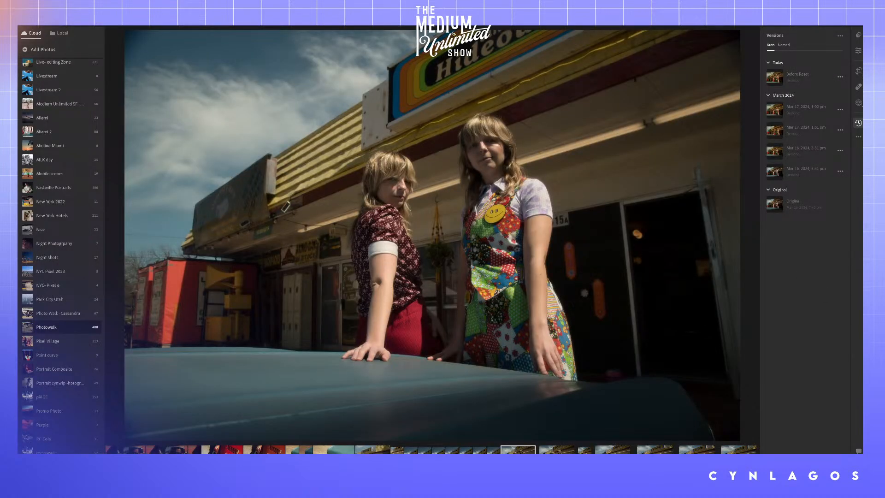
- Browse the Photowalk album, comparing the car mirror, storefront and teal car shots with the portraits of the two women
{"action": "key", "text": "Left"}
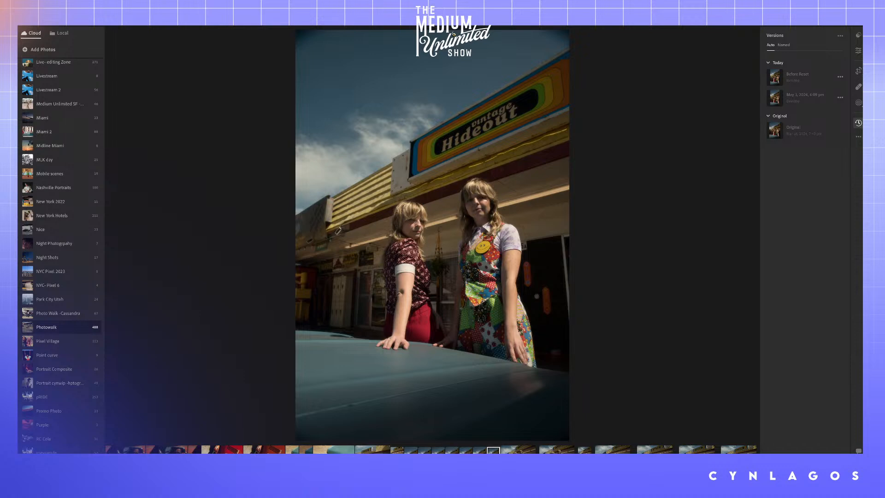
{"action": "key", "text": "Right"}
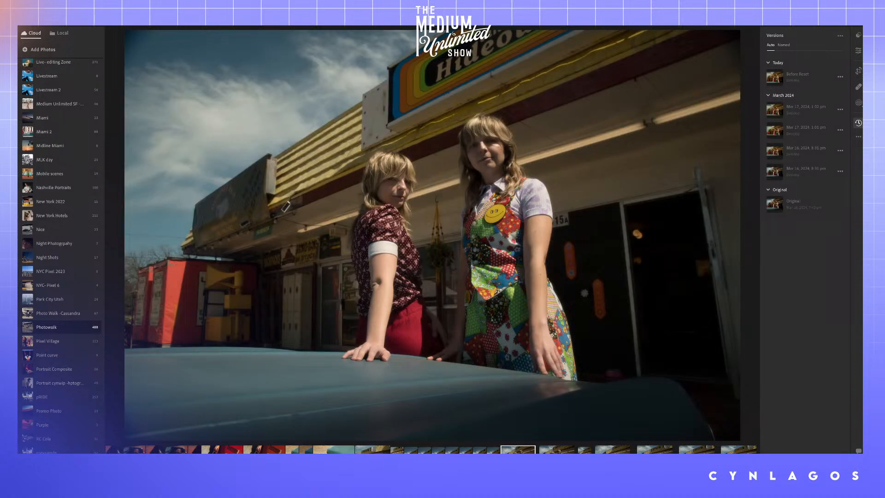
{"action": "left_click", "coordinate": [137, 449]}
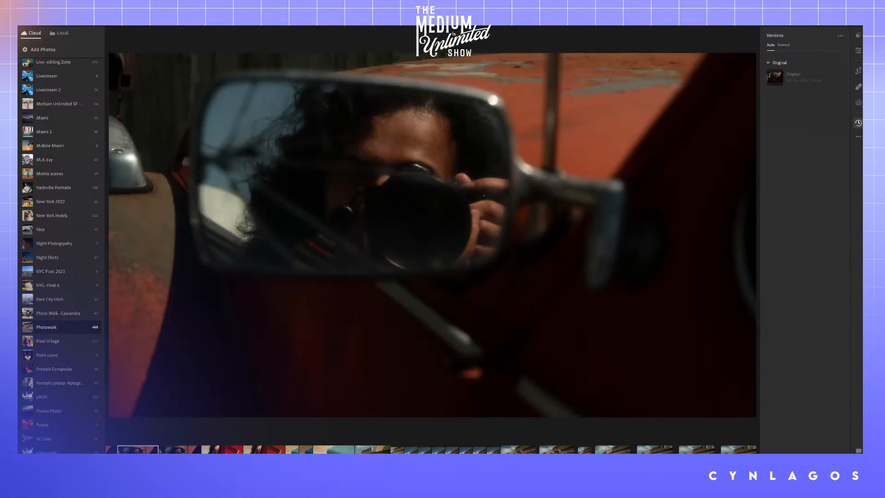
{"action": "key", "text": "Right"}
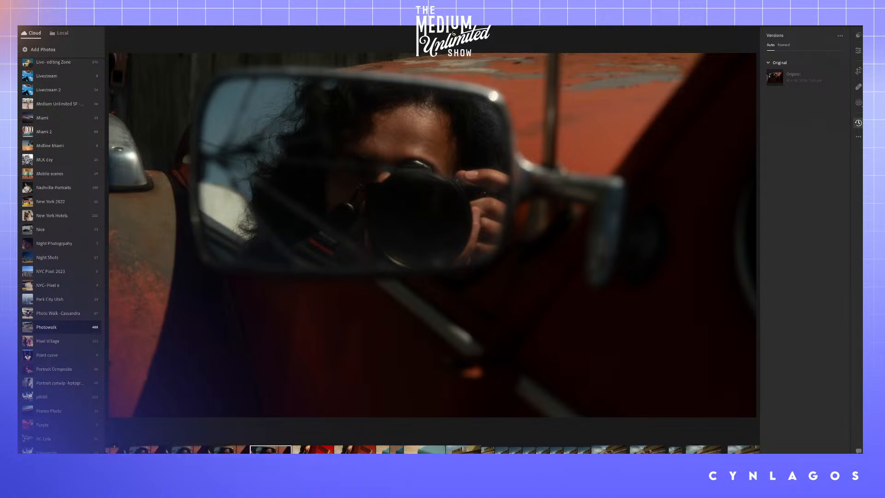
{"action": "key", "text": "Right"}
{"action": "key", "text": "Right"}
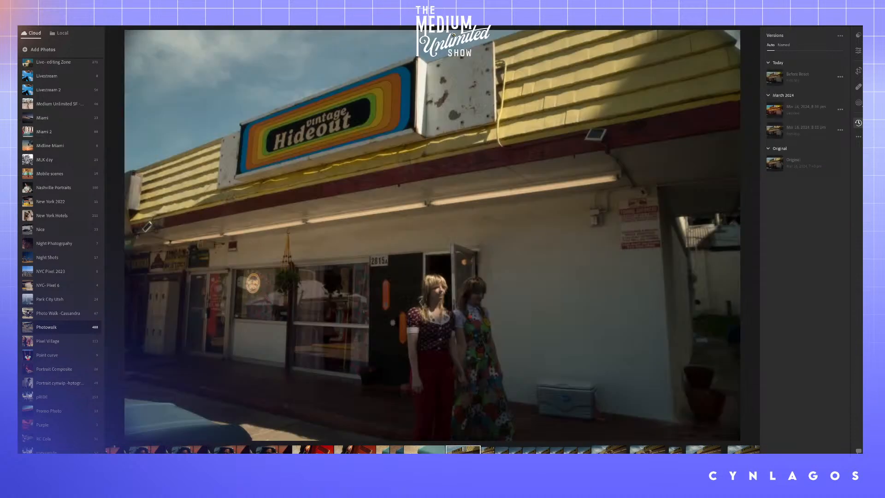
{"action": "key", "text": "Right"}
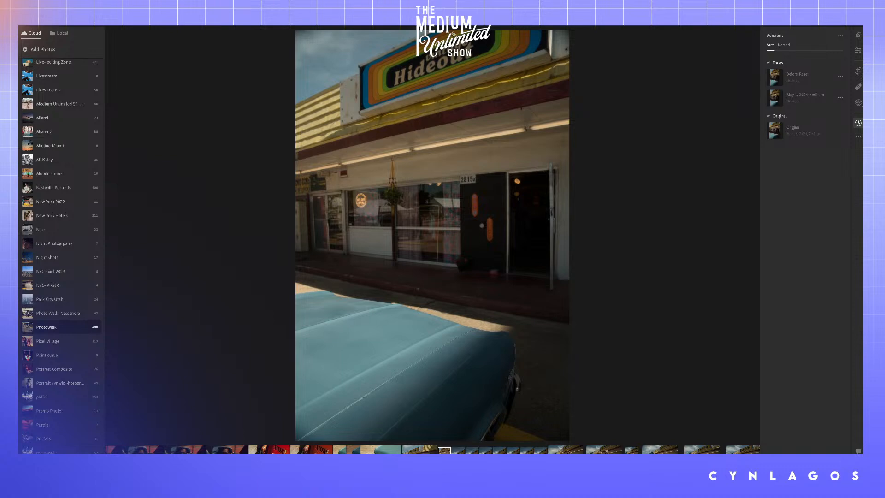
{"action": "key", "text": "Right"}
{"action": "key", "text": "Right"}
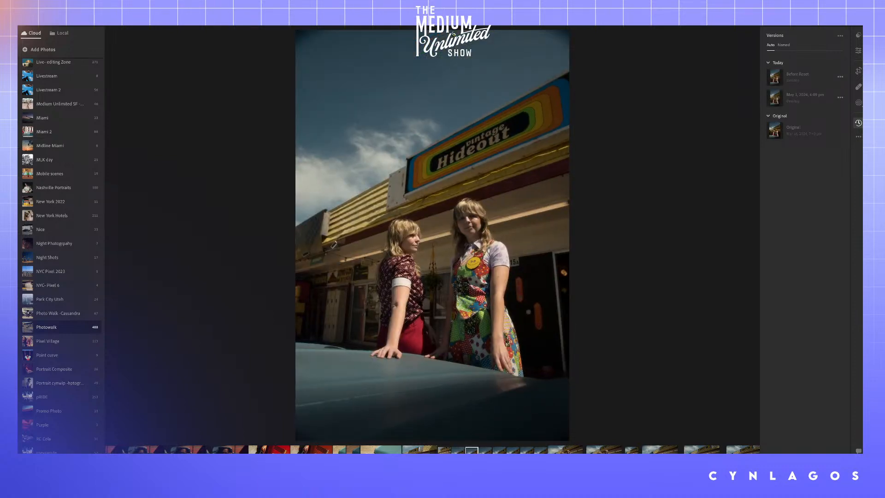
{"action": "key", "text": "Left"}
{"action": "key", "text": "Left"}
{"action": "key", "text": "Left"}
{"action": "key", "text": "Left"}
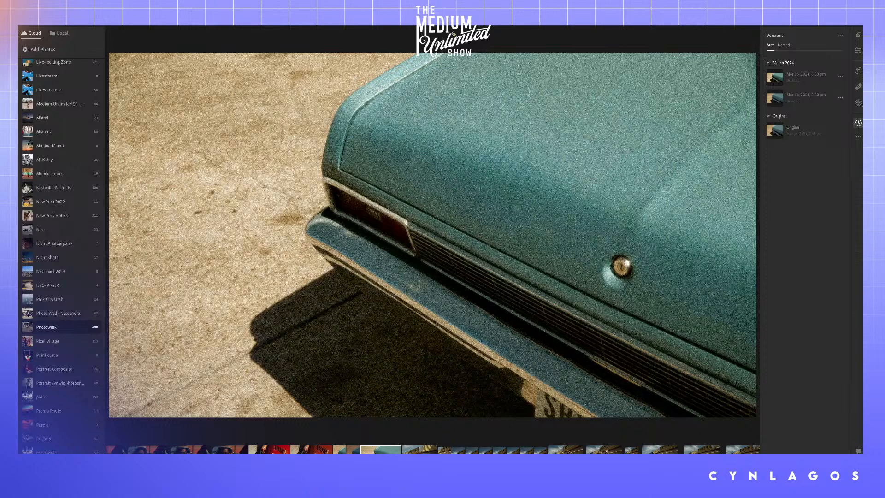
{"action": "key", "text": "Right"}
{"action": "key", "text": "Right"}
{"action": "key", "text": "Right"}
{"action": "key", "text": "Right"}
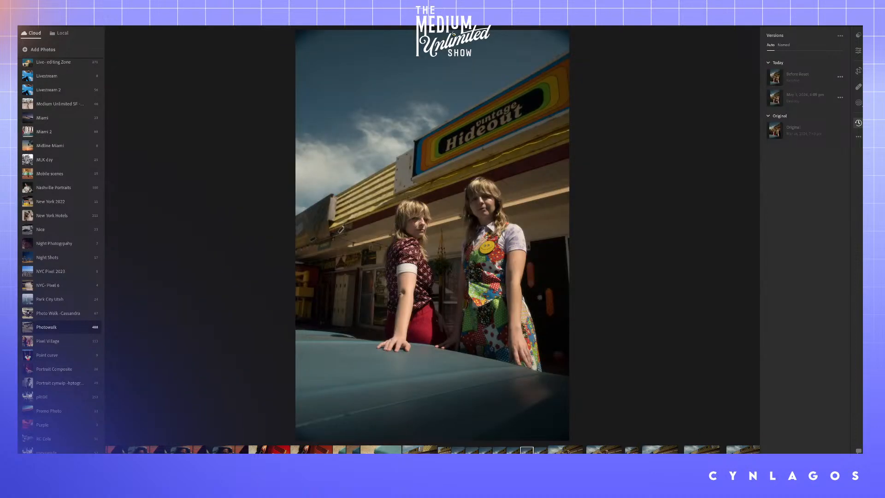
{"action": "key", "text": "Right"}
{"action": "key", "text": "Right"}
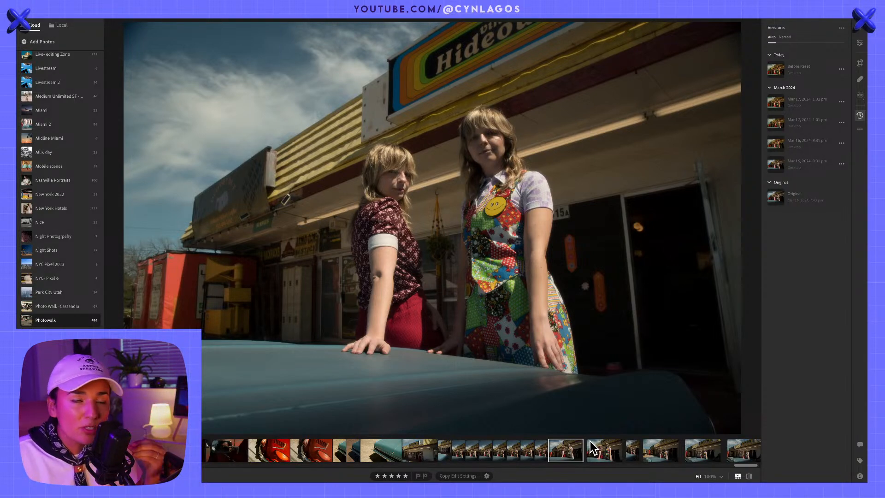
- Start cropping the unrated landscape portrait of the two women and set the crop overlay to Thirds
{"action": "left_click", "coordinate": [604, 456]}
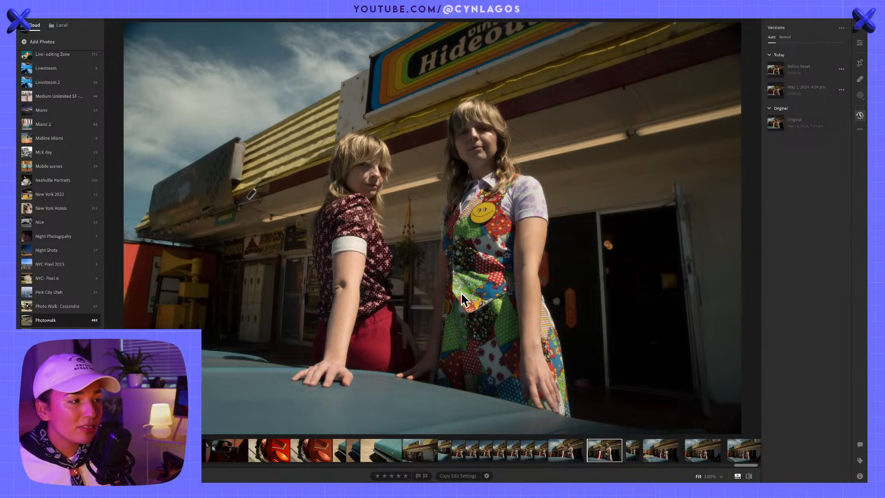
{"action": "left_click", "coordinate": [860, 63]}
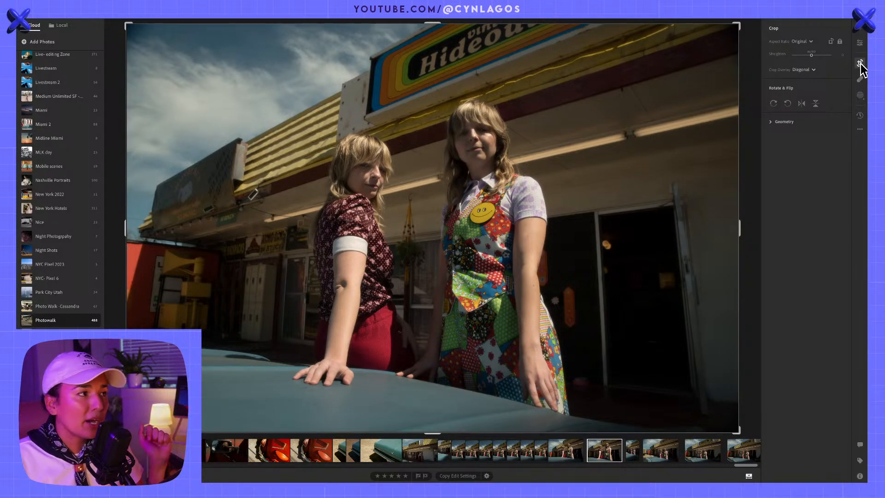
{"action": "left_click", "coordinate": [806, 69]}
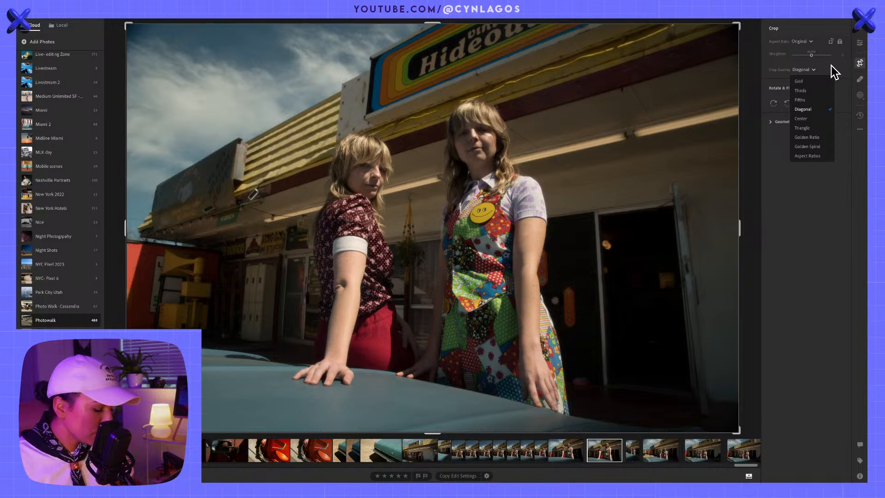
{"action": "left_click", "coordinate": [810, 70]}
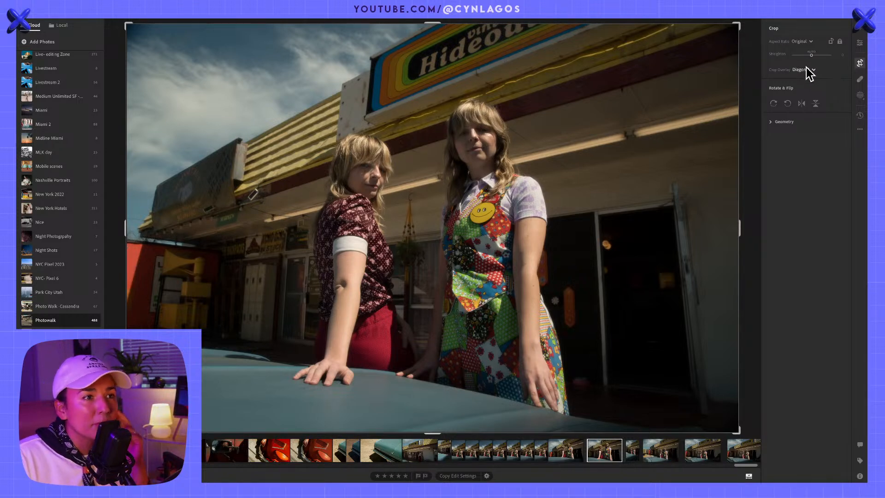
{"action": "left_click", "coordinate": [807, 69]}
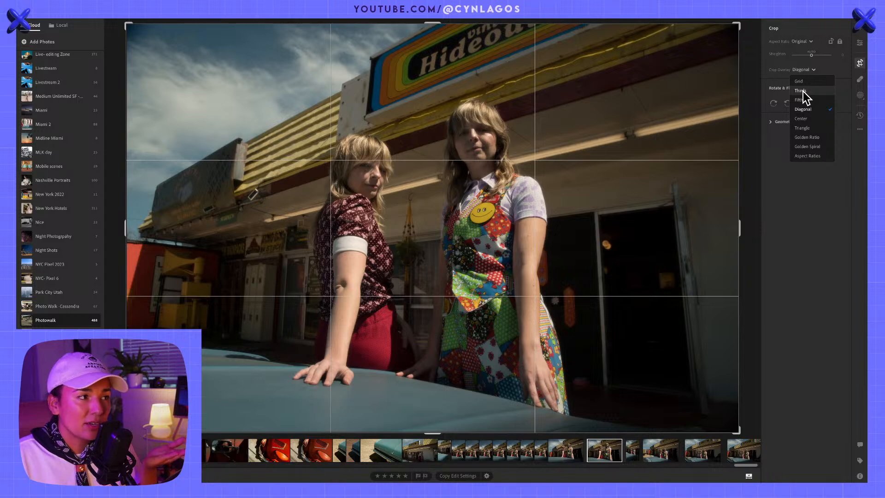
{"action": "left_click", "coordinate": [771, 73]}
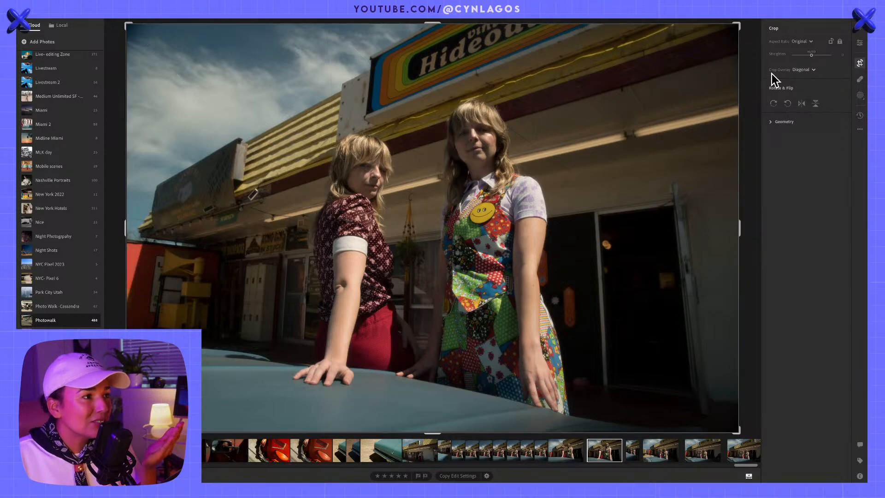
{"action": "left_click", "coordinate": [807, 70]}
{"action": "left_click", "coordinate": [809, 92]}
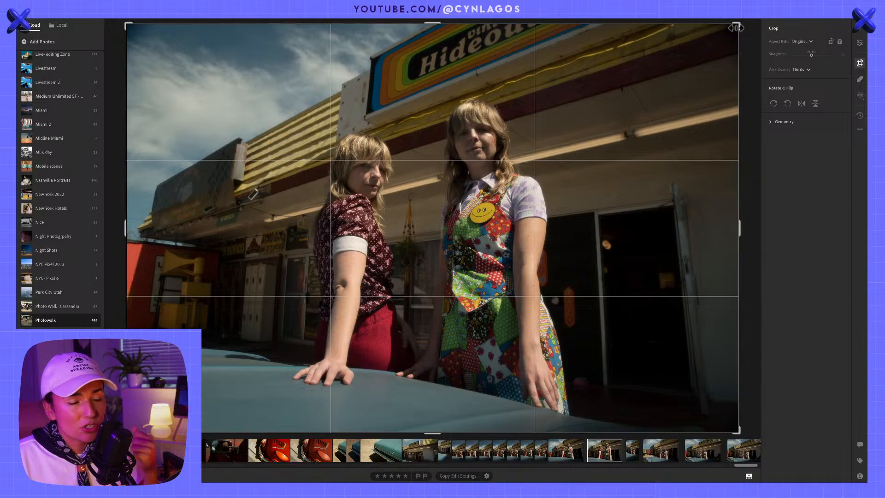
- Crop the portrait slightly tighter at its original aspect ratio and reposition the two women within the thirds grid
{"action": "left_click_drag", "start_coordinate": [736, 28], "coordinate": [722, 40]}
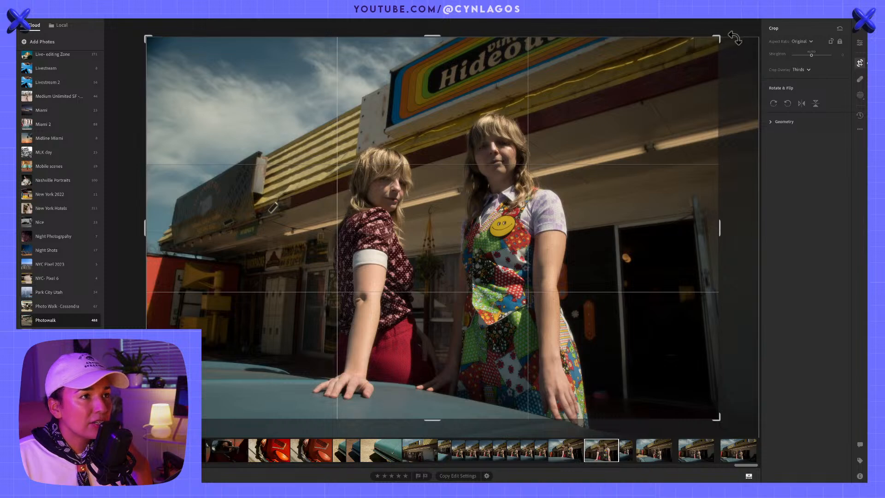
{"action": "left_click_drag", "start_coordinate": [735, 38], "coordinate": [739, 60]}
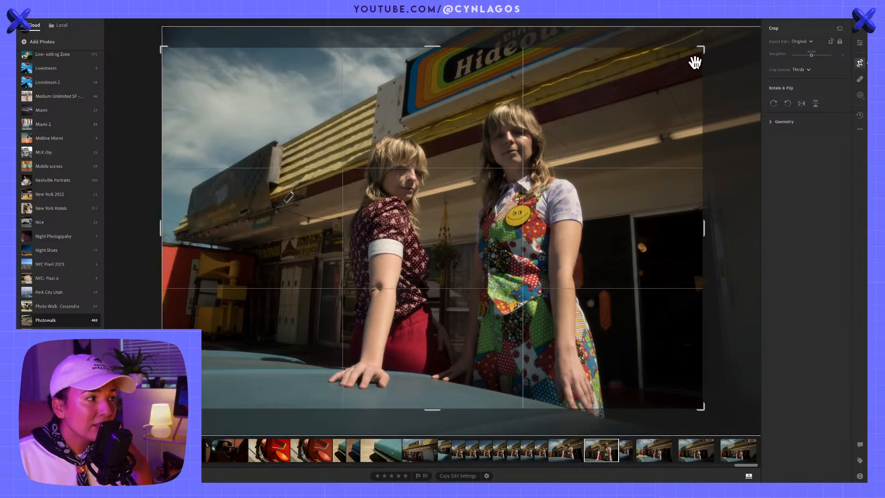
{"action": "left_click_drag", "start_coordinate": [605, 191], "coordinate": [561, 191]}
{"action": "left_click_drag", "start_coordinate": [160, 49], "coordinate": [137, 40]}
{"action": "left_click_drag", "start_coordinate": [561, 192], "coordinate": [561, 189]}
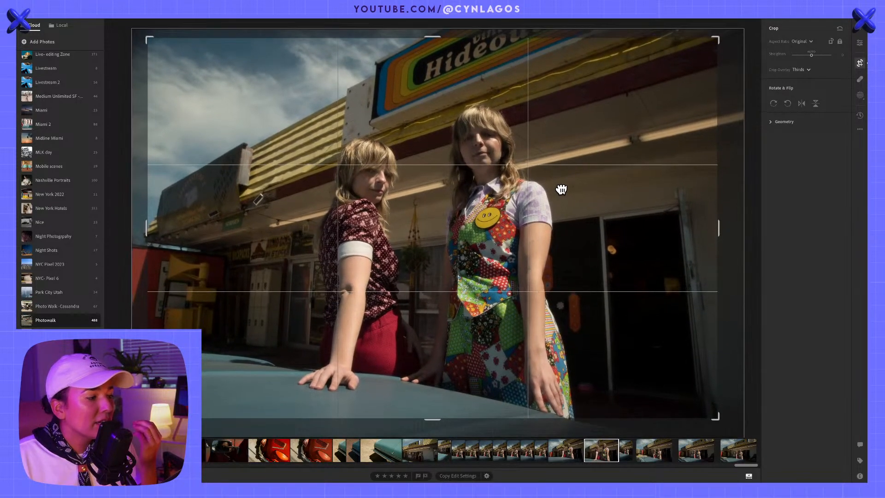
- Set the crop overlay to Diagonal, then rotate the photo slightly clockwise and shift it to align the women with the diagonals
{"action": "left_click", "coordinate": [801, 70]}
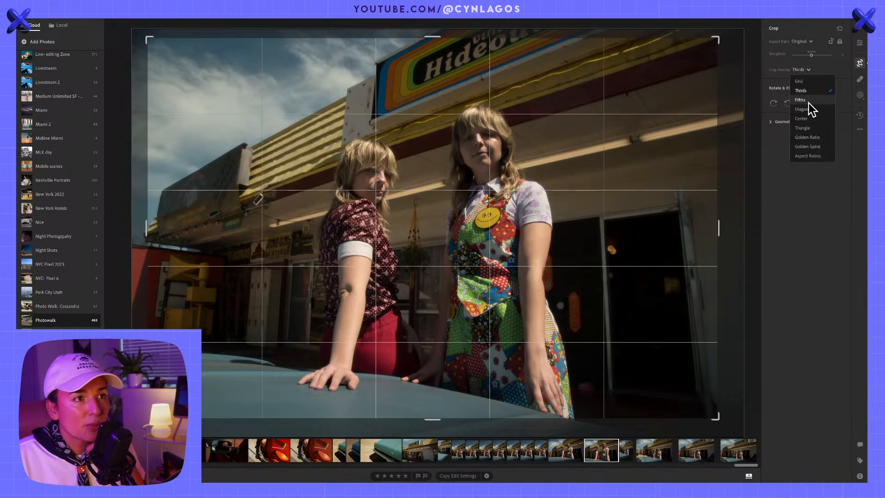
{"action": "left_click", "coordinate": [809, 108]}
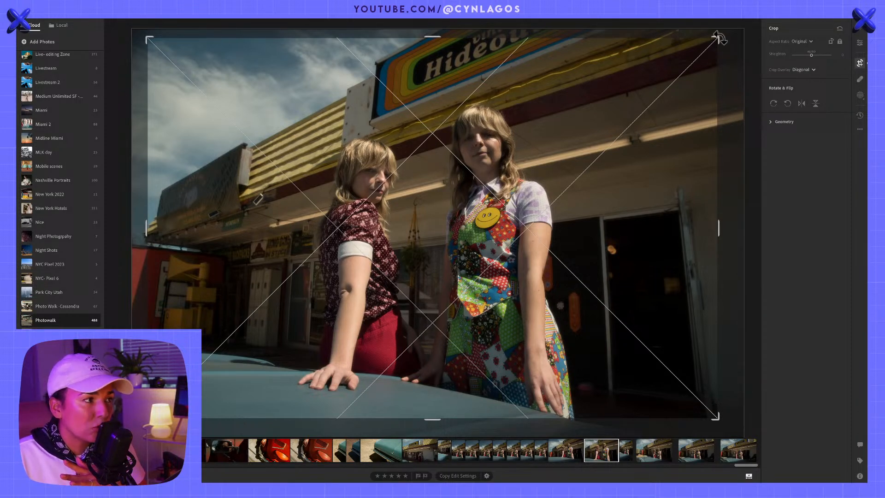
{"action": "left_click_drag", "start_coordinate": [719, 39], "coordinate": [734, 31]}
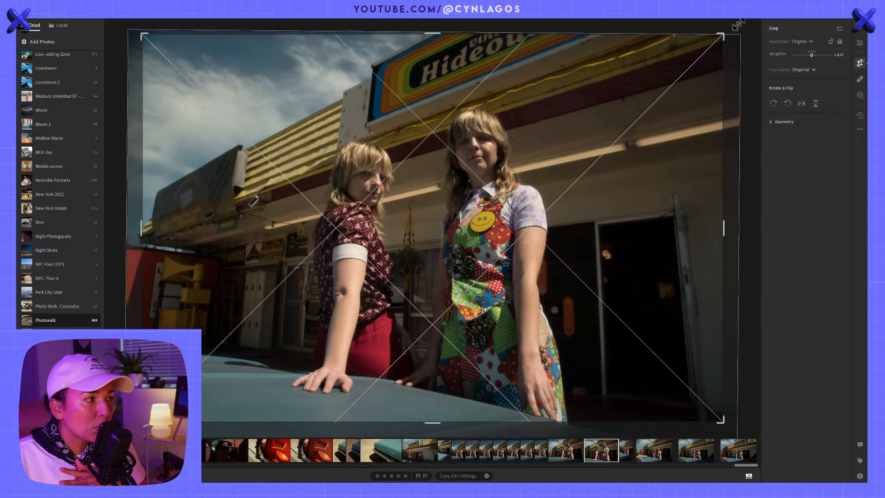
{"action": "left_click_drag", "start_coordinate": [546, 142], "coordinate": [578, 137]}
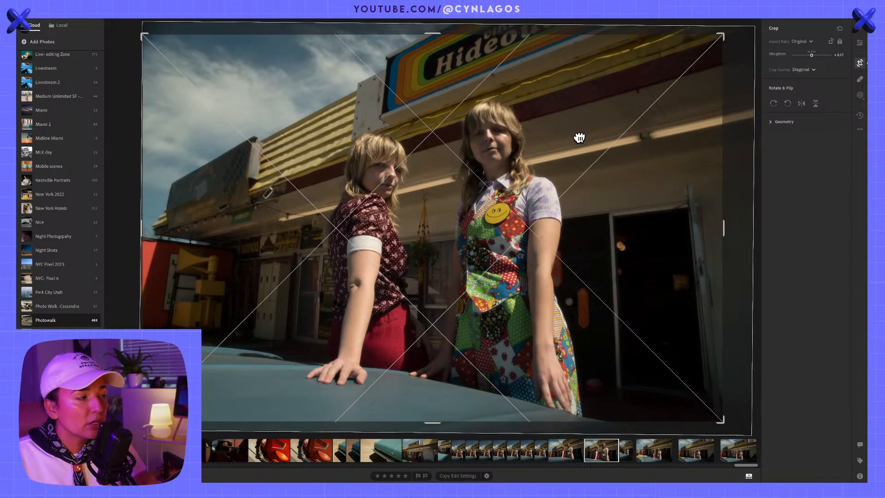
{"action": "left_click_drag", "start_coordinate": [579, 138], "coordinate": [587, 130]}
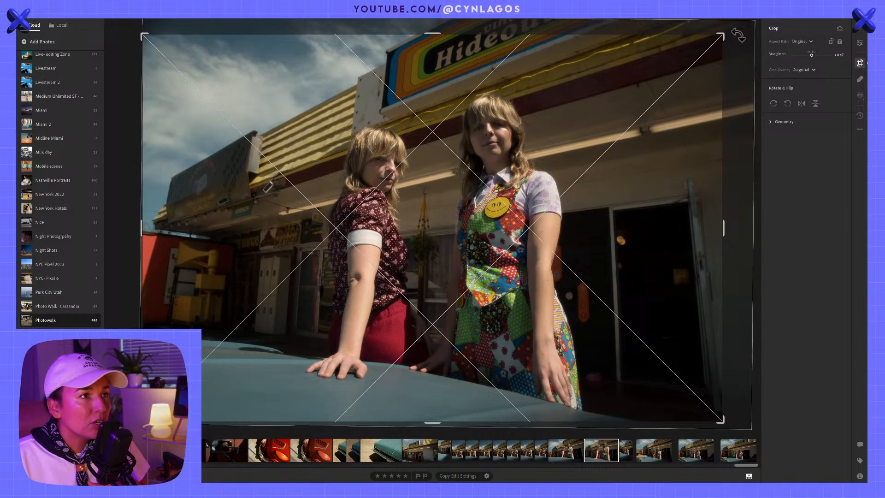
- Fine-tune the crop's straighten angle to about +1.2 degrees clockwise
{"action": "left_click_drag", "start_coordinate": [738, 35], "coordinate": [741, 37]}
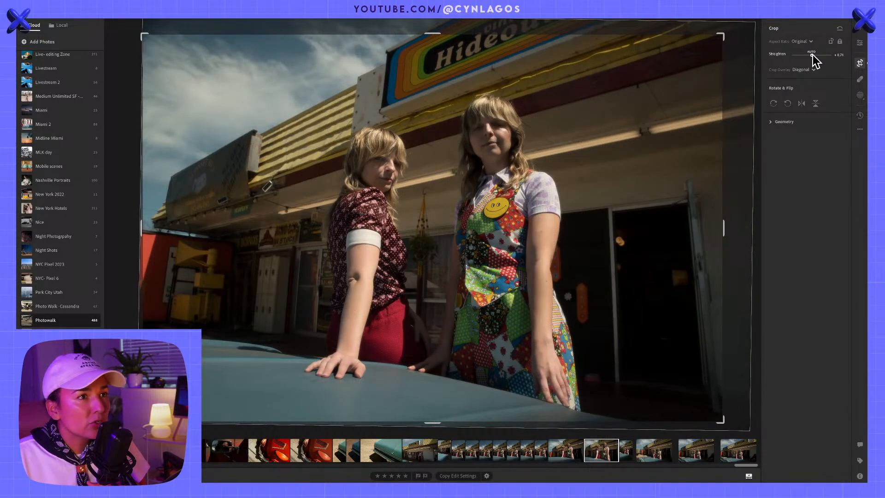
{"action": "left_click_drag", "start_coordinate": [812, 55], "coordinate": [812, 56]}
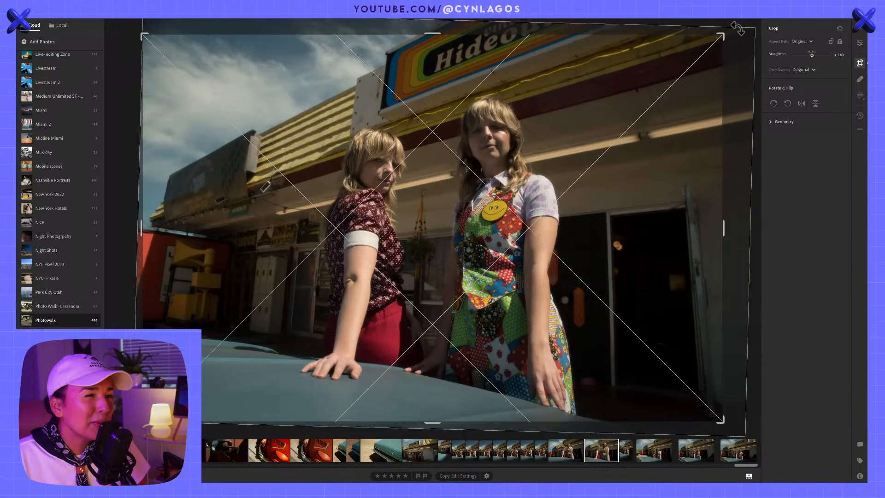
{"action": "left_click_drag", "start_coordinate": [737, 28], "coordinate": [738, 29]}
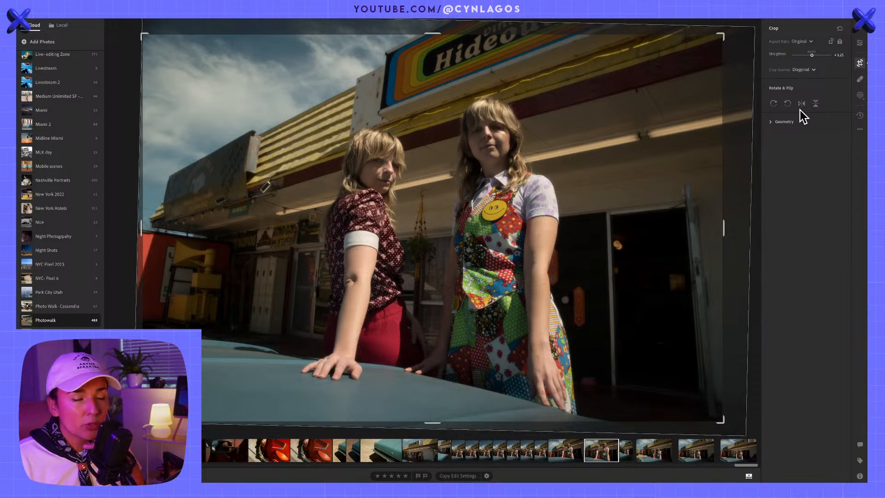
- Apply the crop and raise the lights and shadows of the portrait with the parametric tone curve
{"action": "left_click", "coordinate": [860, 44]}
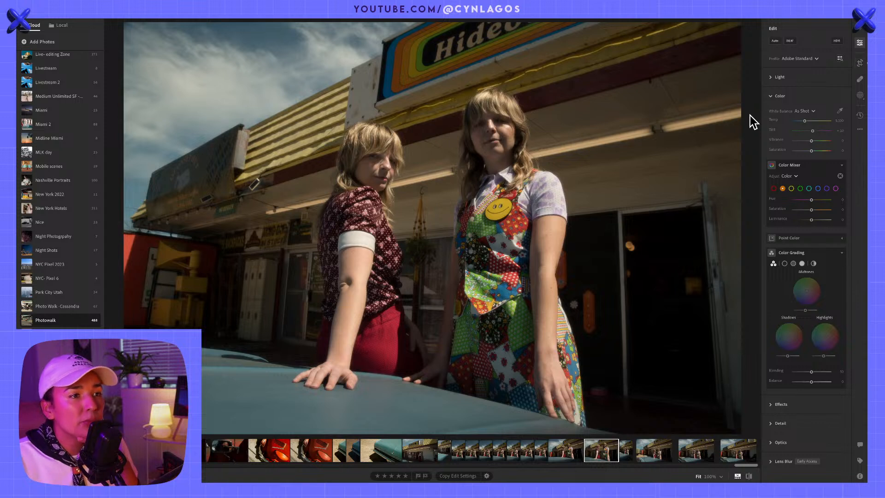
{"action": "left_click", "coordinate": [774, 96]}
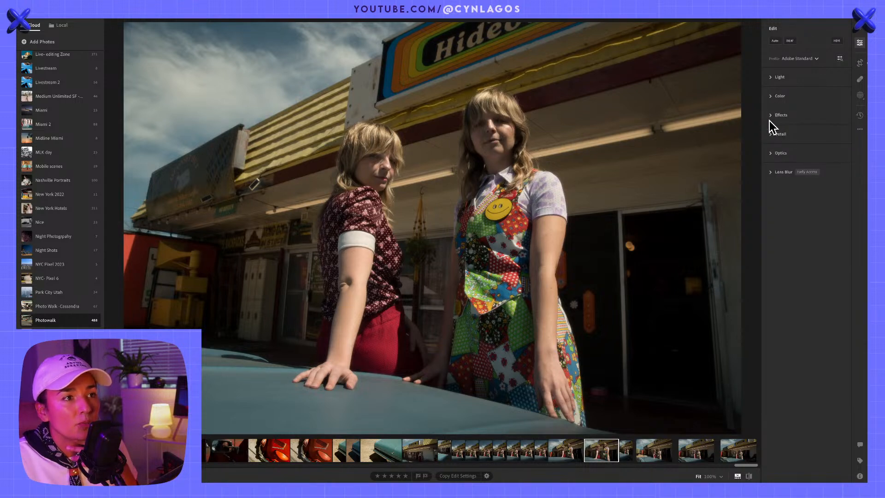
{"action": "left_click", "coordinate": [770, 77]}
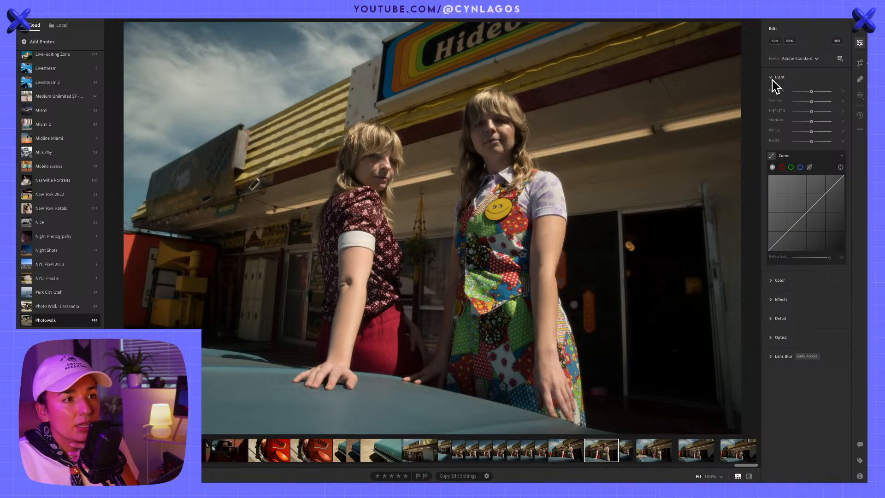
{"action": "left_click", "coordinate": [809, 167]}
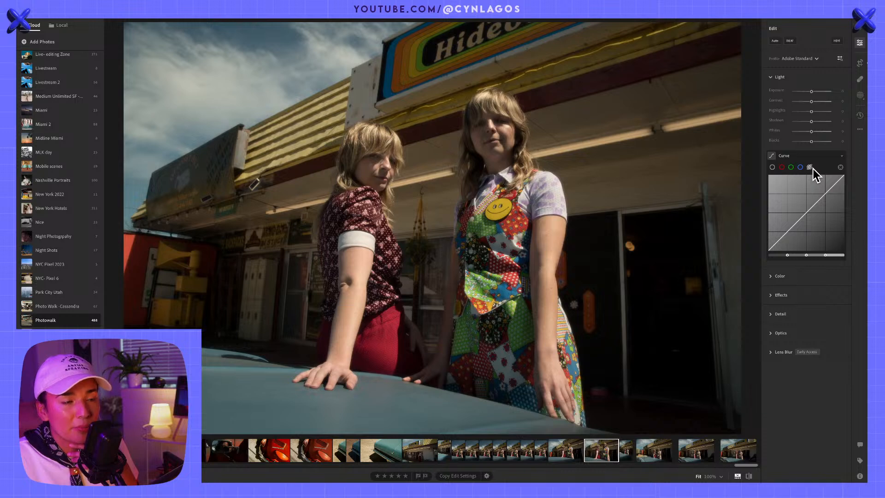
{"action": "left_click_drag", "start_coordinate": [820, 196], "coordinate": [820, 191]}
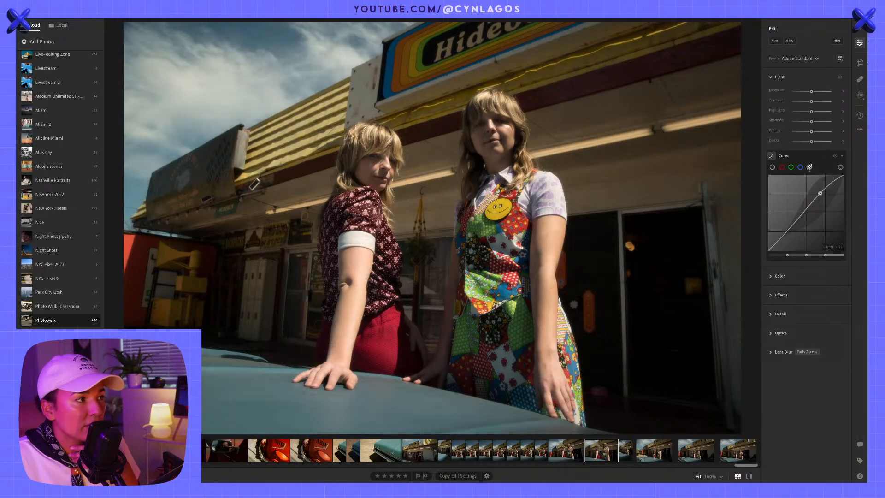
{"action": "left_click_drag", "start_coordinate": [784, 242], "coordinate": [786, 229]}
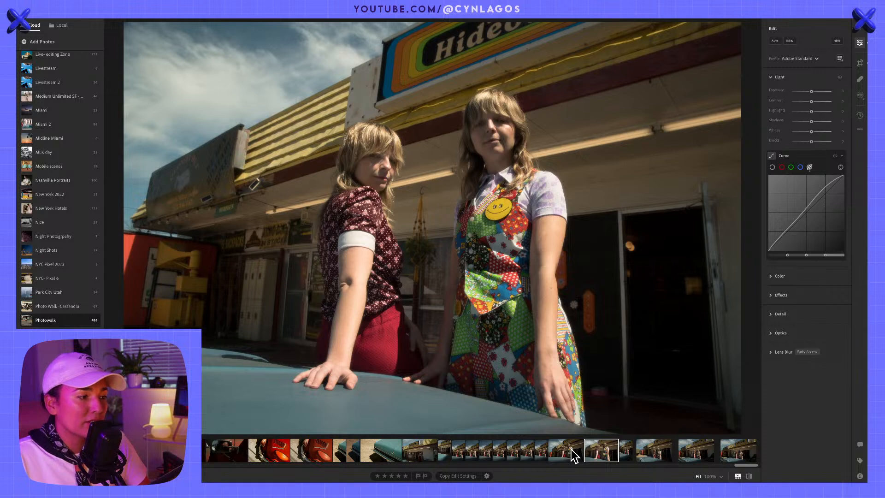
{"action": "mouse_move", "coordinate": [786, 240]}
{"action": "left_mouse_down"}
{"action": "mouse_move", "coordinate": [794, 223]}
{"action": "mouse_move", "coordinate": [787, 229]}
{"action": "left_mouse_up"}
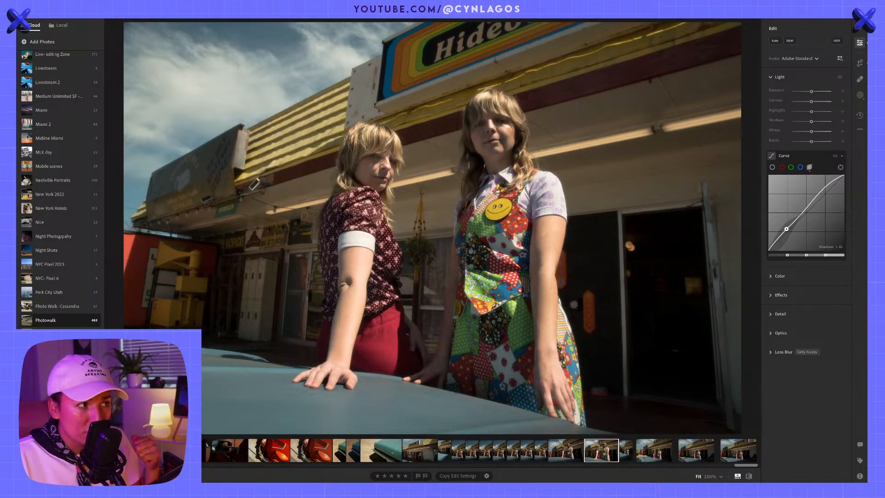
- Raise the darks in the parametric tone curve and shift its region dividers toward the highlights
{"action": "double_click", "coordinate": [787, 228]}
{"action": "left_click_drag", "start_coordinate": [794, 222], "coordinate": [794, 215]}
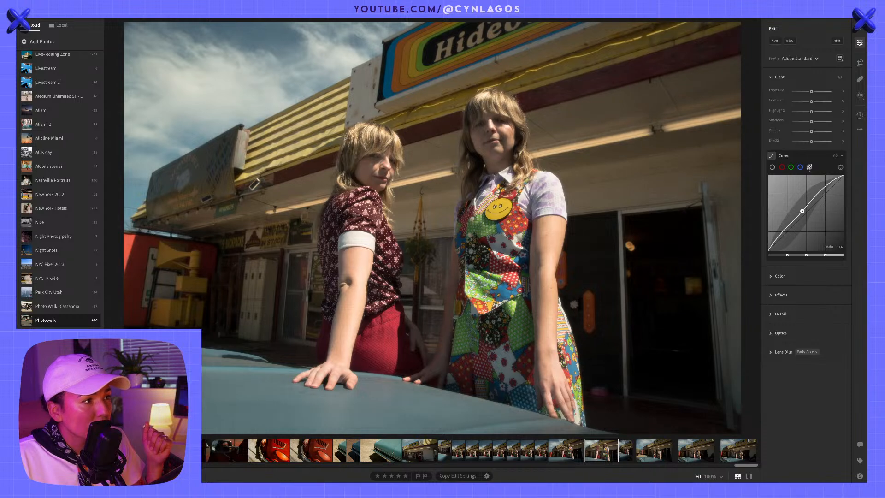
{"action": "left_click_drag", "start_coordinate": [787, 254], "coordinate": [816, 254]}
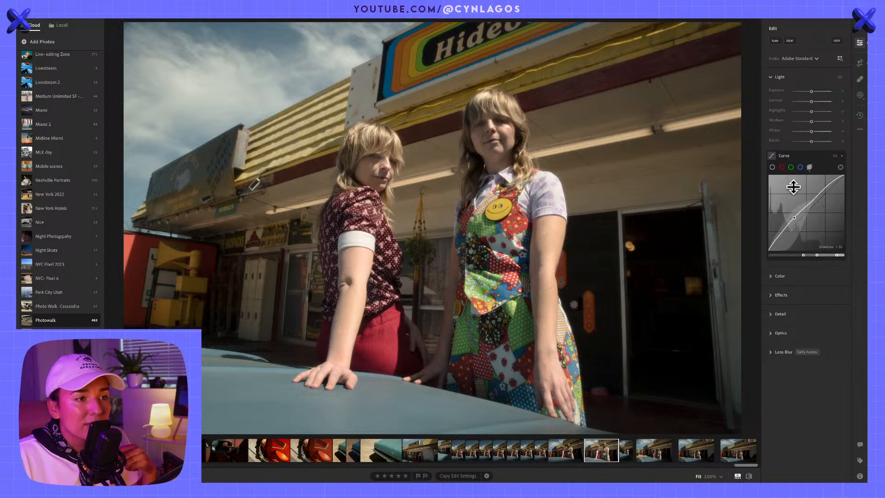
- Compare the point curve with the parametric curve, then collapse the curve editor
{"action": "left_click", "coordinate": [772, 168]}
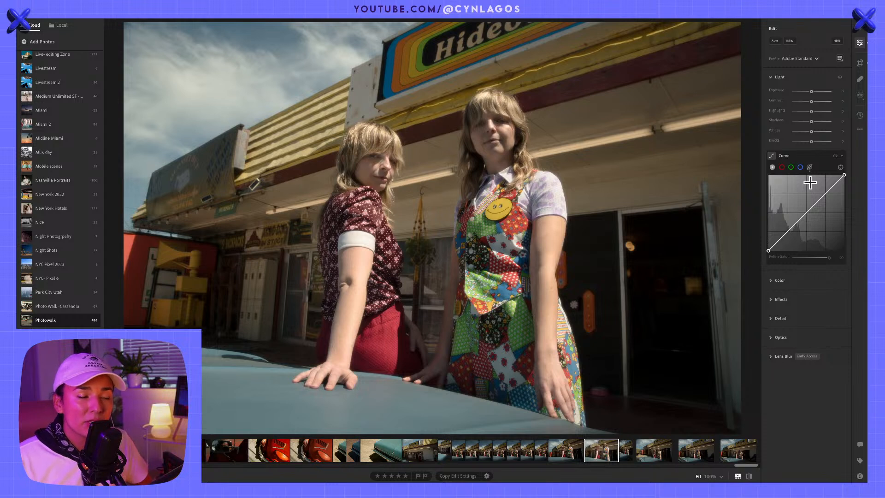
{"action": "left_click", "coordinate": [810, 167]}
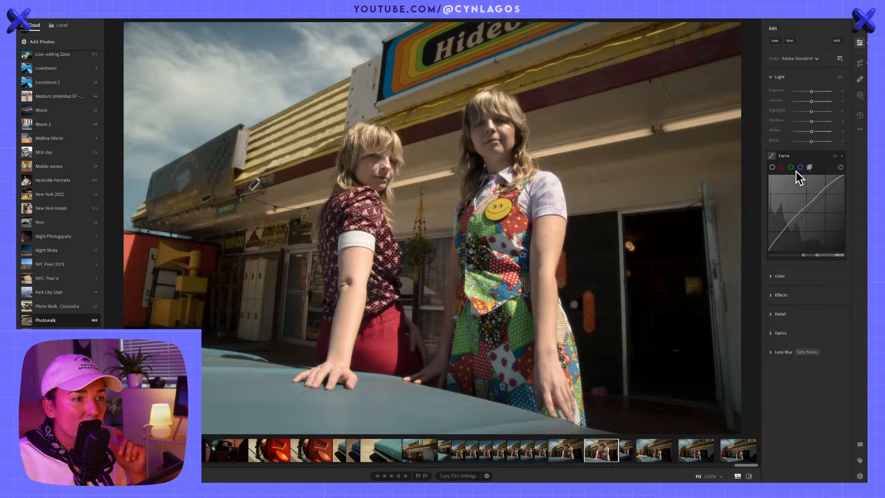
{"action": "left_click", "coordinate": [780, 170]}
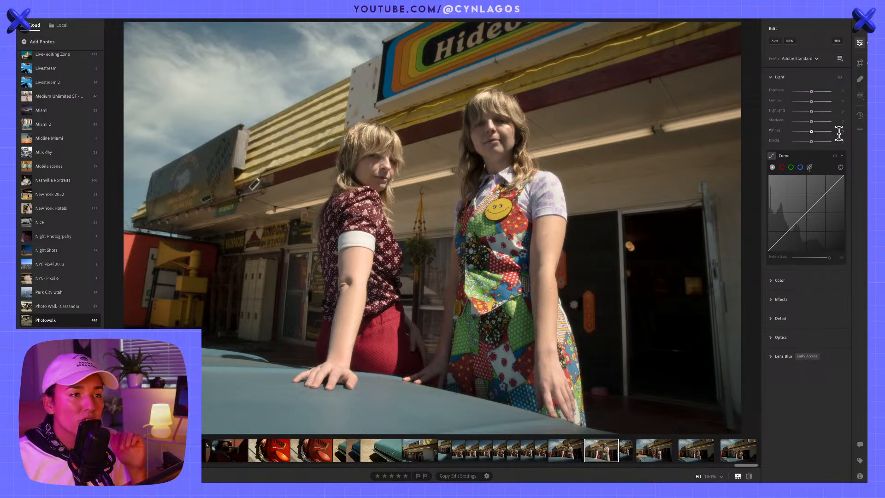
{"action": "left_click", "coordinate": [803, 155]}
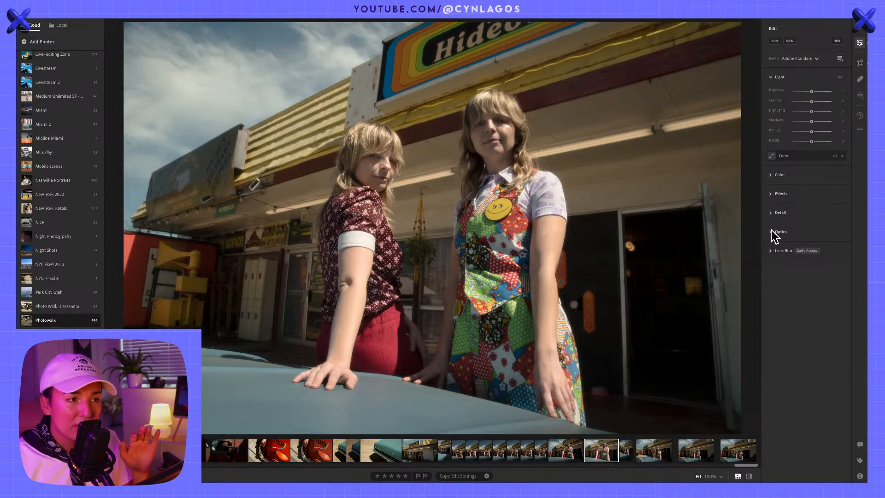
- Enable chromatic aberration removal and lens corrections for the portrait
{"action": "mouse_move", "coordinate": [782, 241]}
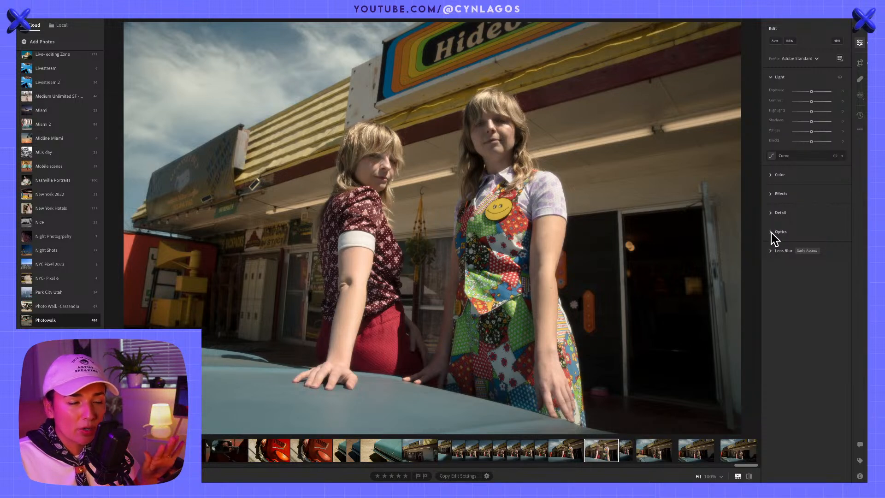
{"action": "left_click", "coordinate": [770, 233]}
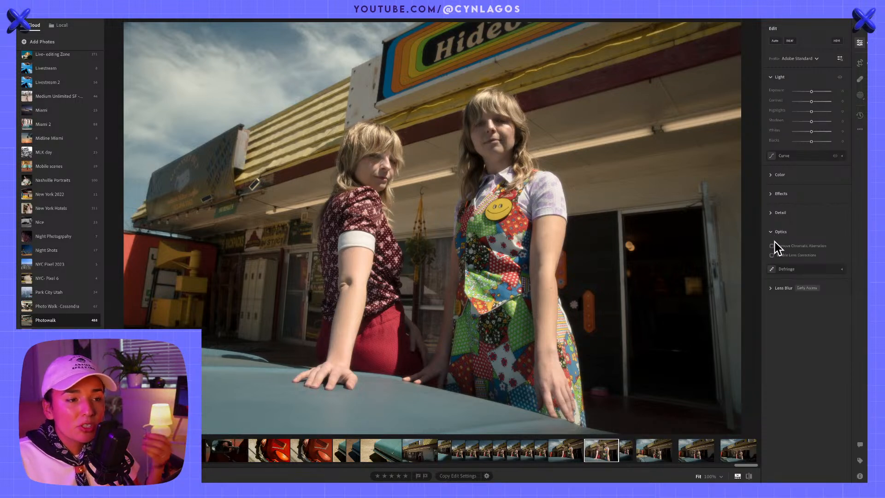
{"action": "mouse_move", "coordinate": [772, 245]}
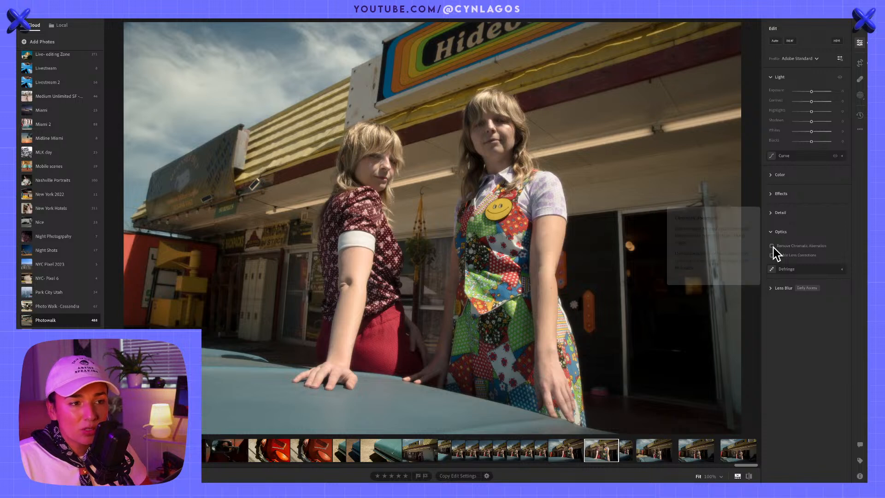
{"action": "left_click", "coordinate": [772, 247]}
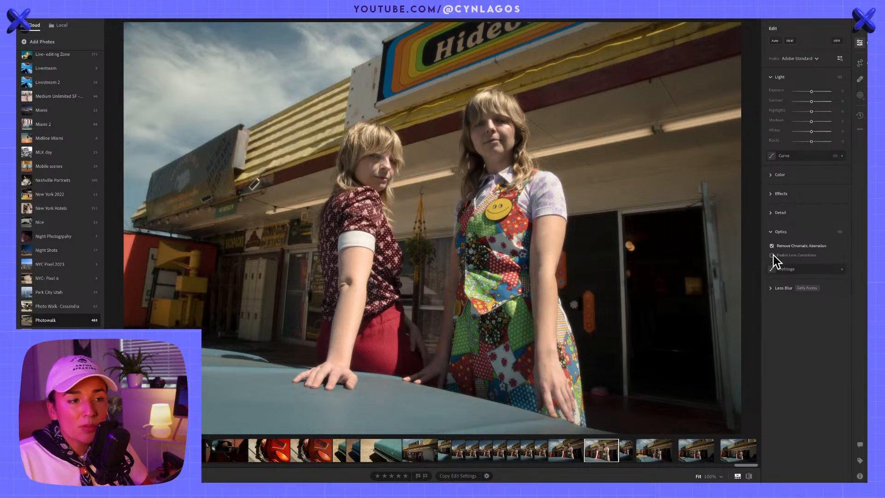
{"action": "left_click", "coordinate": [772, 255]}
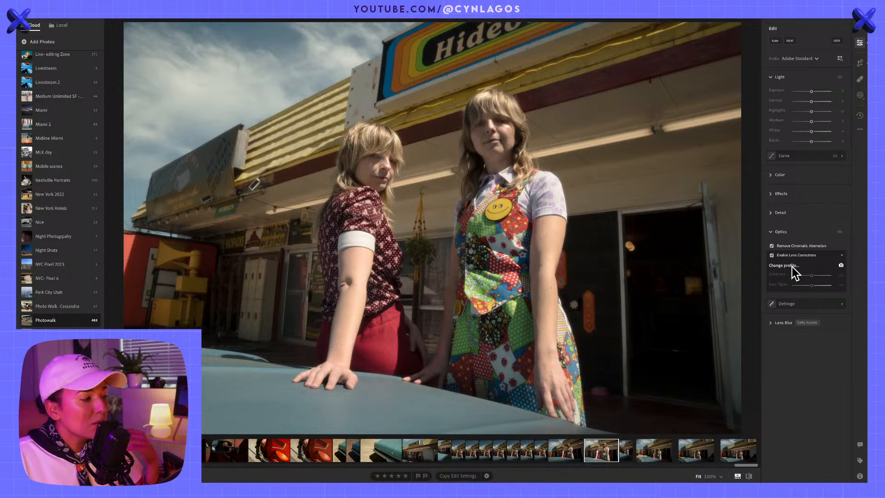
- Set the lens correction profile to make Canon, model Canon RF 24-70mm F2.8 L IS USM
{"action": "left_click", "coordinate": [792, 267]}
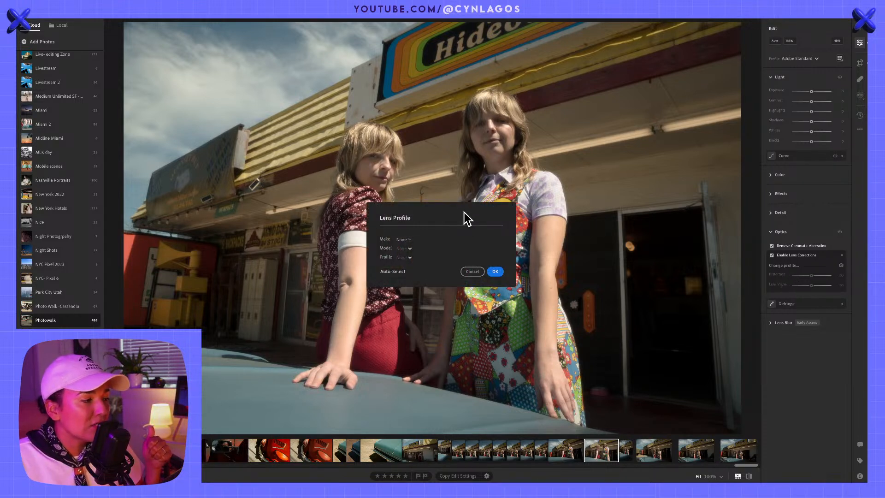
{"action": "left_click", "coordinate": [405, 240]}
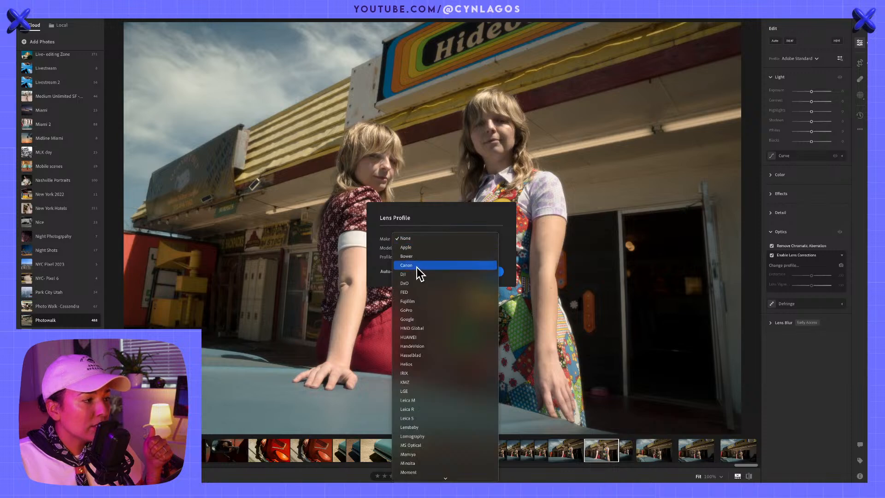
{"action": "left_click", "coordinate": [418, 264]}
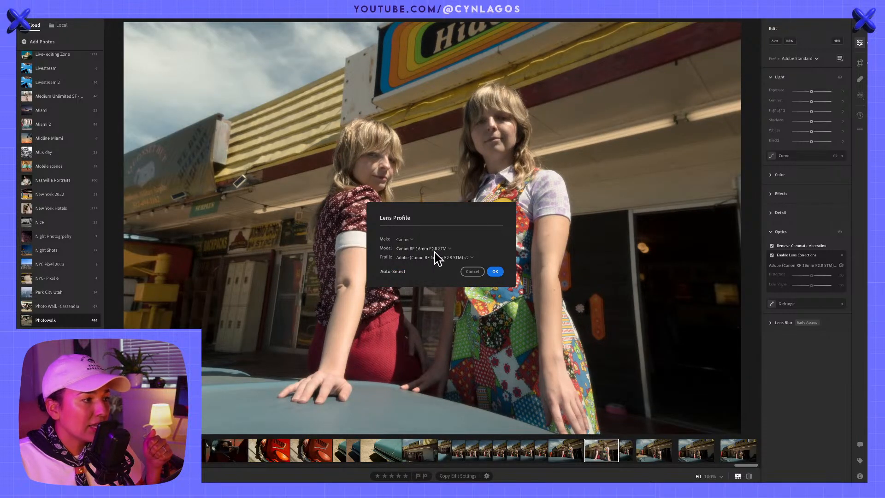
{"action": "left_click", "coordinate": [435, 250]}
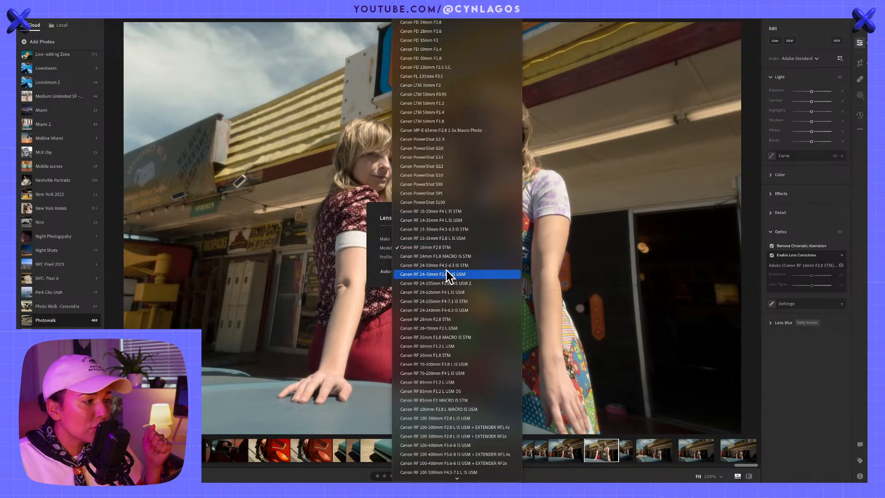
{"action": "left_click", "coordinate": [446, 274]}
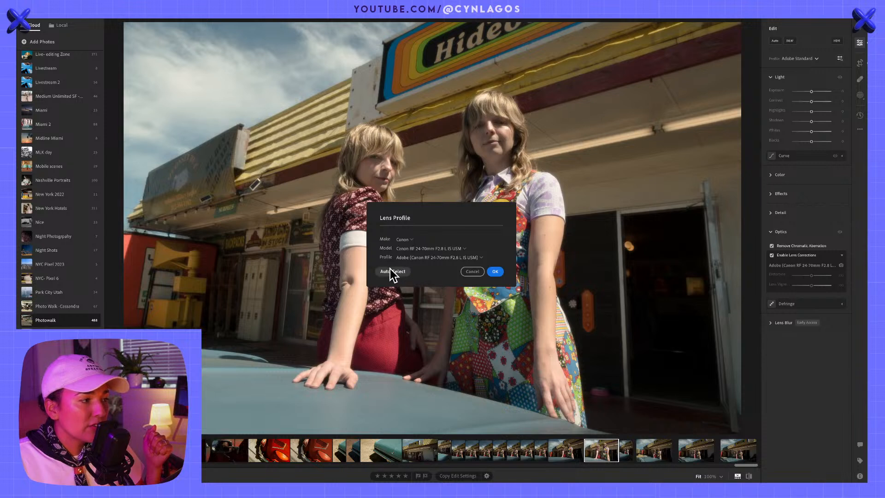
{"action": "left_click", "coordinate": [495, 271]}
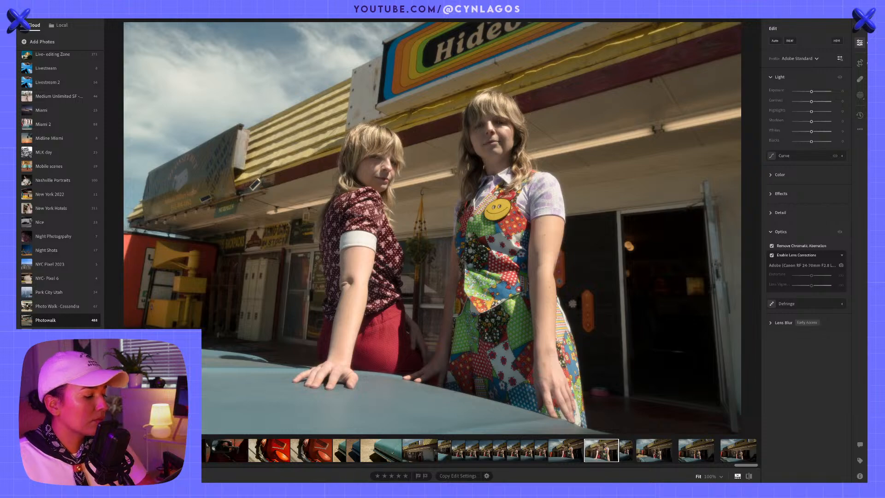
{"action": "key", "text": "ctrl+Left"}
{"action": "left_click", "coordinate": [576, 285]}
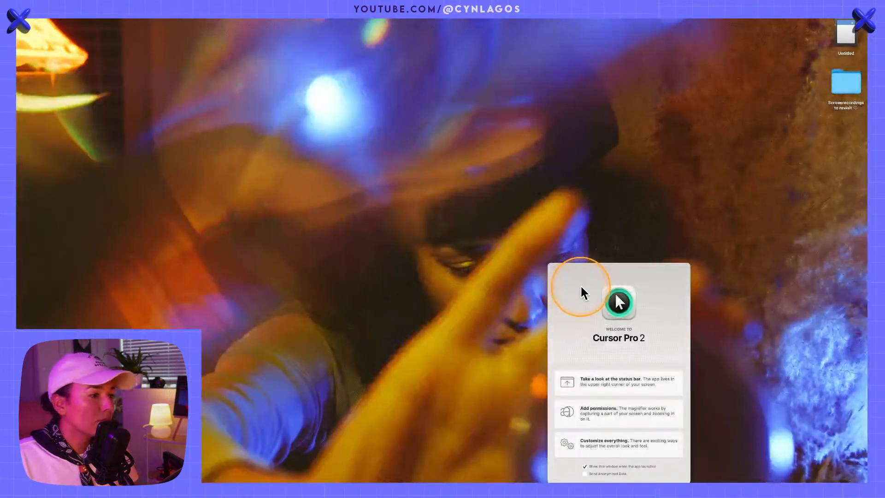
{"action": "key", "text": "super+Tab"}
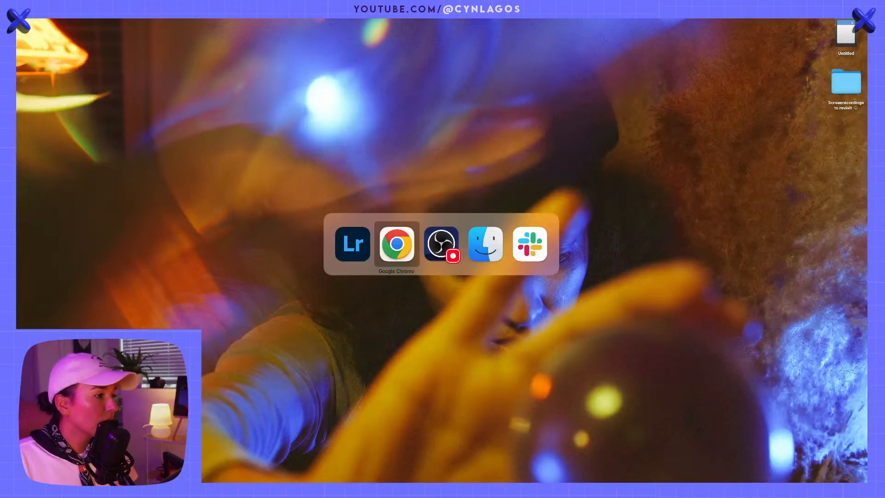
{"action": "key", "text": "super+shift+Tab"}
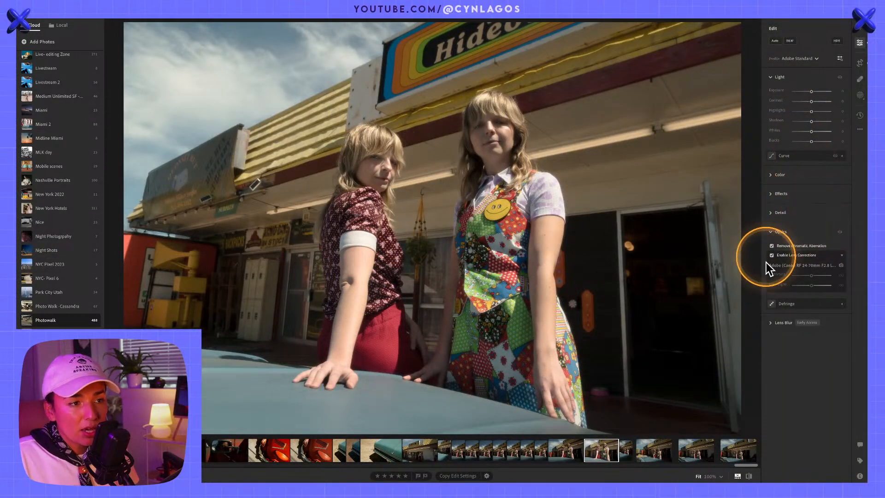
{"action": "key", "text": "alt"}
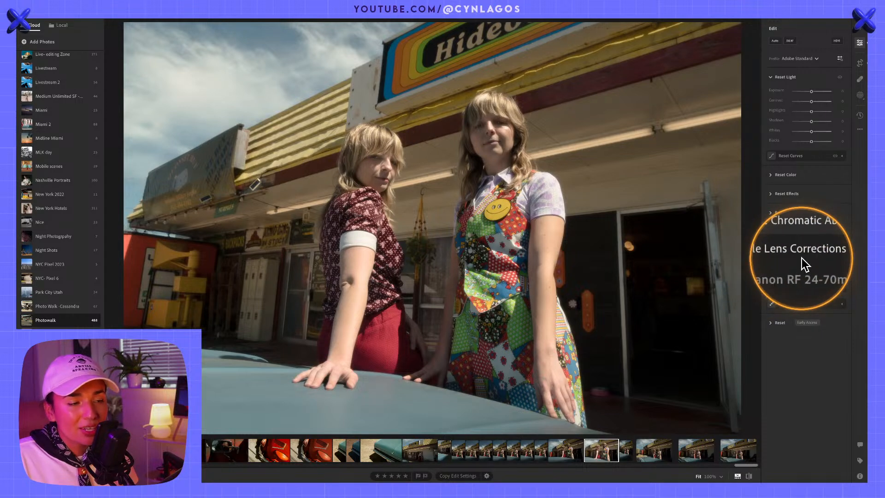
{"action": "mouse_move", "coordinate": [809, 248]}
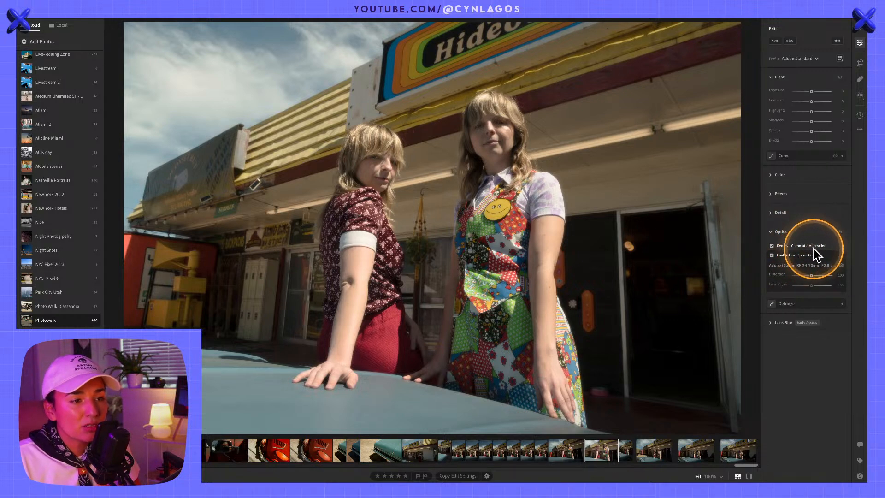
- Compare the Original and Before Reset versions of the portrait in its automatic version history
{"action": "left_click", "coordinate": [770, 232]}
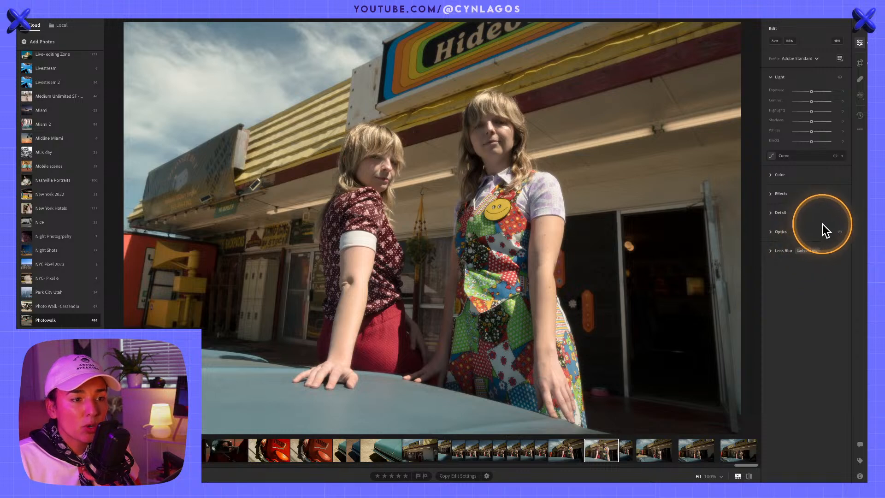
{"action": "left_click", "coordinate": [859, 115]}
{"action": "left_click", "coordinate": [818, 73]}
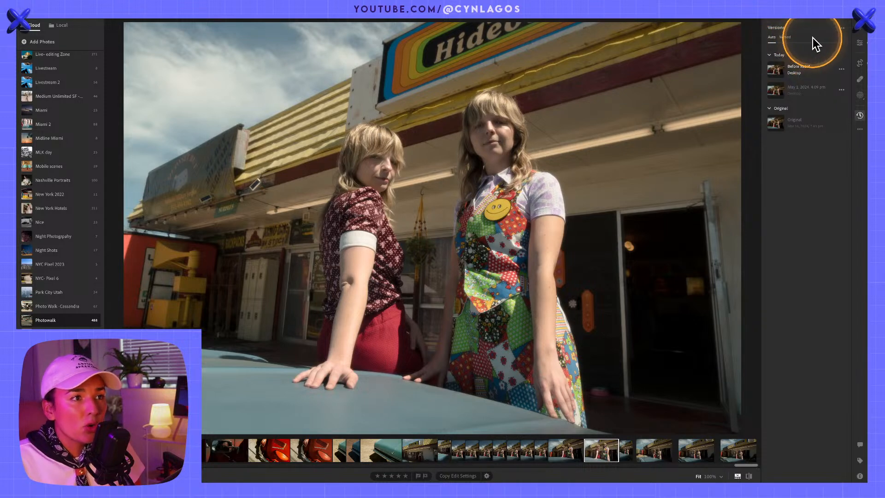
{"action": "left_click", "coordinate": [828, 132]}
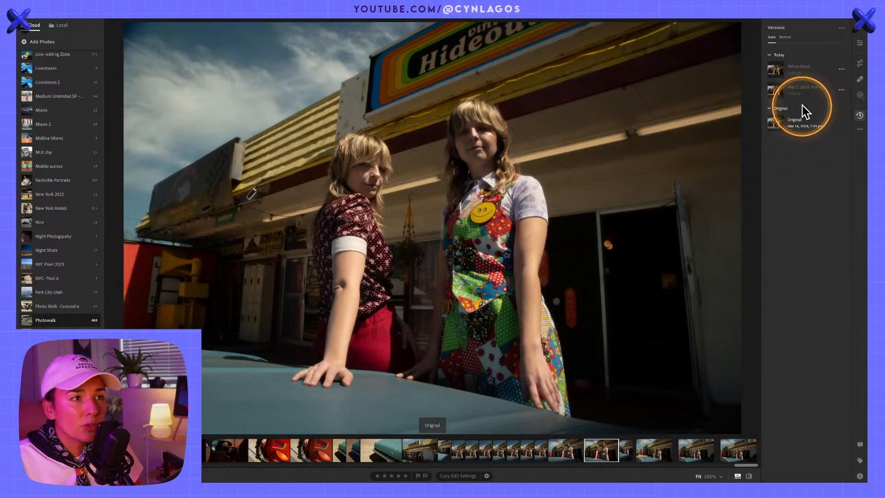
{"action": "left_click", "coordinate": [800, 90]}
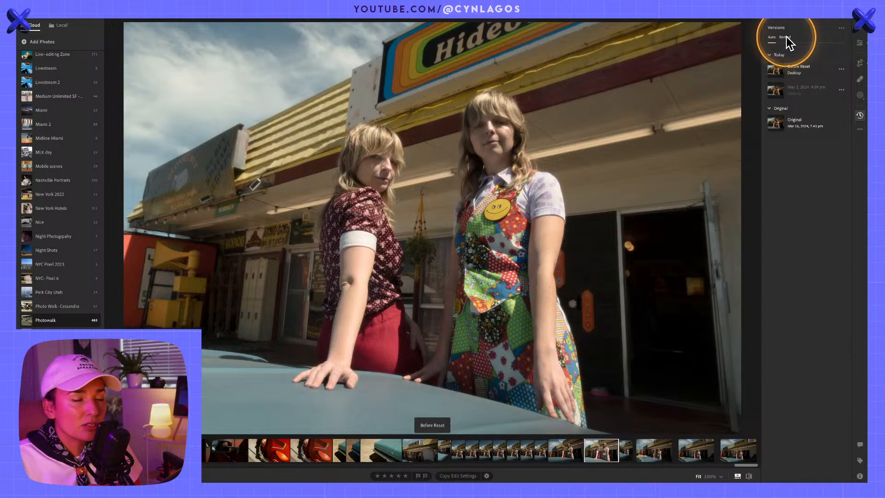
- Save the current edit as a named version called "Tech Specs"
{"action": "left_click", "coordinate": [784, 37]}
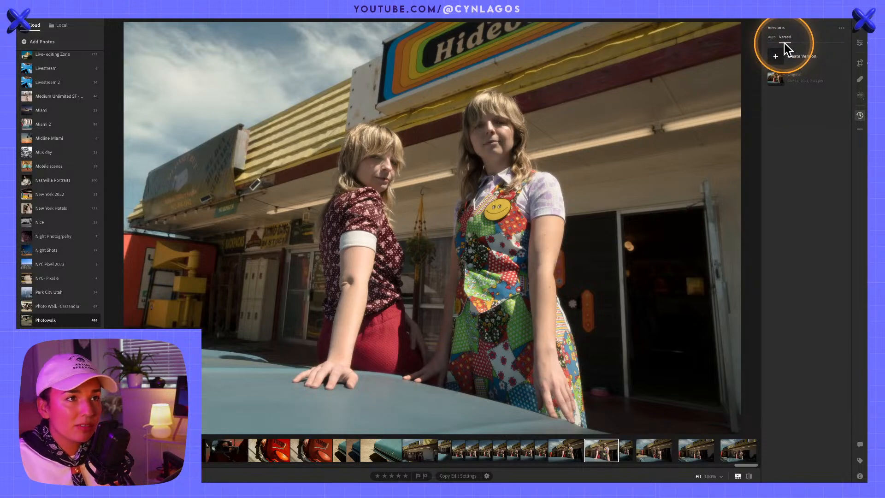
{"action": "left_click", "coordinate": [775, 59]}
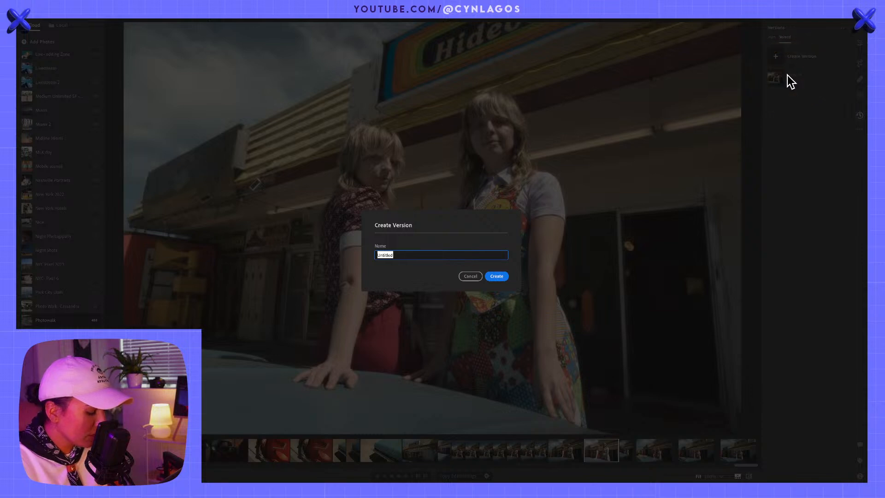
{"action": "type", "text": "Tech Spe"}
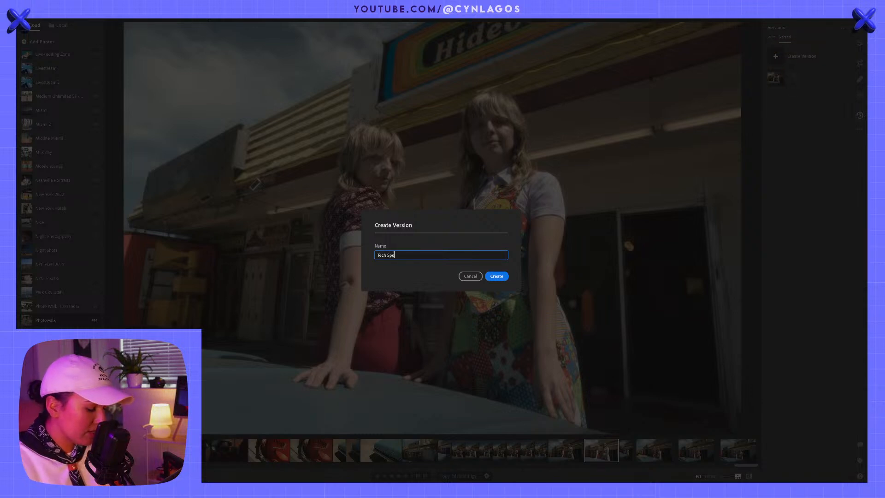
{"action": "type", "text": "cs"}
{"action": "key", "text": "Return"}
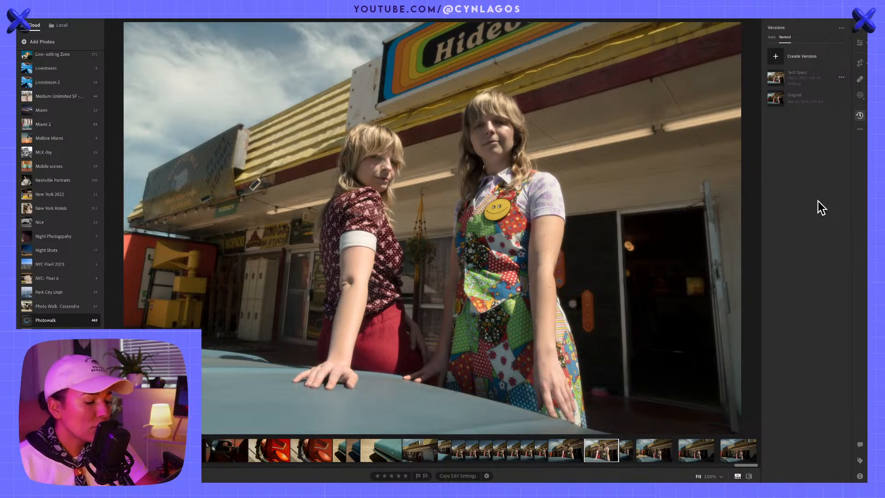
{"action": "left_click", "coordinate": [835, 189]}
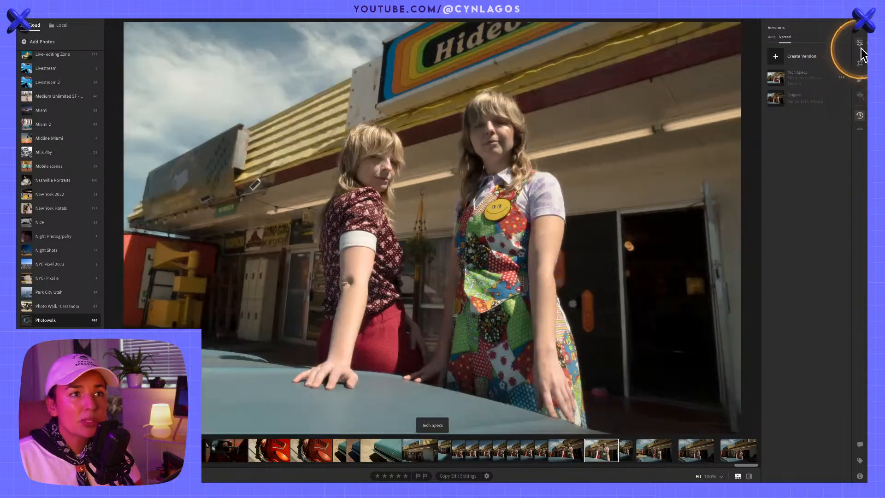
- Return to the edit controls and look over the Color and Light adjustments
{"action": "left_click", "coordinate": [860, 44]}
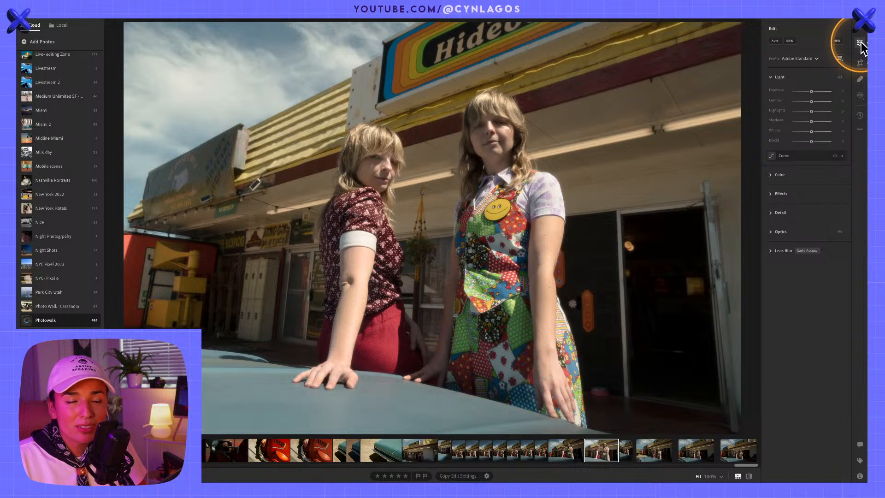
{"action": "left_click", "coordinate": [777, 79]}
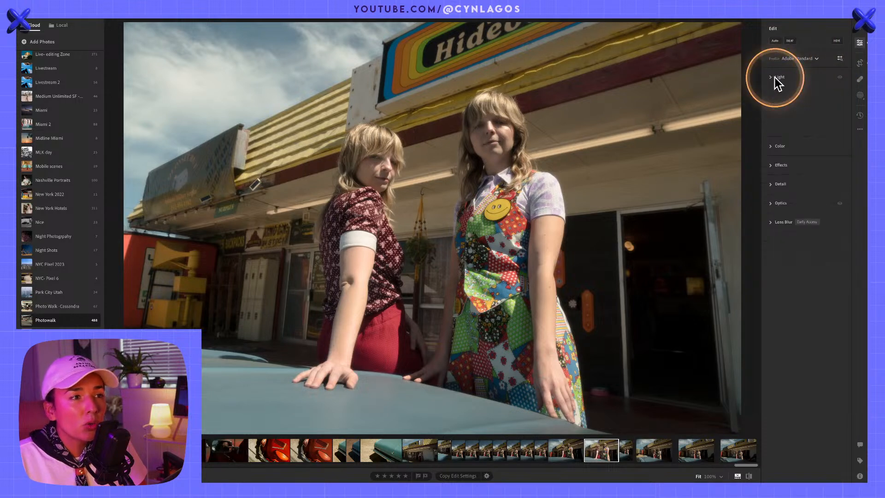
{"action": "left_click", "coordinate": [771, 96]}
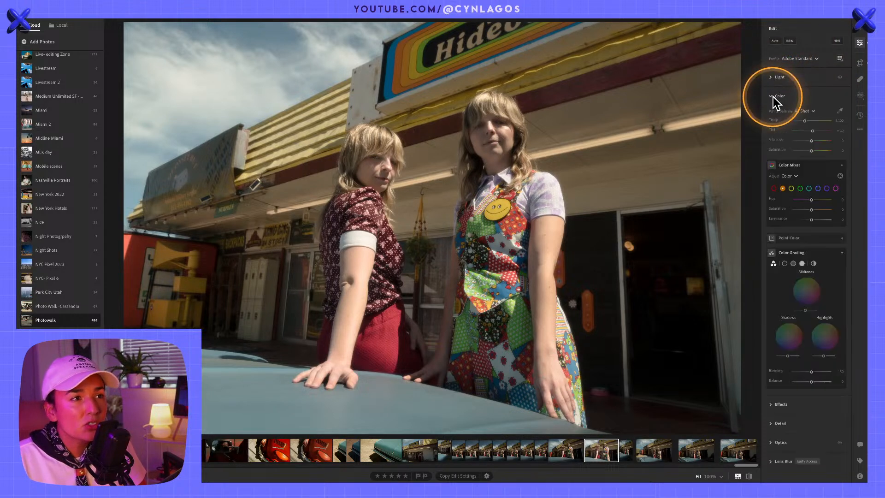
{"action": "left_click", "coordinate": [773, 97]}
{"action": "left_click", "coordinate": [770, 77]}
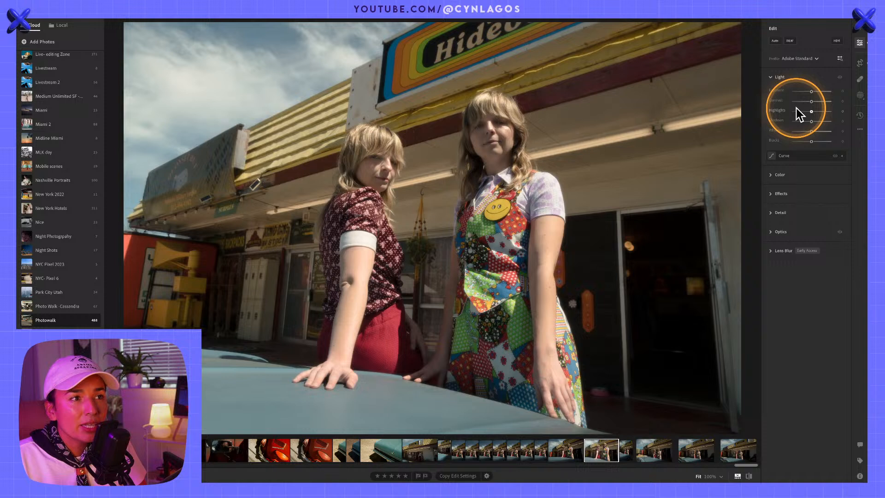
- Open the tone curve in the Light adjustments and switch it to the red channel
{"action": "left_click", "coordinate": [789, 156]}
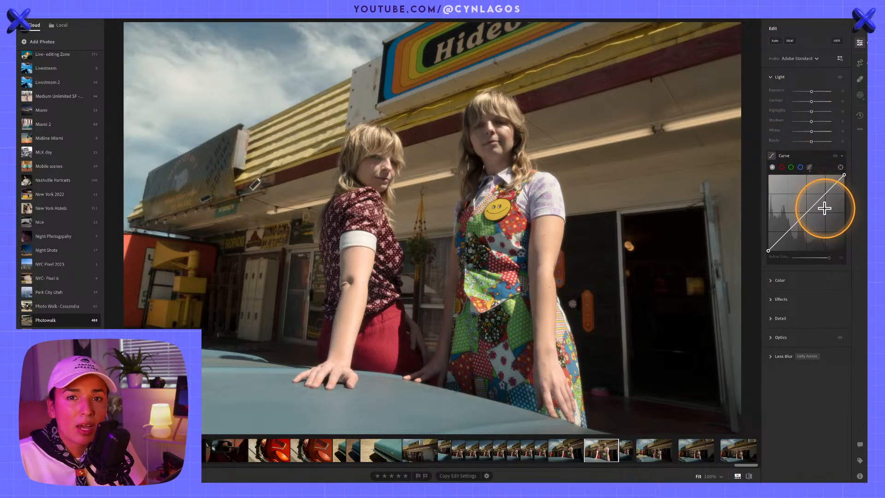
{"action": "left_click", "coordinate": [782, 167]}
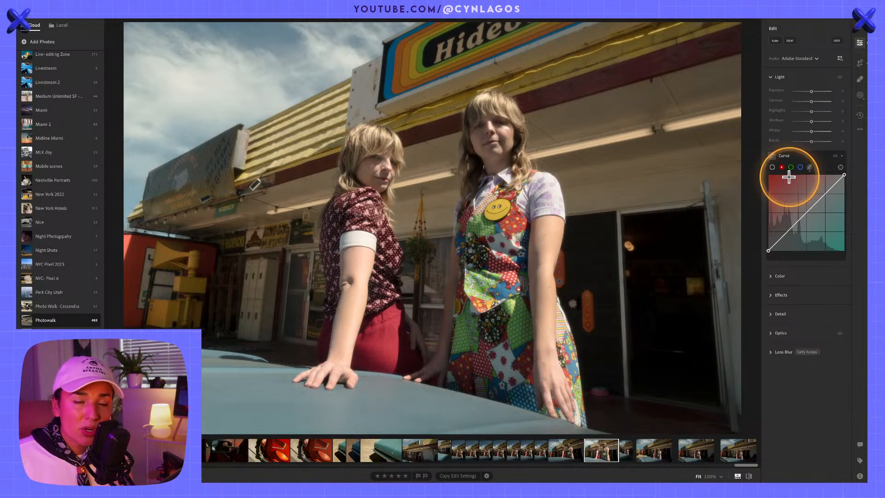
- Try lifting the red curve with a single point, and remove that point again
{"action": "left_click_drag", "start_coordinate": [806, 212], "coordinate": [780, 230]}
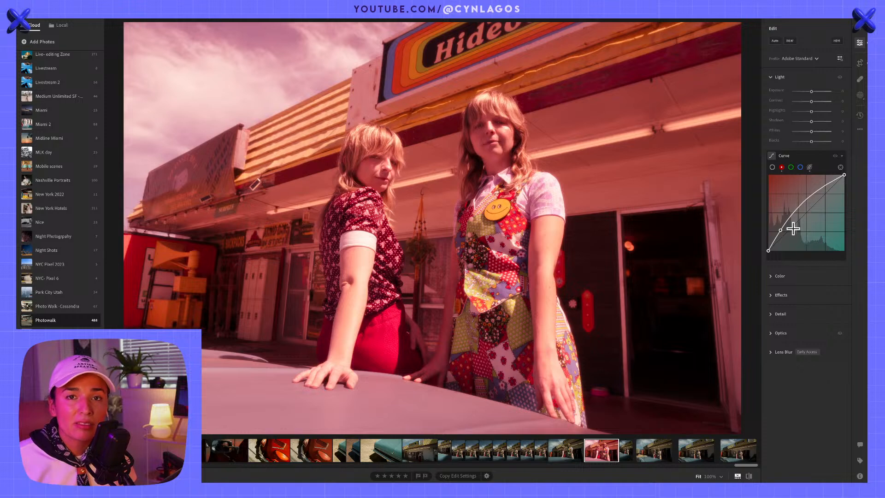
{"action": "left_click", "coordinate": [814, 213]}
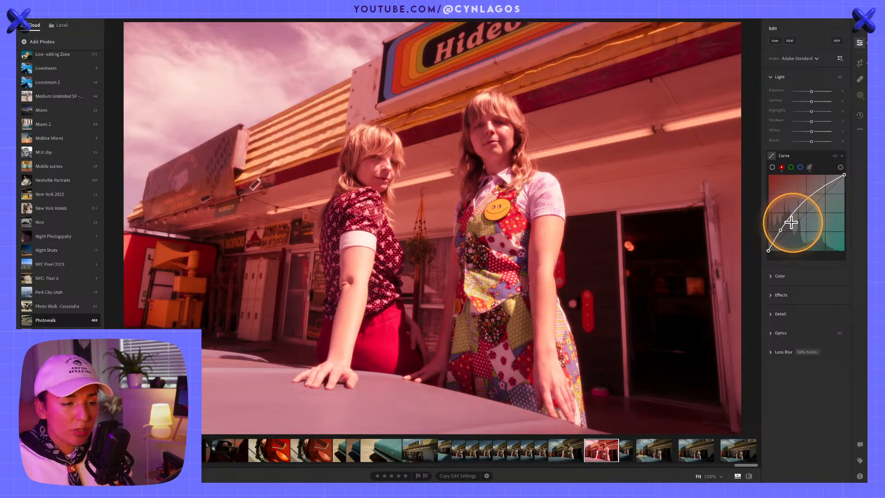
{"action": "left_click_drag", "start_coordinate": [780, 231], "coordinate": [805, 207]}
{"action": "double_click", "coordinate": [805, 206]}
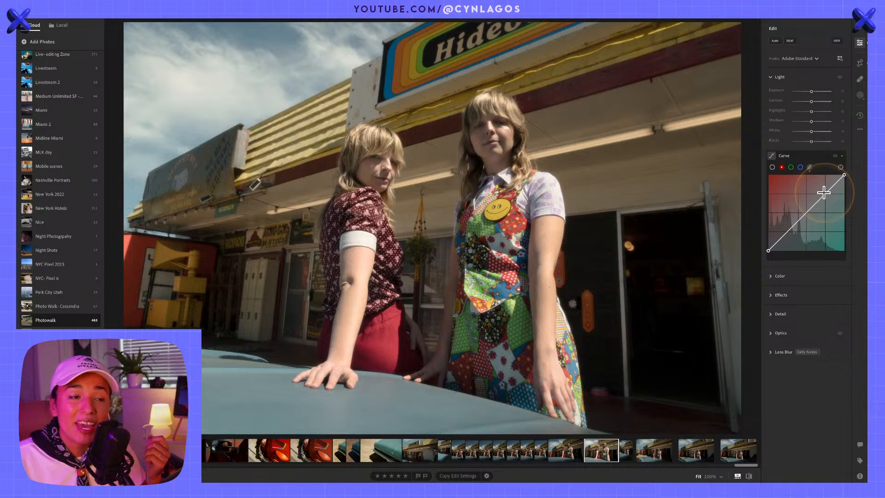
- Shape the red channel into an S-curve by raising a highlight point and lowering a shadow point
{"action": "left_click_drag", "start_coordinate": [824, 192], "coordinate": [817, 189]}
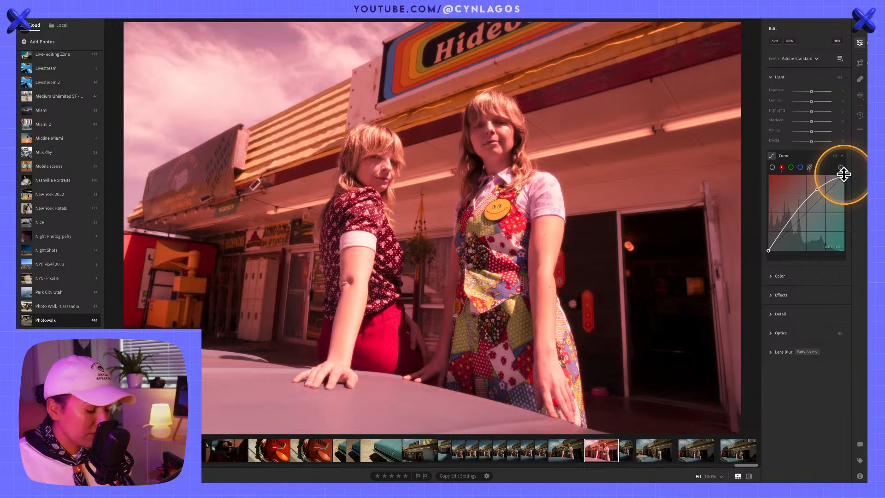
{"action": "key", "text": "alt"}
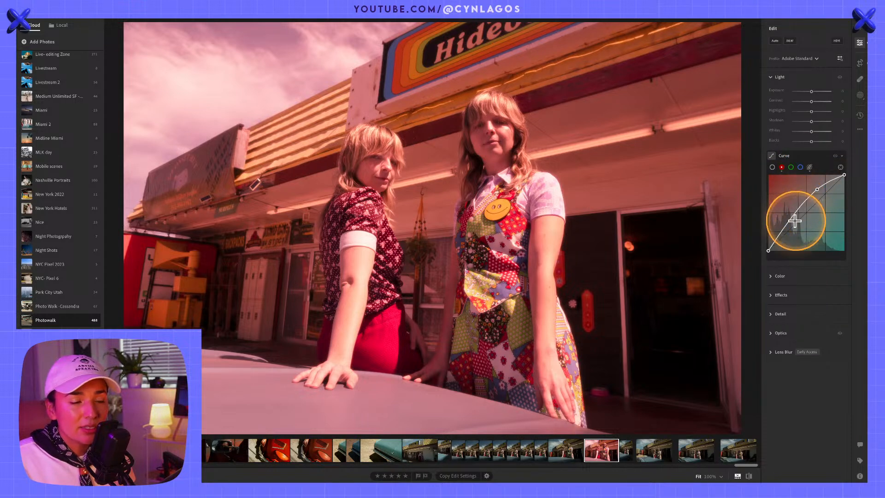
{"action": "left_click_drag", "start_coordinate": [784, 226], "coordinate": [792, 233]}
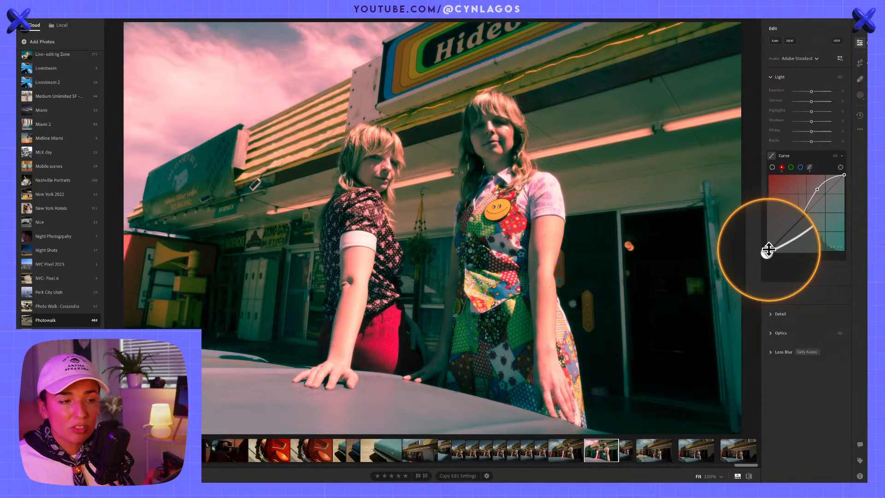
{"action": "left_click", "coordinate": [790, 234]}
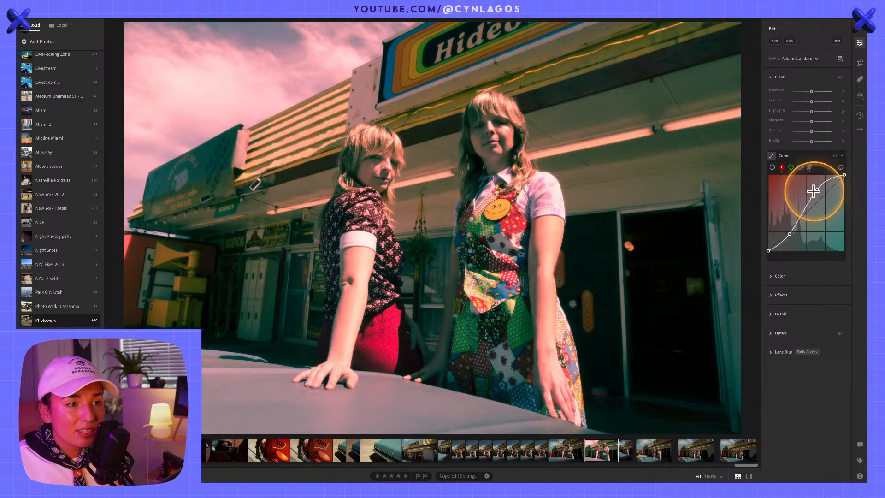
{"action": "left_click_drag", "start_coordinate": [817, 189], "coordinate": [818, 192]}
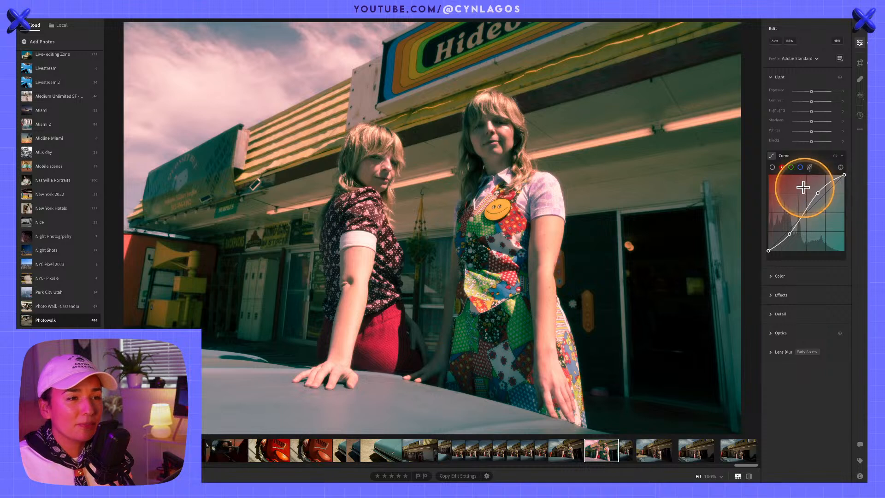
- Shape the green channel into an S-curve with a slightly raised highlight point and a lowered shadow point
{"action": "left_click", "coordinate": [792, 167]}
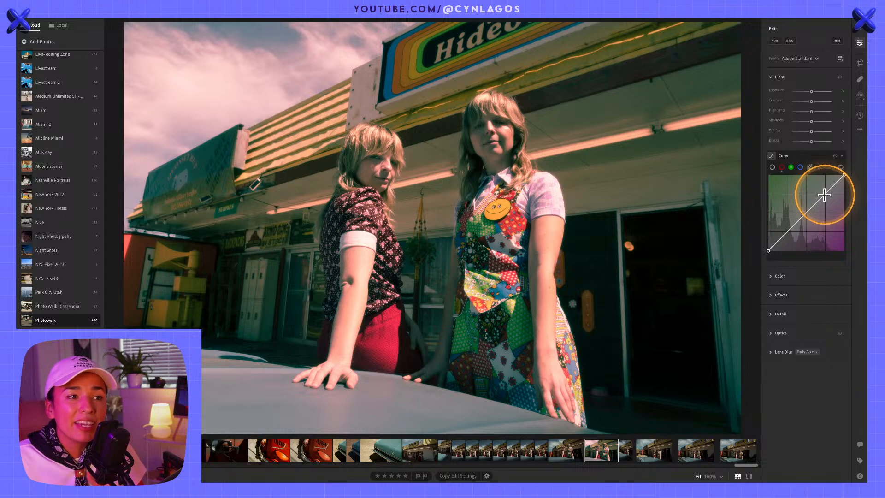
{"action": "left_click_drag", "start_coordinate": [823, 194], "coordinate": [823, 191]}
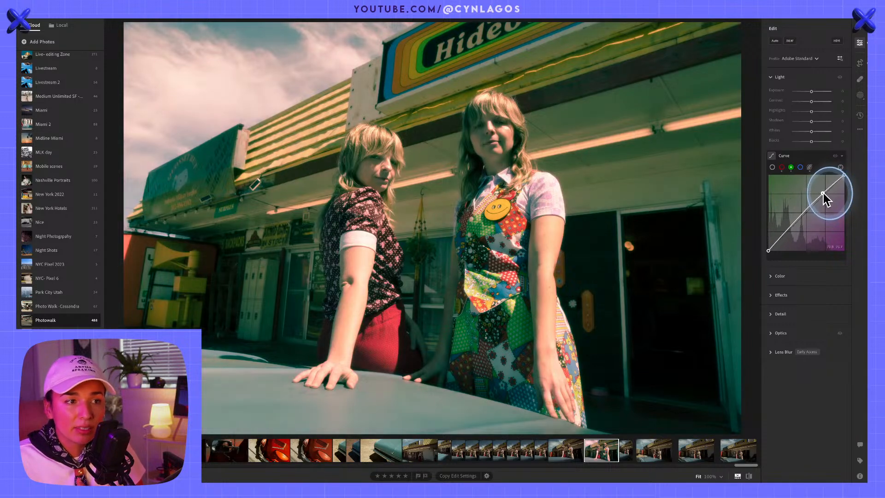
{"action": "left_click", "coordinate": [789, 226]}
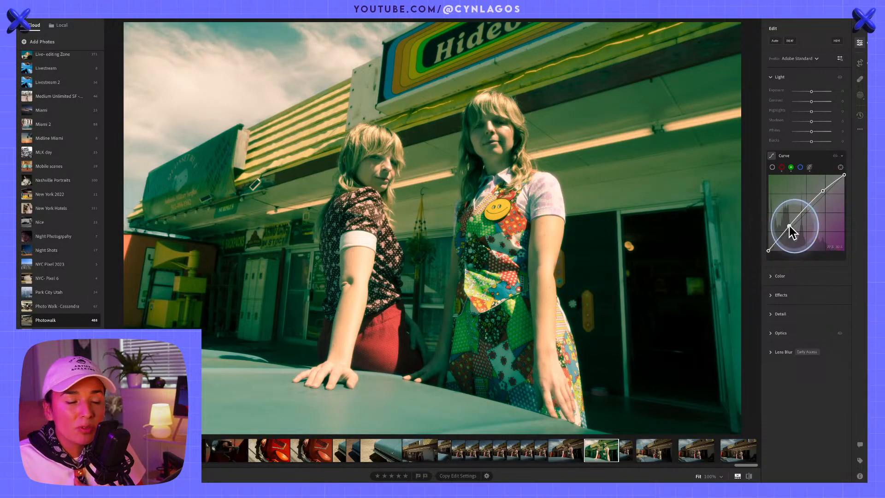
{"action": "left_click_drag", "start_coordinate": [789, 226], "coordinate": [789, 233]}
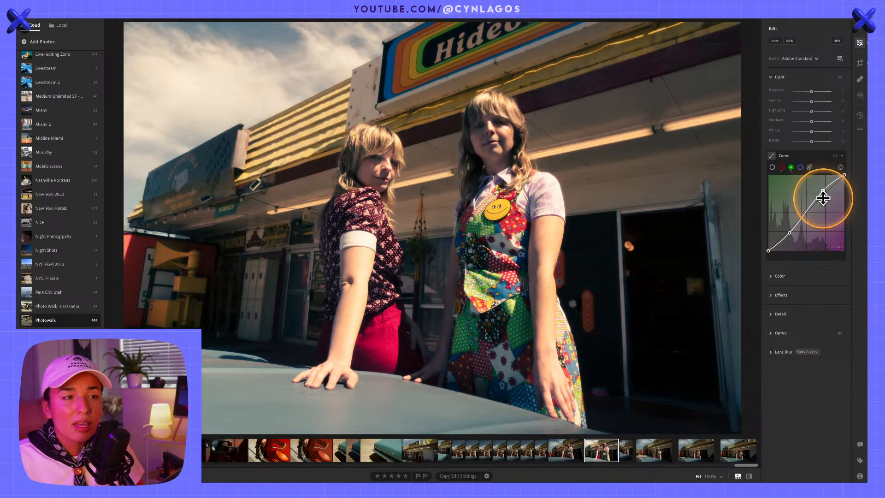
- Shape the blue channel into an S-curve with raised highlights and lowered shadows
{"action": "left_click", "coordinate": [799, 167]}
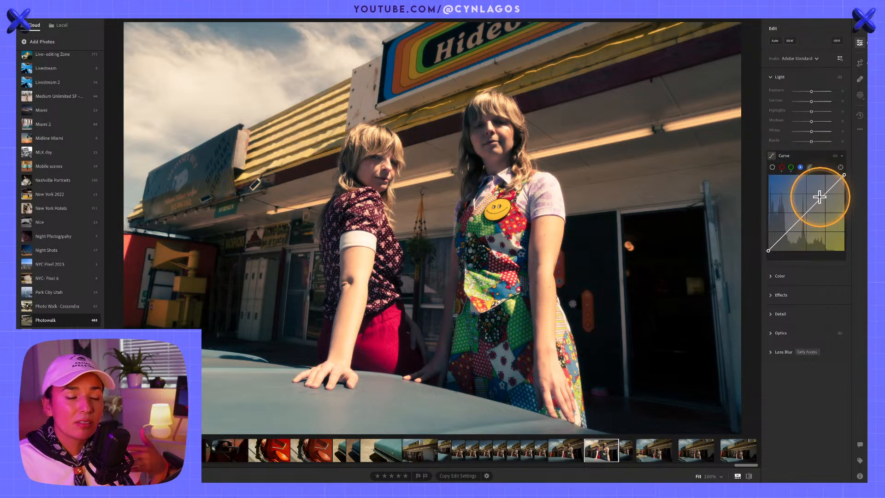
{"action": "left_click_drag", "start_coordinate": [823, 194], "coordinate": [791, 233]}
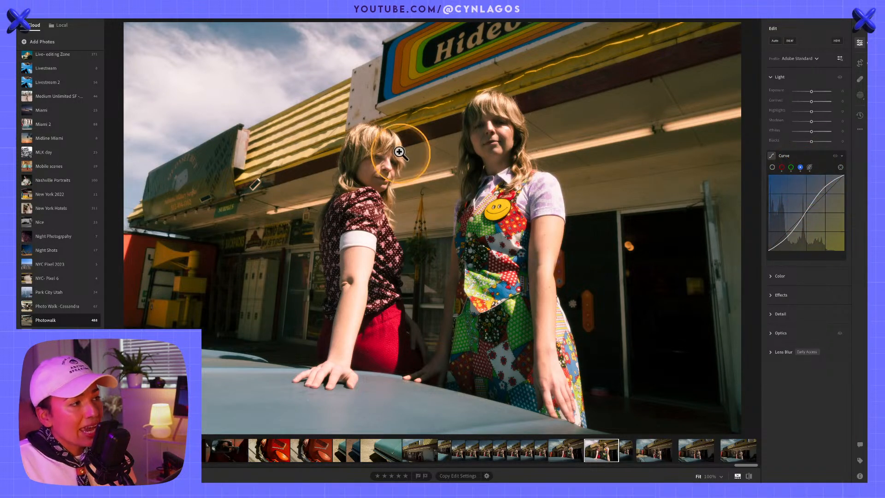
{"action": "key", "text": "alt"}
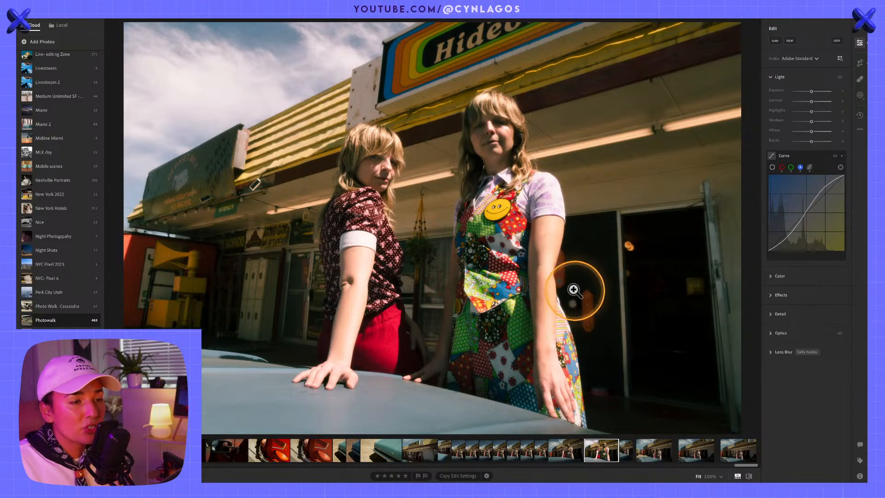
- Compare the current color curves with the saved "Tech Specs" version and return to the edit controls
{"action": "left_click", "coordinate": [860, 115]}
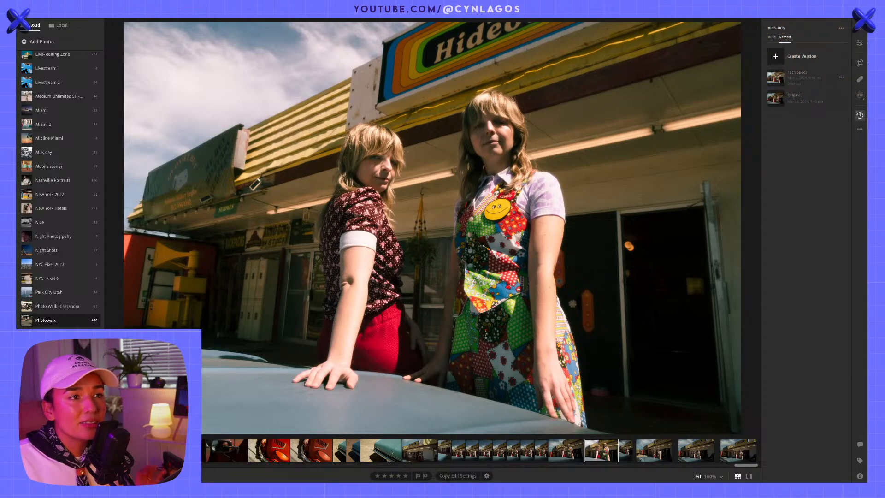
{"action": "left_click", "coordinate": [811, 77]}
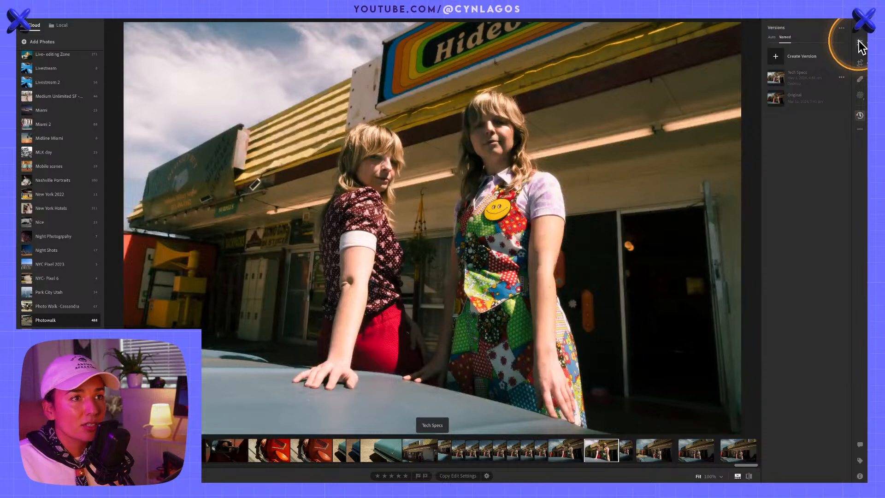
{"action": "left_click", "coordinate": [860, 43]}
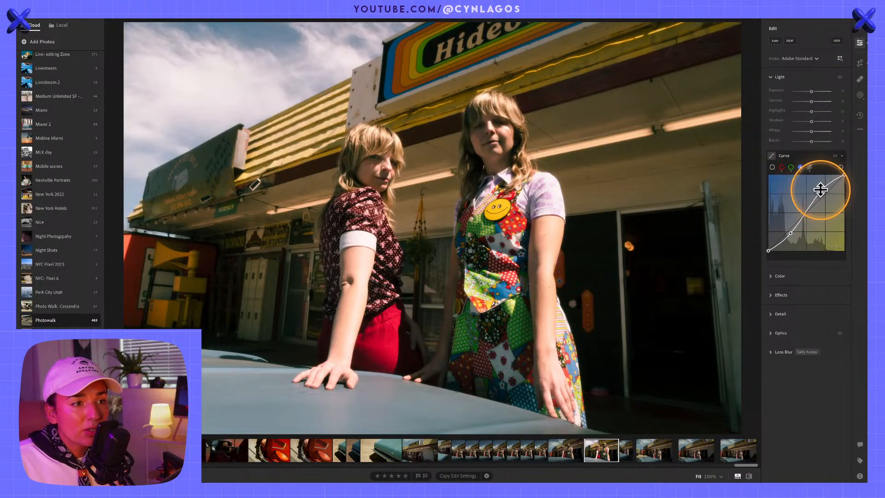
- Fine-tune the highlight points of the blue and red curves and check the green curve
{"action": "left_click_drag", "start_coordinate": [820, 190], "coordinate": [821, 193]}
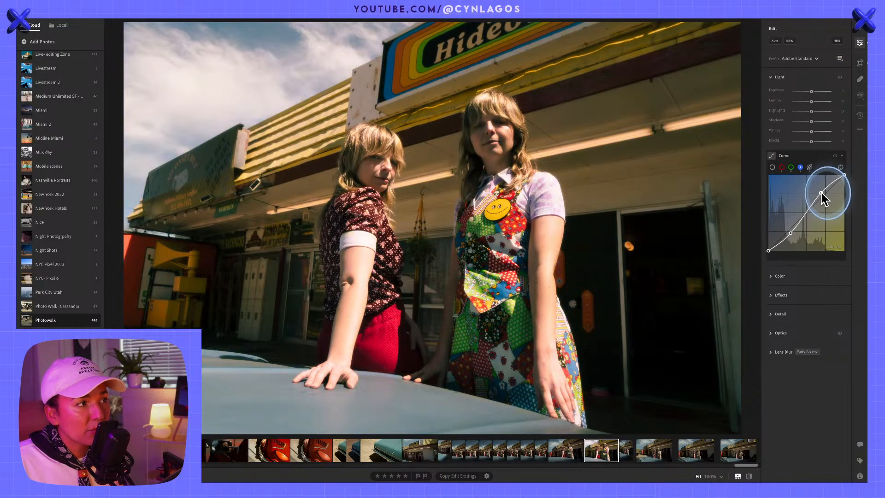
{"action": "left_click", "coordinate": [791, 167]}
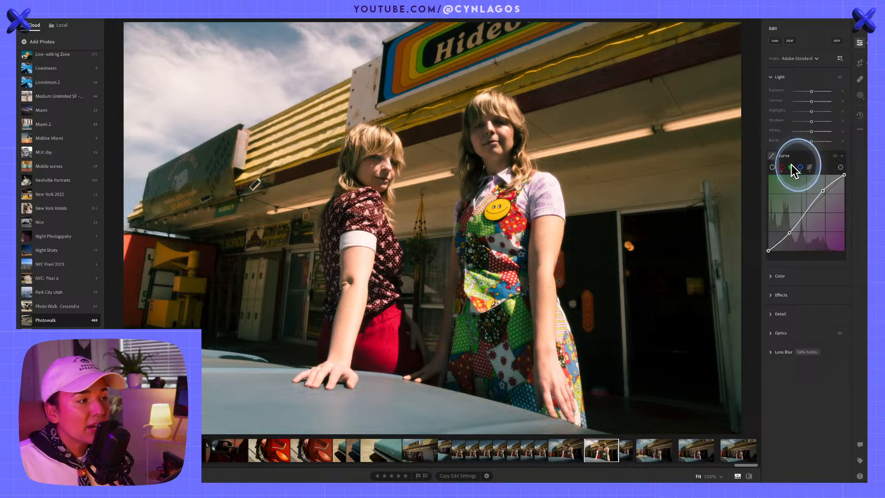
{"action": "left_click_drag", "start_coordinate": [796, 198], "coordinate": [802, 196]}
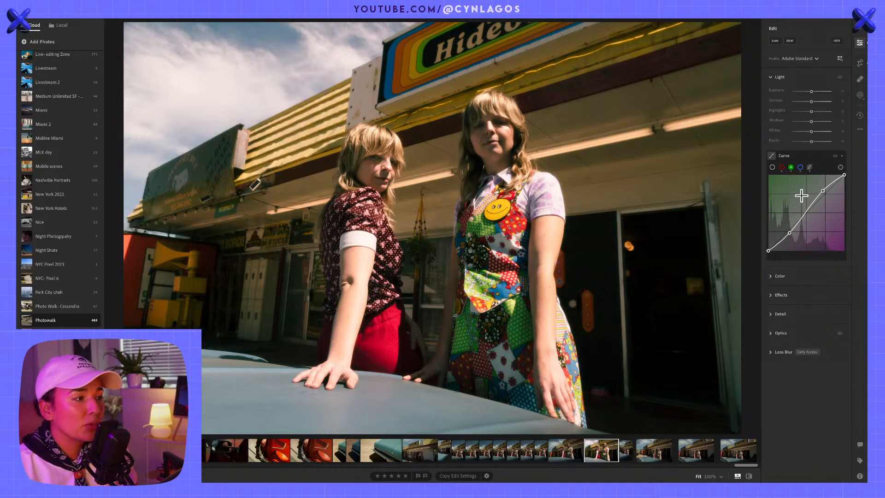
{"action": "left_click", "coordinate": [781, 167]}
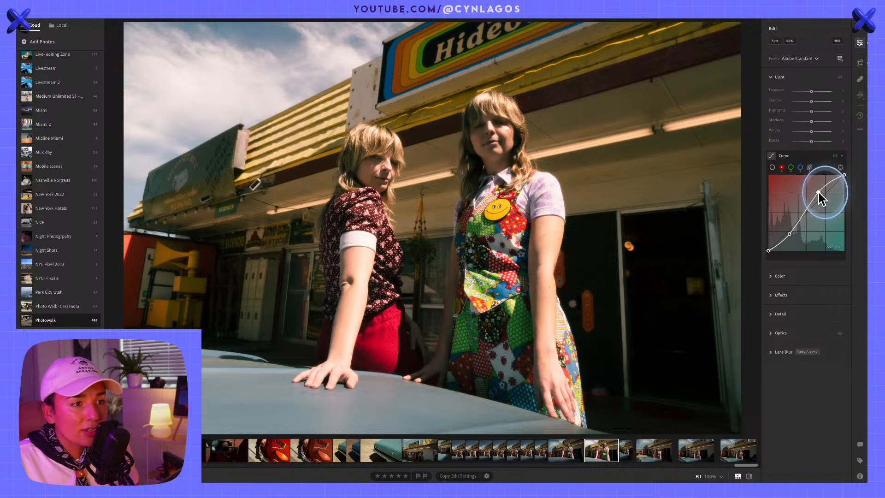
{"action": "left_click_drag", "start_coordinate": [816, 192], "coordinate": [817, 192]}
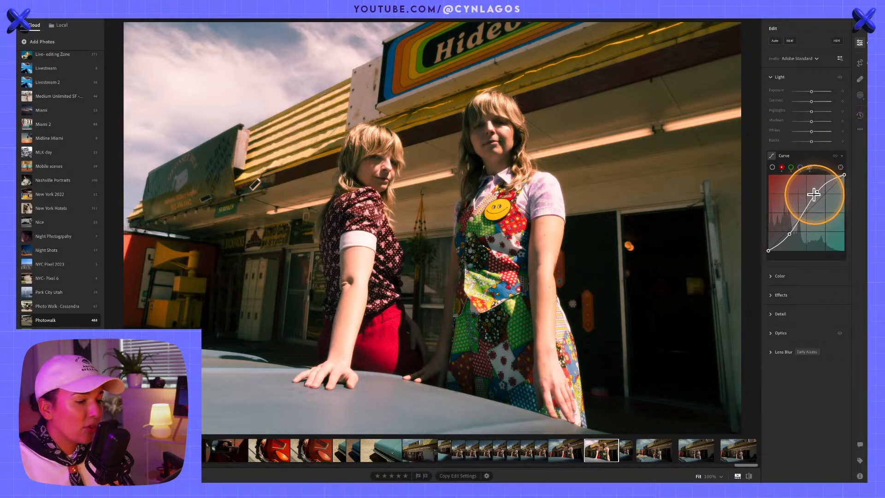
- Try pasting the portrait's copied edit settings onto the vertical shot of the two women, undo the paste, and return to the portrait
{"action": "key", "text": "ctrl+c"}
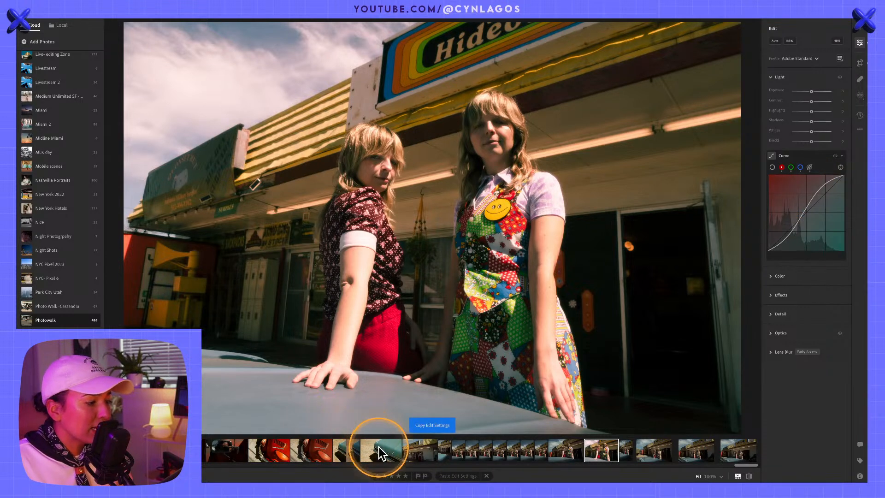
{"action": "left_click", "coordinate": [421, 452]}
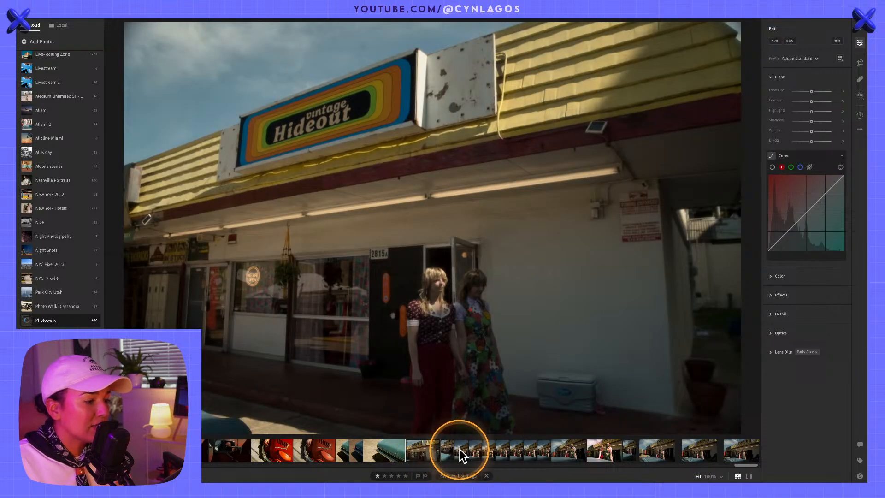
{"action": "left_click", "coordinate": [461, 451]}
{"action": "key", "text": "z"}
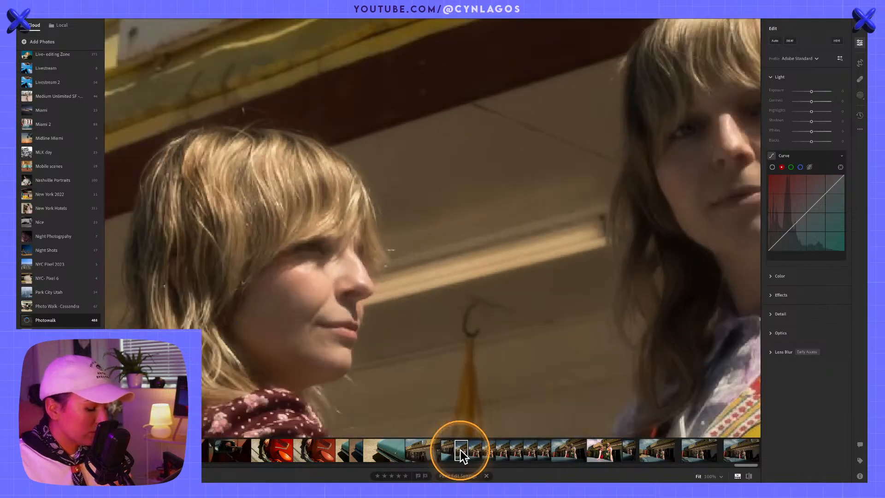
{"action": "key", "text": "ctrl+v"}
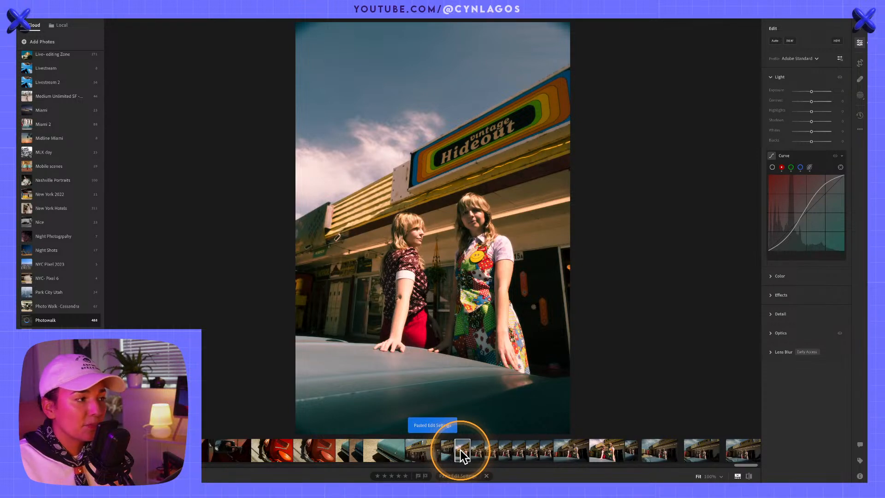
{"action": "key", "text": "ctrl+z"}
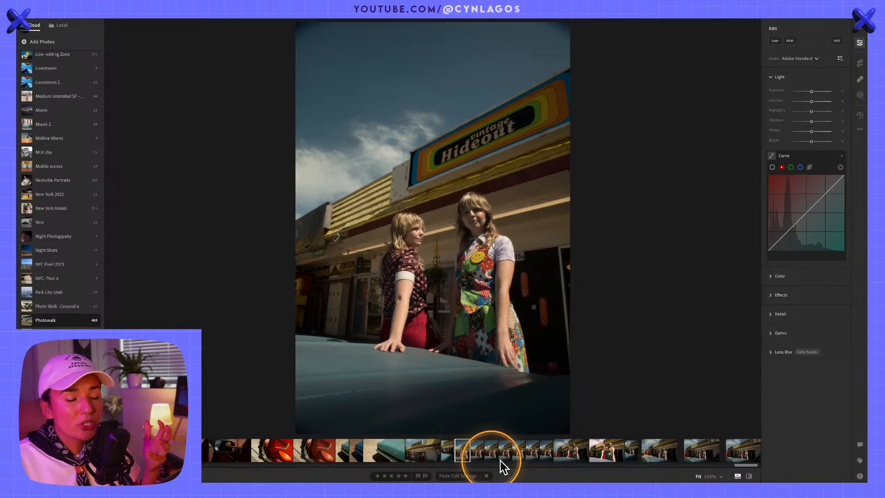
{"action": "left_click", "coordinate": [605, 454]}
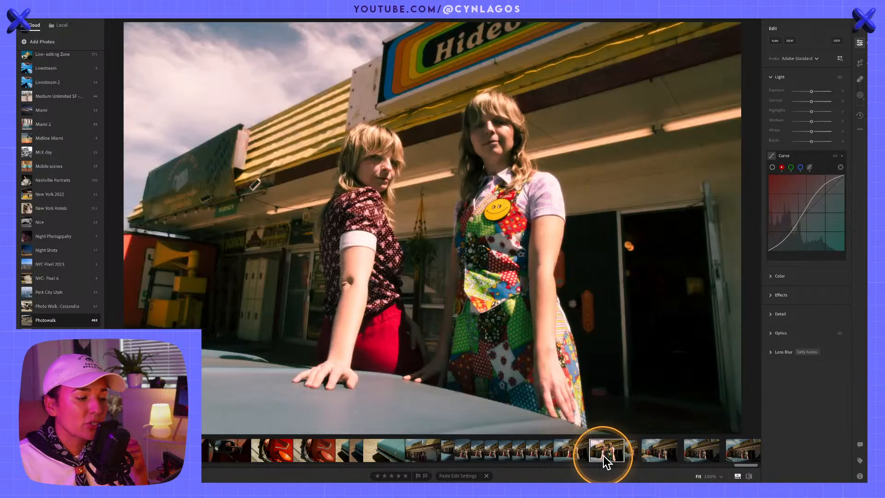
- Save the current edit as a named version called "Color contrast"
{"action": "left_click", "coordinate": [858, 116]}
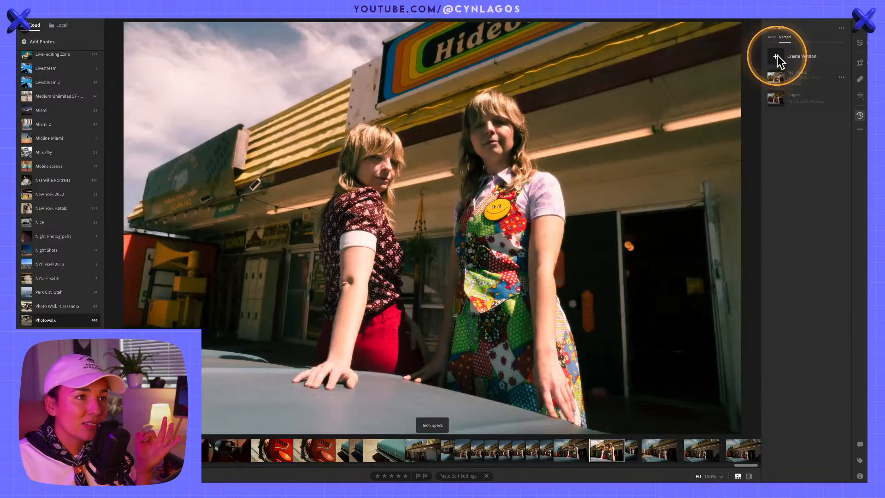
{"action": "left_click", "coordinate": [776, 55]}
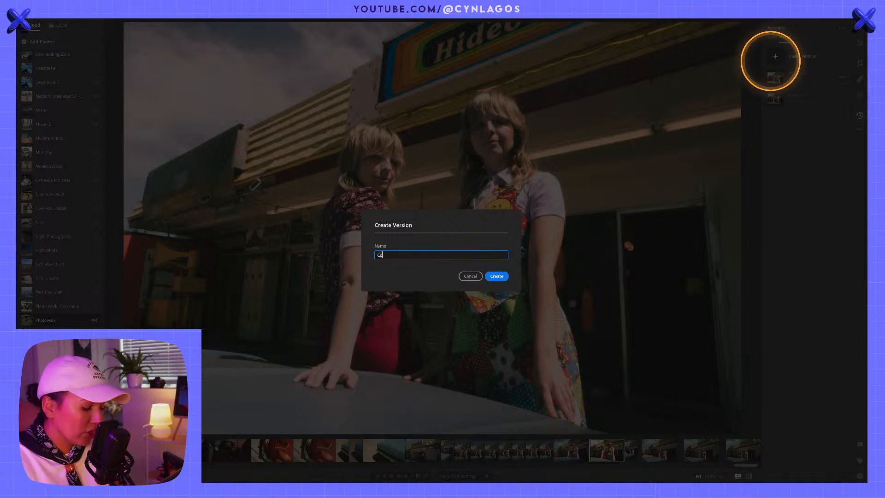
{"action": "type", "text": "Color cor"}
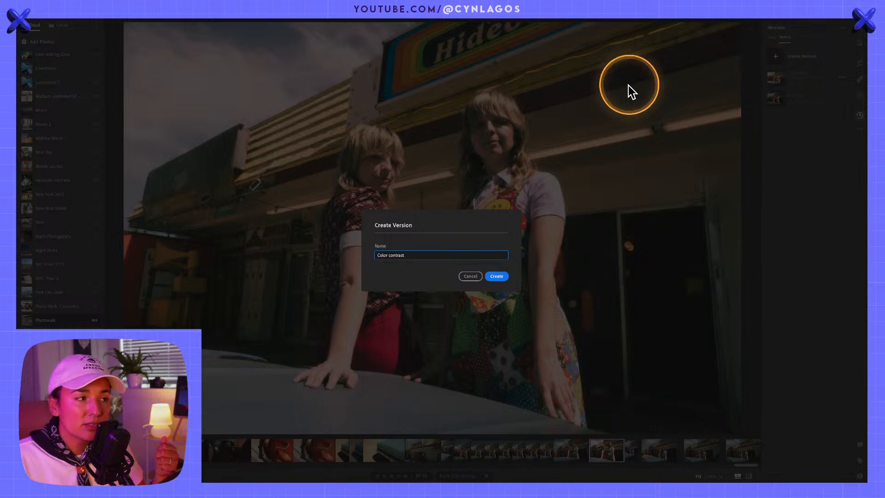
{"action": "left_click", "coordinate": [501, 275]}
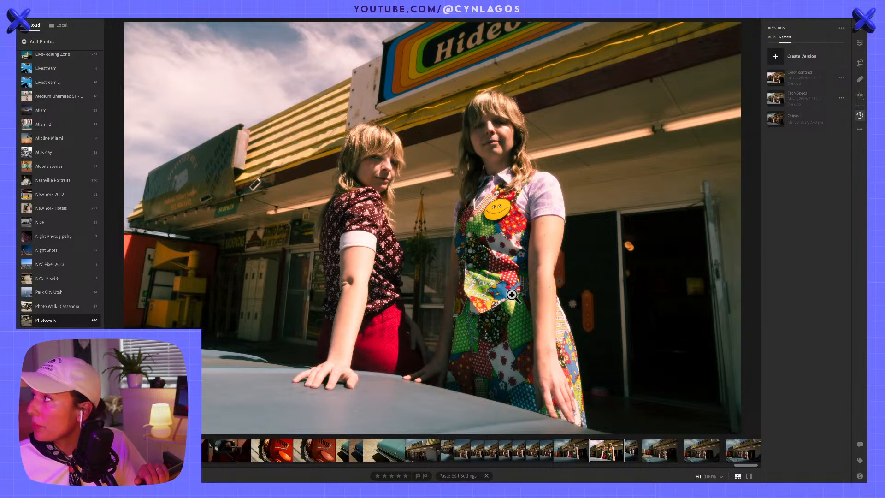
{"action": "left_click", "coordinate": [513, 295]}
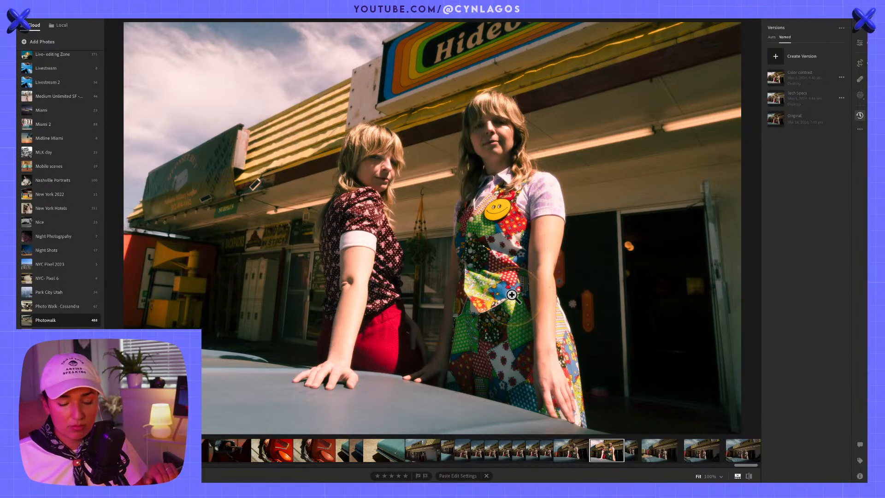
{"action": "left_click", "coordinate": [512, 295]}
{"action": "left_click", "coordinate": [587, 278]}
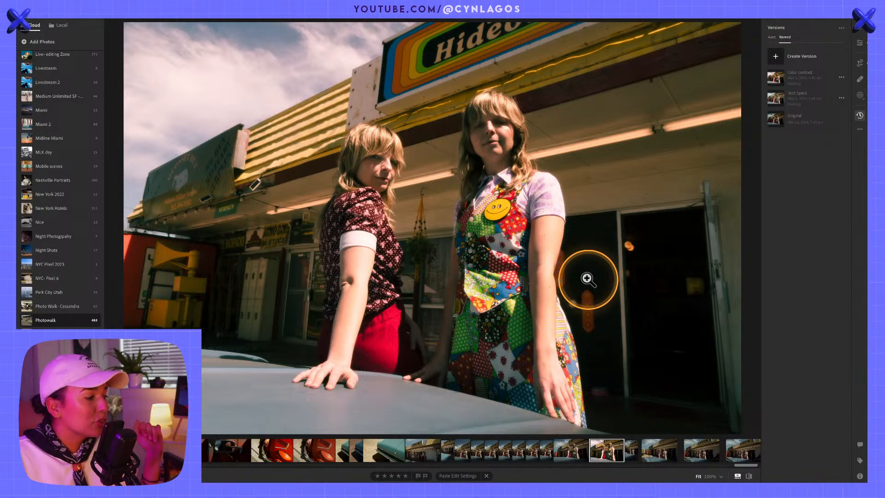
- Compare the saved "Color contrast", "Tech Specs" and "Original" versions and restore "Tech Specs" as the working edit
{"action": "left_click", "coordinate": [786, 134]}
{"action": "left_click", "coordinate": [801, 109]}
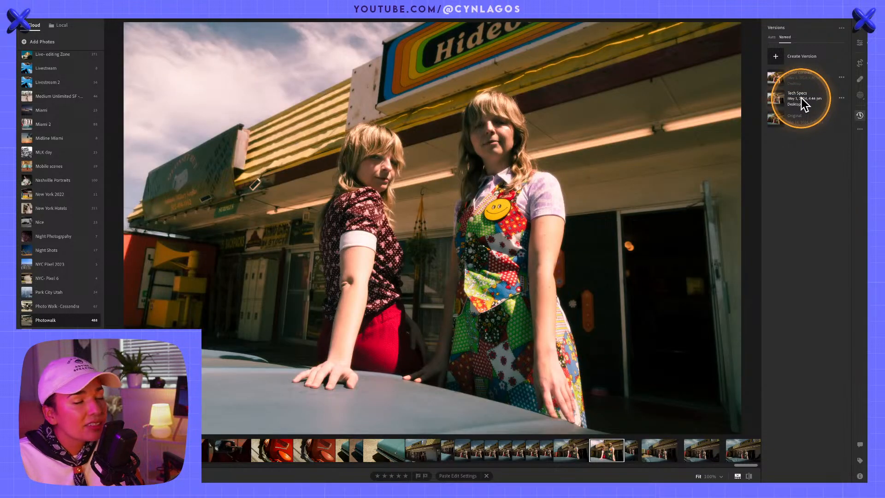
{"action": "left_click", "coordinate": [800, 84]}
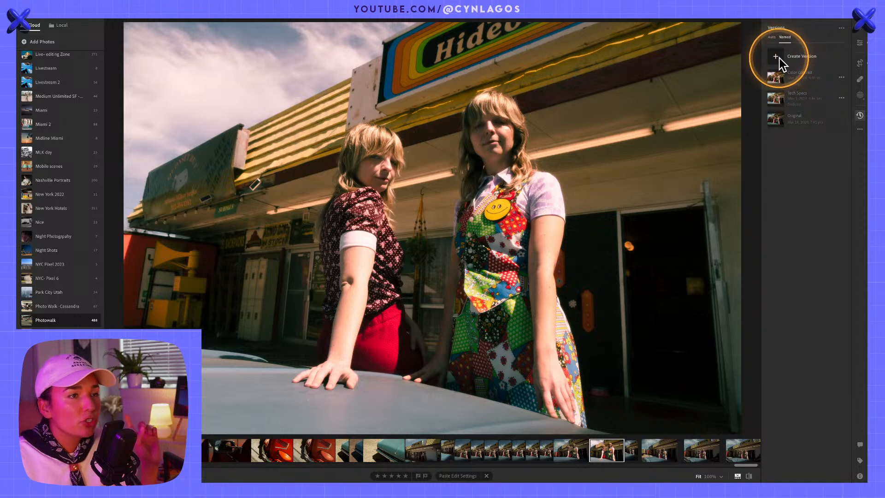
{"action": "left_click", "coordinate": [796, 98]}
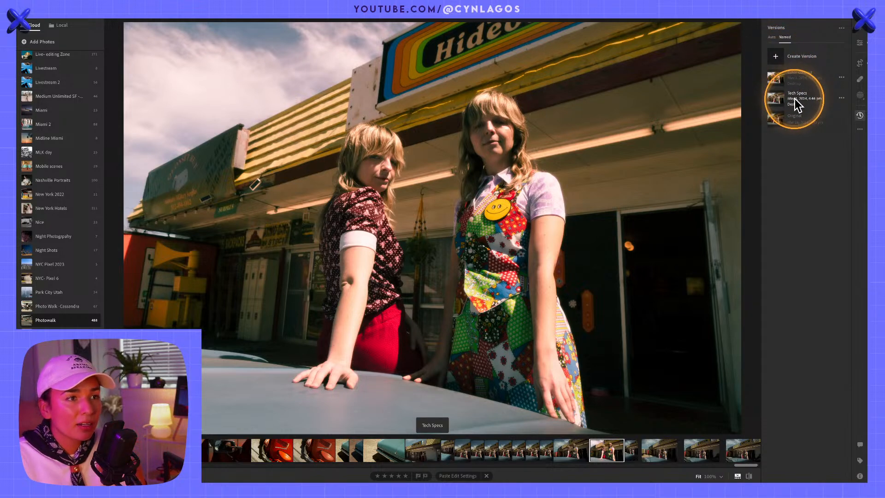
{"action": "left_click", "coordinate": [794, 99]}
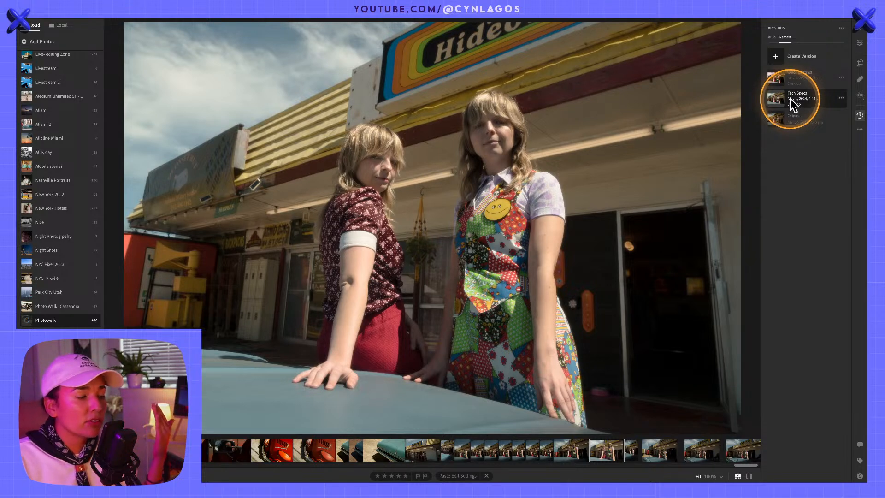
{"action": "left_click", "coordinate": [788, 116]}
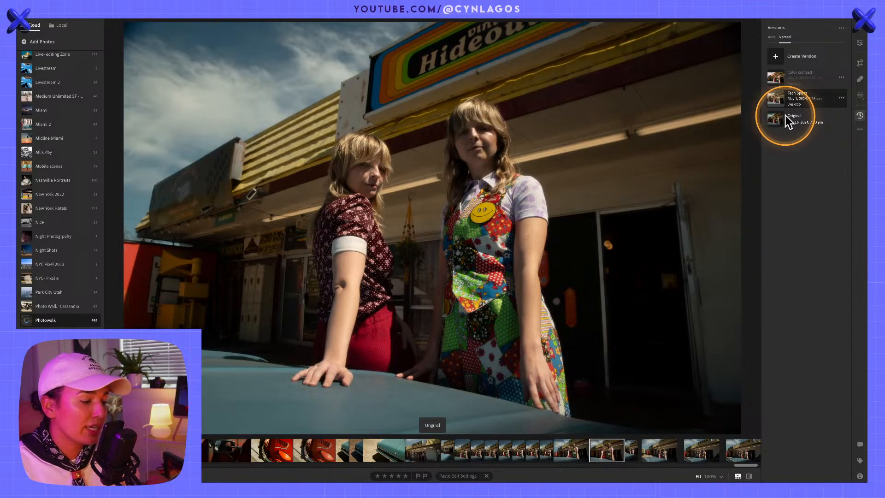
{"action": "left_click", "coordinate": [795, 107]}
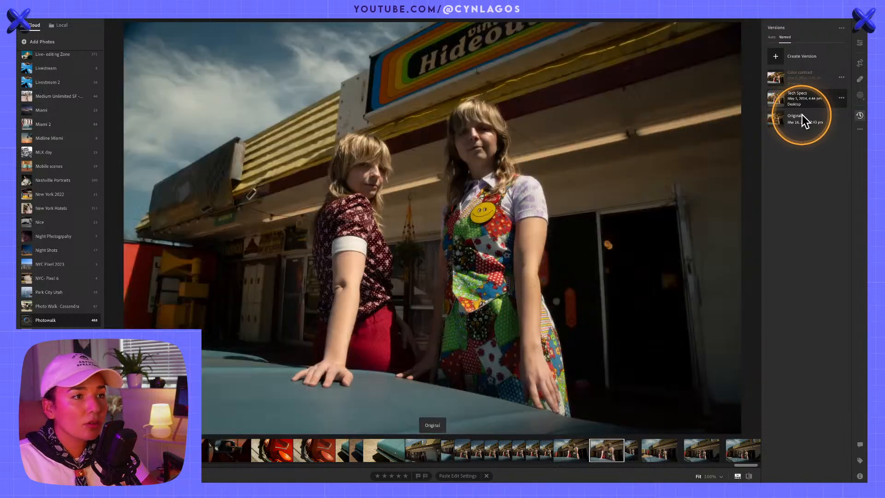
{"action": "left_click", "coordinate": [796, 75]}
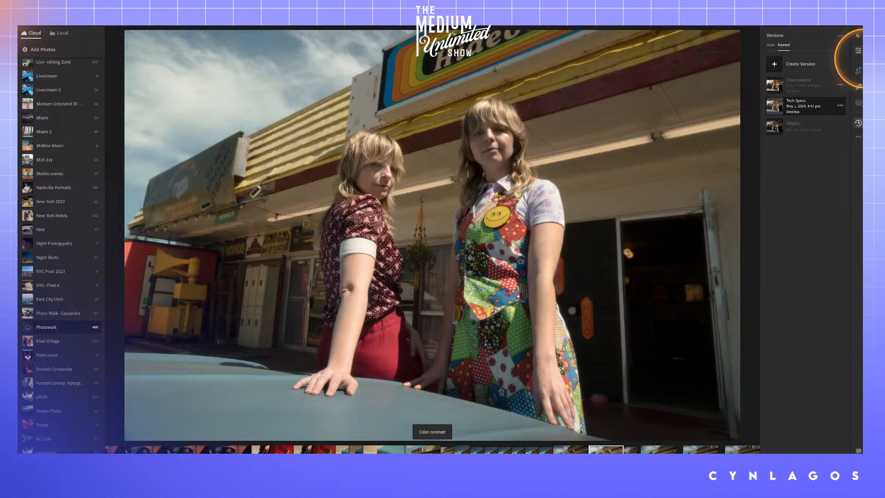
- Return to the edit controls, collapse the curve and light settings, and warm the portrait's white balance with a magenta tint shift
{"action": "left_click", "coordinate": [858, 51]}
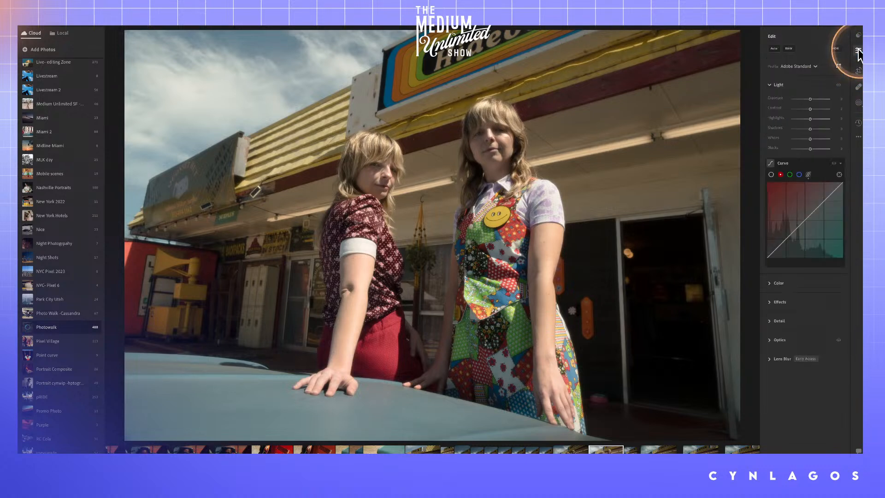
{"action": "left_click", "coordinate": [793, 163]}
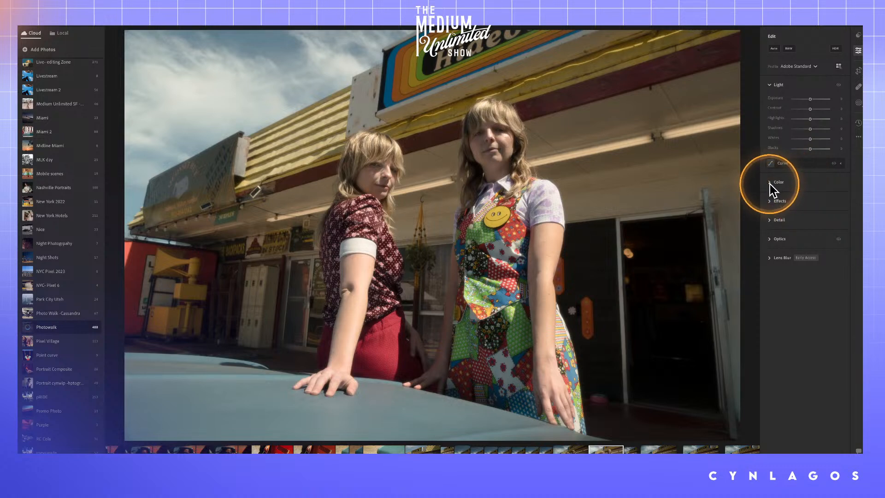
{"action": "left_click", "coordinate": [772, 182]}
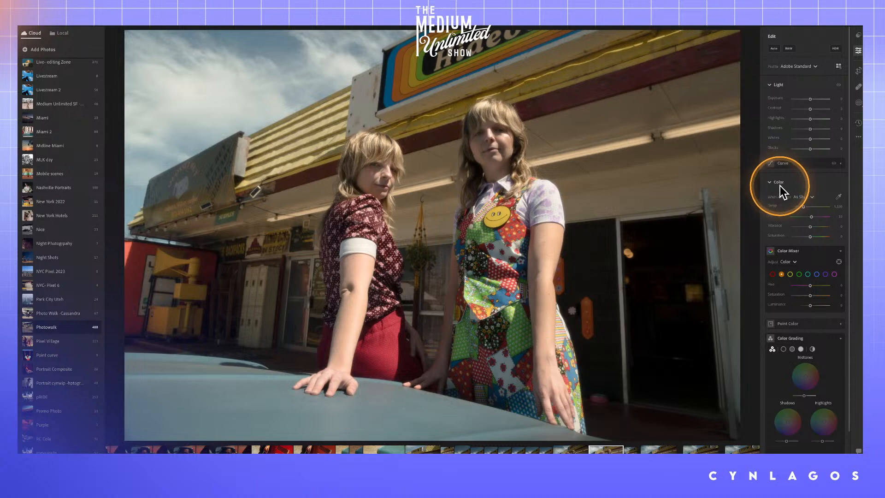
{"action": "scroll", "coordinate": [777, 188], "scroll_direction": "down", "scroll_amount": 1}
{"action": "left_click", "coordinate": [770, 83]}
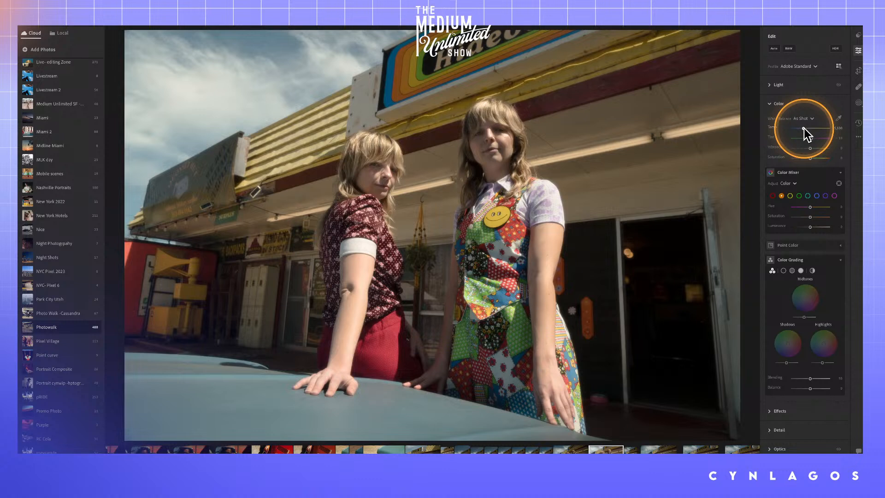
{"action": "left_click_drag", "start_coordinate": [804, 128], "coordinate": [818, 137]}
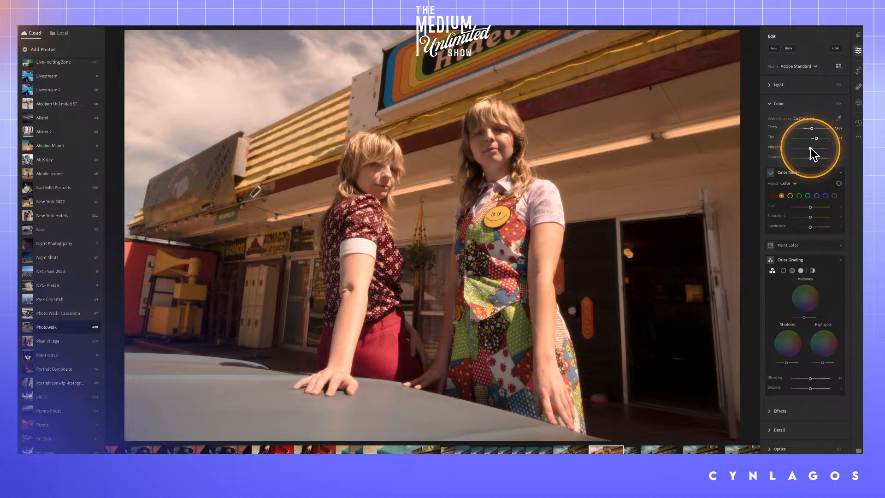
- Boost the portrait's vibrance and saturation, easing both back slightly to a moderate level
{"action": "left_click_drag", "start_coordinate": [811, 148], "coordinate": [816, 148]}
{"action": "left_click_drag", "start_coordinate": [815, 148], "coordinate": [816, 161]}
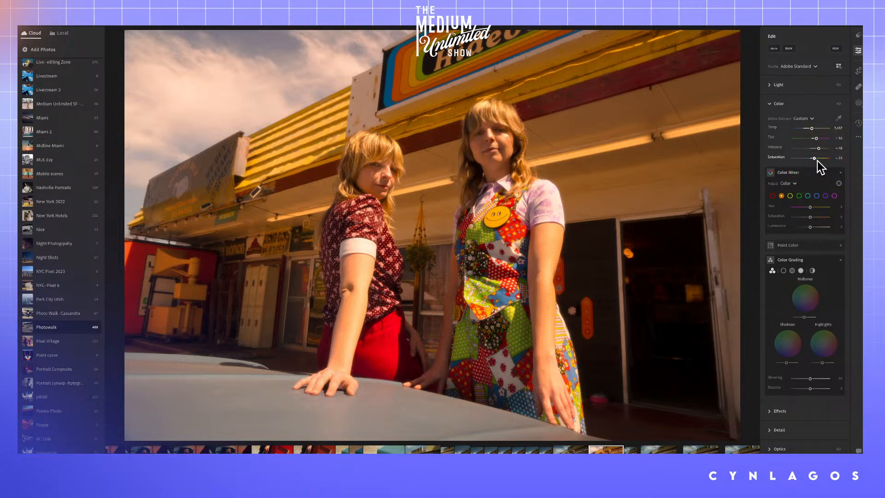
{"action": "left_click", "coordinate": [817, 160]}
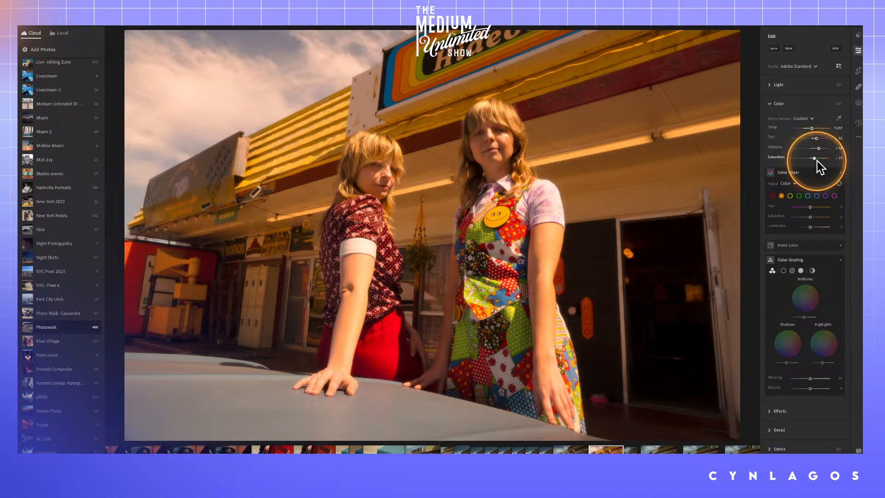
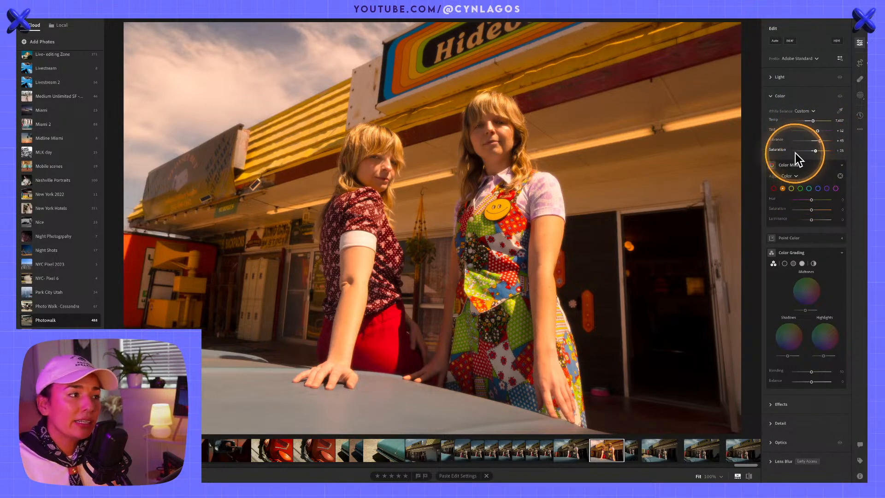
{"action": "left_click_drag", "start_coordinate": [818, 139], "coordinate": [820, 140]}
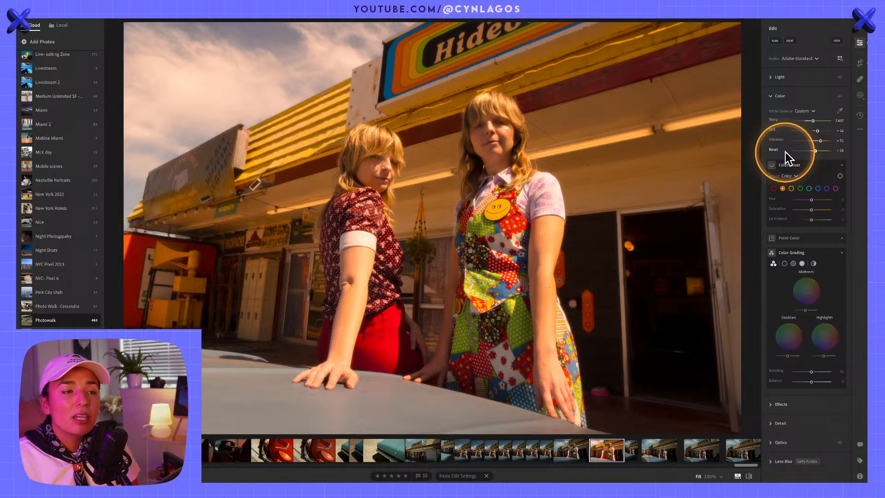
{"action": "left_click_drag", "start_coordinate": [822, 139], "coordinate": [818, 153]}
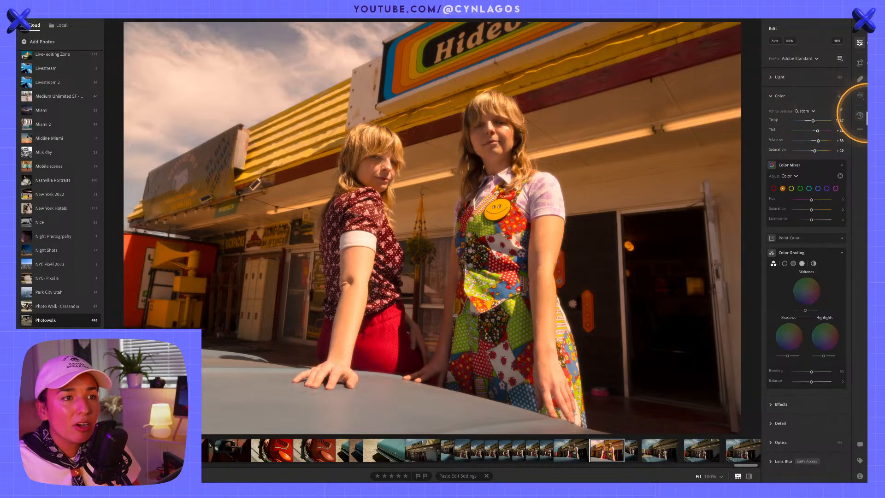
- Save the current edit as a named version called "Color Panel edit"
{"action": "left_click", "coordinate": [860, 115]}
{"action": "mouse_move", "coordinate": [798, 74]}
{"action": "left_click", "coordinate": [772, 57]}
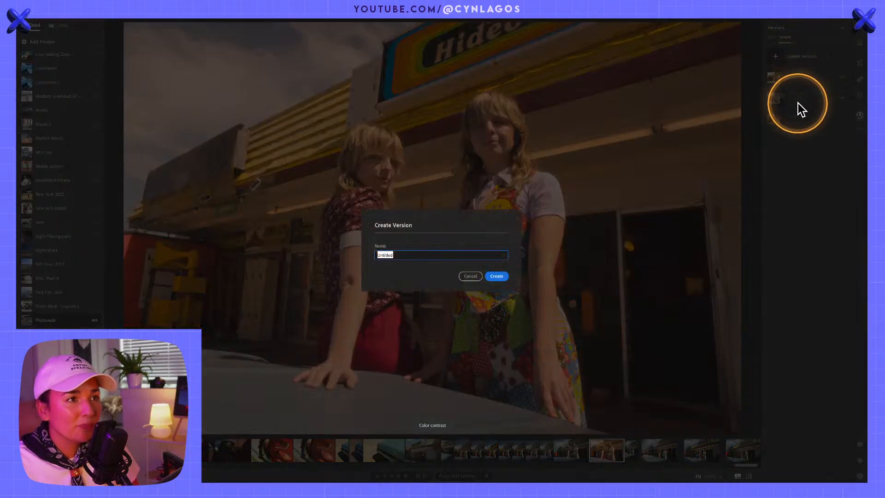
{"action": "type", "text": "Color"}
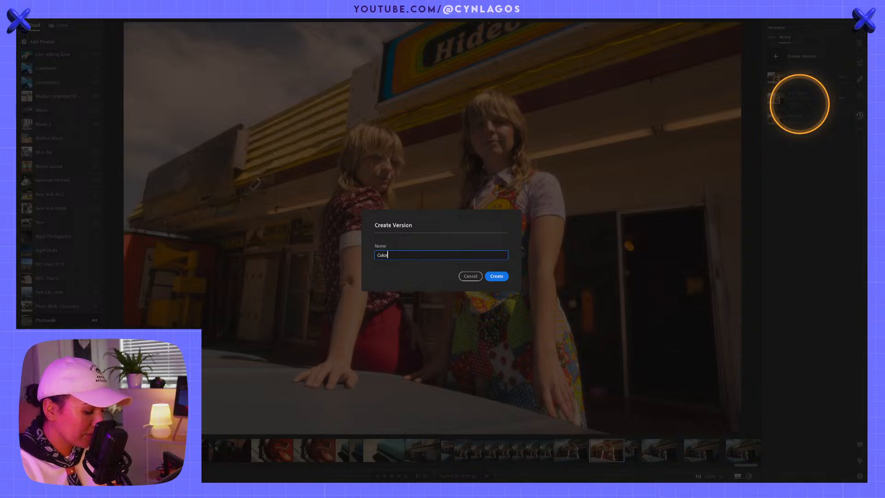
{"action": "type", "text": " Pe"}
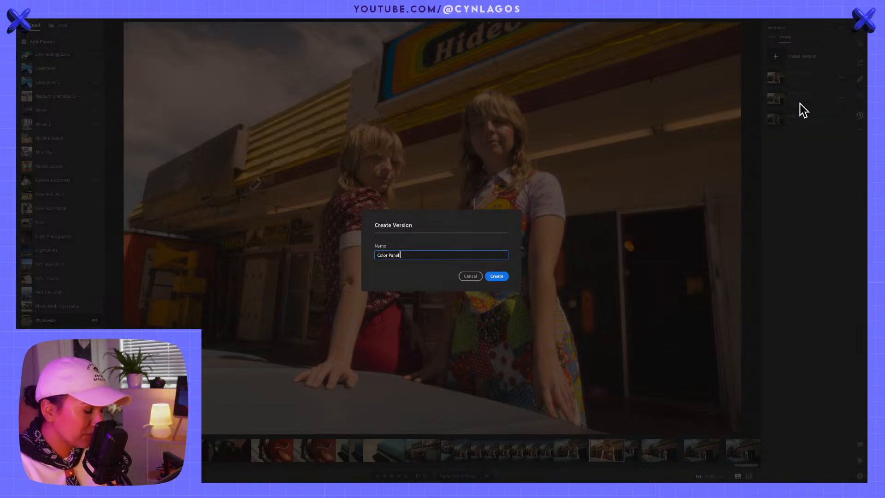
{"action": "type", "text": "nel edit"}
{"action": "key", "text": "Return"}
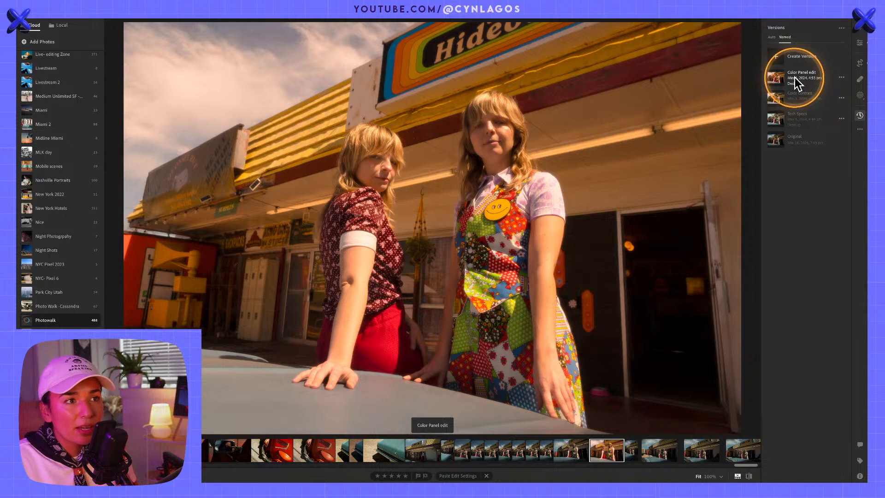
- View the "Color contrast" version for comparison, restore "Tech Specs" and return to the edit controls
{"action": "left_click", "coordinate": [800, 93]}
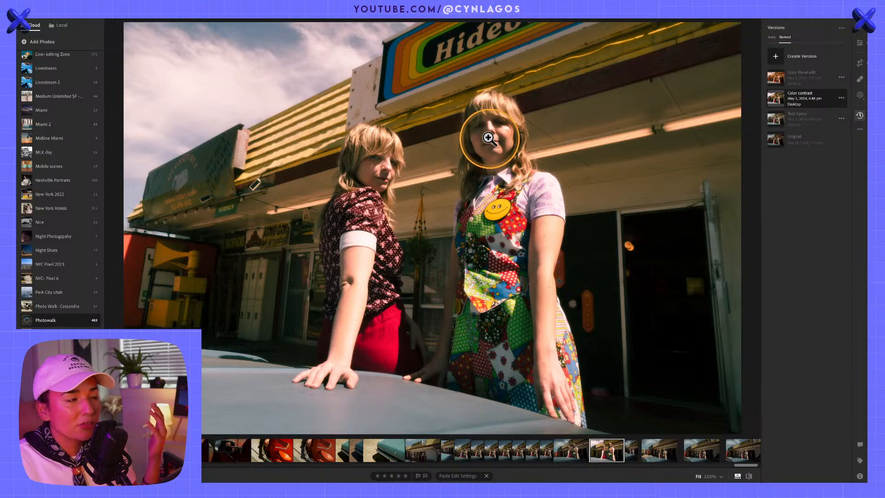
{"action": "left_click", "coordinate": [776, 118]}
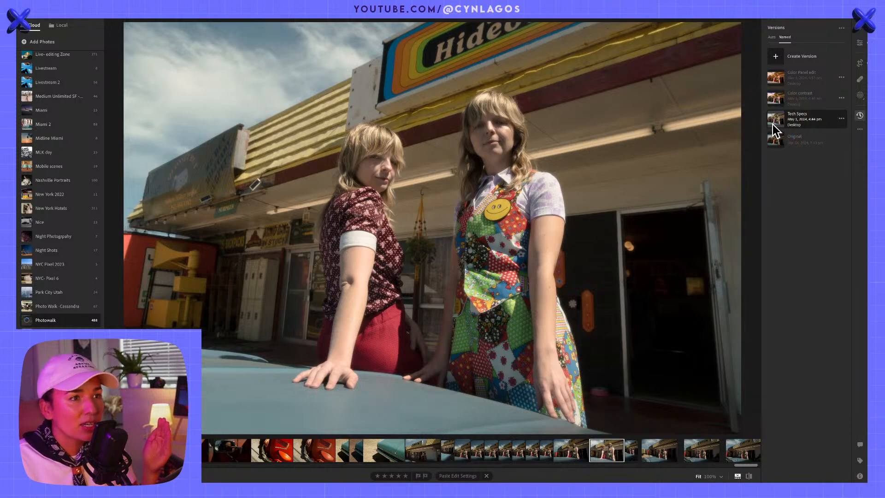
{"action": "left_click", "coordinate": [859, 43]}
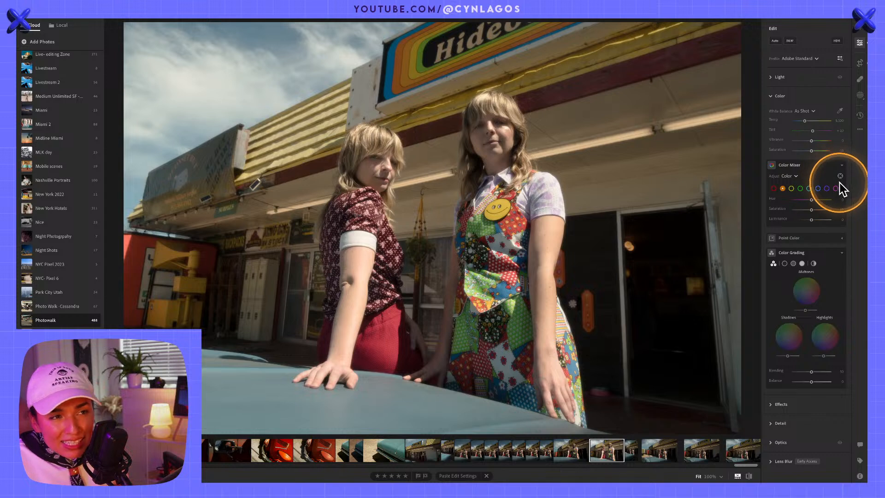
- Use the Color Mixer's targeted adjustment on the sky to lower the blue luminance to -100
{"action": "key", "text": "alt"}
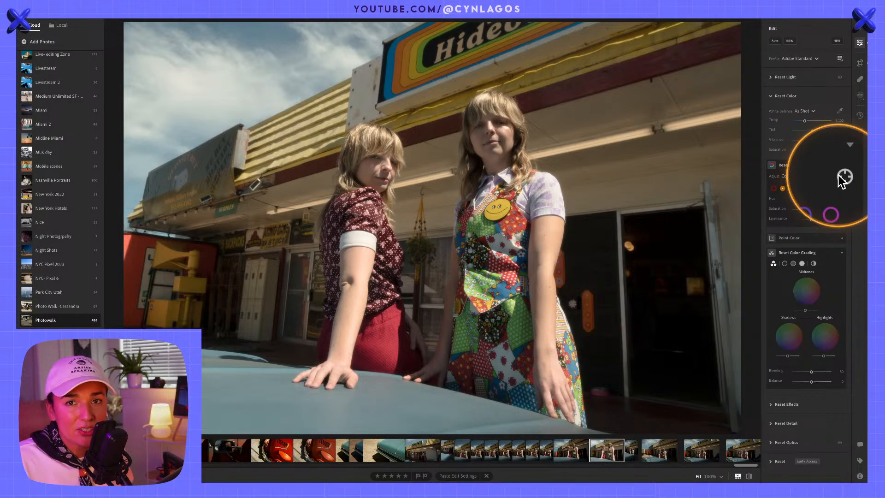
{"action": "left_click", "coordinate": [840, 176]}
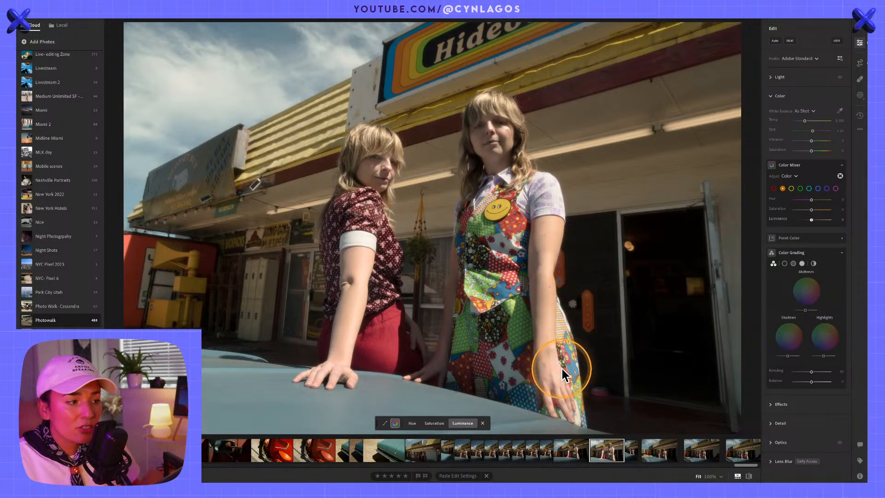
{"action": "left_click_drag", "start_coordinate": [352, 262], "coordinate": [353, 263]}
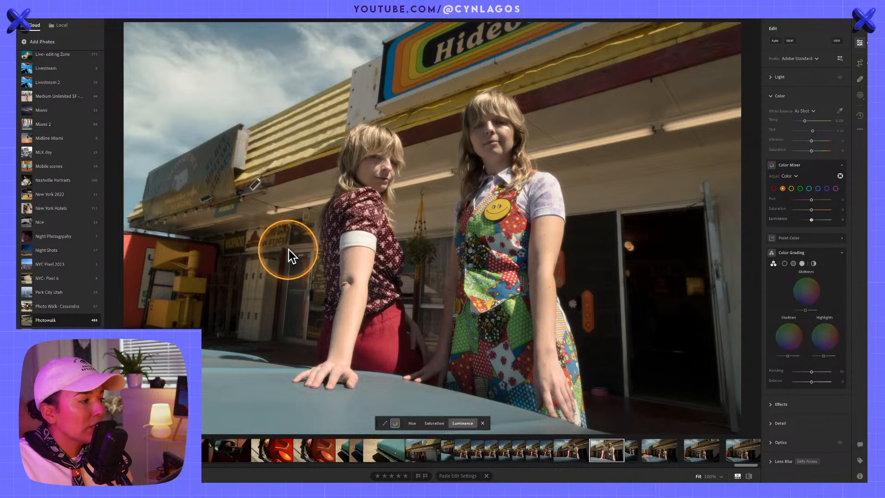
{"action": "left_click", "coordinate": [389, 76]}
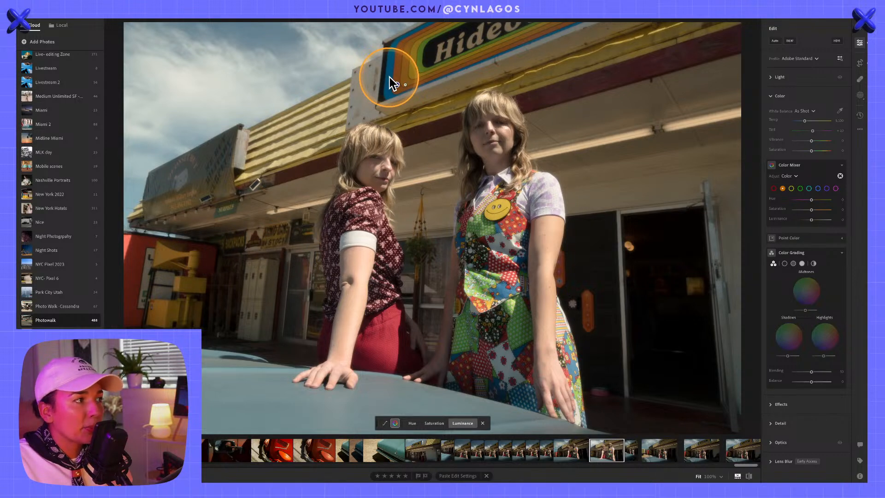
{"action": "mouse_move", "coordinate": [280, 35]}
{"action": "left_mouse_down"}
{"action": "mouse_move", "coordinate": [299, 35]}
{"action": "mouse_move", "coordinate": [251, 35]}
{"action": "mouse_move", "coordinate": [309, 35]}
{"action": "mouse_move", "coordinate": [249, 35]}
{"action": "mouse_move", "coordinate": [389, 32]}
{"action": "mouse_move", "coordinate": [258, 27]}
{"action": "mouse_move", "coordinate": [280, 35]}
{"action": "left_mouse_up"}
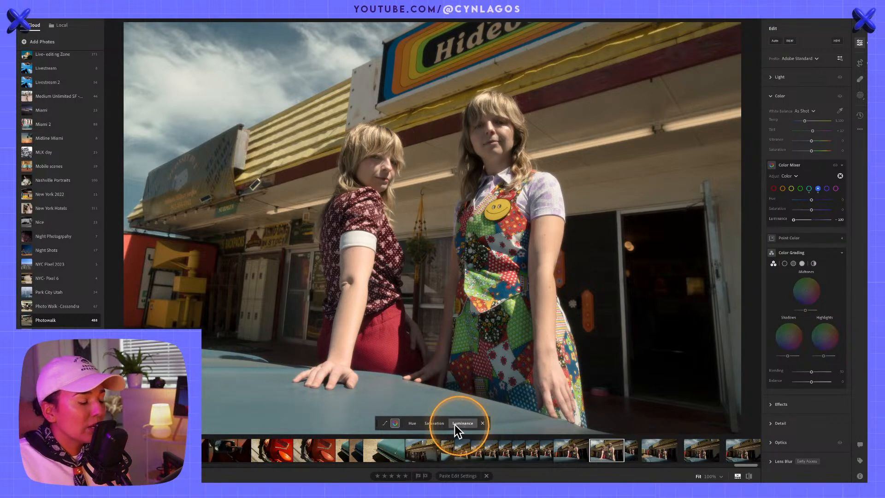
- Reposition the floating targeted adjustment bar over the middle of the photo and switch its mode to Saturation
{"action": "left_click_drag", "start_coordinate": [376, 419], "coordinate": [374, 205]}
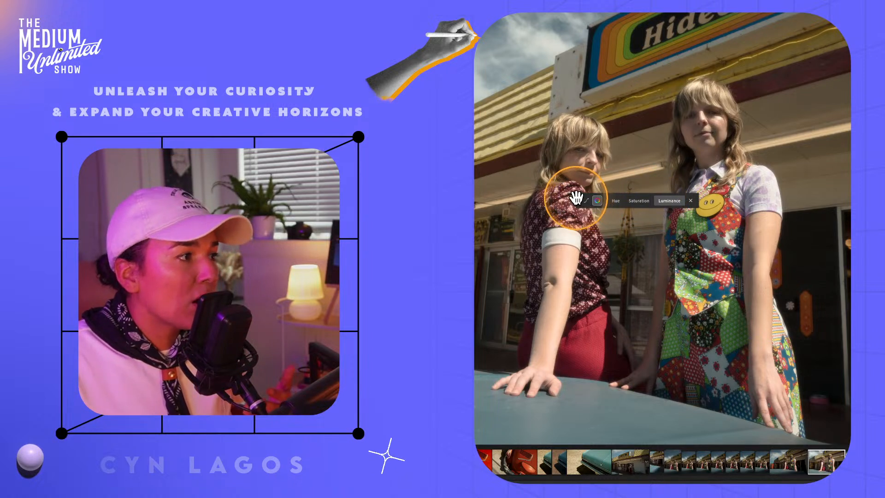
{"action": "left_click_drag", "start_coordinate": [585, 203], "coordinate": [580, 206]}
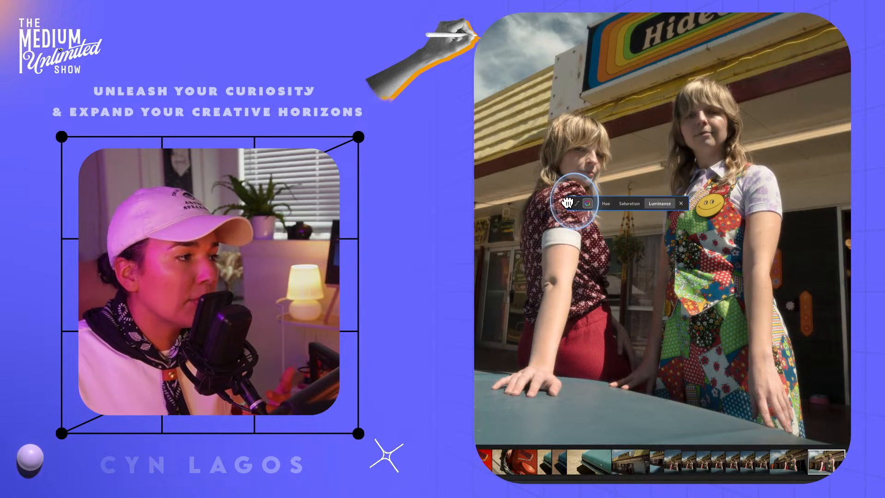
{"action": "left_click", "coordinate": [617, 207]}
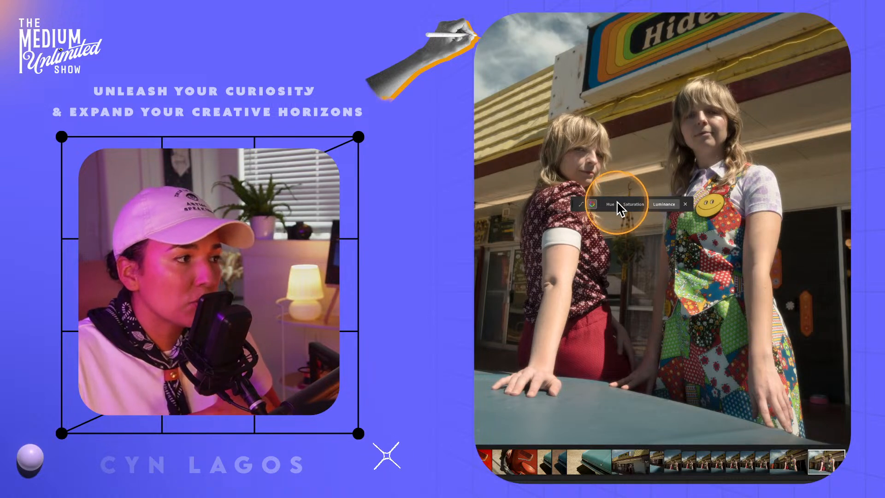
{"action": "left_click", "coordinate": [611, 205]}
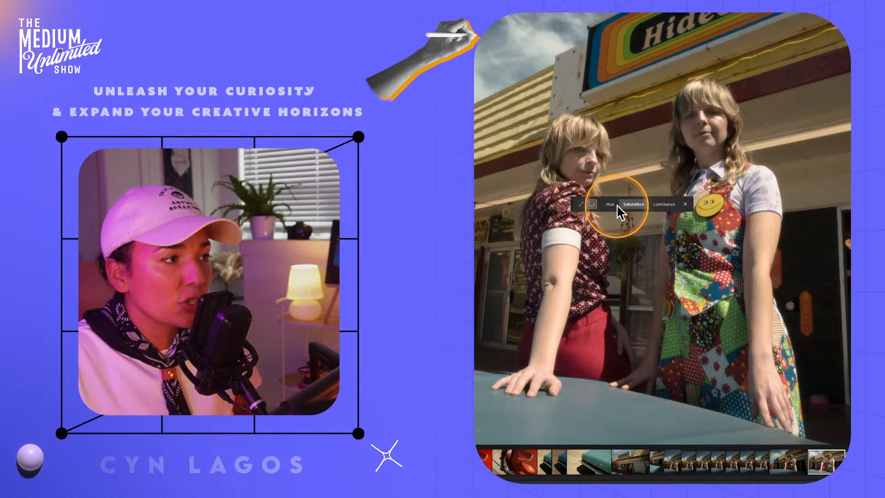
- Switch the targeted adjustment to Luminance, try the sky's blue luminance at +100 and return it to -100
{"action": "left_click", "coordinate": [633, 205]}
{"action": "left_click", "coordinate": [663, 205]}
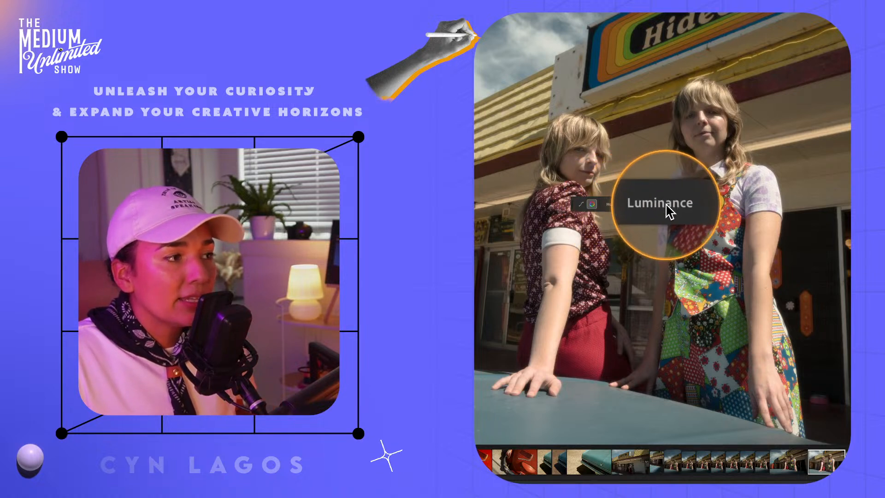
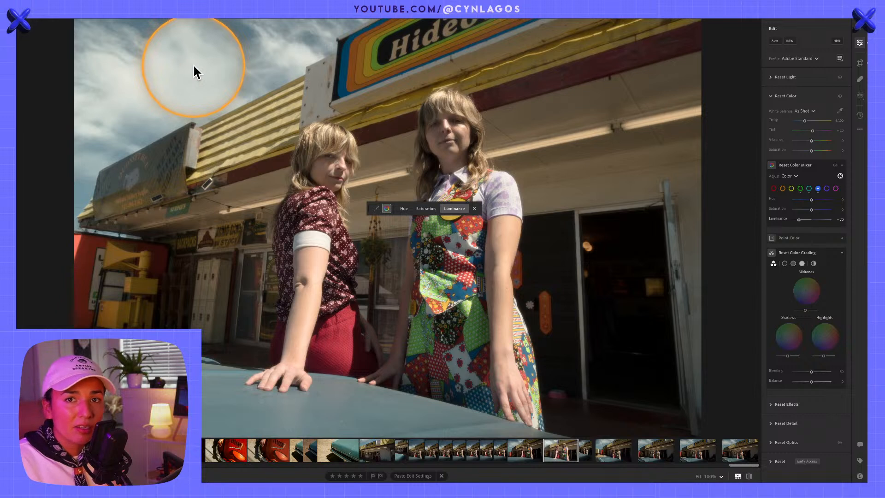
{"action": "left_click_drag", "start_coordinate": [193, 63], "coordinate": [229, 42]}
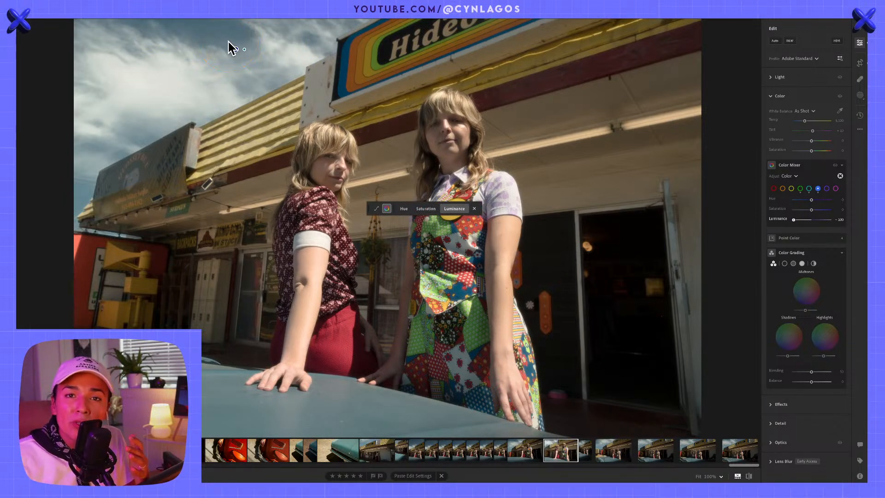
{"action": "left_click_drag", "start_coordinate": [228, 41], "coordinate": [596, 39]}
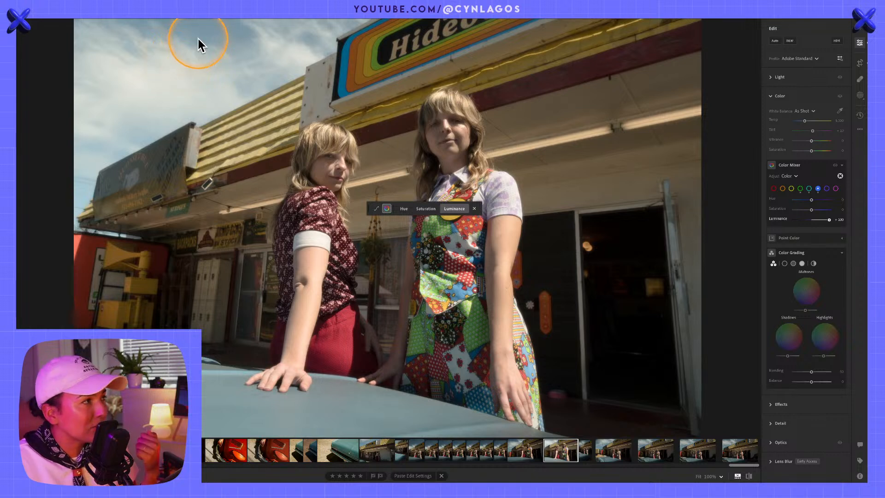
{"action": "left_click_drag", "start_coordinate": [198, 39], "coordinate": [47, 41]}
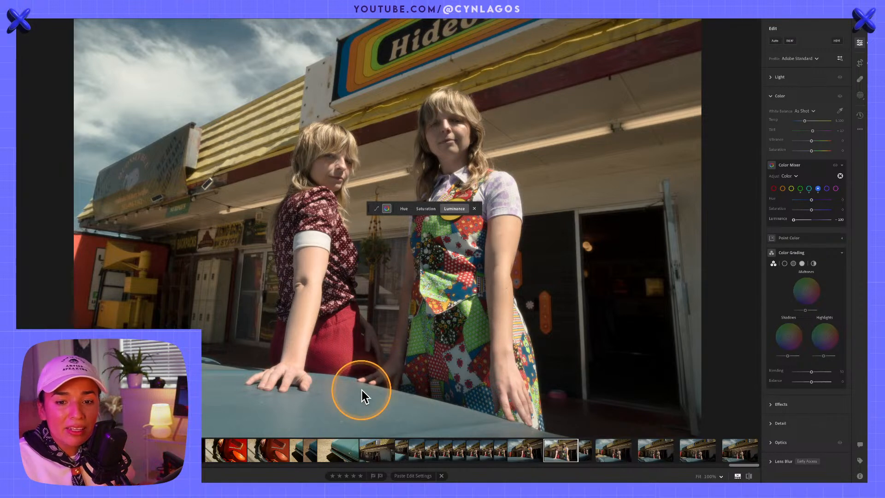
{"action": "left_click_drag", "start_coordinate": [352, 403], "coordinate": [286, 397]}
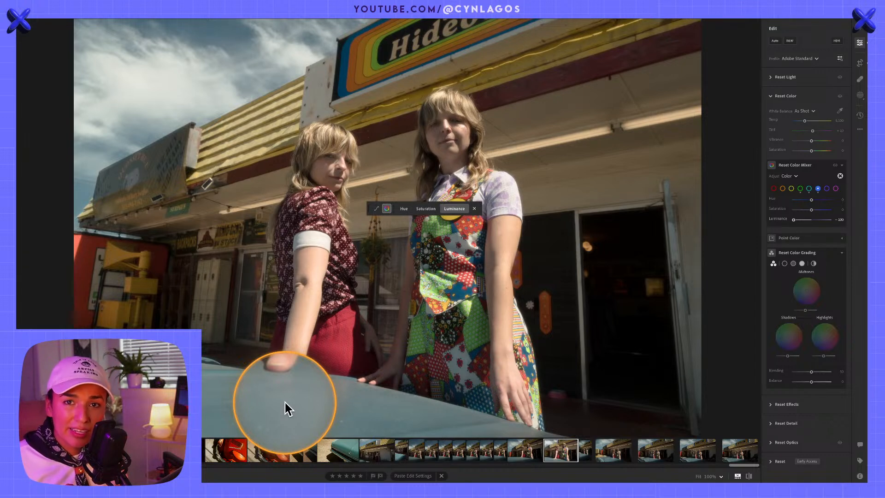
{"action": "left_click", "coordinate": [285, 403]}
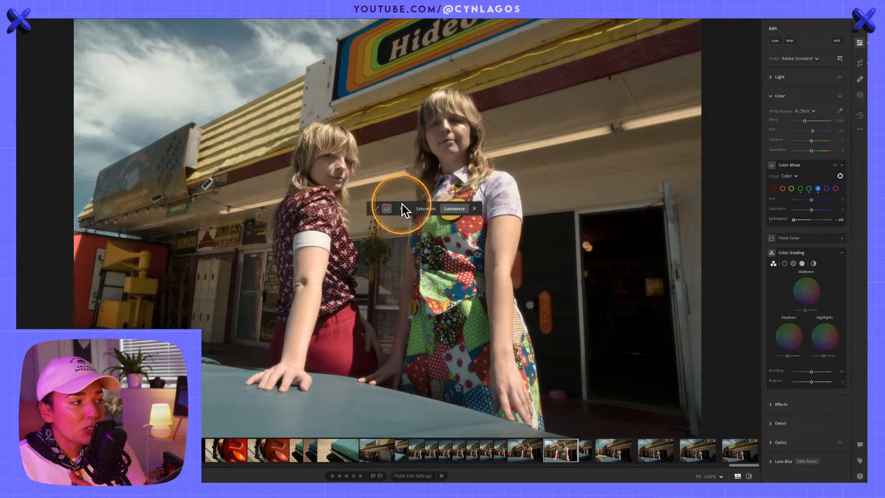
- Switch the targeted adjustment to Saturation and raise the sky's blue saturation to +100
{"action": "left_click", "coordinate": [425, 209]}
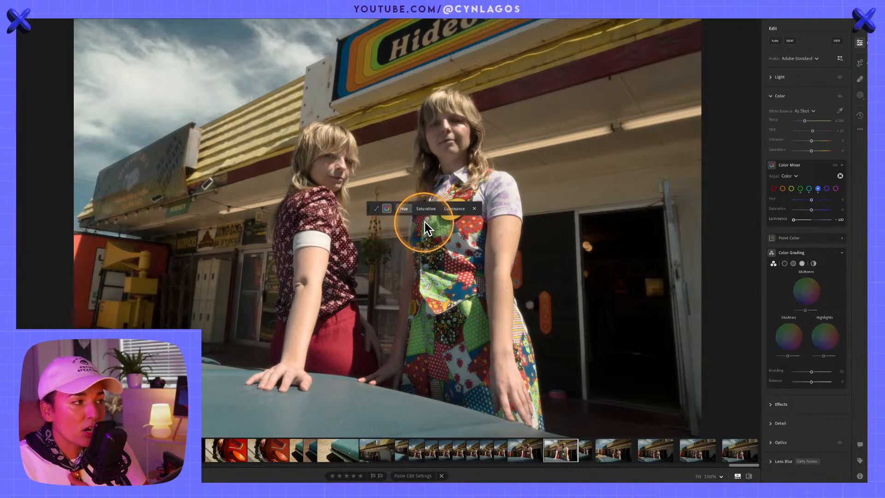
{"action": "left_click", "coordinate": [404, 209]}
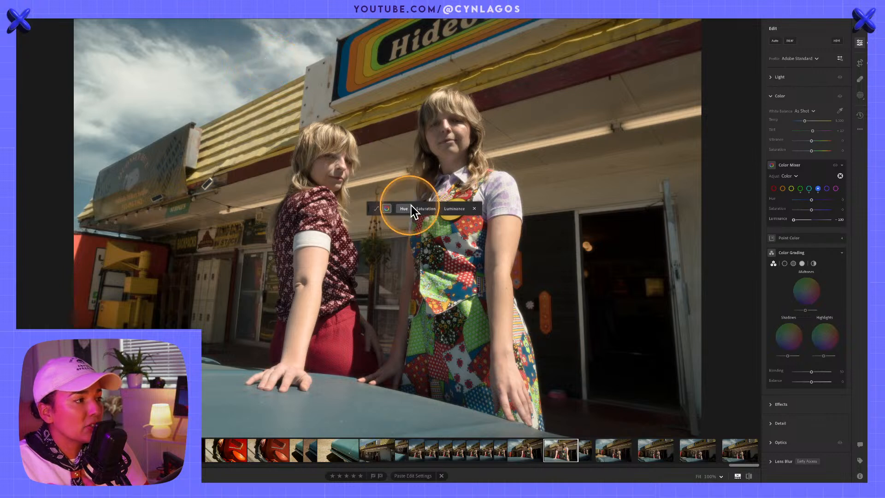
{"action": "left_click", "coordinate": [424, 208]}
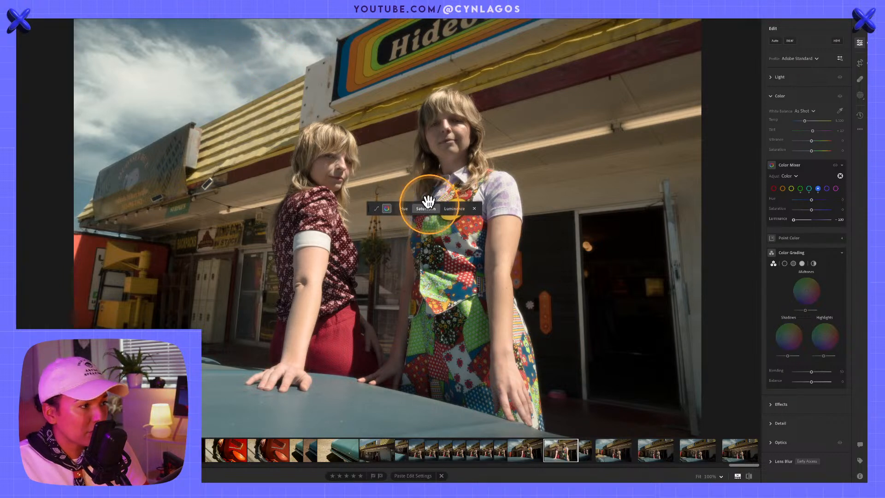
{"action": "left_click_drag", "start_coordinate": [239, 41], "coordinate": [292, 42]}
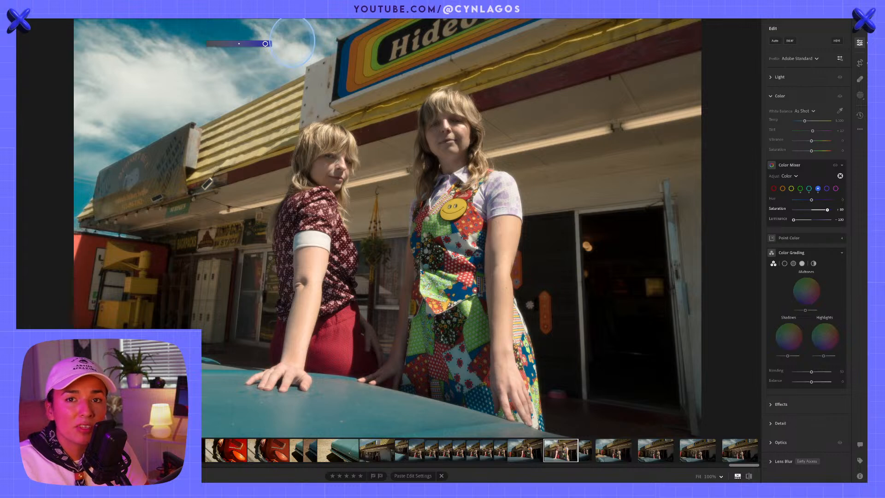
{"action": "left_click_drag", "start_coordinate": [292, 42], "coordinate": [306, 42]}
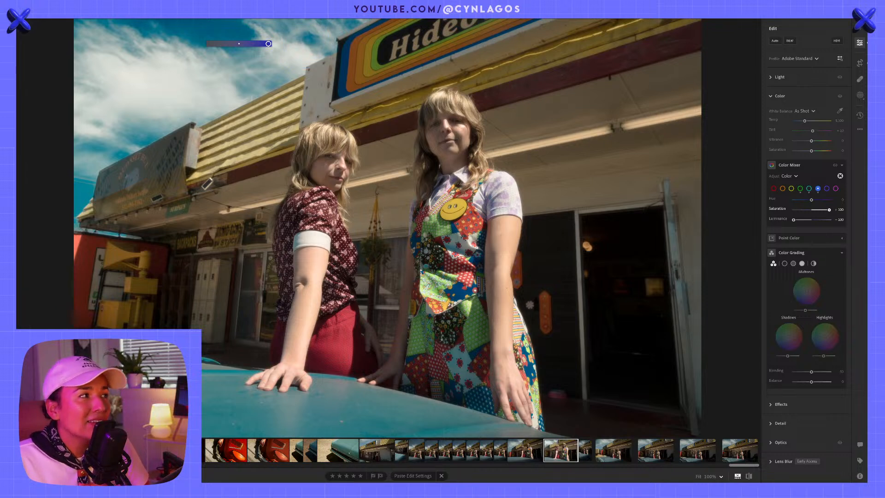
- Try the sky's blue saturation at -100, and bring it back up to a moderate positive value
{"action": "left_click_drag", "start_coordinate": [268, 44], "coordinate": [295, 40]}
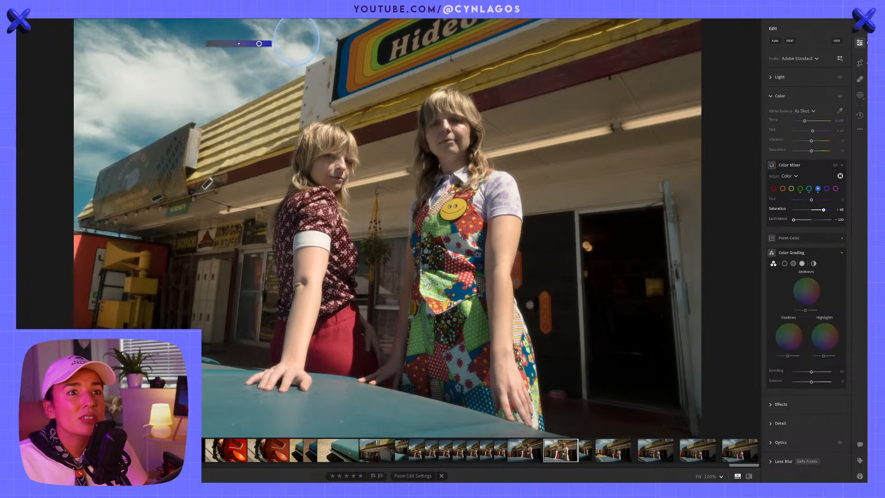
{"action": "left_click_drag", "start_coordinate": [295, 41], "coordinate": [197, 33]}
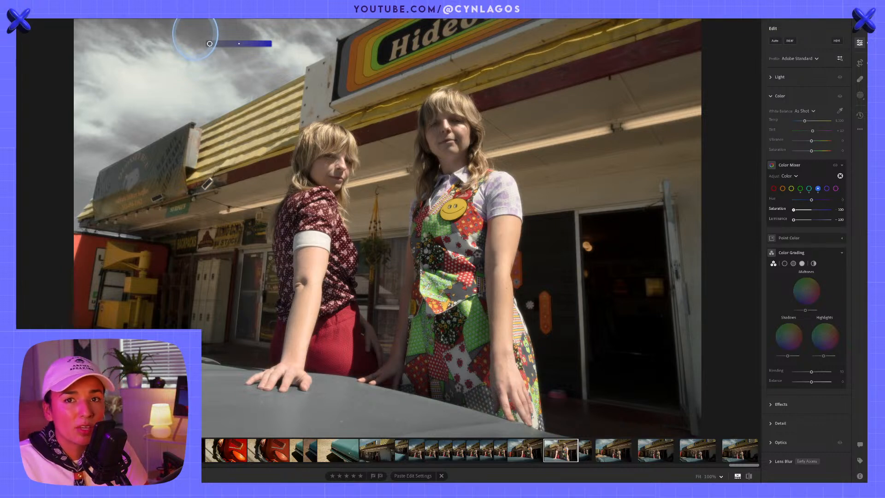
{"action": "key", "text": "alt"}
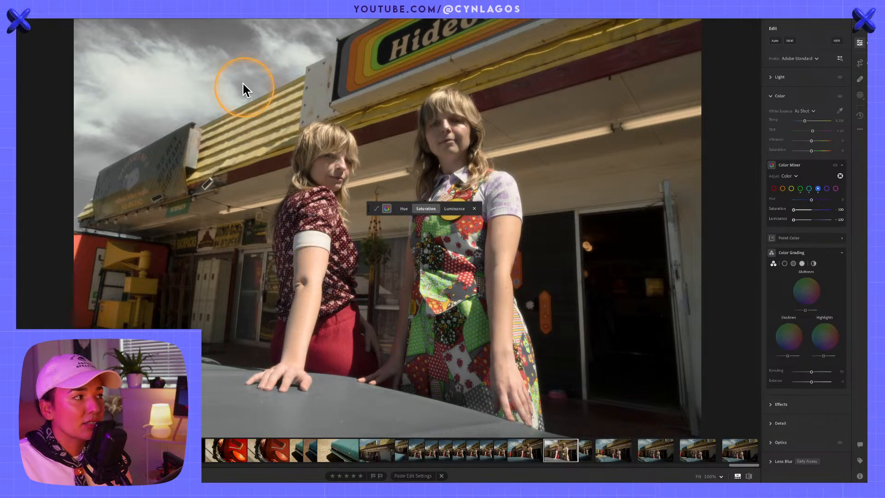
{"action": "left_click_drag", "start_coordinate": [229, 33], "coordinate": [321, 41]}
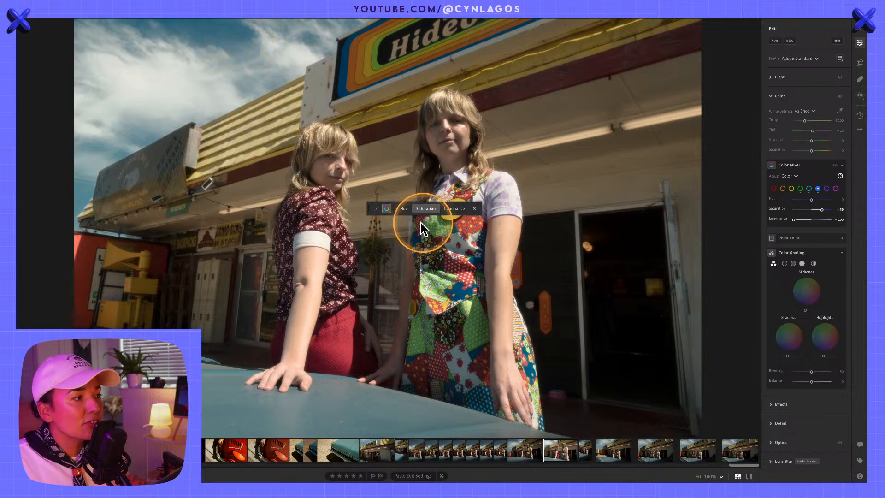
- Switch the targeted adjustment to Hue and shift the sky's blue hue to -100
{"action": "left_click", "coordinate": [402, 209]}
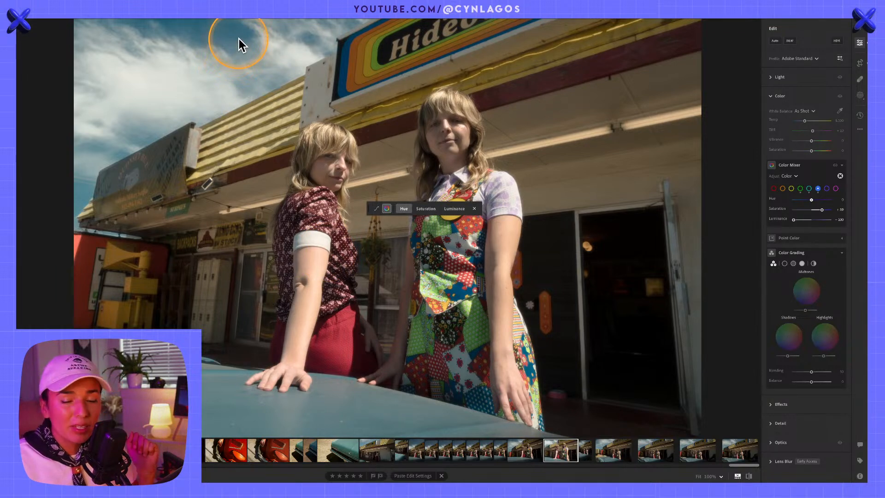
{"action": "key", "text": "Escape"}
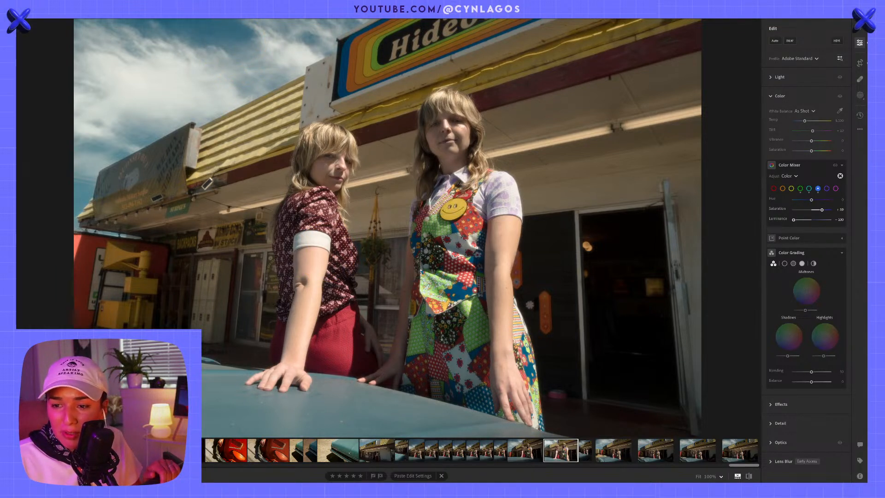
{"action": "left_click", "coordinate": [230, 42]}
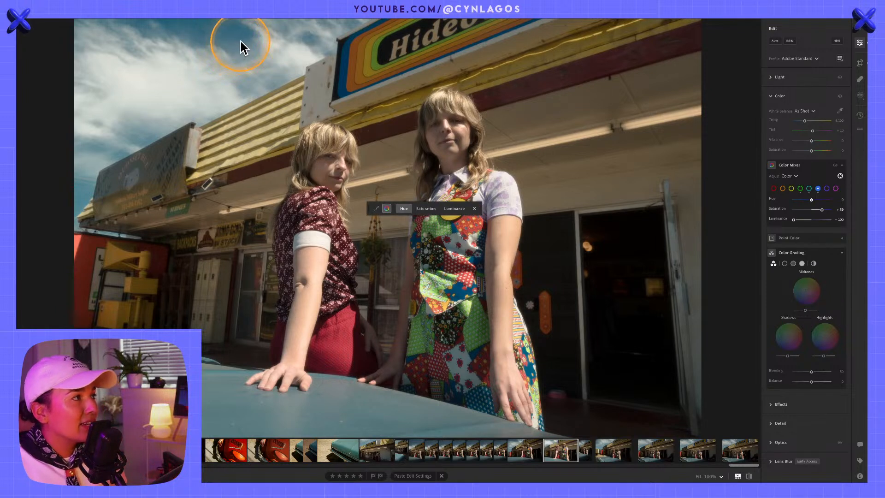
{"action": "left_click_drag", "start_coordinate": [270, 39], "coordinate": [240, 42]}
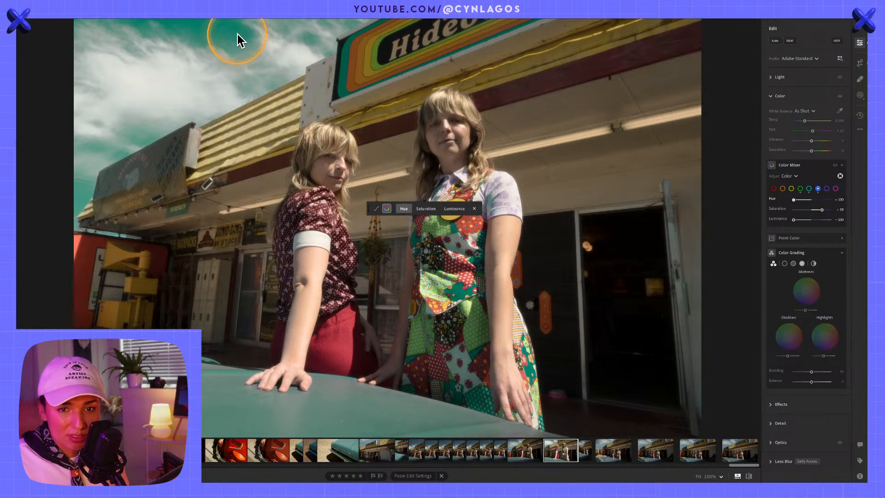
- Switch the targeted adjustment back to Saturation and reduce the sky's blue saturation to nearly zero
{"action": "left_click", "coordinate": [425, 208]}
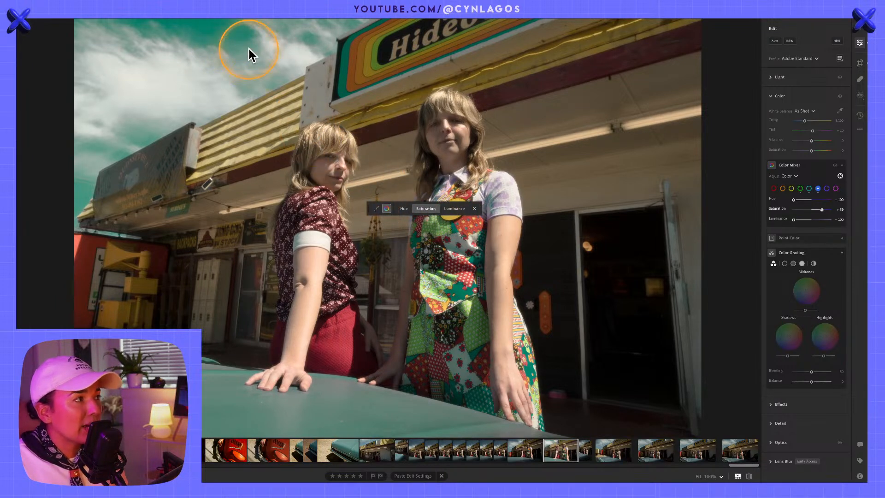
{"action": "mouse_move", "coordinate": [249, 42]}
{"action": "left_mouse_down"}
{"action": "mouse_move", "coordinate": [207, 40]}
{"action": "mouse_move", "coordinate": [237, 41]}
{"action": "left_mouse_up"}
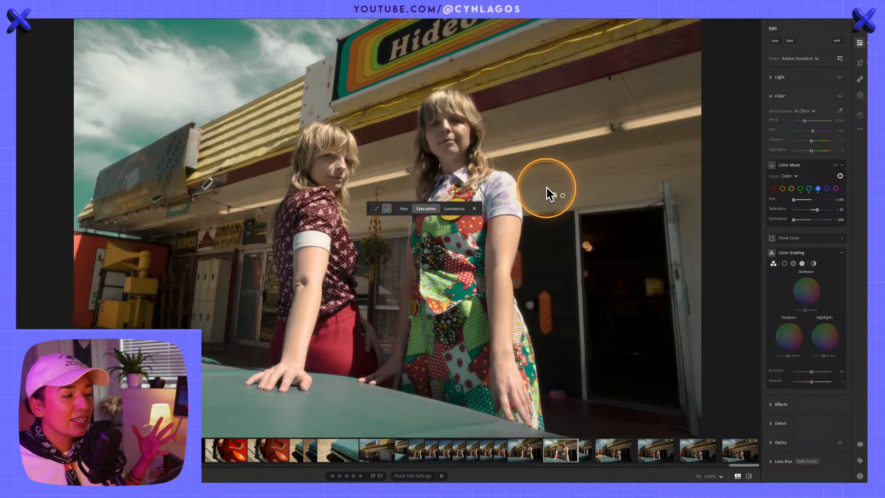
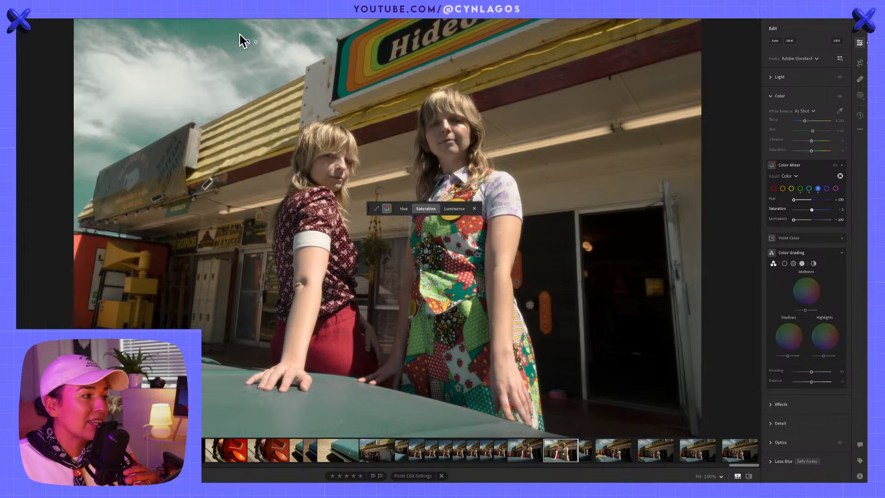
{"action": "left_click", "coordinate": [239, 35]}
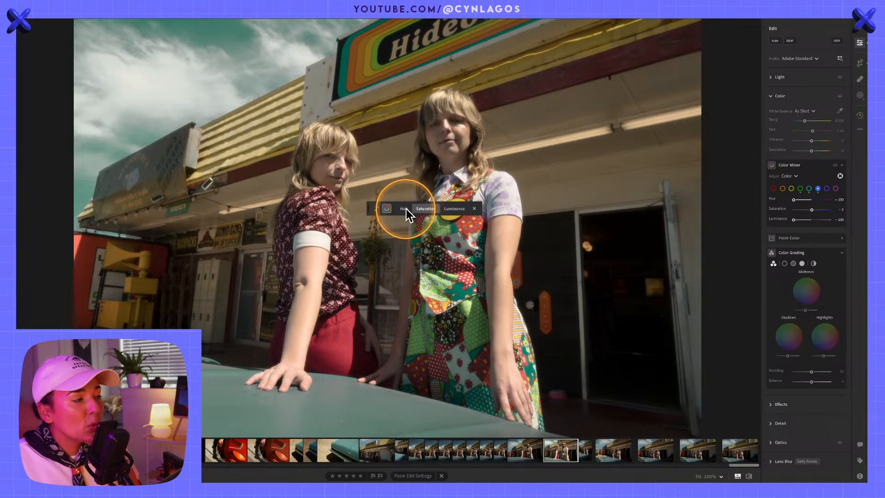
{"action": "left_click_drag", "start_coordinate": [202, 29], "coordinate": [231, 34]}
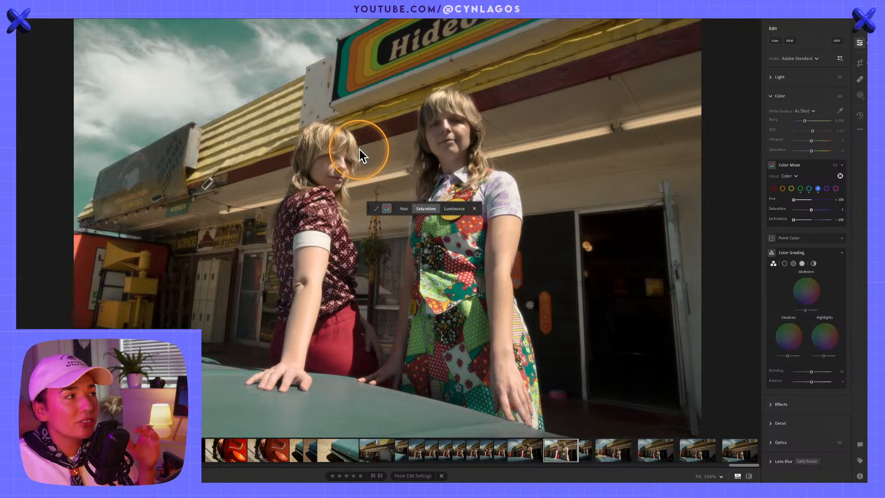
- Switch the targeted adjustment to the red point curve, and try raising and lowering the red tones sampled from the storefront overhang
{"action": "left_click", "coordinate": [402, 209]}
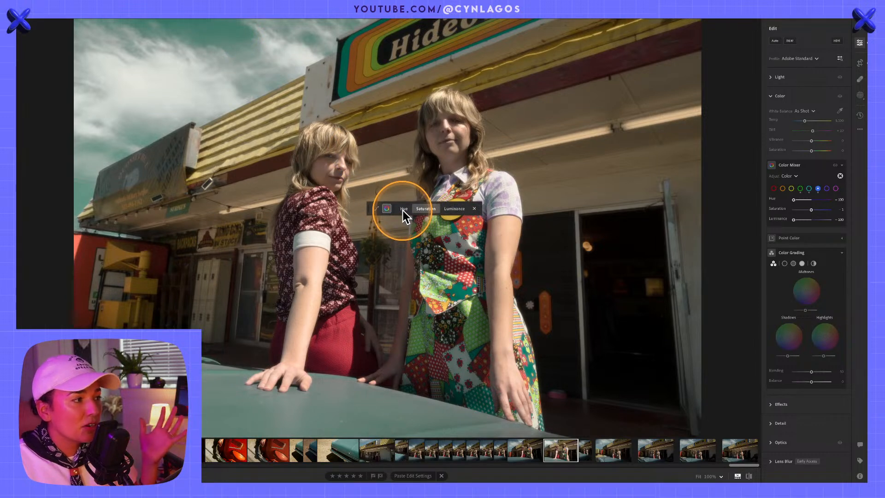
{"action": "left_click", "coordinate": [377, 208]}
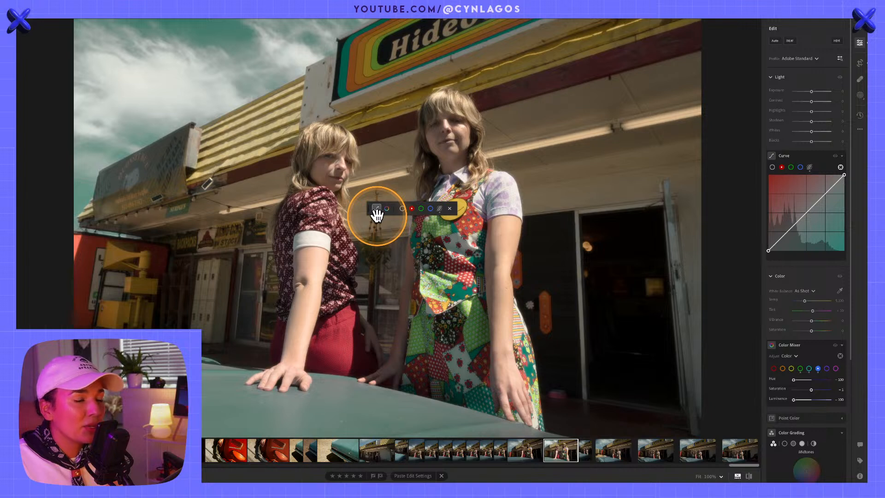
{"action": "key", "text": "alt"}
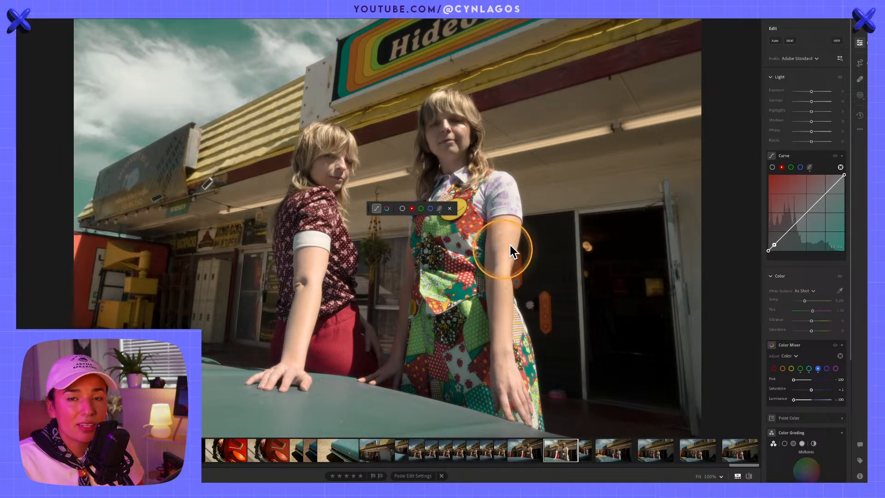
{"action": "mouse_move", "coordinate": [571, 115]}
{"action": "left_mouse_down"}
{"action": "mouse_move", "coordinate": [547, 115]}
{"action": "mouse_move", "coordinate": [559, 115]}
{"action": "left_mouse_up"}
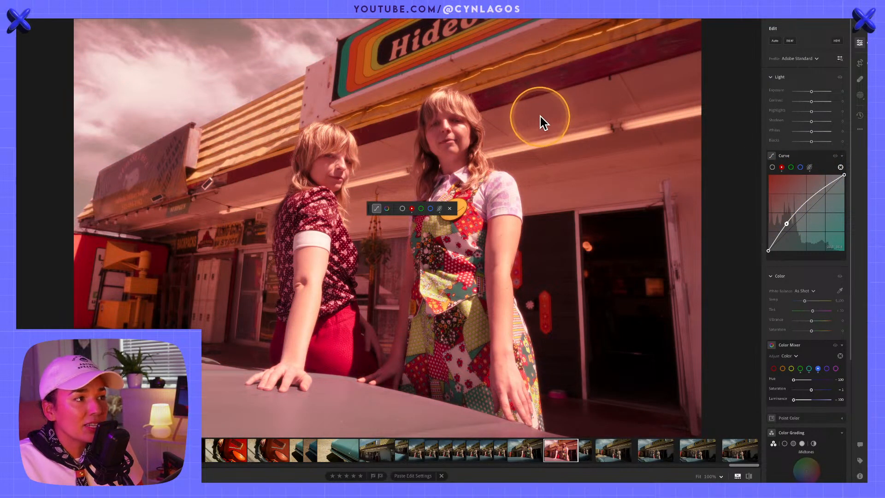
{"action": "mouse_move", "coordinate": [540, 116]}
{"action": "left_mouse_down"}
{"action": "mouse_move", "coordinate": [571, 115]}
{"action": "mouse_move", "coordinate": [540, 116]}
{"action": "left_mouse_up"}
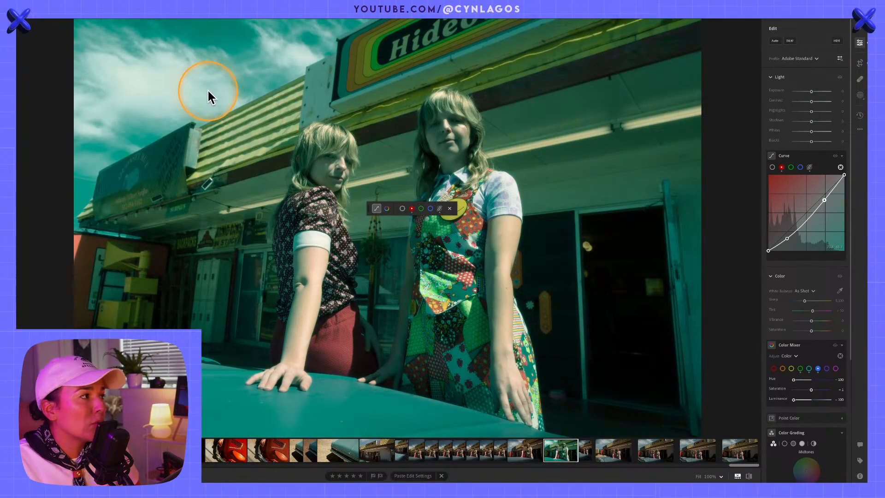
- Undo the red curve adjustment made on the clouds and bring the overhang's red curve point back near the diagonal
{"action": "mouse_move", "coordinate": [208, 97]}
{"action": "left_mouse_down"}
{"action": "mouse_move", "coordinate": [198, 90]}
{"action": "mouse_move", "coordinate": [209, 98]}
{"action": "left_mouse_up"}
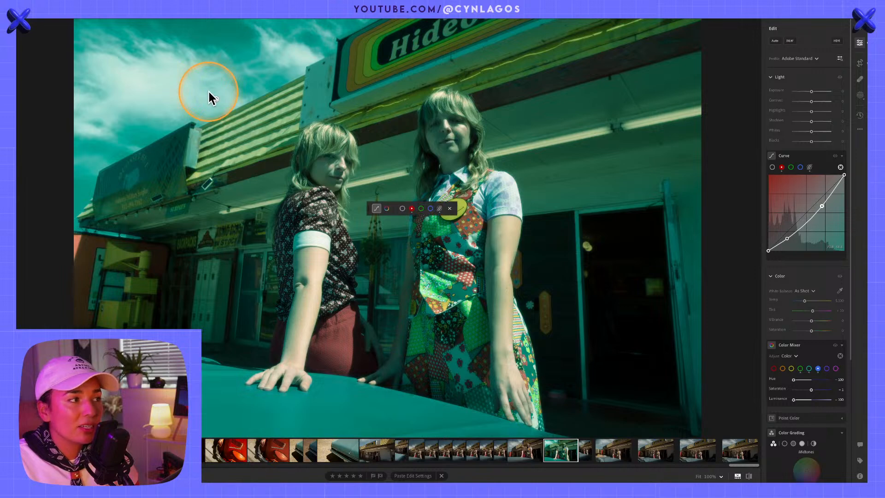
{"action": "key", "text": "ctrl+z"}
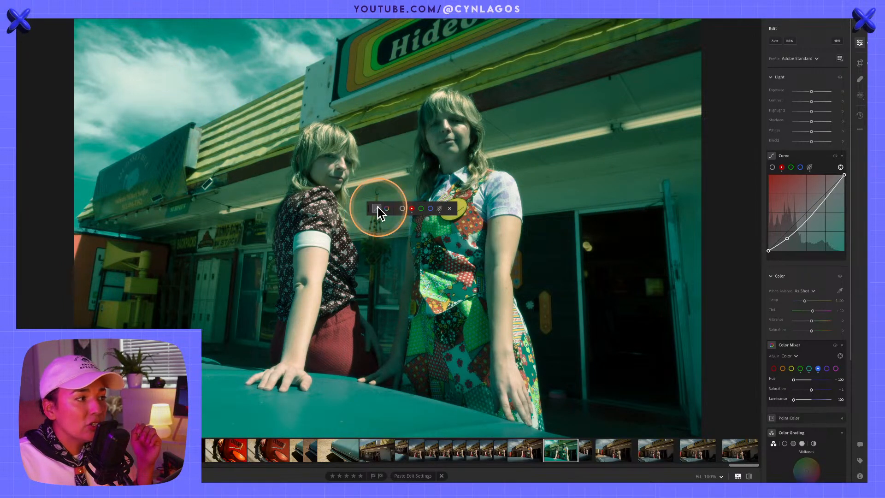
{"action": "left_click_drag", "start_coordinate": [535, 118], "coordinate": [564, 116]}
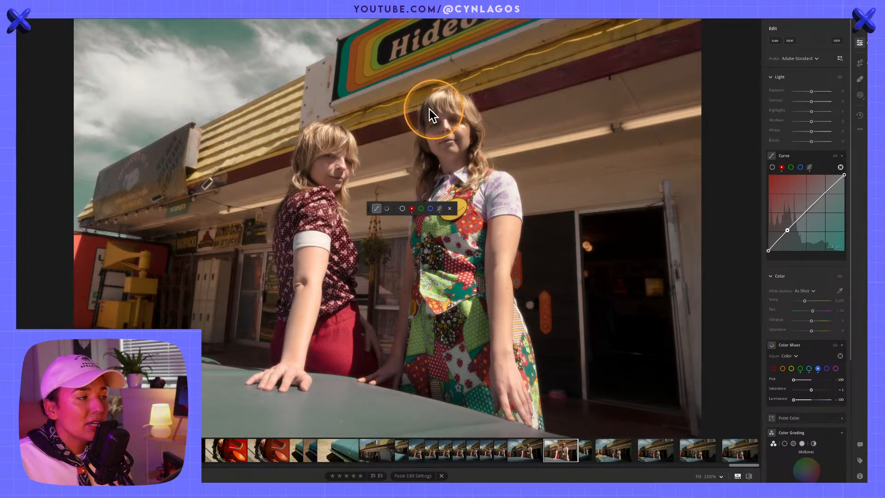
{"action": "key", "text": "alt"}
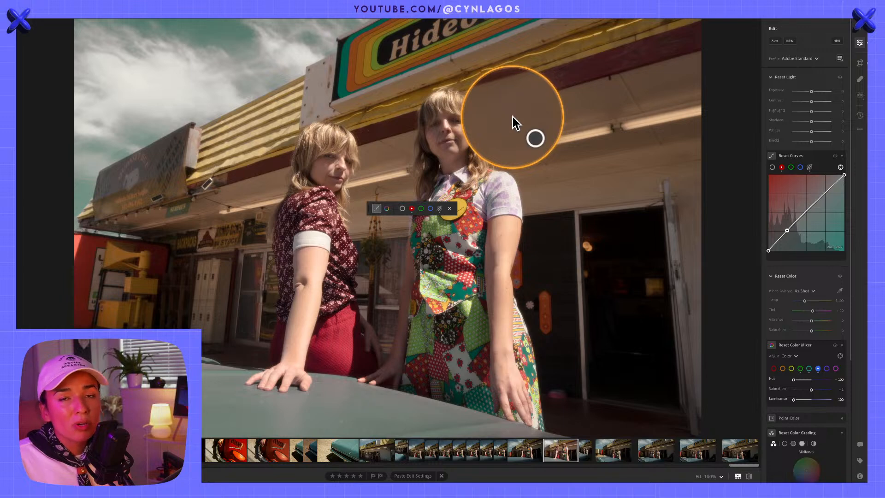
{"action": "left_click", "coordinate": [519, 123], "text": "alt"}
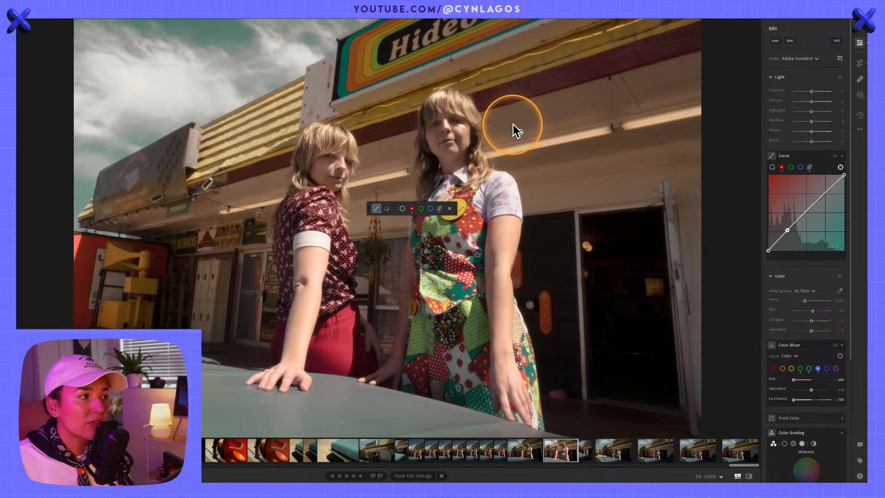
- Raise the red point curve slightly on tones sampled from the storefront overhang and lift the red shadows sampled from the dark doorway
{"action": "left_click_drag", "start_coordinate": [520, 132], "coordinate": [501, 125]}
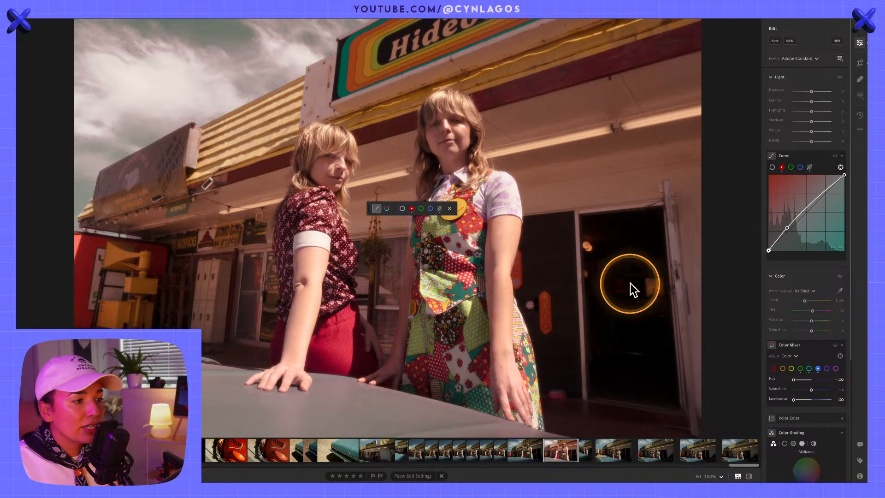
{"action": "key", "text": "alt"}
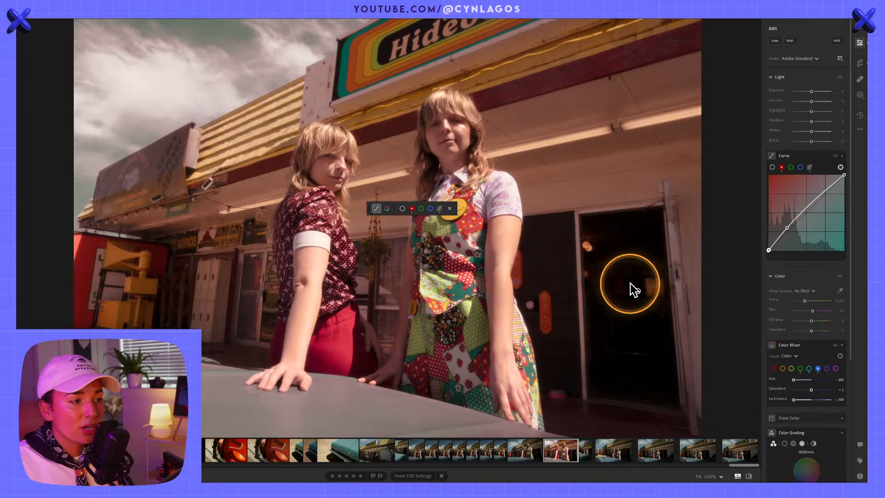
{"action": "left_click_drag", "start_coordinate": [630, 284], "coordinate": [654, 283]}
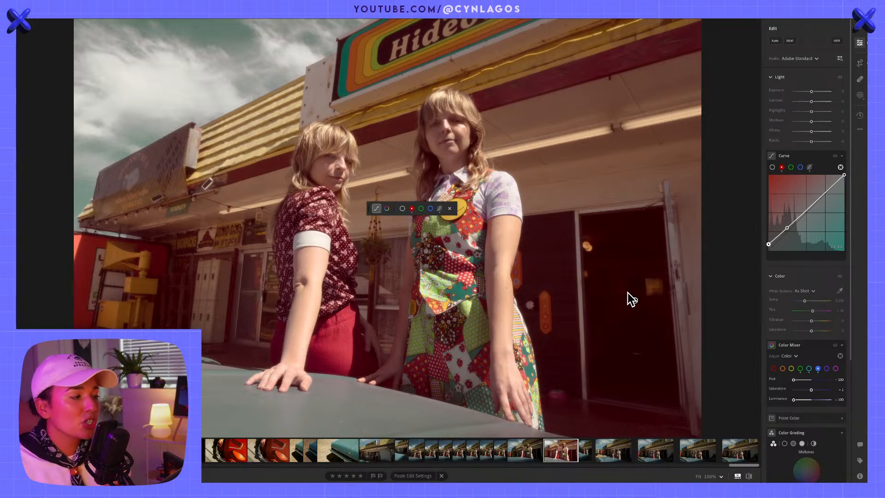
- Inspect the red tones on the taller woman's face and compare the edited photo with the original
{"action": "left_click", "coordinate": [472, 138]}
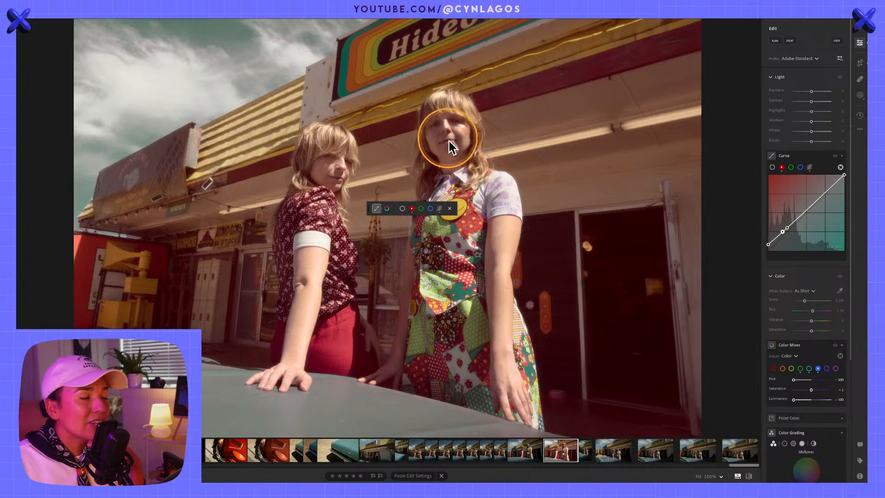
{"action": "left_click_drag", "start_coordinate": [467, 136], "coordinate": [433, 150]}
{"action": "key", "text": "alt"}
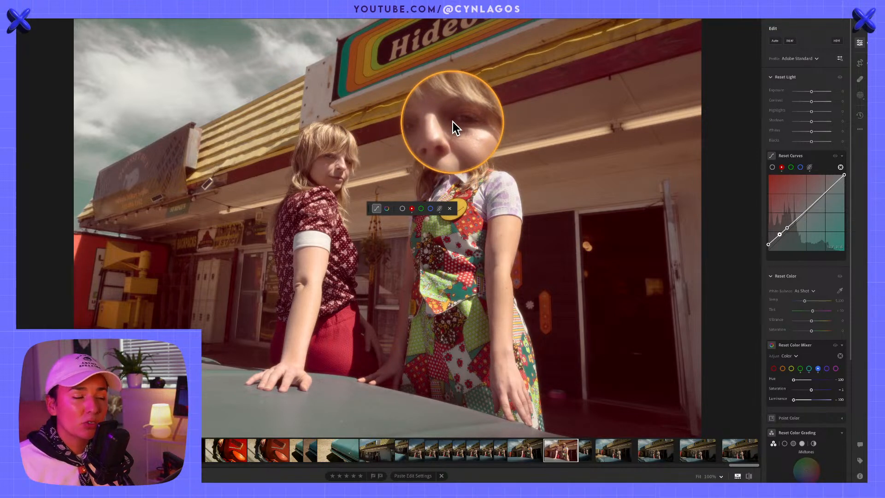
{"action": "key", "text": "alt"}
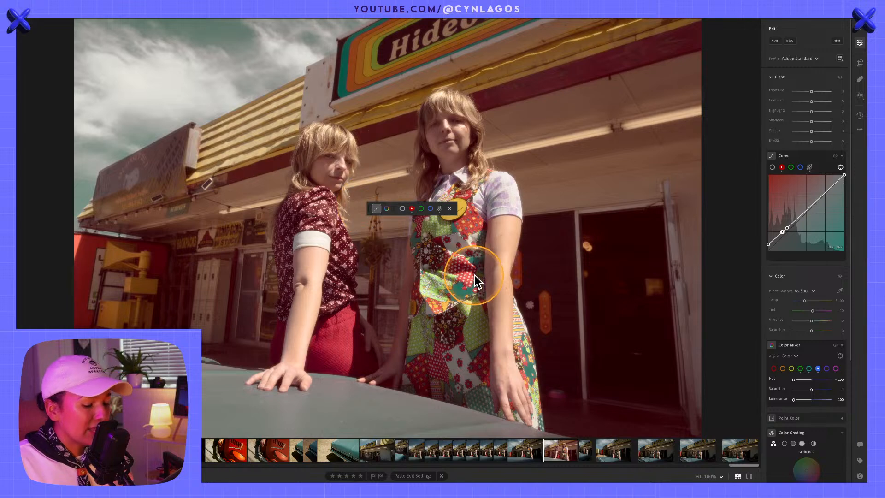
{"action": "key", "text": "backslash"}
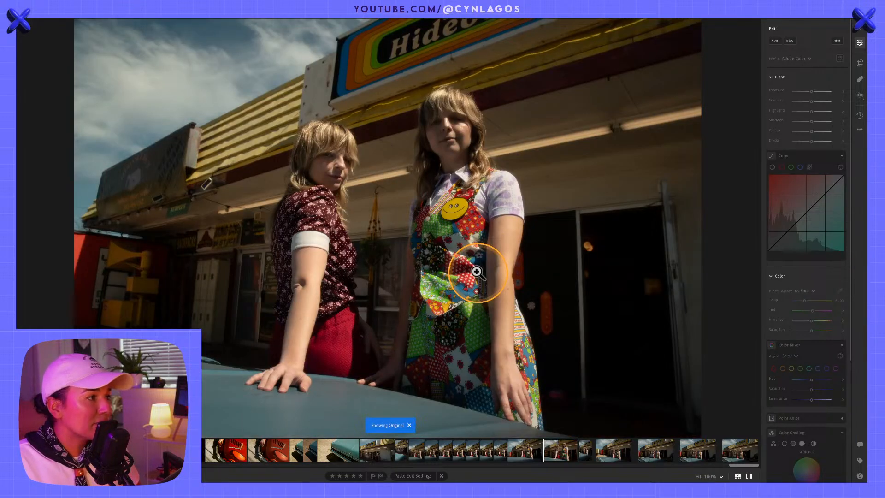
{"action": "key", "text": "backslash"}
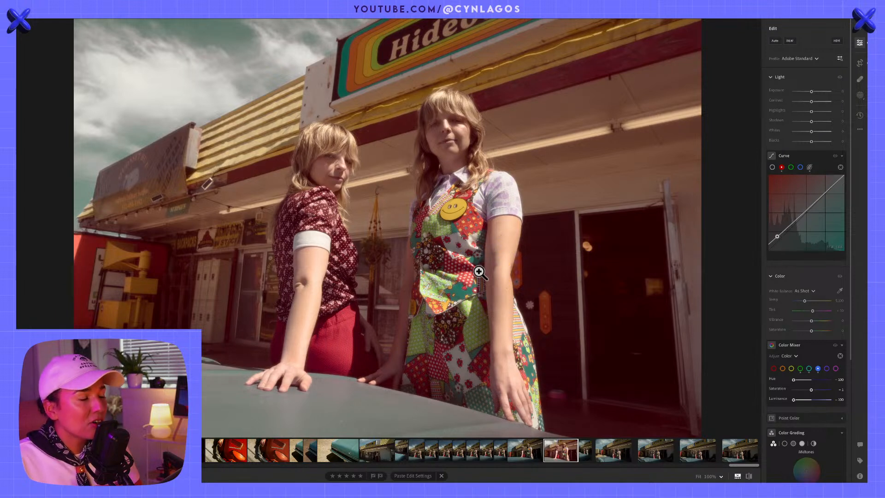
{"action": "left_click", "coordinate": [479, 271]}
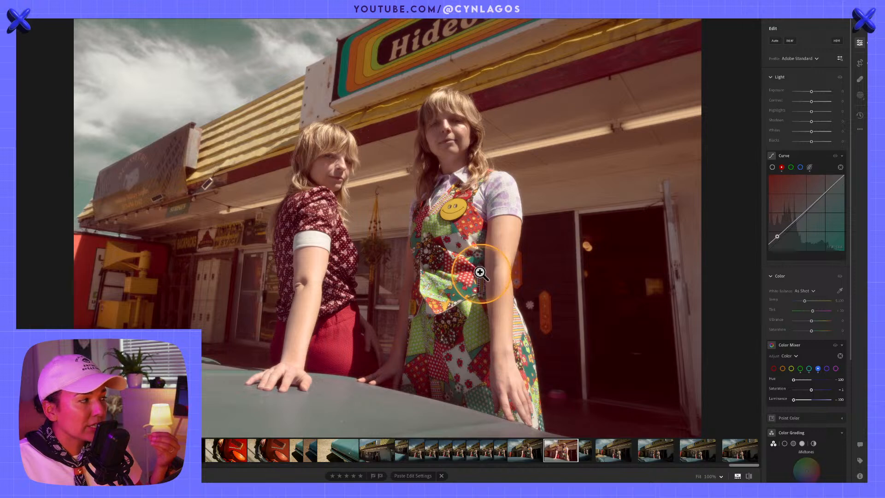
- Collapse the Curve settings and start the Color Mixer's targeted adjustment for Hue, placing its floating toolbar over the doorway
{"action": "left_click_drag", "start_coordinate": [394, 203], "coordinate": [840, 168]}
{"action": "left_click", "coordinate": [840, 167]}
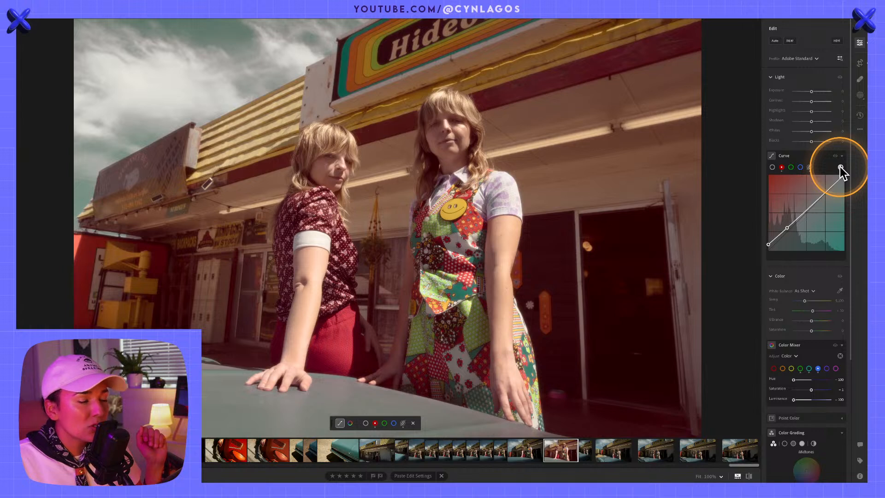
{"action": "left_click", "coordinate": [793, 157]}
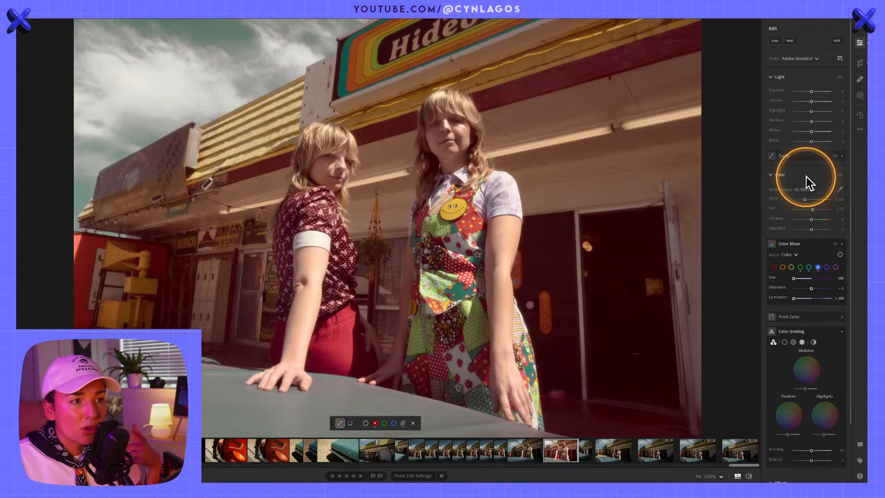
{"action": "left_click", "coordinate": [773, 175]}
{"action": "left_click", "coordinate": [773, 175]}
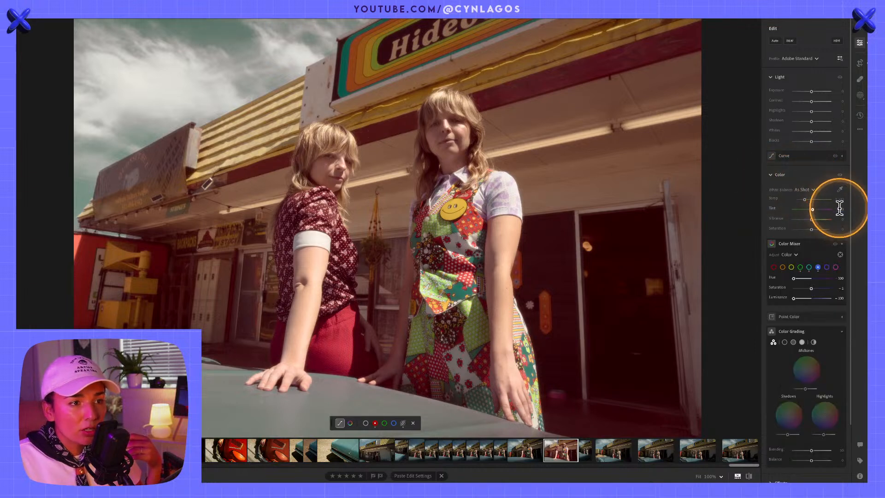
{"action": "left_click", "coordinate": [839, 253]}
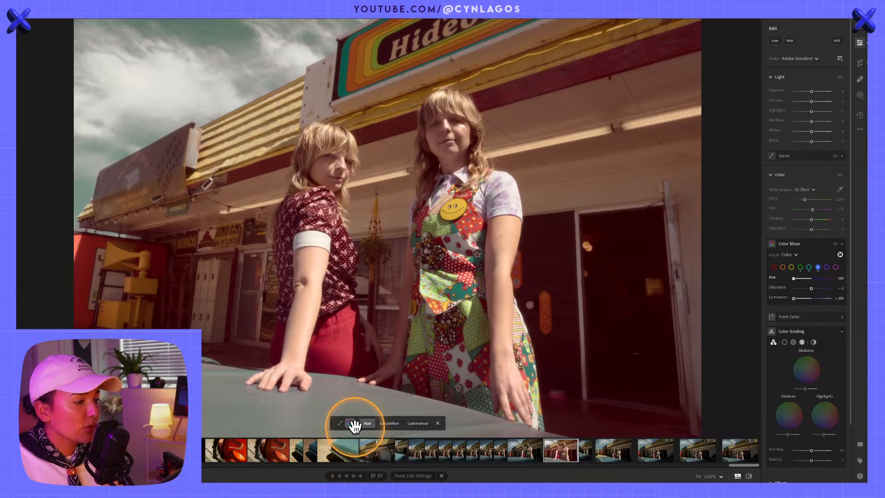
{"action": "left_click_drag", "start_coordinate": [332, 420], "coordinate": [538, 212]}
{"action": "key", "text": "alt"}
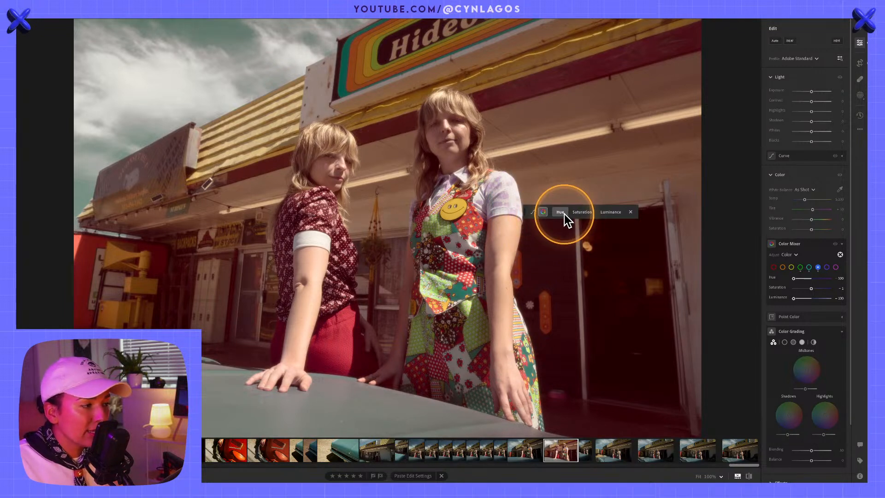
- Shift the red skirt's hue slightly negative, then use targeted adjustment to raise its red saturation to nearly +50 and luminance to about +25
{"action": "left_click", "coordinate": [345, 336]}
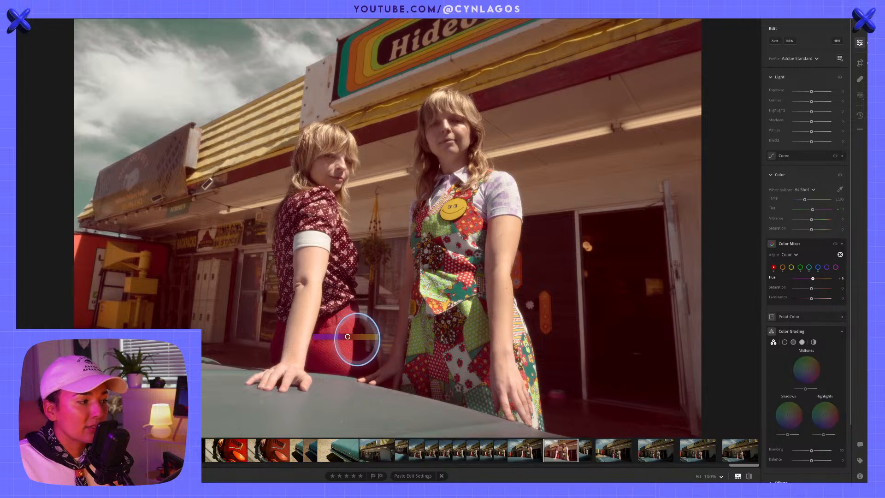
{"action": "mouse_move", "coordinate": [359, 336]}
{"action": "left_mouse_down"}
{"action": "mouse_move", "coordinate": [329, 337]}
{"action": "mouse_move", "coordinate": [413, 333]}
{"action": "mouse_move", "coordinate": [340, 338]}
{"action": "mouse_move", "coordinate": [369, 337]}
{"action": "left_mouse_up"}
{"action": "left_click", "coordinate": [582, 212]}
{"action": "left_click", "coordinate": [614, 213]}
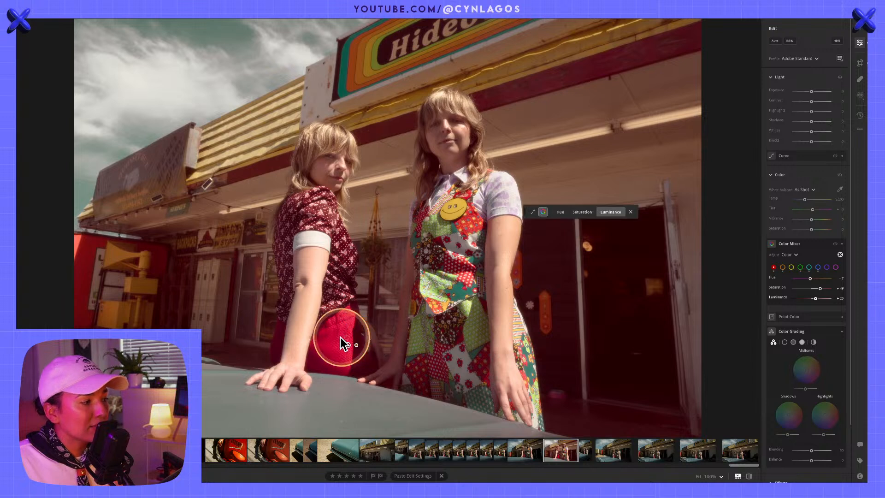
- Lower the luminance of the reds sampled from the skirt to about -15, and move the targeted adjustment toolbar clear of the women
{"action": "key", "text": "alt"}
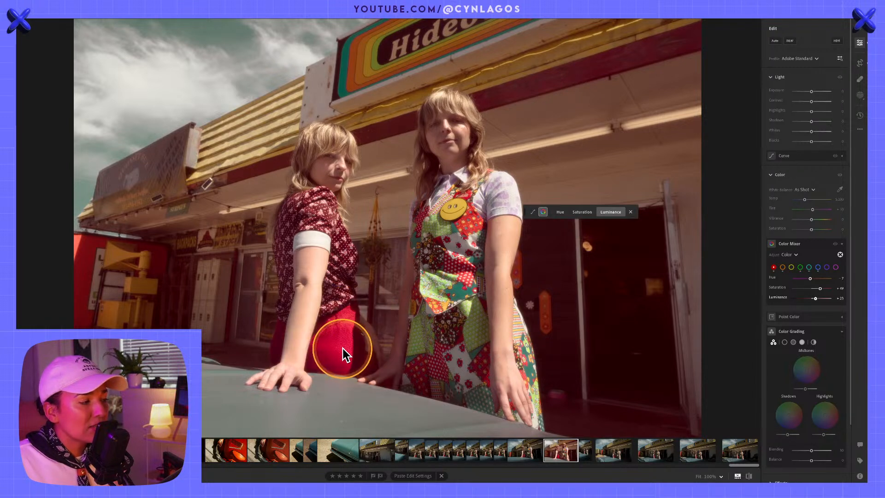
{"action": "left_click_drag", "start_coordinate": [339, 347], "coordinate": [347, 358]}
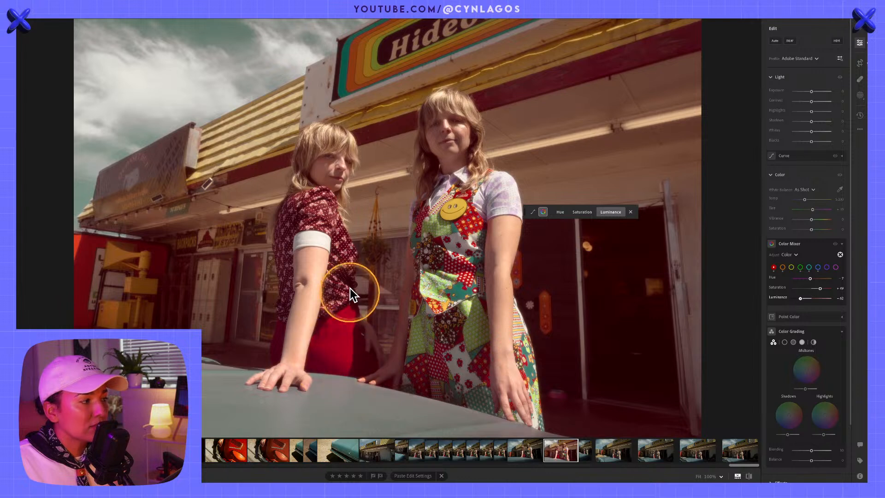
{"action": "left_click_drag", "start_coordinate": [469, 220], "coordinate": [471, 221]}
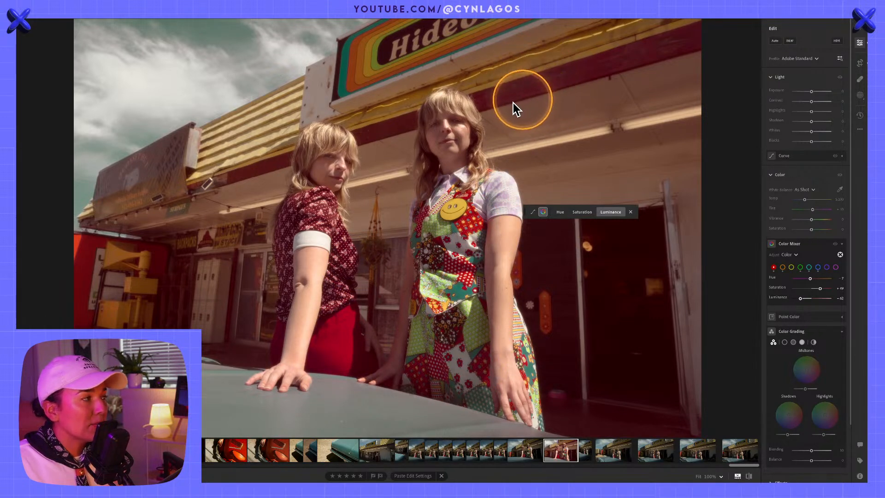
{"action": "left_click_drag", "start_coordinate": [343, 355], "coordinate": [376, 350]}
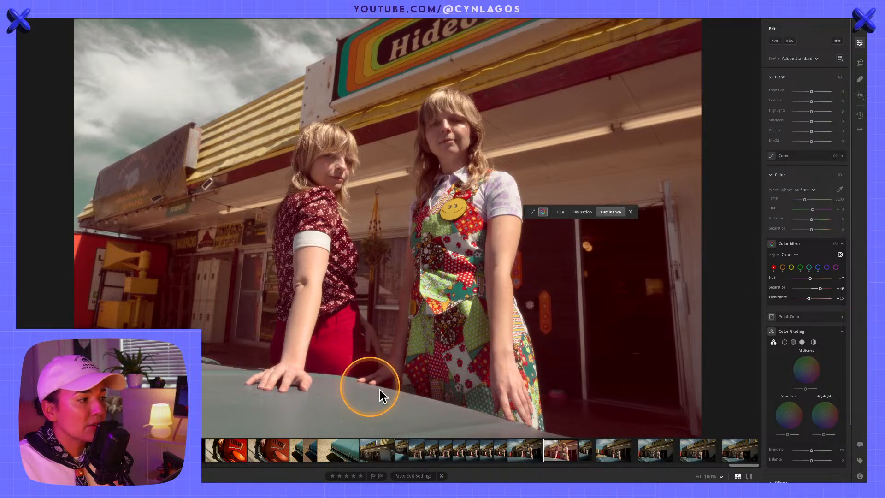
{"action": "left_click", "coordinate": [451, 374]}
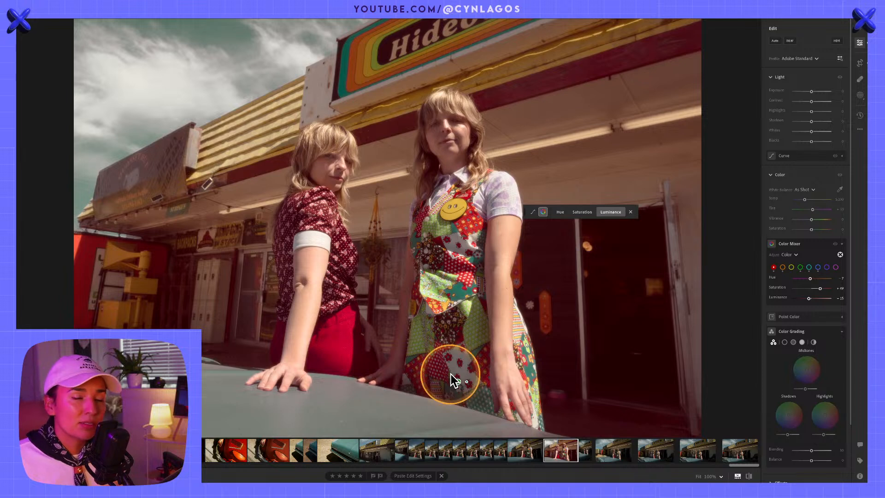
{"action": "left_click_drag", "start_coordinate": [454, 379], "coordinate": [459, 362]}
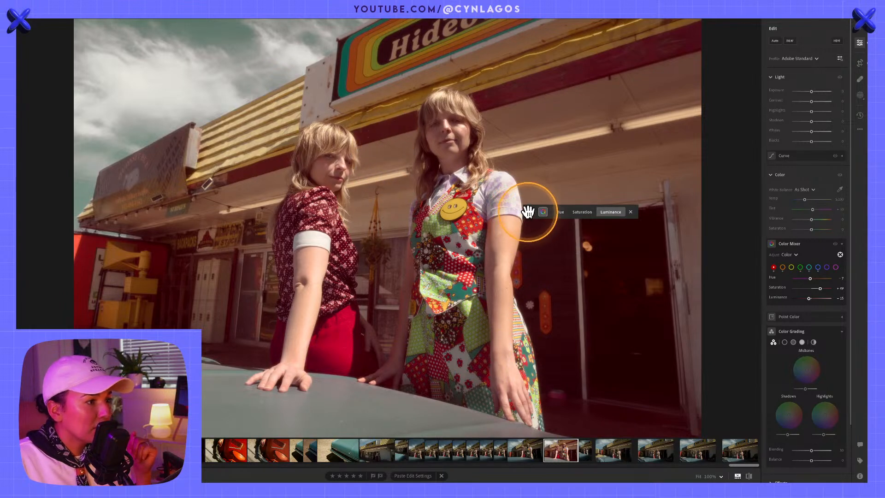
{"action": "left_click_drag", "start_coordinate": [532, 210], "coordinate": [556, 196]}
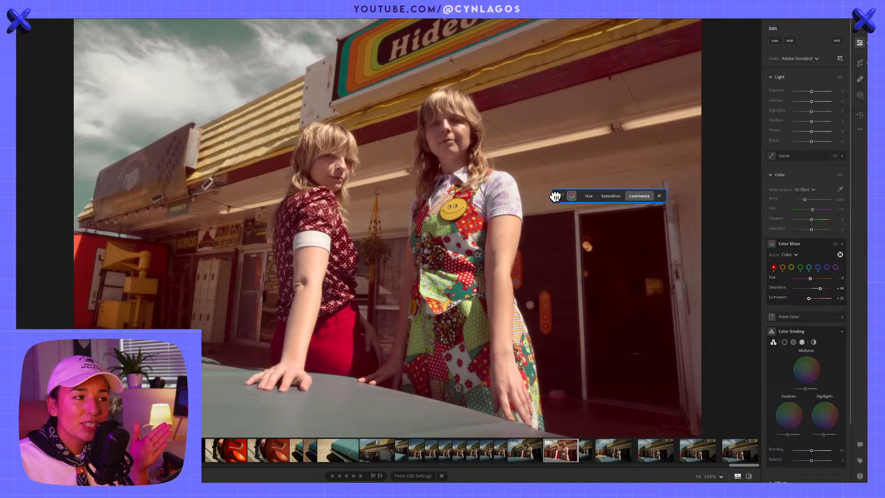
{"action": "left_click", "coordinate": [555, 197]}
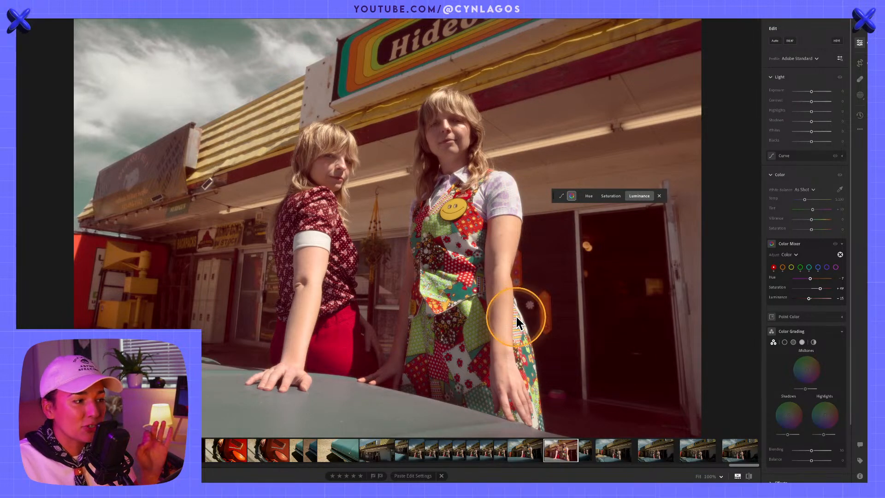
- Save the current edit as a named version called "Target Adjustment Edit"
{"action": "left_click", "coordinate": [860, 115]}
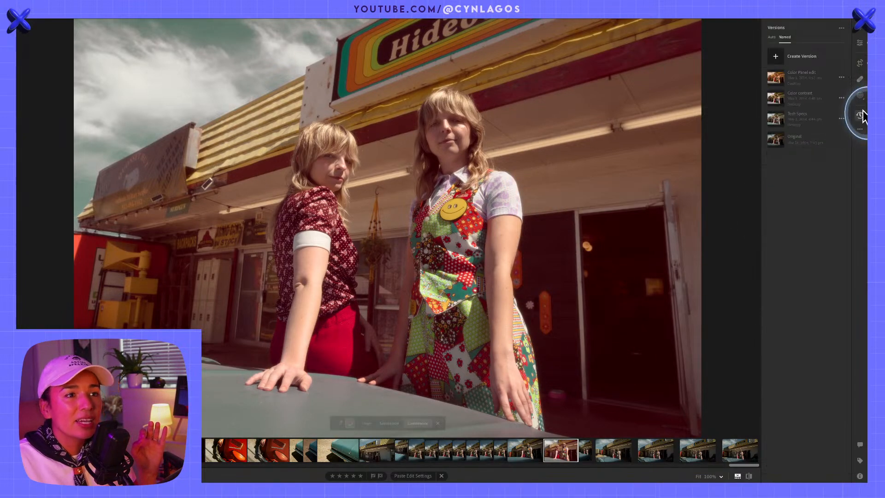
{"action": "left_click", "coordinate": [779, 56]}
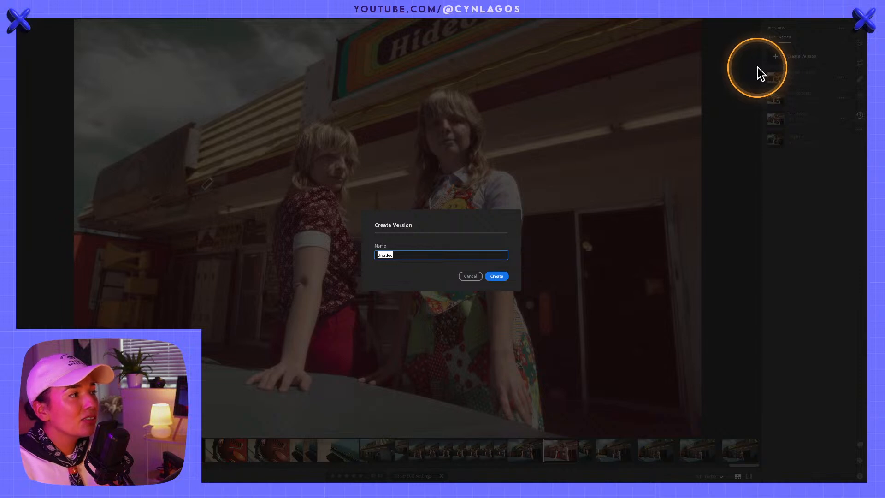
{"action": "type", "text": "Target Adjustmen"}
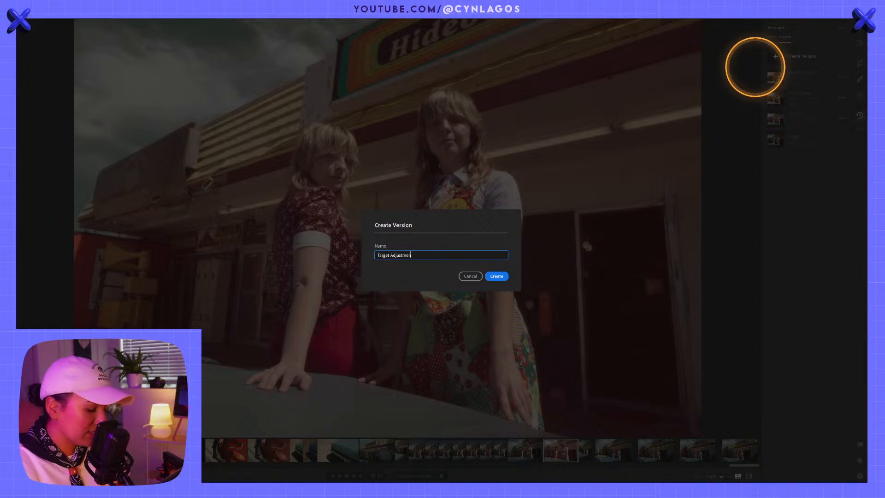
{"action": "type", "text": "t Edit"}
{"action": "key", "text": "Return"}
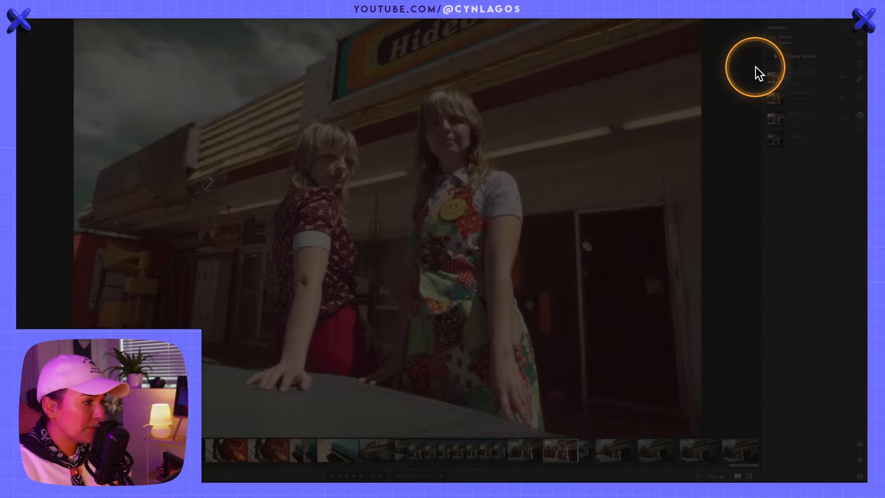
- Compare the earlier Color contrast version with Target Adjustment Edit, keep the latter selected, and return to the edit settings
{"action": "left_click", "coordinate": [811, 94]}
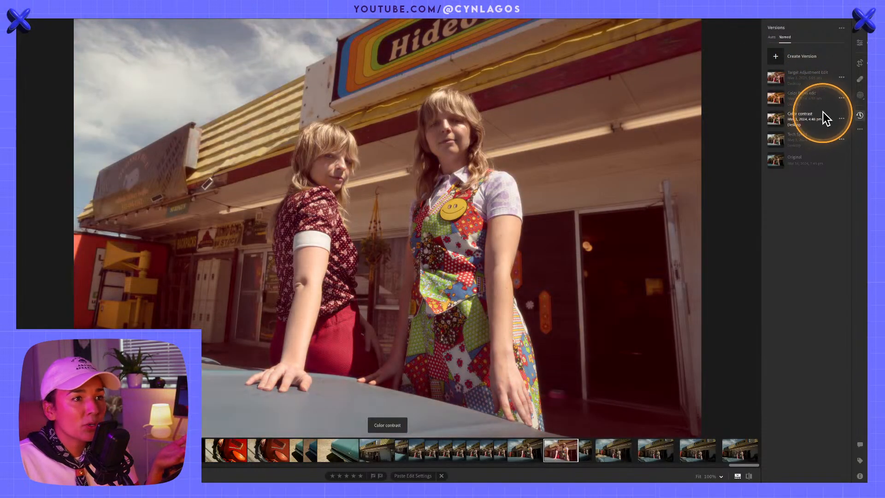
{"action": "left_click", "coordinate": [803, 77]}
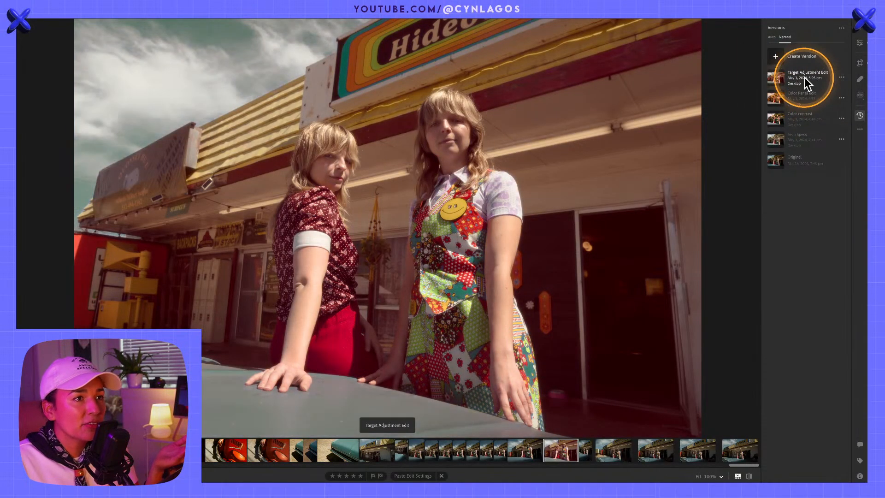
{"action": "left_click", "coordinate": [860, 43]}
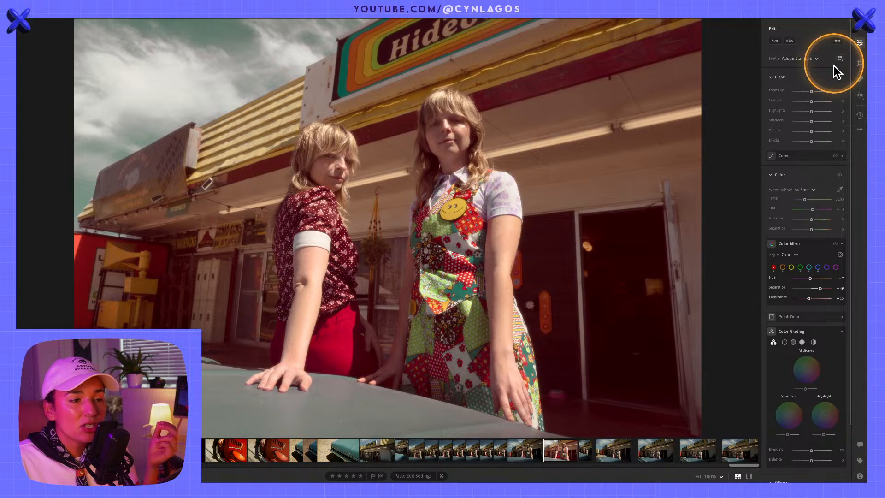
- Shape the overall point curve into a gentle S by adding a raised highlight point and a lowered shadow point
{"action": "left_click", "coordinate": [775, 156]}
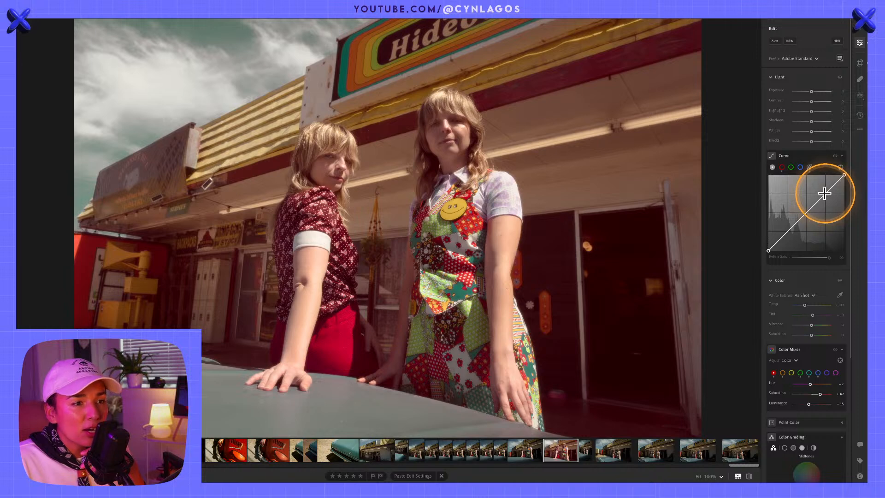
{"action": "left_click_drag", "start_coordinate": [824, 193], "coordinate": [823, 192]}
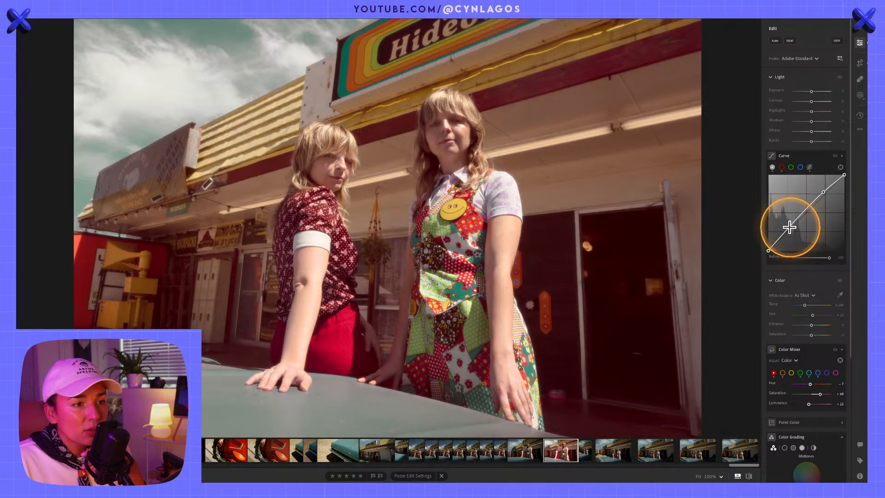
{"action": "left_click_drag", "start_coordinate": [790, 228], "coordinate": [791, 228]}
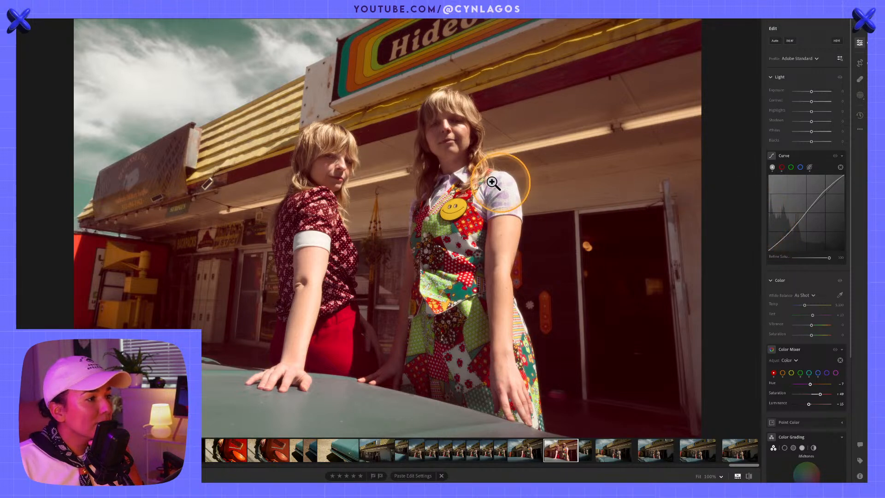
{"action": "key", "text": "alt"}
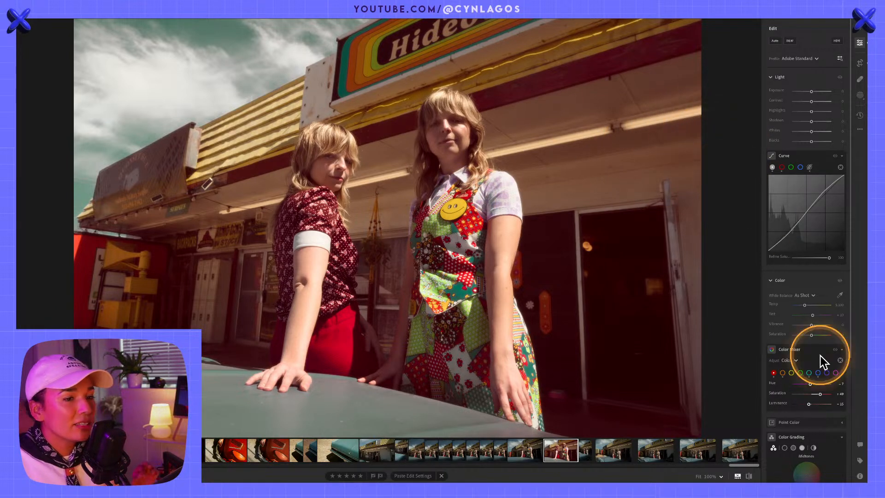
- Collapse the Curve, Light and Color edit sections to tidy up the edit settings
{"action": "left_click", "coordinate": [799, 156]}
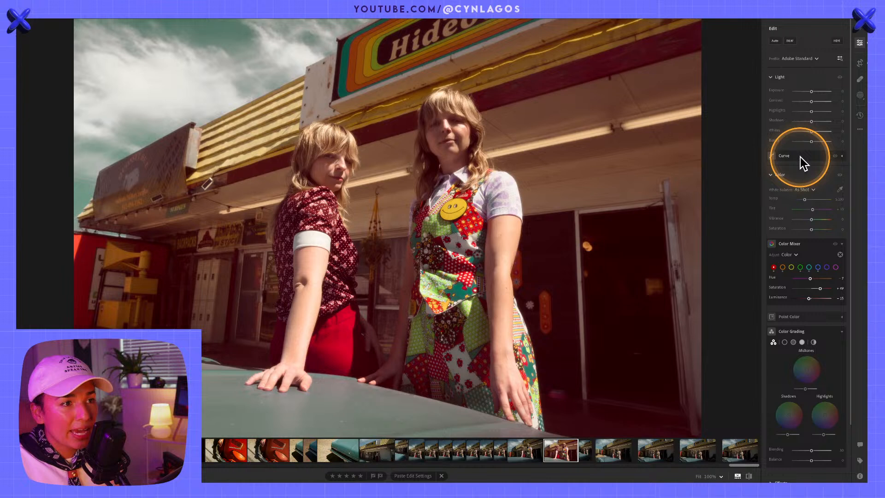
{"action": "left_click", "coordinate": [789, 77]}
{"action": "left_click", "coordinate": [793, 97]}
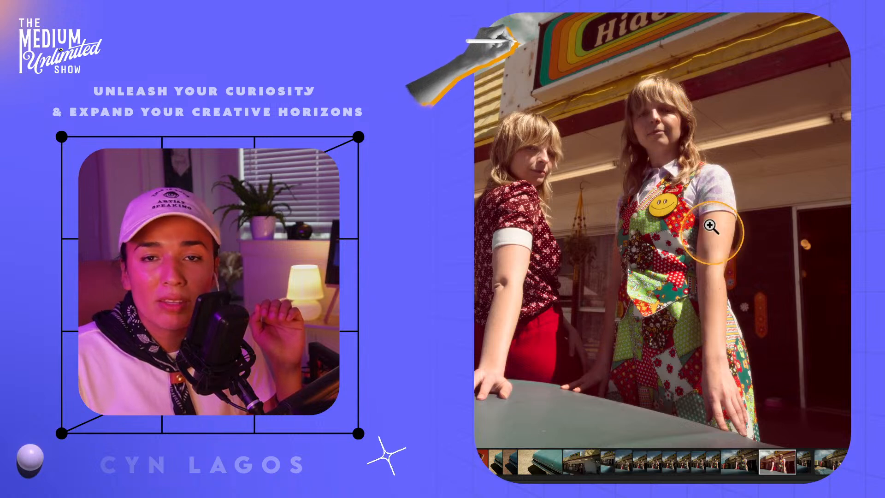
{"action": "left_click", "coordinate": [649, 176]}
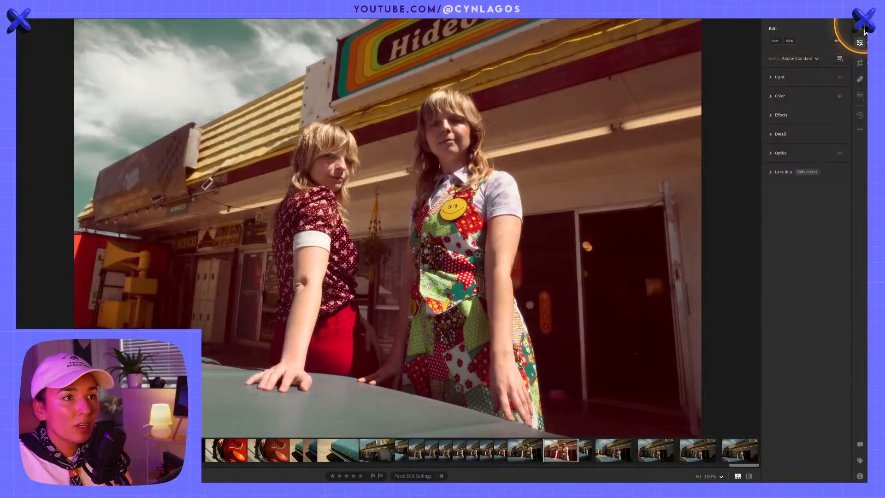
- Create a preset named "Be Peculiar" from the current edit, keeping the preselected group and included settings
{"action": "left_click", "coordinate": [860, 28]}
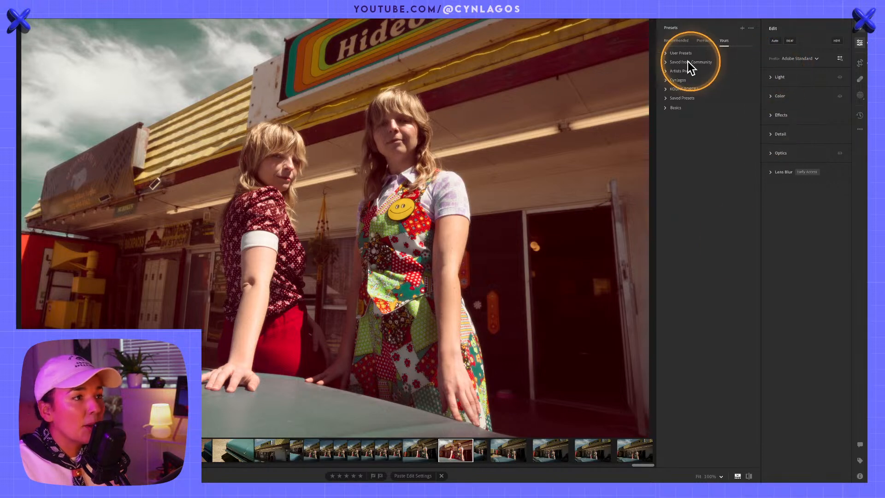
{"action": "key", "text": "alt"}
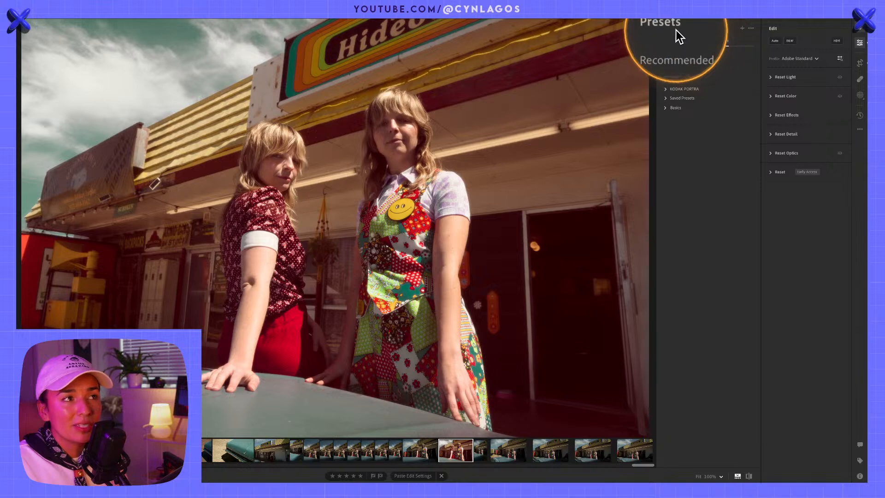
{"action": "left_click", "coordinate": [742, 29]}
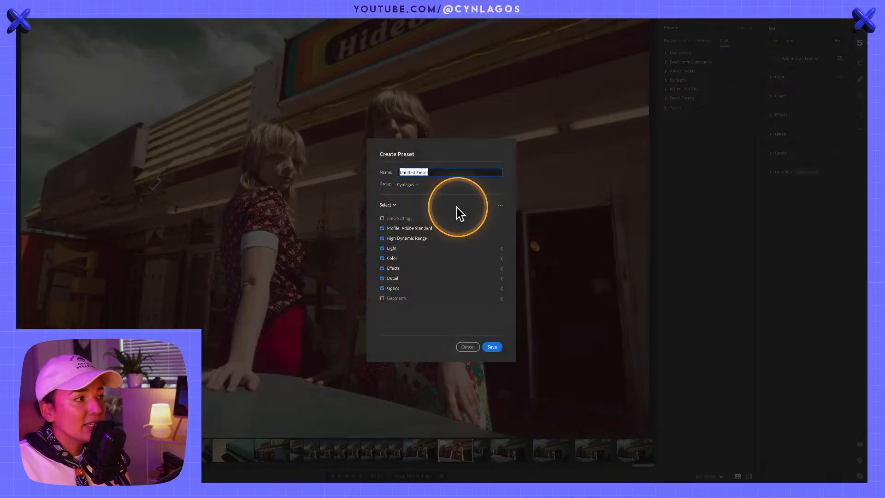
{"action": "left_click", "coordinate": [477, 145]}
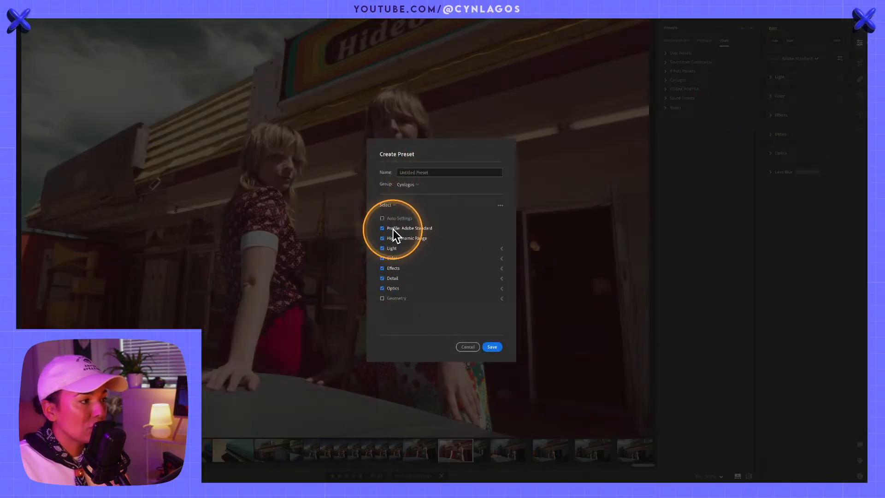
{"action": "left_click", "coordinate": [421, 173]}
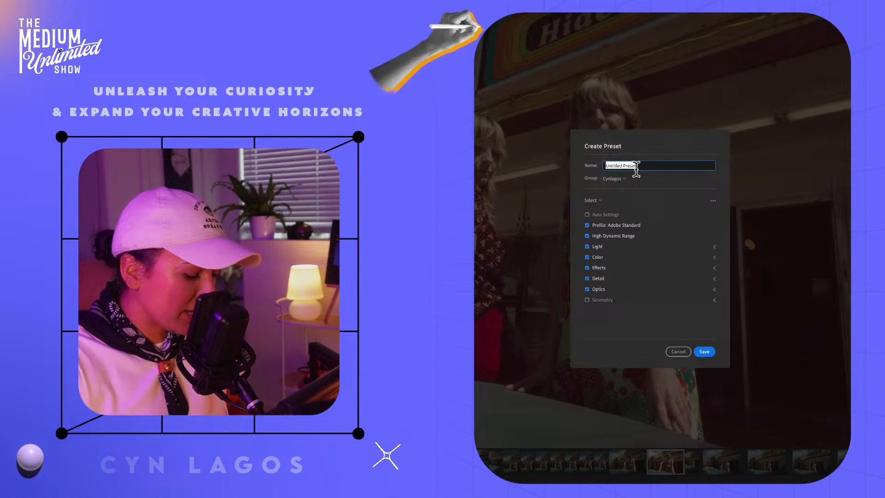
{"action": "type", "text": "Be Peculiar"}
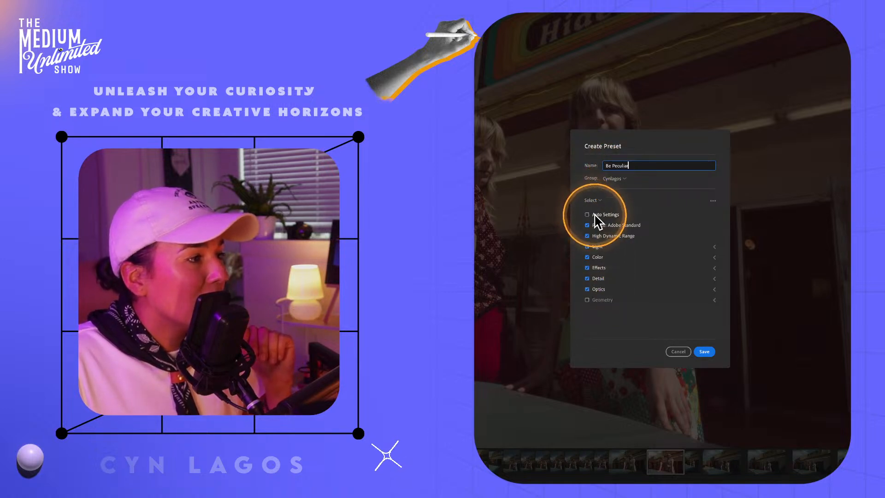
{"action": "left_click", "coordinate": [616, 180]}
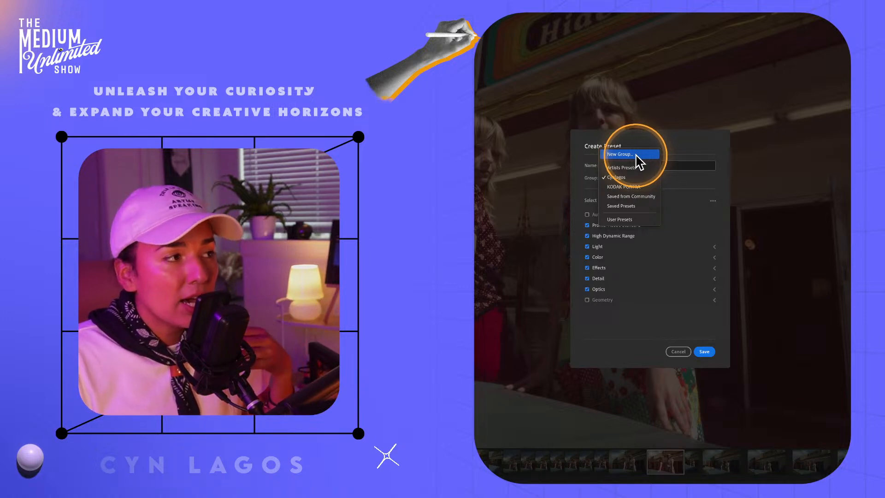
{"action": "key", "text": "Escape"}
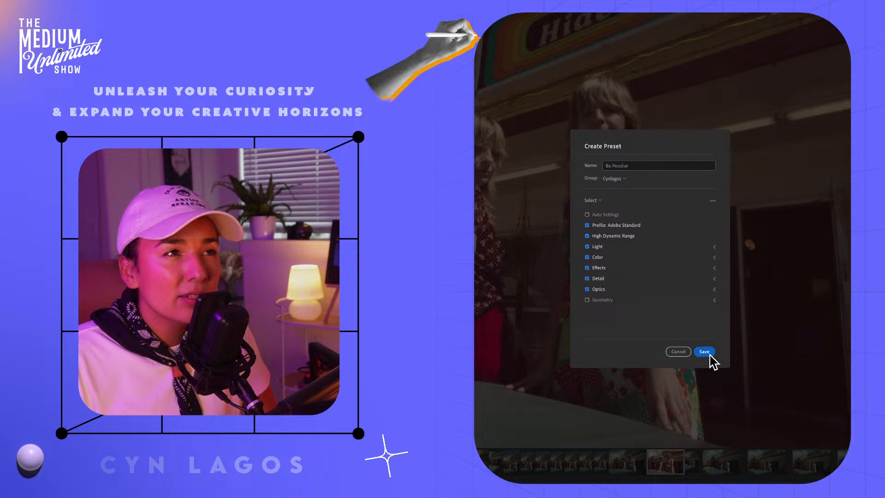
{"action": "left_click", "coordinate": [708, 355]}
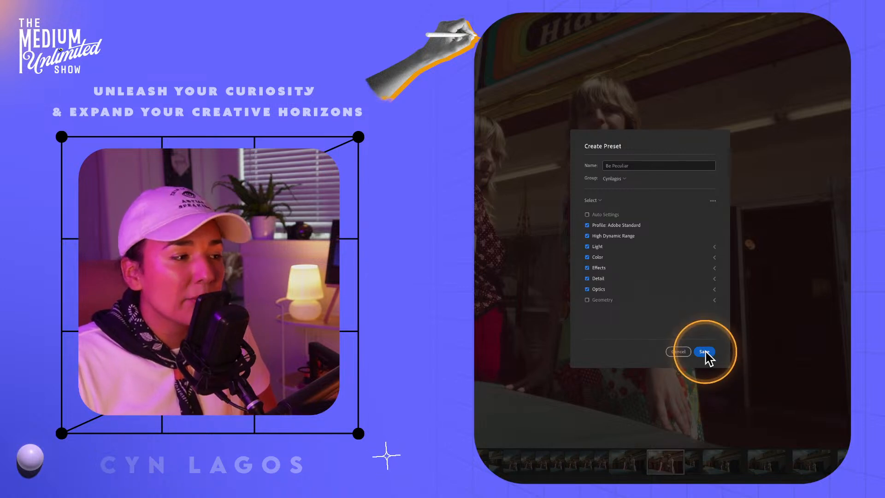
{"action": "left_click", "coordinate": [704, 352]}
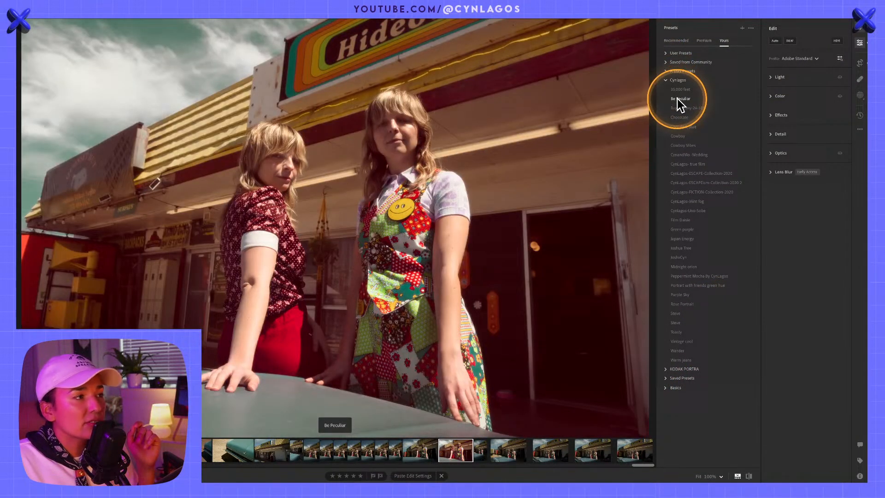
- Apply the Be Peculiar preset to the current portrait, trying stronger and weaker amounts before reapplying it at the default amount
{"action": "left_click", "coordinate": [680, 99]}
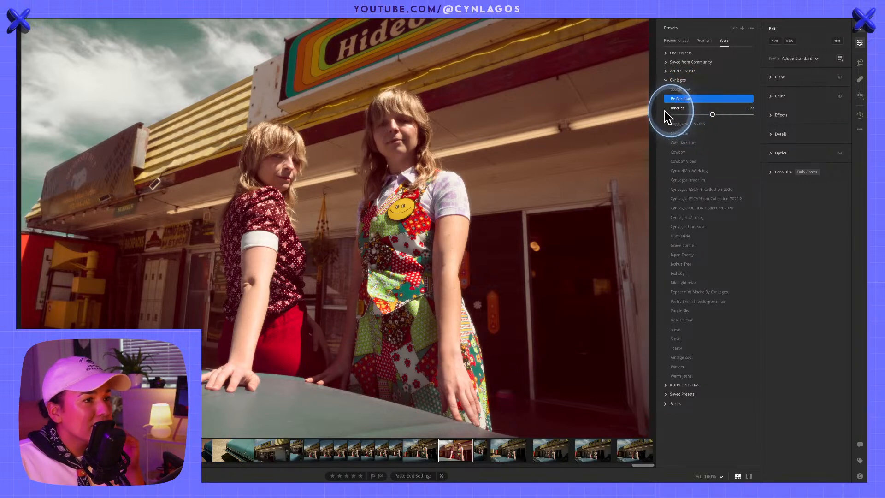
{"action": "left_click_drag", "start_coordinate": [712, 114], "coordinate": [738, 122]}
{"action": "left_click_drag", "start_coordinate": [675, 119], "coordinate": [669, 114]}
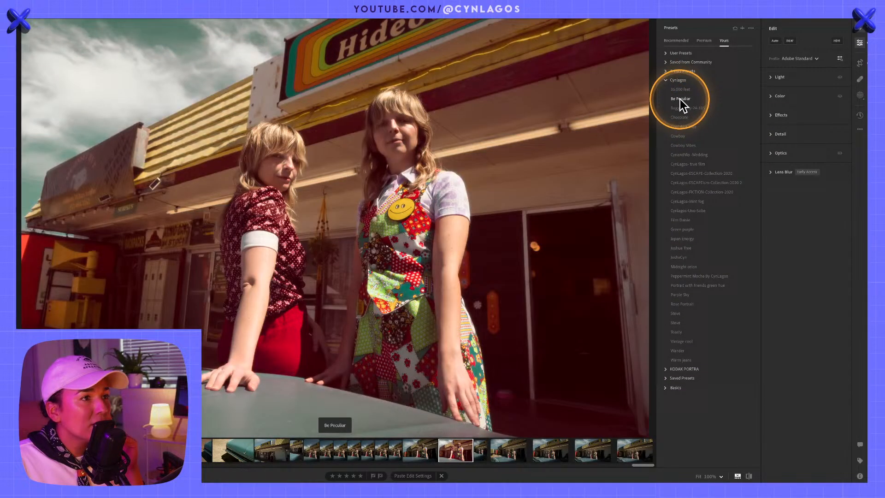
{"action": "left_click", "coordinate": [680, 99]}
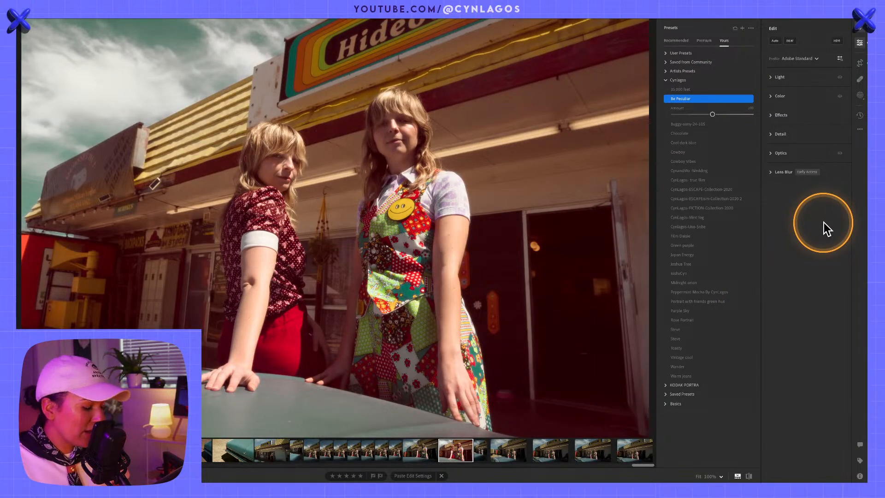
- Compare the unedited vertical portraits of the two women, choose one, apply the Be Peculiar preset to it and show the whole photo
{"action": "left_click", "coordinate": [363, 450]}
{"action": "left_click", "coordinate": [349, 448]}
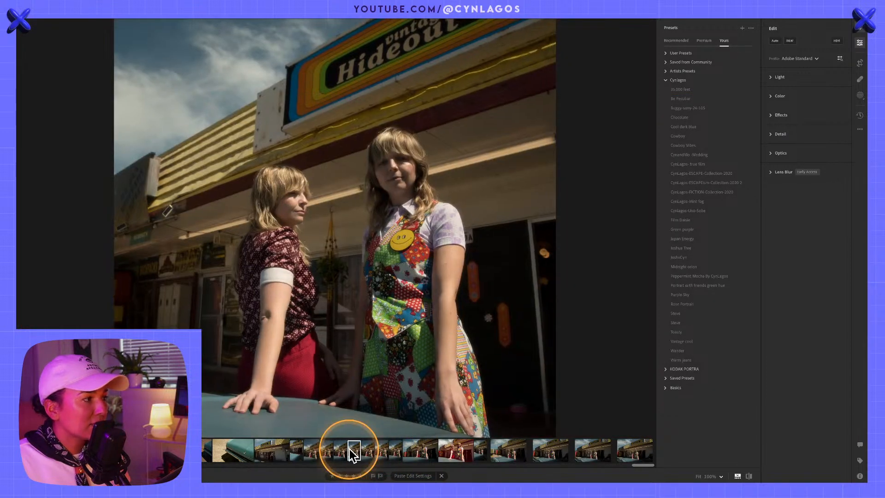
{"action": "left_click", "coordinate": [338, 449]}
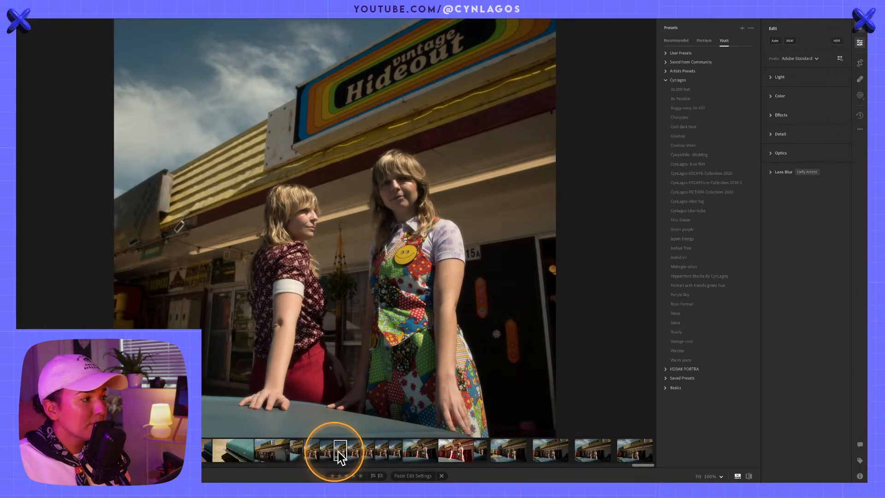
{"action": "left_click", "coordinate": [358, 447]}
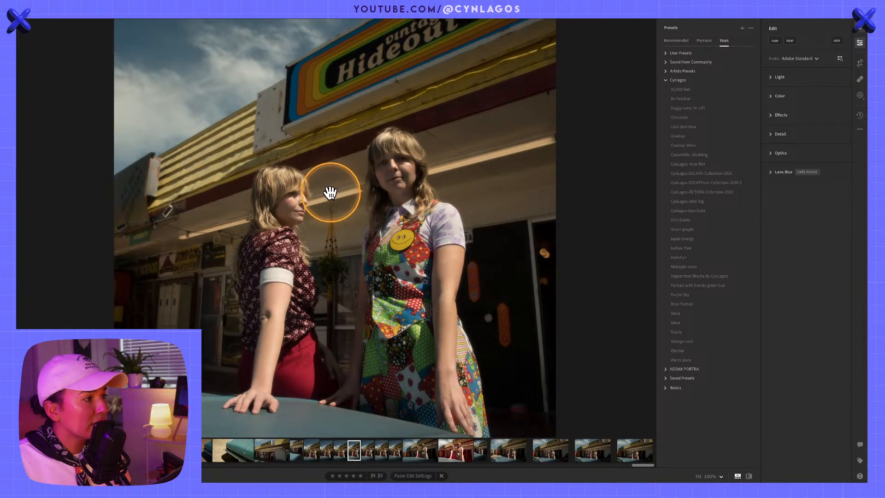
{"action": "left_click", "coordinate": [367, 450]}
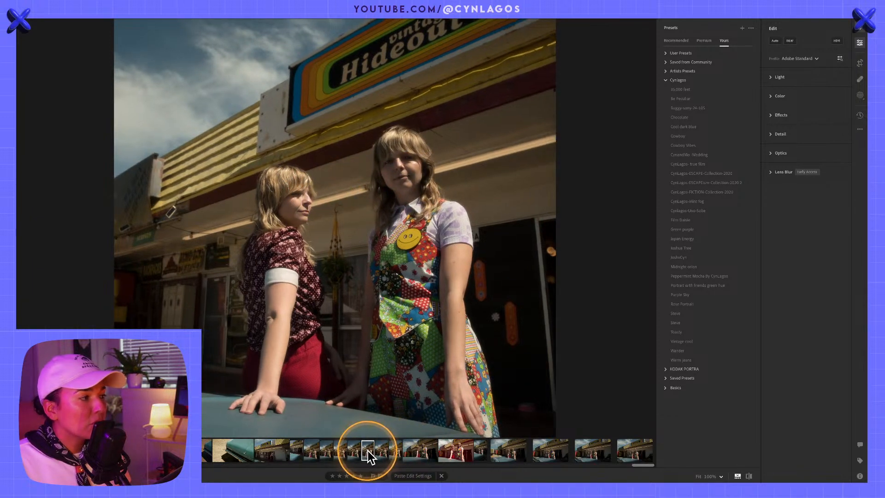
{"action": "left_click", "coordinate": [355, 449]}
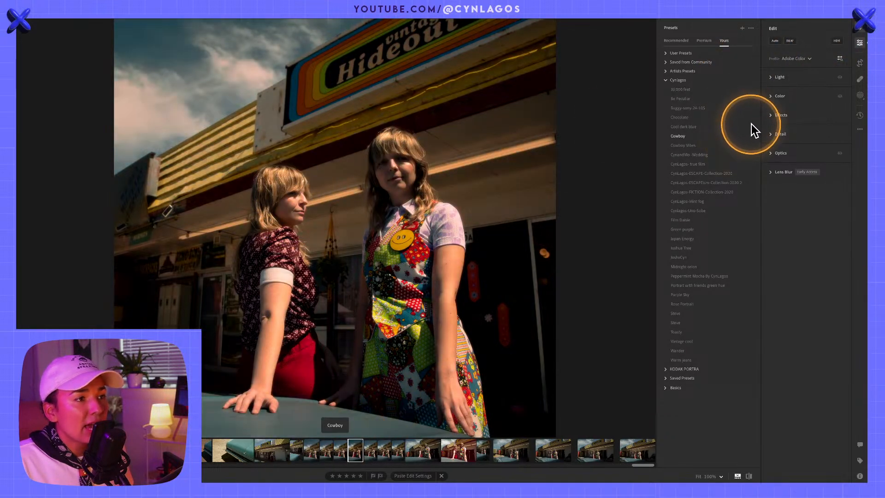
{"action": "left_click", "coordinate": [683, 99]}
{"action": "left_click", "coordinate": [684, 99]}
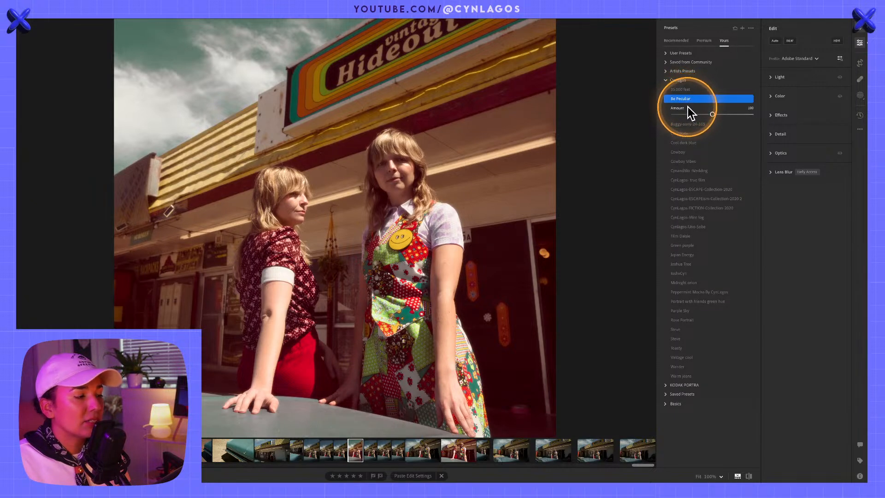
{"action": "left_click", "coordinate": [479, 143]}
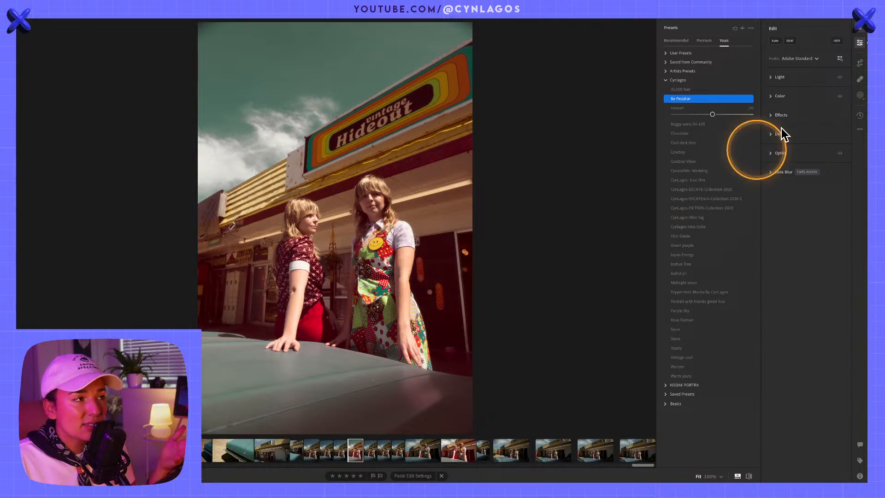
- Try an inward crop that trims the portrait's dark corners, restore the full frame, and check the geometry options
{"action": "left_click", "coordinate": [860, 63]}
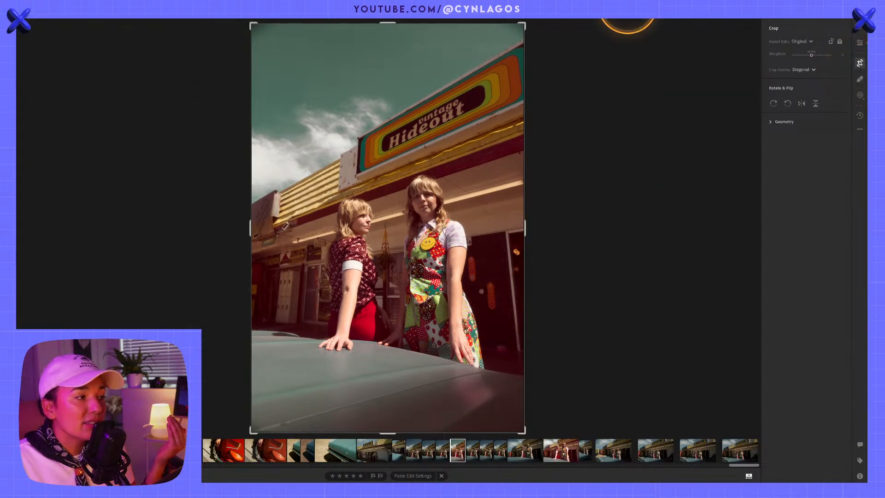
{"action": "left_click_drag", "start_coordinate": [521, 25], "coordinate": [509, 40]}
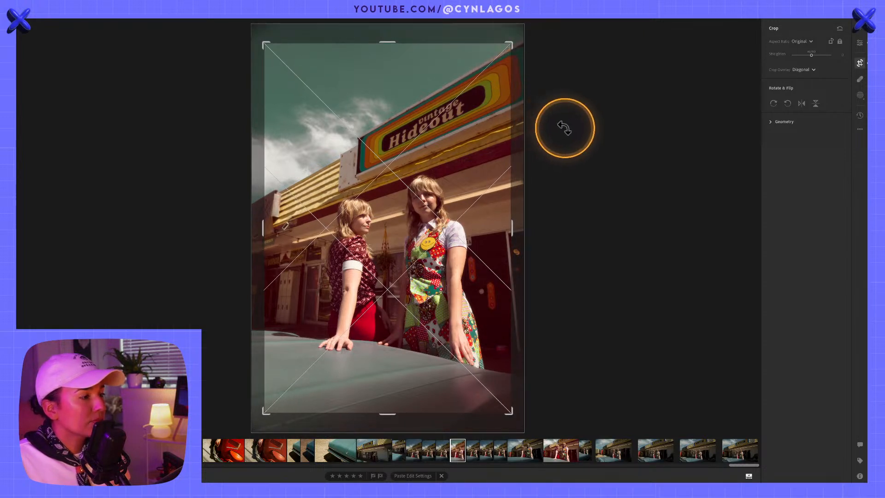
{"action": "left_click_drag", "start_coordinate": [509, 43], "coordinate": [572, 18]}
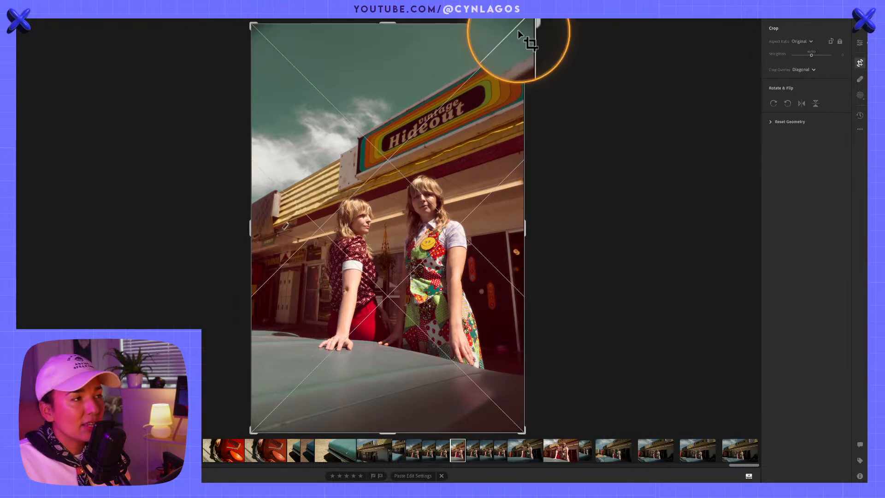
{"action": "left_click_drag", "start_coordinate": [518, 30], "coordinate": [524, 34]}
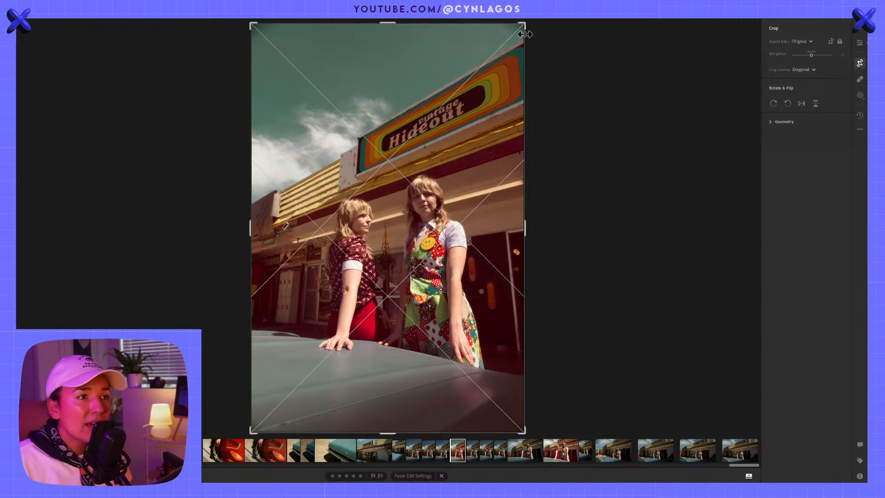
{"action": "left_click", "coordinate": [772, 122]}
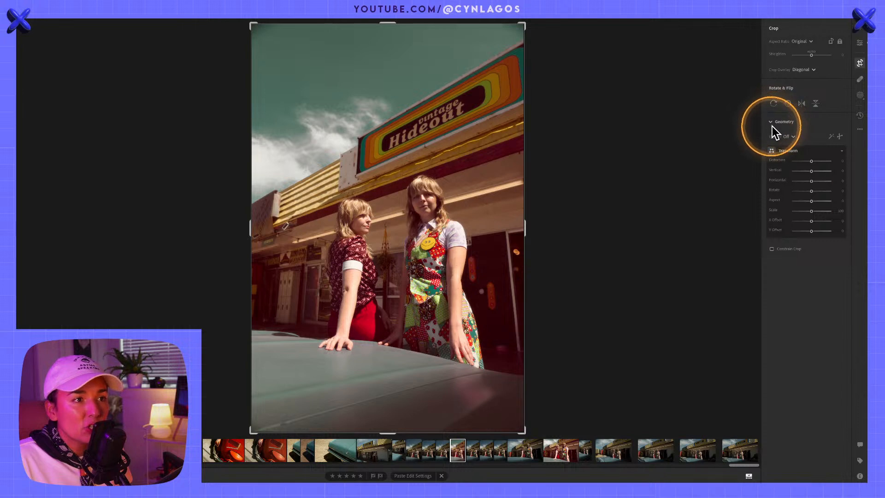
{"action": "left_click", "coordinate": [773, 121]}
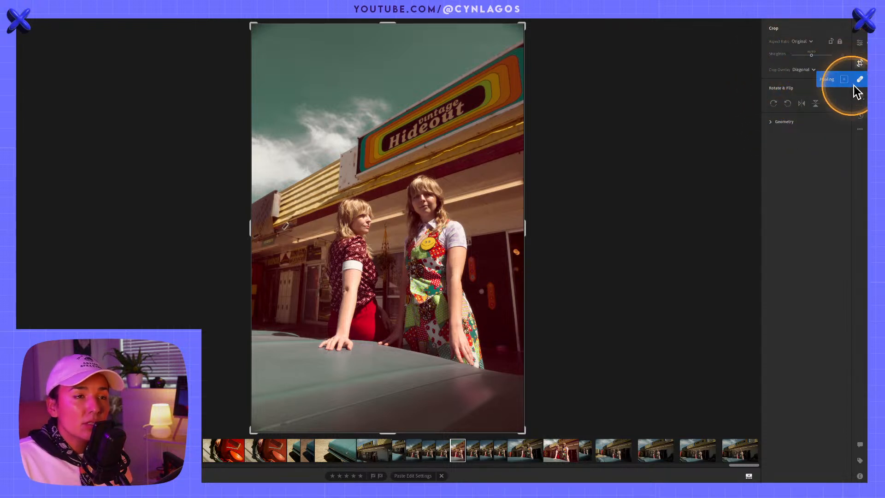
- Raise the lens vignetting correction in the optics settings to 200 to brighten the portrait's dark corners
{"action": "left_click", "coordinate": [860, 43]}
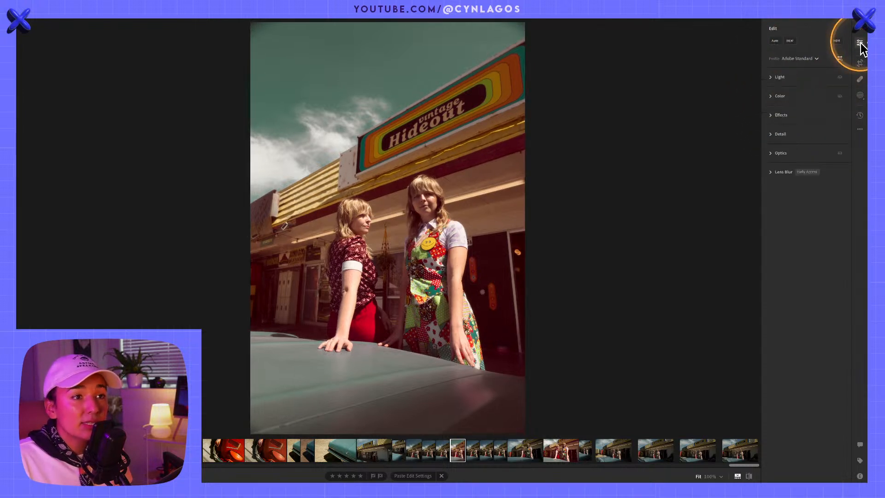
{"action": "left_click", "coordinate": [773, 152]}
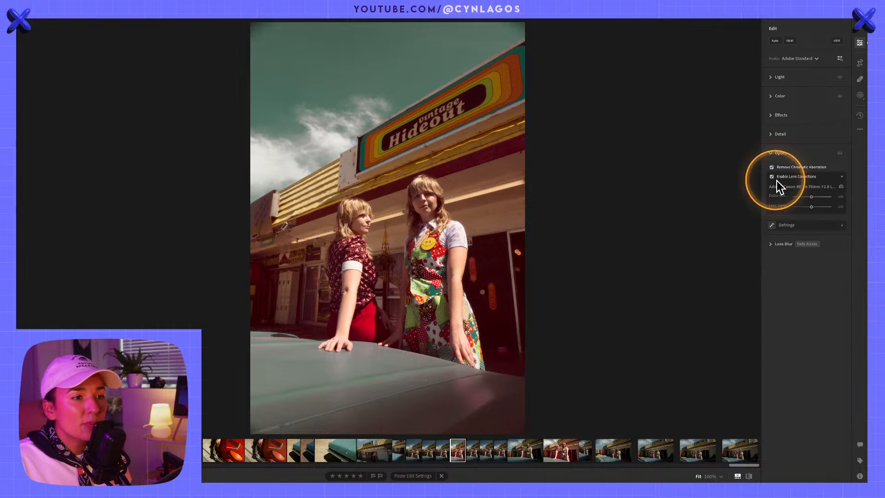
{"action": "left_click_drag", "start_coordinate": [811, 207], "coordinate": [833, 204]}
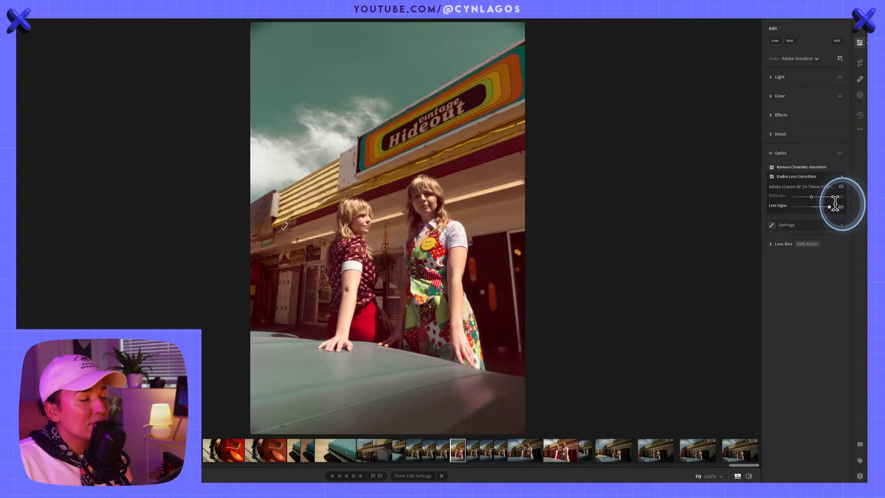
{"action": "key", "text": "alt"}
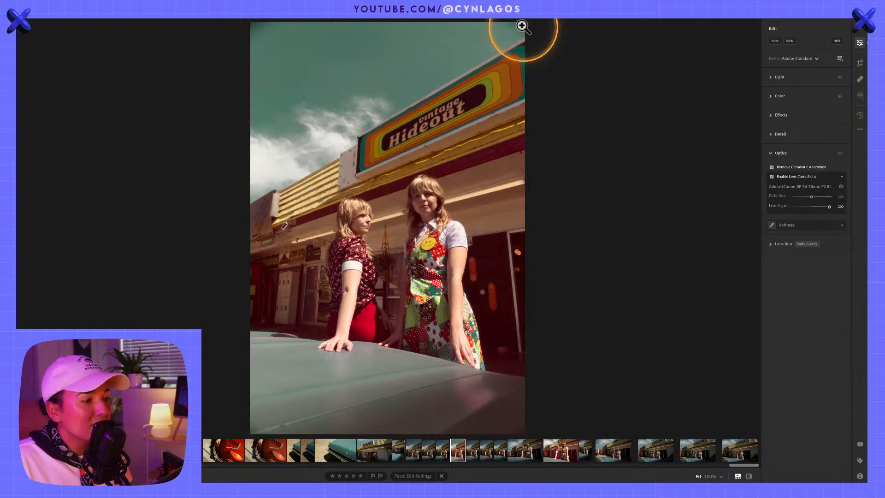
- Crop the portrait slightly inward on all sides, keeping it centered and at the original aspect ratio
{"action": "left_click", "coordinate": [858, 63]}
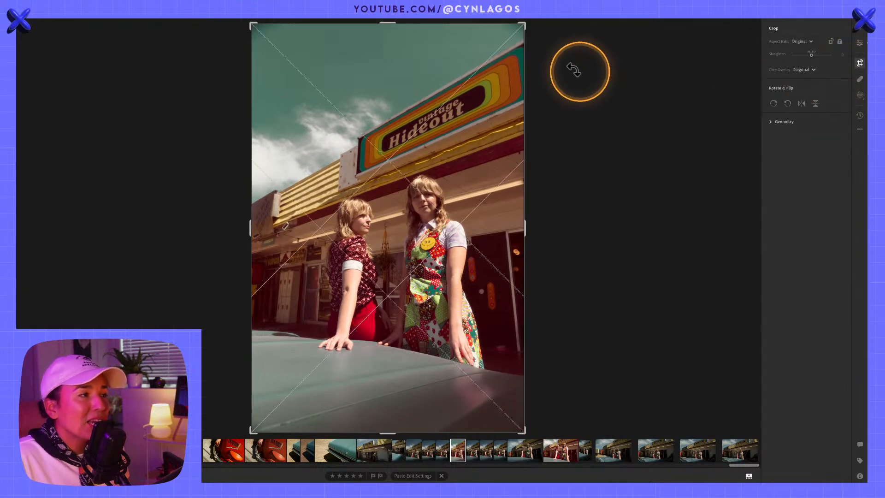
{"action": "left_click", "coordinate": [523, 24], "text": "alt"}
{"action": "left_click_drag", "start_coordinate": [523, 25], "coordinate": [520, 33]}
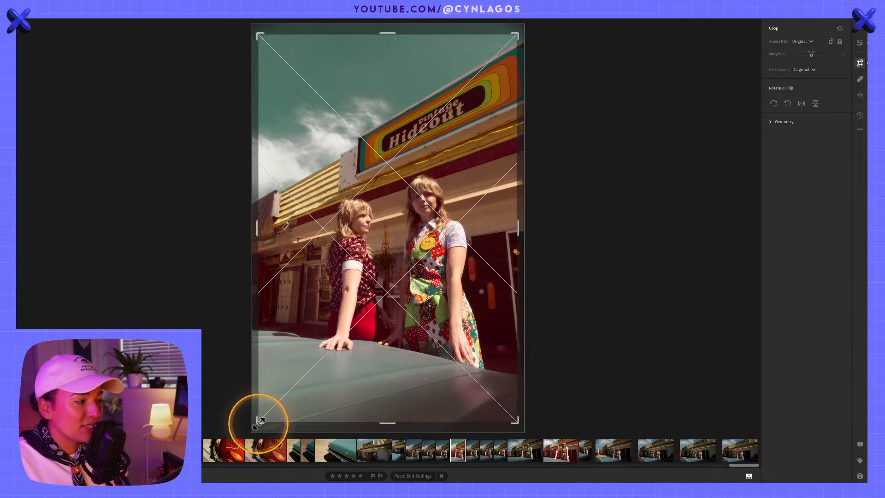
- Pull the crop's lower-left corner slightly further inward on the vertical portrait and return to the editing controls
{"action": "left_click_drag", "start_coordinate": [259, 417], "coordinate": [268, 418]}
{"action": "key", "text": "e"}
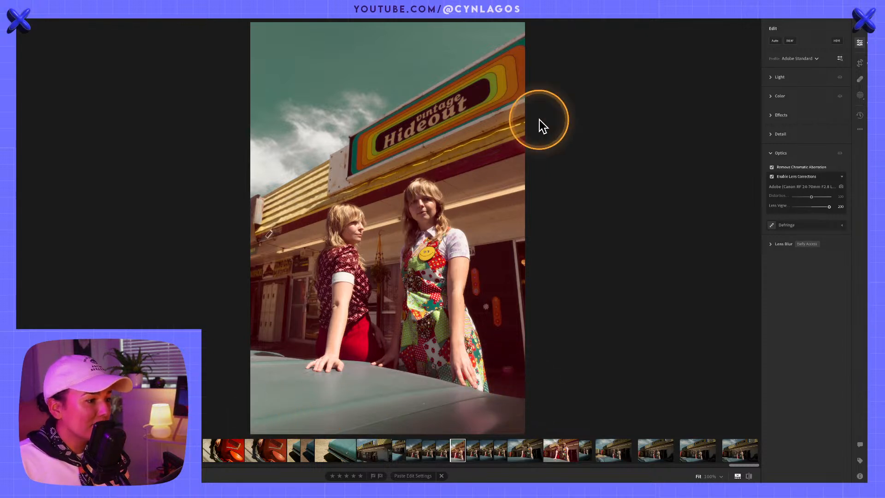
- Rate the cropped vertical portrait five stars and copy its edit settings
{"action": "key", "text": "ctrl+c"}
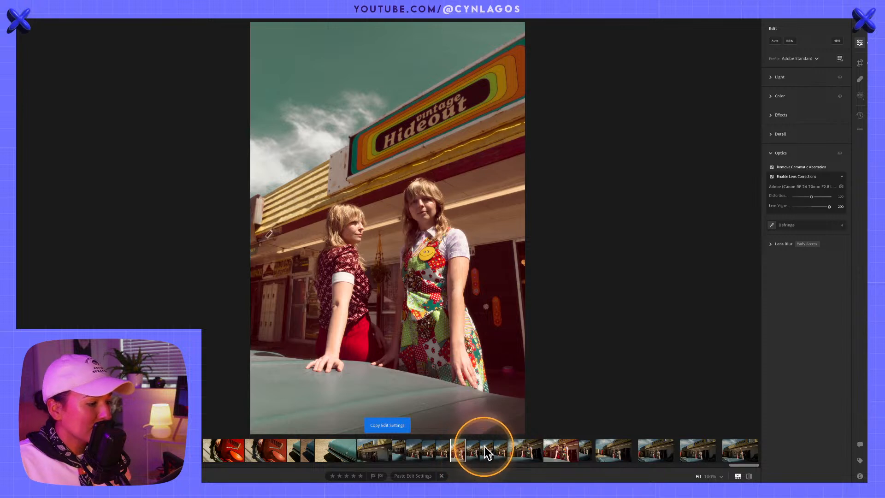
{"action": "key", "text": "alt"}
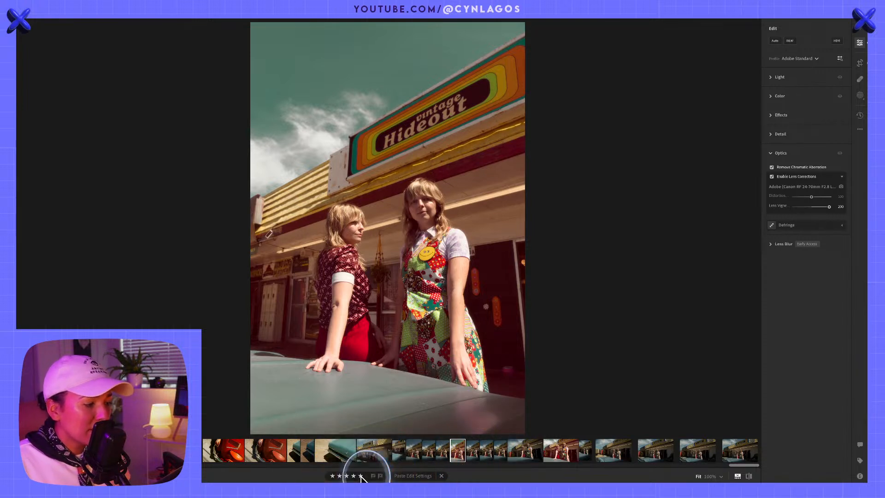
{"action": "mouse_move", "coordinate": [382, 468]}
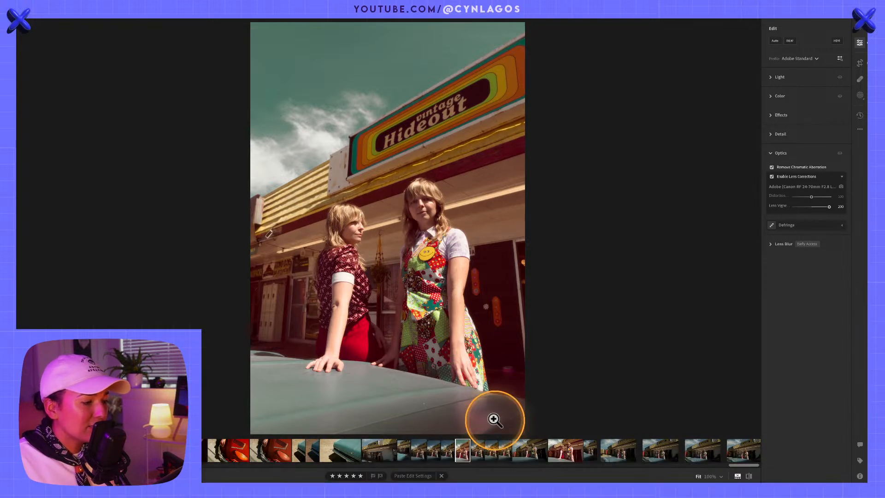
{"action": "key", "text": "super+c"}
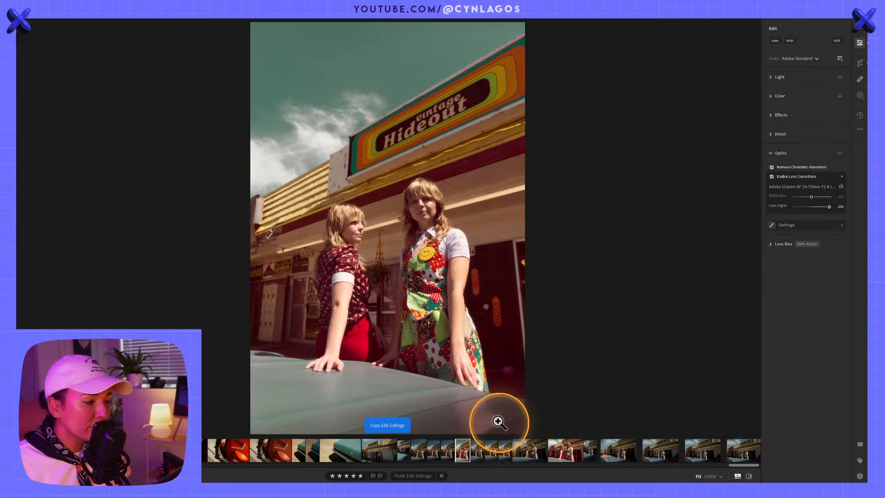
- View the edited landscape portrait and the unedited landscape shots beside the car, checking the women's faces
{"action": "left_click", "coordinate": [563, 454]}
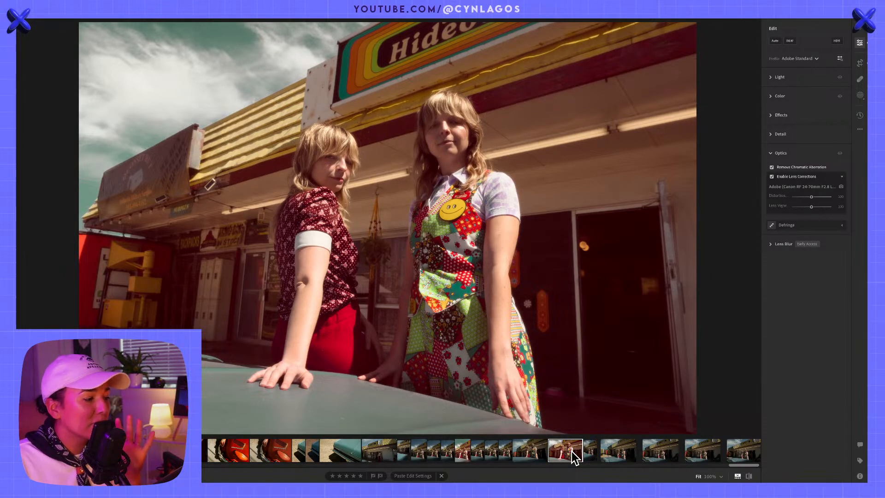
{"action": "scroll", "coordinate": [574, 457], "scroll_direction": "right", "scroll_amount": 1}
{"action": "left_click", "coordinate": [582, 454]}
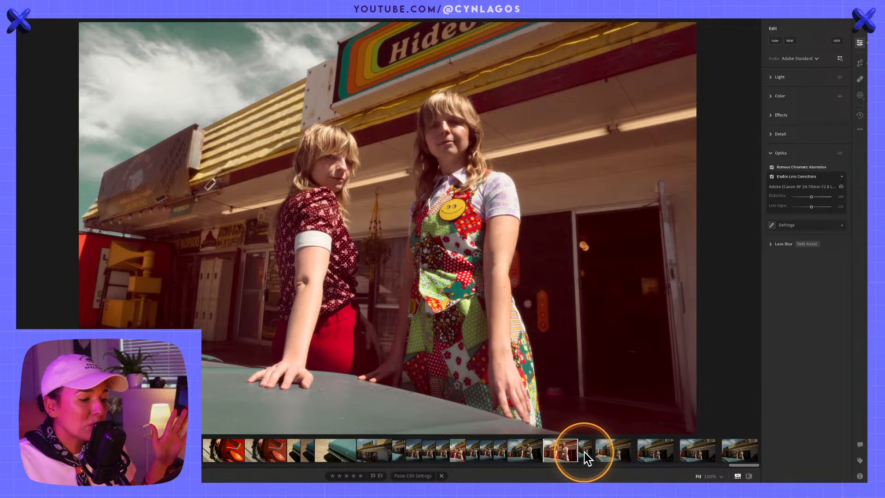
{"action": "left_click", "coordinate": [612, 447]}
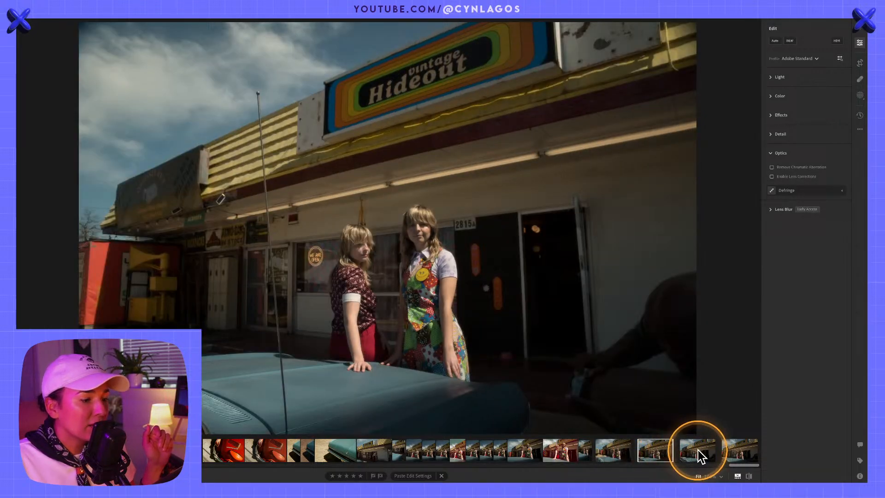
{"action": "left_click", "coordinate": [697, 452]}
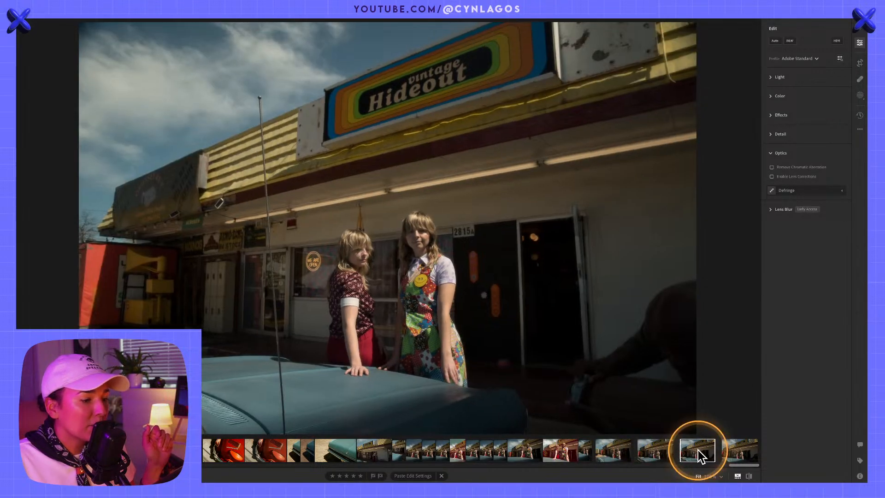
{"action": "left_click", "coordinate": [731, 450]}
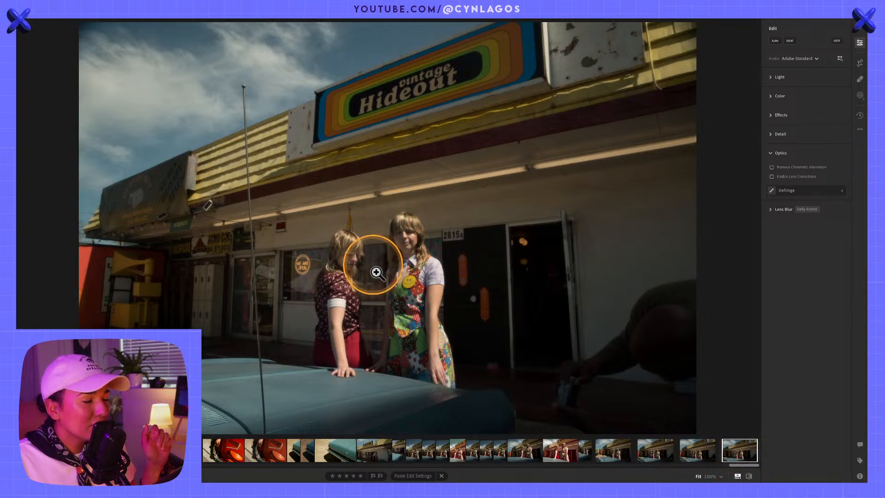
{"action": "key", "text": "alt"}
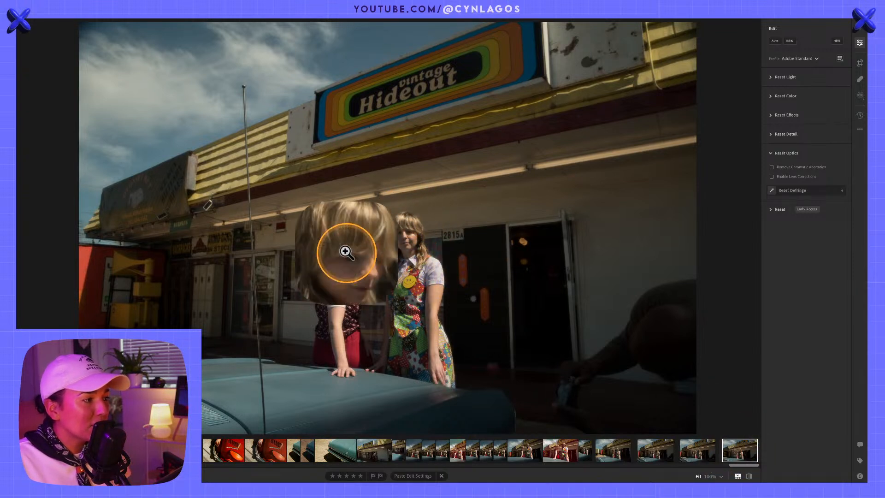
- Compare the unedited landscape shots of the two women against each other for pose and expression
{"action": "left_click", "coordinate": [690, 449]}
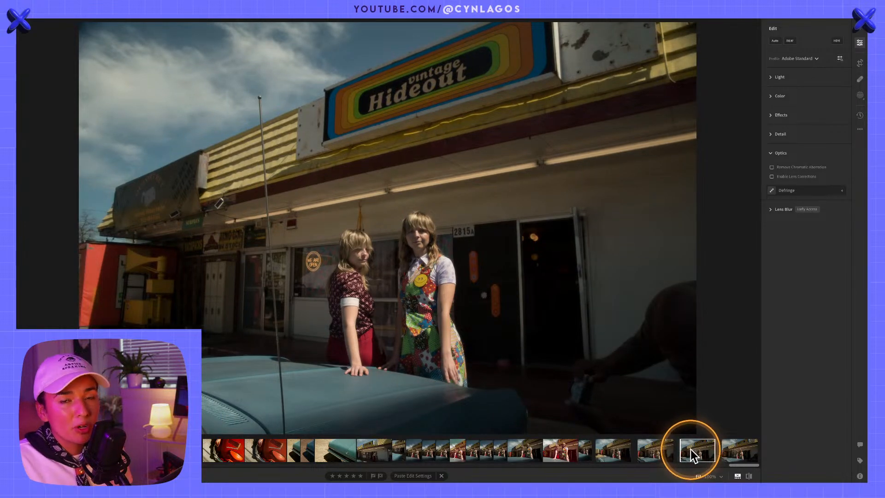
{"action": "left_click", "coordinate": [650, 451]}
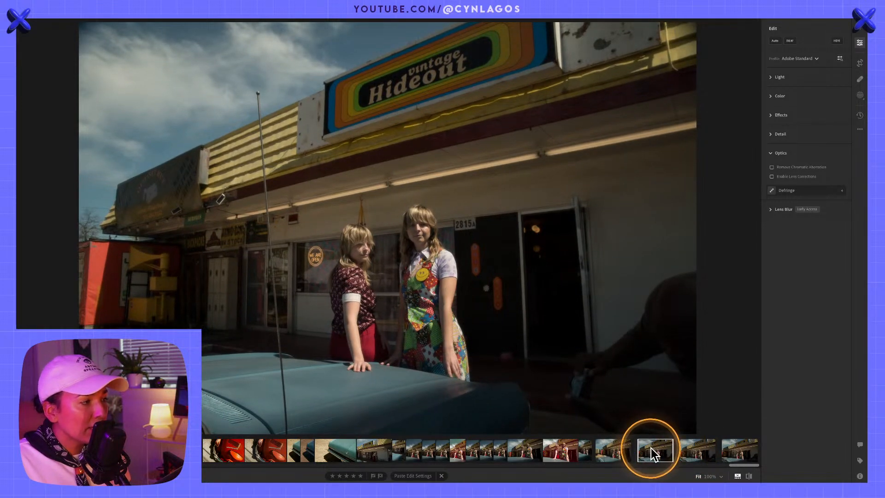
{"action": "left_click", "coordinate": [606, 454]}
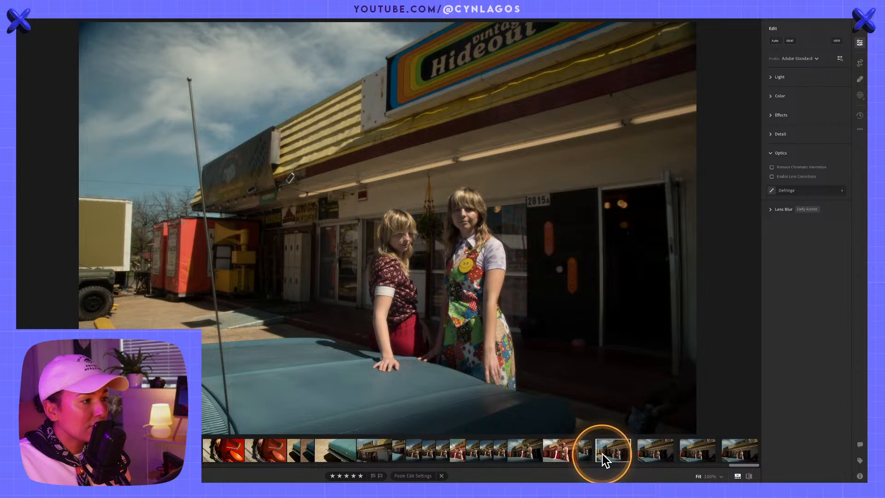
{"action": "left_click", "coordinate": [647, 450]}
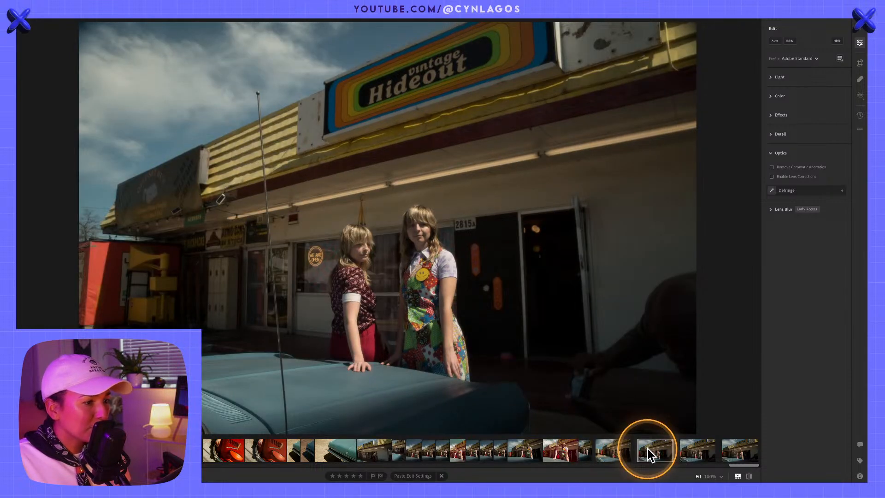
{"action": "left_click", "coordinate": [693, 449]}
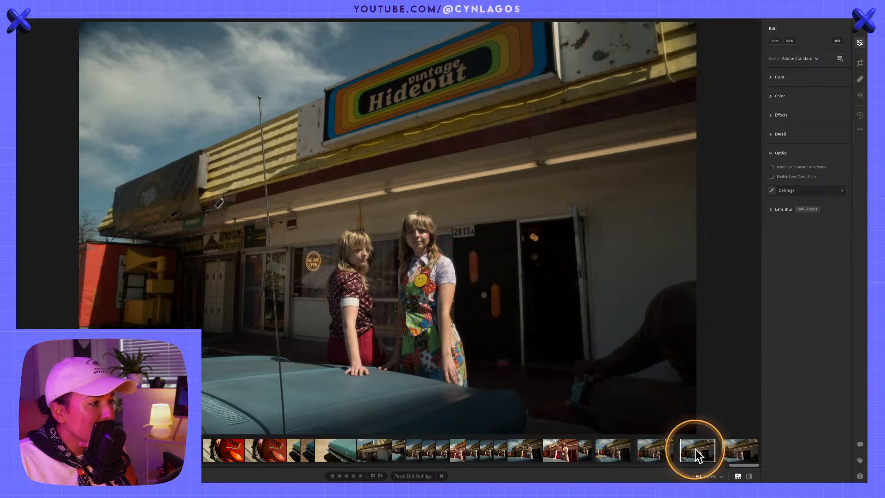
{"action": "left_click", "coordinate": [742, 451]}
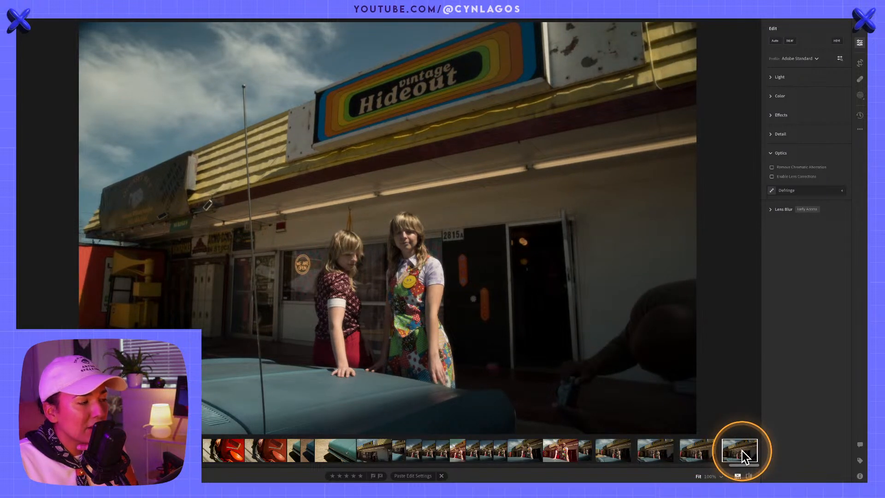
{"action": "left_click", "coordinate": [705, 451]}
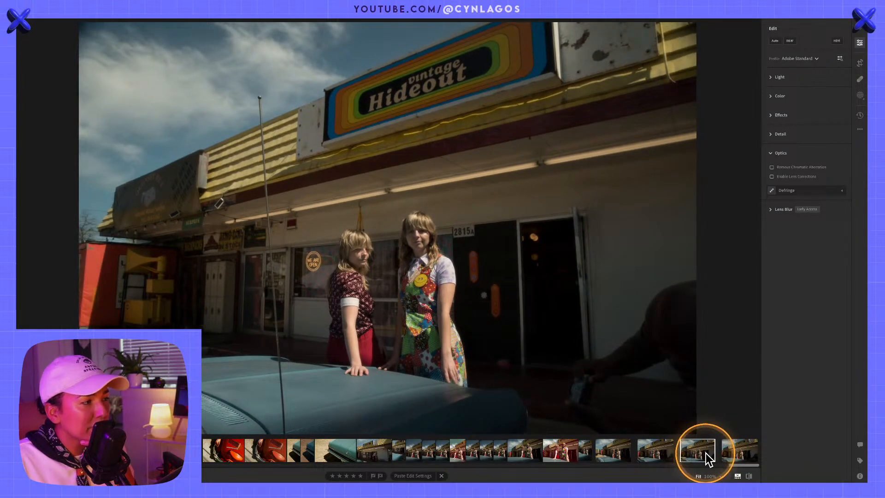
{"action": "scroll", "coordinate": [706, 453], "scroll_direction": "up", "scroll_amount": 2}
{"action": "scroll", "coordinate": [709, 453], "scroll_direction": "down", "scroll_amount": 2}
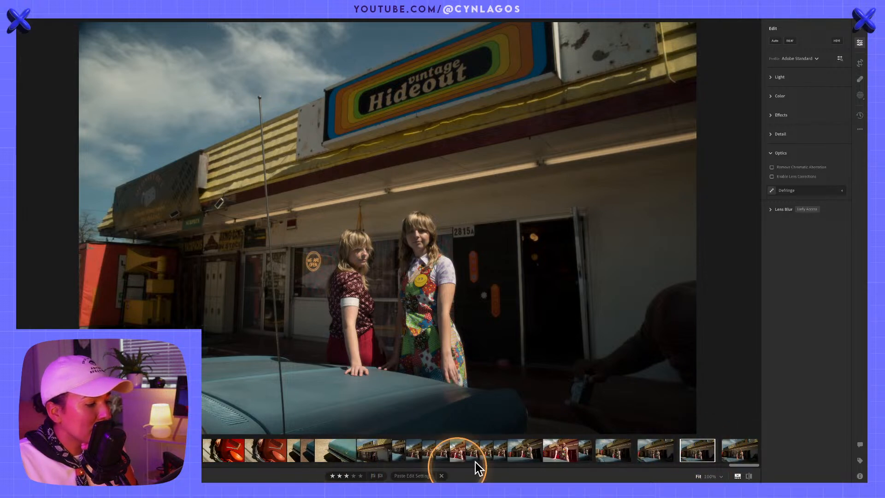
{"action": "left_click", "coordinate": [727, 460]}
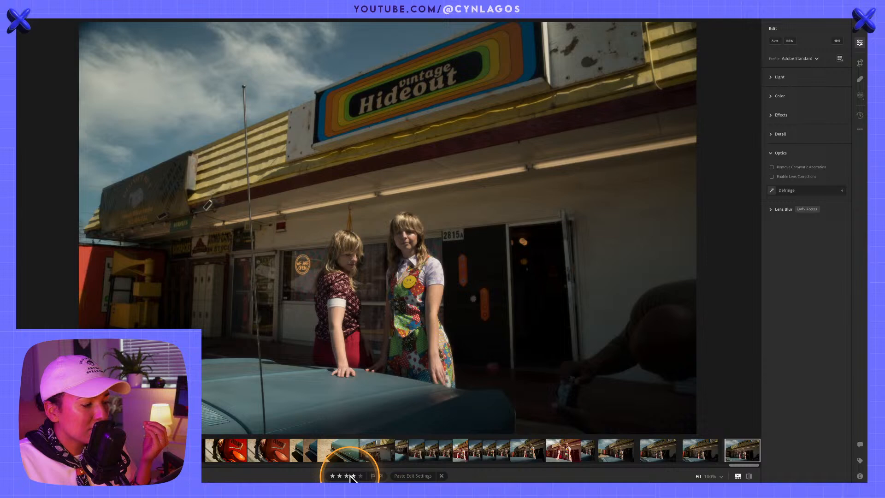
- Paste the copied edit settings onto the wide storefront shot of the two women standing by the doorway
{"action": "left_click", "coordinate": [381, 455]}
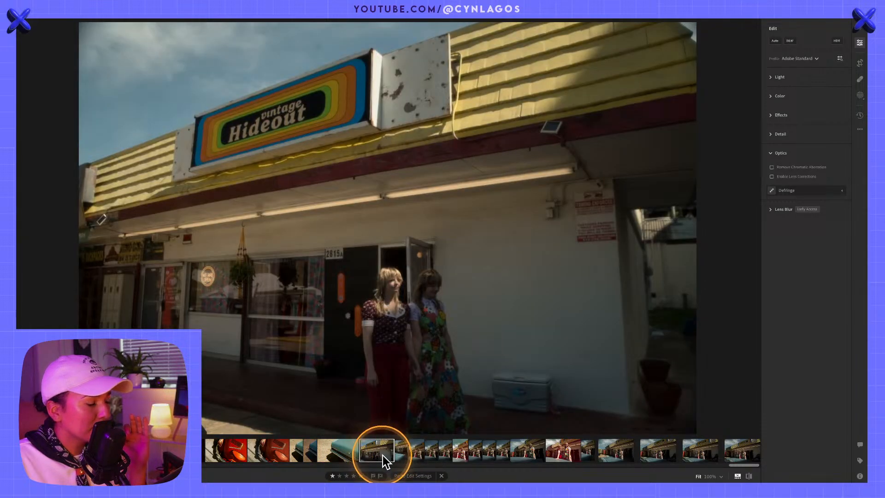
{"action": "key", "text": "ctrl+v"}
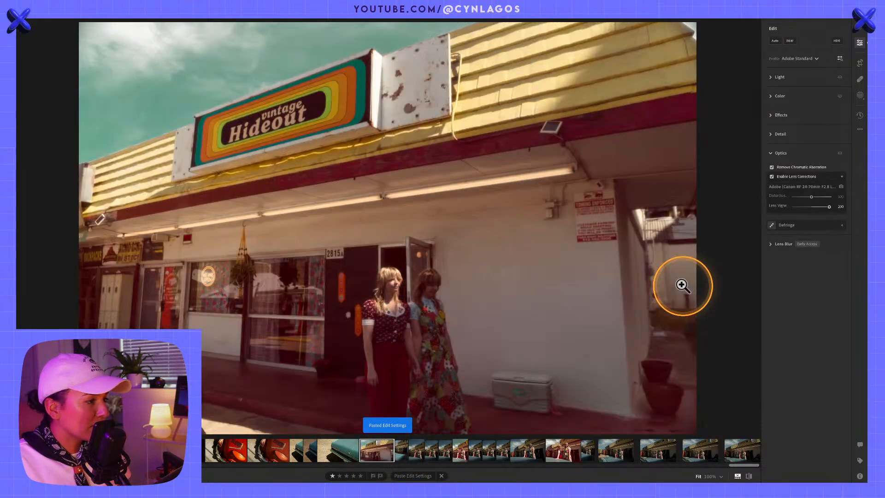
- Look through the filmstrip at the earlier car photos that precede the wide storefront shot
{"action": "scroll", "coordinate": [282, 452], "scroll_direction": "up", "scroll_amount": 5}
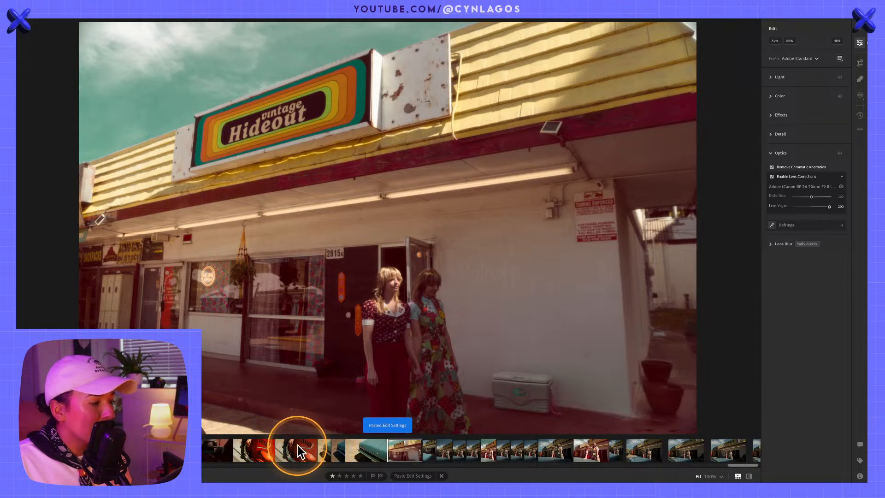
{"action": "scroll", "coordinate": [307, 449], "scroll_direction": "up", "scroll_amount": 10}
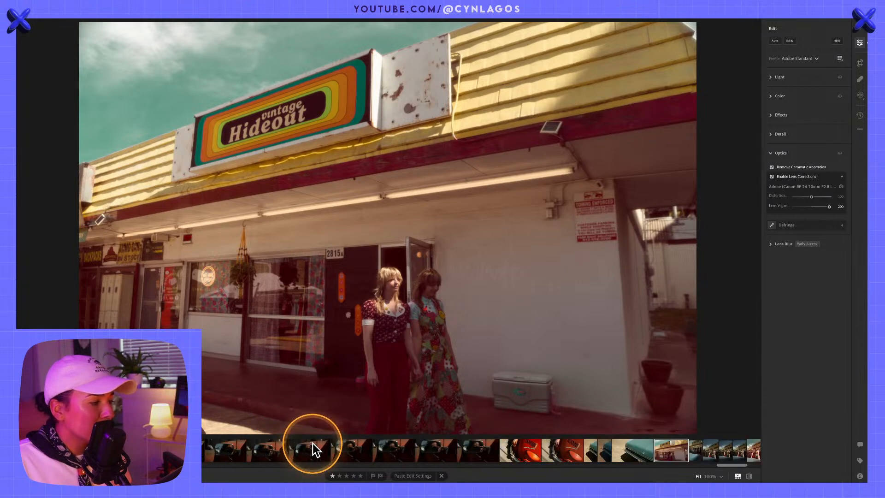
{"action": "scroll", "coordinate": [310, 449], "scroll_direction": "down", "scroll_amount": 10}
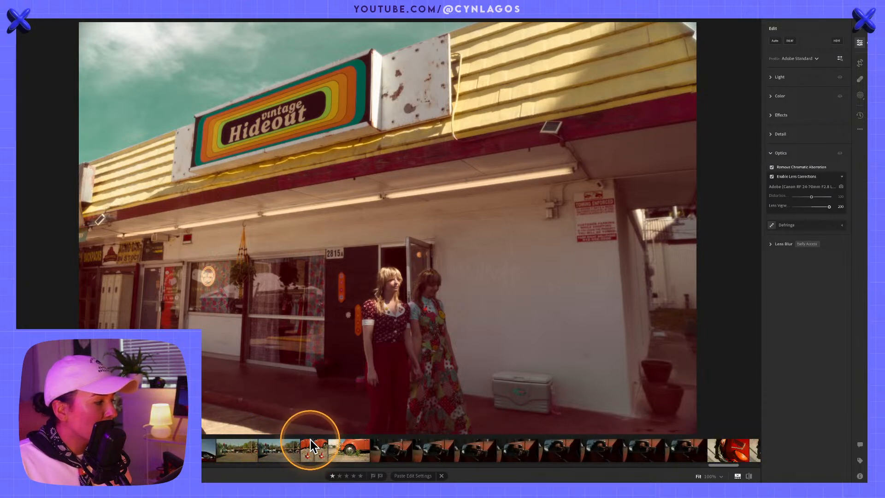
{"action": "scroll", "coordinate": [310, 447], "scroll_direction": "down", "scroll_amount": 3}
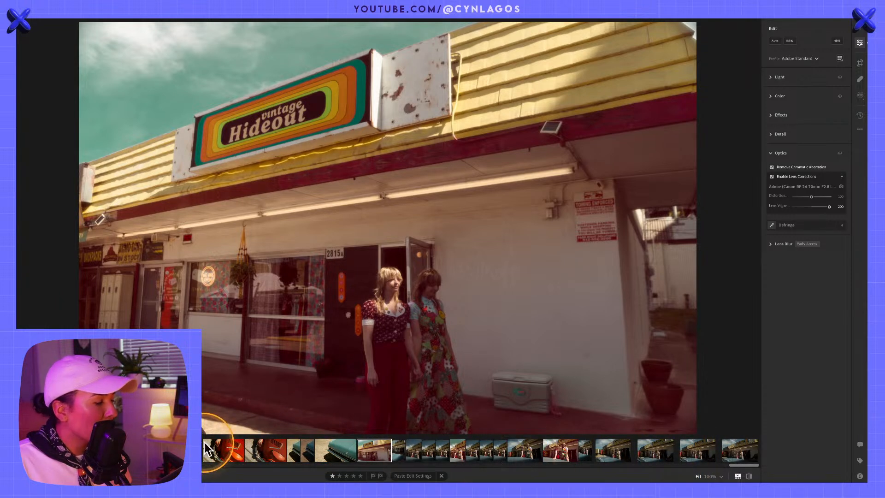
- Show the cloud album list, look through the albums from start to end, and select the Photowalk album
{"action": "left_click", "coordinate": [29, 21]}
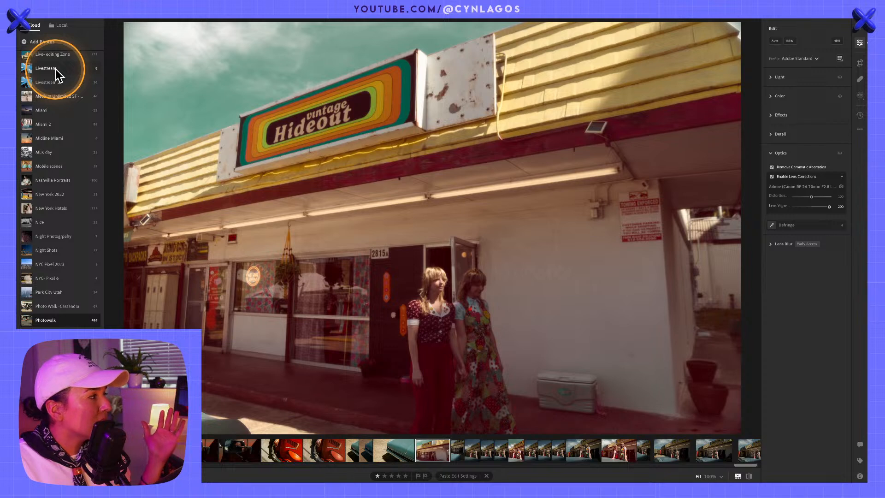
{"action": "scroll", "coordinate": [56, 74], "scroll_direction": "up", "scroll_amount": 2}
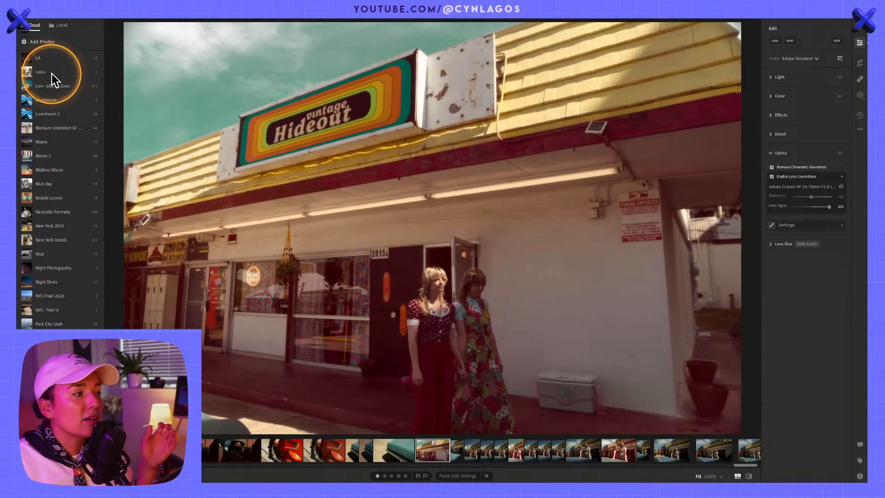
{"action": "scroll", "coordinate": [52, 73], "scroll_direction": "up", "scroll_amount": 3}
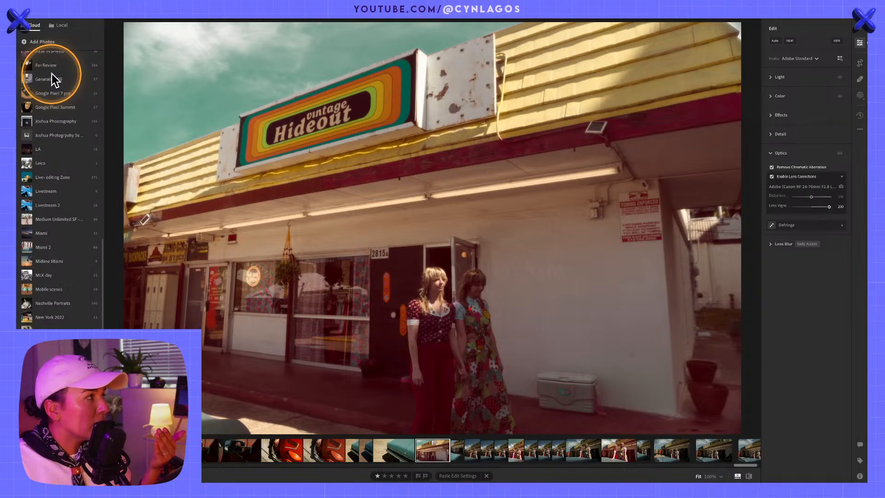
{"action": "scroll", "coordinate": [52, 73], "scroll_direction": "up", "scroll_amount": 6}
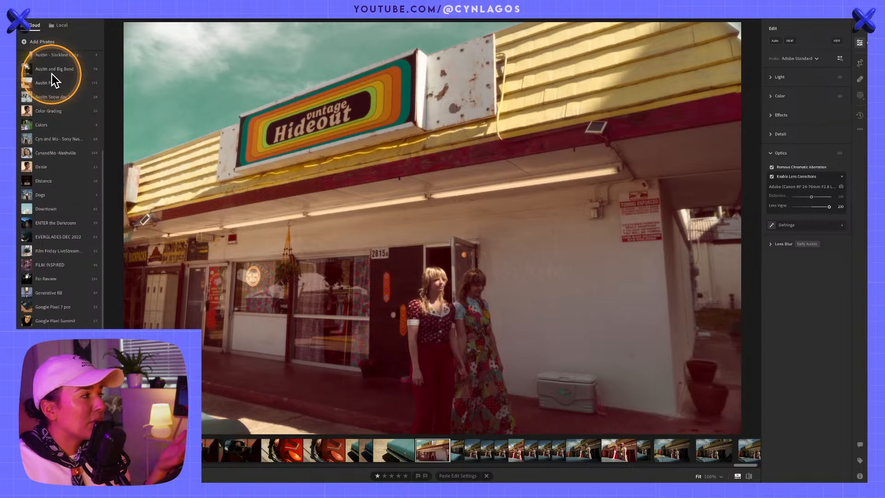
{"action": "scroll", "coordinate": [51, 73], "scroll_direction": "up", "scroll_amount": 3}
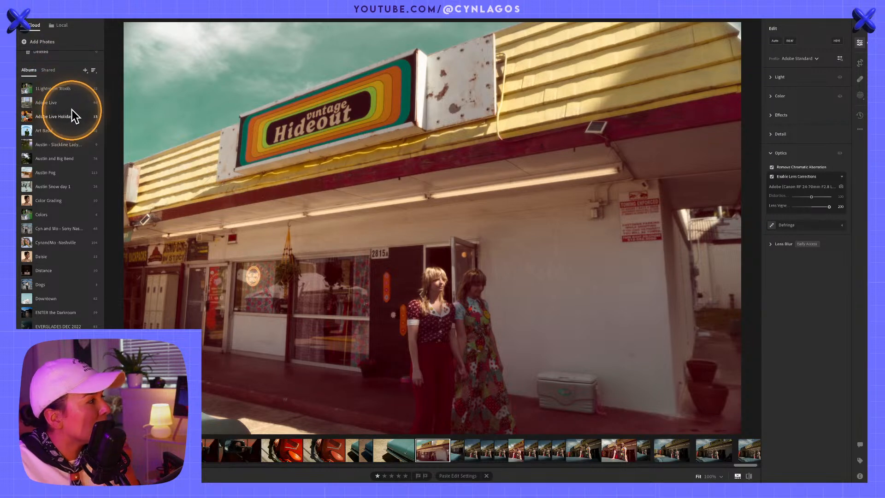
{"action": "scroll", "coordinate": [71, 84], "scroll_direction": "up", "scroll_amount": 5}
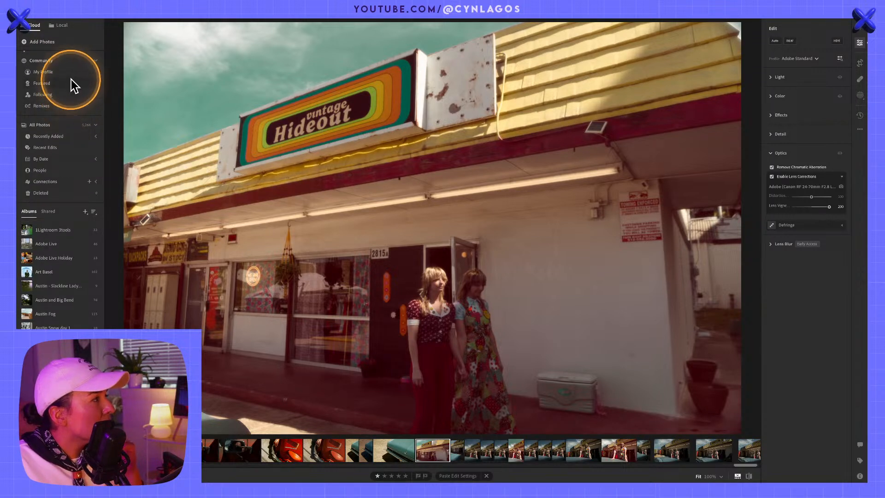
{"action": "scroll", "coordinate": [89, 281], "scroll_direction": "down", "scroll_amount": 10}
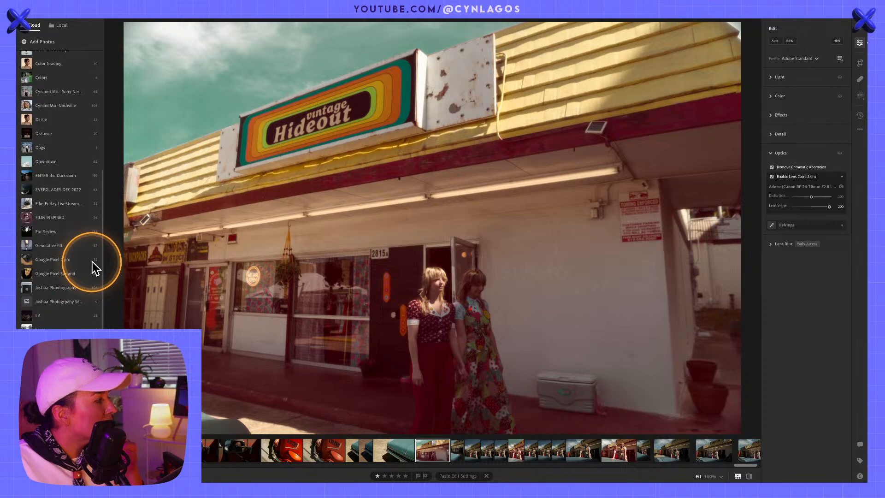
{"action": "scroll", "coordinate": [93, 262], "scroll_direction": "down", "scroll_amount": 10}
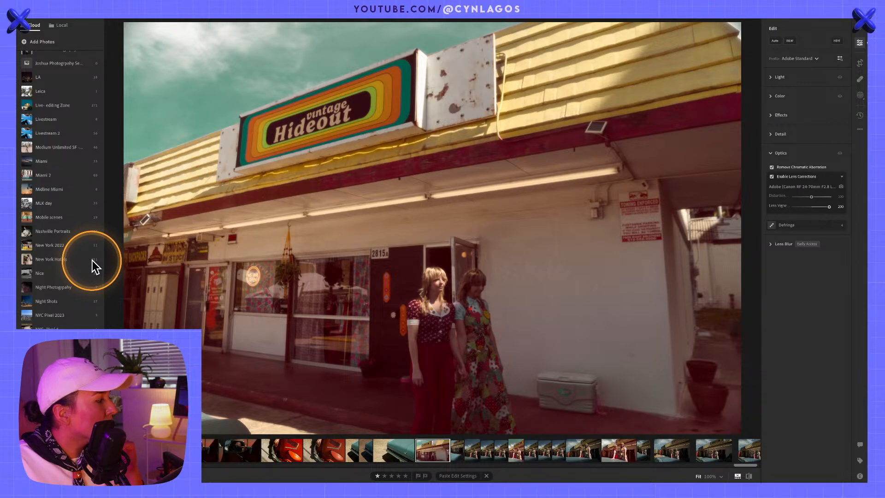
{"action": "scroll", "coordinate": [92, 261], "scroll_direction": "down", "scroll_amount": 3}
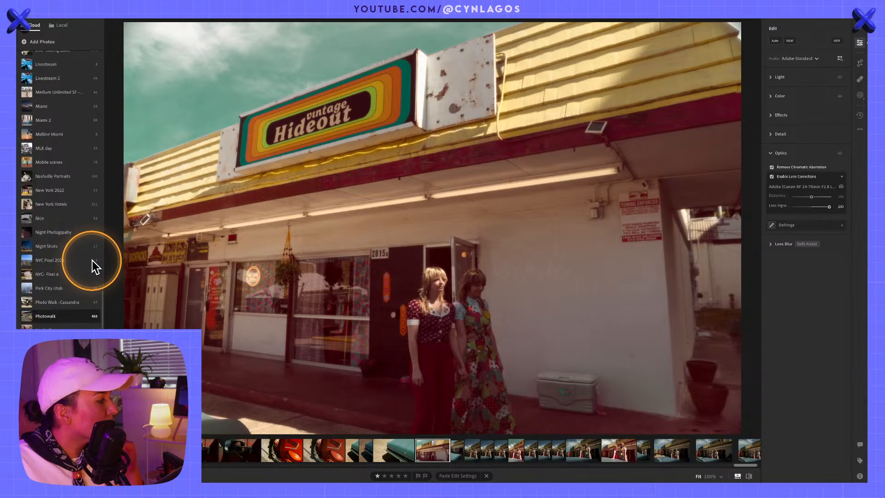
{"action": "left_click", "coordinate": [73, 316]}
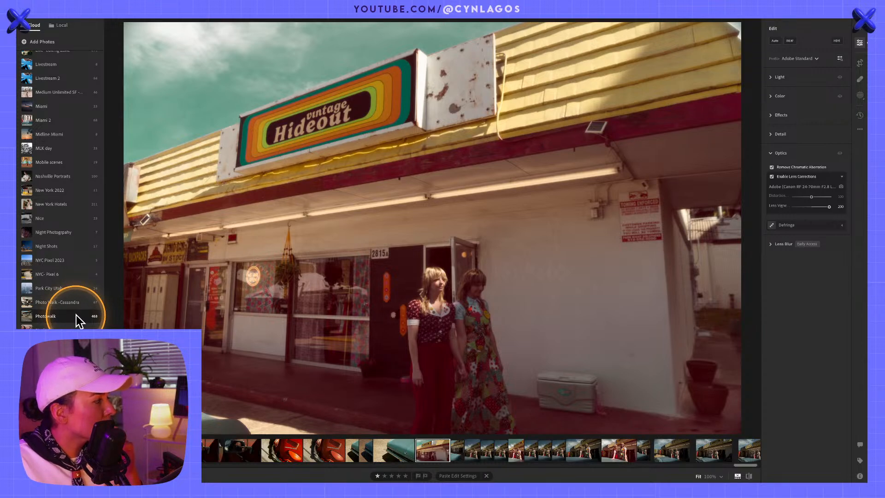
- View the edited landscape portrait of the two women and the unedited wide shot of them behind the car
{"action": "left_click", "coordinate": [682, 445]}
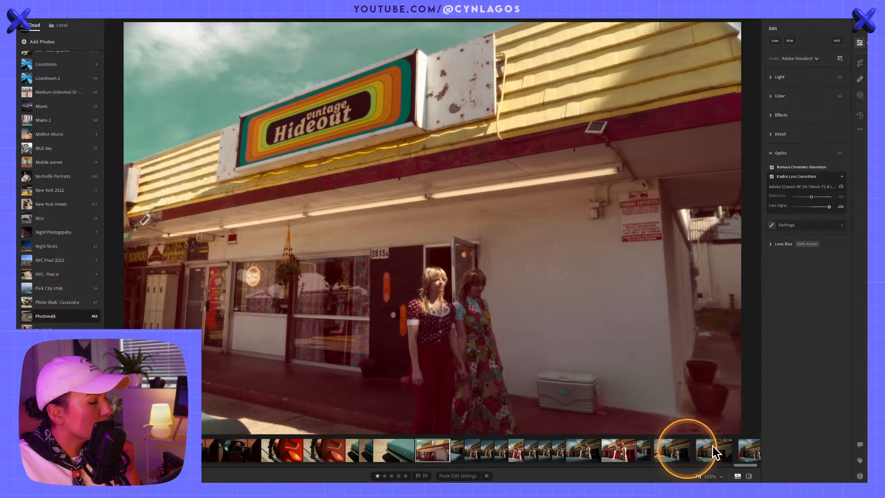
{"action": "left_click", "coordinate": [622, 459]}
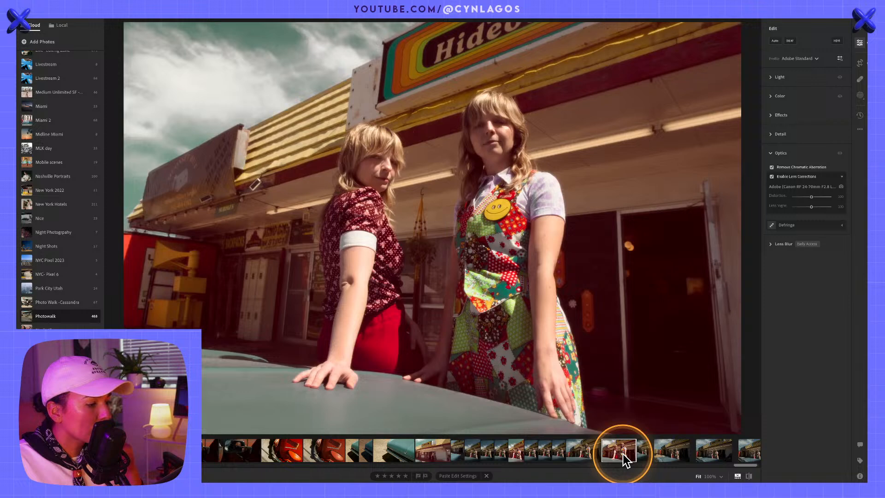
{"action": "left_click", "coordinate": [651, 454]}
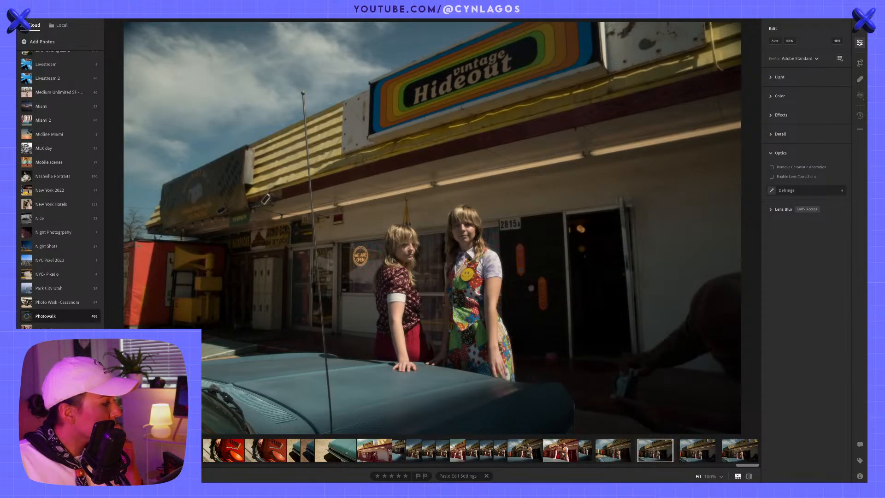
{"action": "scroll", "coordinate": [61, 189], "scroll_direction": "down", "scroll_amount": 2}
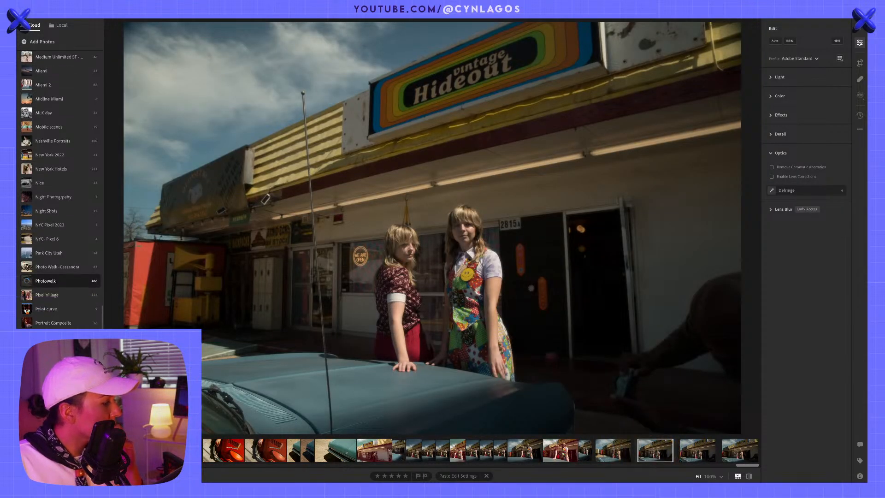
{"action": "right_click", "coordinate": [650, 447]}
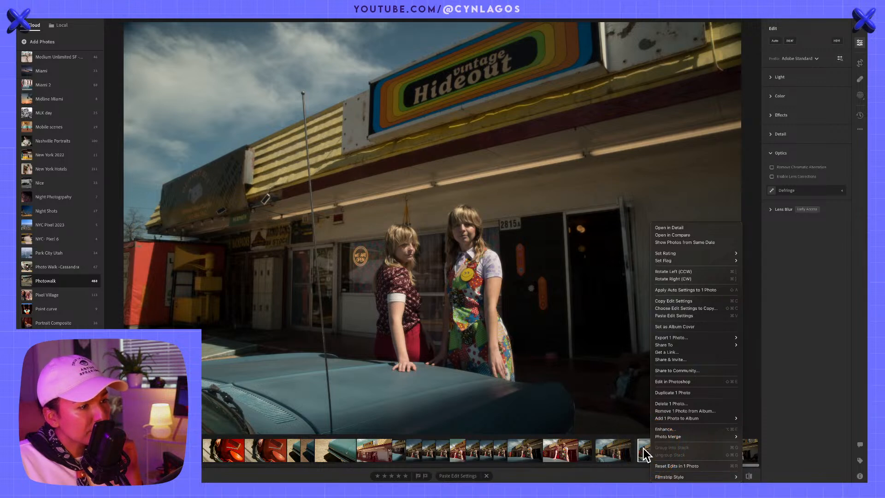
{"action": "left_click", "coordinate": [634, 446]}
{"action": "left_click", "coordinate": [392, 453]}
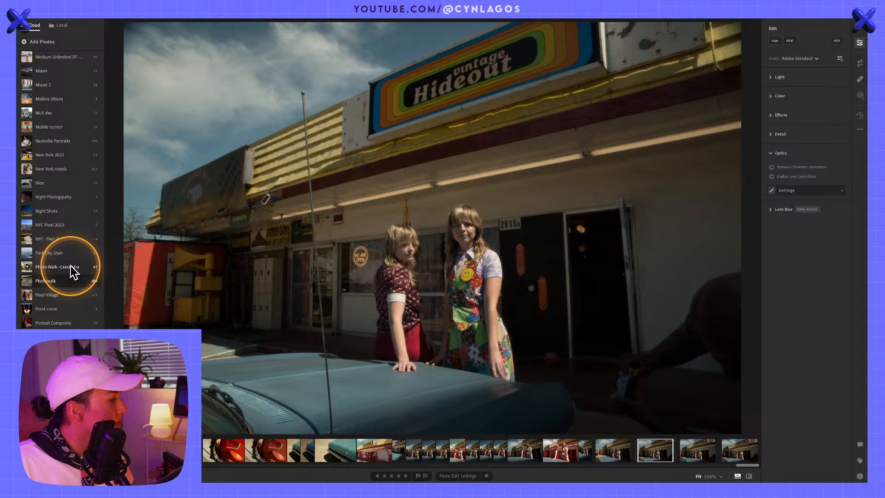
- Look back through the album list for another album to open
{"action": "scroll", "coordinate": [73, 272], "scroll_direction": "up", "scroll_amount": 4}
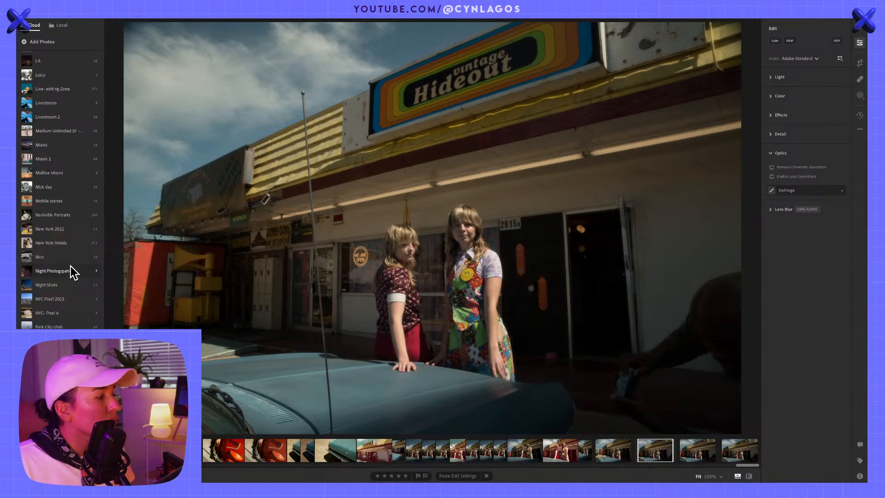
{"action": "scroll", "coordinate": [73, 271], "scroll_direction": "up", "scroll_amount": 20}
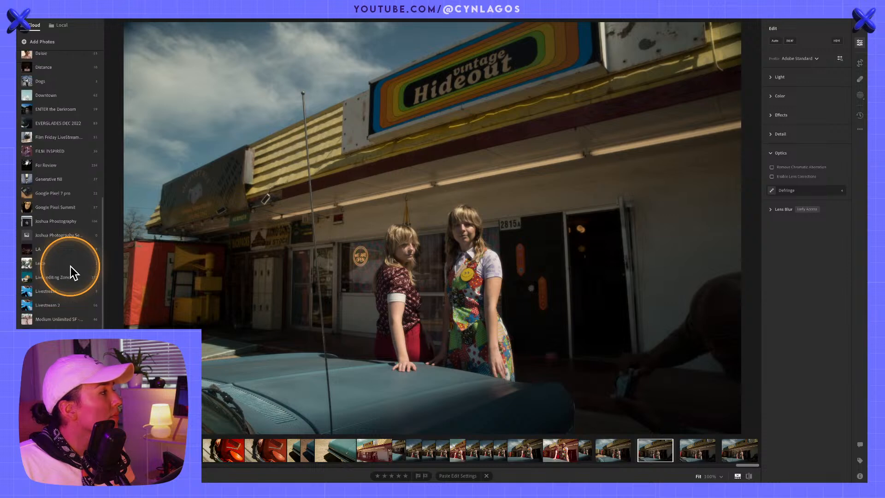
{"action": "scroll", "coordinate": [73, 271], "scroll_direction": "down", "scroll_amount": 12}
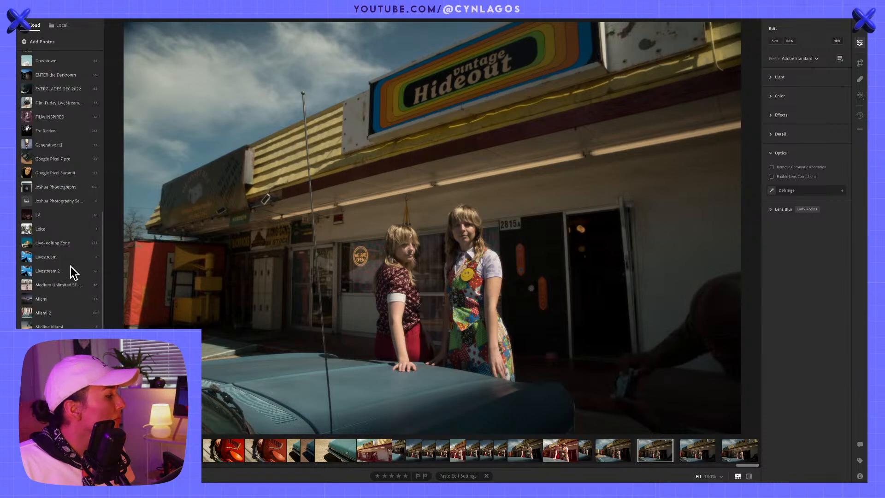
{"action": "scroll", "coordinate": [73, 272], "scroll_direction": "up", "scroll_amount": 20}
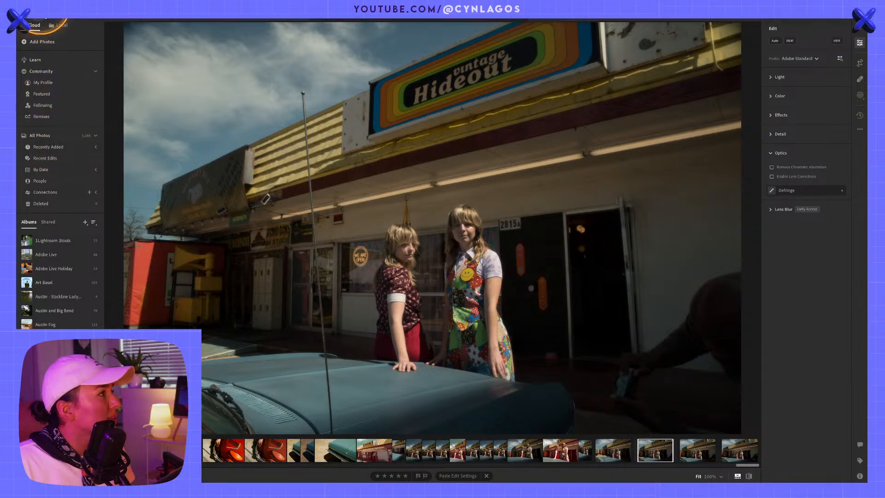
{"action": "double_click", "coordinate": [37, 17]}
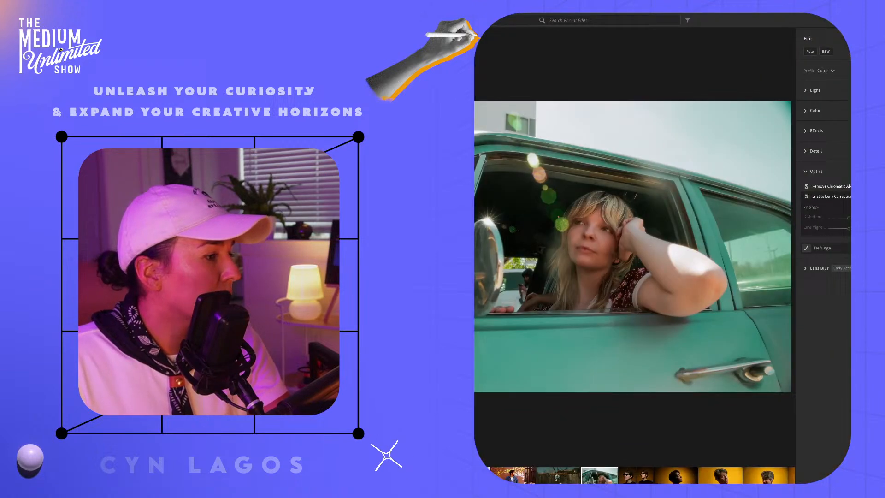
- Restore the Original version of the car-window portrait and expand the application window to full screen
{"action": "left_click", "coordinate": [845, 333]}
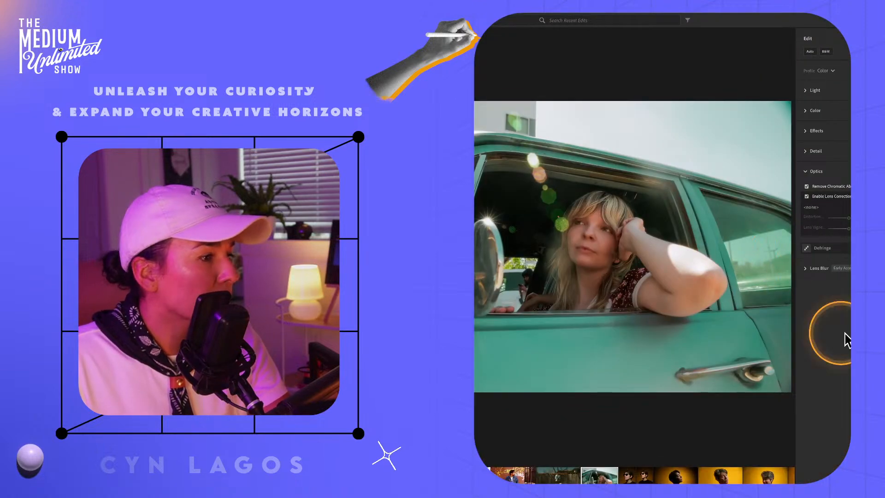
{"action": "left_click", "coordinate": [823, 90]}
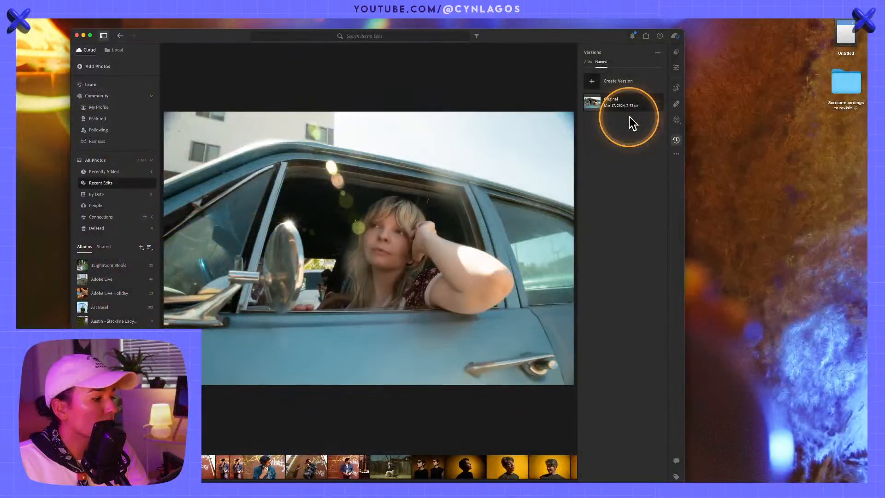
{"action": "left_click", "coordinate": [90, 35]}
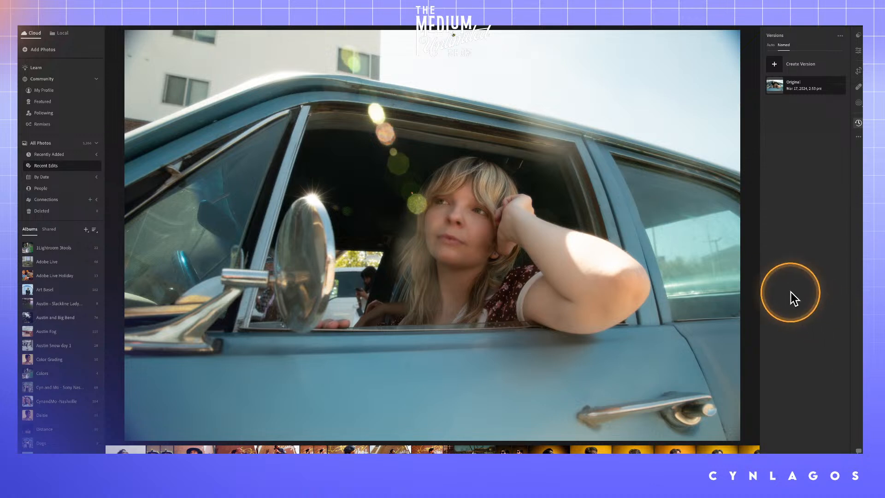
- Switch to the web browser and look through the site's YouTube section with the Portraits with Friends editing livestreams
{"action": "key", "text": "super+Tab"}
{"action": "key", "text": "Escape"}
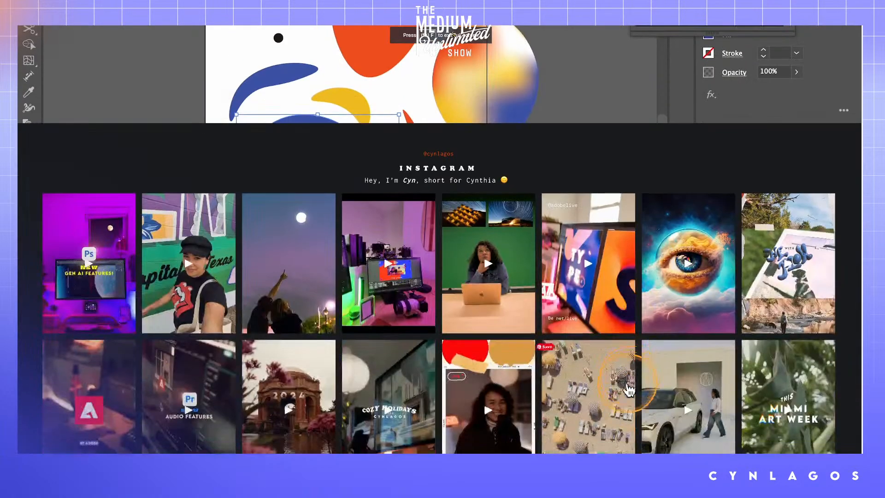
{"action": "scroll", "coordinate": [624, 385], "scroll_direction": "down", "scroll_amount": 10}
{"action": "scroll", "coordinate": [624, 386], "scroll_direction": "down", "scroll_amount": 1}
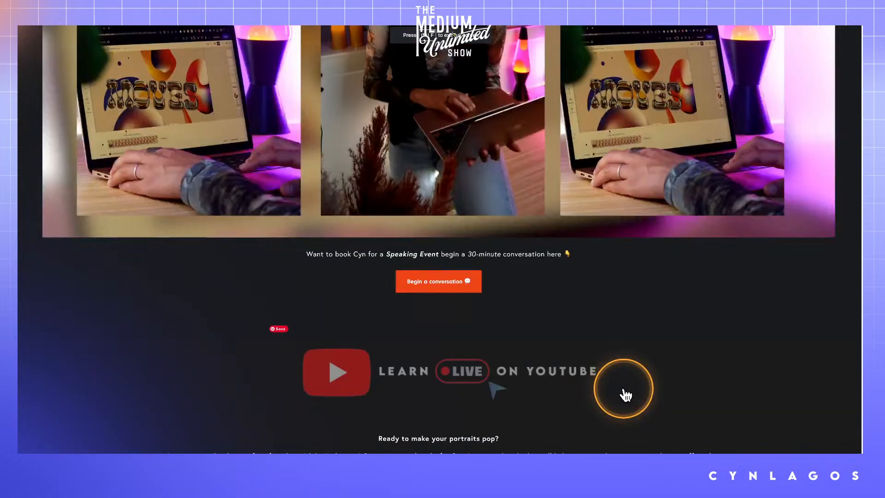
{"action": "scroll", "coordinate": [626, 395], "scroll_direction": "down", "scroll_amount": 10}
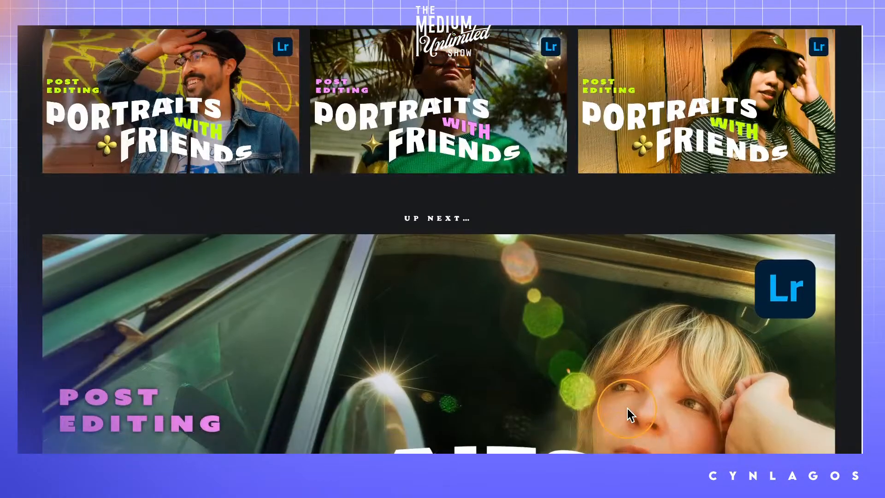
{"action": "scroll", "coordinate": [627, 409], "scroll_direction": "up", "scroll_amount": 4}
{"action": "scroll", "coordinate": [627, 408], "scroll_direction": "down", "scroll_amount": 3}
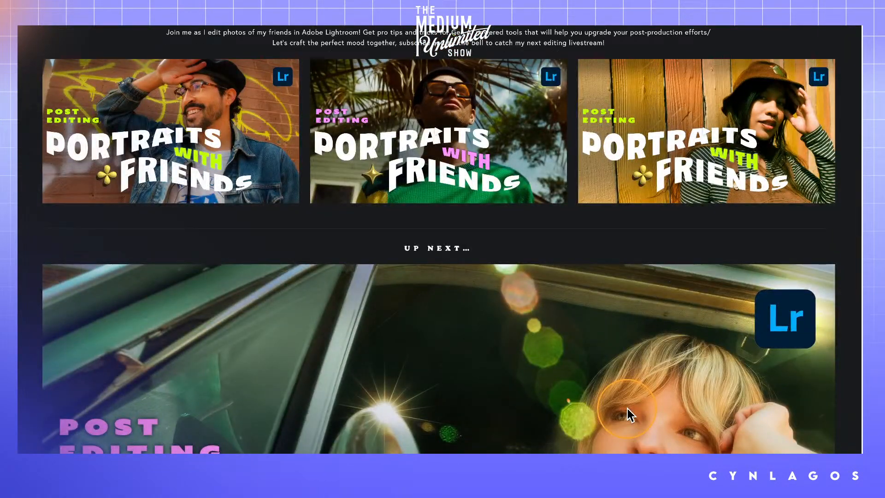
{"action": "scroll", "coordinate": [627, 408], "scroll_direction": "up", "scroll_amount": 4}
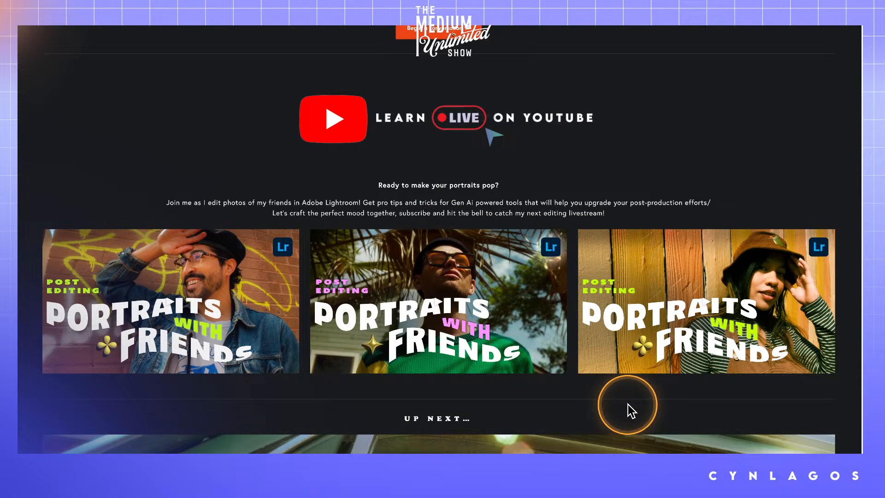
{"action": "scroll", "coordinate": [627, 406], "scroll_direction": "down", "scroll_amount": 2}
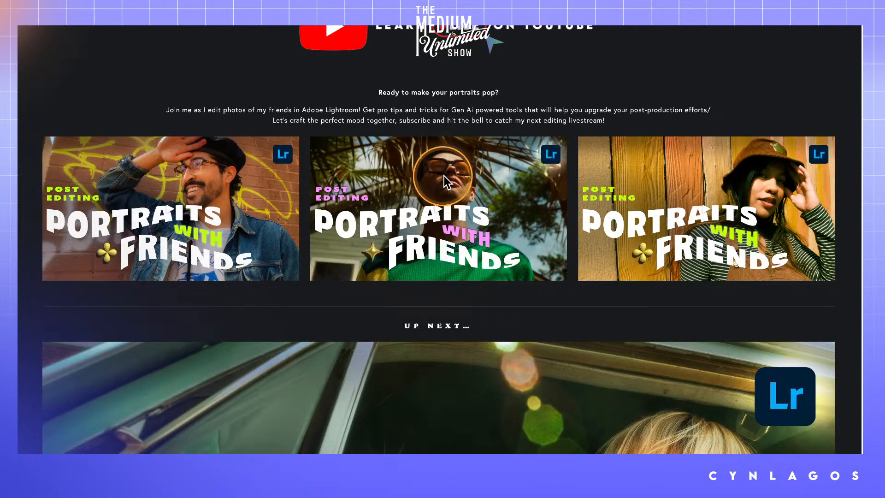
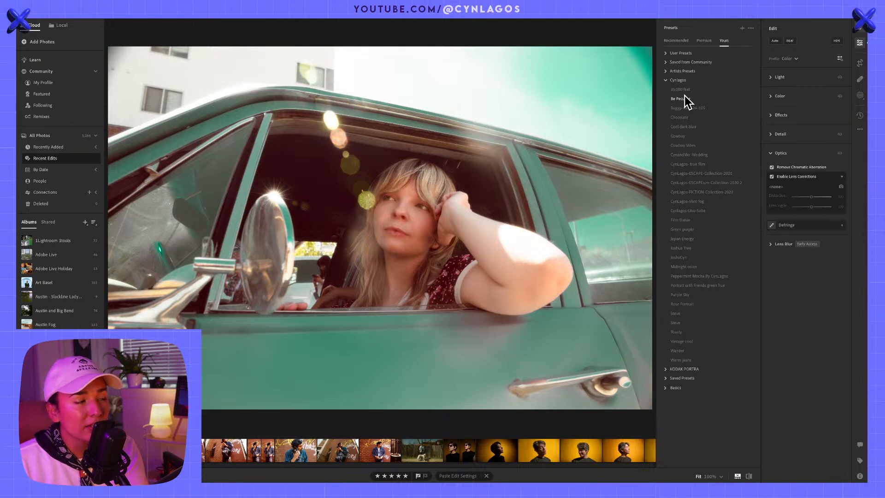
- Try the Be Peculiar preset on the car-window portrait and examine details such as the window background and side-mirror flare up close
{"action": "left_click", "coordinate": [682, 99]}
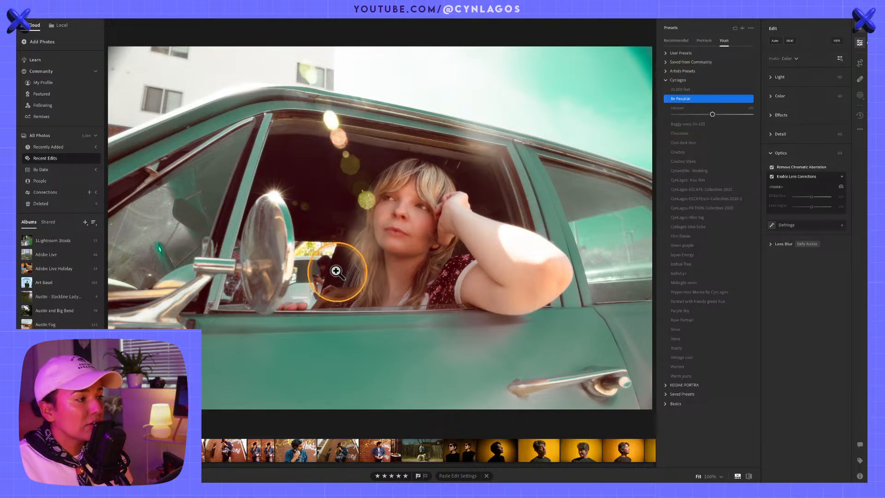
{"action": "key", "text": "alt"}
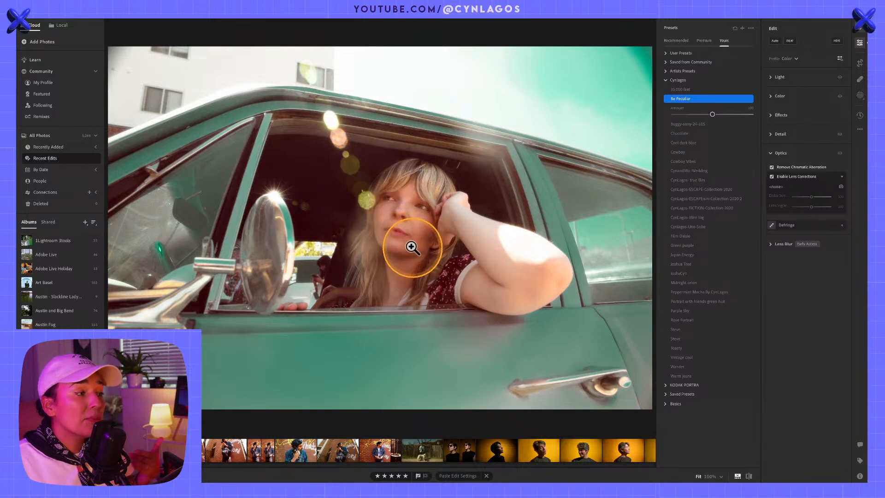
{"action": "key", "text": "alt"}
{"action": "scroll", "coordinate": [393, 241], "scroll_direction": "up", "scroll_amount": 3}
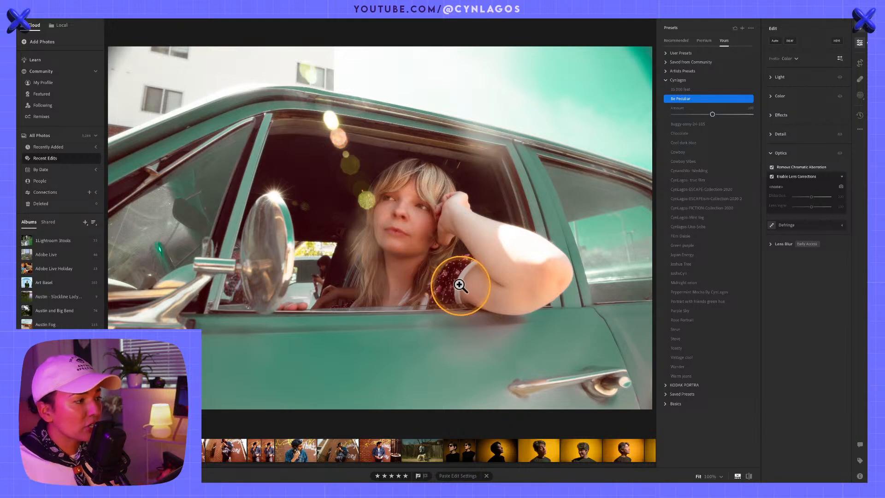
{"action": "key", "text": "alt"}
{"action": "scroll", "coordinate": [306, 262], "scroll_direction": "up", "scroll_amount": 2}
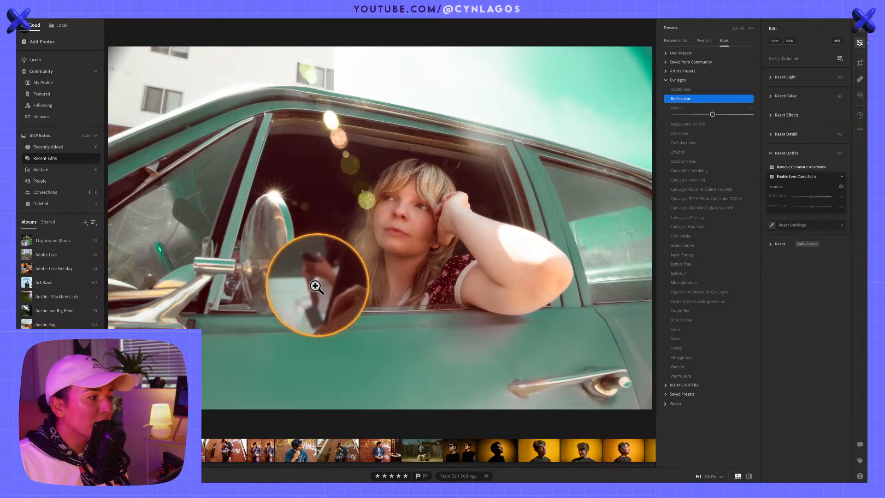
{"action": "scroll", "coordinate": [316, 287], "scroll_direction": "down", "scroll_amount": 2}
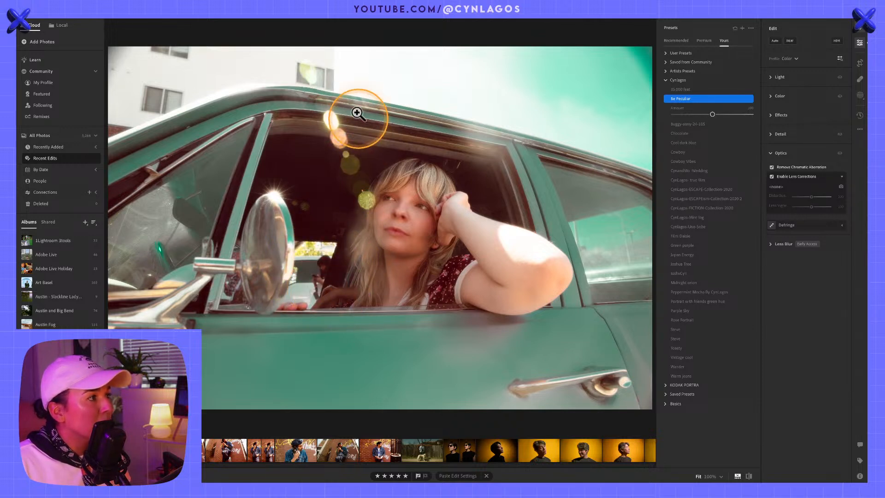
{"action": "key", "text": "alt"}
{"action": "scroll", "coordinate": [300, 54], "scroll_direction": "up", "scroll_amount": 2}
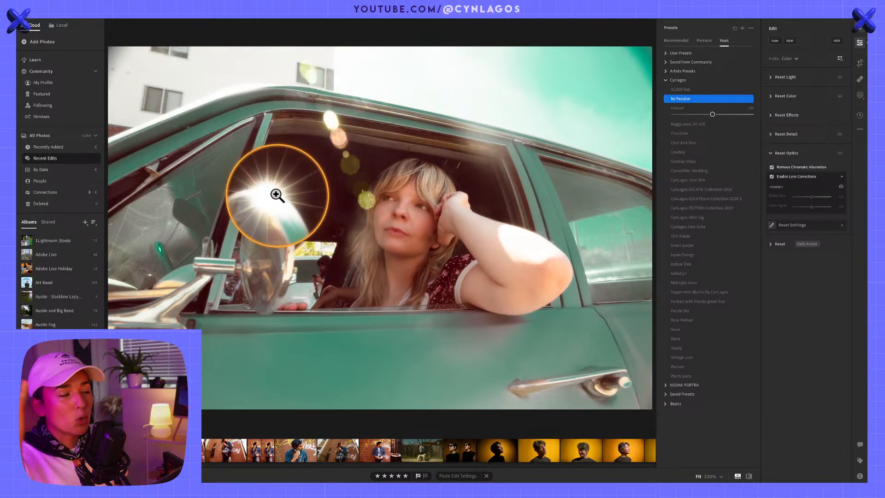
{"action": "key", "text": "alt"}
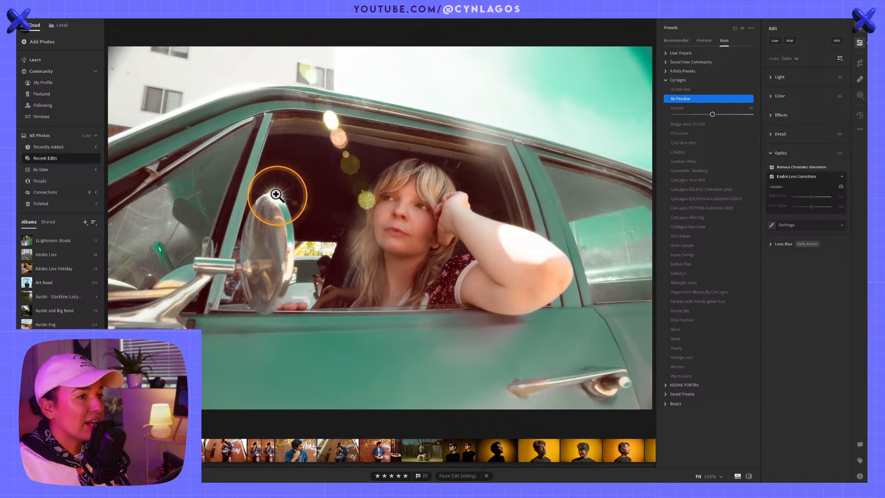
- Collapse the Cynlagos preset group and undo the Be Peculiar preset
{"action": "left_click", "coordinate": [685, 79]}
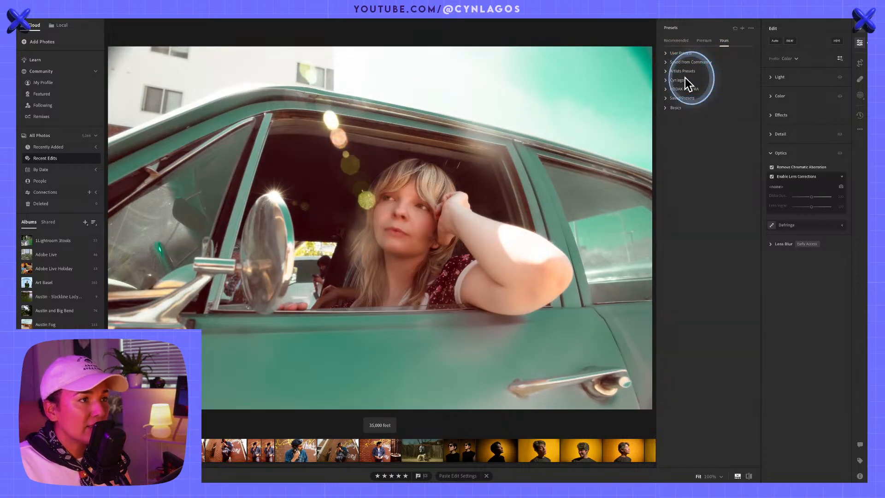
{"action": "key", "text": "ctrl+z"}
- Browse the recently edited photos in the filmstrip while keeping the car-window portrait open
{"action": "left_click", "coordinate": [469, 456]}
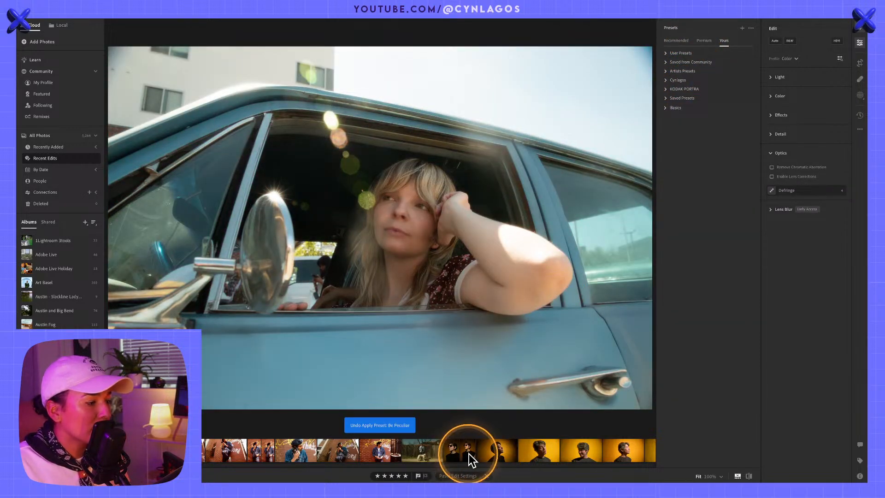
{"action": "scroll", "coordinate": [473, 453], "scroll_direction": "up", "scroll_amount": 3}
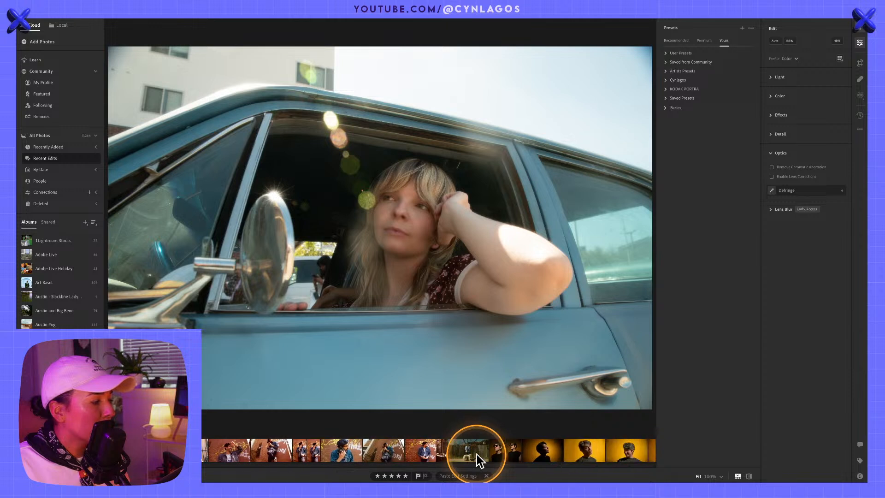
{"action": "scroll", "coordinate": [480, 456], "scroll_direction": "down", "scroll_amount": 2}
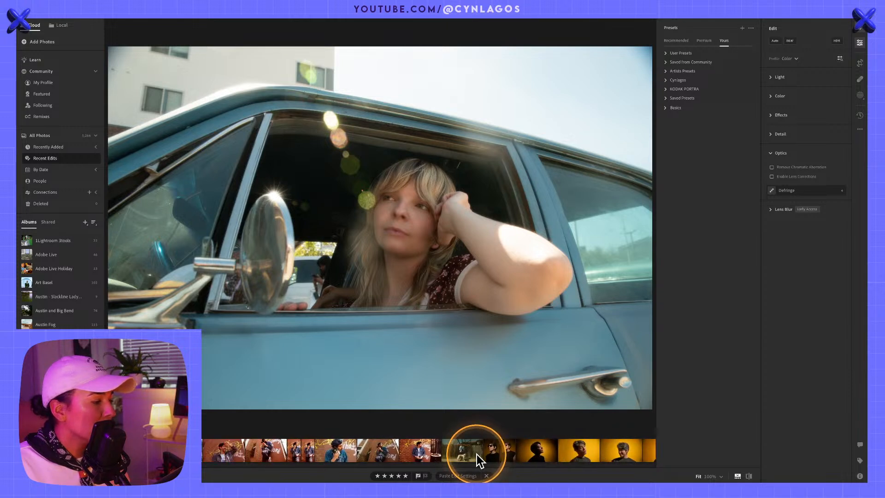
{"action": "scroll", "coordinate": [479, 460], "scroll_direction": "down", "scroll_amount": 10}
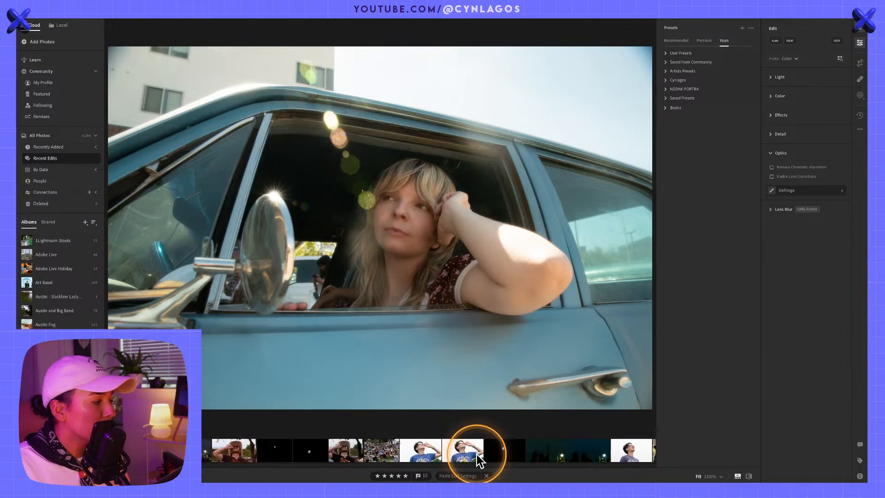
{"action": "scroll", "coordinate": [479, 459], "scroll_direction": "down", "scroll_amount": 10}
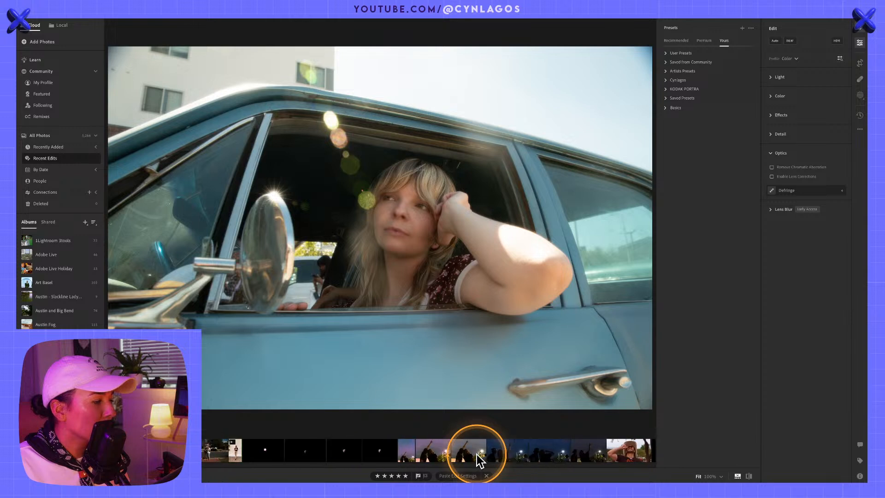
{"action": "scroll", "coordinate": [479, 460], "scroll_direction": "down", "scroll_amount": 5}
{"action": "scroll", "coordinate": [477, 460], "scroll_direction": "up", "scroll_amount": 5}
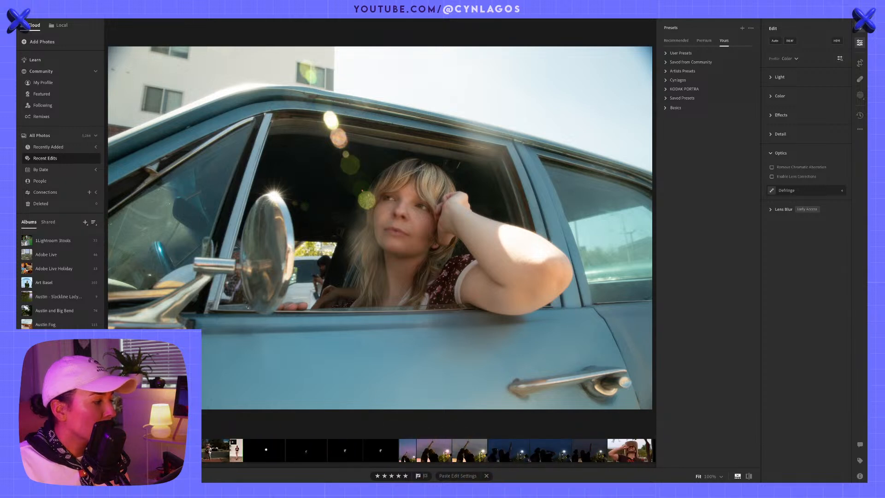
{"action": "scroll", "coordinate": [203, 445], "scroll_direction": "down", "scroll_amount": 10}
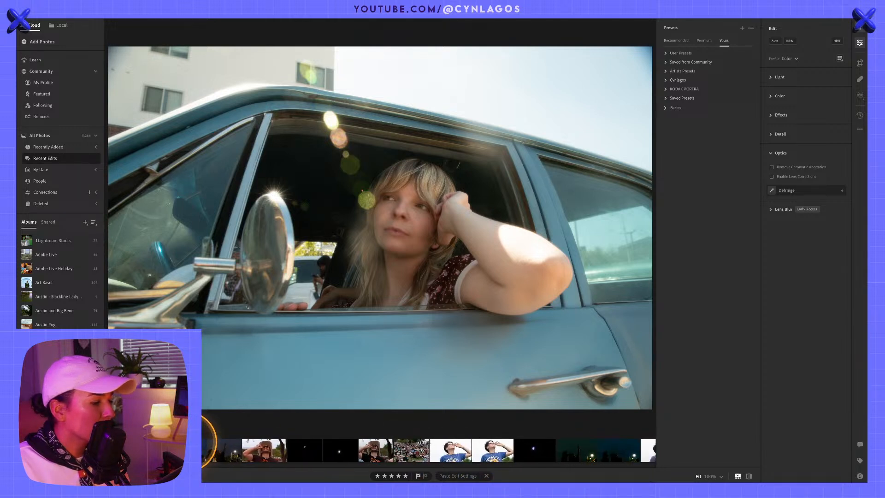
{"action": "scroll", "coordinate": [486, 449], "scroll_direction": "down", "scroll_amount": 6}
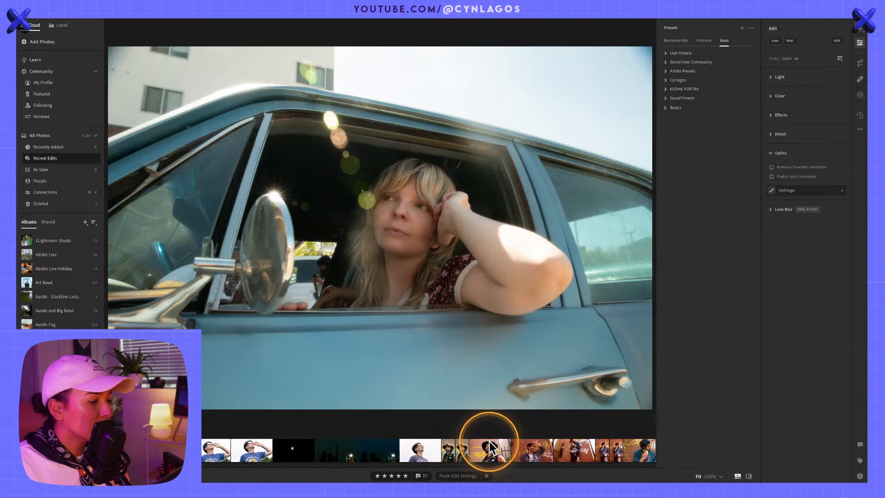
{"action": "scroll", "coordinate": [490, 446], "scroll_direction": "down", "scroll_amount": 3}
{"action": "scroll", "coordinate": [498, 456], "scroll_direction": "down", "scroll_amount": 6}
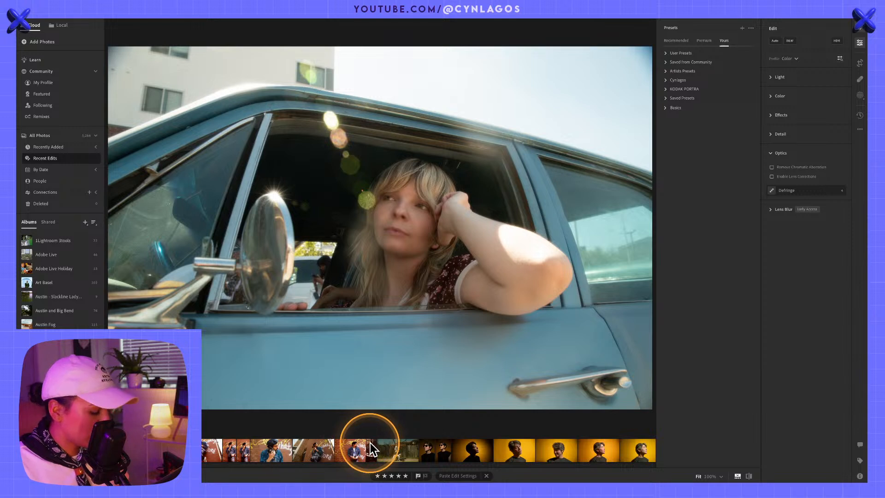
- Send the car-window portrait from Lightroom to Photoshop for editing
{"action": "right_click", "coordinate": [381, 392]}
{"action": "right_click", "coordinate": [378, 385]}
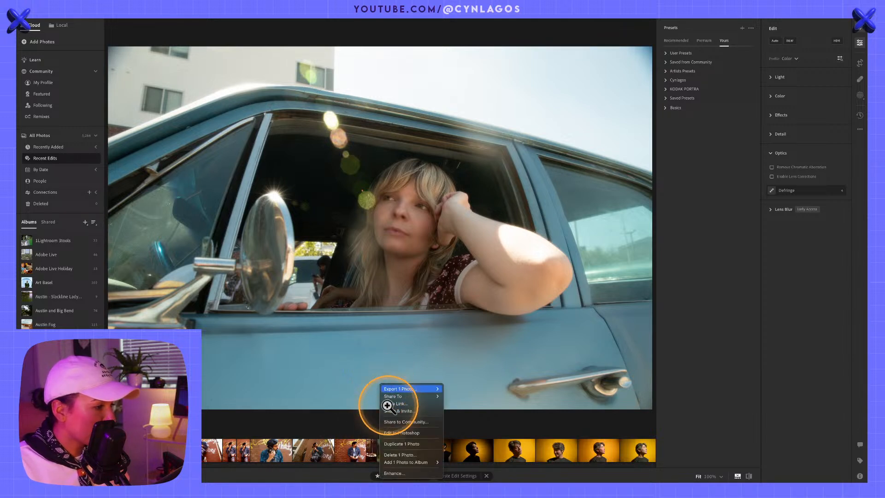
{"action": "left_click", "coordinate": [397, 432]}
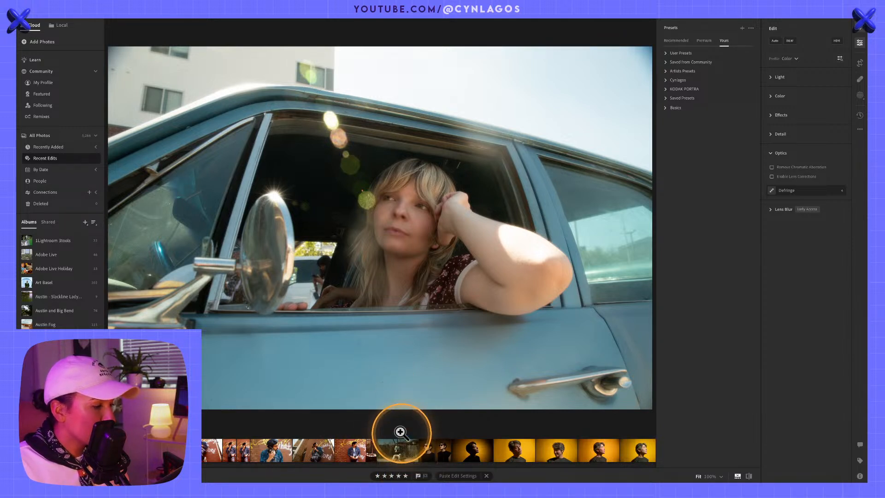
{"action": "mouse_move", "coordinate": [550, 479]}
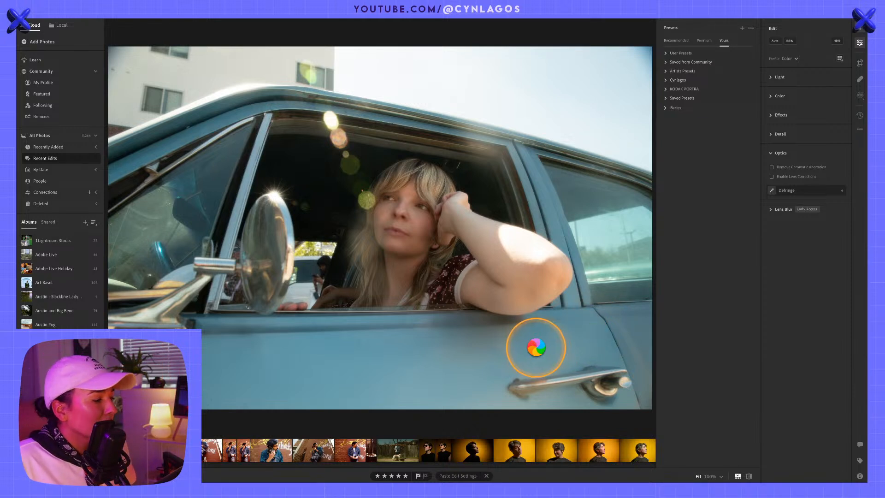
- Switch to Photoshop, take the Lightroom window out of full screen and minimize it, and enlarge the Photoshop window to fill the screen
{"action": "key", "text": "super+Tab"}
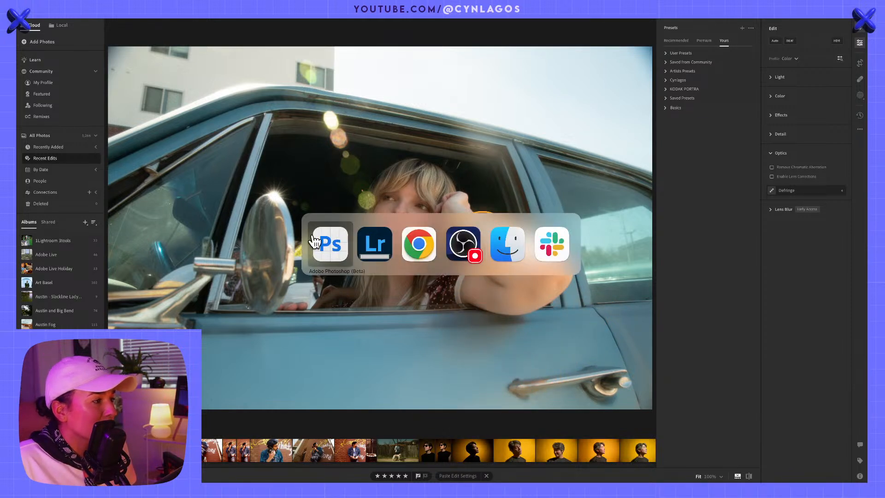
{"action": "left_click", "coordinate": [333, 250]}
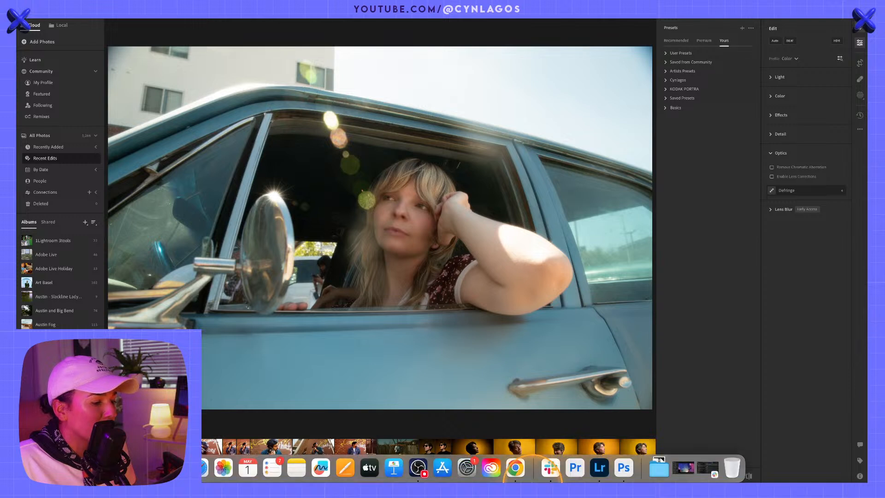
{"action": "left_click", "coordinate": [576, 471]}
{"action": "left_click", "coordinate": [624, 469]}
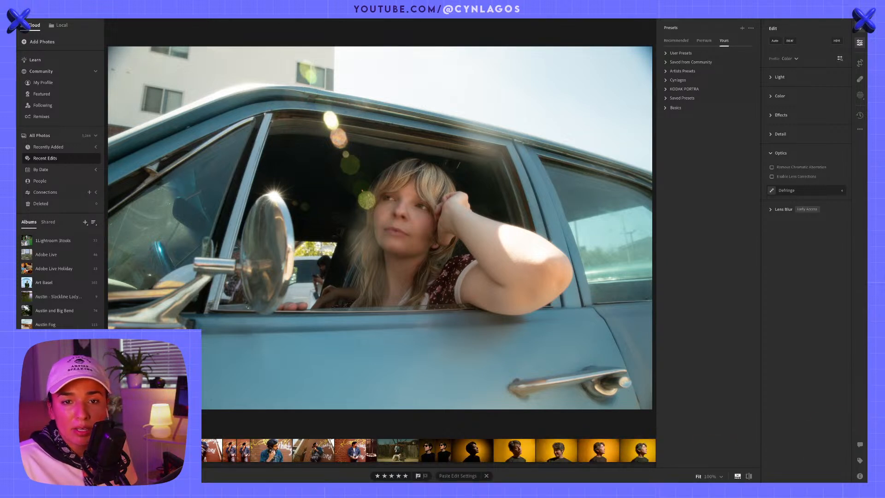
{"action": "left_click", "coordinate": [409, 58]}
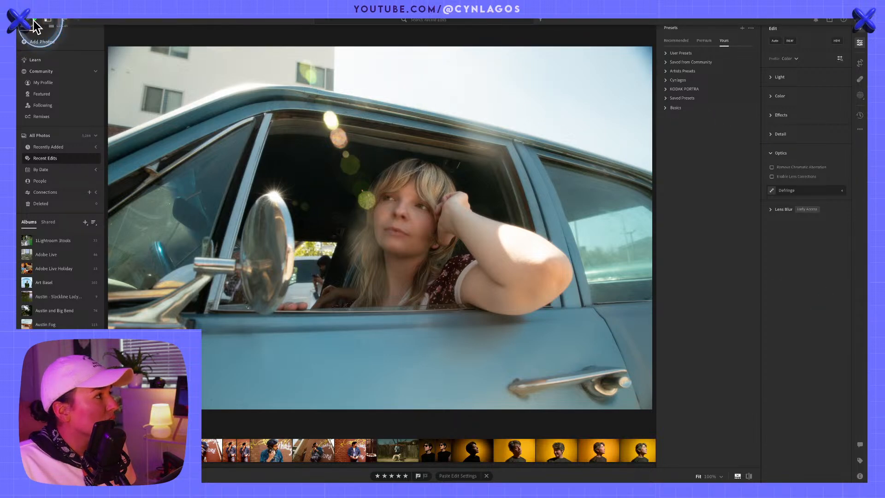
{"action": "left_click", "coordinate": [35, 20]}
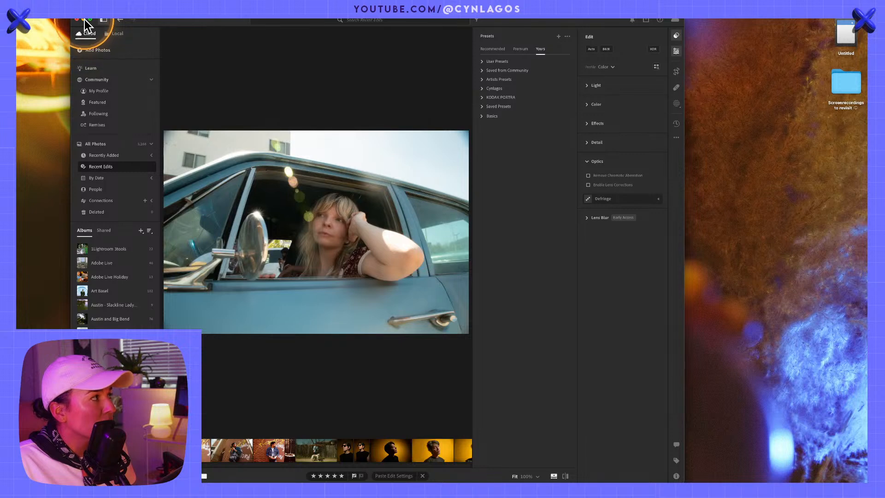
{"action": "left_click", "coordinate": [83, 20]}
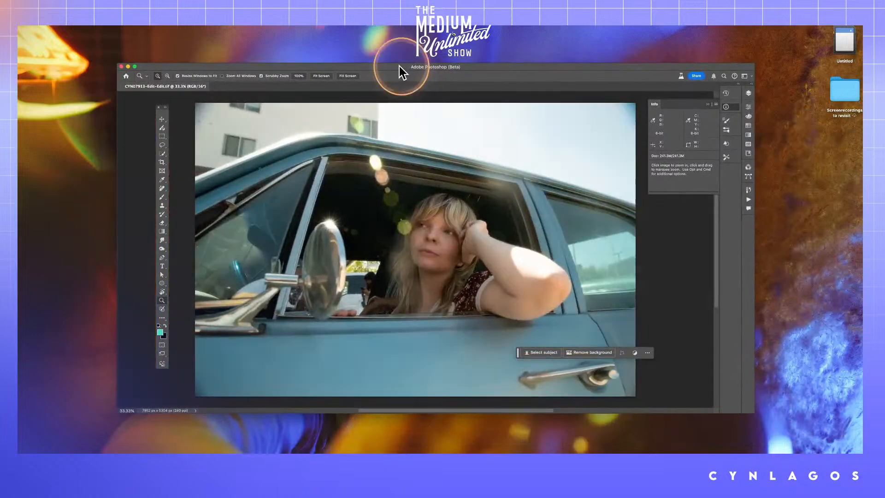
{"action": "left_click", "coordinate": [134, 67]}
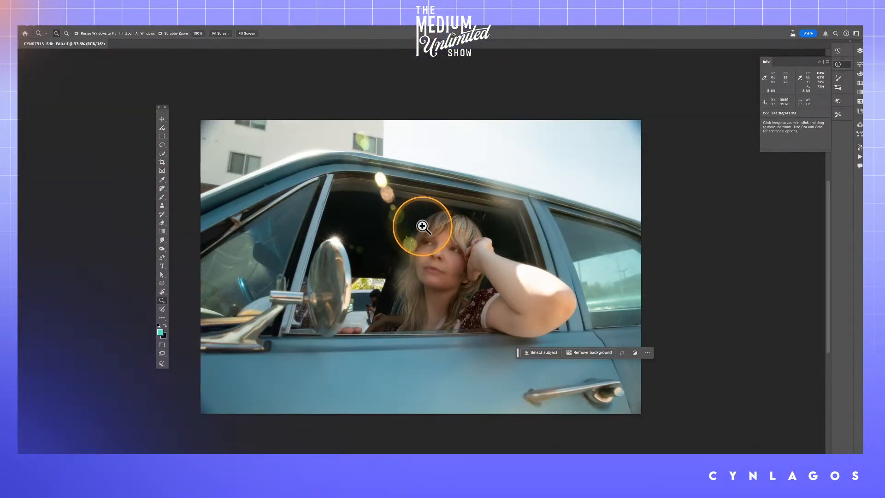
- Lasso a loose selection around the background person holding a phone, seen through the car window beside the side mirror
{"action": "left_click", "coordinate": [375, 305]}
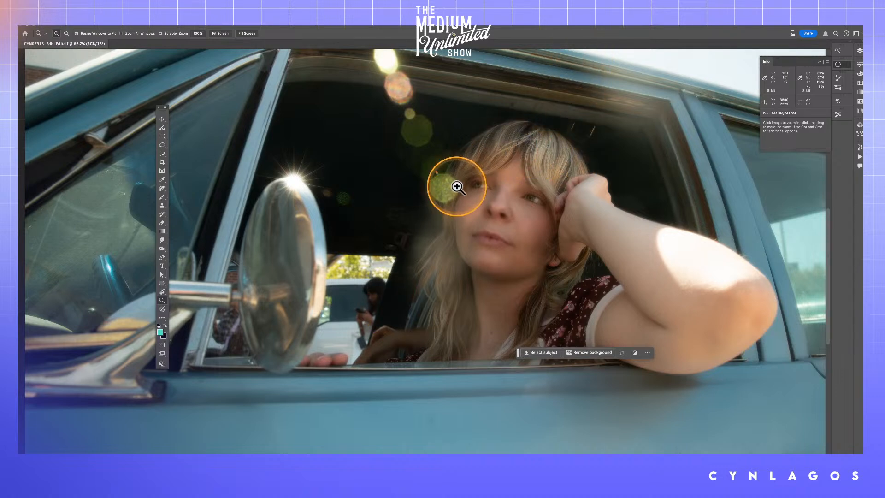
{"action": "left_click", "coordinate": [376, 304]}
{"action": "left_click", "coordinate": [376, 307]}
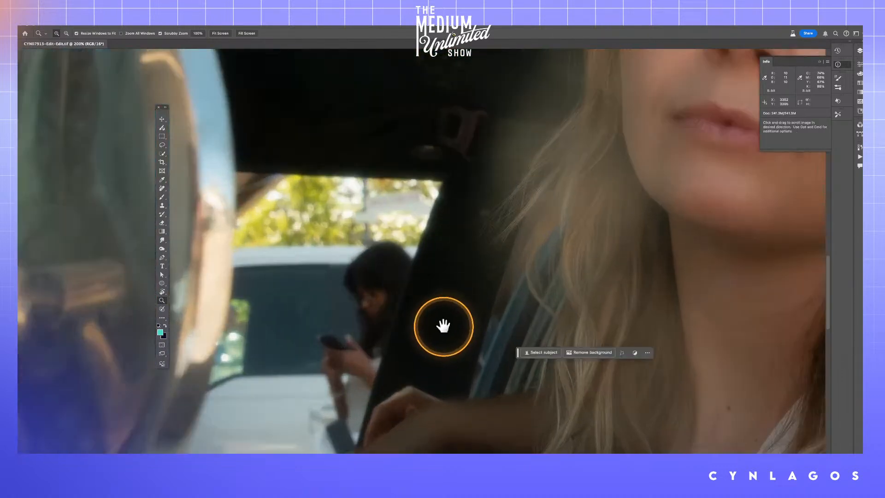
{"action": "left_click_drag", "start_coordinate": [438, 326], "coordinate": [540, 237]}
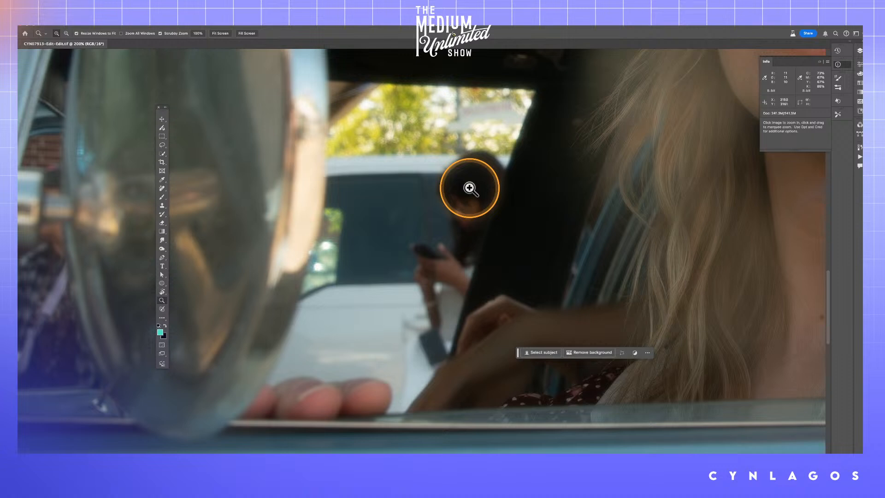
{"action": "left_click", "coordinate": [162, 145]}
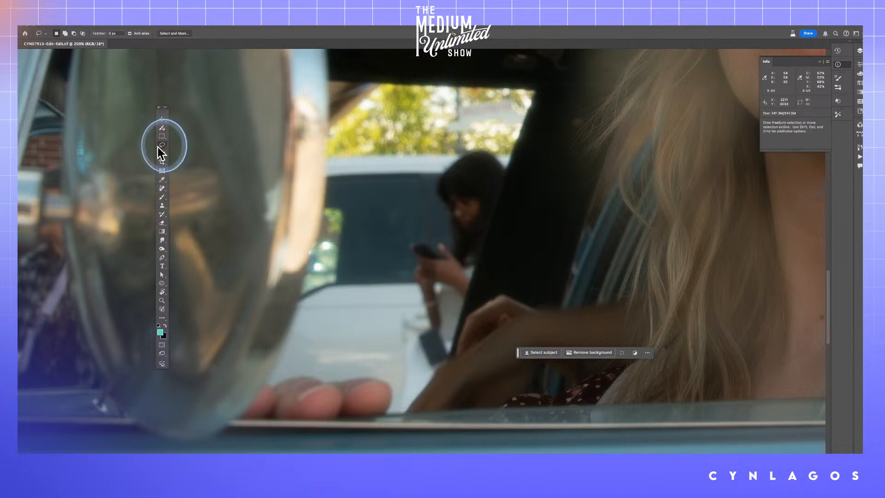
{"action": "mouse_move", "coordinate": [515, 159]}
{"action": "left_mouse_down"}
{"action": "mouse_move", "coordinate": [442, 143]}
{"action": "mouse_move", "coordinate": [414, 167]}
{"action": "mouse_move", "coordinate": [384, 229]}
{"action": "mouse_move", "coordinate": [392, 345]}
{"action": "left_mouse_up"}
{"action": "mouse_move", "coordinate": [423, 383]}
{"action": "left_mouse_down"}
{"action": "mouse_move", "coordinate": [440, 377]}
{"action": "mouse_move", "coordinate": [453, 350]}
{"action": "mouse_move", "coordinate": [454, 322]}
{"action": "mouse_move", "coordinate": [502, 225]}
{"action": "mouse_move", "coordinate": [515, 157]}
{"action": "left_mouse_up"}
{"action": "left_click", "coordinate": [455, 325]}
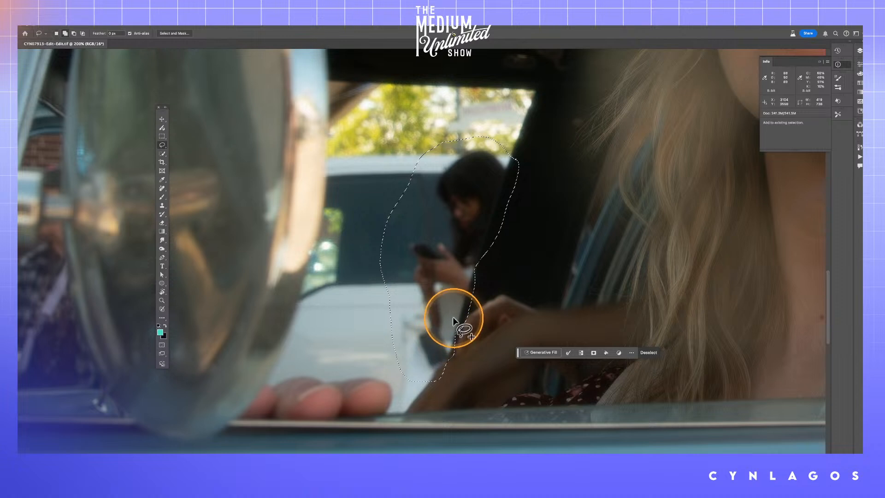
{"action": "left_click", "coordinate": [460, 339]}
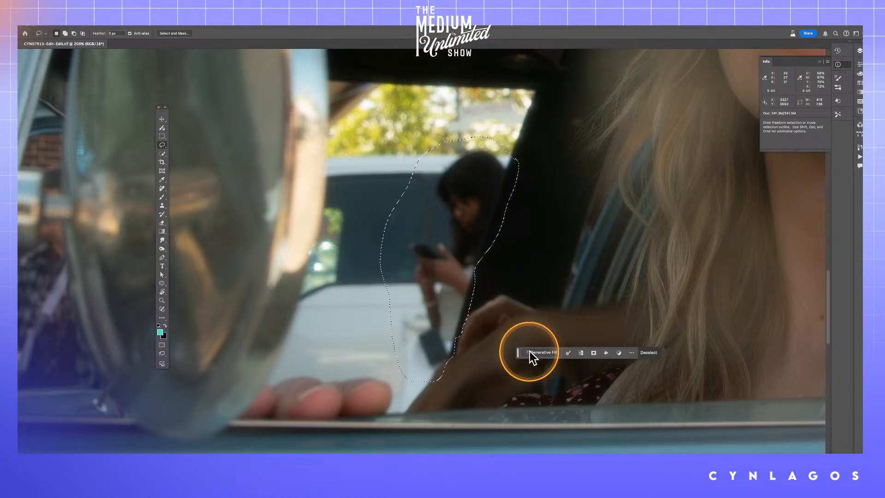
- Run Generative Fill on the selected background person with the prompt "remove"
{"action": "left_click_drag", "start_coordinate": [518, 352], "coordinate": [421, 225]}
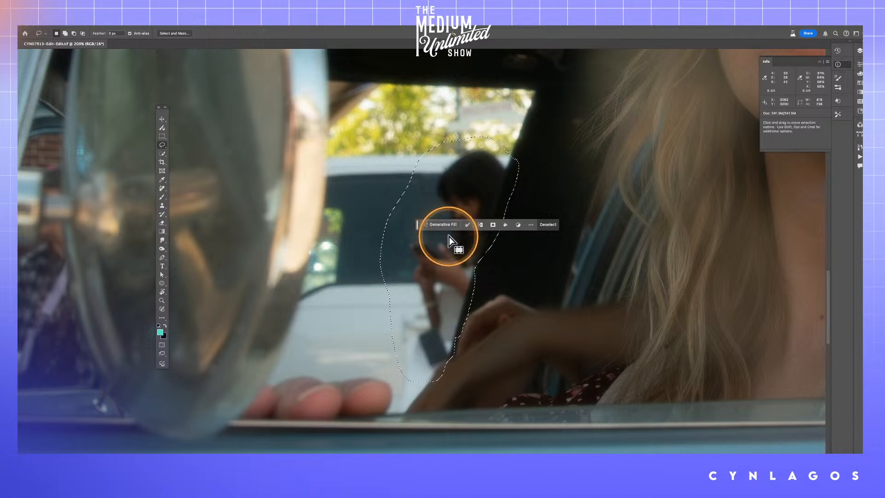
{"action": "left_click", "coordinate": [446, 224]}
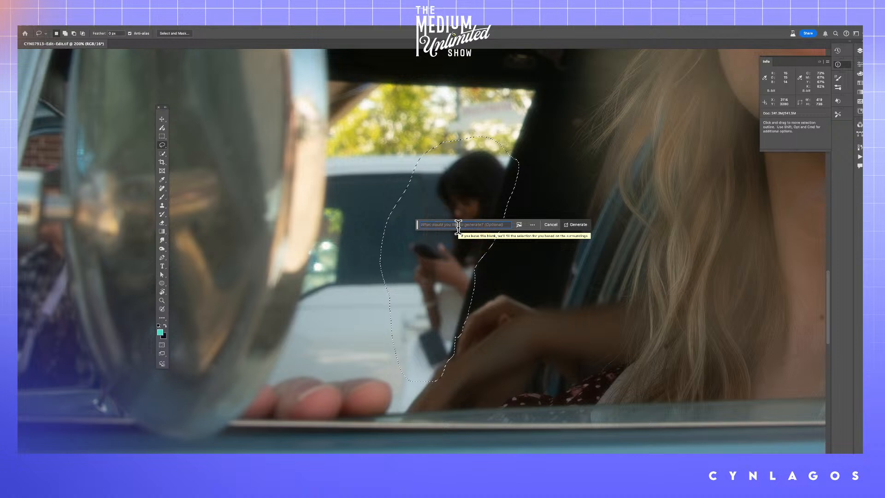
{"action": "type", "text": "remove"}
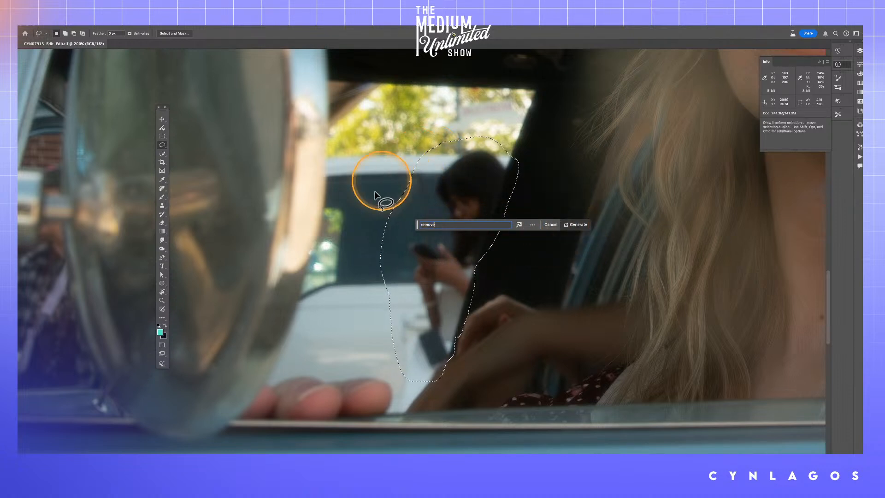
{"action": "mouse_move", "coordinate": [522, 291]}
{"action": "left_mouse_down"}
{"action": "mouse_move", "coordinate": [465, 366]}
{"action": "mouse_move", "coordinate": [437, 377]}
{"action": "left_mouse_up"}
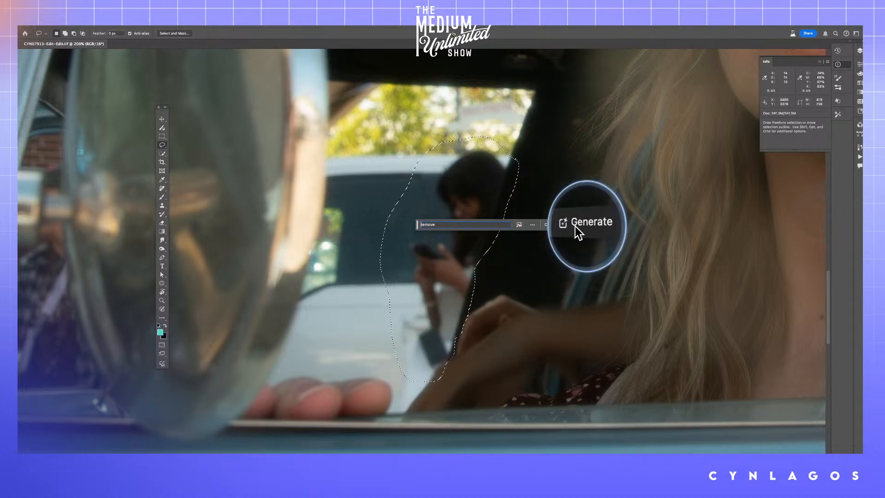
{"action": "left_click", "coordinate": [576, 225]}
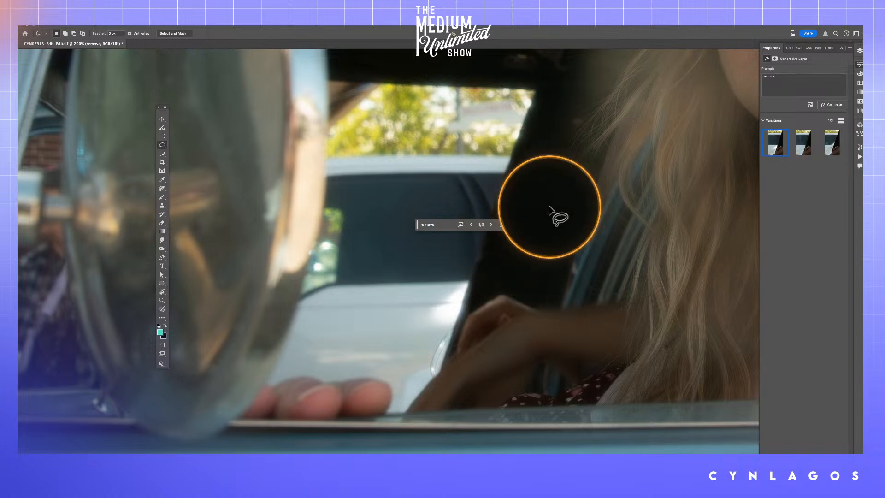
- Check the generated fill behind the side mirror up close and switch through its variations to the third one
{"action": "key", "text": "z"}
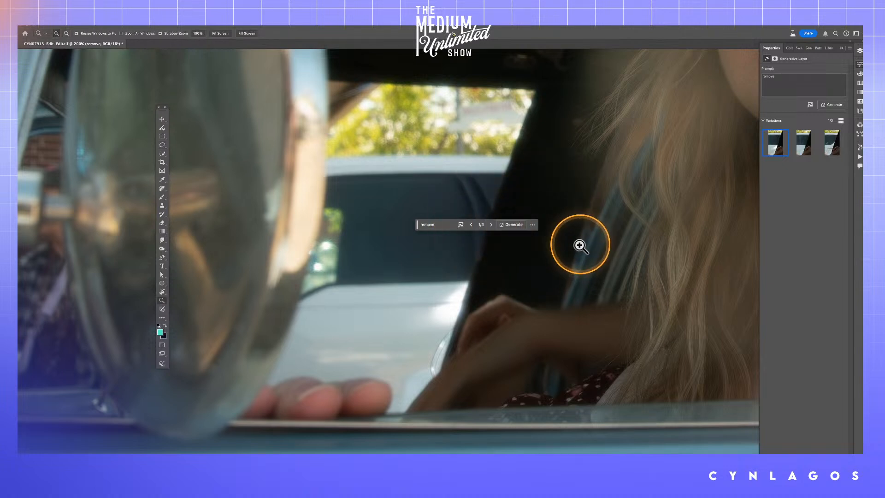
{"action": "left_click", "coordinate": [542, 258], "text": "alt"}
{"action": "left_click_drag", "start_coordinate": [656, 272], "coordinate": [687, 347]}
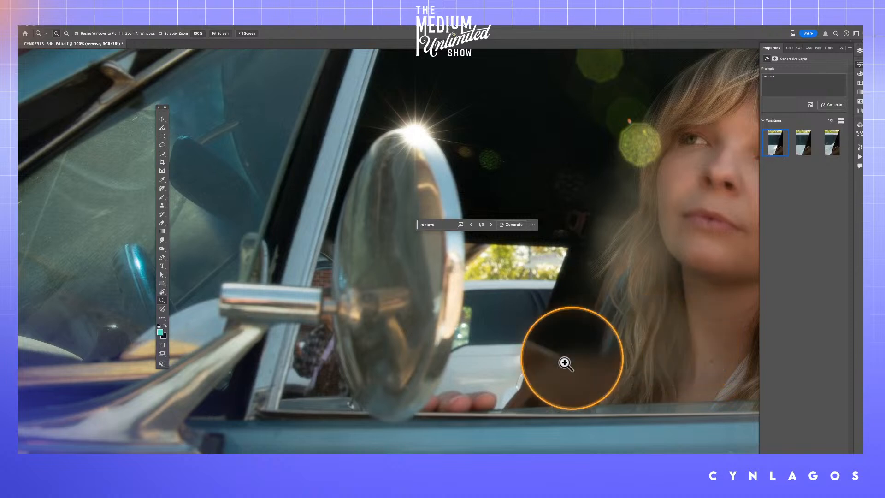
{"action": "left_click", "coordinate": [495, 373]}
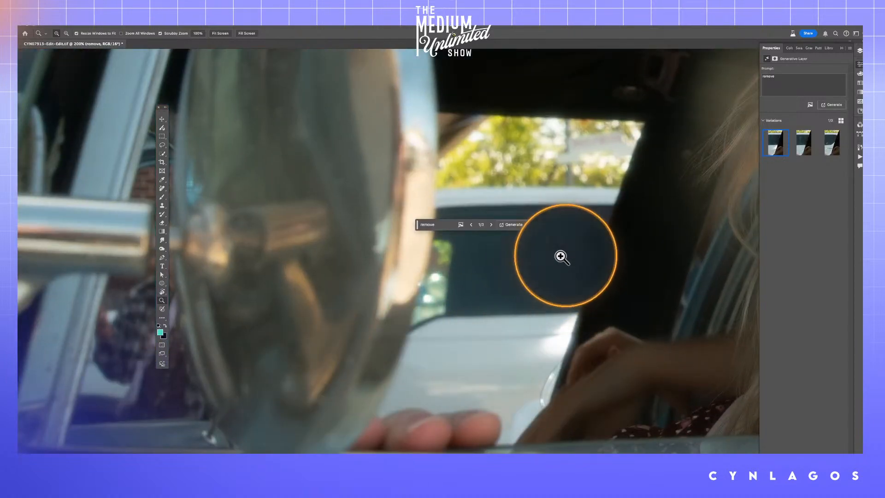
{"action": "left_click", "coordinate": [800, 146]}
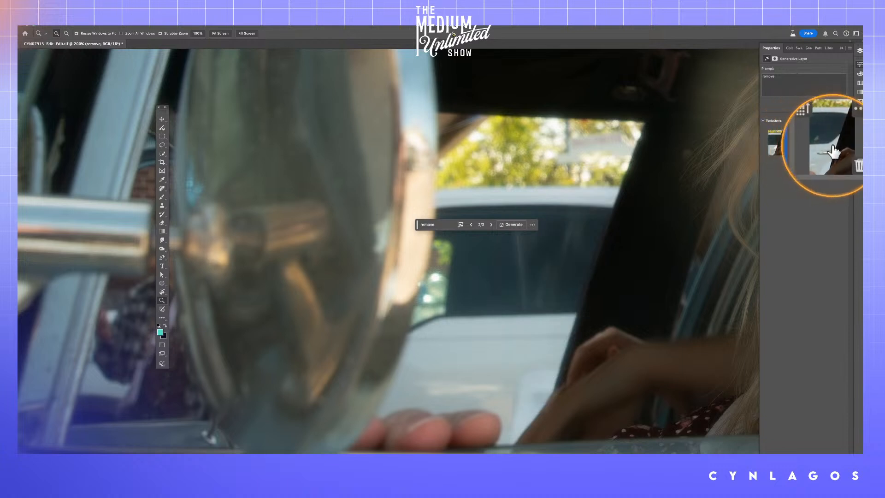
{"action": "left_click", "coordinate": [832, 147]}
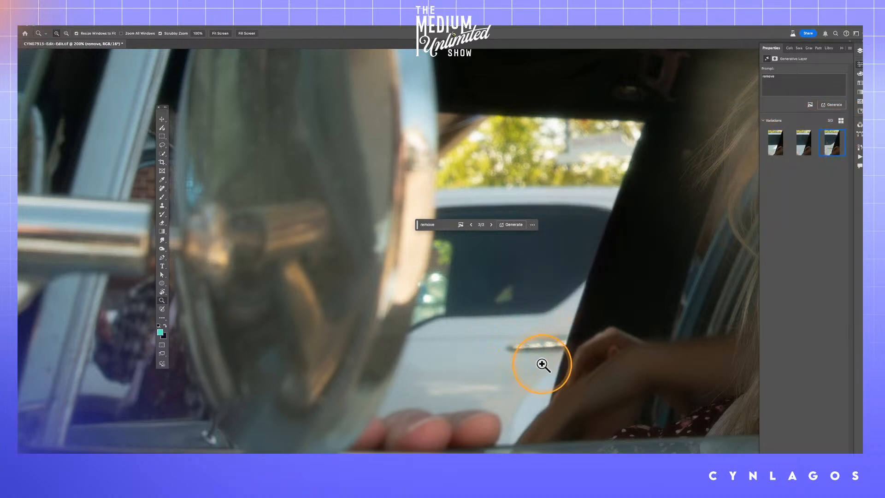
- Compare all three generated variations again within the wider portrait, ending on the third one
{"action": "key", "text": "alt"}
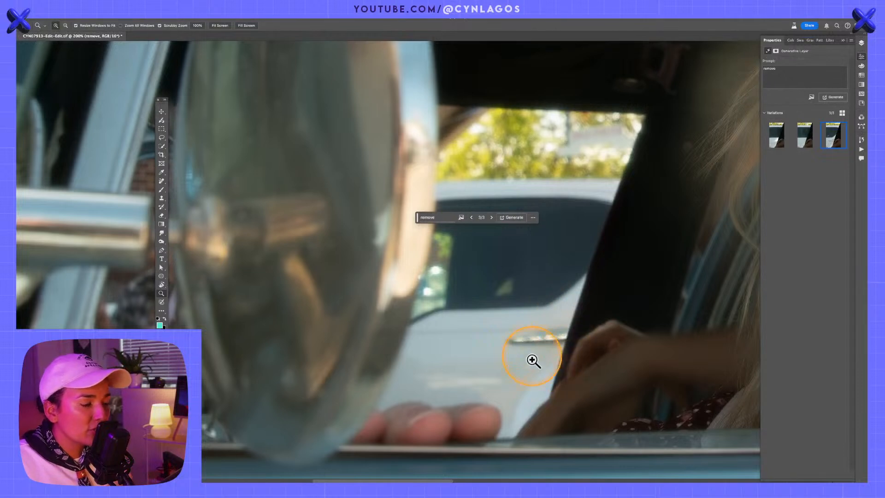
{"action": "left_click", "coordinate": [573, 304], "text": "alt"}
{"action": "left_click", "coordinate": [573, 304], "text": "alt"}
{"action": "left_click_drag", "start_coordinate": [679, 296], "coordinate": [580, 339]}
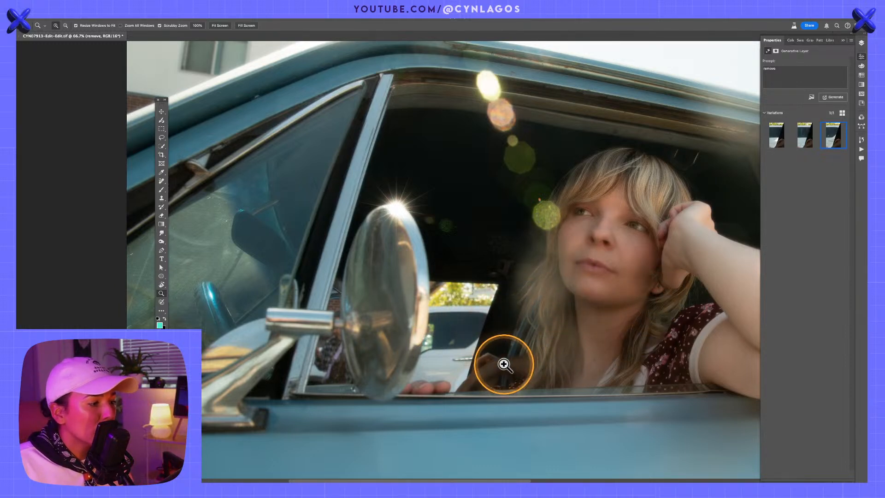
{"action": "left_click", "coordinate": [502, 365]}
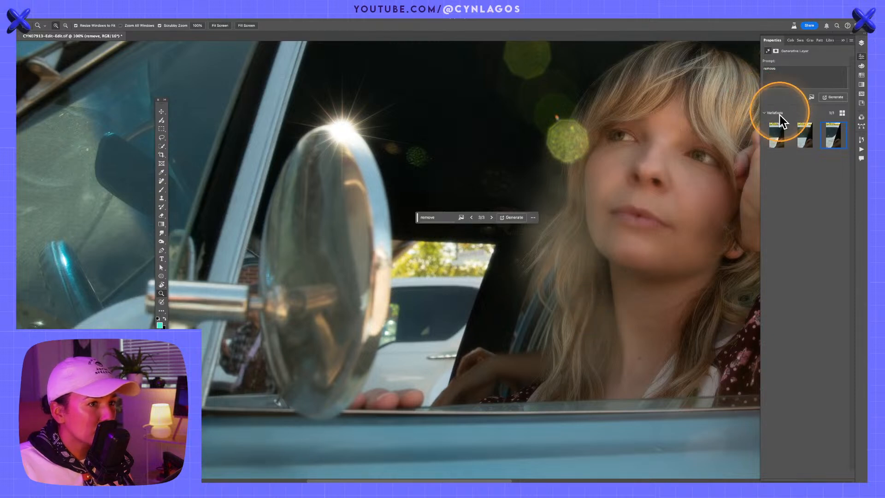
{"action": "left_click", "coordinate": [778, 136]}
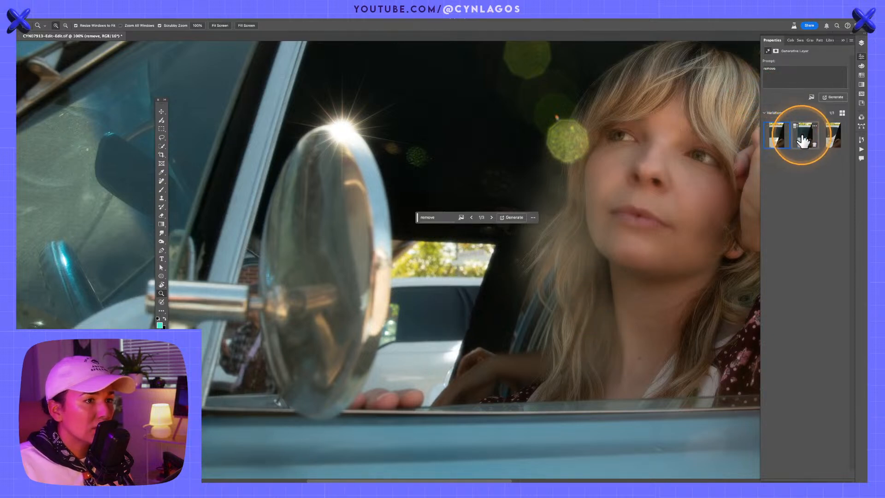
{"action": "left_click", "coordinate": [804, 136]}
{"action": "left_click", "coordinate": [835, 136]}
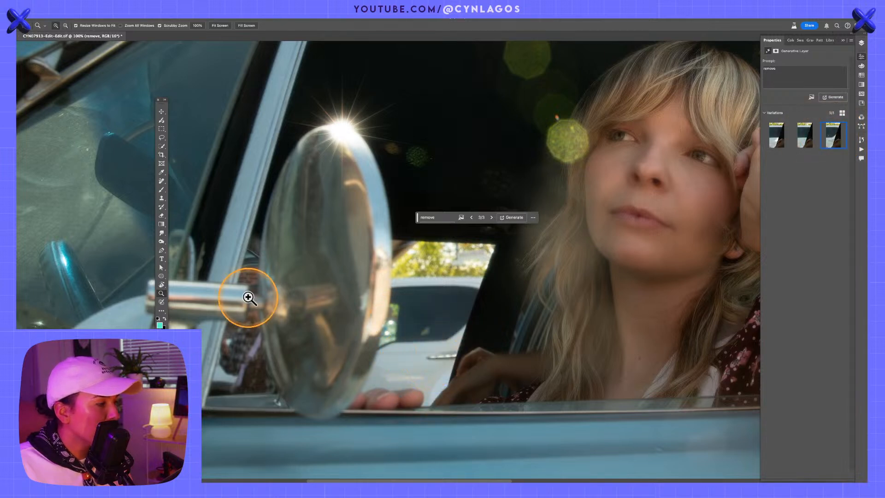
- Lasso a loose selection around the dark hand and forearm inside the car window, between the side mirror and the woman's hair
{"action": "left_click", "coordinate": [445, 268], "text": "alt"}
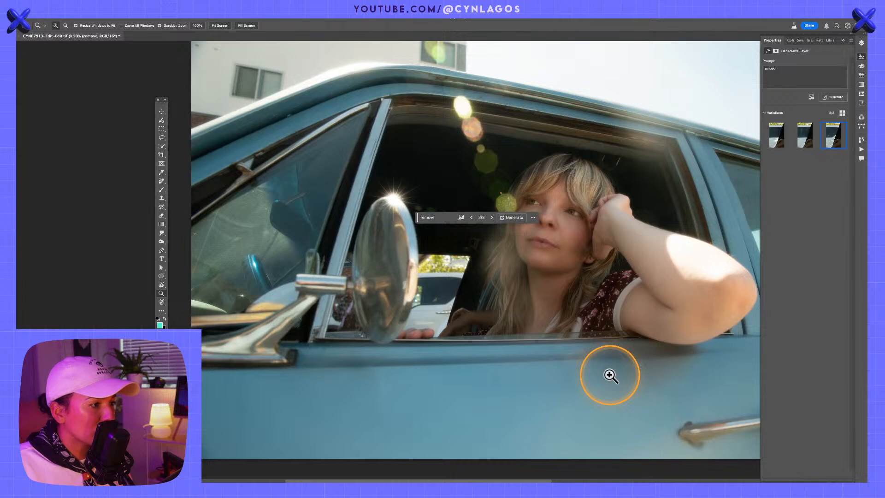
{"action": "left_click", "coordinate": [501, 326]}
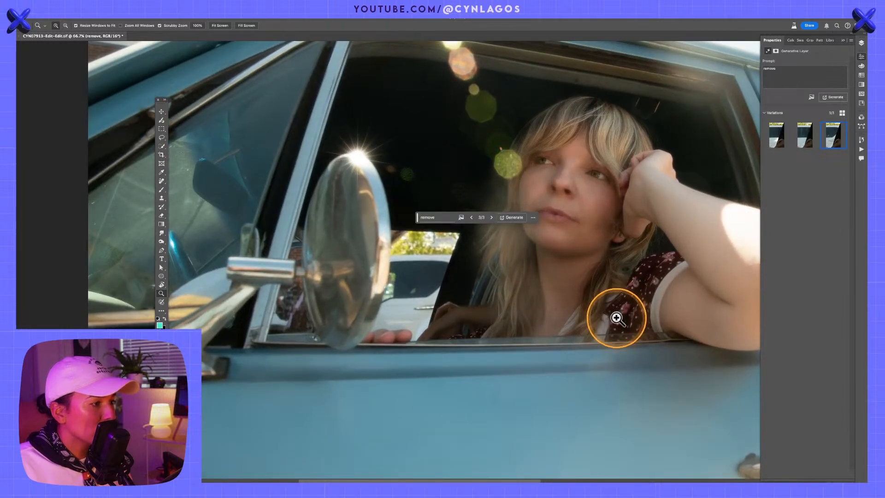
{"action": "left_click", "coordinate": [162, 137]}
{"action": "key", "text": "ctrl+plus"}
{"action": "key", "text": "ctrl+plus"}
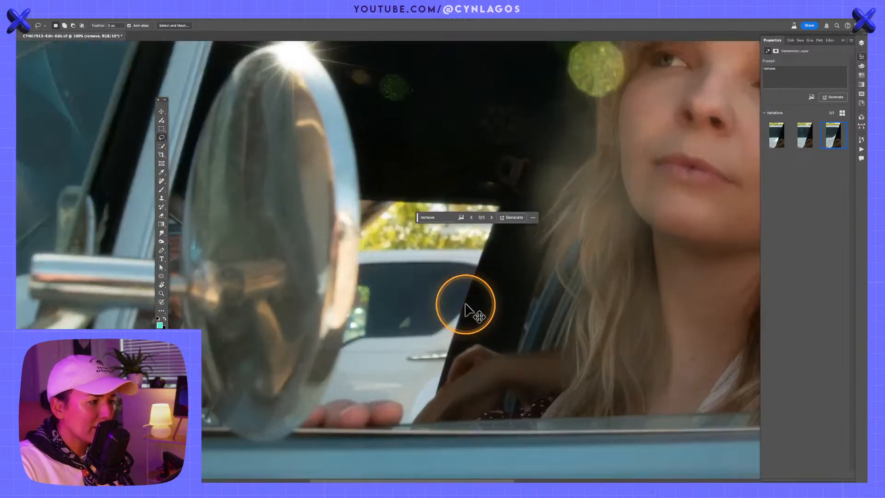
{"action": "left_click_drag", "start_coordinate": [466, 306], "coordinate": [468, 221]}
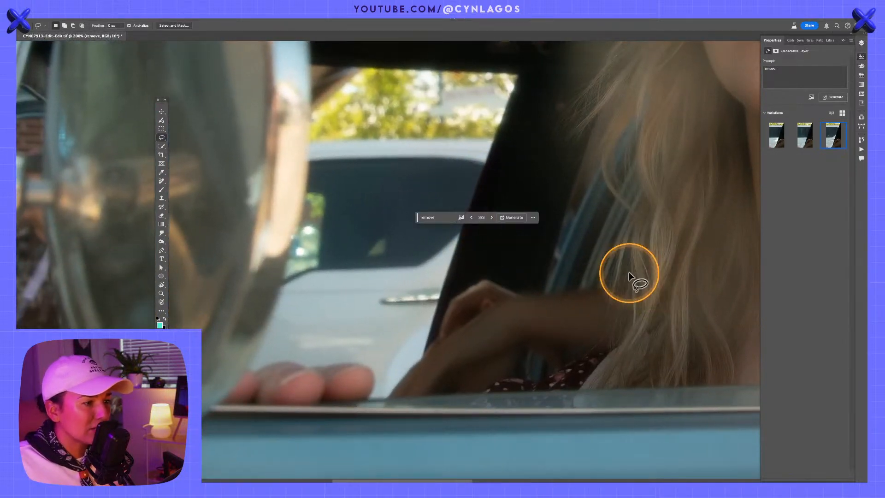
{"action": "mouse_move", "coordinate": [615, 257]}
{"action": "left_mouse_down"}
{"action": "mouse_move", "coordinate": [640, 293]}
{"action": "mouse_move", "coordinate": [634, 342]}
{"action": "mouse_move", "coordinate": [600, 367]}
{"action": "mouse_move", "coordinate": [496, 388]}
{"action": "left_mouse_up"}
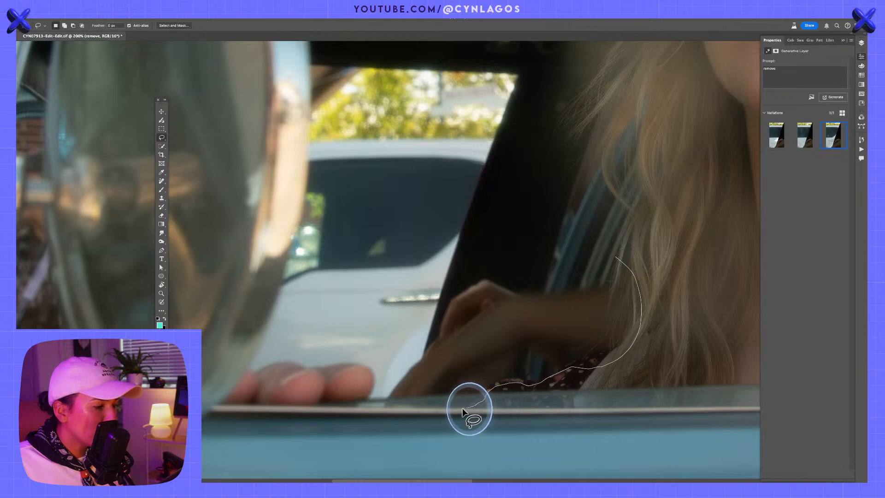
{"action": "mouse_move", "coordinate": [387, 385]}
{"action": "left_mouse_down"}
{"action": "mouse_move", "coordinate": [430, 347]}
{"action": "mouse_move", "coordinate": [472, 275]}
{"action": "mouse_move", "coordinate": [497, 263]}
{"action": "mouse_move", "coordinate": [548, 284]}
{"action": "mouse_move", "coordinate": [617, 257]}
{"action": "left_mouse_up"}
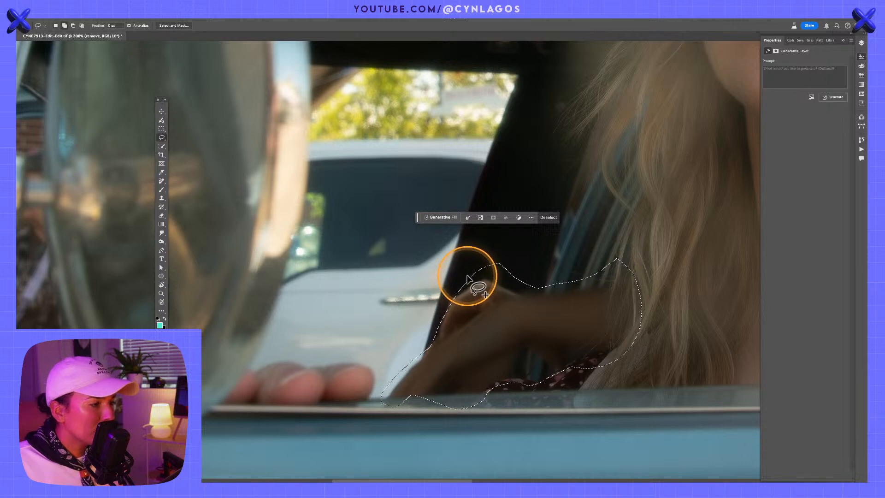
- Refine the edges of the arm selection with small additions and run Generative Fill on it with an empty prompt
{"action": "mouse_move", "coordinate": [474, 278]}
{"action": "left_mouse_down"}
{"action": "mouse_move", "coordinate": [441, 308]}
{"action": "mouse_move", "coordinate": [435, 347]}
{"action": "mouse_move", "coordinate": [449, 350]}
{"action": "mouse_move", "coordinate": [463, 326]}
{"action": "mouse_move", "coordinate": [475, 278]}
{"action": "left_mouse_up"}
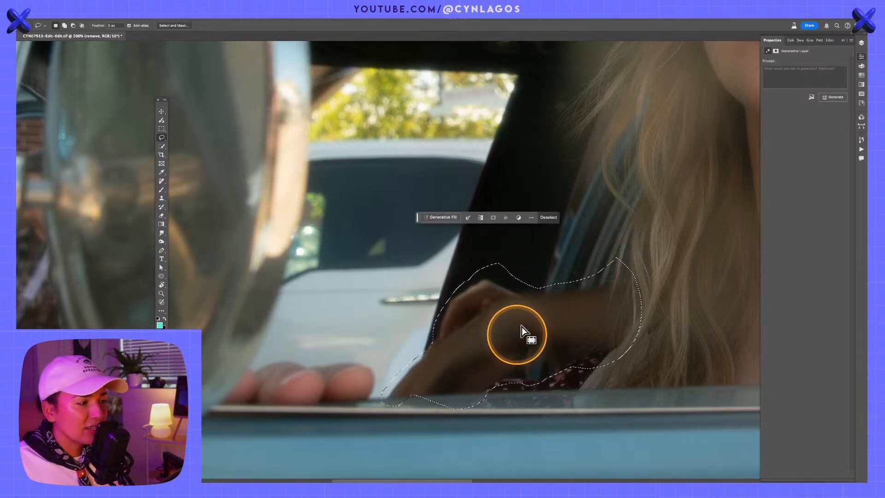
{"action": "mouse_move", "coordinate": [481, 245]}
{"action": "left_mouse_down"}
{"action": "mouse_move", "coordinate": [504, 281]}
{"action": "mouse_move", "coordinate": [517, 281]}
{"action": "mouse_move", "coordinate": [502, 290]}
{"action": "mouse_move", "coordinate": [513, 282]}
{"action": "mouse_move", "coordinate": [518, 292]}
{"action": "mouse_move", "coordinate": [512, 283]}
{"action": "mouse_move", "coordinate": [488, 303]}
{"action": "mouse_move", "coordinate": [515, 280]}
{"action": "mouse_move", "coordinate": [517, 264]}
{"action": "mouse_move", "coordinate": [490, 257]}
{"action": "left_mouse_up"}
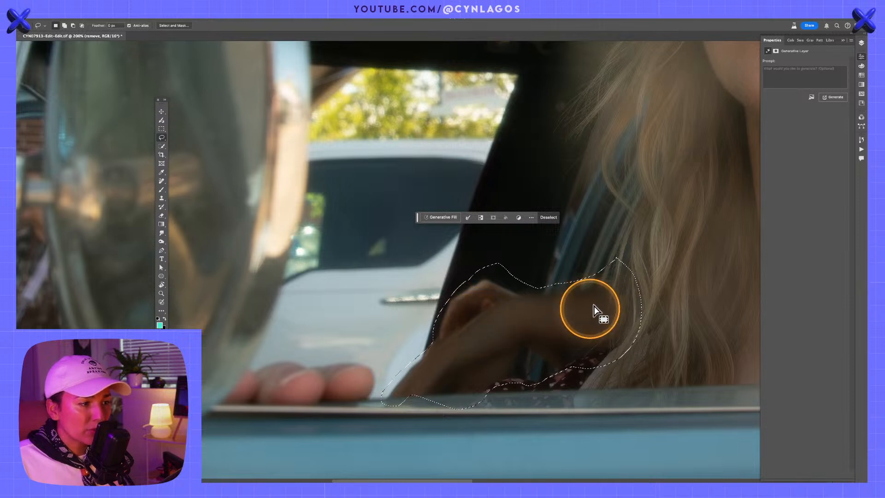
{"action": "mouse_move", "coordinate": [496, 386]}
{"action": "left_mouse_down"}
{"action": "mouse_move", "coordinate": [551, 374]}
{"action": "mouse_move", "coordinate": [503, 386]}
{"action": "left_mouse_up"}
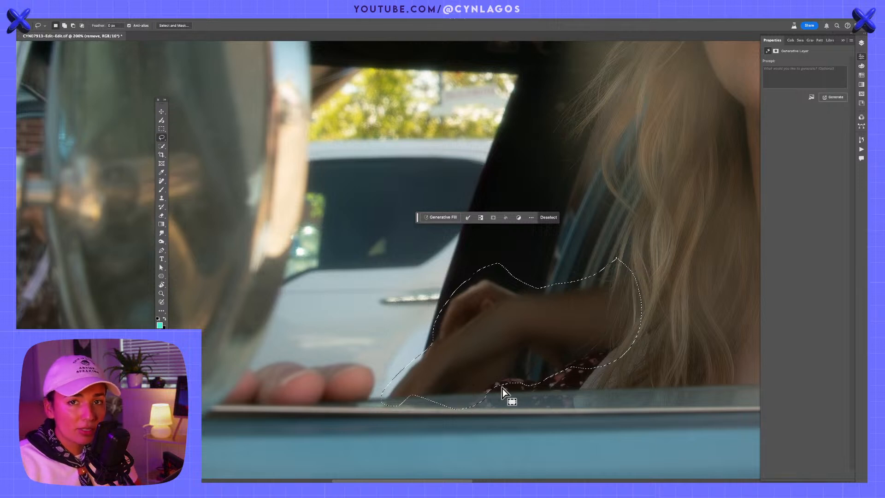
{"action": "left_click_drag", "start_coordinate": [502, 388], "coordinate": [502, 388]}
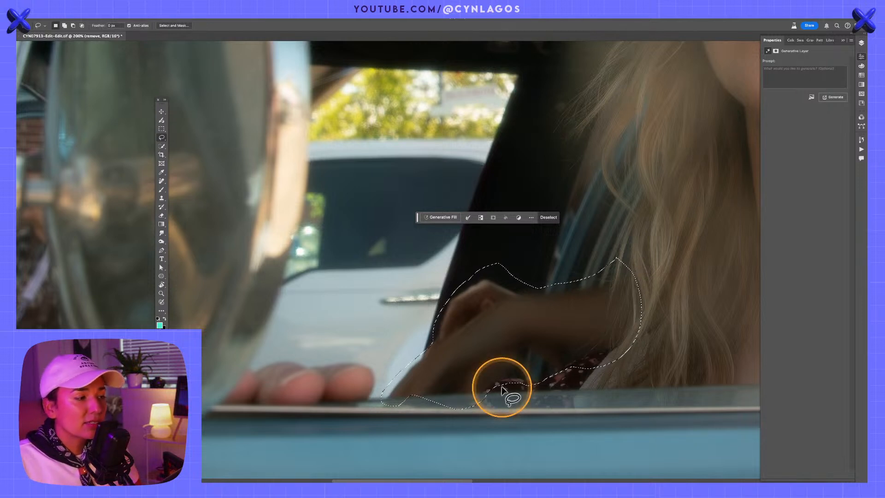
{"action": "left_click", "coordinate": [451, 217]}
{"action": "left_click", "coordinate": [573, 217]}
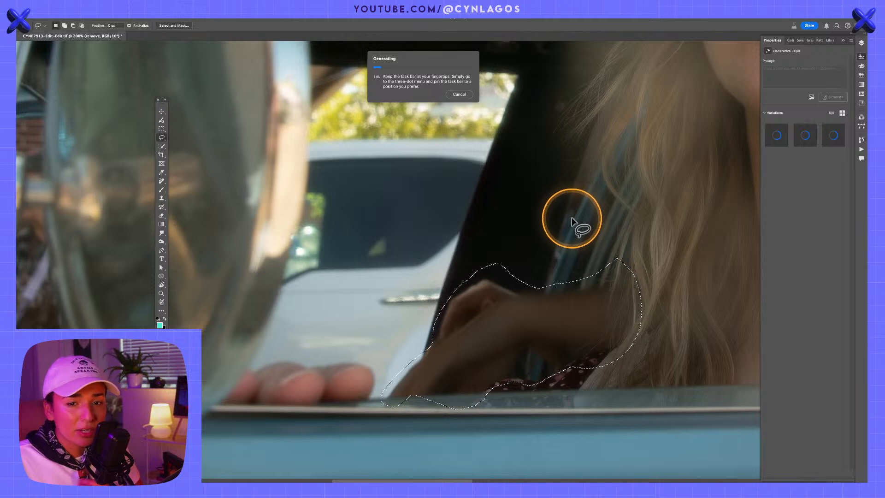
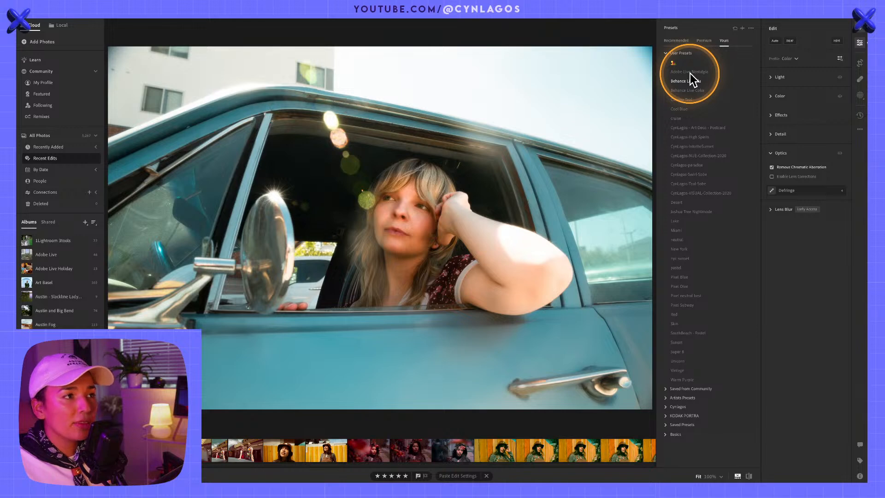
- Switch to Lightroom and preview user presets such as Adobe Live Nostalgia, Desert and Behance Live Color on the car-window portrait
{"action": "left_click", "coordinate": [690, 72]}
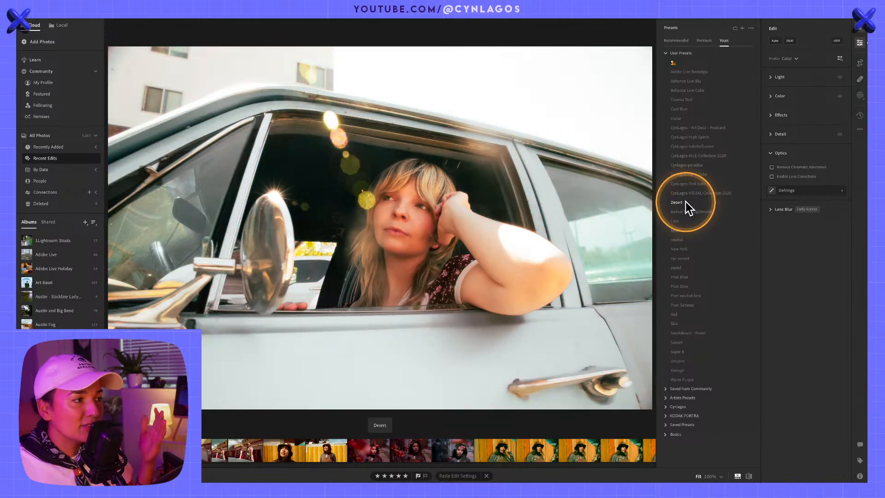
{"action": "left_click", "coordinate": [681, 201]}
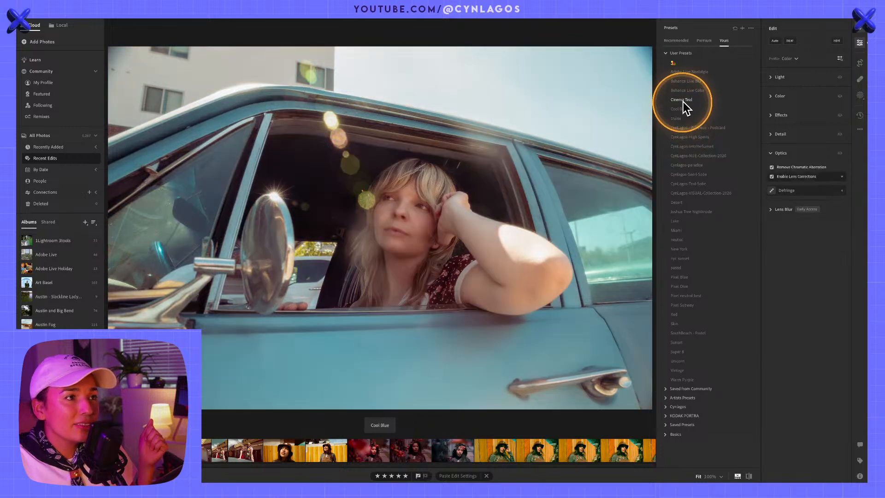
{"action": "left_click", "coordinate": [684, 90]}
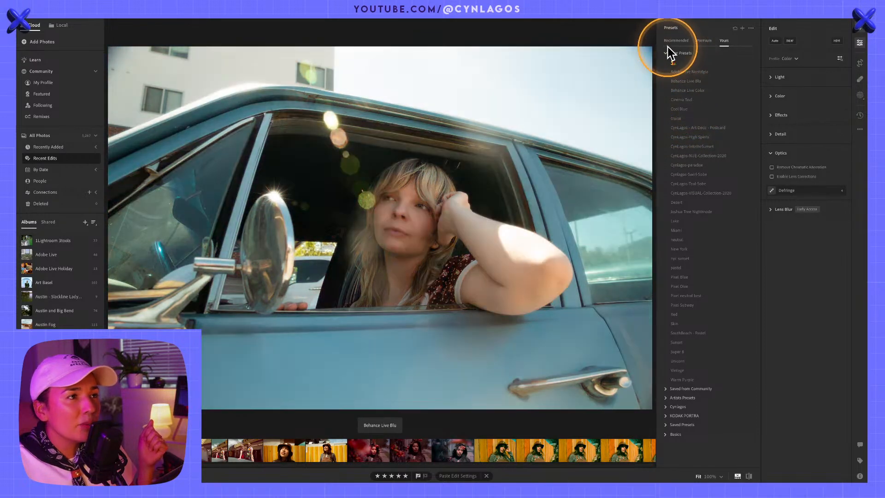
- Apply the Be Peculiar preset from the Cynlagos group to the portrait and reduce its amount slightly
{"action": "left_click", "coordinate": [667, 55]}
{"action": "left_click", "coordinate": [670, 81]}
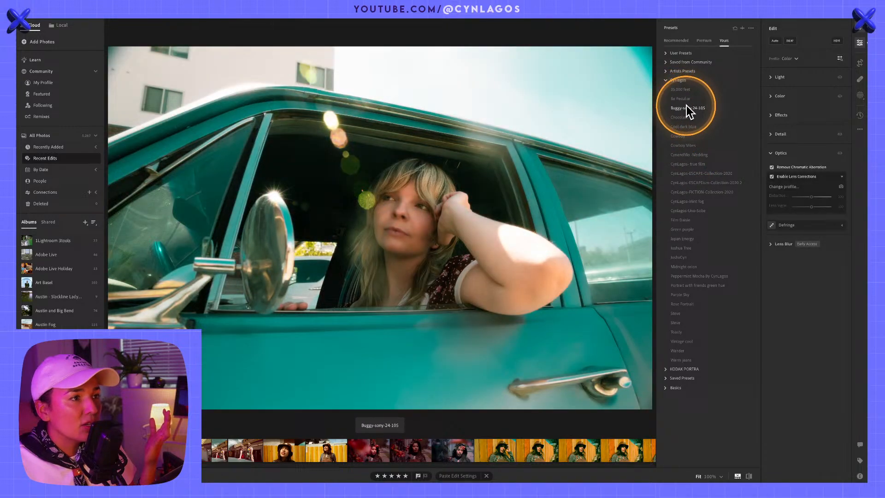
{"action": "left_click", "coordinate": [682, 99]}
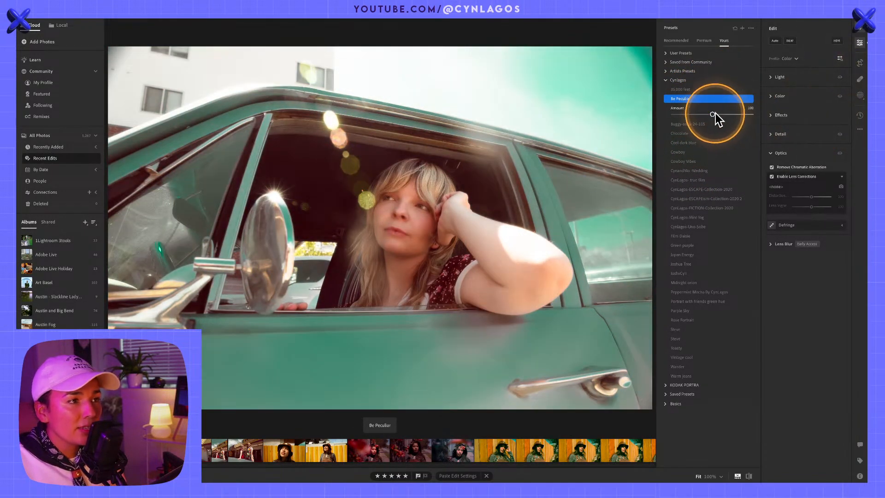
{"action": "mouse_move", "coordinate": [715, 112]}
{"action": "left_mouse_down"}
{"action": "mouse_move", "coordinate": [699, 114]}
{"action": "mouse_move", "coordinate": [717, 117]}
{"action": "mouse_move", "coordinate": [708, 115]}
{"action": "left_mouse_up"}
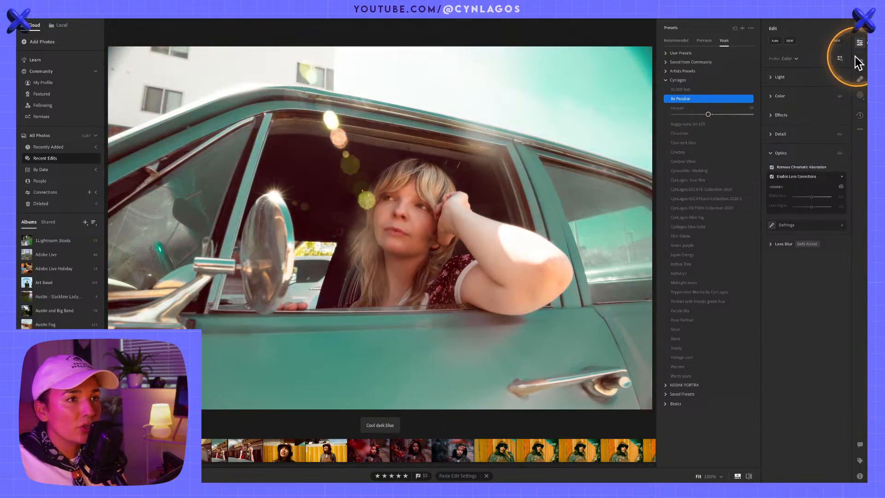
- Nudge the portrait's exposure and reshape the tone curve's highlight and shadow points into a contrast-boosting S-curve
{"action": "left_click", "coordinate": [772, 77]}
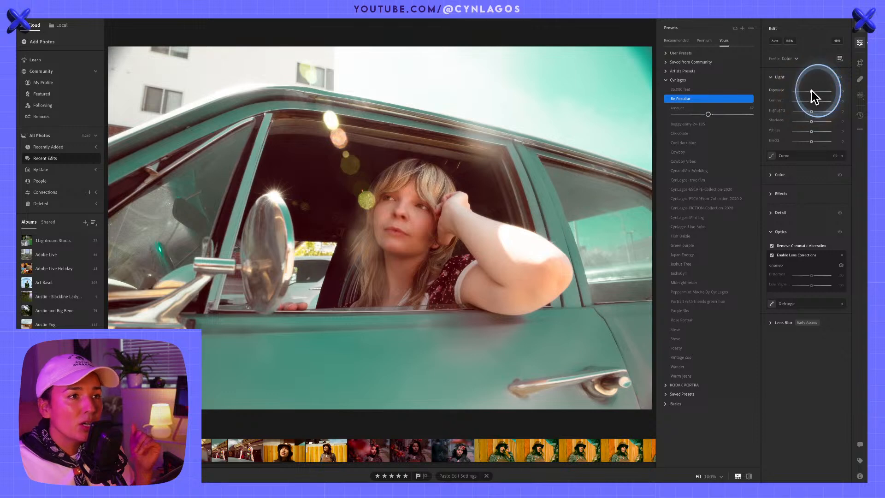
{"action": "left_click", "coordinate": [811, 91]}
{"action": "left_click", "coordinate": [774, 156]}
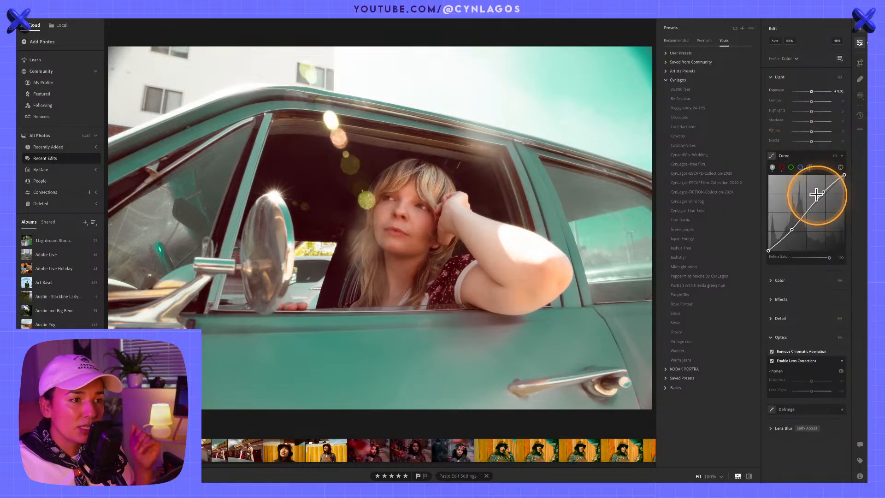
{"action": "left_click_drag", "start_coordinate": [822, 190], "coordinate": [821, 193]}
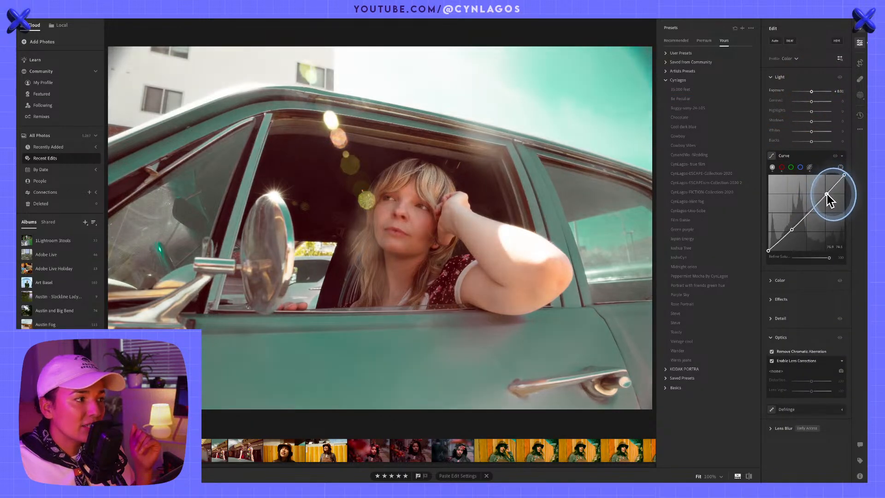
{"action": "left_click_drag", "start_coordinate": [791, 229], "coordinate": [794, 232]}
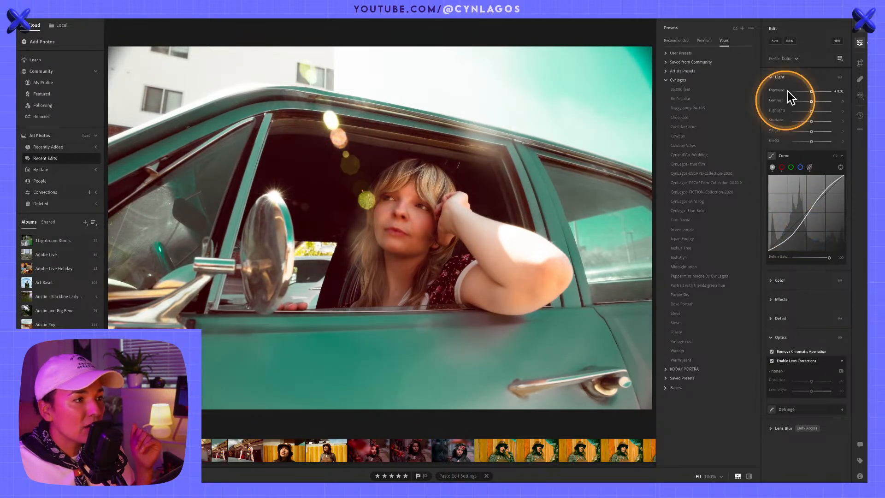
{"action": "left_click", "coordinate": [798, 155]}
- Lower the blue saturation to about -34 with the Color Mixer's targeted adjustment, sampling the sky above the car
{"action": "left_click", "coordinate": [768, 177]}
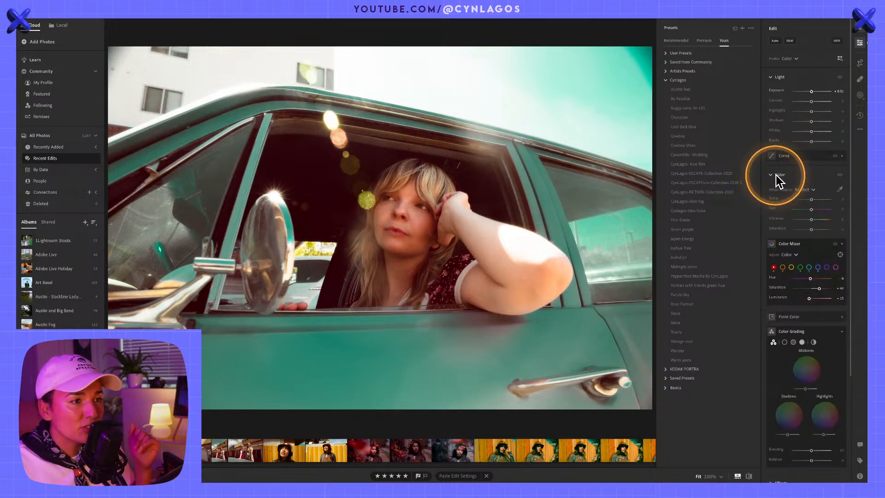
{"action": "left_click", "coordinate": [840, 254]}
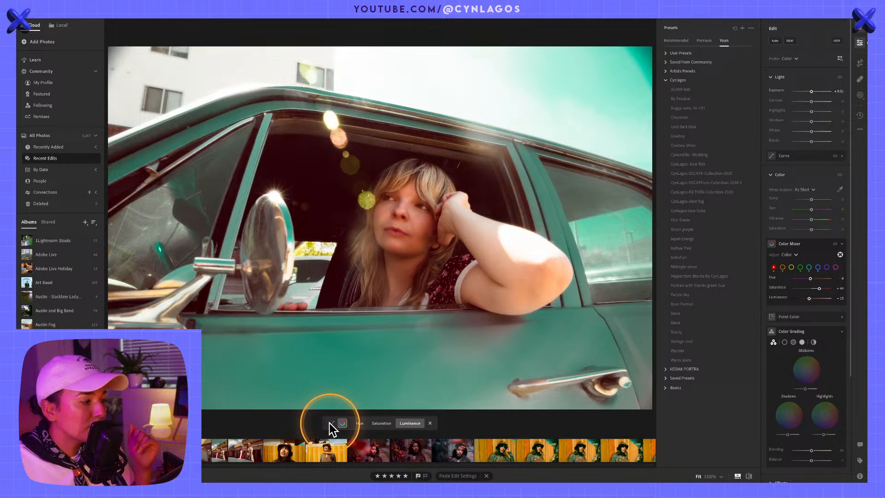
{"action": "left_click_drag", "start_coordinate": [330, 423], "coordinate": [455, 161]}
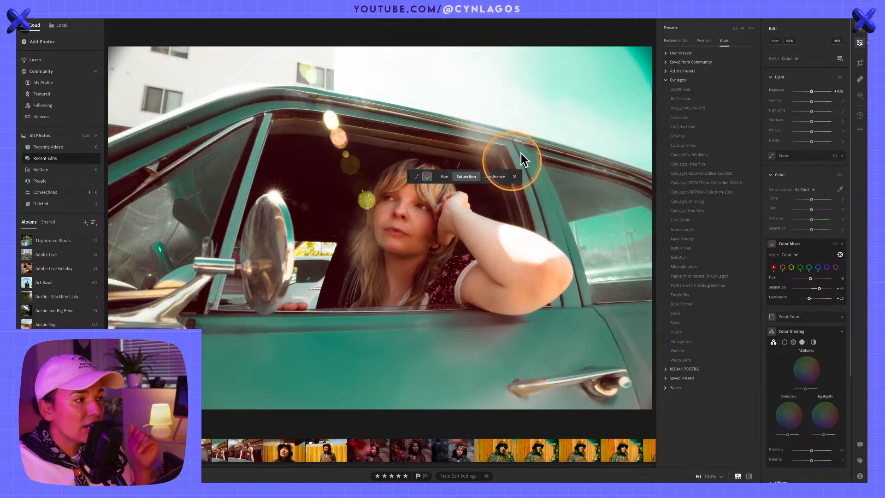
{"action": "left_click", "coordinate": [630, 62]}
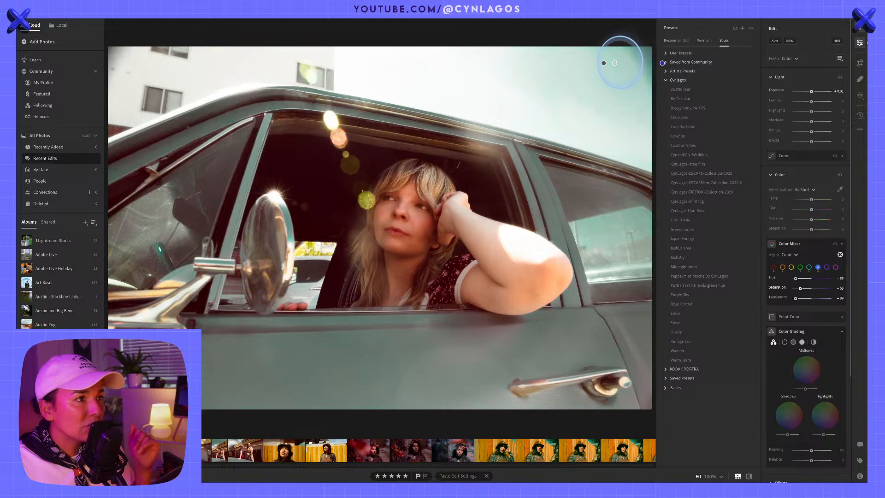
{"action": "left_click_drag", "start_coordinate": [620, 62], "coordinate": [633, 63]}
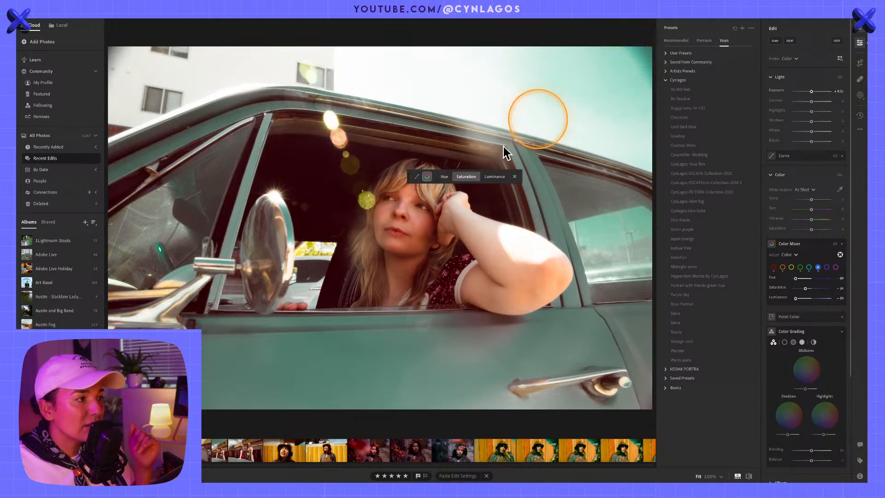
- Set the blue hue to about -43 and the blue luminance to about -80 with targeted adjustments on the sky
{"action": "left_click", "coordinate": [444, 178]}
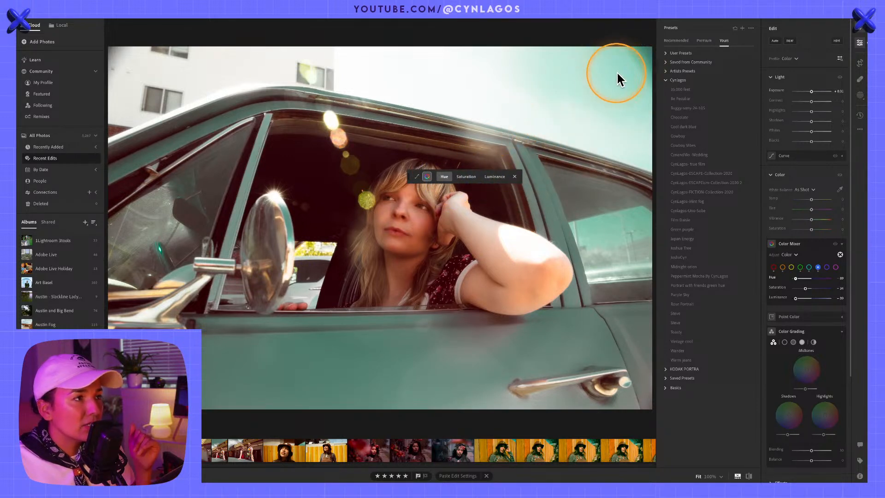
{"action": "mouse_move", "coordinate": [616, 71]}
{"action": "left_mouse_down"}
{"action": "mouse_move", "coordinate": [599, 72]}
{"action": "mouse_move", "coordinate": [756, 55]}
{"action": "mouse_move", "coordinate": [613, 80]}
{"action": "mouse_move", "coordinate": [705, 61]}
{"action": "mouse_move", "coordinate": [617, 76]}
{"action": "left_mouse_up"}
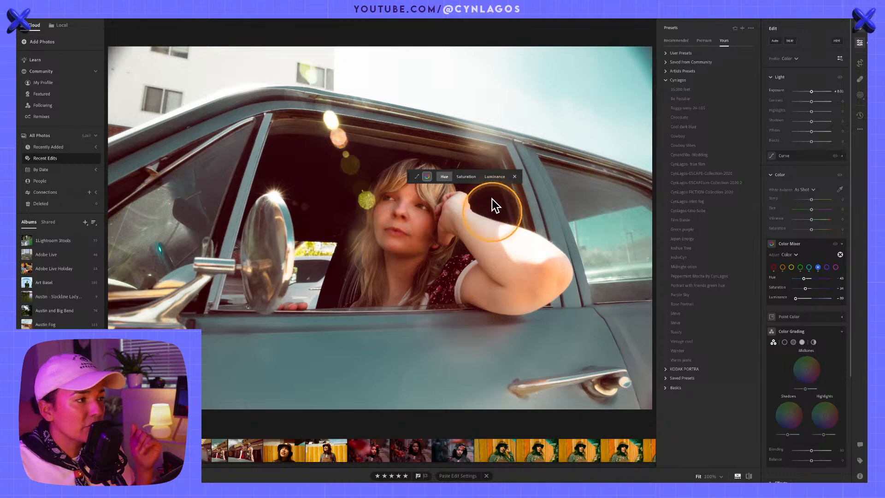
{"action": "left_click", "coordinate": [494, 176]}
{"action": "mouse_move", "coordinate": [561, 89]}
{"action": "left_mouse_down"}
{"action": "mouse_move", "coordinate": [592, 89]}
{"action": "mouse_move", "coordinate": [563, 89]}
{"action": "left_mouse_up"}
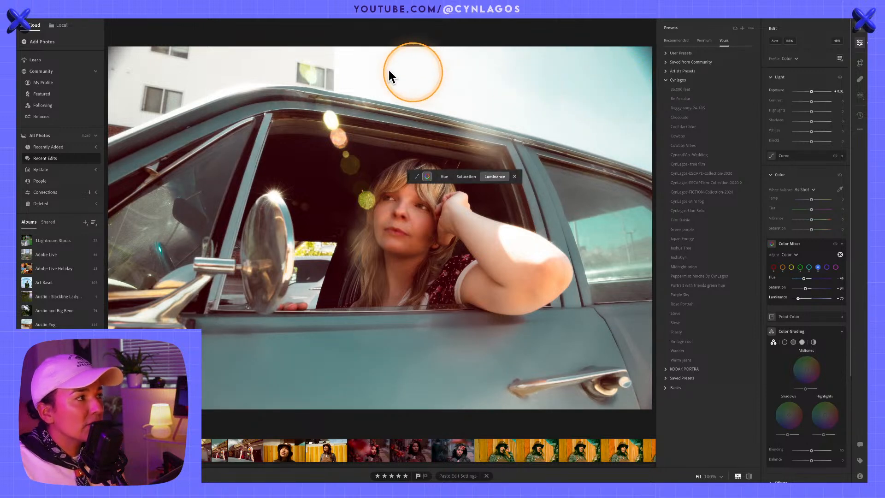
{"action": "mouse_move", "coordinate": [389, 71]}
{"action": "left_mouse_down"}
{"action": "mouse_move", "coordinate": [402, 68]}
{"action": "mouse_move", "coordinate": [392, 68]}
{"action": "left_mouse_up"}
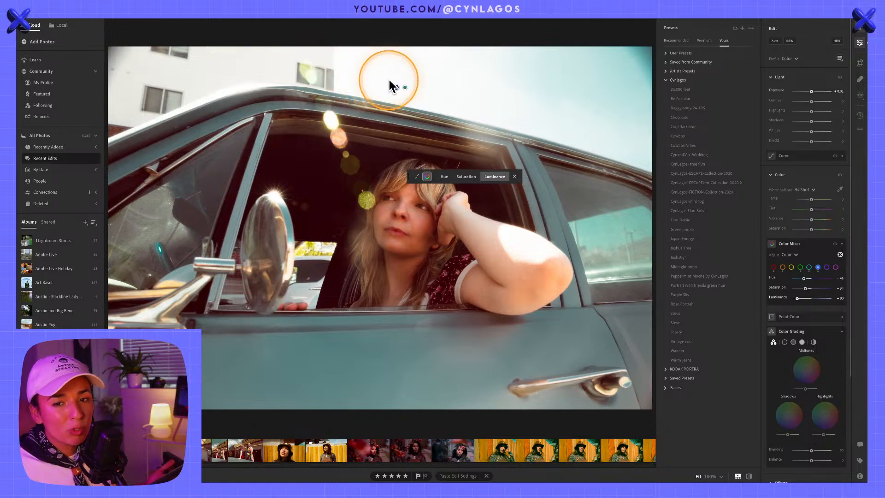
{"action": "key", "text": "alt"}
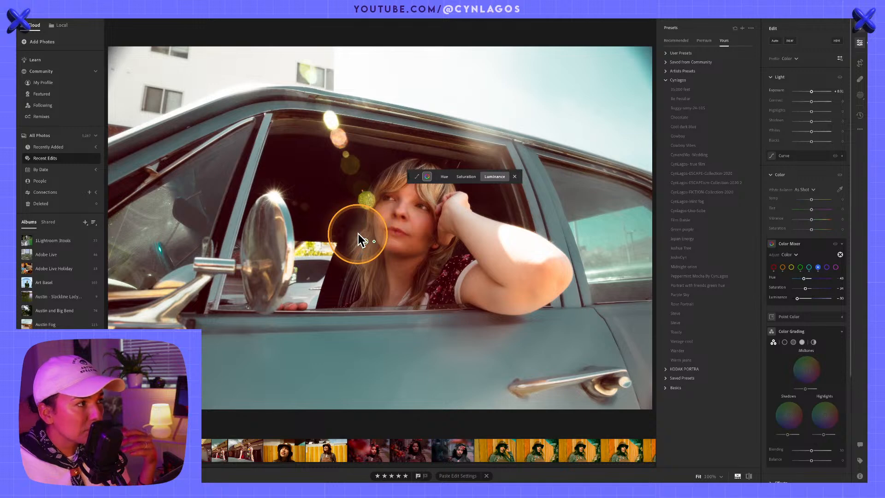
- Tighten the portrait's crop slightly from its upper corner and keep the Diagonal crop overlay
{"action": "left_click", "coordinate": [860, 63]}
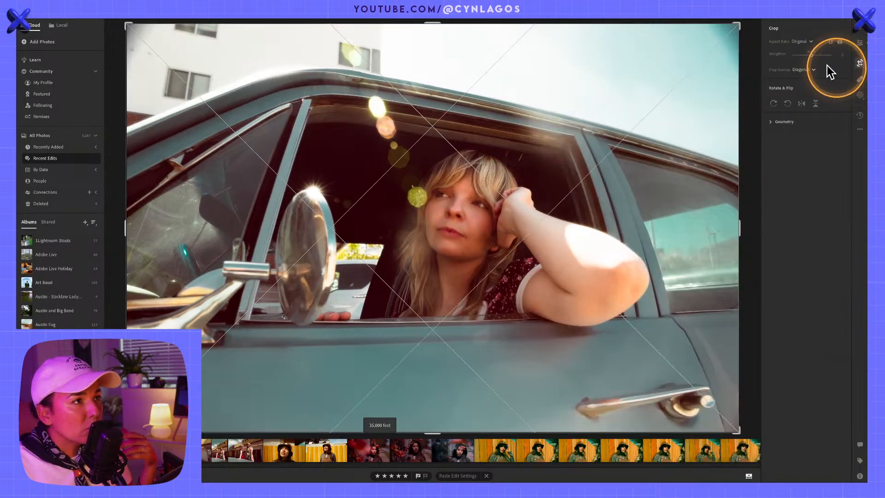
{"action": "left_click_drag", "start_coordinate": [737, 25], "coordinate": [726, 37]}
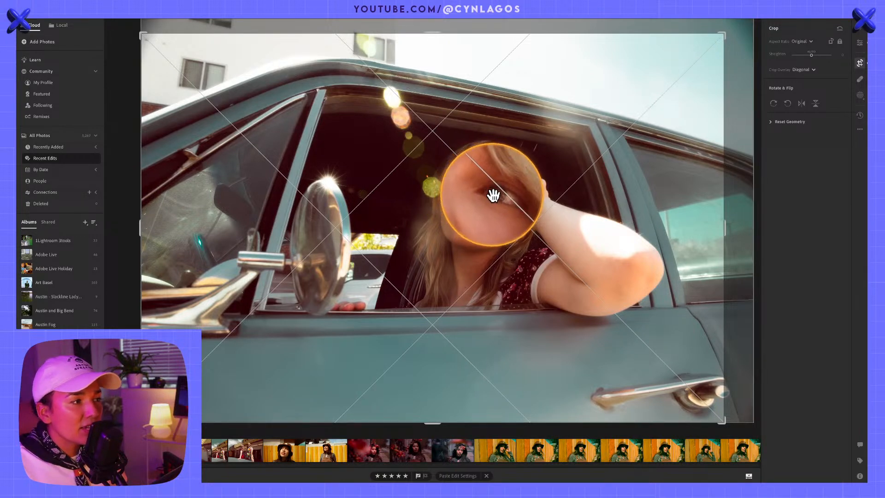
{"action": "left_click", "coordinate": [803, 70]}
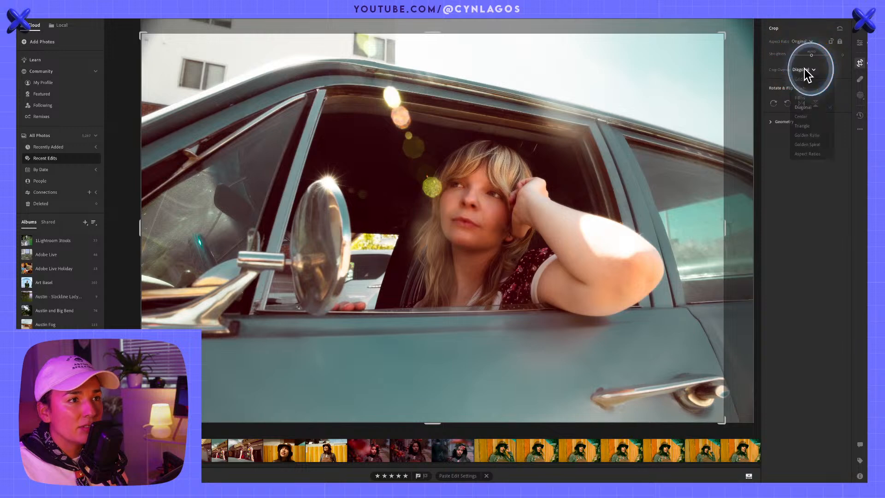
{"action": "left_click", "coordinate": [806, 109]}
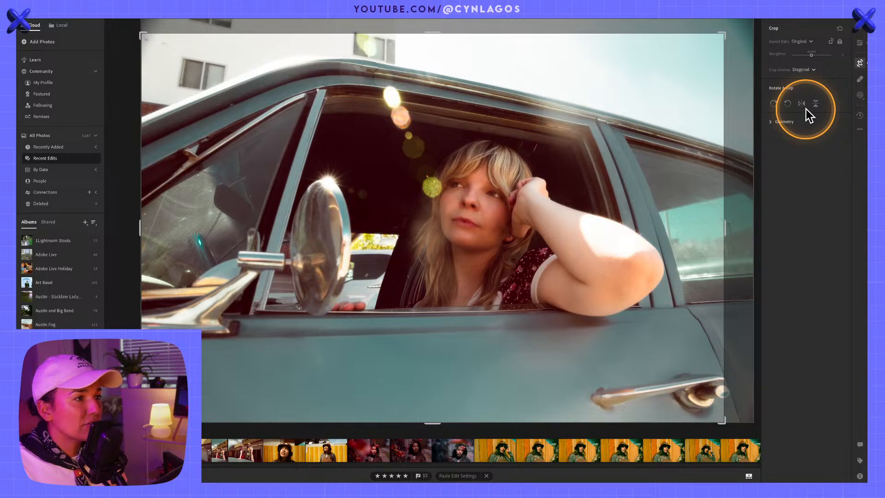
- Crop the portrait to a 16 x 9 aspect ratio at full image width and shift the photo slightly down within the frame
{"action": "left_click", "coordinate": [802, 42]}
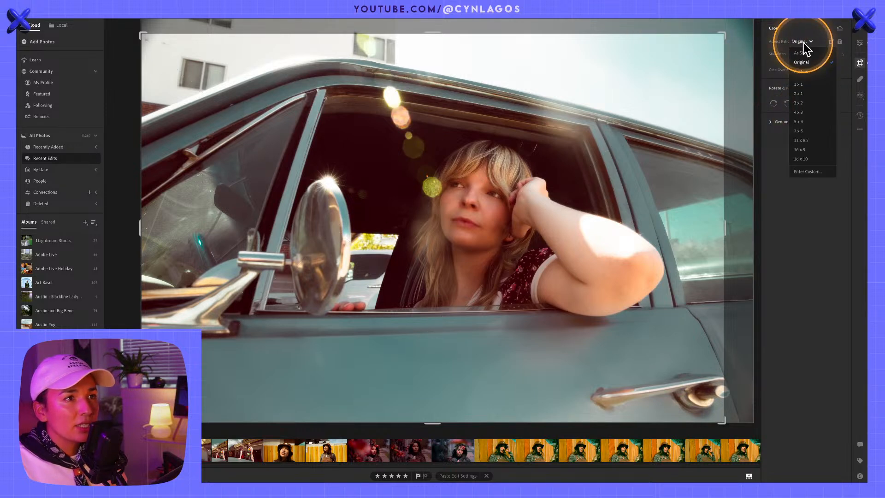
{"action": "left_click", "coordinate": [818, 151]}
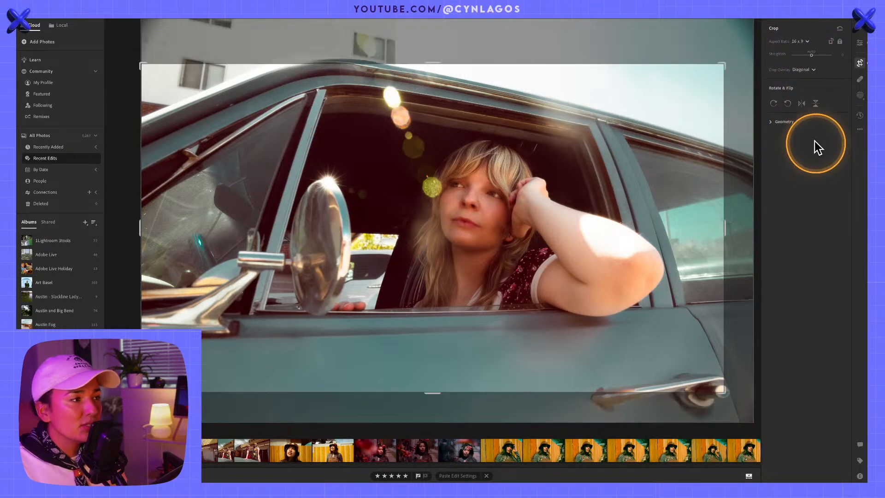
{"action": "left_click_drag", "start_coordinate": [723, 65], "coordinate": [762, 50]}
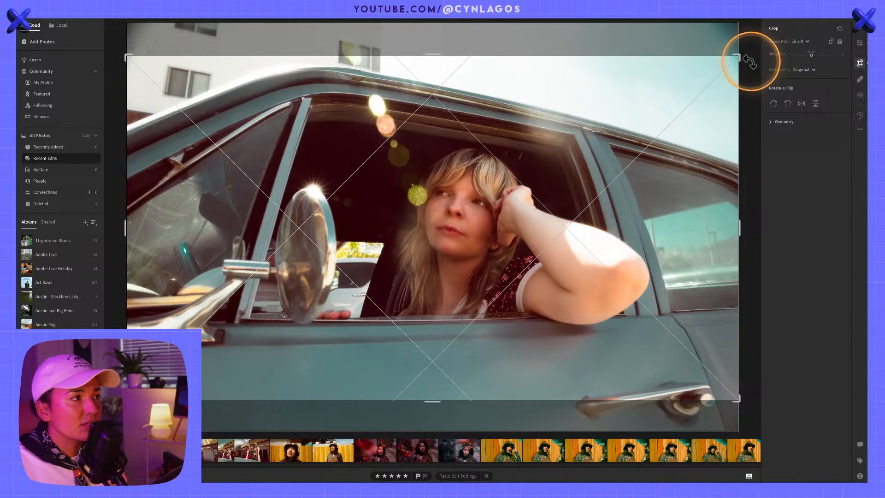
{"action": "left_click_drag", "start_coordinate": [654, 96], "coordinate": [672, 109]}
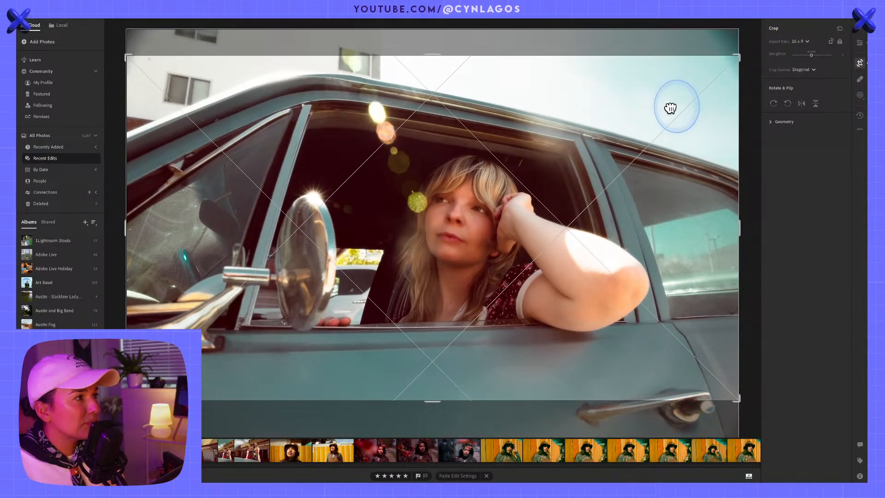
{"action": "key", "text": "Return"}
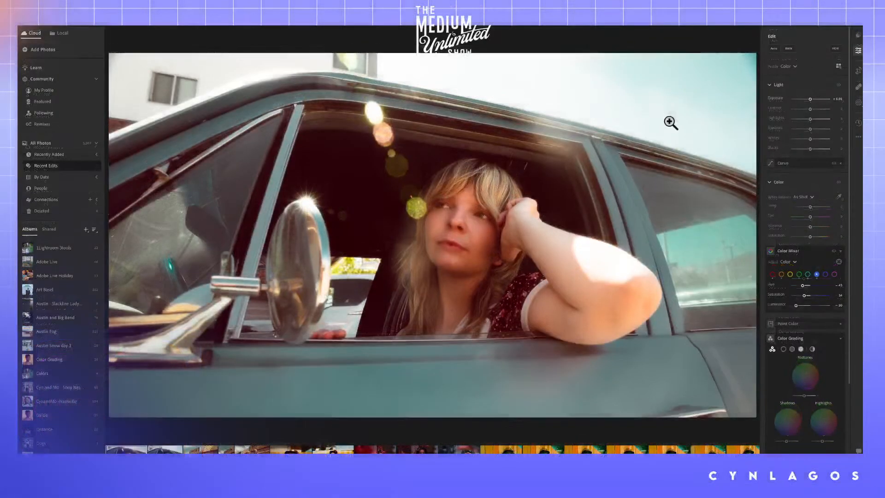
{"action": "left_click", "coordinate": [658, 122]}
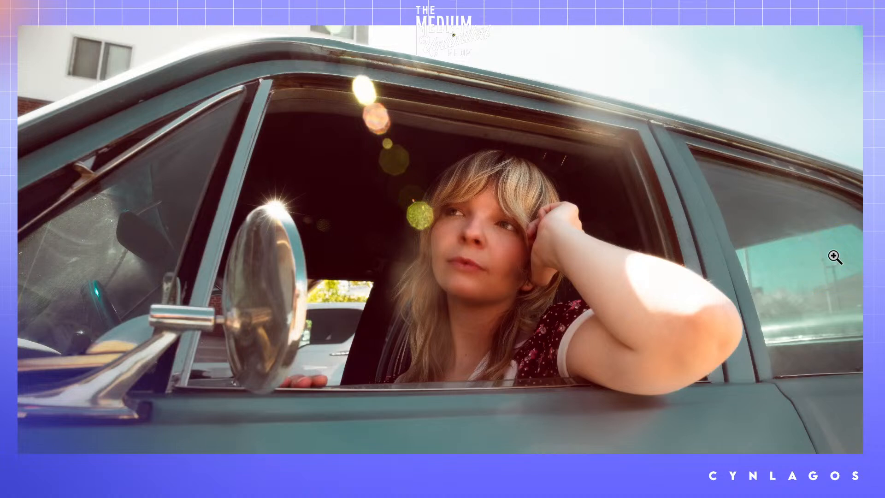
{"action": "left_click", "coordinate": [815, 249]}
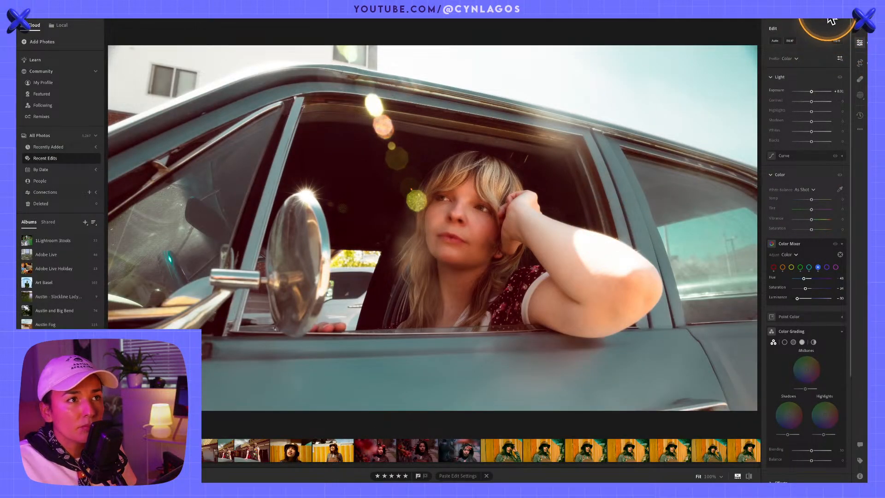
- Try exporting the car-window portrait as a JPG (Small) to the Downloads folder
{"action": "left_click", "coordinate": [836, 21]}
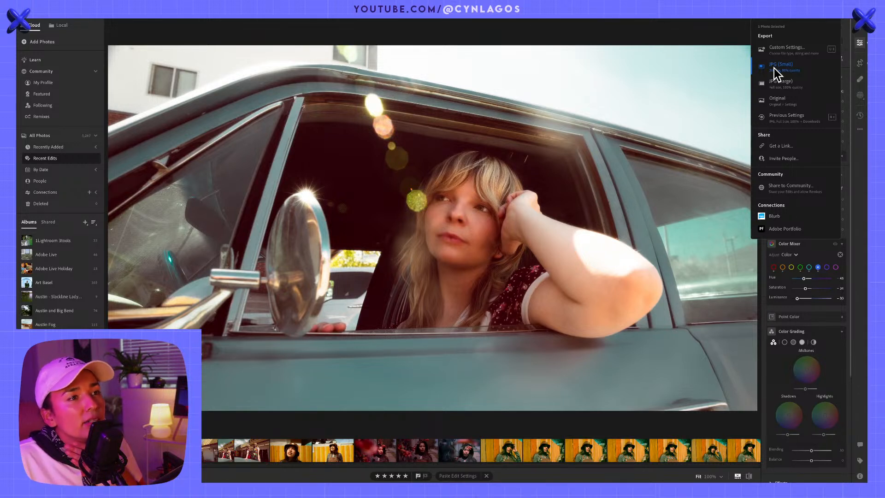
{"action": "left_click", "coordinate": [773, 67]}
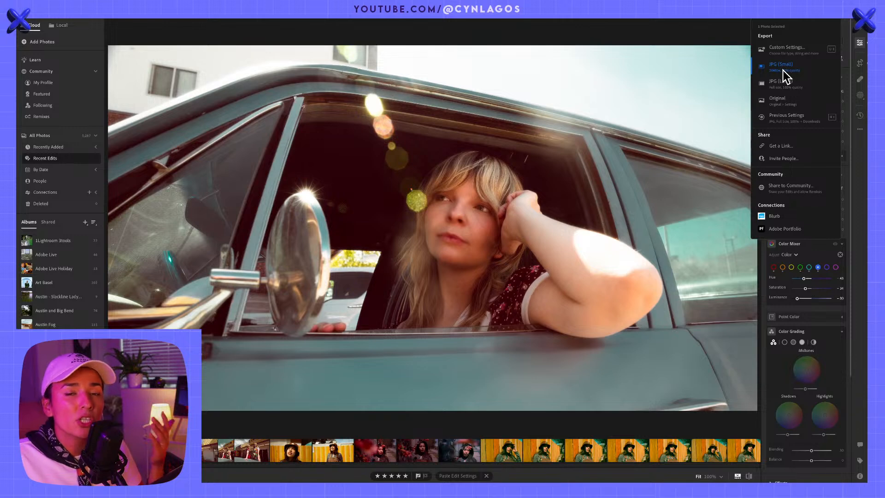
{"action": "left_click", "coordinate": [783, 71]}
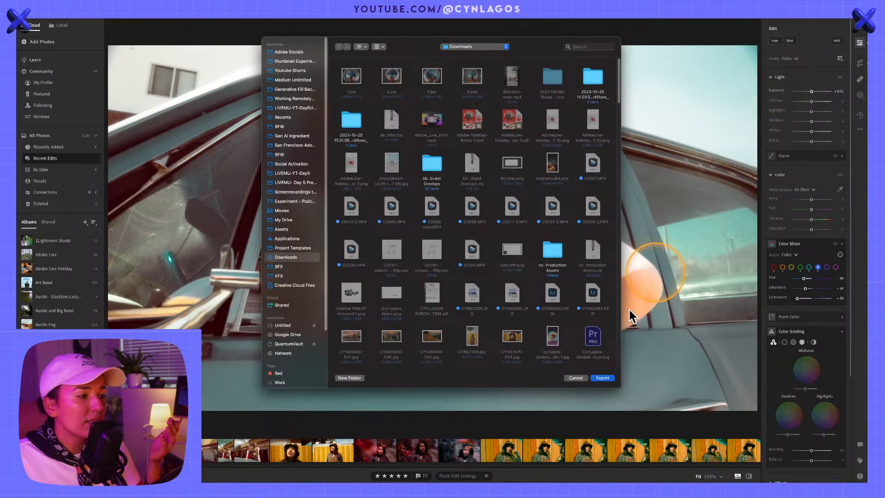
{"action": "left_click", "coordinate": [579, 378]}
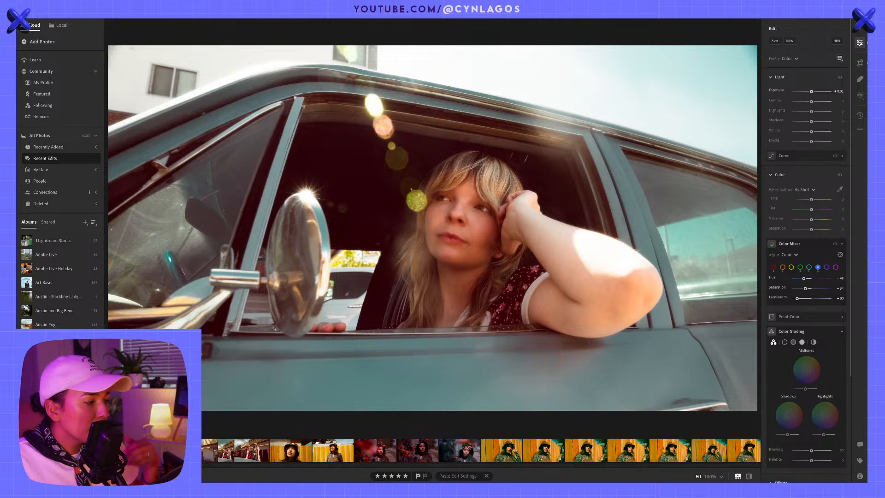
- Select several filmstrip photos together, including the bucket-hat portraits in front of the yellow fence
{"action": "left_click", "coordinate": [226, 451]}
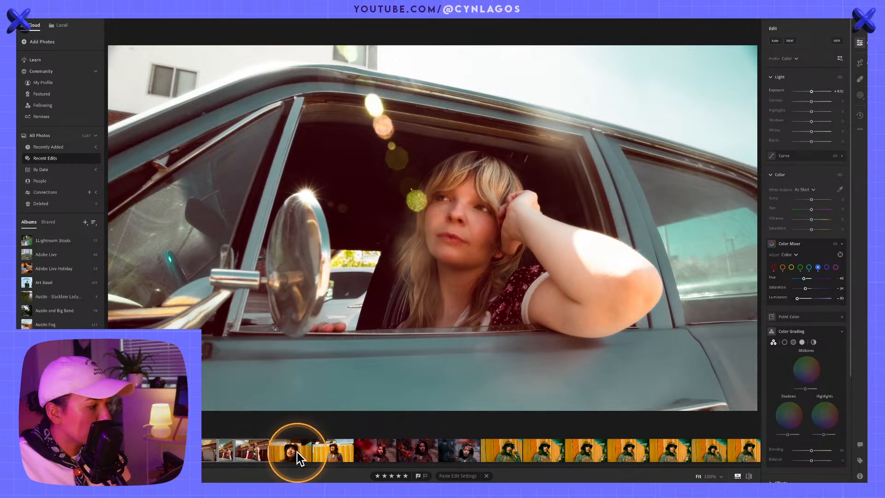
{"action": "left_click", "coordinate": [356, 452], "text": "shift"}
{"action": "left_click", "coordinate": [330, 450], "text": "shift"}
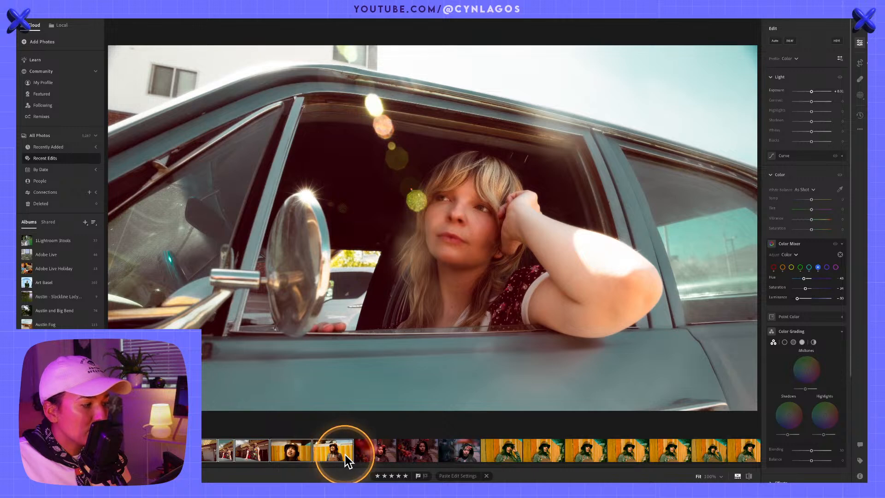
{"action": "left_click", "coordinate": [362, 454]}
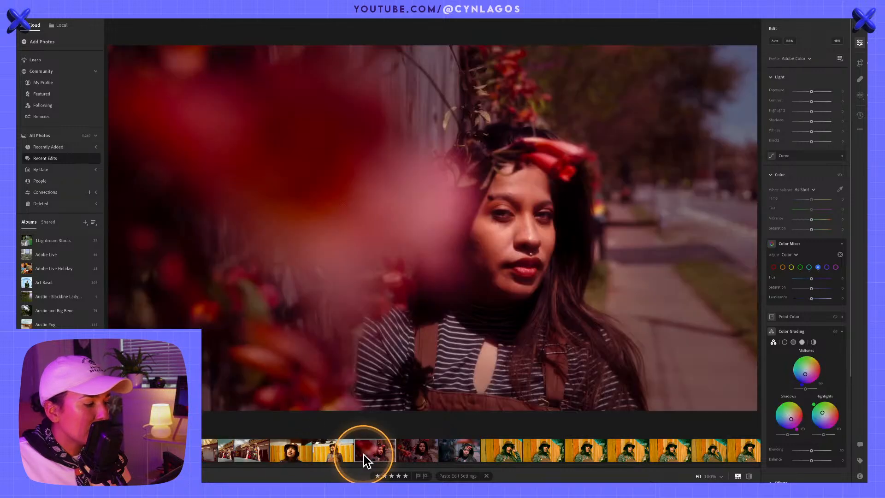
{"action": "left_click", "coordinate": [341, 452]}
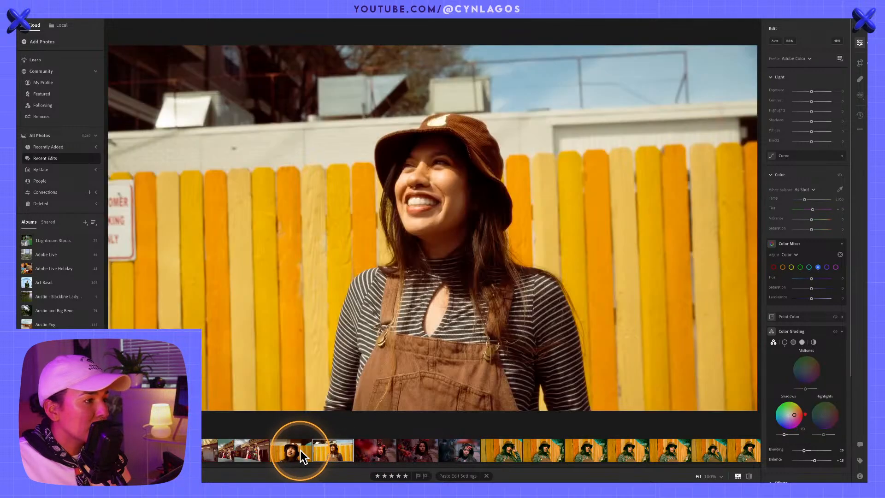
{"action": "left_click", "coordinate": [300, 452]}
{"action": "left_click", "coordinate": [332, 453]}
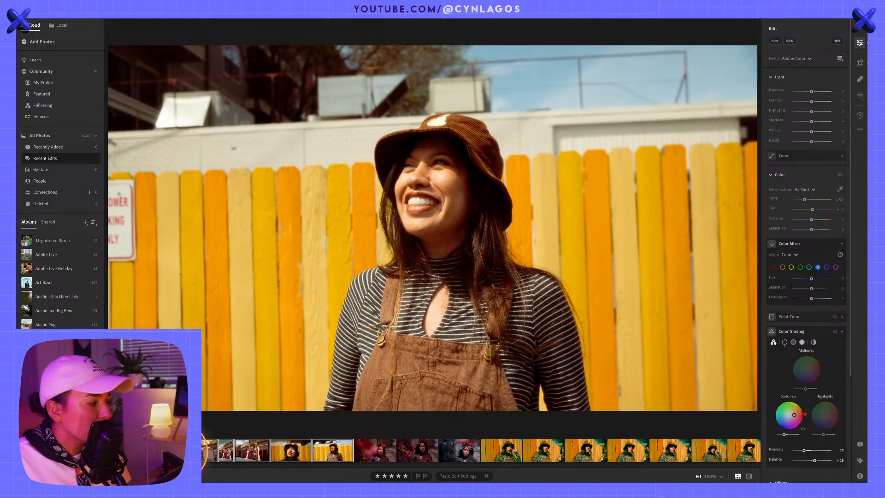
{"action": "scroll", "coordinate": [460, 452], "scroll_direction": "right", "scroll_amount": 4}
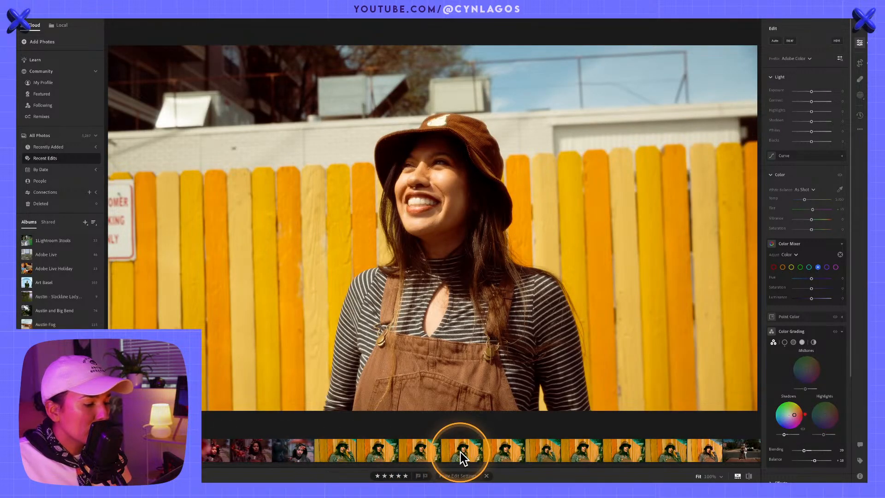
{"action": "left_click", "coordinate": [341, 454]}
{"action": "scroll", "coordinate": [458, 455], "scroll_direction": "right", "scroll_amount": 2}
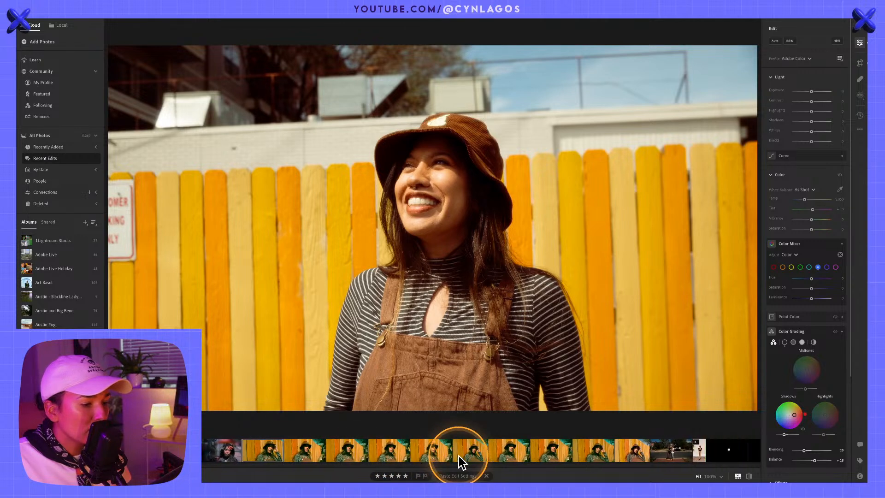
{"action": "scroll", "coordinate": [458, 454], "scroll_direction": "left", "scroll_amount": 2}
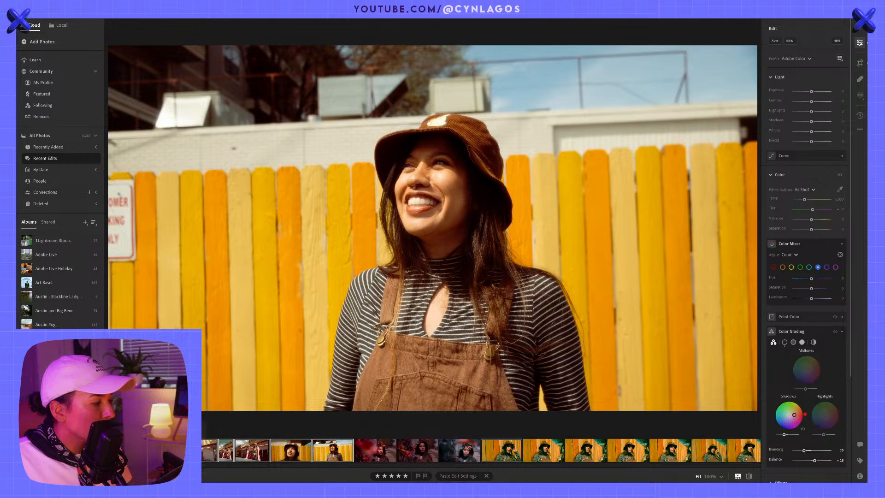
- Try exporting the group of selected photos as JPGs to the Downloads folder
{"action": "left_click", "coordinate": [830, 23]}
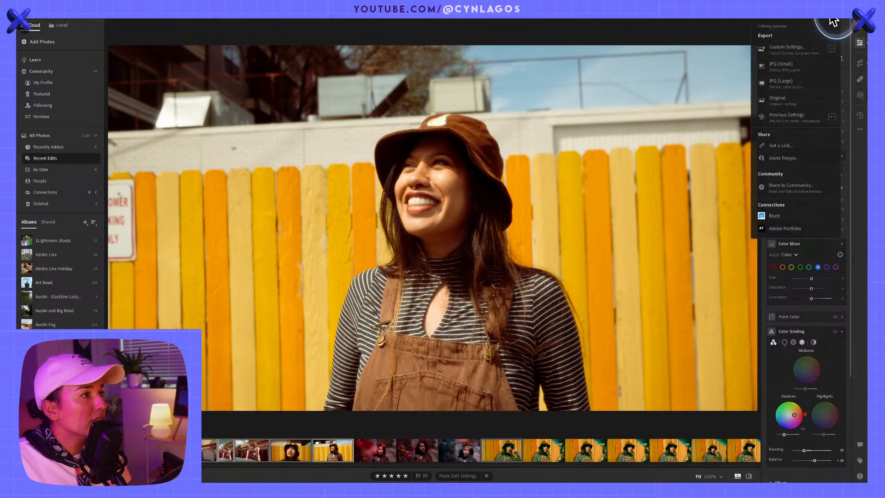
{"action": "left_click", "coordinate": [789, 76]}
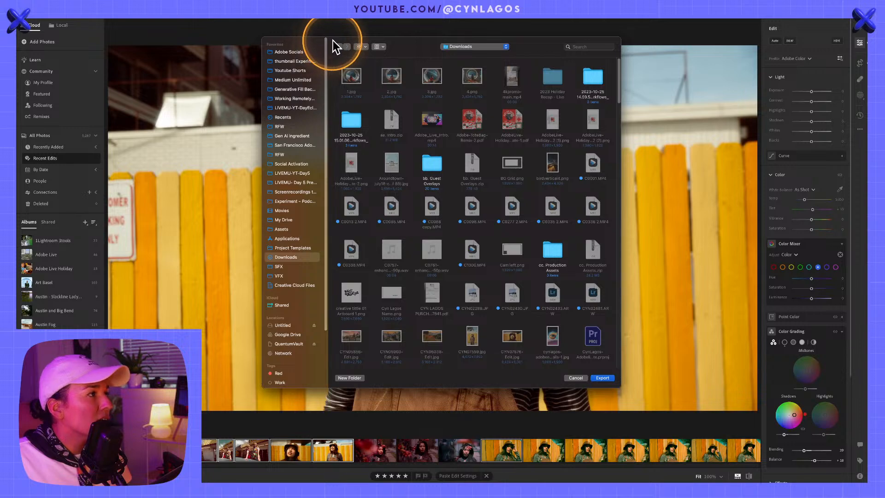
{"action": "left_click_drag", "start_coordinate": [336, 44], "coordinate": [385, 59]}
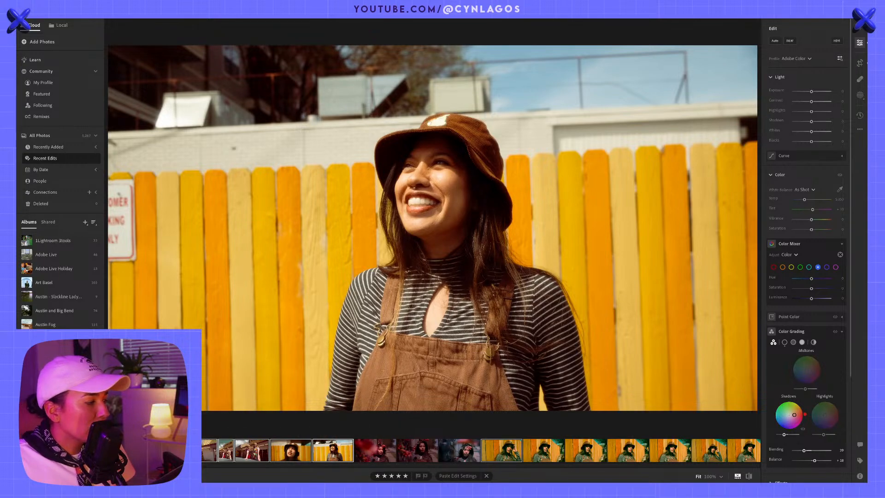
- Look through the hat and beret portraits shot against the graffitied brick wall
{"action": "scroll", "coordinate": [480, 450], "scroll_direction": "down", "scroll_amount": 10}
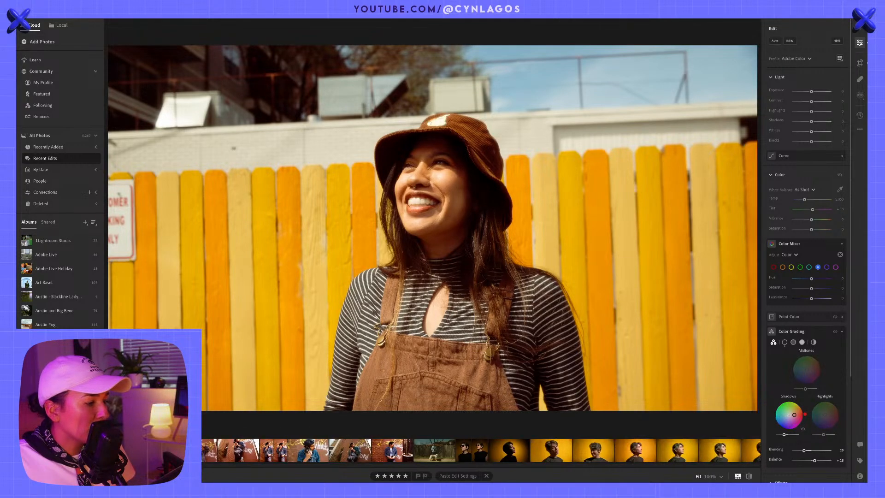
{"action": "left_click", "coordinate": [320, 445]}
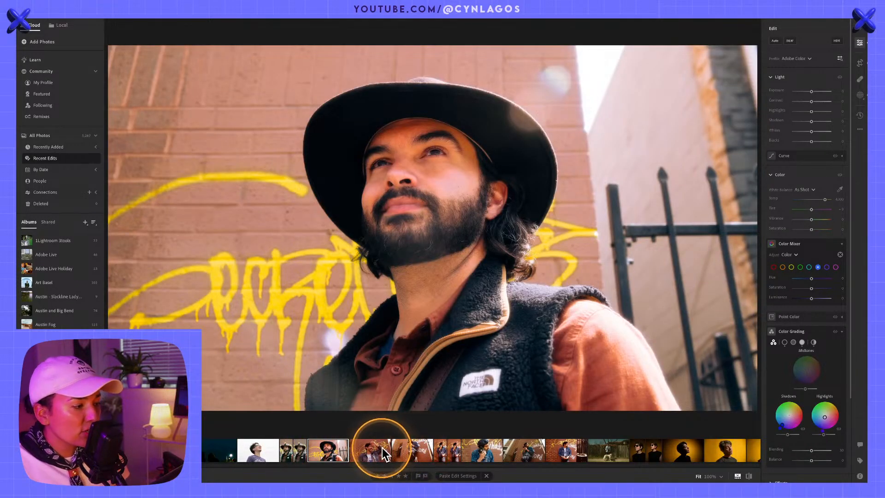
{"action": "left_click", "coordinate": [402, 452]}
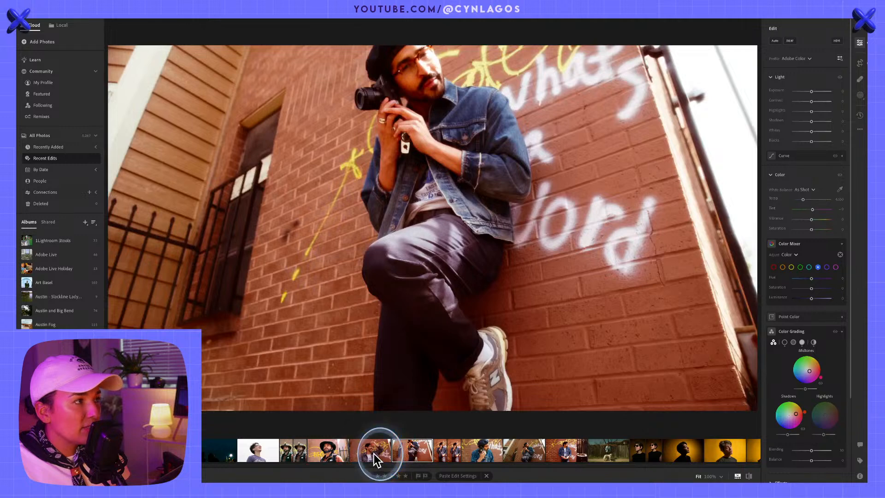
{"action": "left_click", "coordinate": [374, 456]}
{"action": "left_click", "coordinate": [482, 452]}
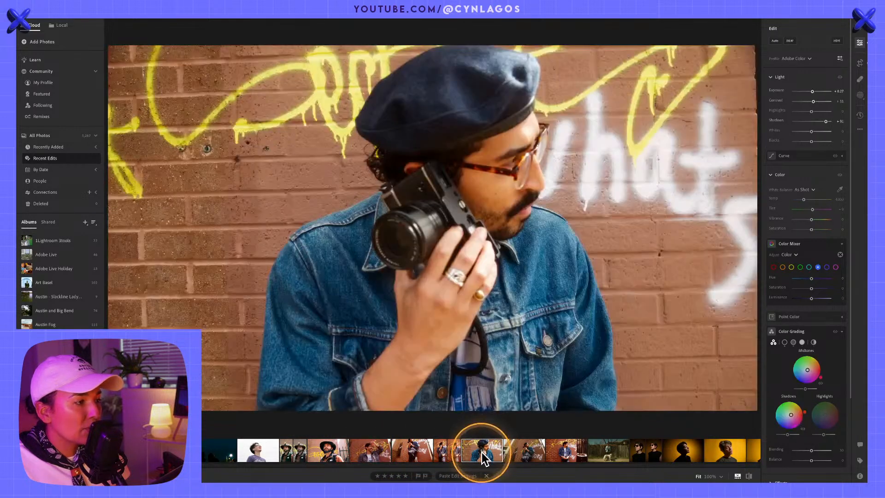
{"action": "left_click", "coordinate": [453, 451]}
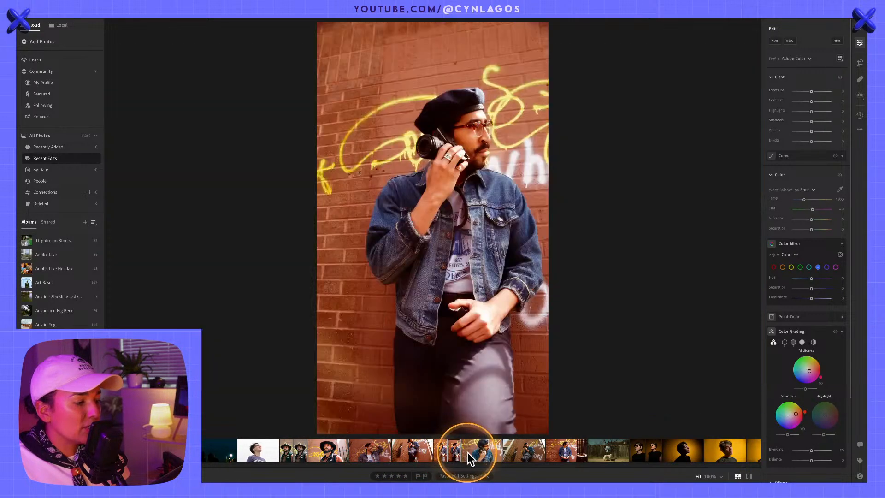
- Export the five selected hat and beret portraits against the brick wall as JPG (Small) to the Portrait Friends folder
{"action": "left_click", "coordinate": [441, 454], "text": "ctrl"}
{"action": "left_click", "coordinate": [371, 450], "text": "ctrl"}
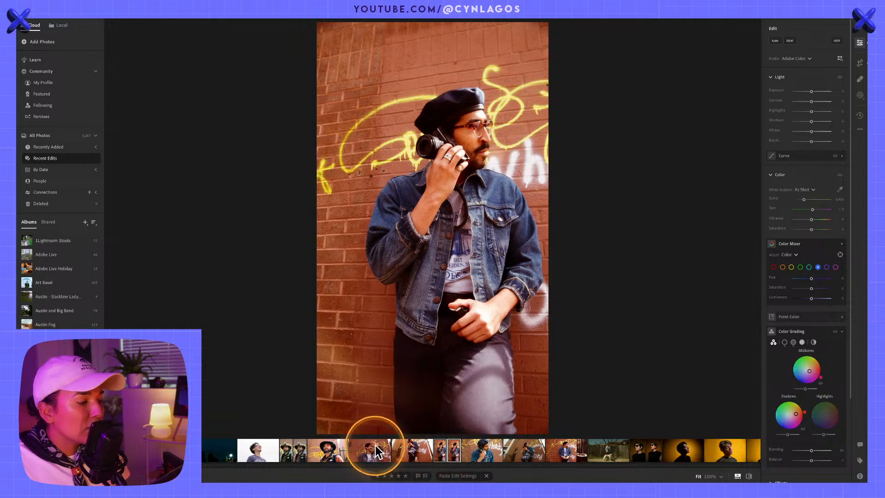
{"action": "left_click", "coordinate": [338, 446], "text": "ctrl"}
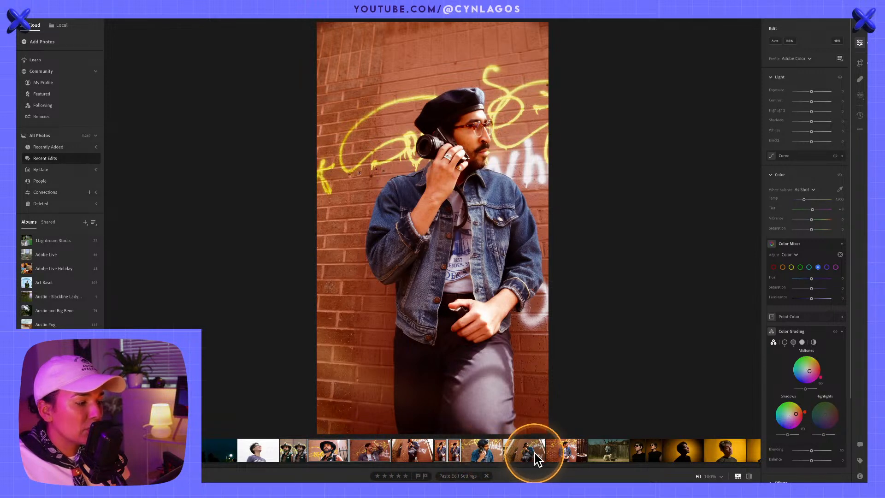
{"action": "left_click", "coordinate": [563, 448], "text": "ctrl"}
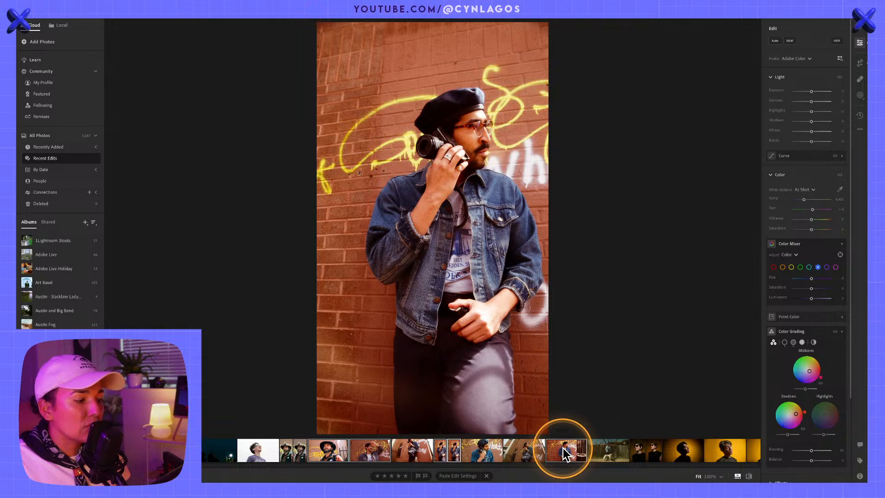
{"action": "right_click", "coordinate": [563, 452]}
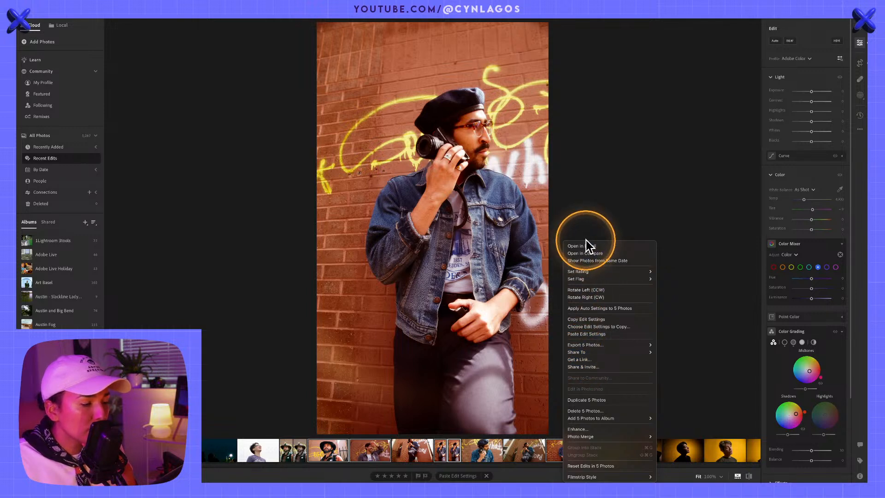
{"action": "mouse_move", "coordinate": [593, 344]}
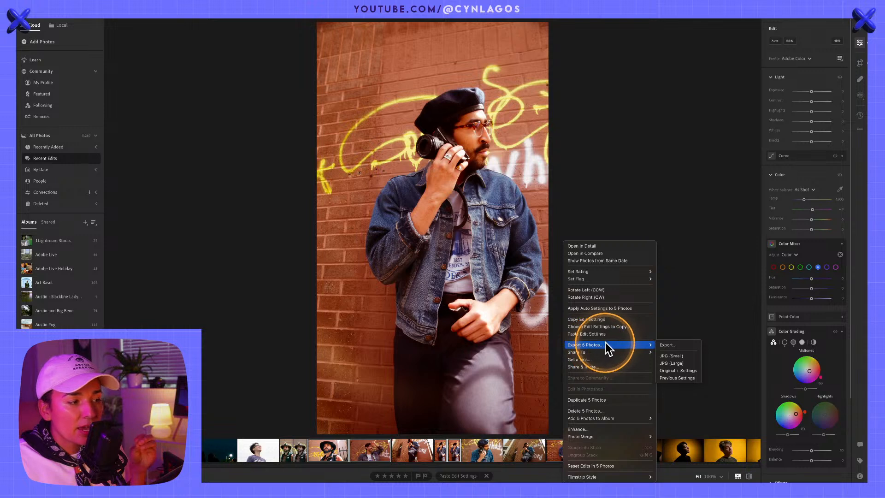
{"action": "left_click", "coordinate": [677, 357]}
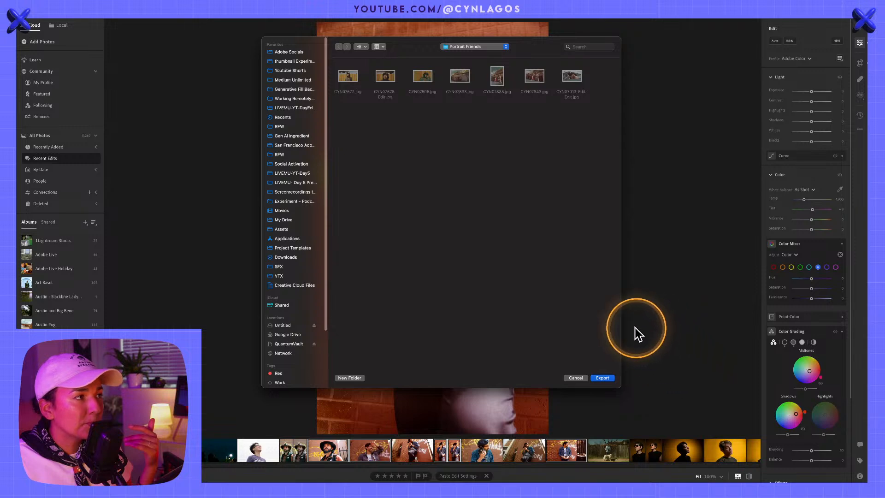
{"action": "left_click", "coordinate": [603, 378]}
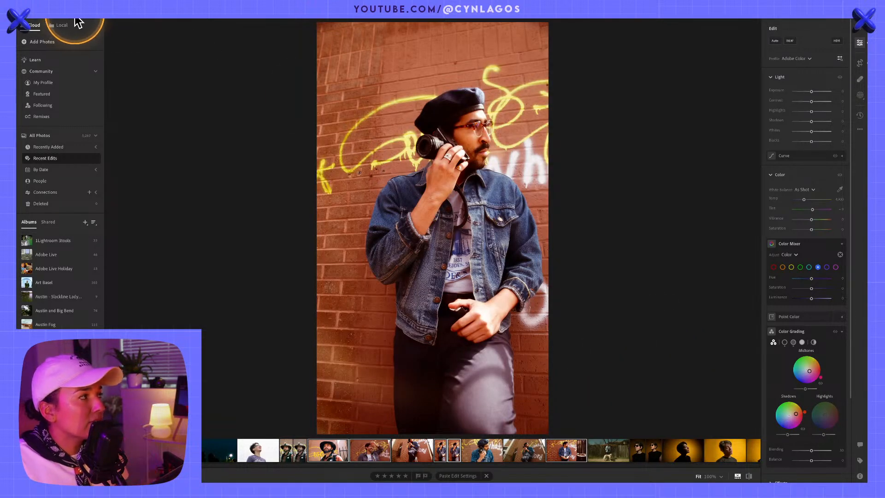
- Switch to Adobe Express in the browser and open the Text to template generator
{"action": "key", "text": "alt"}
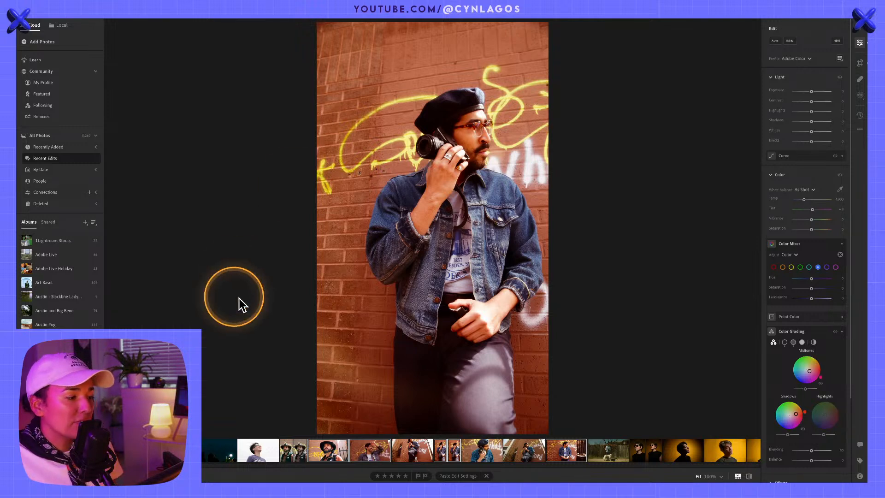
{"action": "key", "text": "super+Tab"}
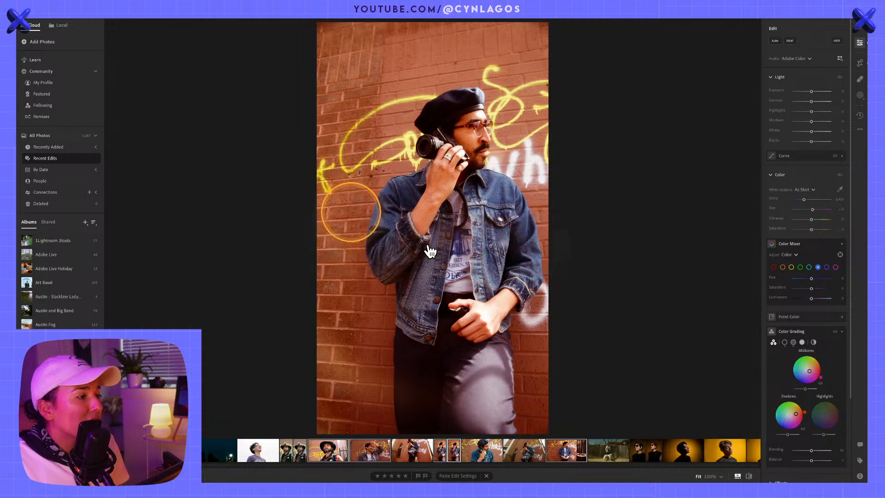
{"action": "left_click", "coordinate": [515, 479]}
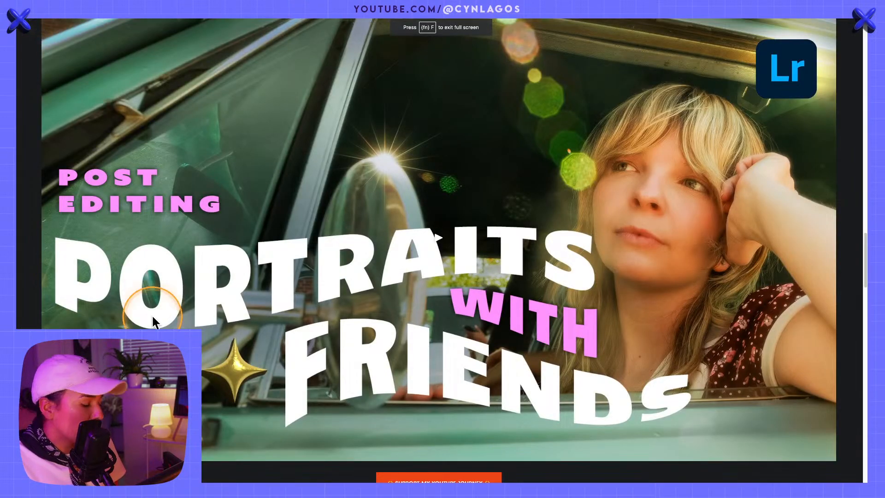
{"action": "key", "text": "ctrl+Tab"}
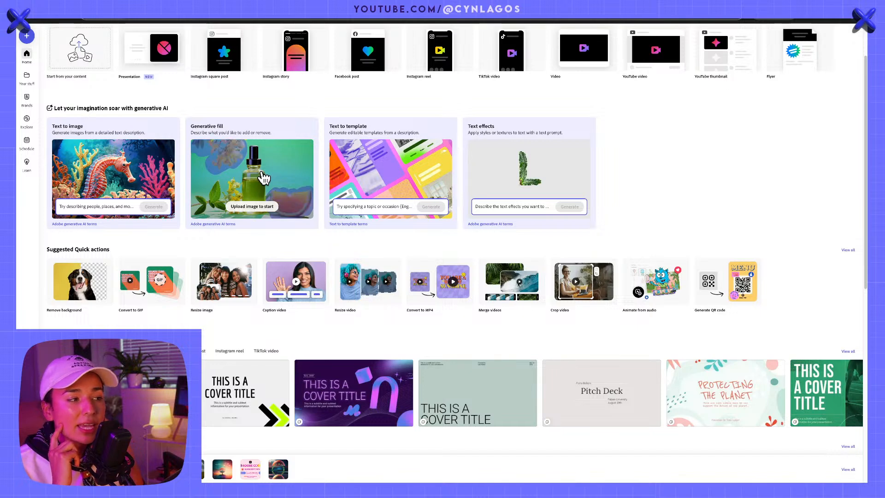
{"action": "left_click", "coordinate": [201, 168]}
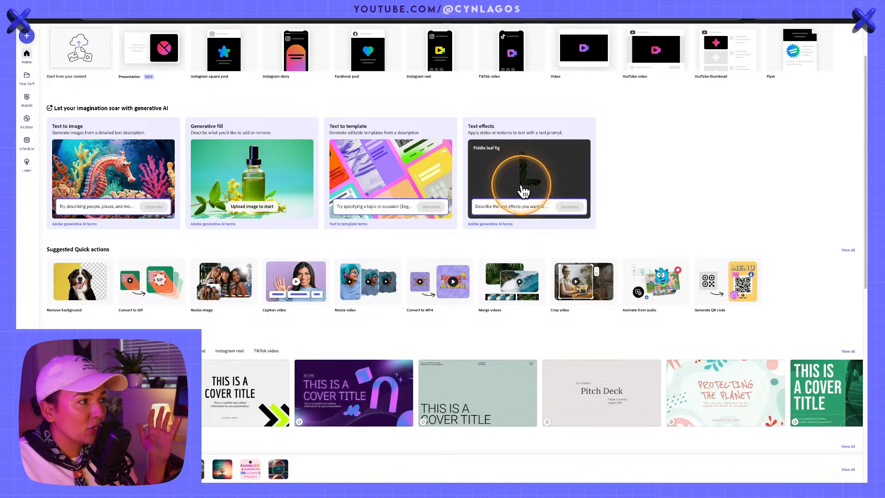
{"action": "scroll", "coordinate": [645, 129], "scroll_direction": "up", "scroll_amount": 2}
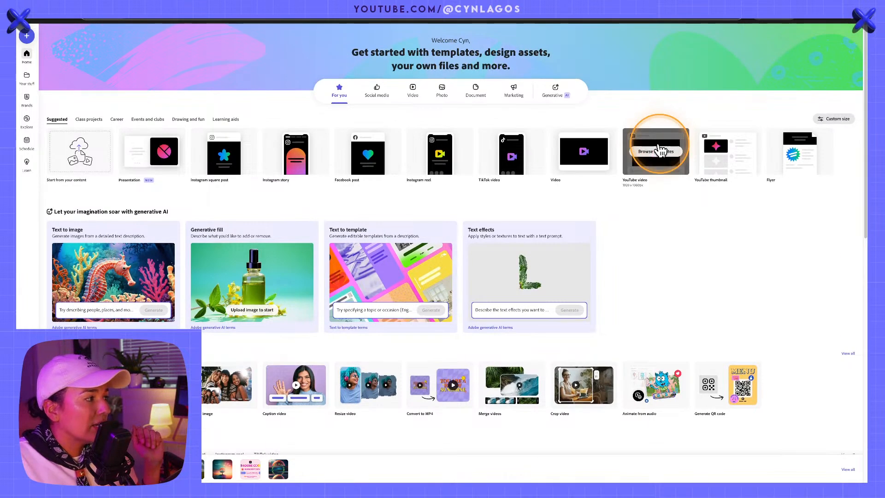
{"action": "left_click", "coordinate": [364, 252]}
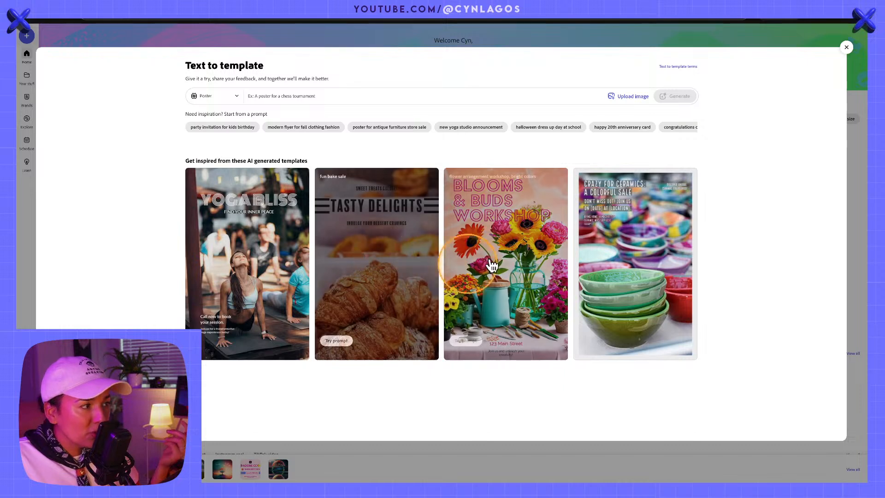
- Look through the available template formats for the generated design
{"action": "left_click", "coordinate": [297, 96]}
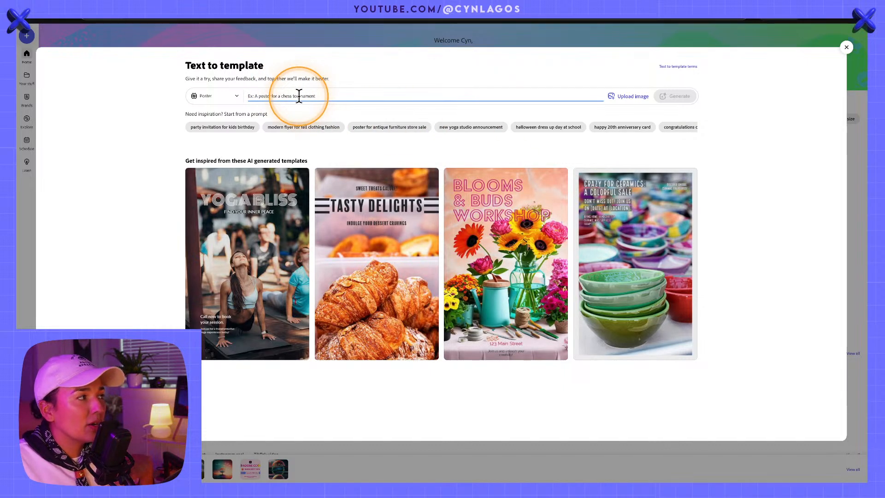
{"action": "left_click", "coordinate": [231, 95]}
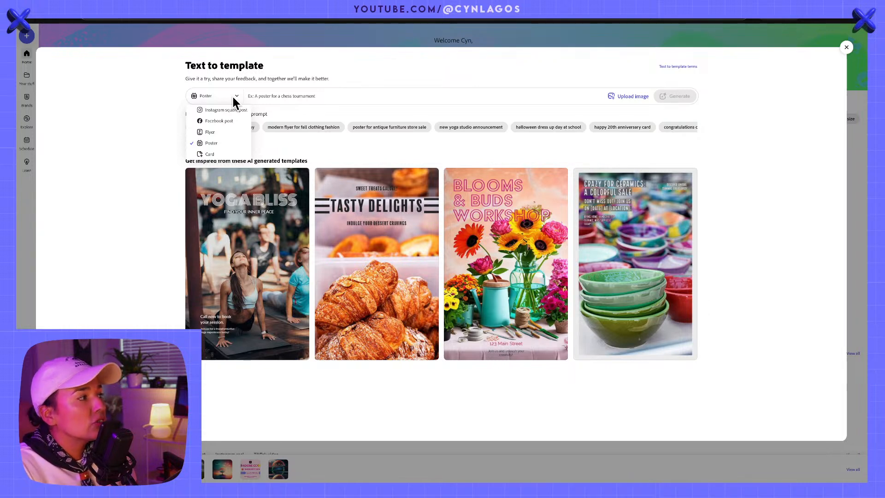
{"action": "left_click", "coordinate": [250, 97]}
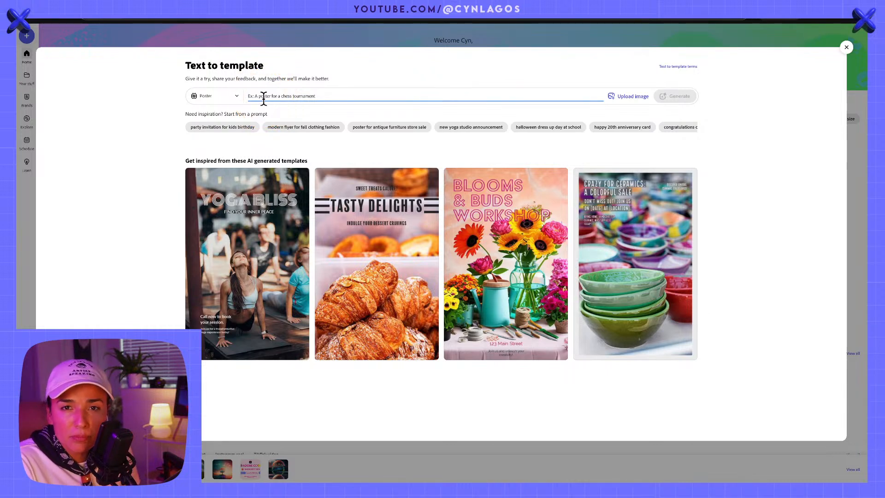
- Write the template prompt "Minimal Bold font photography instagram post"
{"action": "type", "text": "Minimal"}
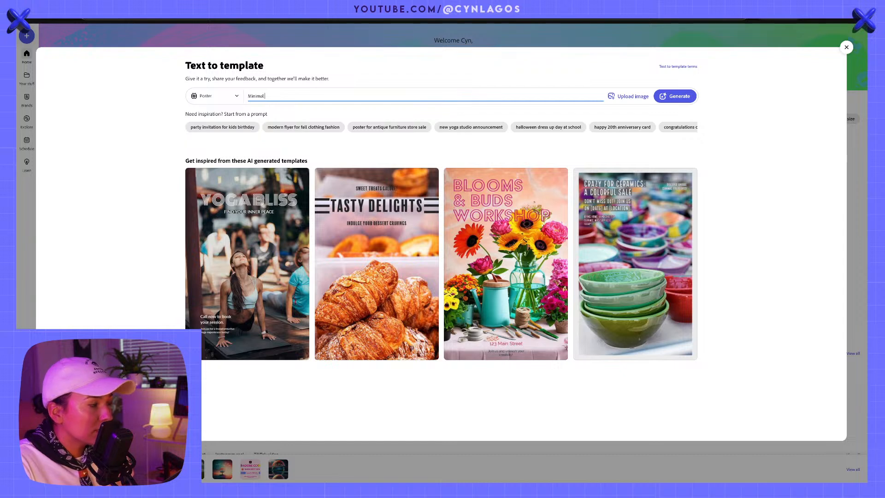
{"action": "type", "text": " B"}
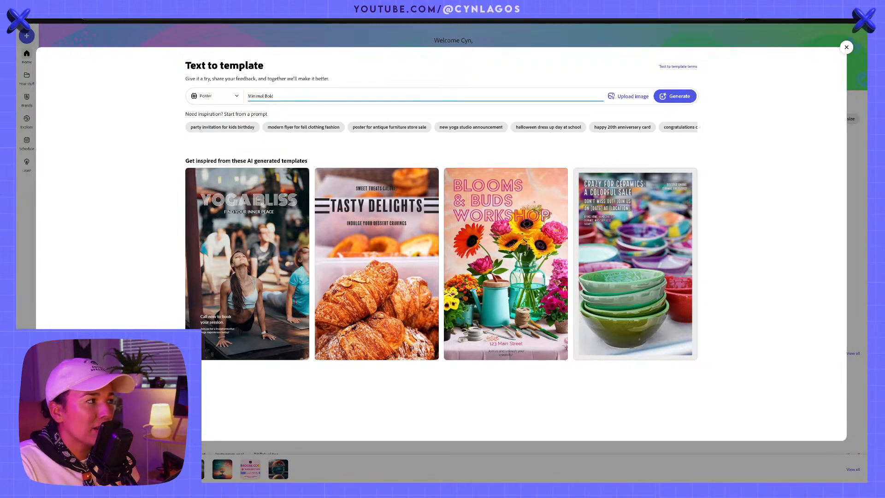
{"action": "type", "text": "old "}
{"action": "type", "text": "("}
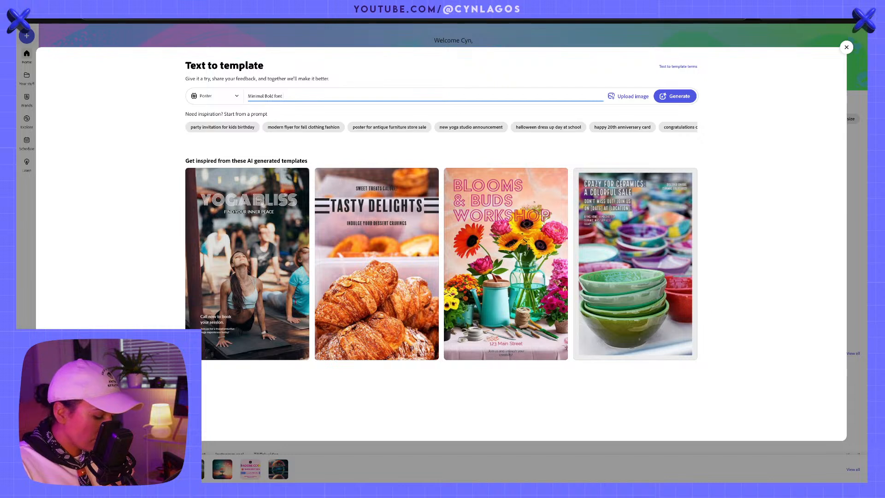
{"action": "type", "text": "grpahy"}
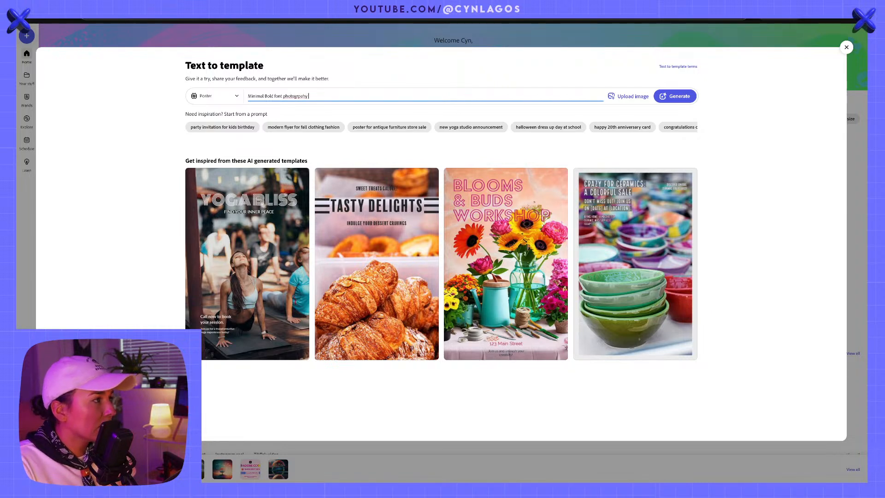
{"action": "key", "text": "BackSpace"}
{"action": "key", "text": "BackSpace"}
{"action": "key", "text": "BackSpace"}
{"action": "key", "text": "BackSpace"}
{"action": "type", "text": "pos"}
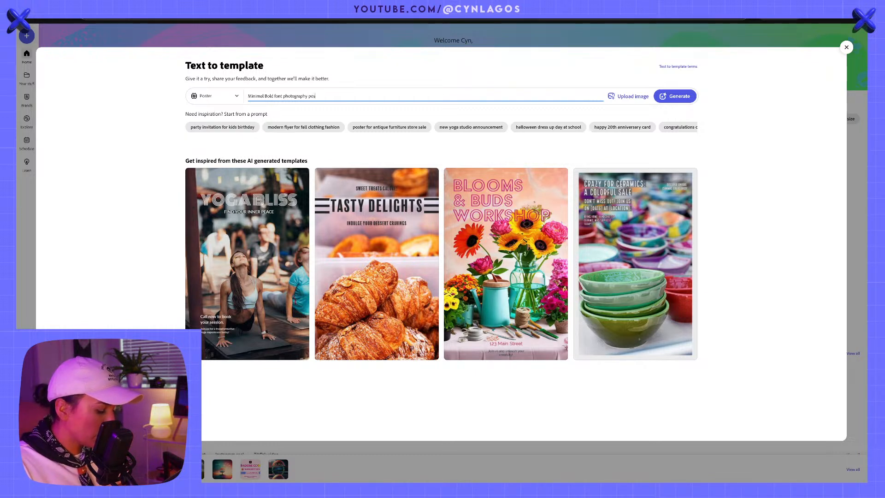
{"action": "key", "text": "BackSpace"}
{"action": "key", "text": "BackSpace"}
{"action": "key", "text": "BackSpace"}
{"action": "key", "text": "BackSpace"}
{"action": "key", "text": "BackSpace"}
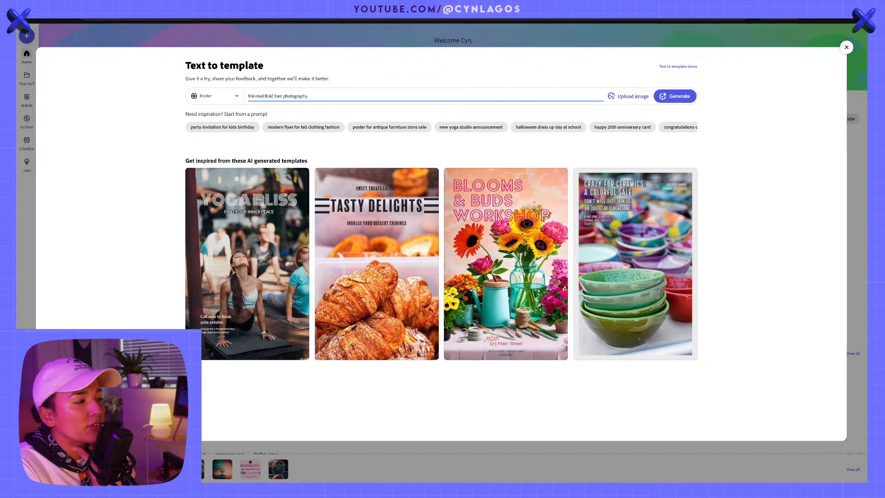
{"action": "type", "text": "instagram post"}
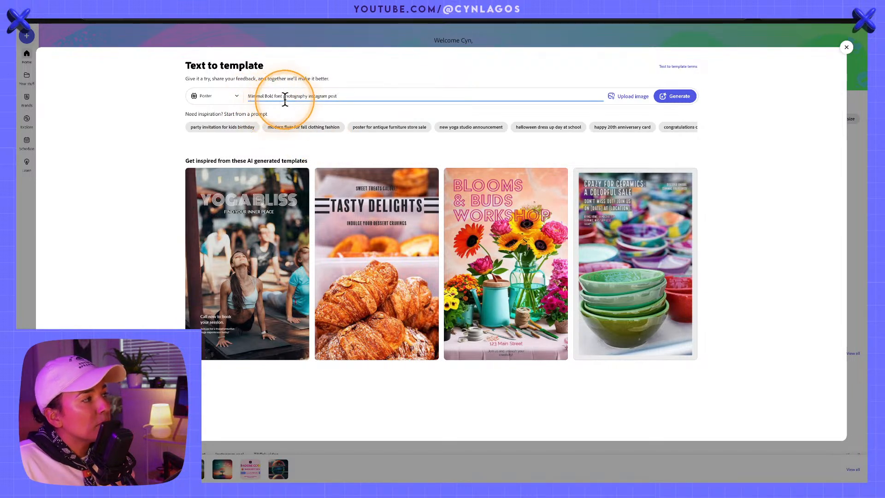
- Reword the prompt to "photography instagram post with Minimal layout Bold font", keeping the Poster format
{"action": "left_click", "coordinate": [265, 96]}
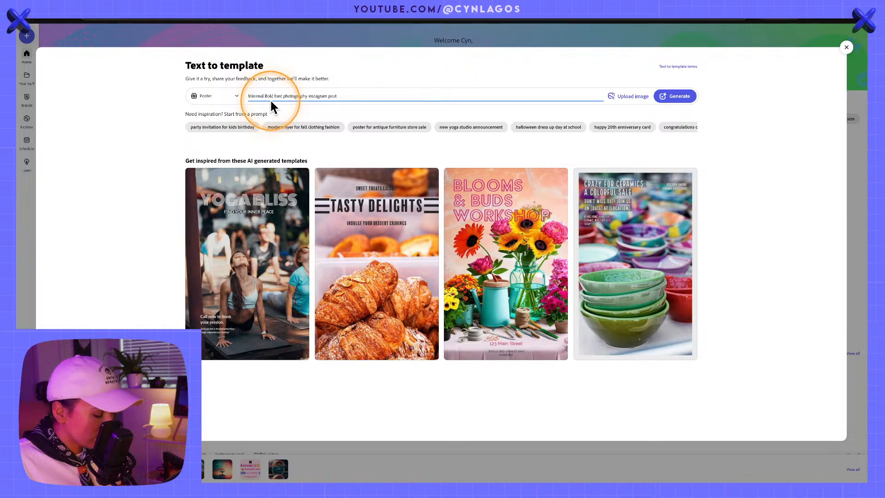
{"action": "type", "text": "layout"}
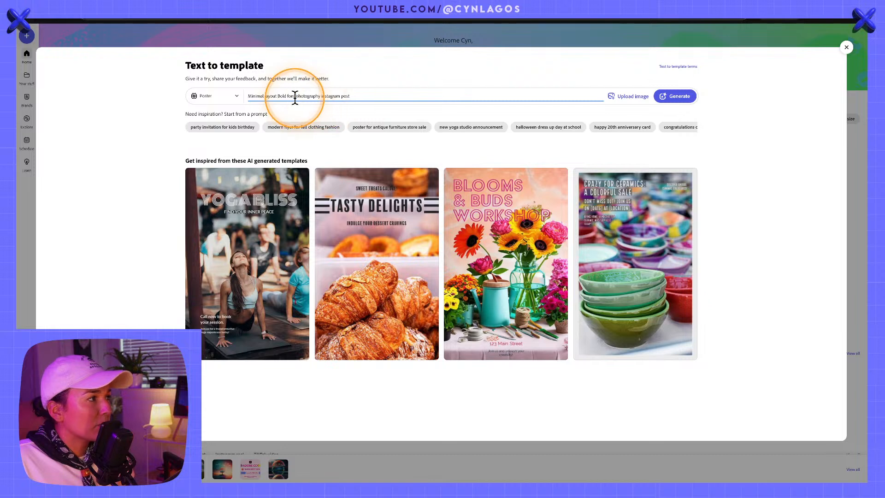
{"action": "left_click_drag", "start_coordinate": [295, 97], "coordinate": [246, 101]}
{"action": "key", "text": "ctrl+x"}
{"action": "key", "text": "End"}
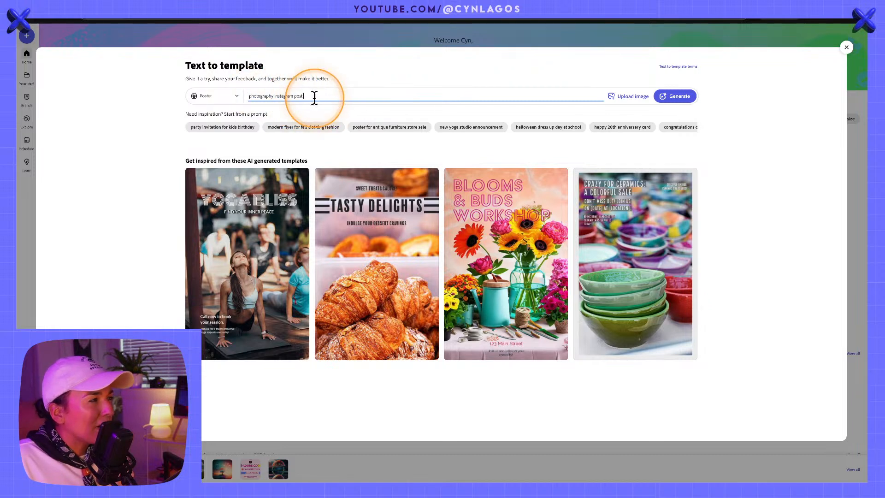
{"action": "key", "text": "ctrl+v"}
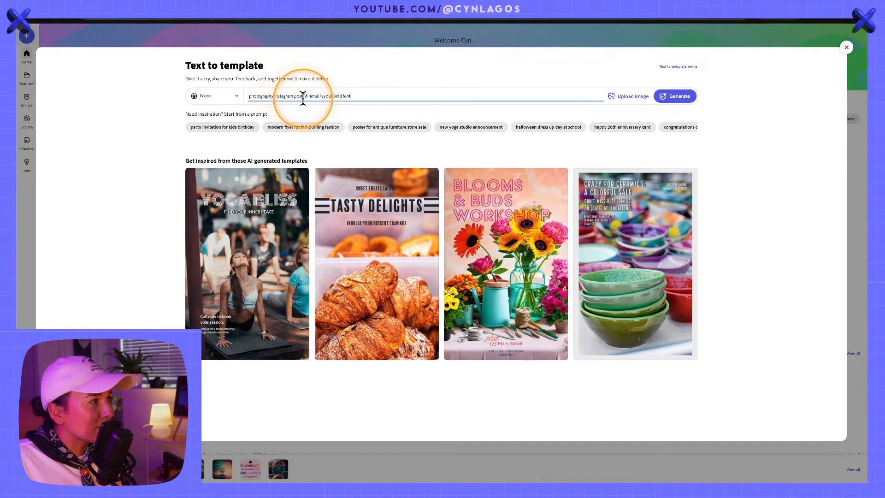
{"action": "left_click", "coordinate": [302, 98]}
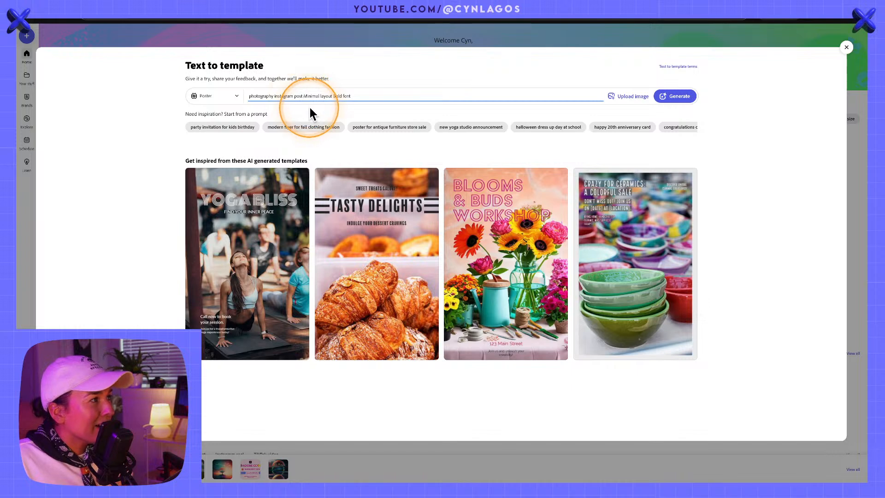
{"action": "type", "text": "with"}
{"action": "left_click_drag", "start_coordinate": [385, 96], "coordinate": [244, 101]}
{"action": "left_click", "coordinate": [251, 101]}
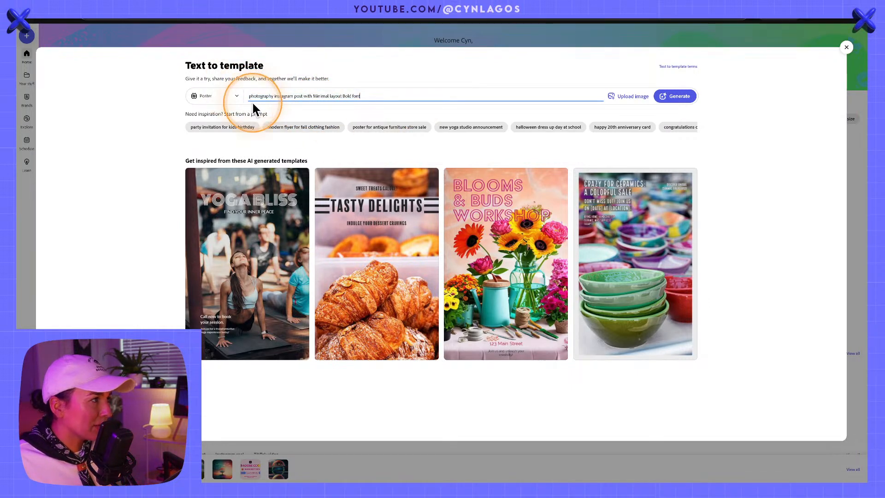
{"action": "left_click", "coordinate": [206, 95]}
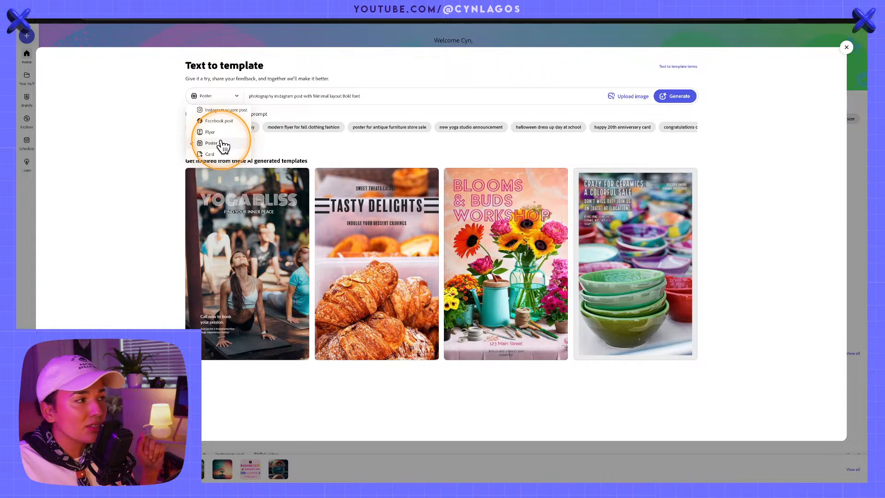
{"action": "left_click", "coordinate": [361, 108]}
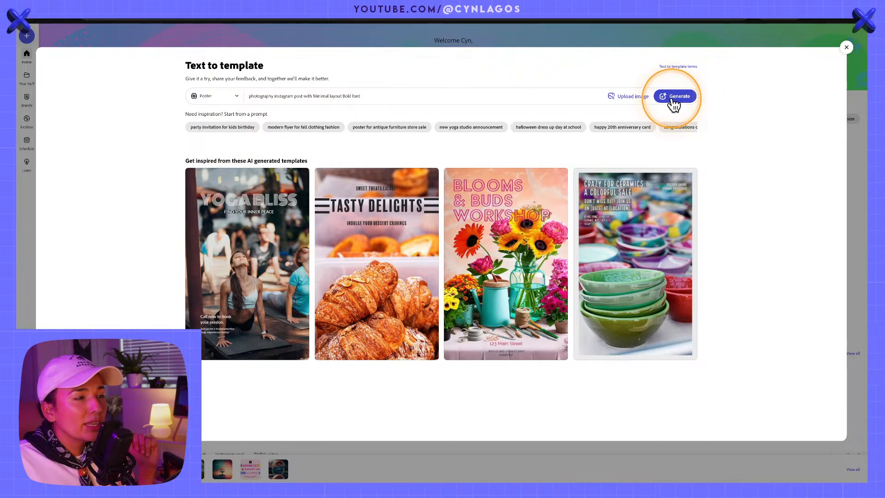
- Attach the photo CYN07522.jpg from the Portrait Friends folder to the prompt and generate the templates
{"action": "left_click", "coordinate": [639, 96]}
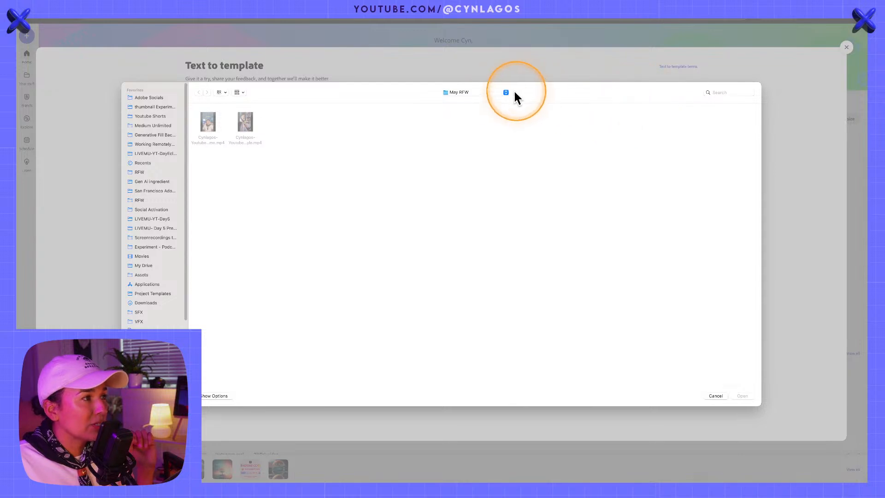
{"action": "left_click", "coordinate": [505, 93]}
{"action": "left_click", "coordinate": [485, 169]}
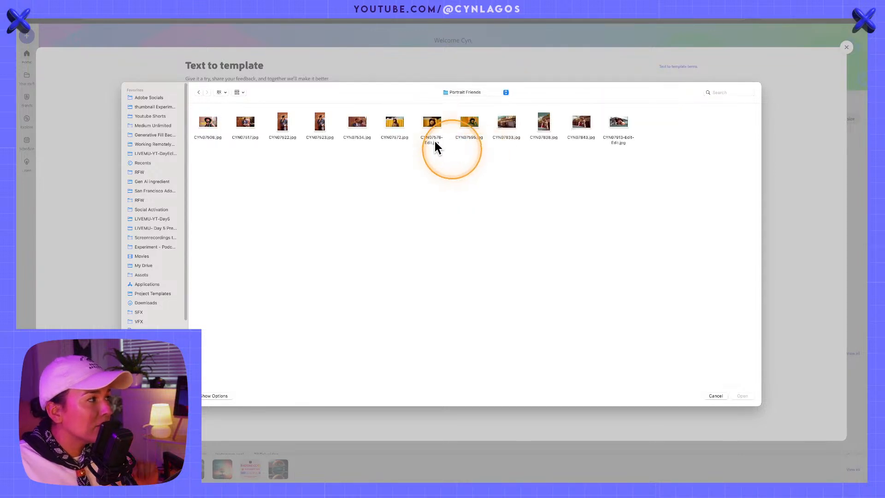
{"action": "left_click", "coordinate": [284, 120]}
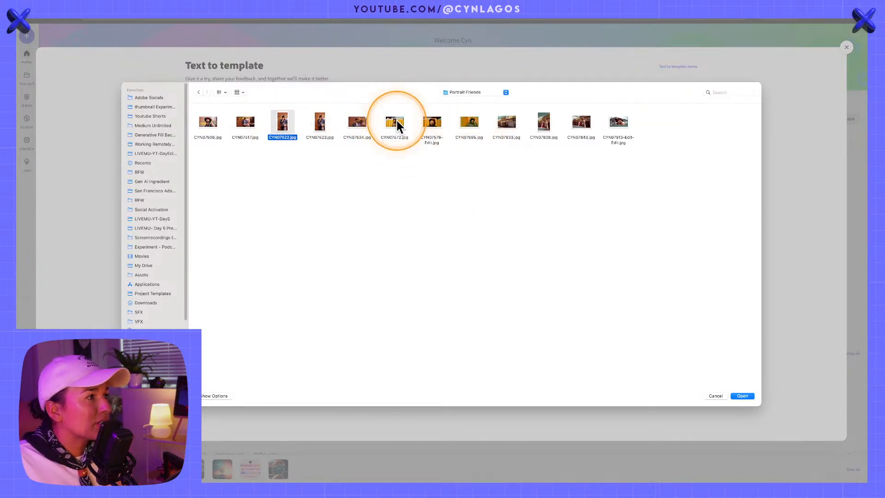
{"action": "left_click", "coordinate": [742, 396]}
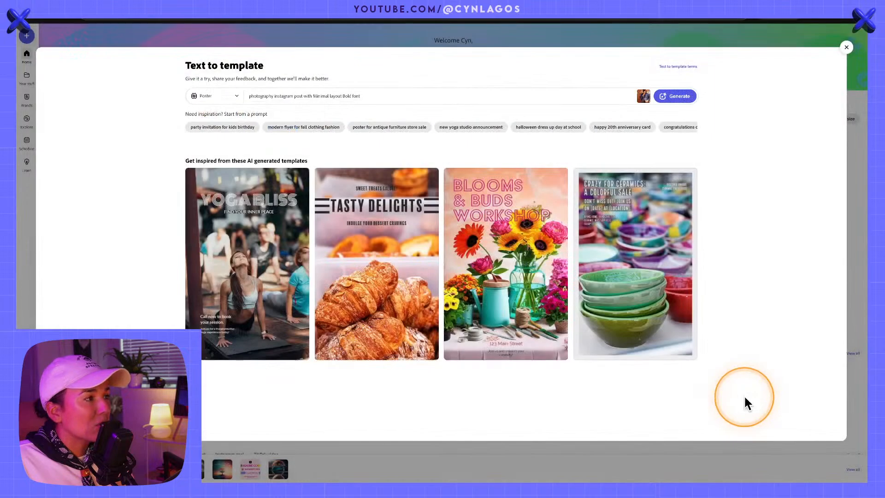
{"action": "left_click", "coordinate": [674, 98]}
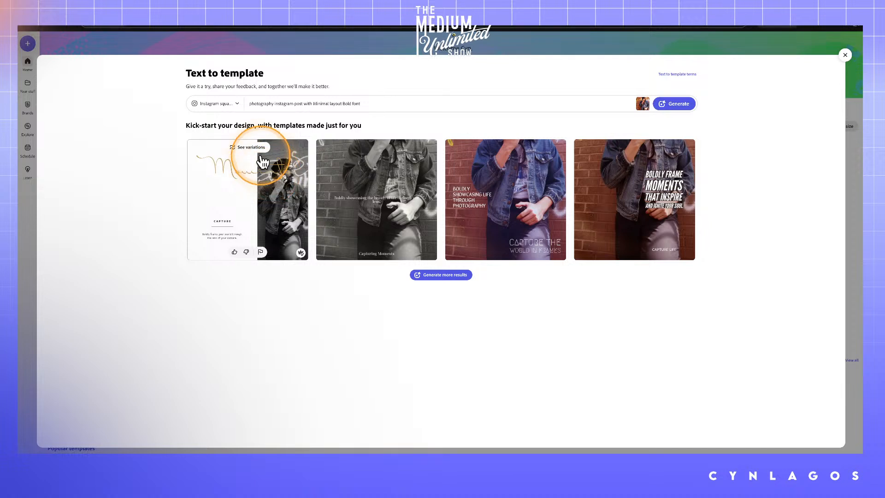
- Replace "Minimal" with "bold" in the prompt and generate a new set of Instagram square post templates
{"action": "left_click_drag", "start_coordinate": [313, 103], "coordinate": [336, 102]}
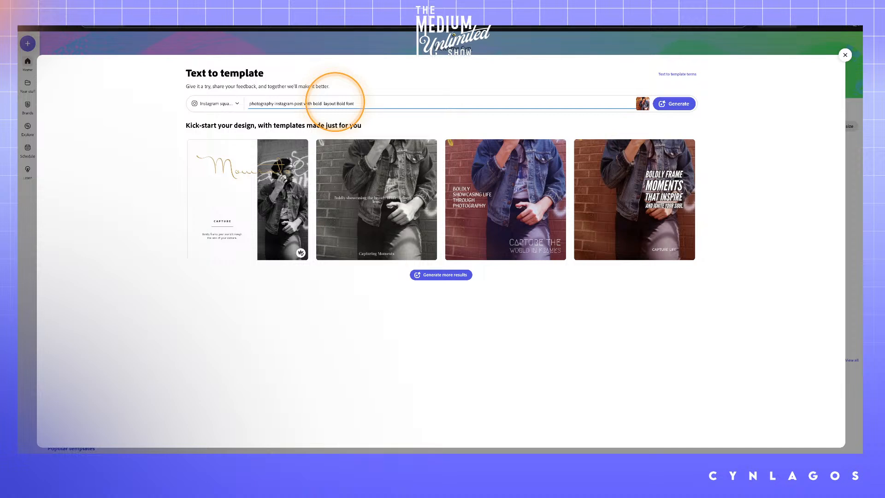
{"action": "left_click", "coordinate": [681, 107]}
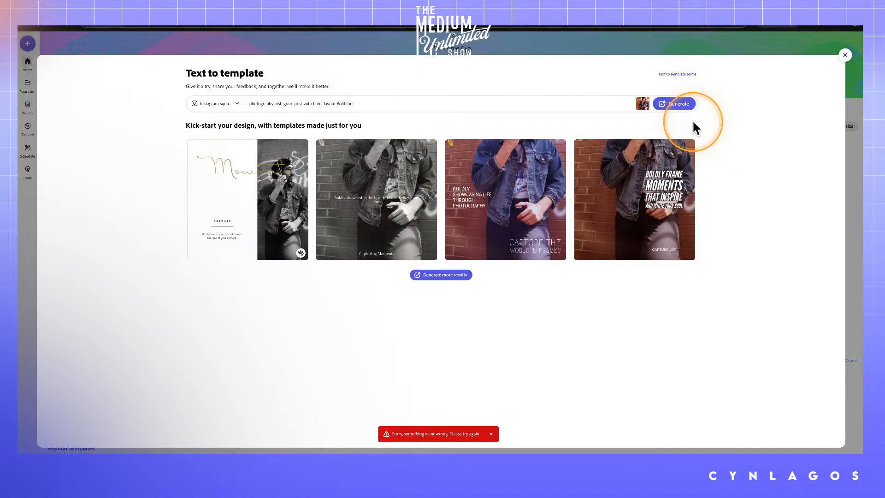
{"action": "left_click", "coordinate": [491, 434]}
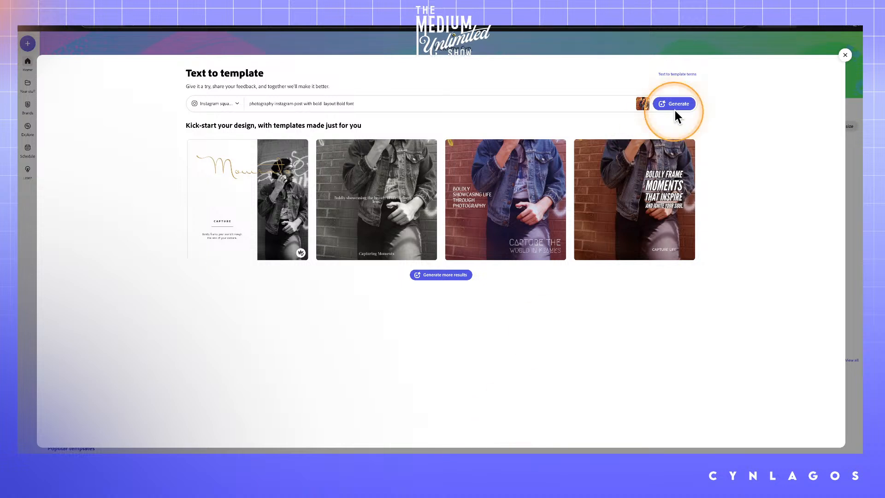
{"action": "left_click", "coordinate": [677, 106]}
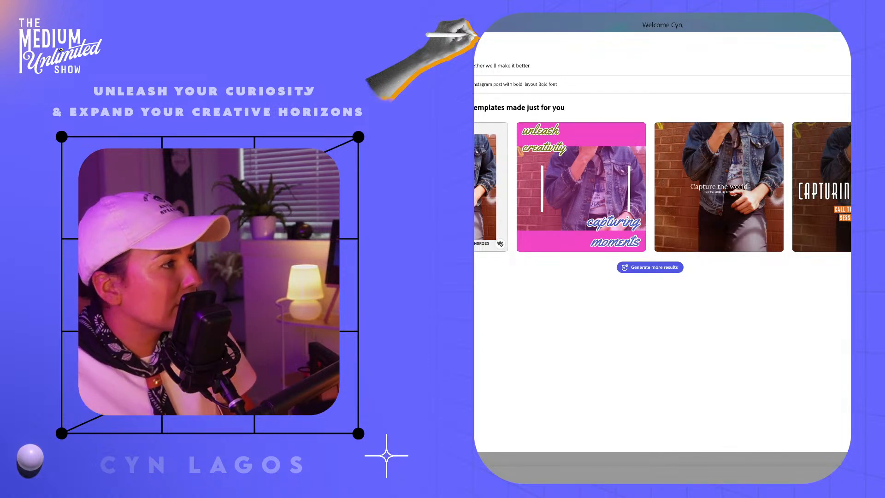
- Check the template format choices, keep Instagram square post, and open the generated design with the vertical "UNLEASH YOUR CREATIVITY" caption for editing
{"action": "left_click", "coordinate": [586, 174]}
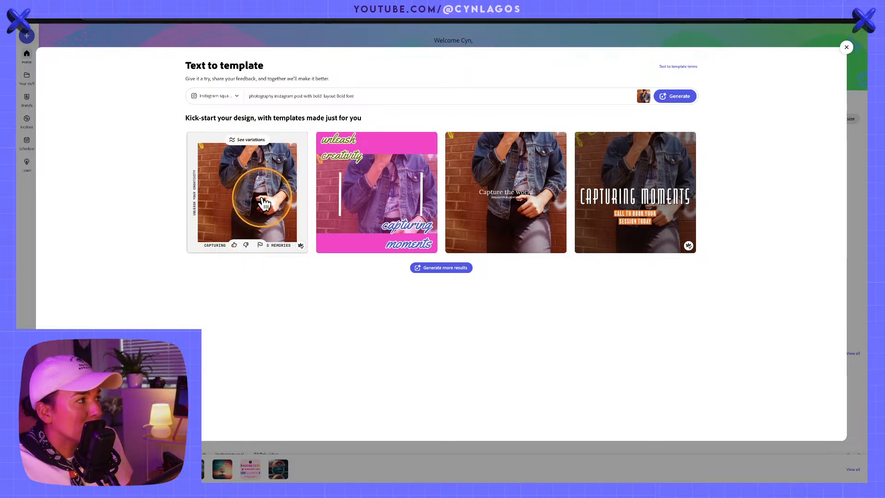
{"action": "left_click", "coordinate": [234, 97]}
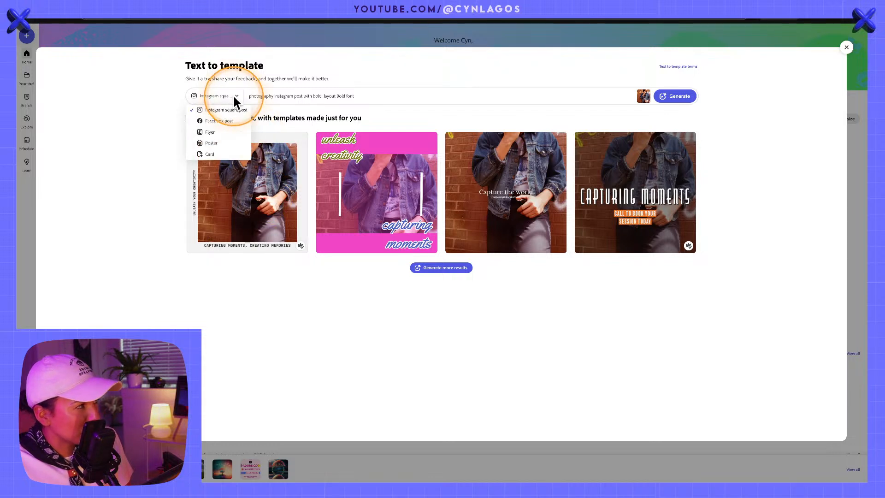
{"action": "left_click", "coordinate": [234, 96]}
{"action": "left_click", "coordinate": [234, 98]}
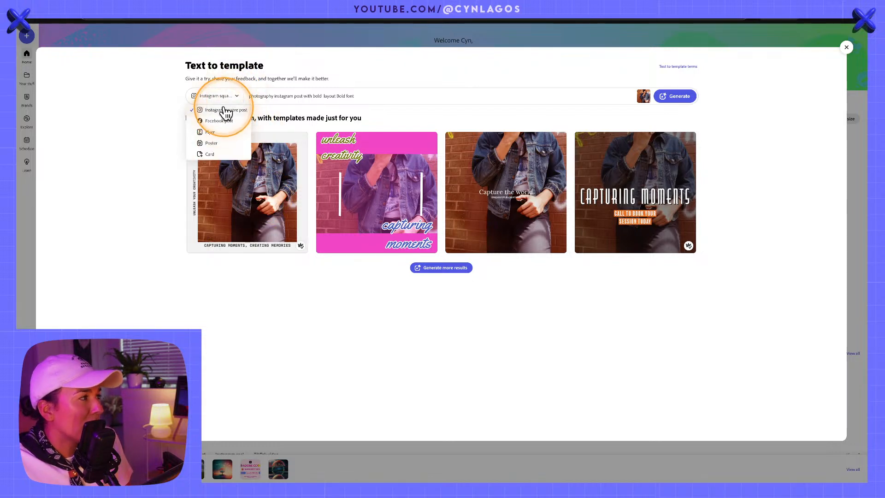
{"action": "left_click", "coordinate": [269, 209]}
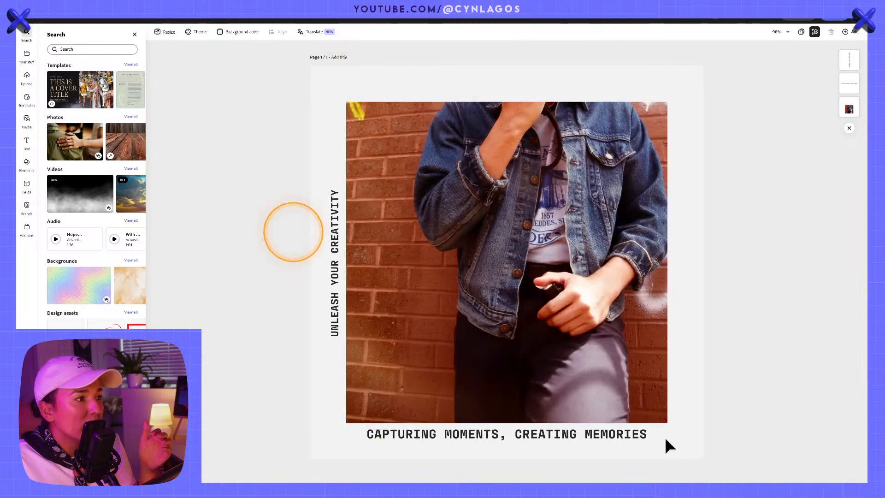
- Recrop the photo so the man's face and camera are in the frame, scaling it down slightly and shifting the crop frame to fit
{"action": "left_click", "coordinate": [335, 293]}
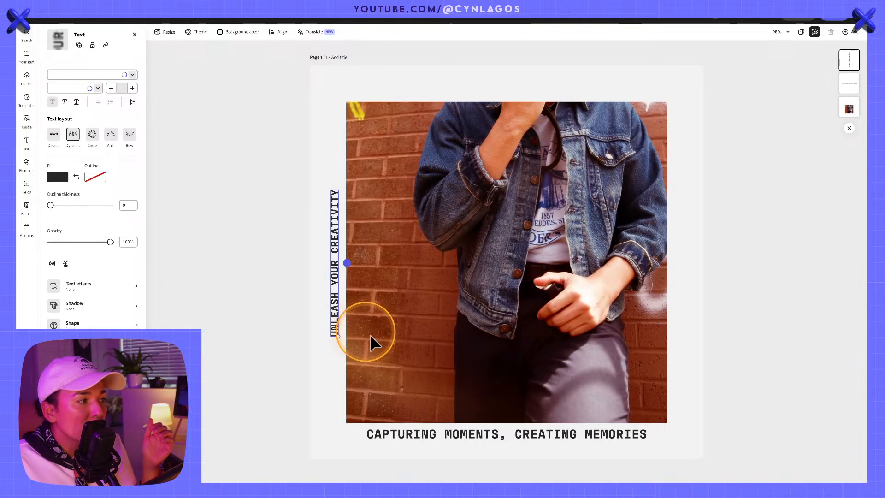
{"action": "left_click", "coordinate": [494, 267]}
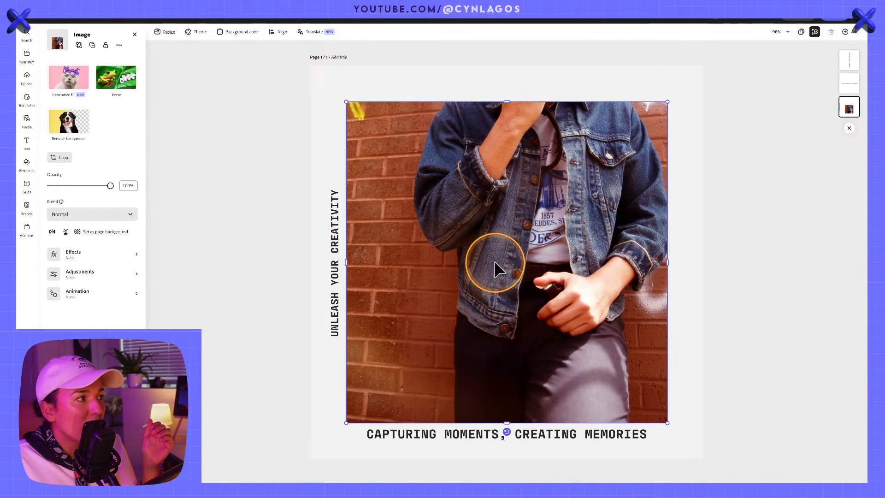
{"action": "double_click", "coordinate": [564, 223]}
{"action": "left_click_drag", "start_coordinate": [557, 217], "coordinate": [554, 407]}
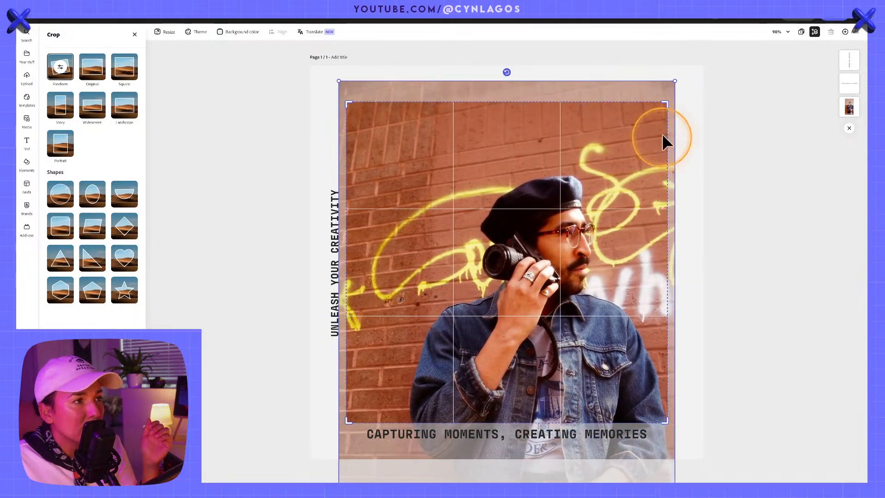
{"action": "left_click_drag", "start_coordinate": [676, 78], "coordinate": [666, 95]}
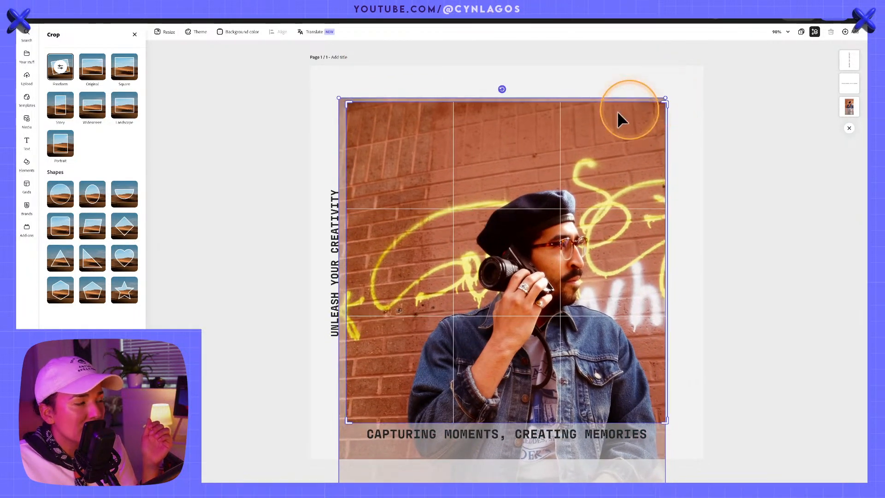
{"action": "mouse_move", "coordinate": [339, 132]}
{"action": "left_mouse_down"}
{"action": "mouse_move", "coordinate": [349, 129]}
{"action": "mouse_move", "coordinate": [332, 134]}
{"action": "left_mouse_up"}
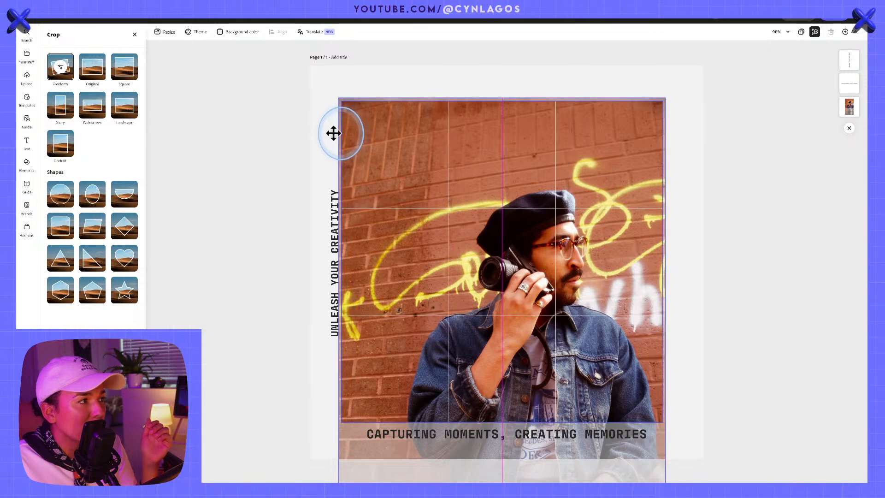
{"action": "left_click", "coordinate": [343, 78]}
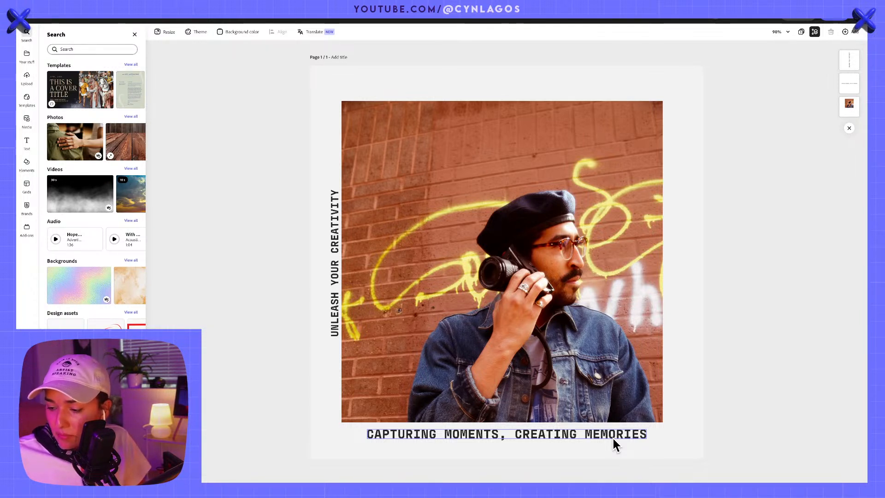
{"action": "left_click", "coordinate": [759, 405]}
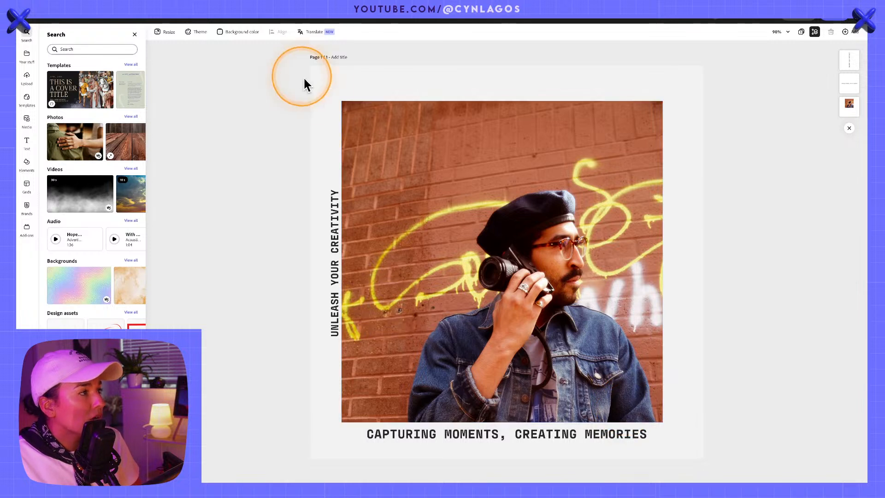
{"action": "left_click", "coordinate": [326, 84]}
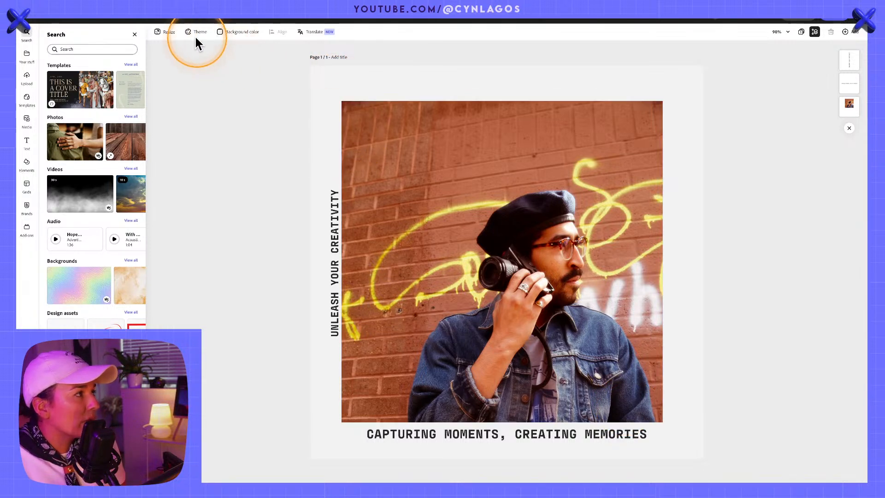
- Resize the design to the Instagram portrait post format, 1080 x 1350 px
{"action": "left_click", "coordinate": [164, 33]}
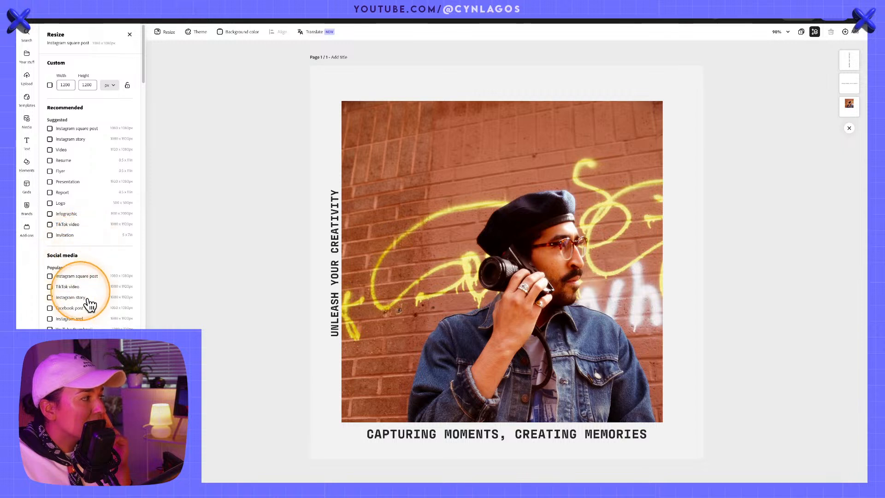
{"action": "scroll", "coordinate": [89, 303], "scroll_direction": "down", "scroll_amount": 1}
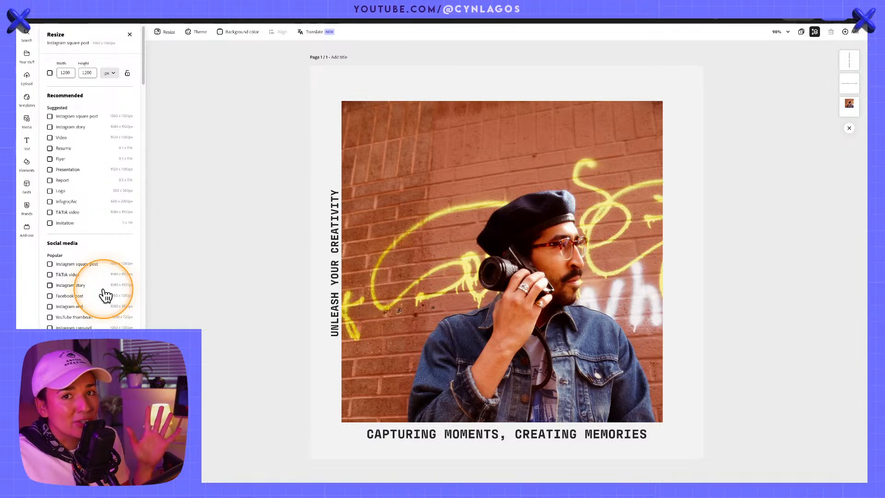
{"action": "scroll", "coordinate": [113, 258], "scroll_direction": "down", "scroll_amount": 1}
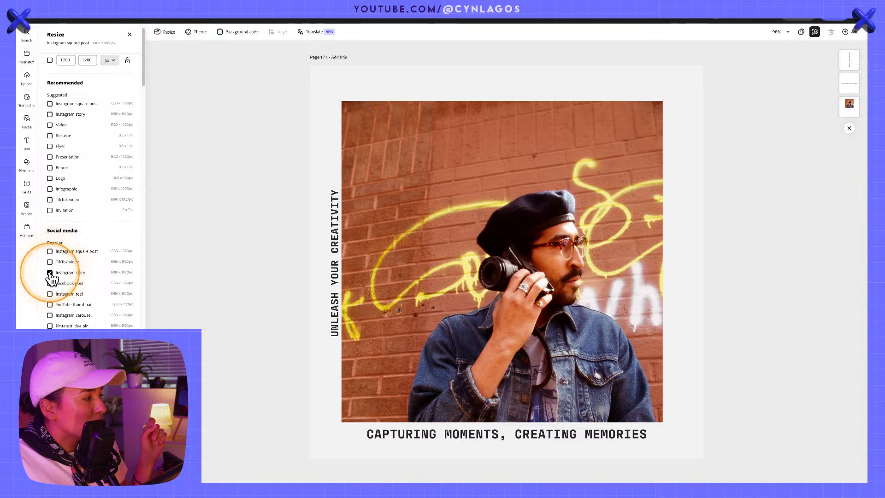
{"action": "left_click", "coordinate": [49, 262]}
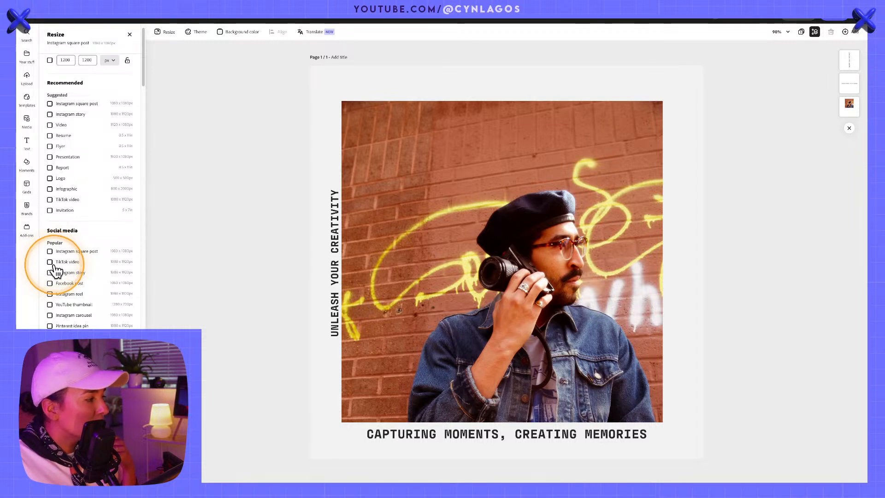
{"action": "scroll", "coordinate": [55, 277], "scroll_direction": "down", "scroll_amount": 1}
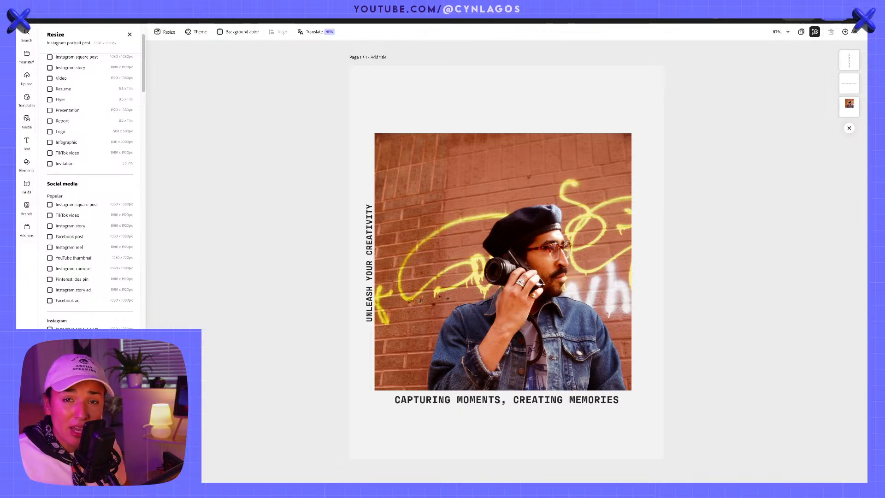
- Extend the photo's upper edge upward so it fills more of the portrait page, and shift the photo slightly toward the page centre
{"action": "left_click", "coordinate": [475, 145]}
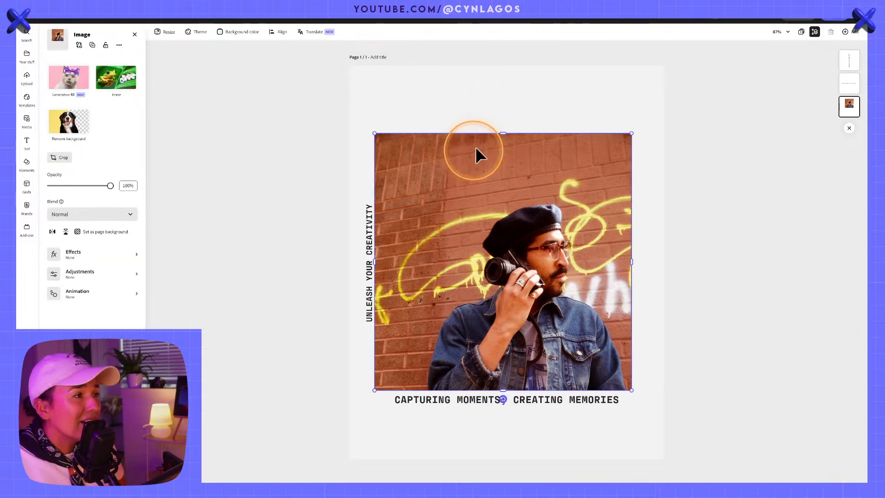
{"action": "left_click_drag", "start_coordinate": [500, 134], "coordinate": [509, 104]}
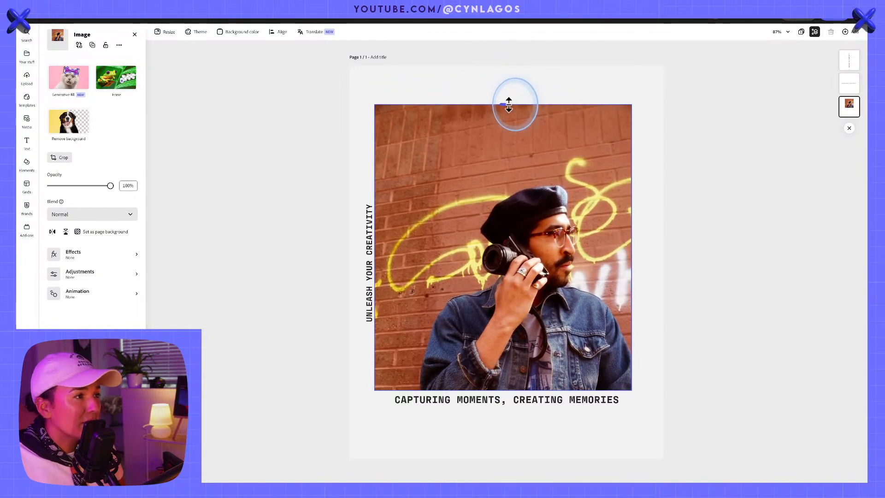
{"action": "left_click_drag", "start_coordinate": [500, 196], "coordinate": [503, 200]}
{"action": "left_click_drag", "start_coordinate": [507, 105], "coordinate": [516, 88]}
- Align the "CAPTURING MOMENTS, CREATING MEMORIES" caption with the photo's left edge below it, and lower the vertical caption to the photo's bottom edge
{"action": "left_click", "coordinate": [463, 398]}
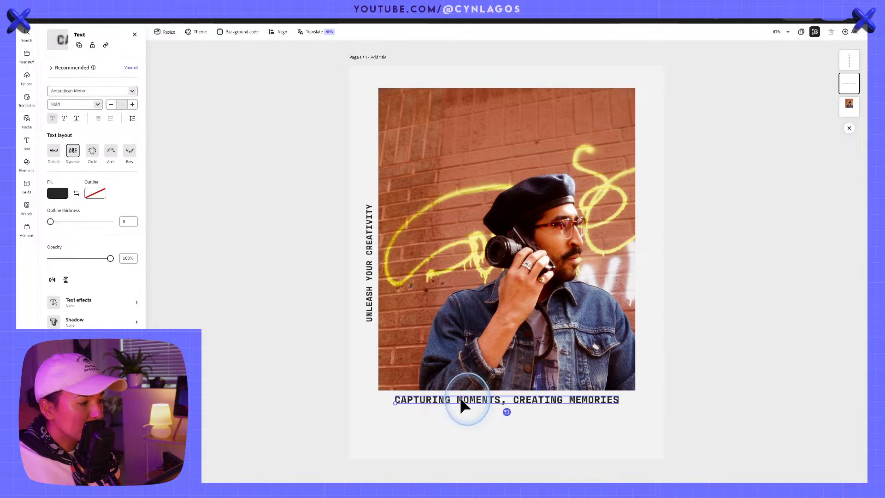
{"action": "left_click_drag", "start_coordinate": [460, 397], "coordinate": [443, 420]}
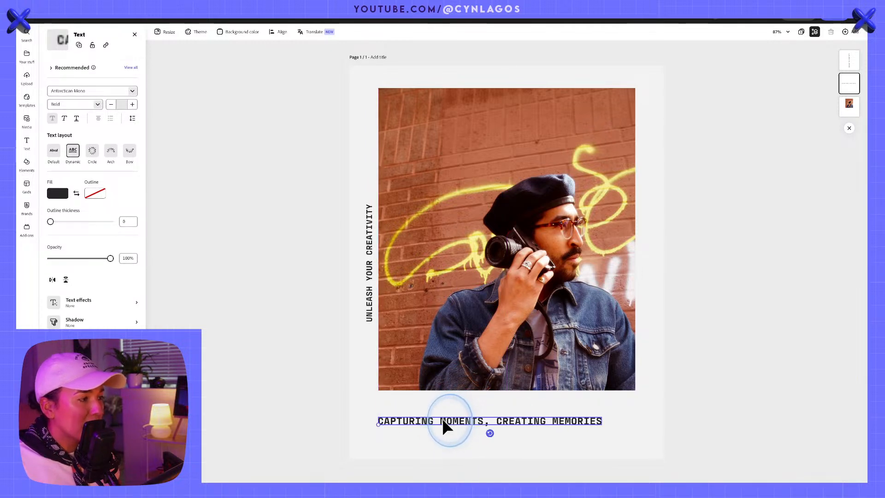
{"action": "left_click_drag", "start_coordinate": [361, 258], "coordinate": [361, 333]}
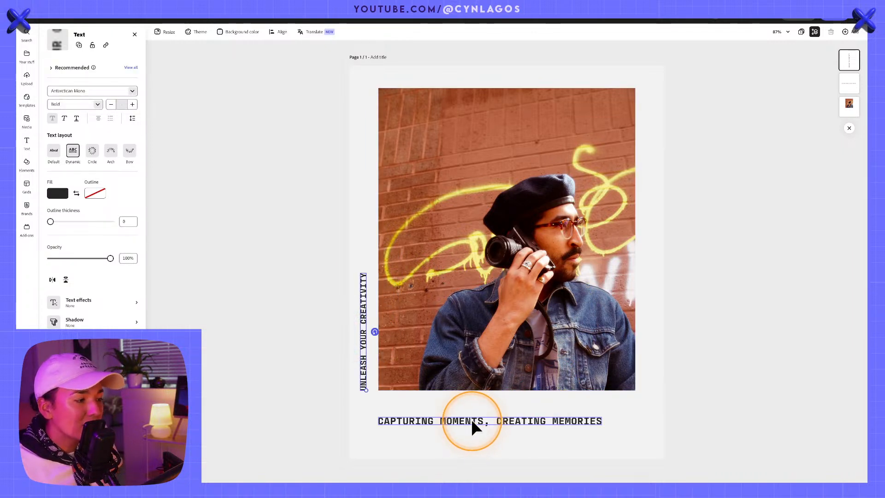
{"action": "left_click_drag", "start_coordinate": [471, 419], "coordinate": [468, 409]}
{"action": "left_click", "coordinate": [677, 288]}
{"action": "left_click", "coordinate": [488, 461]}
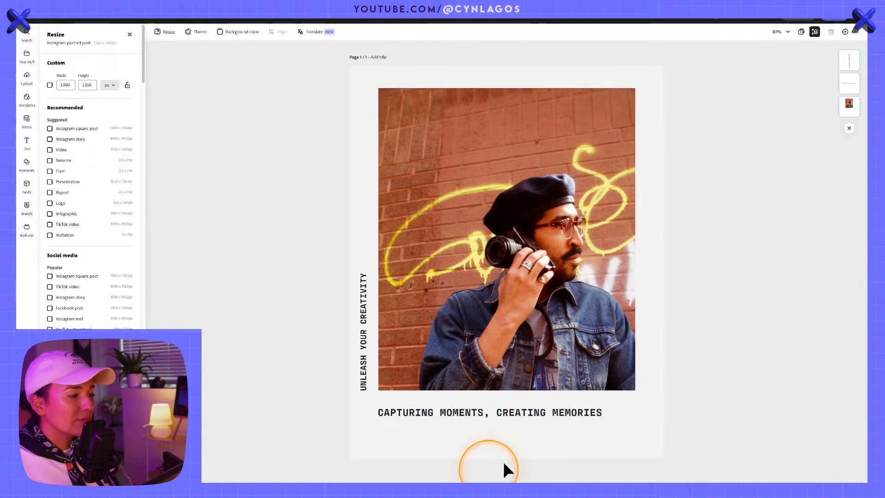
- Select the photo and both captions together and move them slightly lower and to the right on the page
{"action": "left_click_drag", "start_coordinate": [573, 432], "coordinate": [384, 339]}
{"action": "left_click_drag", "start_coordinate": [407, 309], "coordinate": [448, 303]}
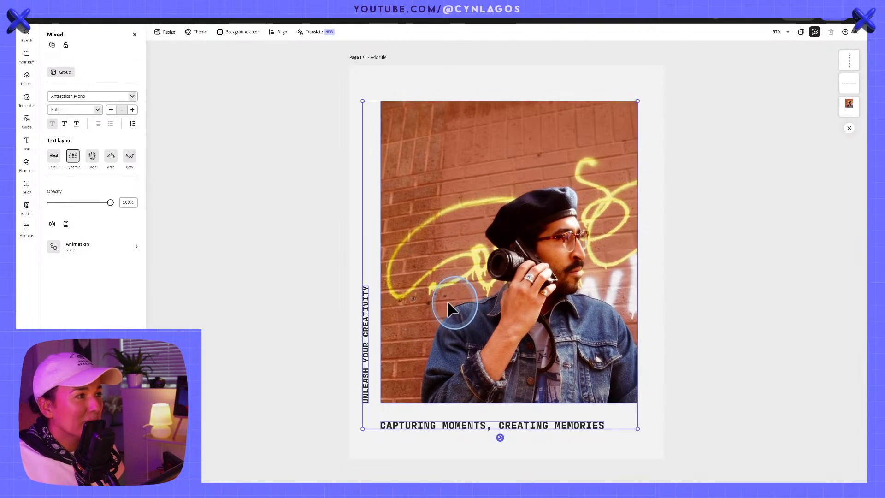
{"action": "left_click", "coordinate": [657, 281]}
- Centre the "CAPTURING MOMENTS, CREATING MEMORIES" caption below the photo, and turn the "UNLEASH YOUR CREATIVITY" caption horizontal and place it above the photo
{"action": "left_click_drag", "start_coordinate": [448, 424], "coordinate": [467, 419]}
{"action": "left_click", "coordinate": [359, 309]}
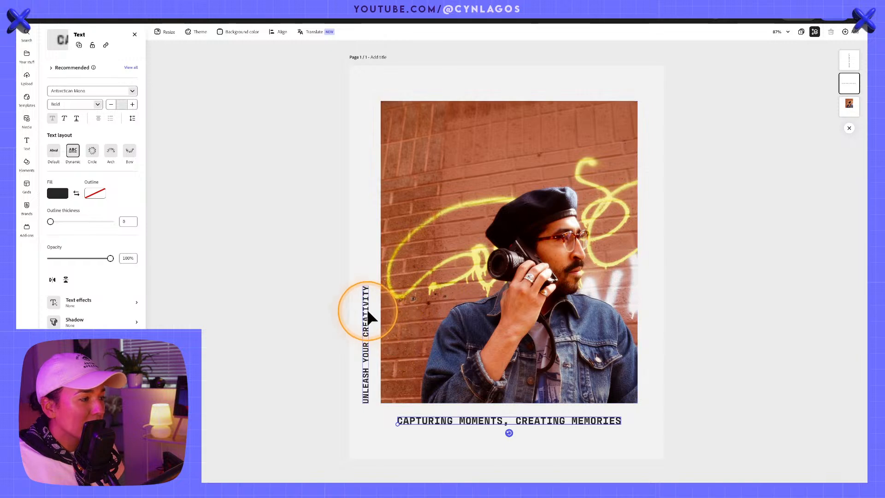
{"action": "left_click_drag", "start_coordinate": [377, 345], "coordinate": [539, 88]}
- Align the upper and lower captions to each other on their horizontal centres and deselect them
{"action": "left_click", "coordinate": [518, 420], "text": "shift"}
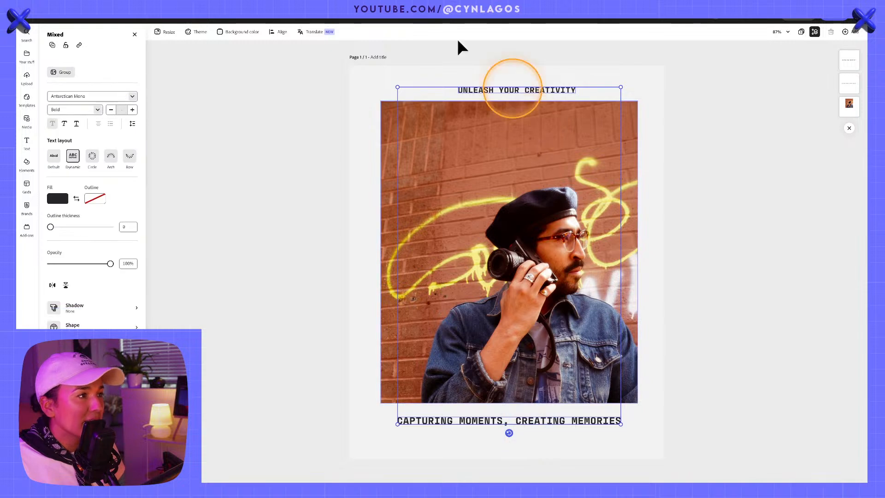
{"action": "left_click", "coordinate": [280, 32]}
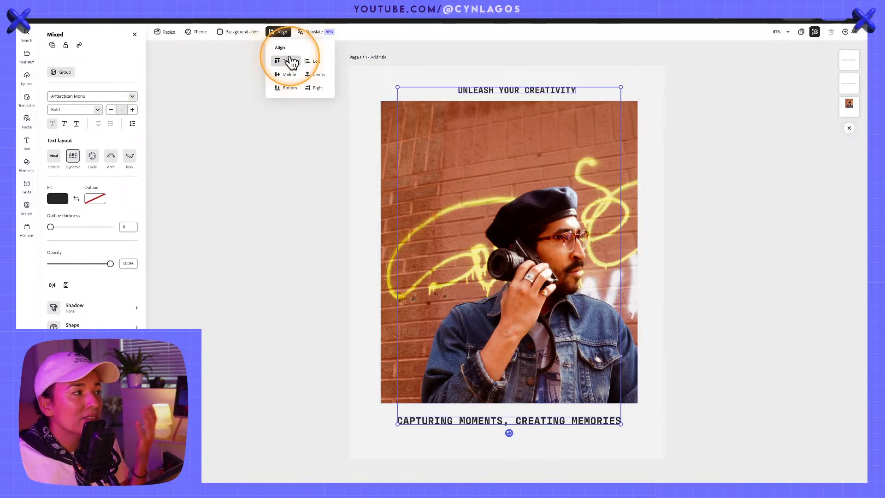
{"action": "left_click", "coordinate": [317, 74]}
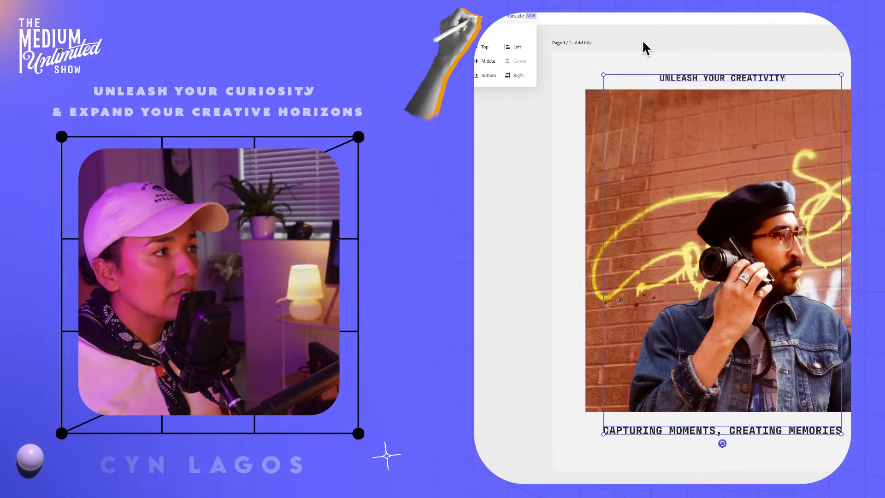
{"action": "left_click", "coordinate": [580, 32]}
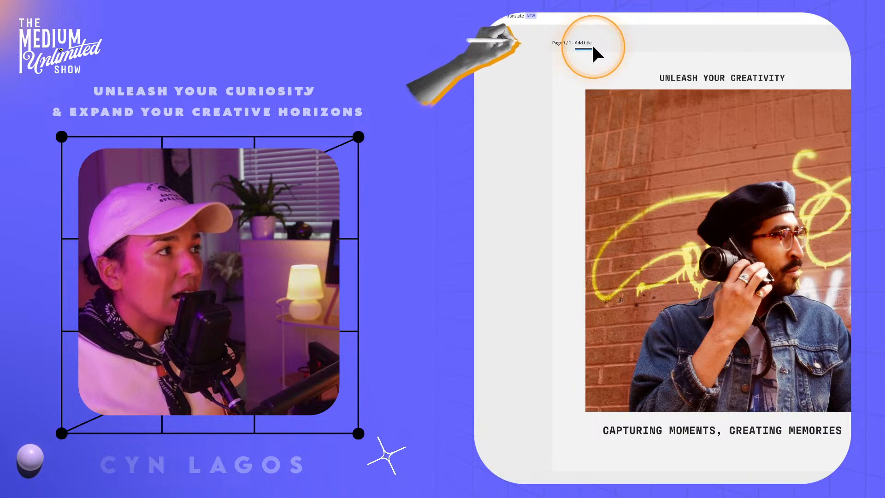
{"action": "left_click", "coordinate": [604, 55]}
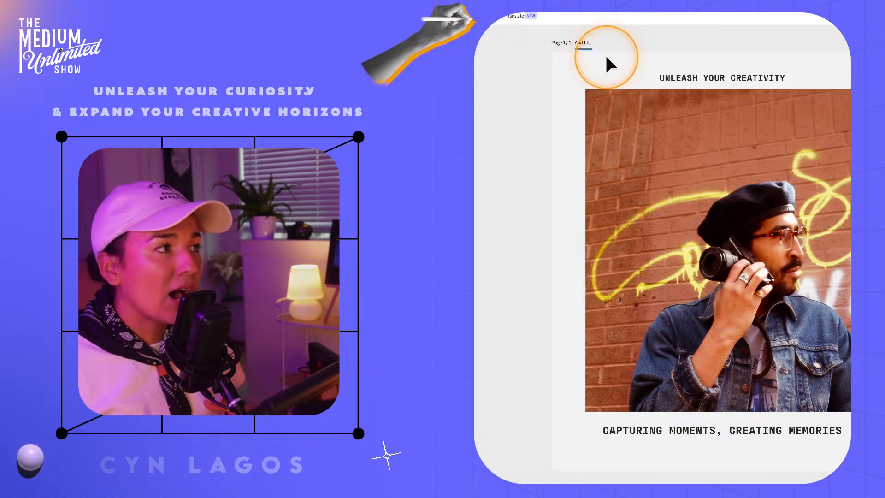
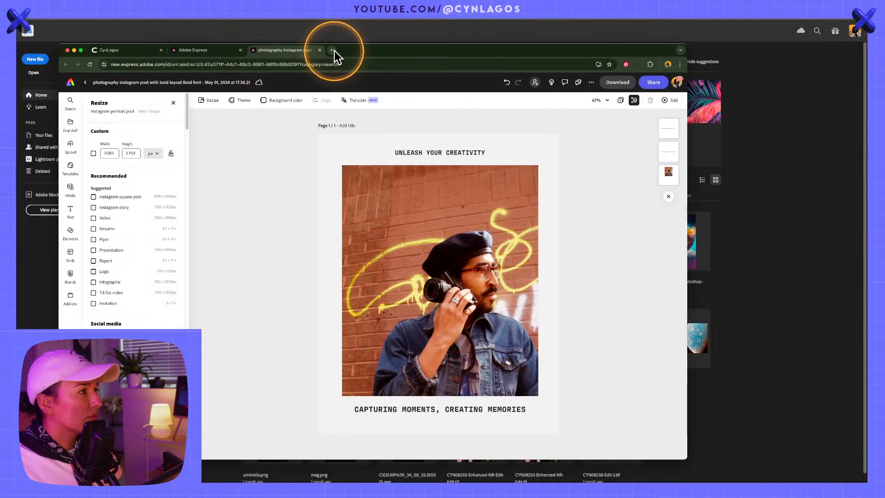
- Open the creator's own Instagram profile in a new browser tab at full screen and show its posts grid
{"action": "left_click", "coordinate": [332, 50]}
{"action": "type", "text": "ins"}
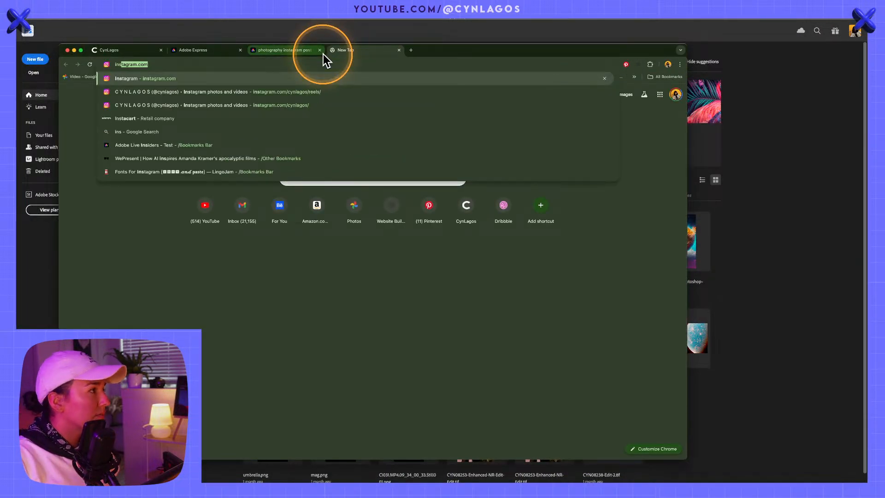
{"action": "type", "text": "tagram.com/cy"}
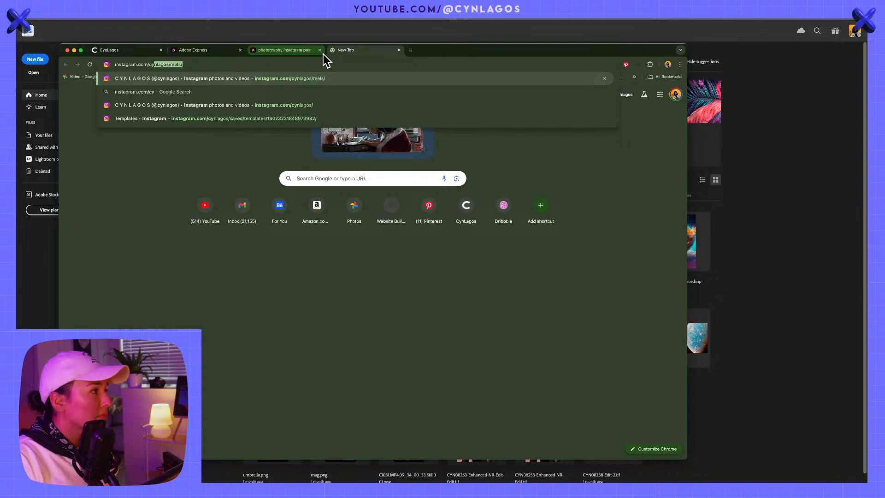
{"action": "key", "text": "Return"}
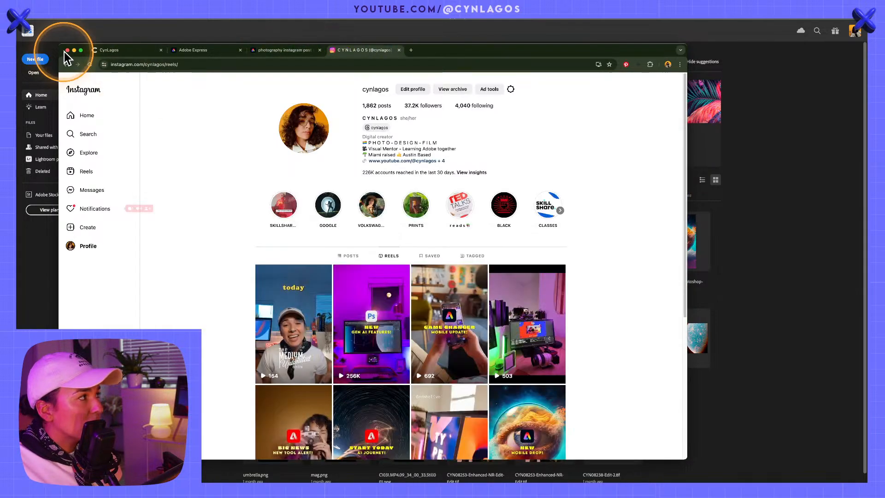
{"action": "left_click", "coordinate": [81, 50]}
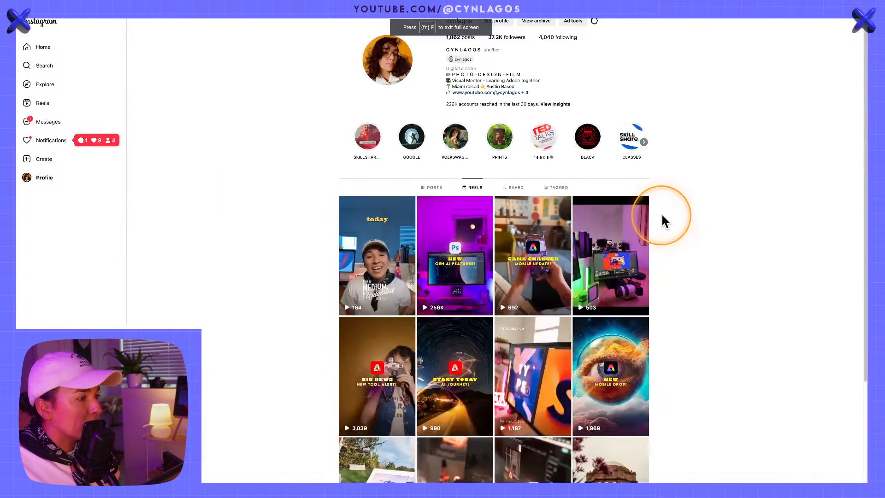
{"action": "left_click", "coordinate": [435, 189]}
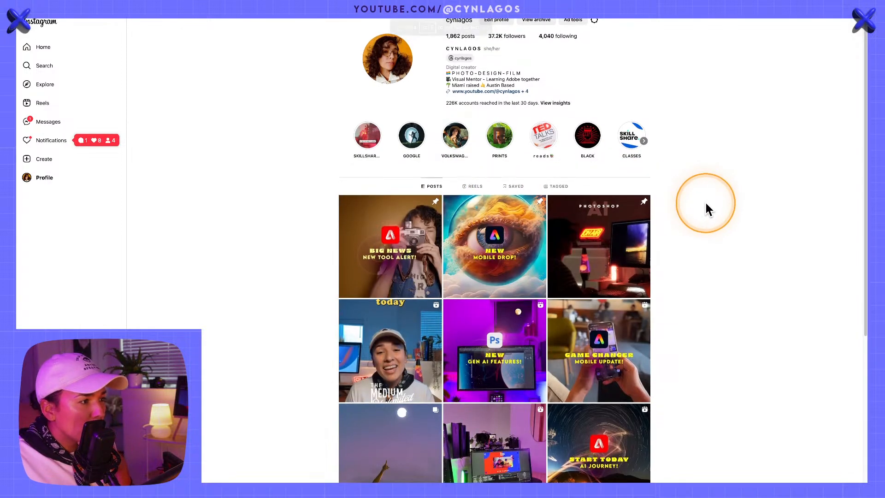
- Examine the profile's posts grid to see how covers are cropped and how consistent the feed looks
{"action": "scroll", "coordinate": [704, 201], "scroll_direction": "down", "scroll_amount": 5}
{"action": "scroll", "coordinate": [704, 200], "scroll_direction": "up", "scroll_amount": 3}
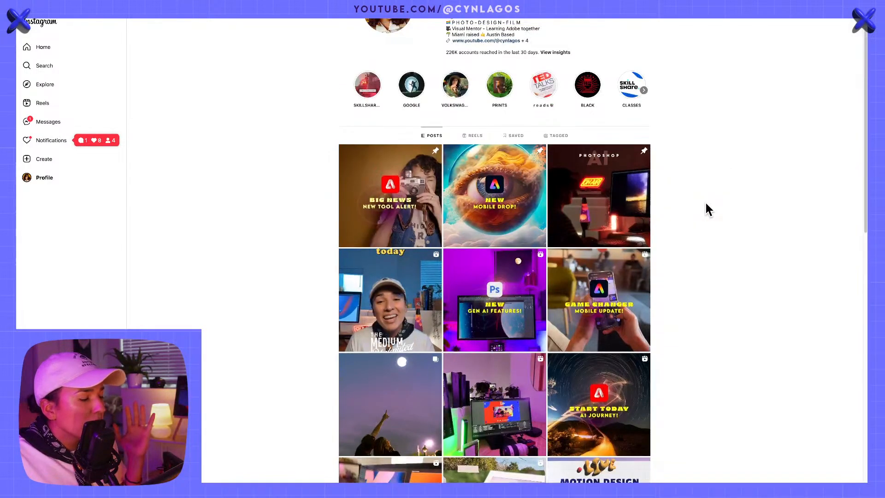
{"action": "scroll", "coordinate": [705, 203], "scroll_direction": "down", "scroll_amount": 2}
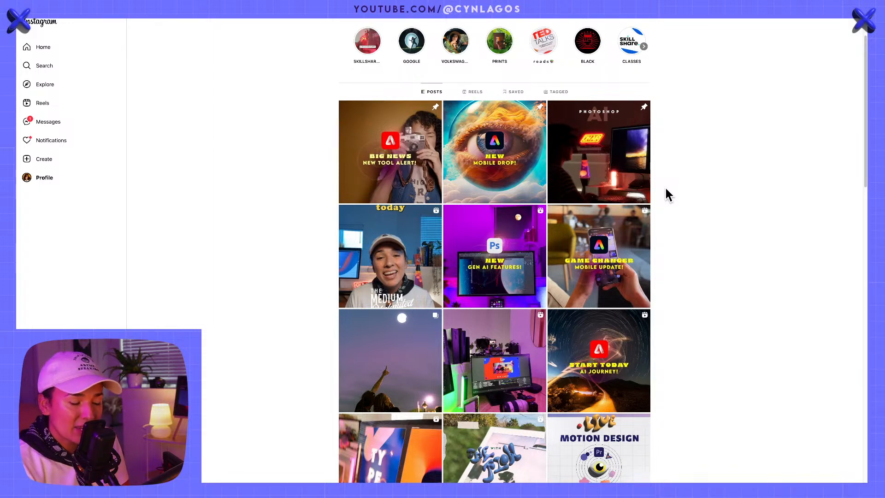
{"action": "left_click", "coordinate": [648, 247]}
{"action": "scroll", "coordinate": [697, 275], "scroll_direction": "down", "scroll_amount": 2}
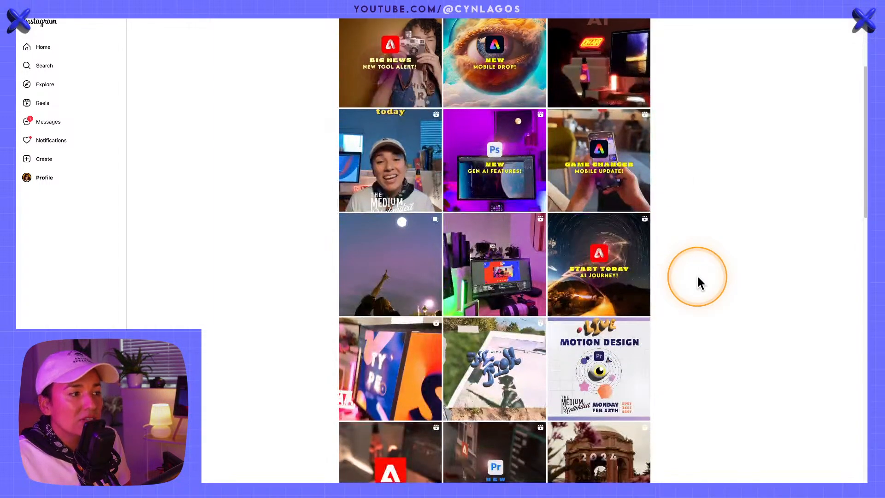
{"action": "scroll", "coordinate": [702, 279], "scroll_direction": "up", "scroll_amount": 1}
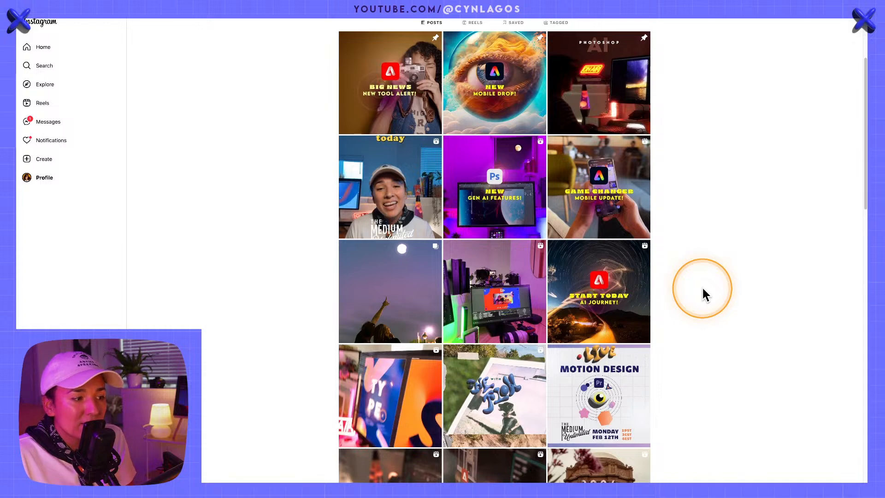
{"action": "scroll", "coordinate": [702, 289], "scroll_direction": "up", "scroll_amount": 2}
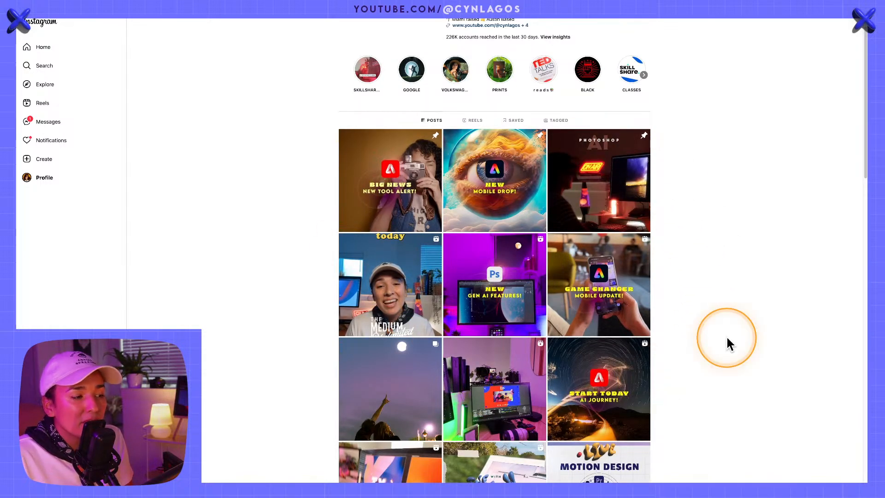
{"action": "scroll", "coordinate": [712, 304], "scroll_direction": "up", "scroll_amount": 2}
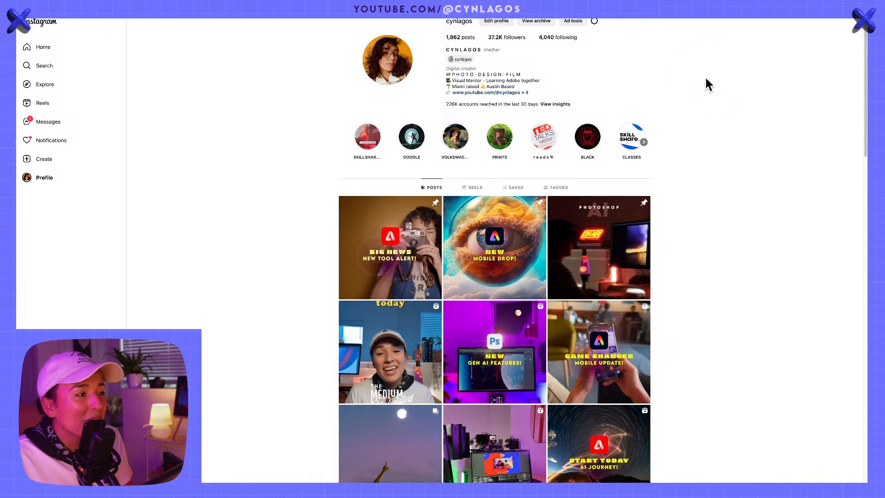
{"action": "scroll", "coordinate": [705, 78], "scroll_direction": "down", "scroll_amount": 1}
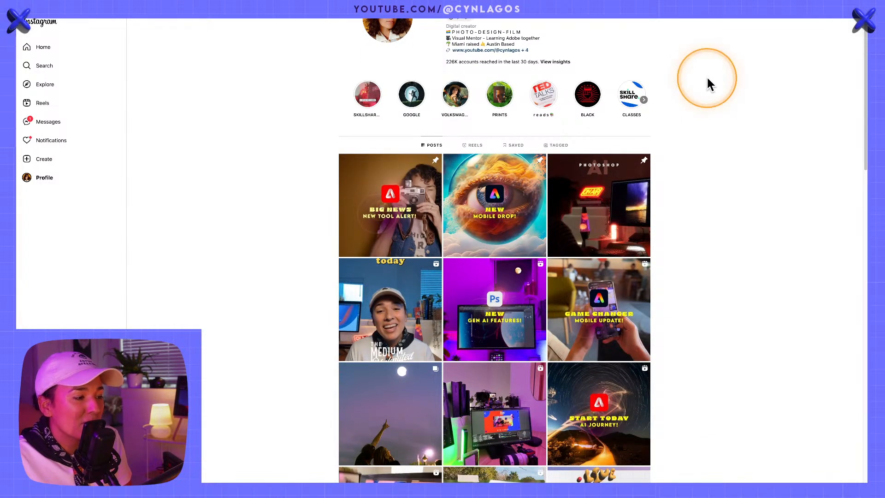
- Open the eclipse carousel post, view all its slides forward and back, and leave the post
{"action": "left_click", "coordinate": [383, 401]}
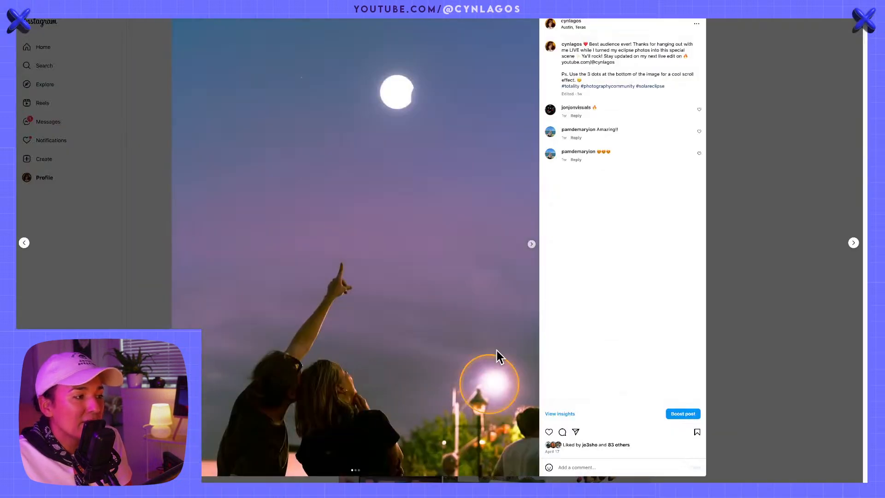
{"action": "left_click", "coordinate": [531, 244]}
{"action": "left_click", "coordinate": [531, 244]}
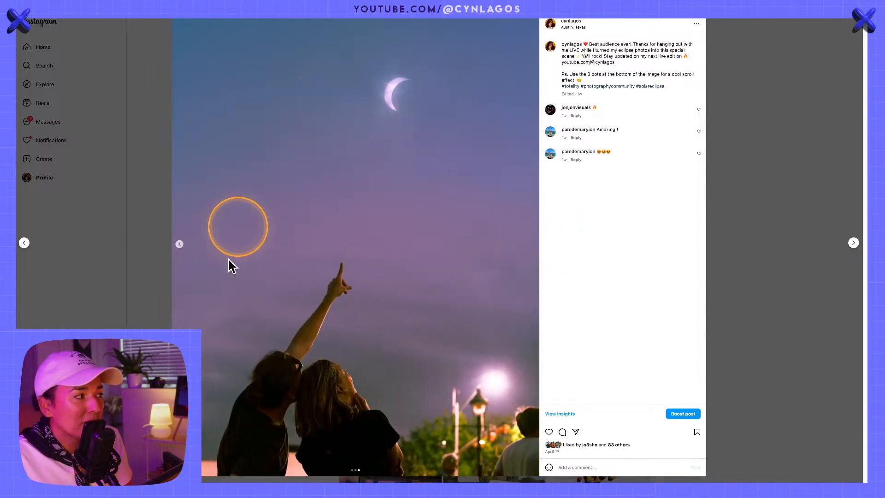
{"action": "left_click", "coordinate": [181, 245]}
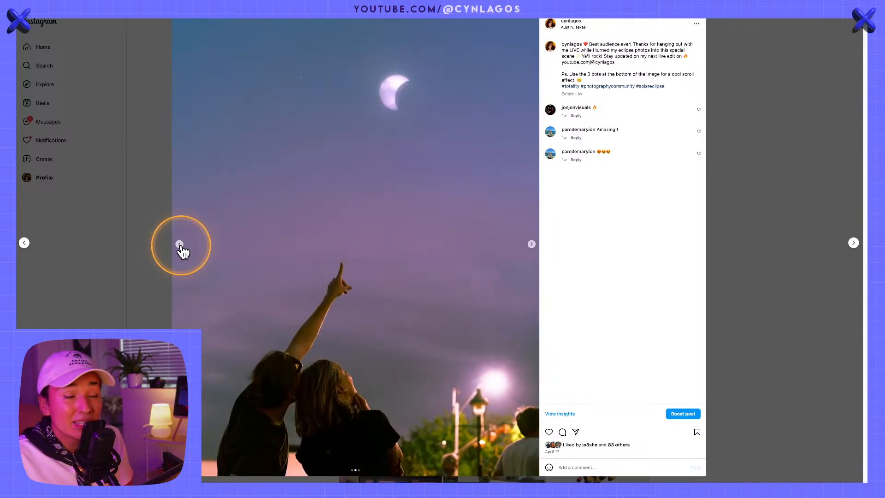
{"action": "left_click", "coordinate": [180, 245]}
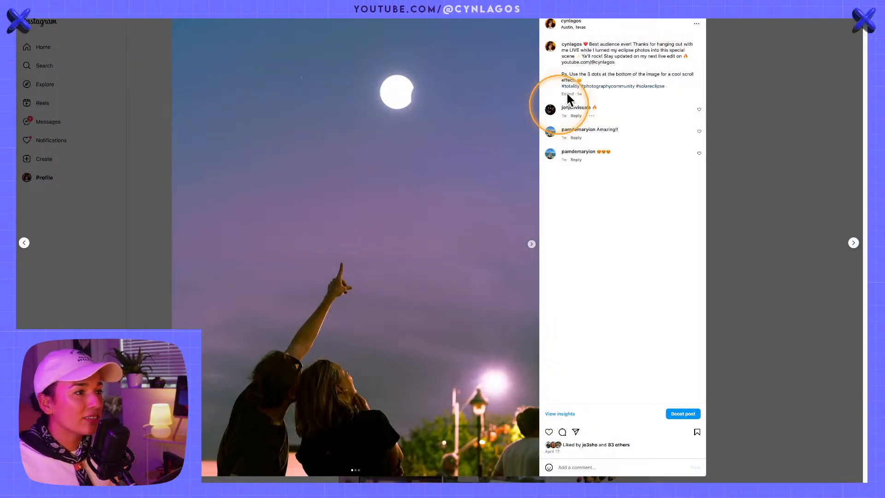
{"action": "left_click", "coordinate": [751, 113]}
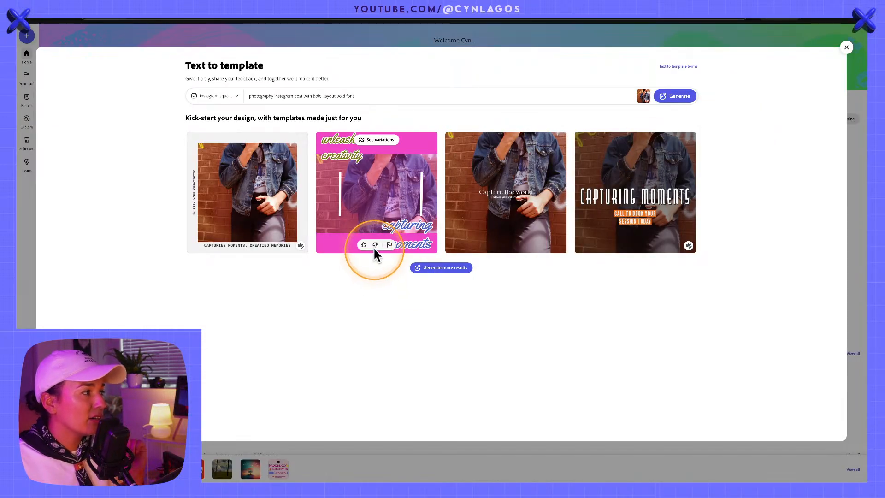
- Dismiss the Text to template results in Adobe Express, close its home tab, and bring the portrait post design back to full screen
{"action": "left_click", "coordinate": [56, 34]}
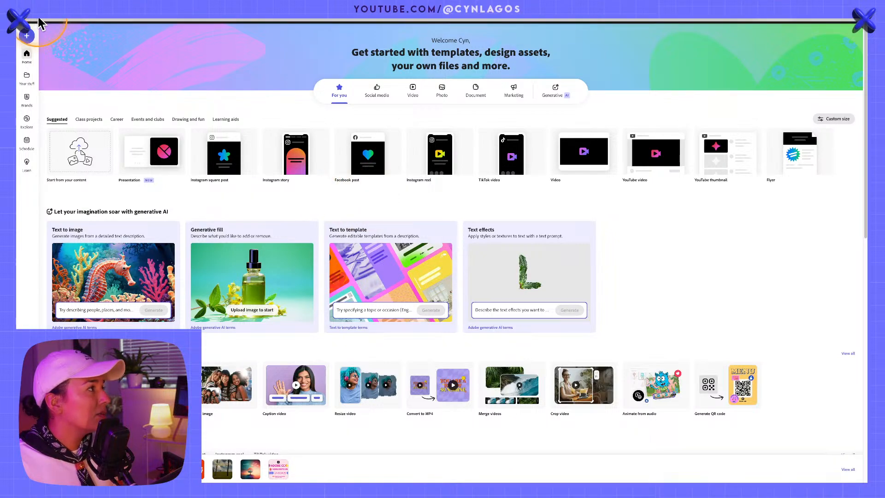
{"action": "left_click", "coordinate": [54, 28]}
{"action": "left_click", "coordinate": [261, 53]}
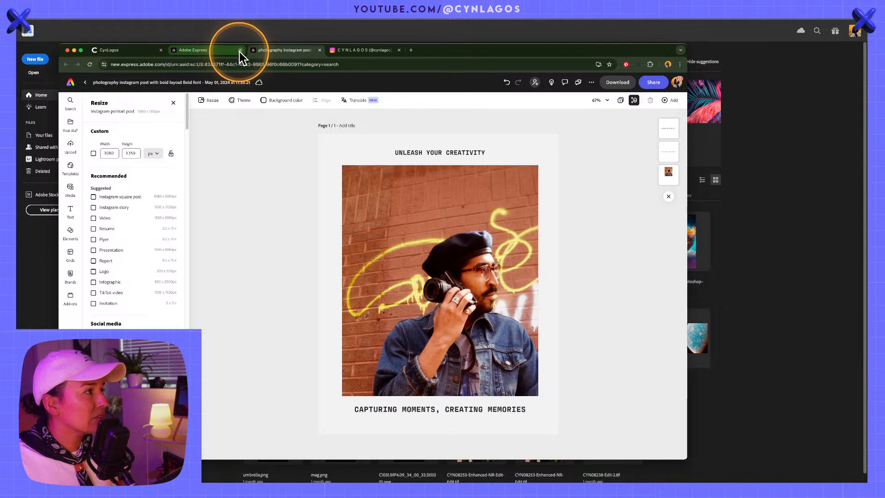
{"action": "left_click", "coordinate": [241, 50]}
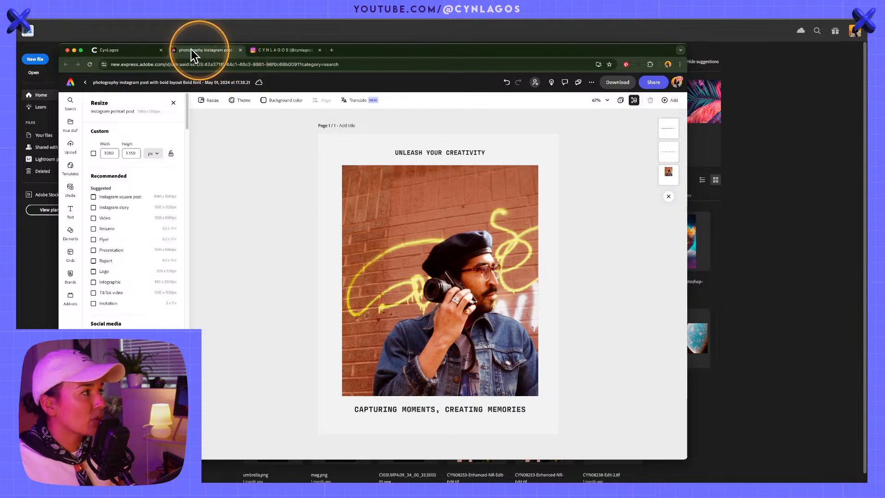
{"action": "left_click", "coordinate": [81, 51]}
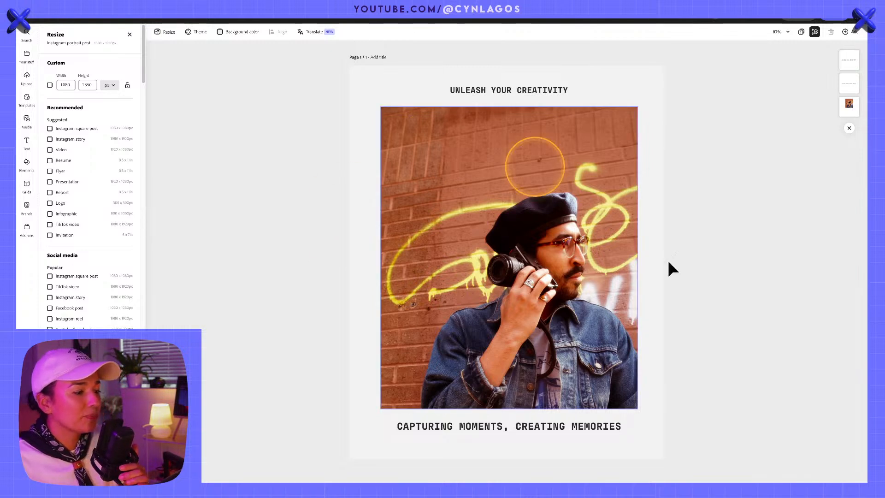
- Try the brand's tan swatch as the page background colour and settle on the brand's bright orange swatch
{"action": "left_click", "coordinate": [618, 379]}
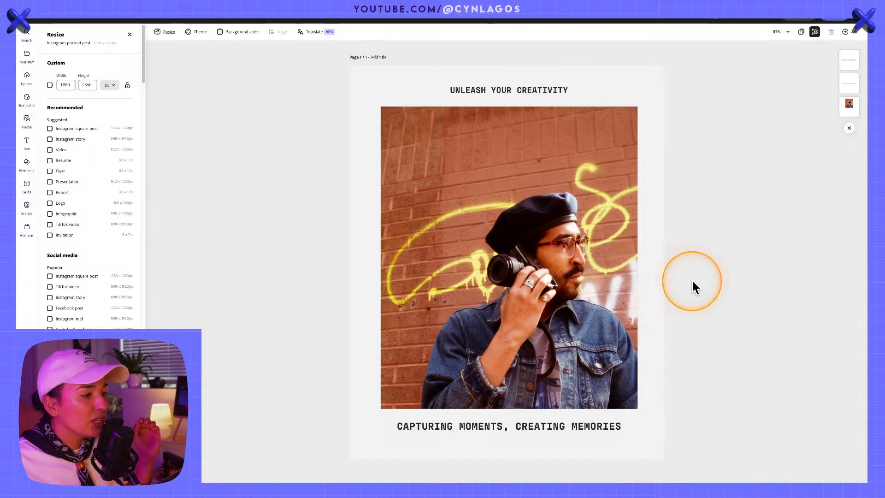
{"action": "right_click", "coordinate": [654, 89]}
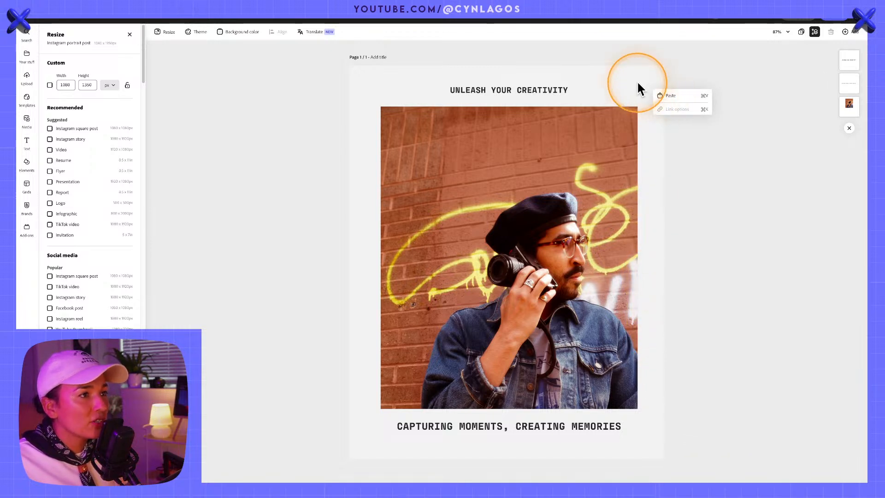
{"action": "left_click", "coordinate": [638, 84]}
{"action": "left_click", "coordinate": [235, 32]}
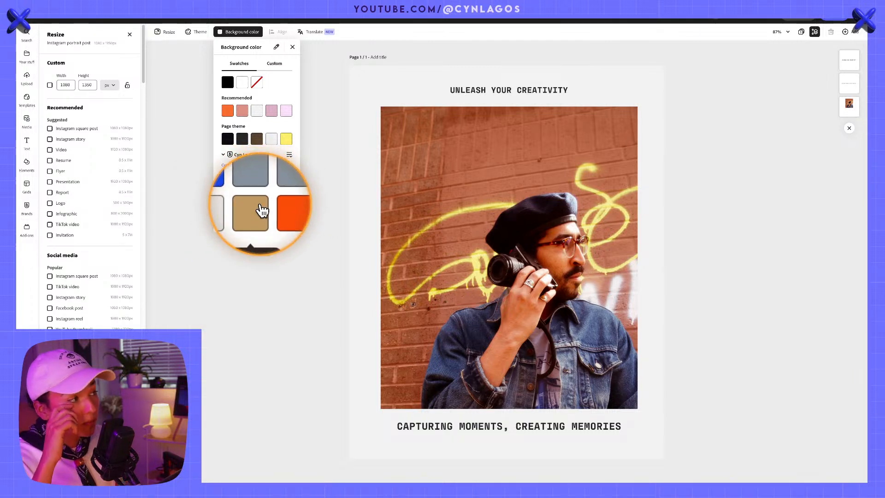
{"action": "left_click", "coordinate": [257, 207]}
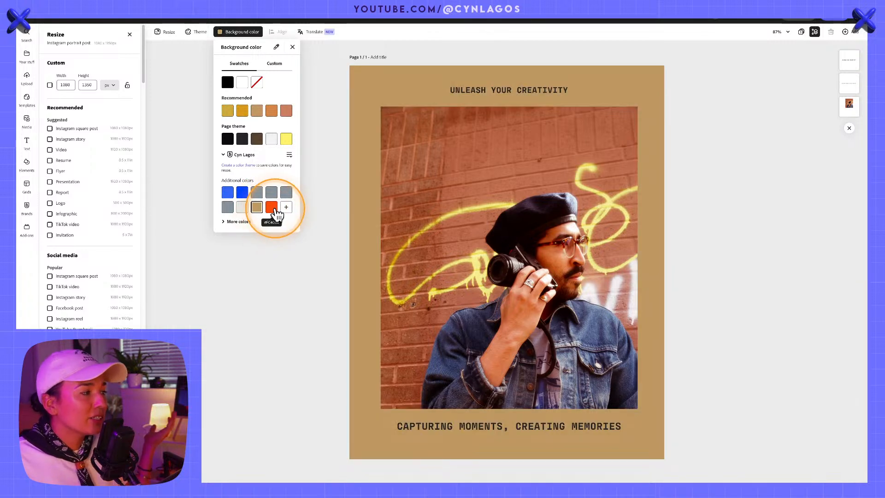
{"action": "left_click", "coordinate": [271, 207]}
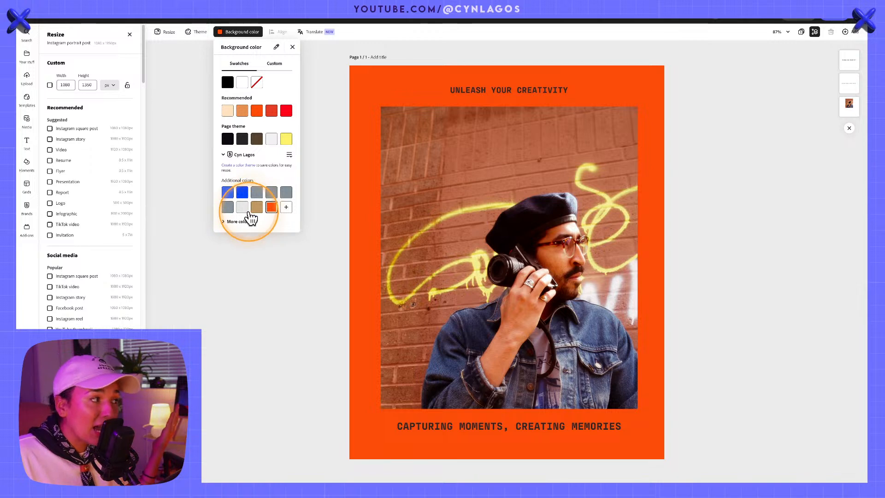
- Select the "UNLEASH YOUR CREATIVITY" caption and move it slightly lower, closer to the photo's upper edge
{"action": "left_click", "coordinate": [536, 90]}
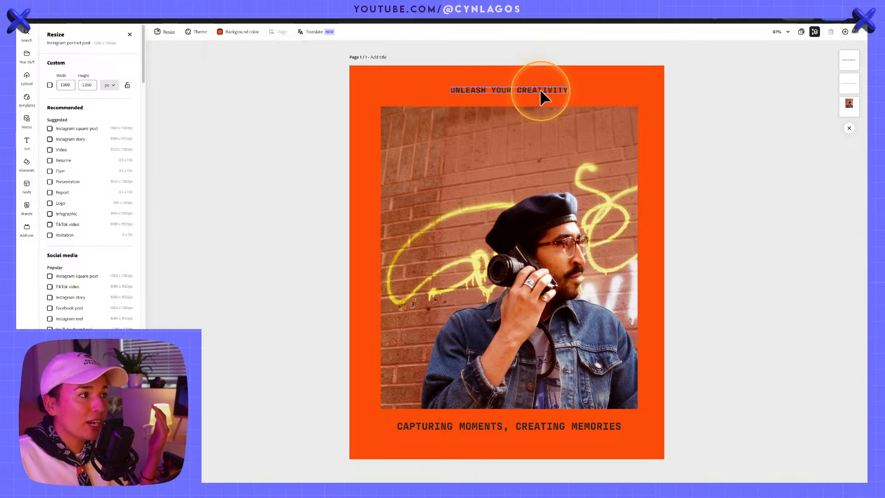
{"action": "left_click", "coordinate": [543, 86]}
{"action": "left_click_drag", "start_coordinate": [546, 87], "coordinate": [549, 94]}
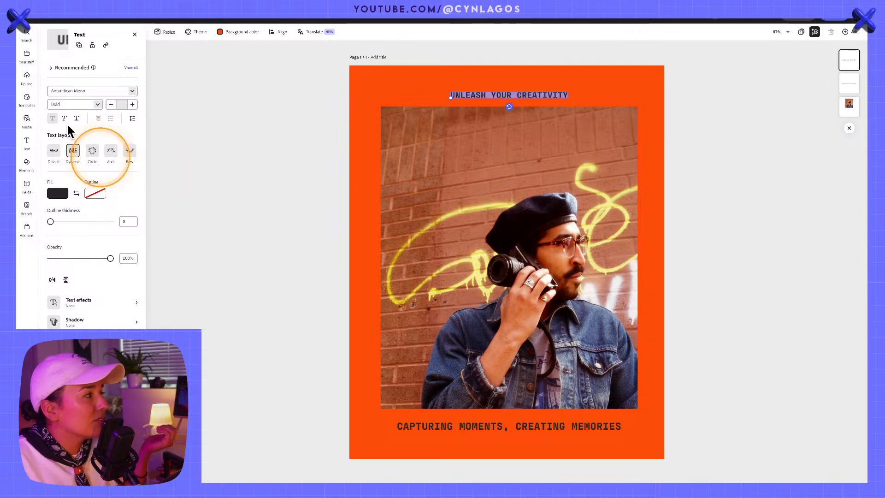
- Set the font of the "UNLEASH YOUR CREATIVITY" caption to 8 Heavy from the user's own fonts
{"action": "left_click", "coordinate": [82, 94]}
{"action": "left_click", "coordinate": [133, 94]}
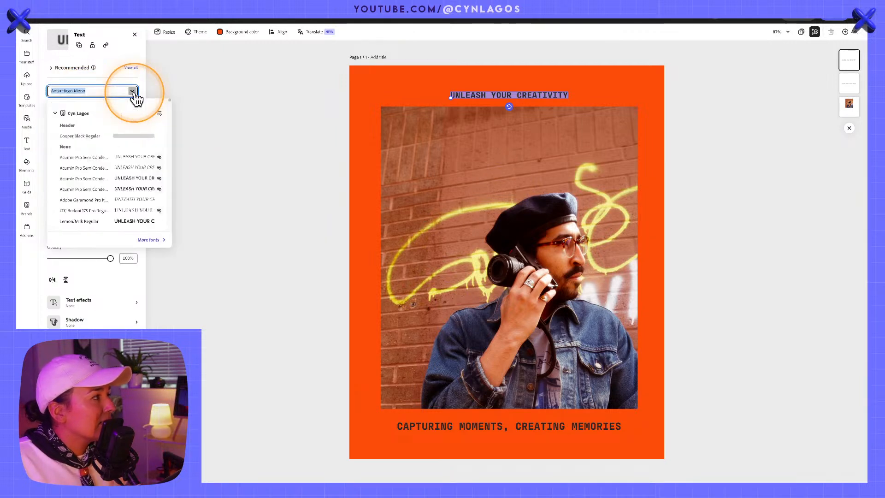
{"action": "scroll", "coordinate": [129, 166], "scroll_direction": "down", "scroll_amount": 5}
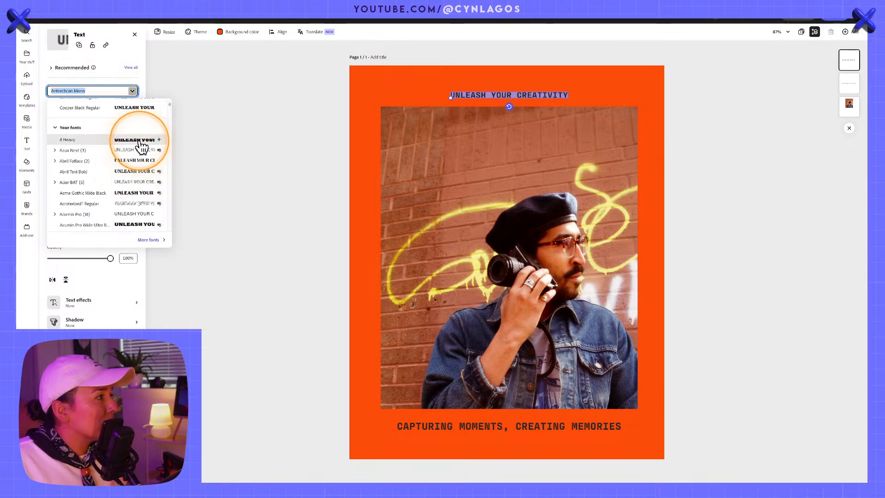
{"action": "left_click", "coordinate": [138, 139]}
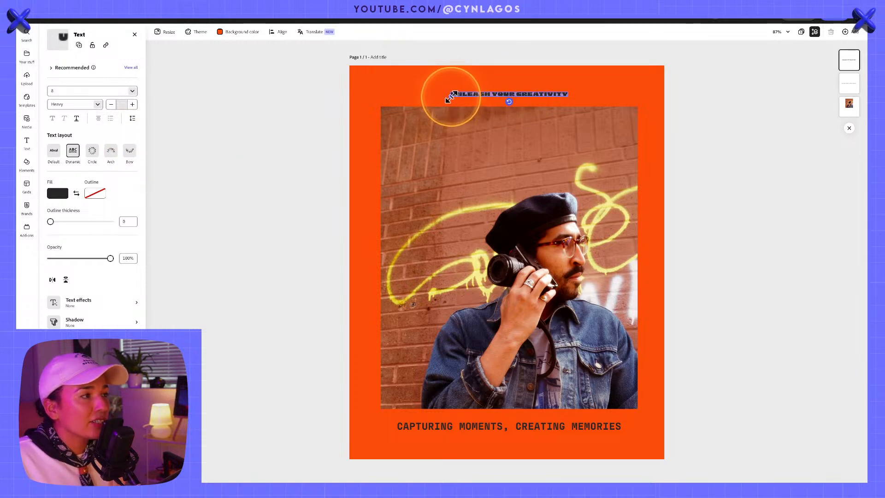
- Reshape the "UNLEASH YOUR CREATIVITY" caption into two lines, move it onto the photo's upper brick wall, and enlarge it
{"action": "left_click_drag", "start_coordinate": [445, 98], "coordinate": [449, 116]}
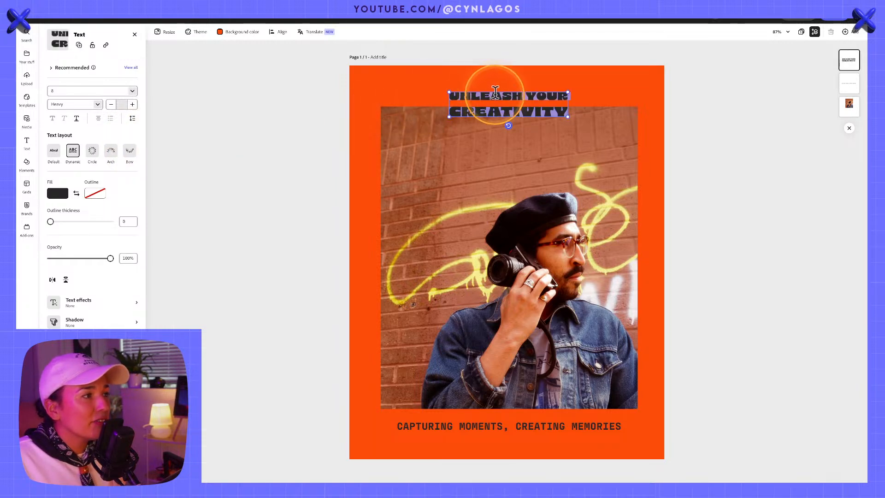
{"action": "left_click_drag", "start_coordinate": [510, 92], "coordinate": [504, 140]}
{"action": "left_click_drag", "start_coordinate": [564, 135], "coordinate": [526, 144]}
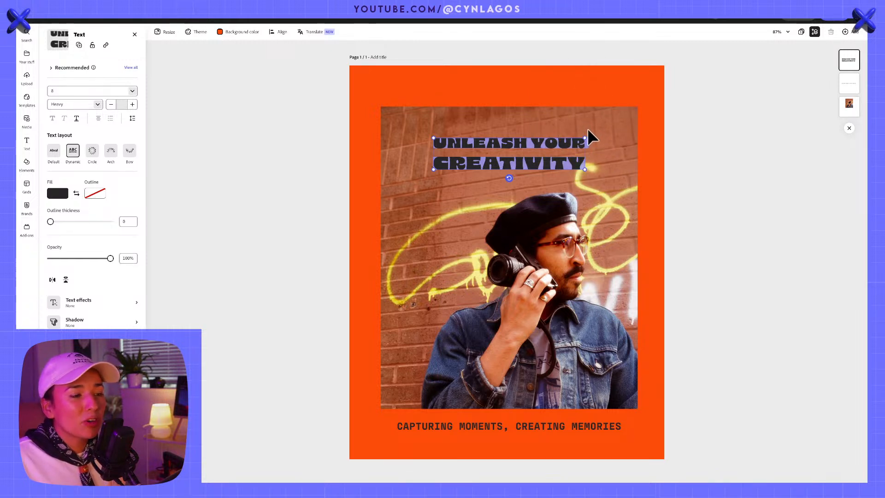
{"action": "left_click", "coordinate": [573, 131]}
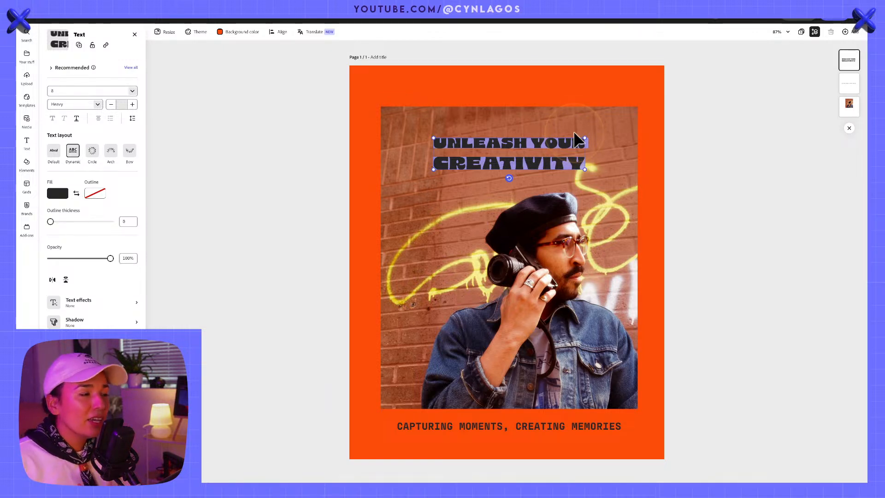
{"action": "left_click", "coordinate": [572, 138]}
{"action": "double_click", "coordinate": [570, 157]}
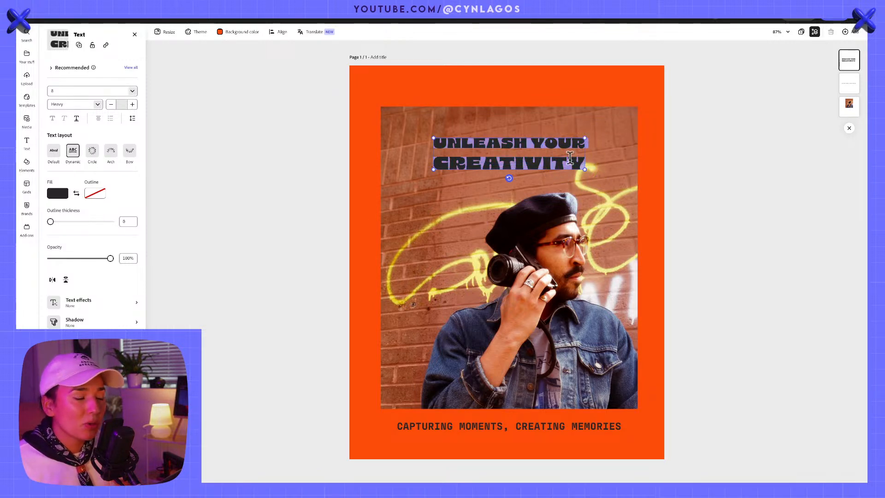
{"action": "double_click", "coordinate": [556, 158]}
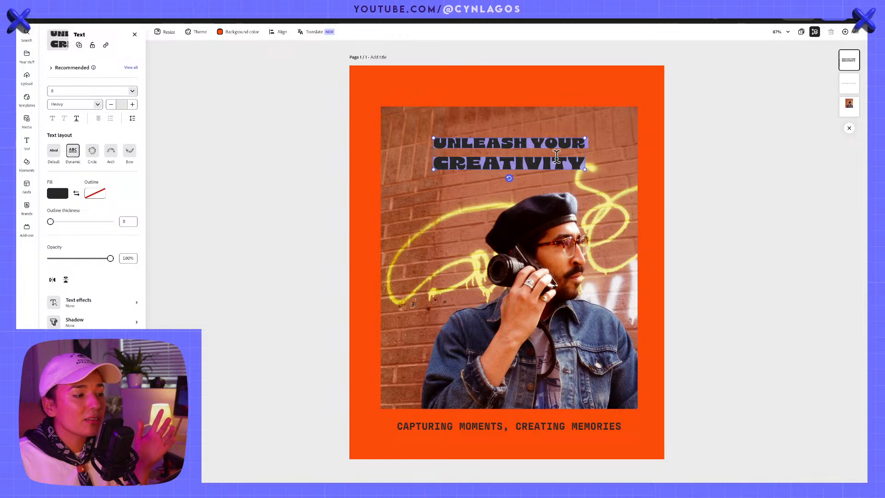
{"action": "left_click", "coordinate": [557, 156]}
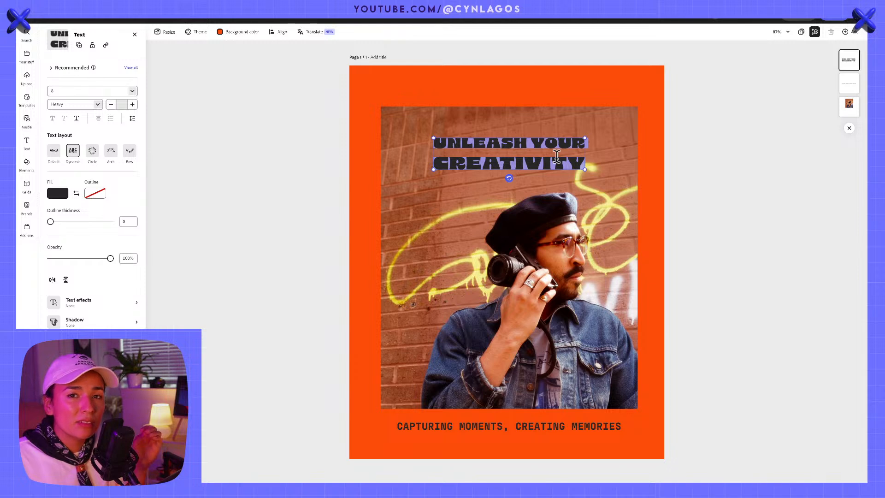
{"action": "left_click", "coordinate": [557, 157]}
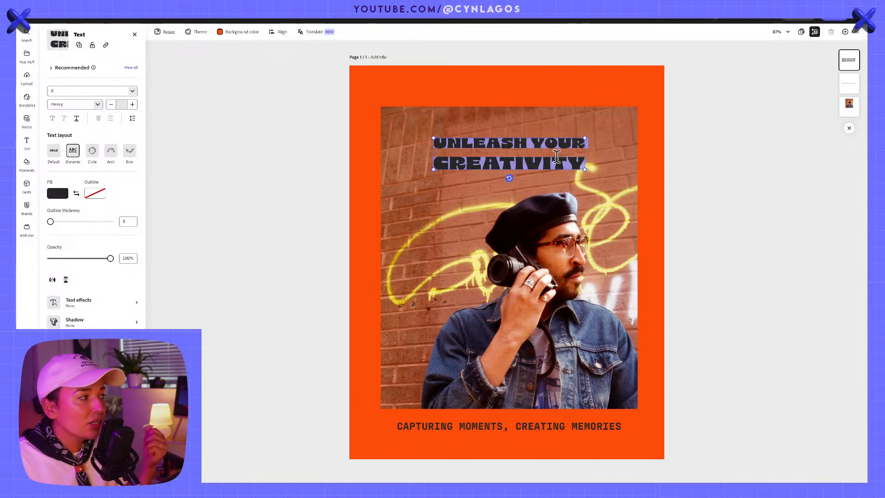
- Try white and the brand's light grey swatch as the fill colour of the caption on the photo
{"action": "left_click", "coordinate": [55, 194]}
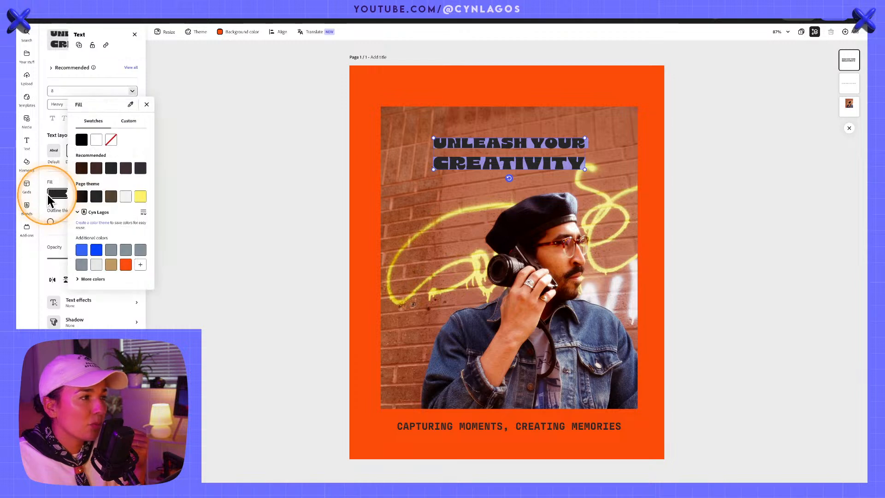
{"action": "left_click", "coordinate": [100, 139]}
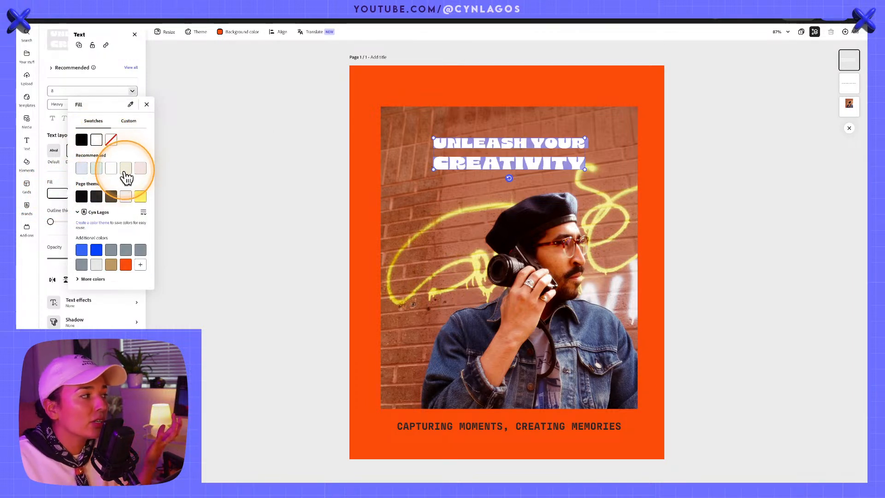
{"action": "left_click", "coordinate": [96, 265]}
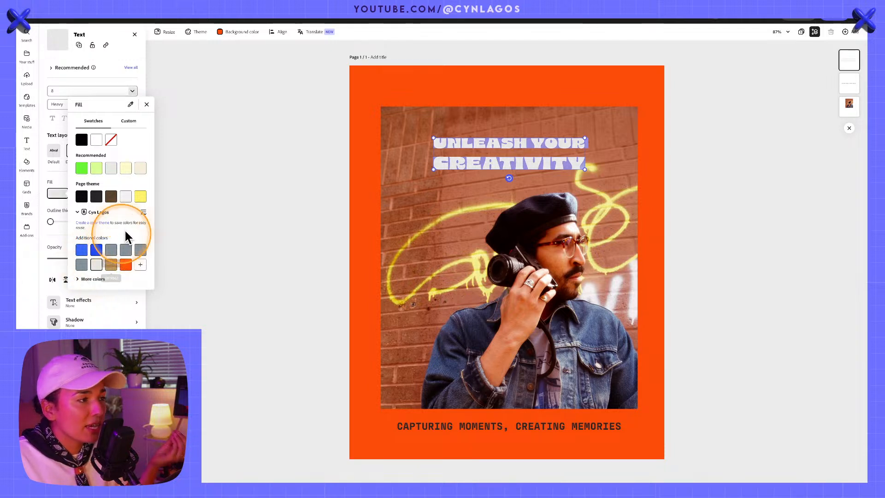
{"action": "left_click", "coordinate": [426, 177]}
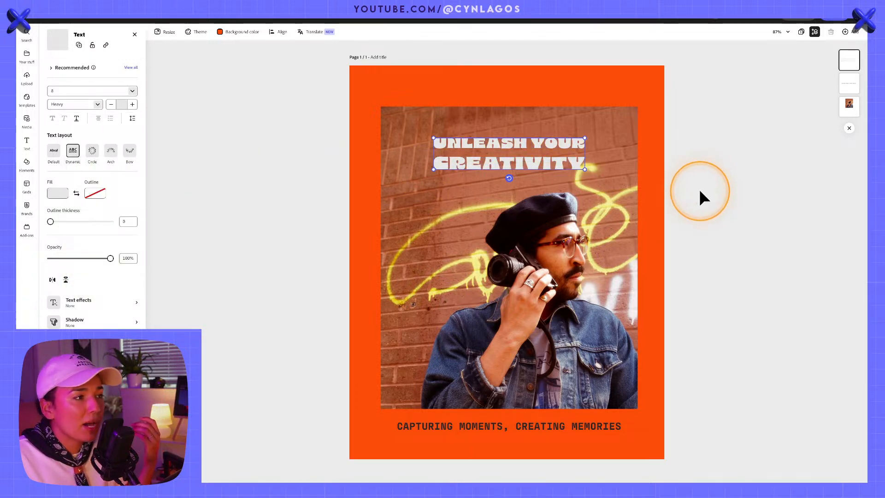
- Try the recommended cream #F5F0DC as the caption's fill and settle on the warmer recommended cream swatch
{"action": "left_click", "coordinate": [550, 152]}
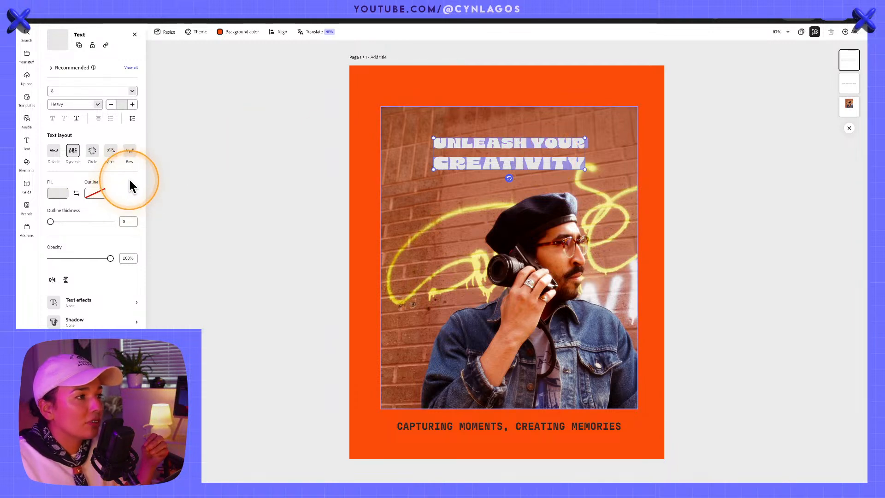
{"action": "left_click", "coordinate": [53, 198]}
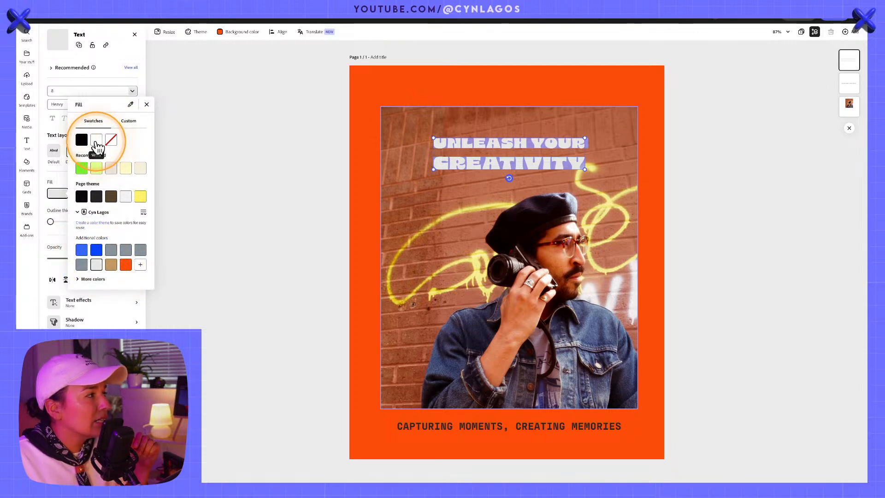
{"action": "left_click", "coordinate": [141, 169]}
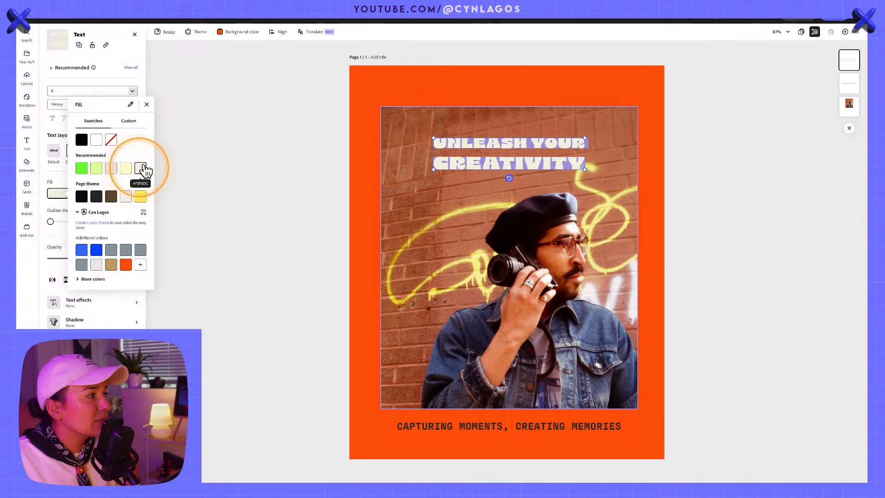
{"action": "left_click", "coordinate": [247, 130]}
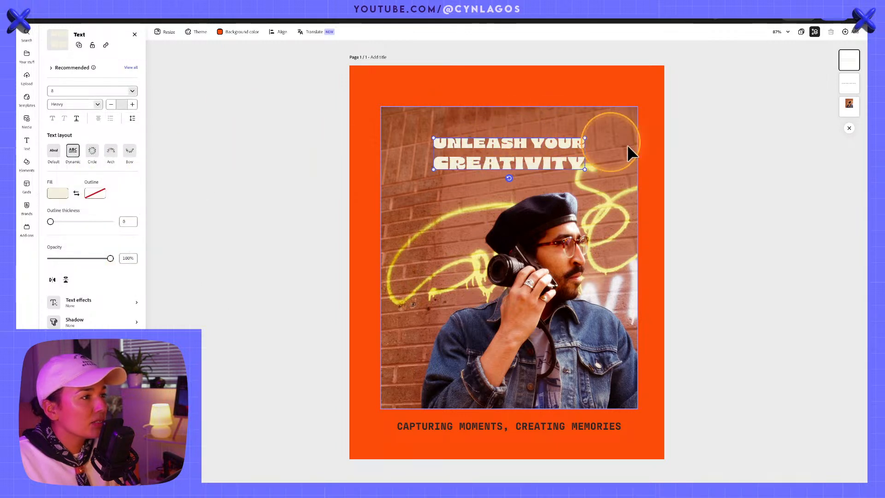
{"action": "double_click", "coordinate": [512, 154]}
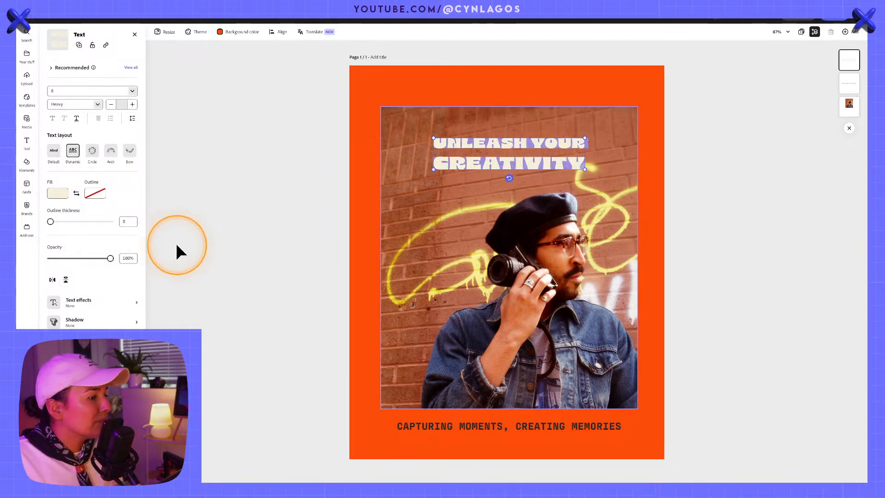
{"action": "left_click", "coordinate": [58, 193]}
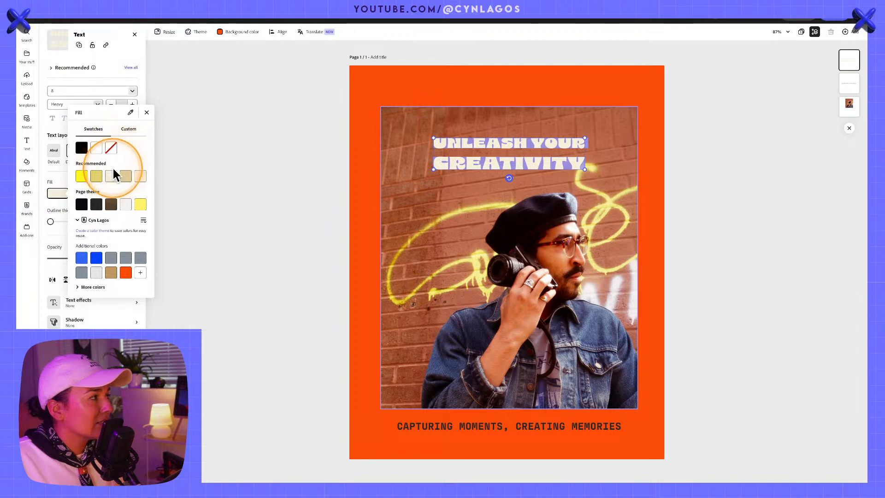
{"action": "left_click", "coordinate": [141, 176]}
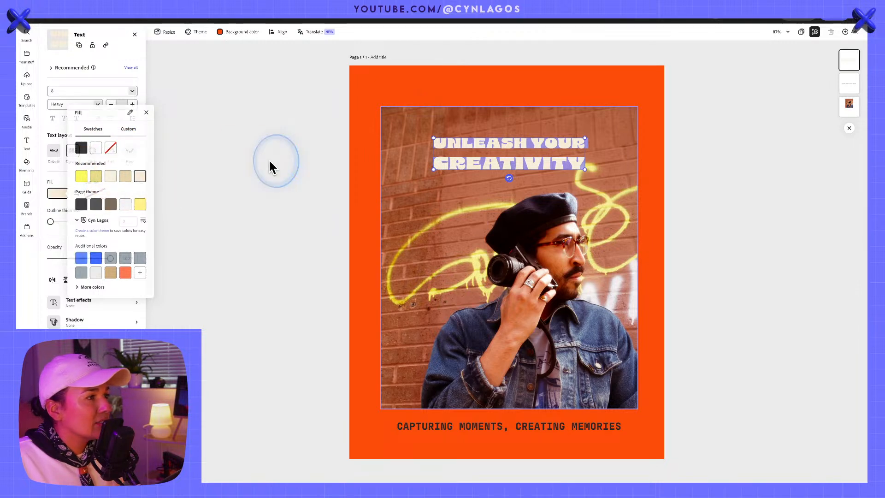
{"action": "left_click", "coordinate": [690, 159]}
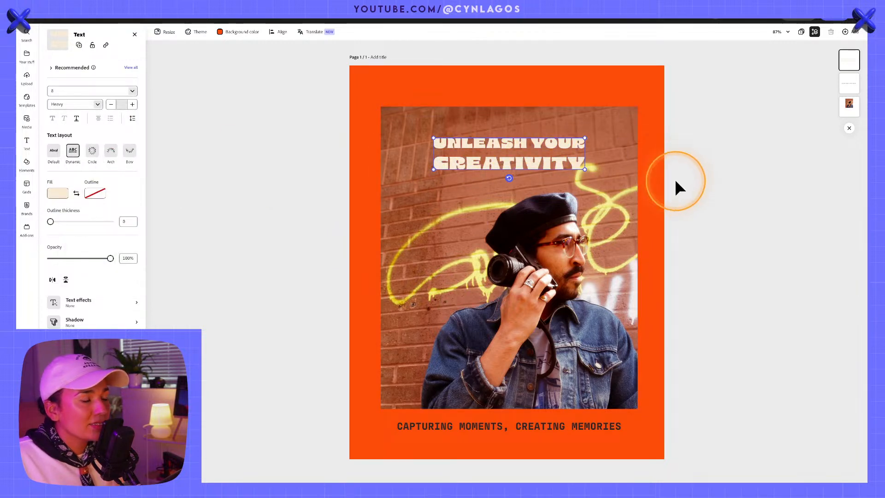
- Read the description of the Dynamic text layout applied to the caption
{"action": "left_click_drag", "start_coordinate": [573, 136], "coordinate": [573, 136]}
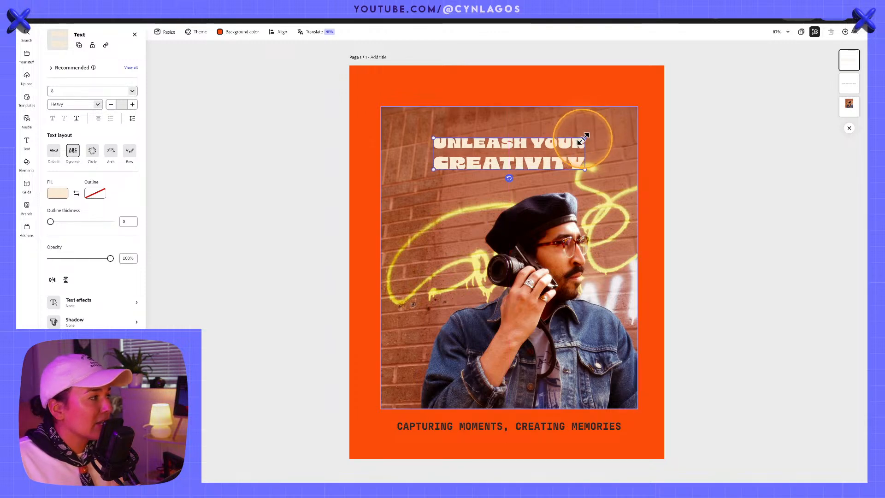
{"action": "left_click", "coordinate": [73, 152]}
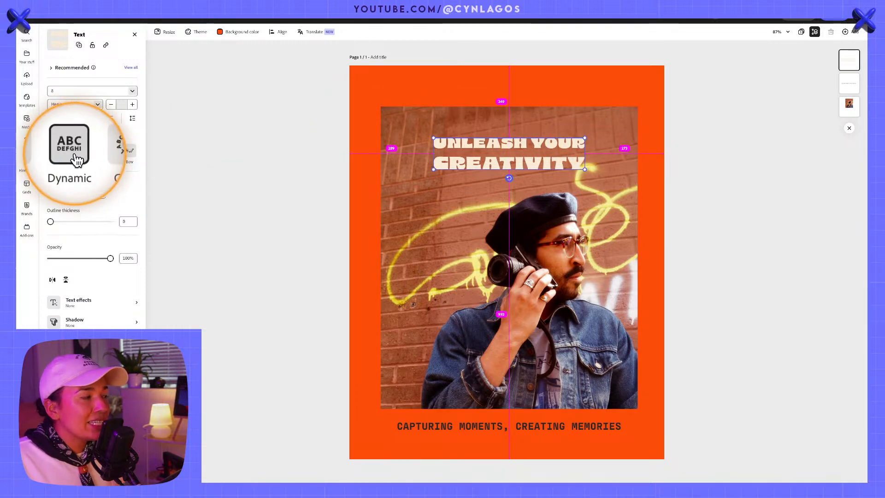
{"action": "mouse_move", "coordinate": [77, 159]}
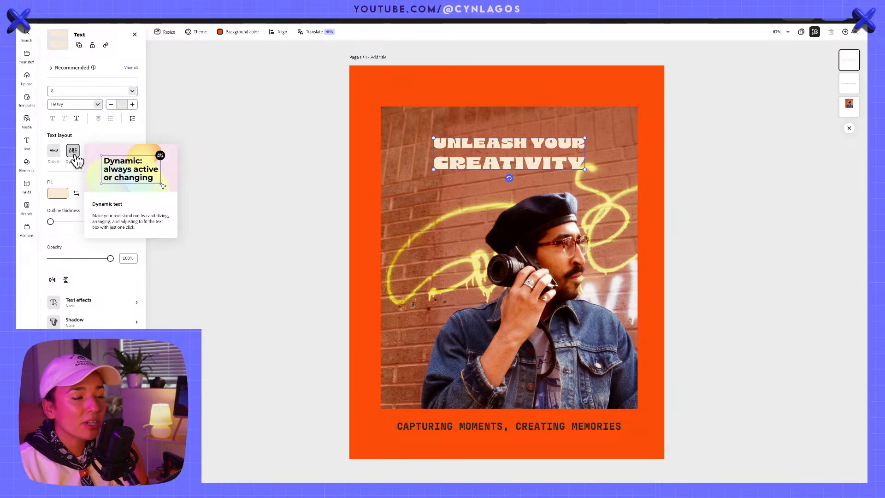
{"action": "left_click", "coordinate": [75, 154]}
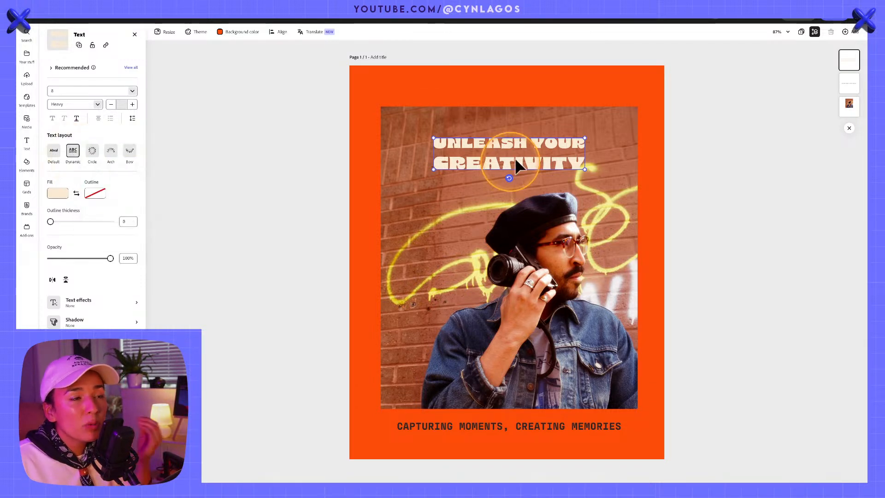
- Enlarge the two-line caption slightly, centre it horizontally over the photo, and deselect it
{"action": "left_click", "coordinate": [588, 158]}
{"action": "left_click", "coordinate": [573, 159]}
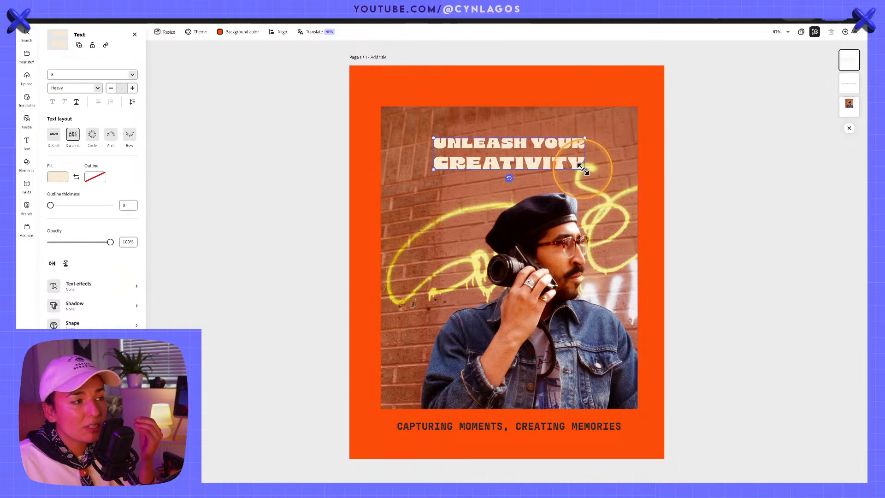
{"action": "mouse_move", "coordinate": [586, 176]}
{"action": "left_mouse_down"}
{"action": "mouse_move", "coordinate": [671, 221]}
{"action": "mouse_move", "coordinate": [529, 142]}
{"action": "mouse_move", "coordinate": [468, 148]}
{"action": "mouse_move", "coordinate": [470, 196]}
{"action": "mouse_move", "coordinate": [664, 269]}
{"action": "mouse_move", "coordinate": [595, 233]}
{"action": "mouse_move", "coordinate": [588, 256]}
{"action": "mouse_move", "coordinate": [590, 238]}
{"action": "mouse_move", "coordinate": [559, 159]}
{"action": "mouse_move", "coordinate": [531, 125]}
{"action": "mouse_move", "coordinate": [543, 258]}
{"action": "mouse_move", "coordinate": [613, 341]}
{"action": "mouse_move", "coordinate": [554, 276]}
{"action": "mouse_move", "coordinate": [573, 189]}
{"action": "mouse_move", "coordinate": [580, 185]}
{"action": "mouse_move", "coordinate": [592, 205]}
{"action": "mouse_move", "coordinate": [574, 182]}
{"action": "mouse_move", "coordinate": [591, 189]}
{"action": "mouse_move", "coordinate": [590, 172]}
{"action": "left_mouse_up"}
{"action": "left_click", "coordinate": [718, 147]}
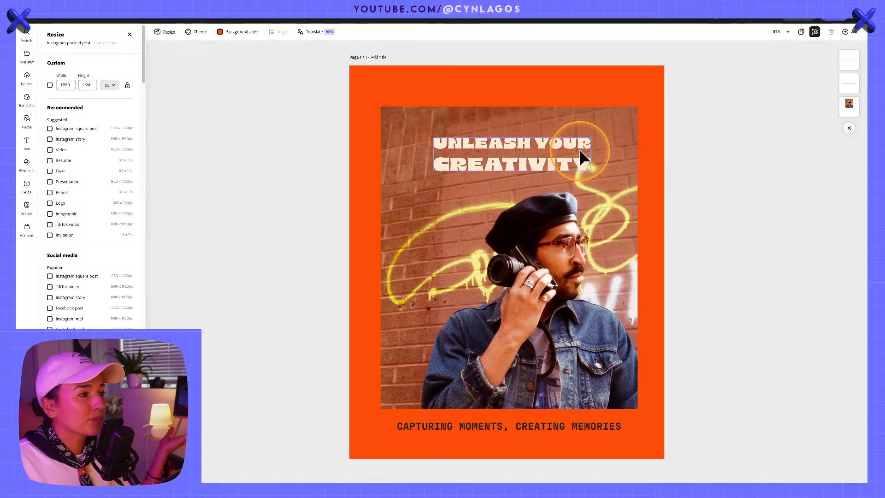
{"action": "left_click", "coordinate": [579, 148]}
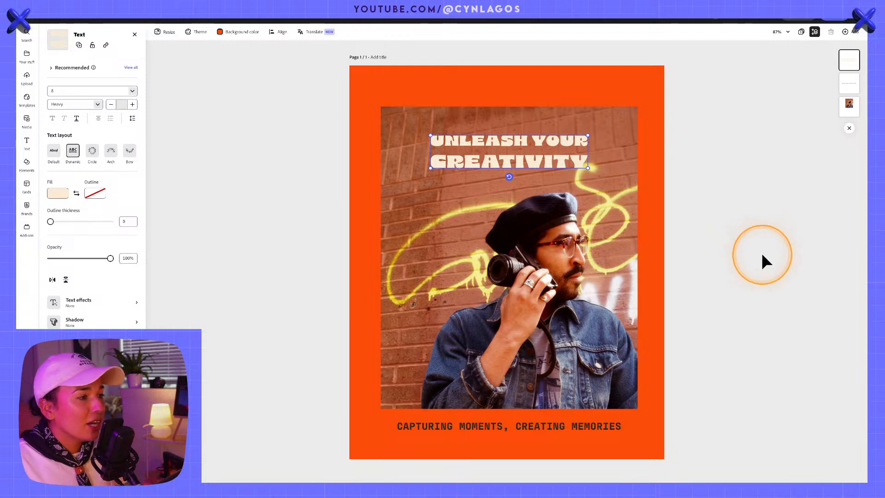
{"action": "left_click", "coordinate": [662, 330]}
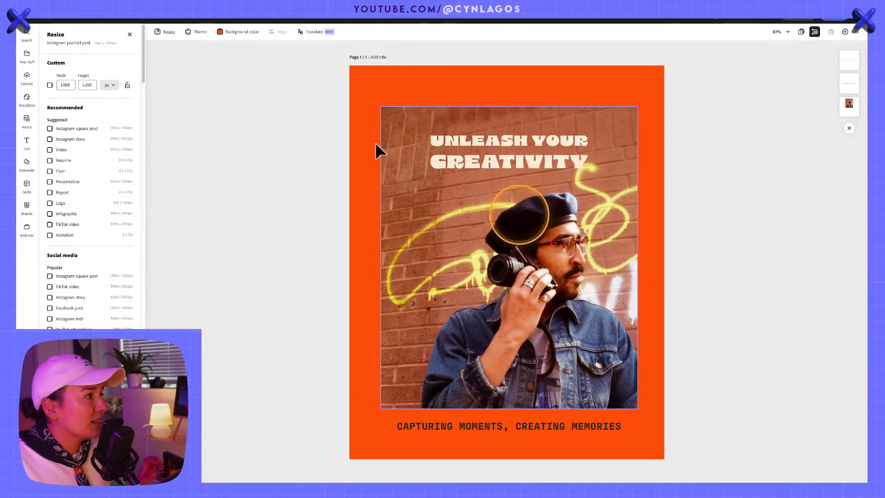
- Show all pages as a grid and add two blank pages after the orange portrait page
{"action": "left_click", "coordinate": [803, 33]}
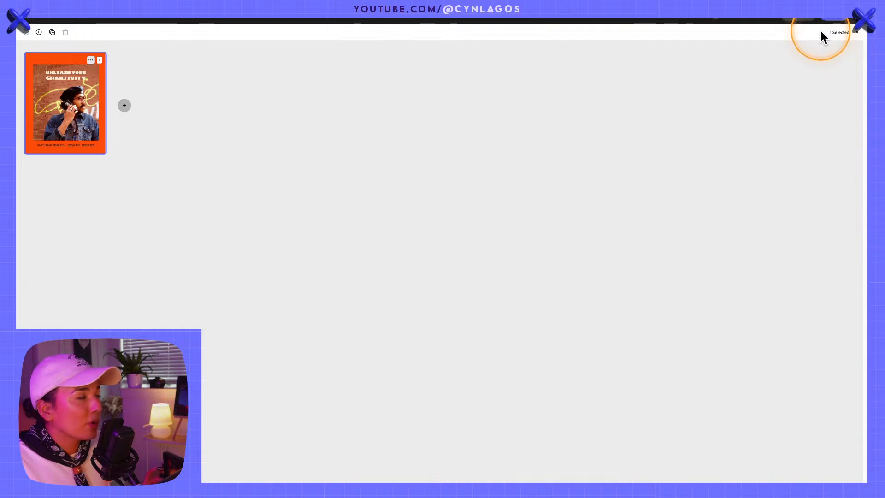
{"action": "left_click", "coordinate": [853, 33]}
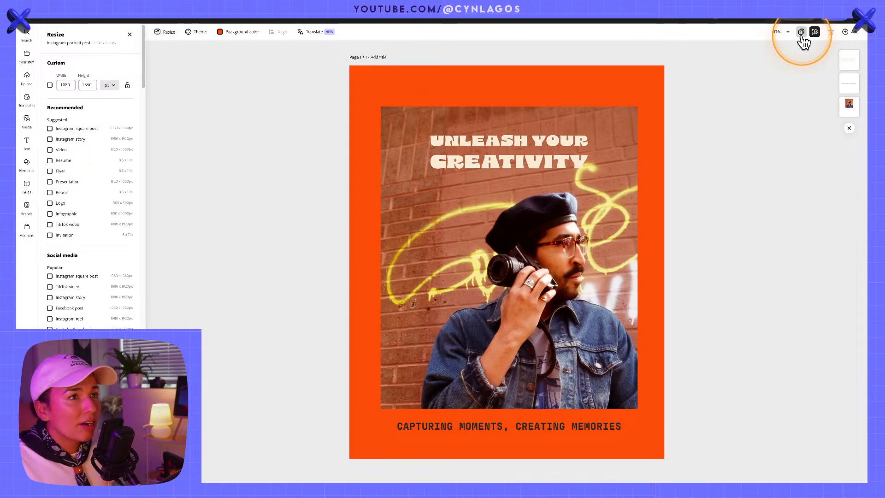
{"action": "left_click", "coordinate": [801, 33]}
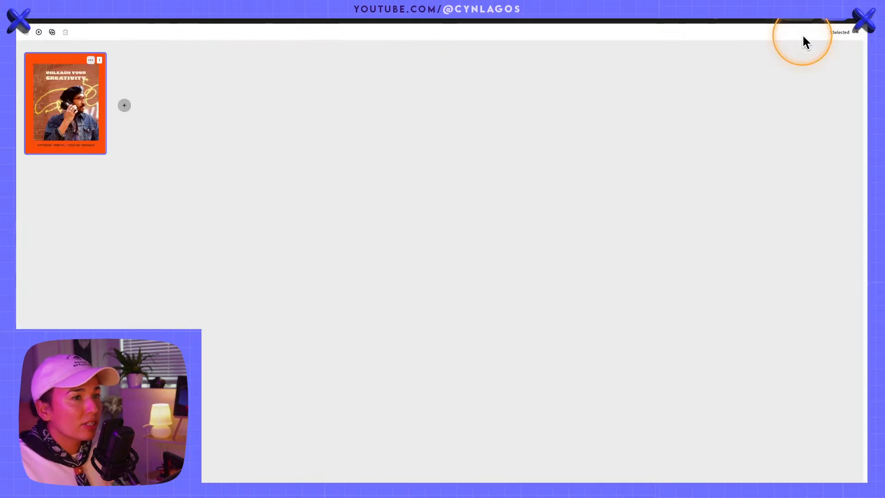
{"action": "left_click", "coordinate": [124, 106]}
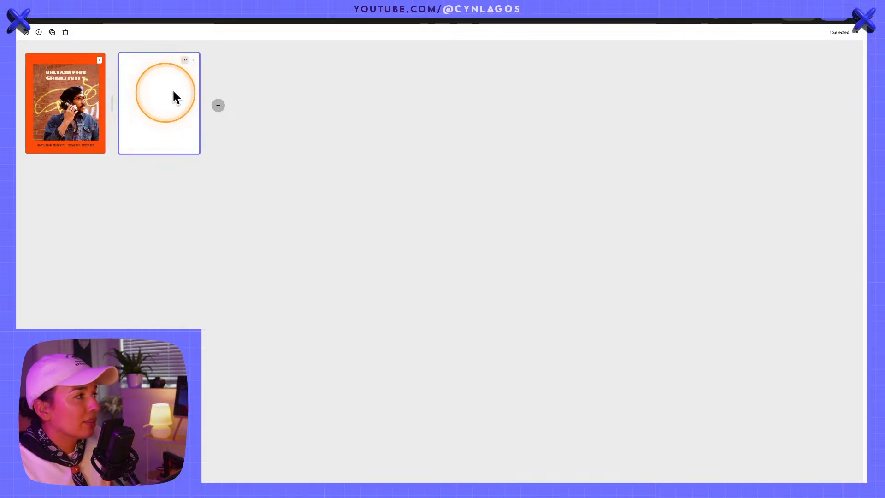
{"action": "left_click", "coordinate": [220, 105]}
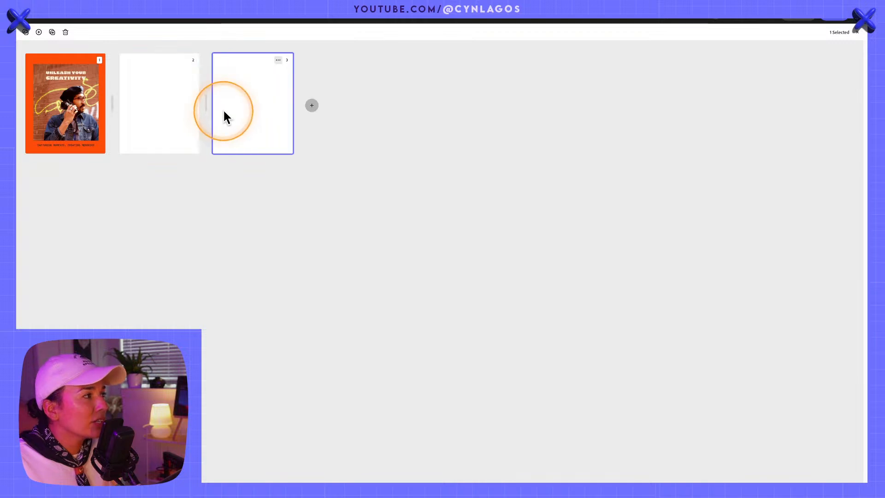
- Add two more blank pages, open the orange portrait page and go forward to the blank second page
{"action": "left_click", "coordinate": [311, 105]}
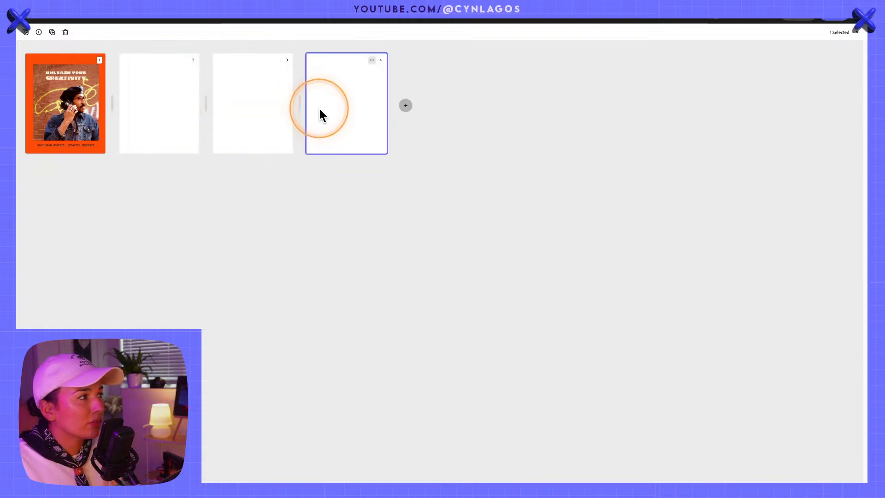
{"action": "left_click", "coordinate": [406, 108]}
{"action": "left_click", "coordinate": [71, 102]}
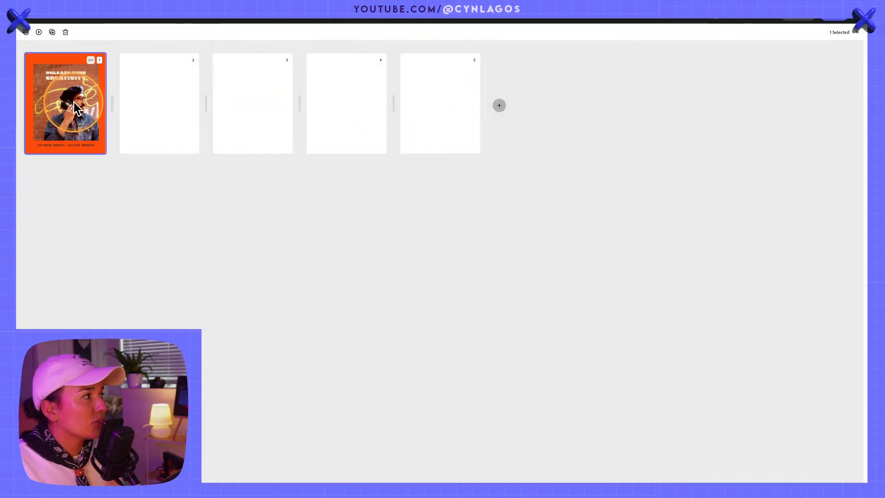
{"action": "double_click", "coordinate": [73, 101]}
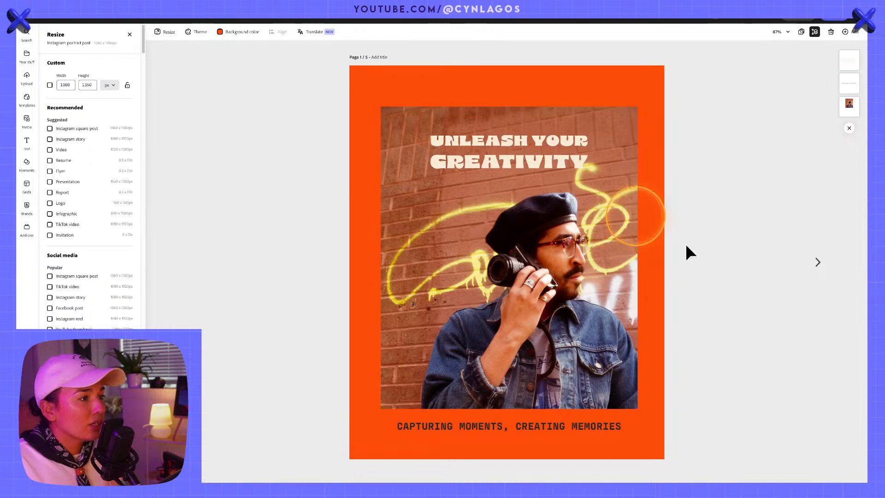
{"action": "left_click_drag", "start_coordinate": [336, 68], "coordinate": [517, 61]}
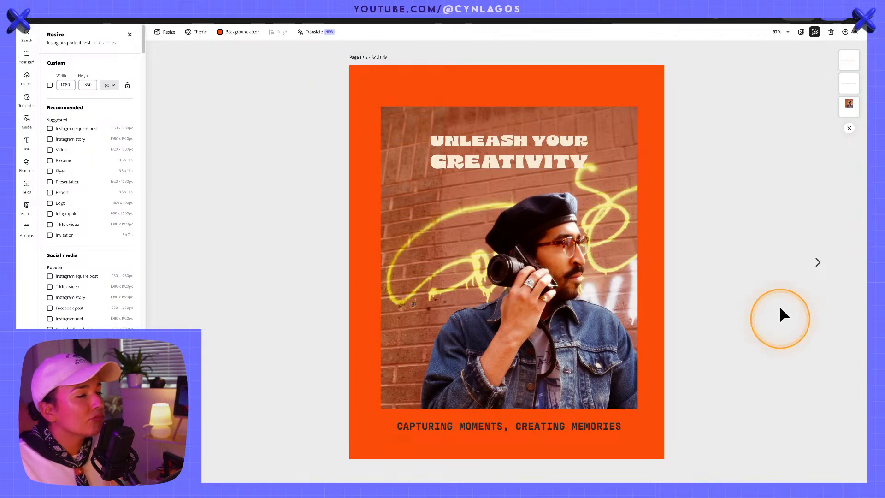
{"action": "left_click", "coordinate": [817, 262]}
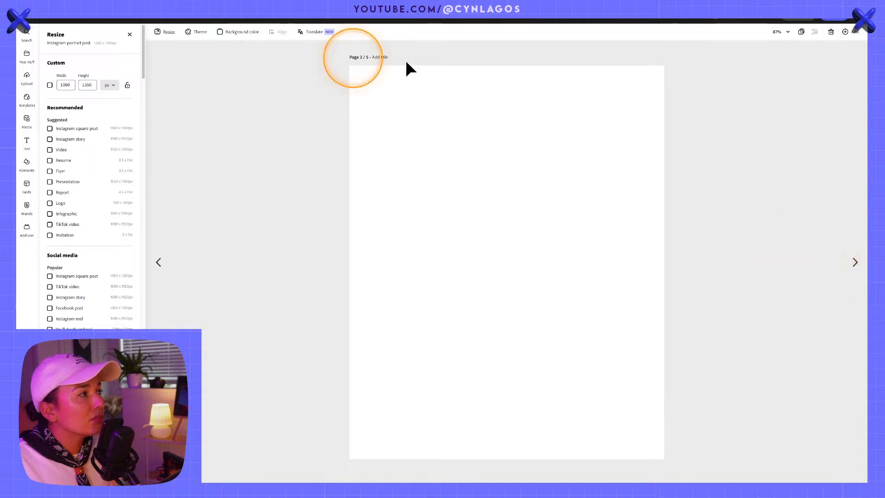
- Return to the grid of all pages and delete the four blank pages, leaving only the orange portrait page
{"action": "left_click", "coordinate": [801, 32]}
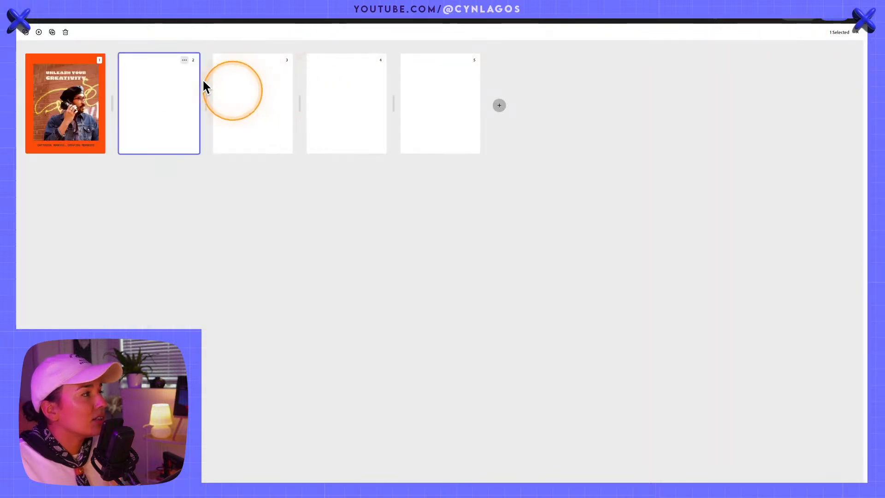
{"action": "key", "text": "Delete"}
{"action": "key", "text": "Delete"}
{"action": "key", "text": "Delete"}
{"action": "key", "text": "Delete"}
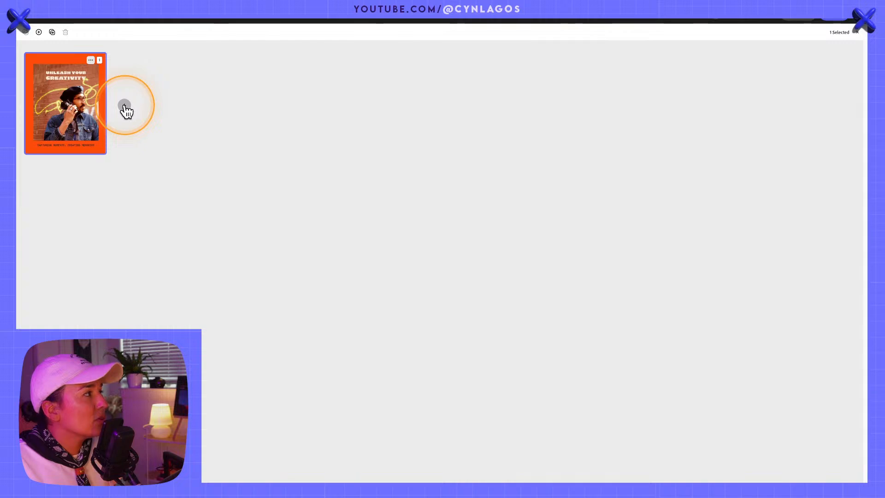
- Duplicate the orange portrait page, open the copy for editing and give page 2 a short title
{"action": "left_click", "coordinate": [52, 33]}
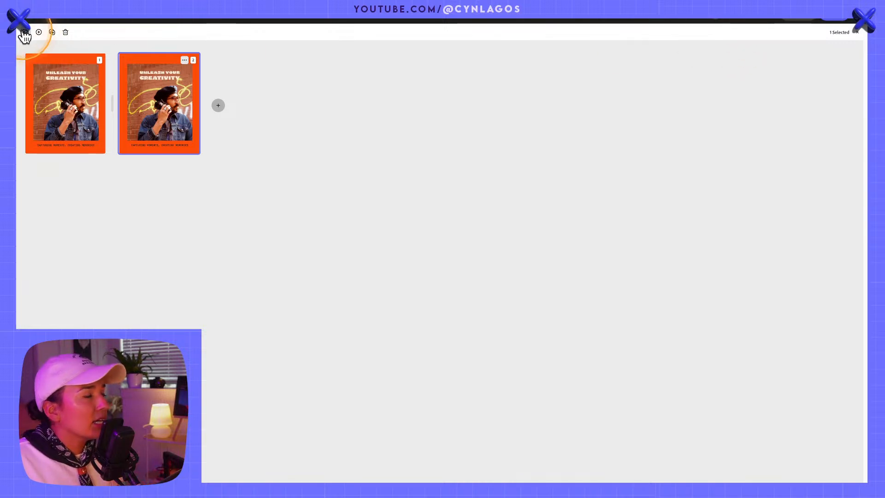
{"action": "left_click", "coordinate": [857, 33]}
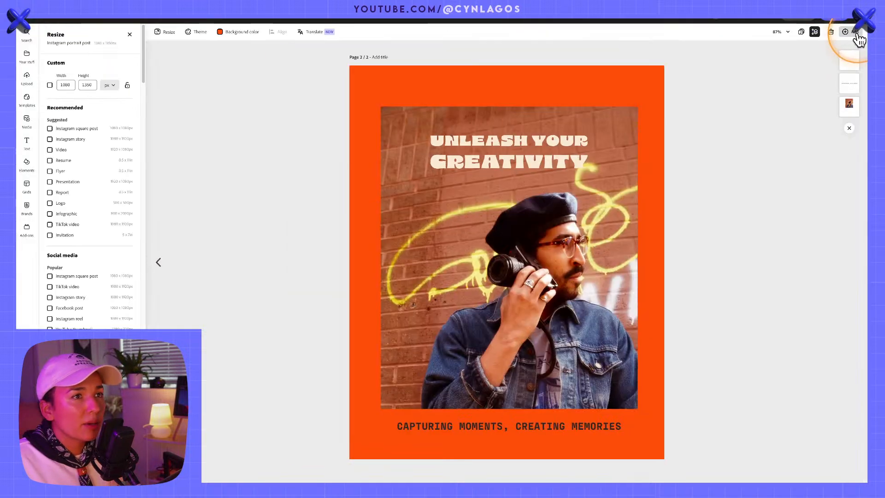
{"action": "left_click", "coordinate": [159, 262]}
{"action": "left_click", "coordinate": [802, 267]}
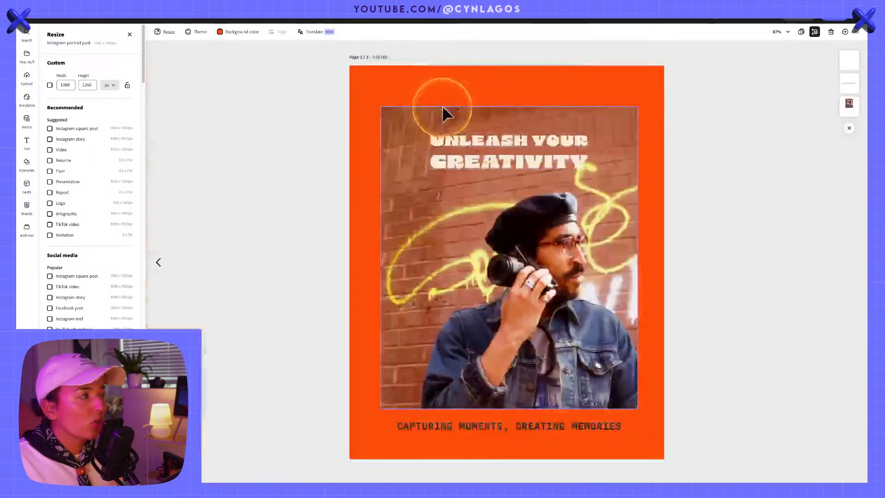
{"action": "left_click", "coordinate": [381, 58]}
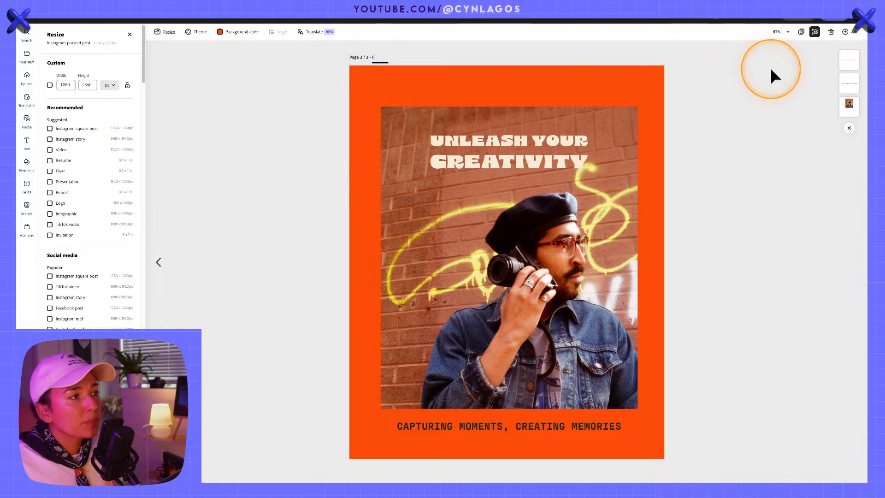
{"action": "left_click", "coordinate": [737, 133]}
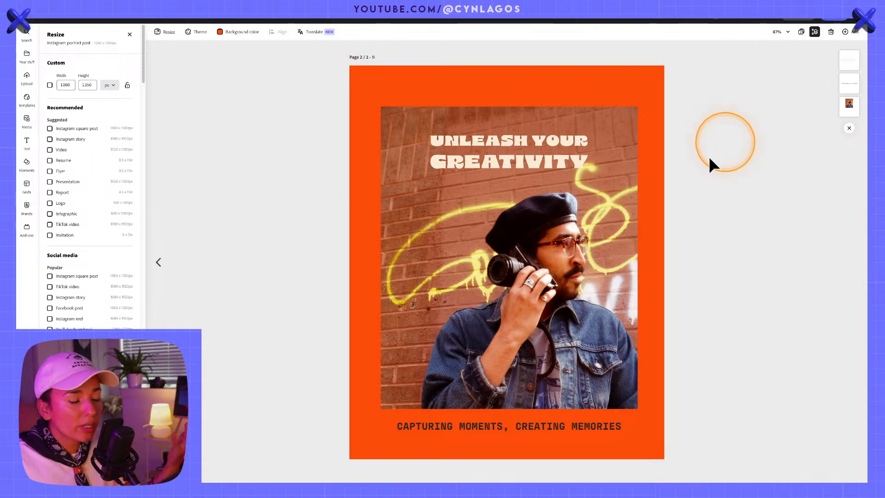
- Start replacing the portrait photo on page 2 with an image uploaded from the device
{"action": "left_click", "coordinate": [601, 288]}
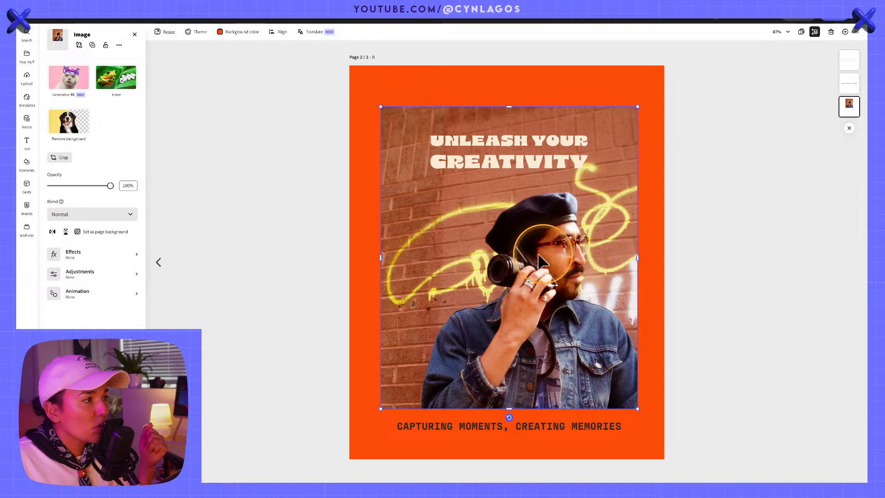
{"action": "left_click", "coordinate": [79, 45]}
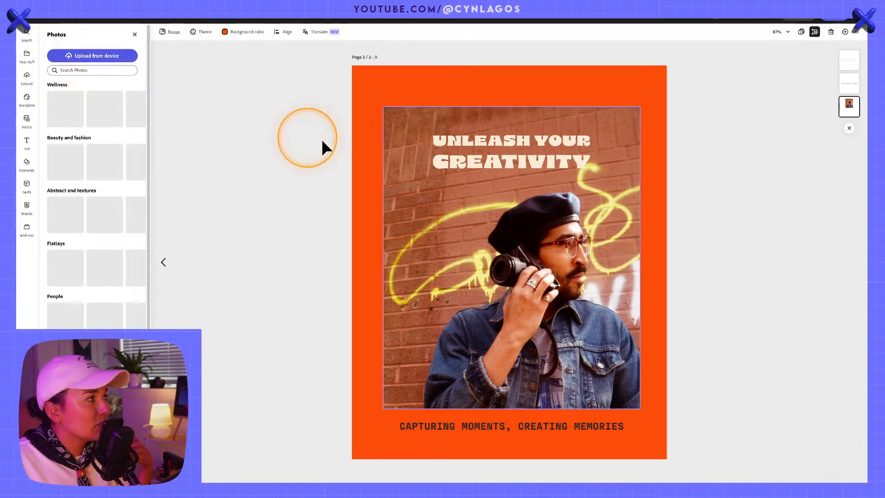
{"action": "left_click", "coordinate": [85, 62]}
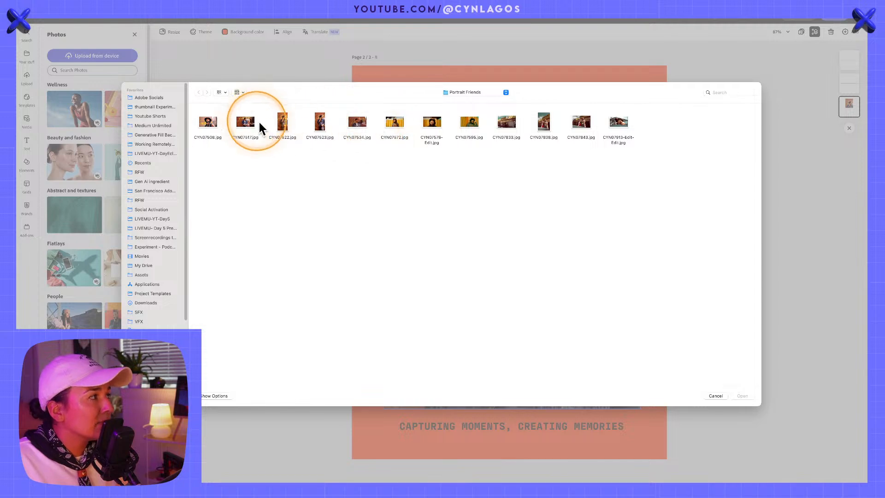
- Hide the sidebar of the file chooser and keep the Portrait Friends folder displayed as ungrouped icons
{"action": "left_click", "coordinate": [237, 92]}
{"action": "left_click", "coordinate": [242, 91]}
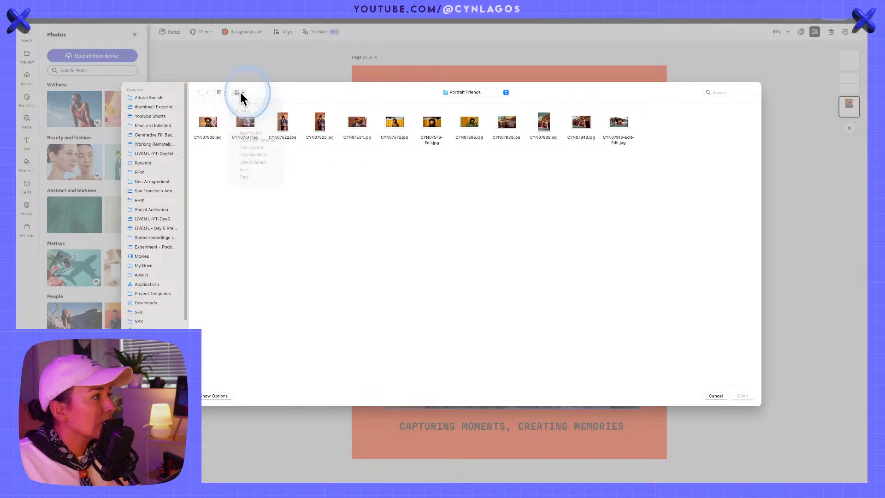
{"action": "left_click", "coordinate": [223, 89]}
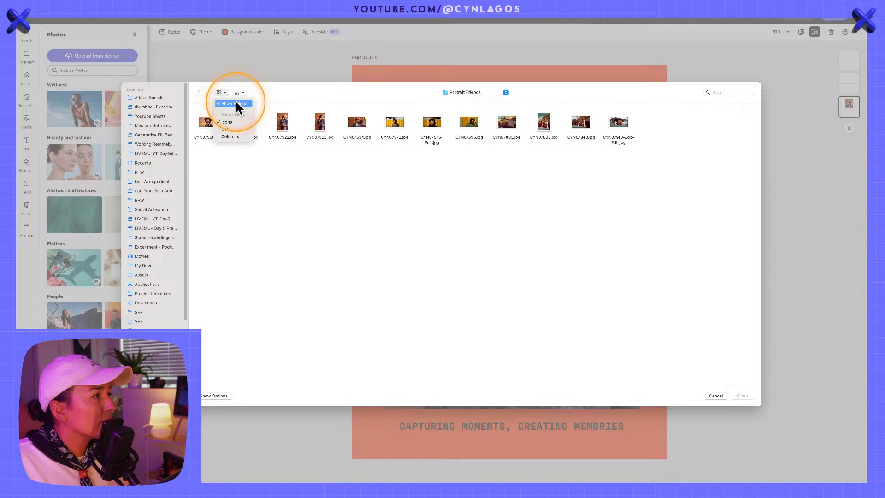
{"action": "left_click", "coordinate": [237, 103]}
{"action": "left_click_drag", "start_coordinate": [652, 177], "coordinate": [139, 117]}
{"action": "left_click", "coordinate": [138, 120]}
{"action": "left_click", "coordinate": [154, 92]}
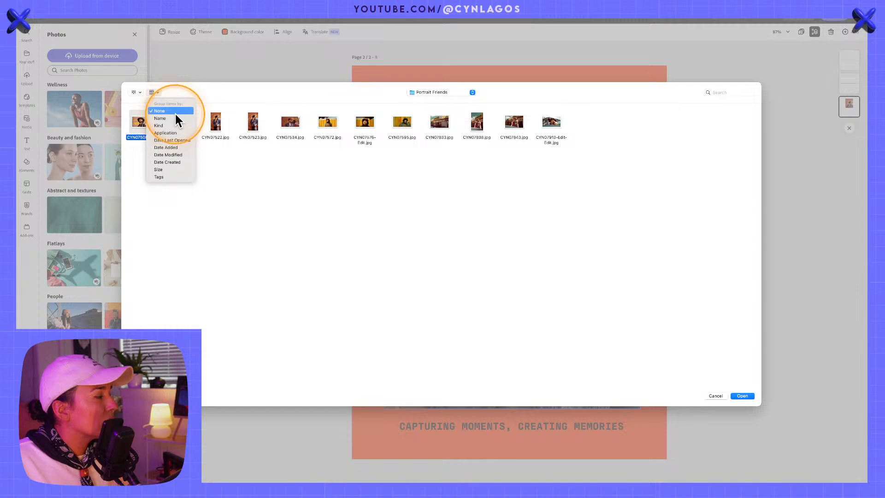
{"action": "left_click", "coordinate": [135, 91]}
{"action": "left_click", "coordinate": [138, 89]}
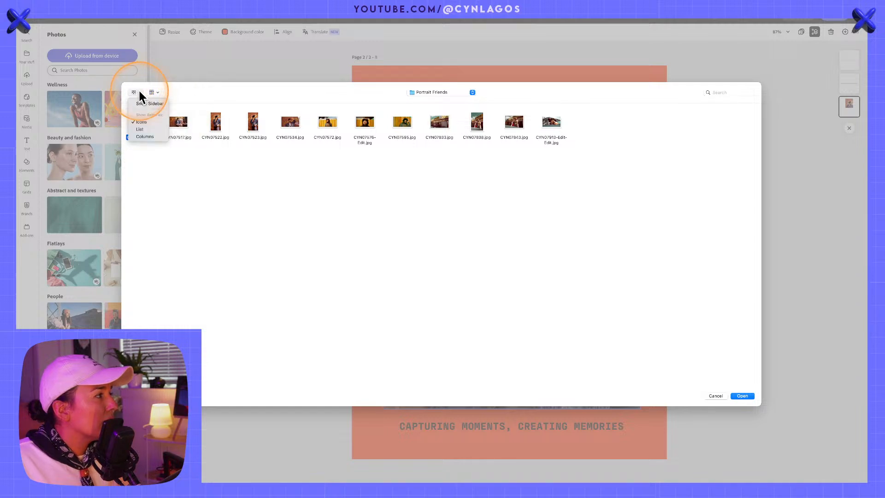
{"action": "left_click", "coordinate": [154, 121]}
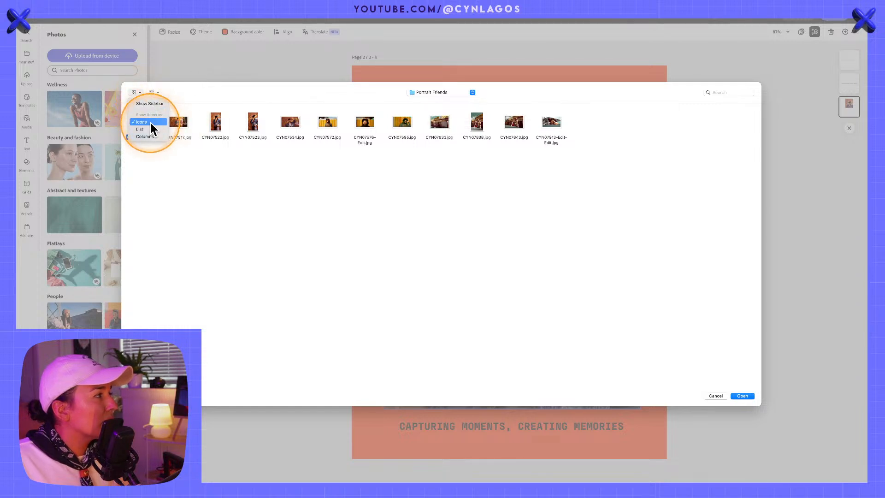
- Preview CYN07838.jpg and CYN07522.jpg, replace page 2's photo with CYN07838.jpg, and deselect it
{"action": "left_click", "coordinate": [477, 132]}
{"action": "key", "text": "space"}
{"action": "key", "text": "space"}
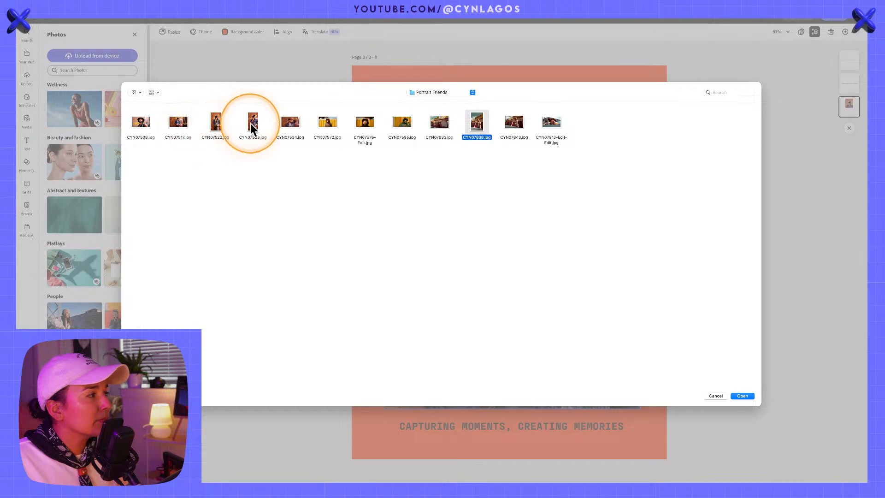
{"action": "left_click", "coordinate": [220, 121]}
{"action": "key", "text": "space"}
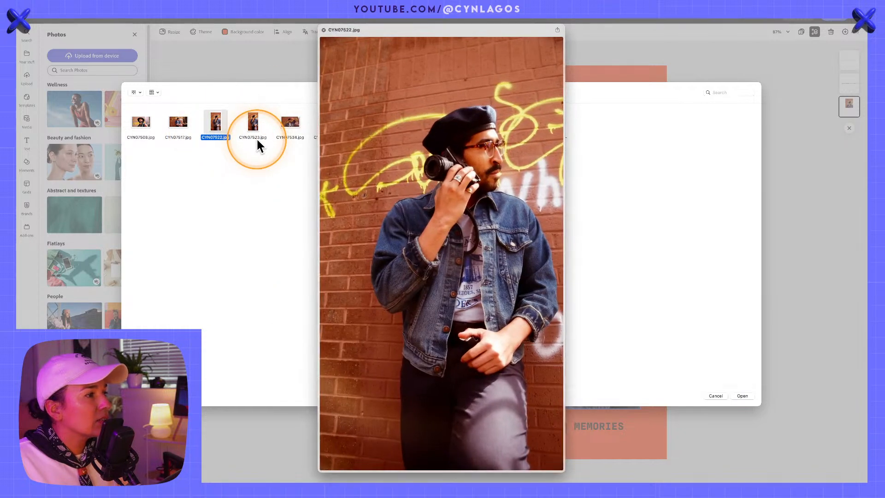
{"action": "key", "text": "space"}
{"action": "left_click", "coordinate": [479, 122]}
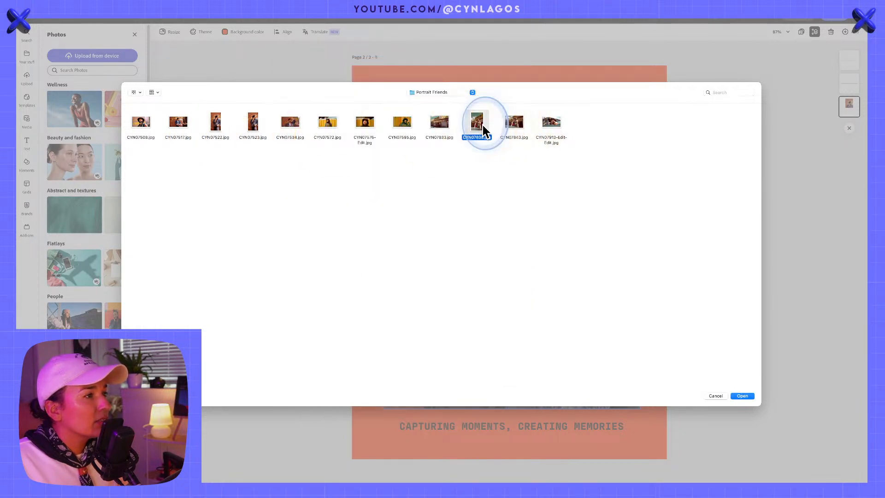
{"action": "key", "text": "space"}
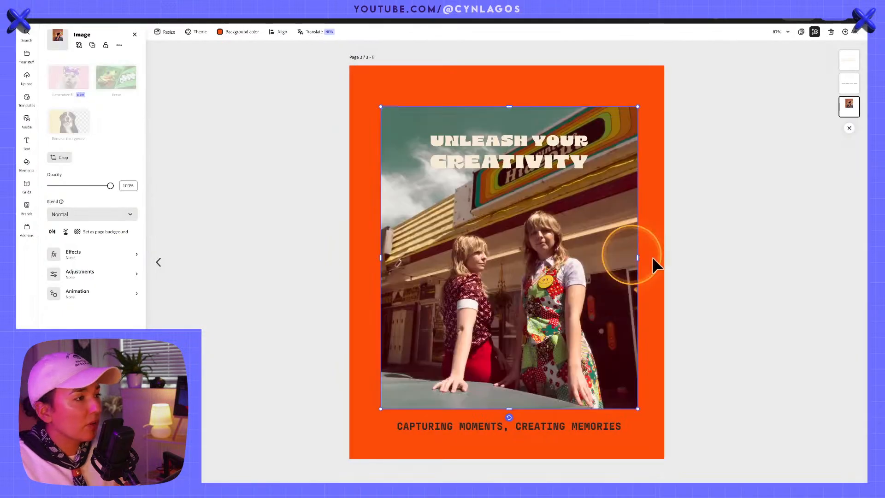
{"action": "left_click", "coordinate": [773, 194]}
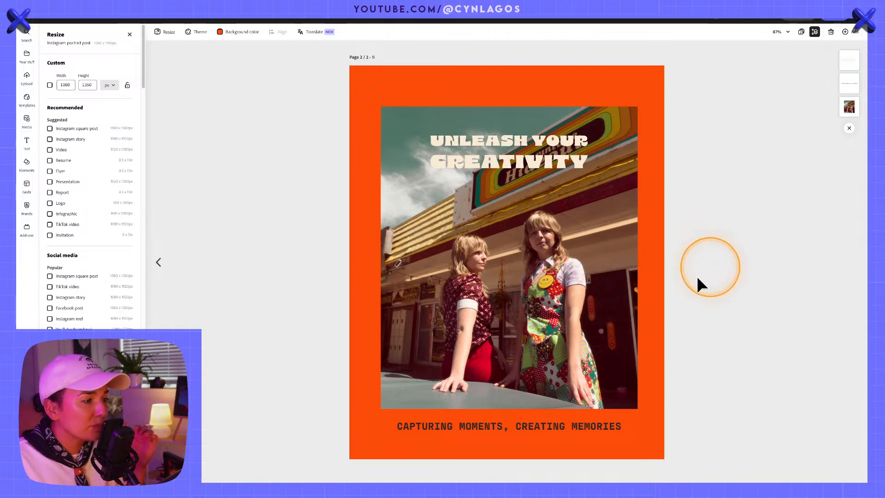
- Insert a blank page between the two orange portrait pages and open it for editing
{"action": "left_click", "coordinate": [801, 35]}
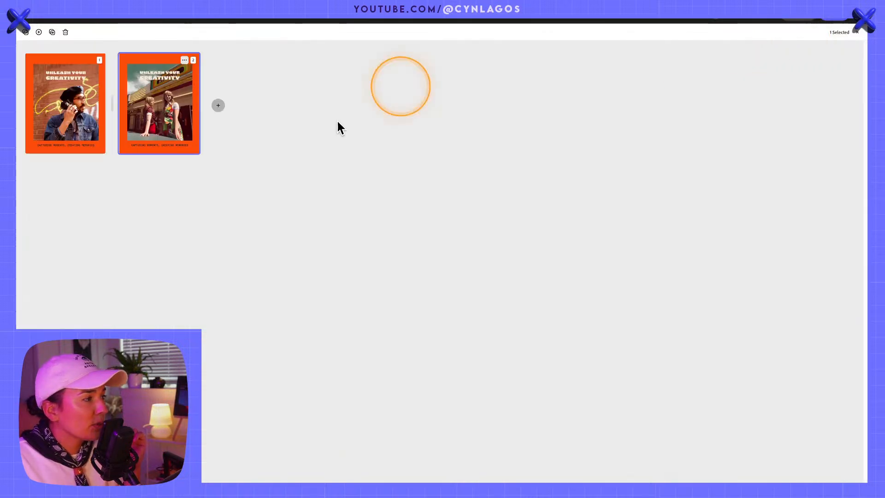
{"action": "left_click", "coordinate": [217, 105]}
{"action": "left_click_drag", "start_coordinate": [250, 120], "coordinate": [136, 109]}
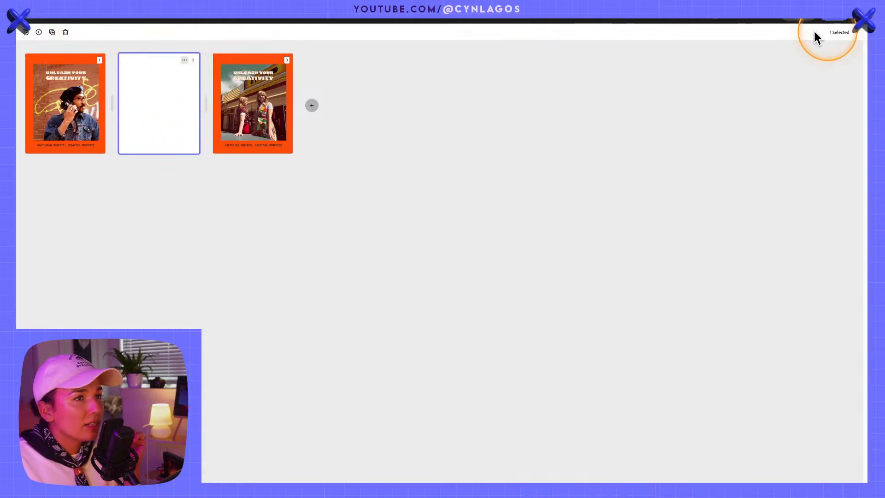
{"action": "left_click", "coordinate": [856, 32]}
{"action": "left_click", "coordinate": [444, 176]}
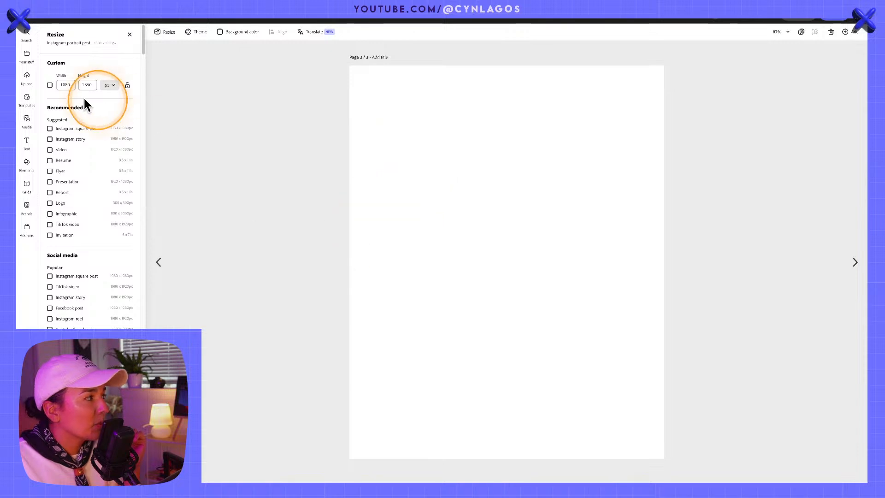
{"action": "right_click", "coordinate": [495, 139]}
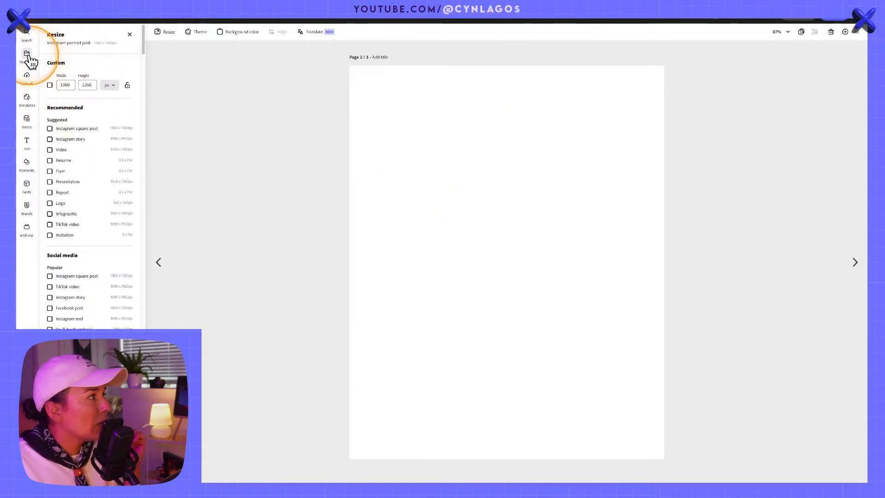
- Start uploading an image and preview the photos in the Portrait Friends folder
{"action": "mouse_move", "coordinate": [27, 216]}
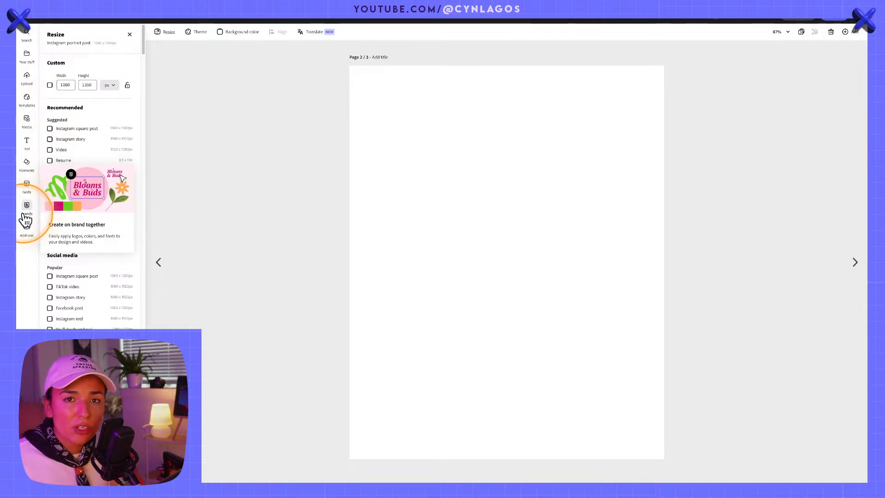
{"action": "left_click", "coordinate": [29, 87]}
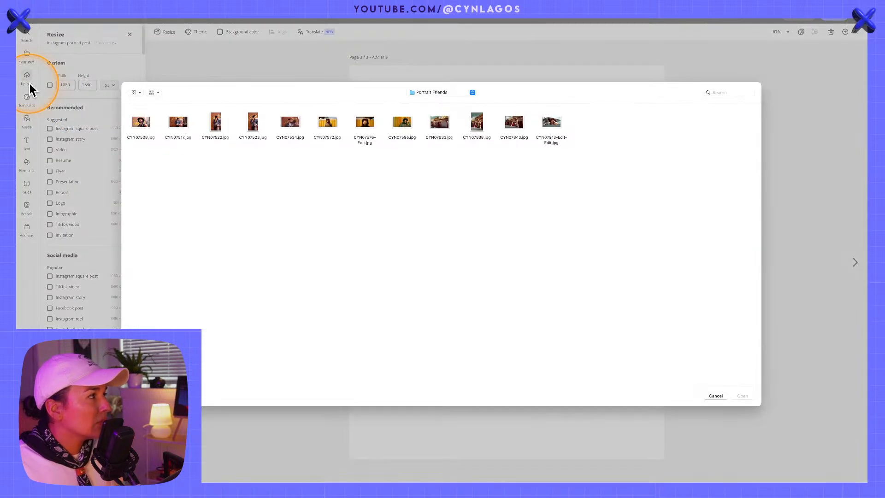
{"action": "left_click", "coordinate": [325, 123]}
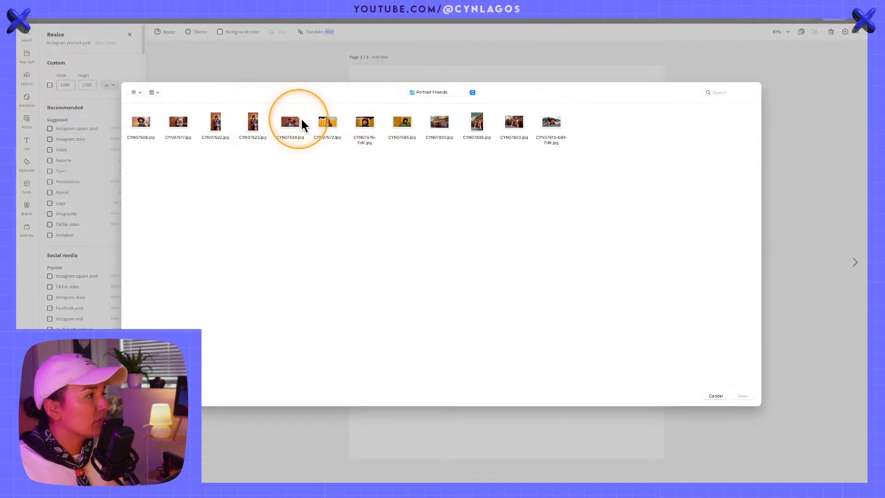
{"action": "left_click", "coordinate": [254, 121]}
{"action": "key", "text": "space"}
{"action": "key", "text": "space"}
{"action": "left_click", "coordinate": [218, 117]}
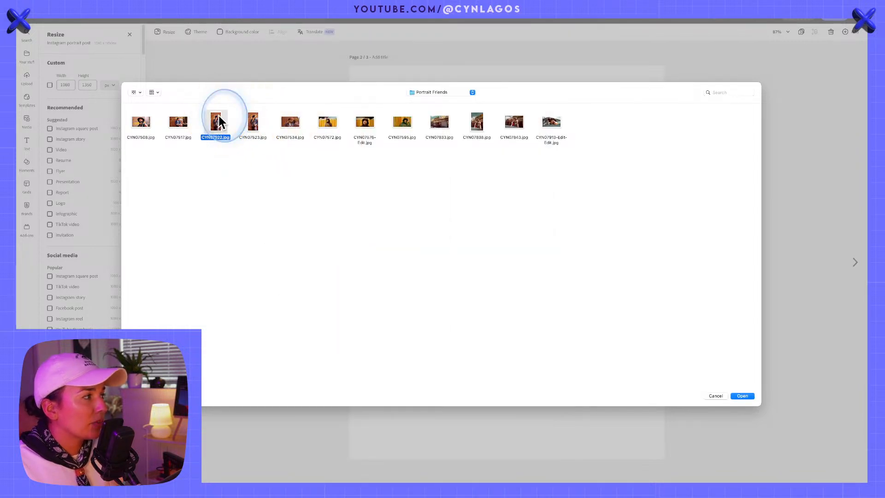
{"action": "key", "text": "space"}
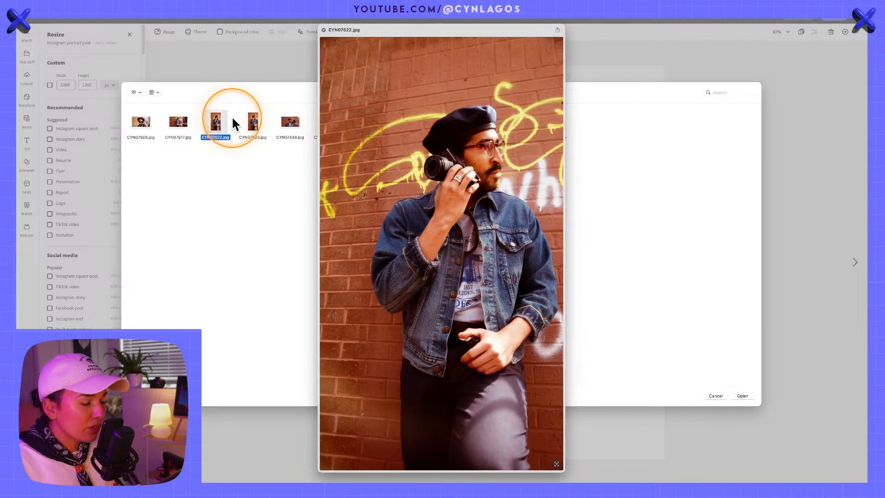
{"action": "key", "text": "space"}
{"action": "key", "text": "Right"}
{"action": "key", "text": "Right"}
{"action": "key", "text": "Right"}
{"action": "key", "text": "Right"}
{"action": "key", "text": "Right"}
{"action": "key", "text": "Right"}
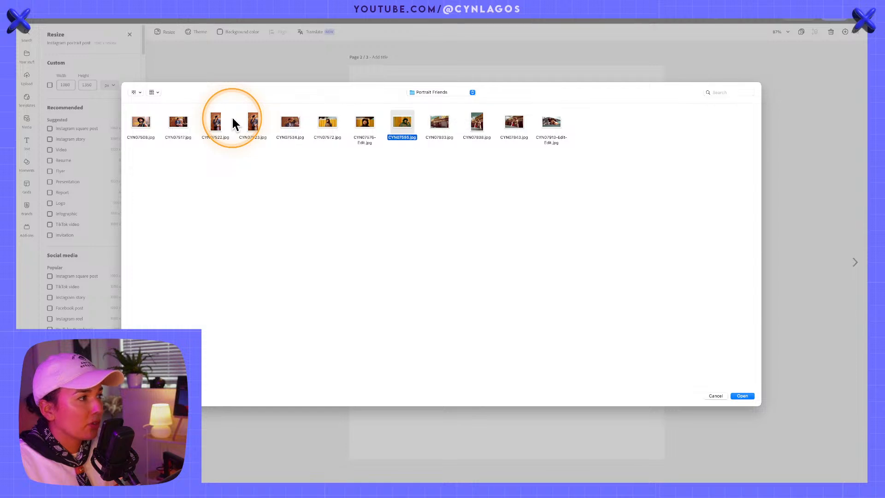
- Preview the remaining photos and upload the vertical shot of two women under the Vintage Hideout sign to the blank page
{"action": "key", "text": "space"}
{"action": "key", "text": "Right"}
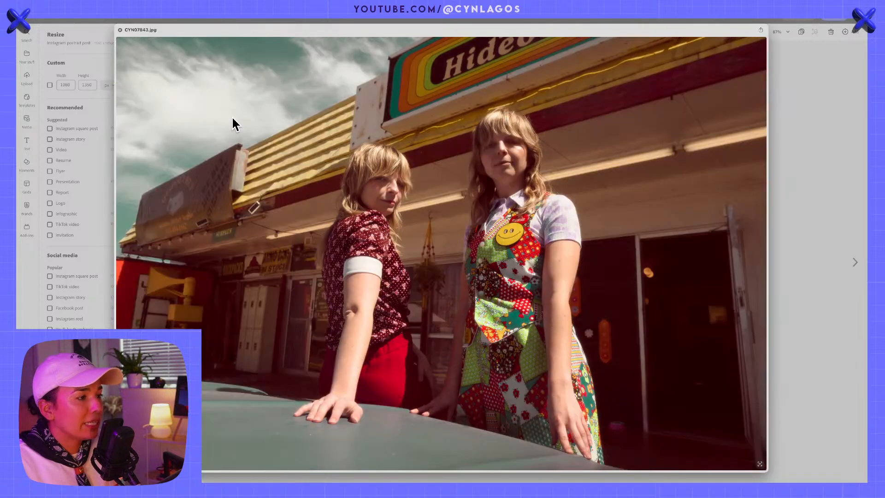
{"action": "key", "text": "Left"}
{"action": "key", "text": "space"}
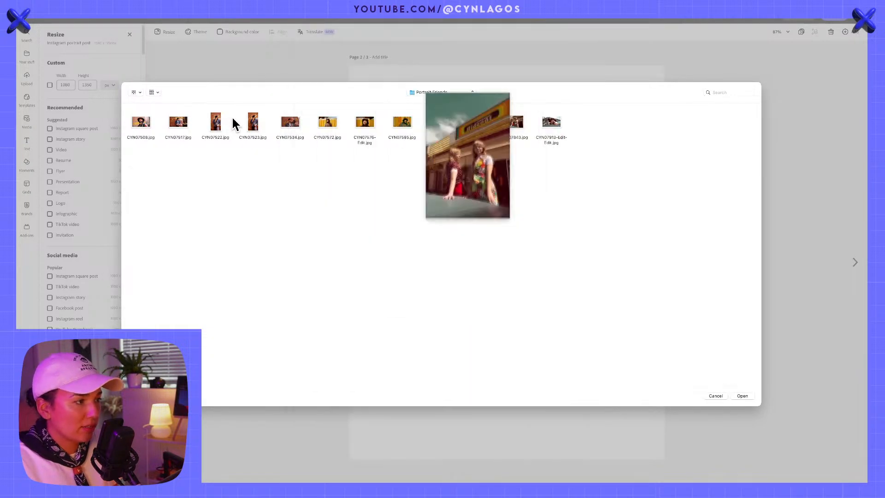
{"action": "key", "text": "Return"}
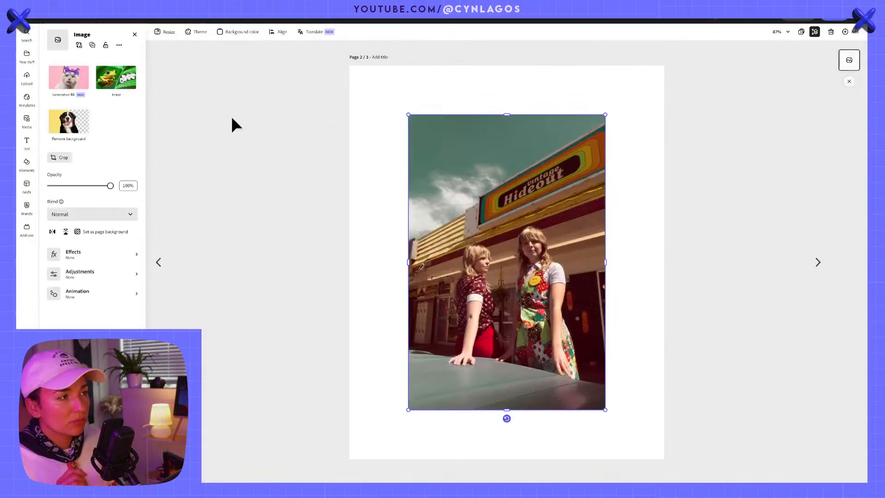
- Enlarge the photo around its centre, keeping a white border on all sides of the page, and deselect it
{"action": "left_click_drag", "start_coordinate": [605, 114], "coordinate": [687, 45]}
{"action": "left_click_drag", "start_coordinate": [677, 64], "coordinate": [650, 115]}
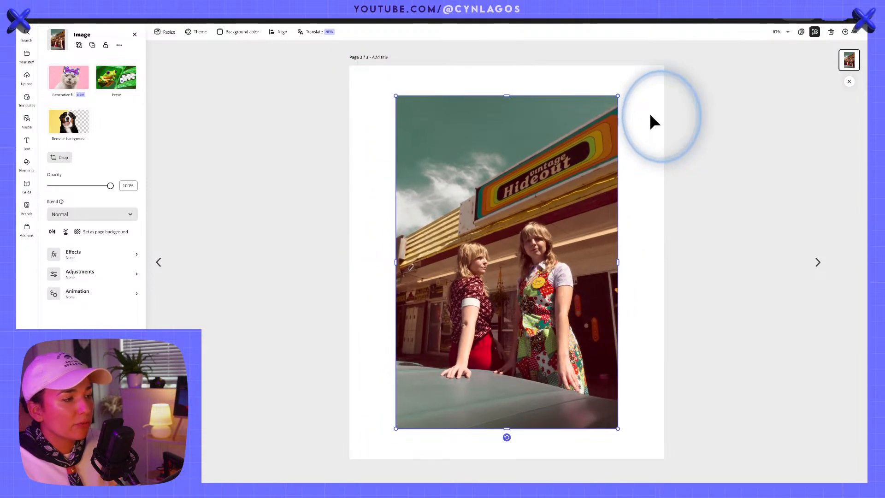
{"action": "left_click", "coordinate": [653, 116]}
{"action": "right_click", "coordinate": [657, 97]}
{"action": "left_click", "coordinate": [645, 85]}
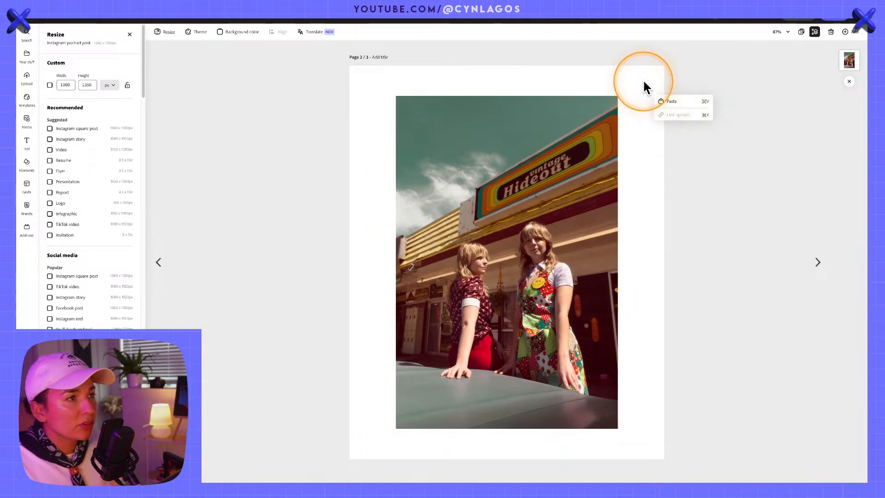
- Reorder the pages so the white photo page comes third, after both orange pages
{"action": "left_click", "coordinate": [158, 264]}
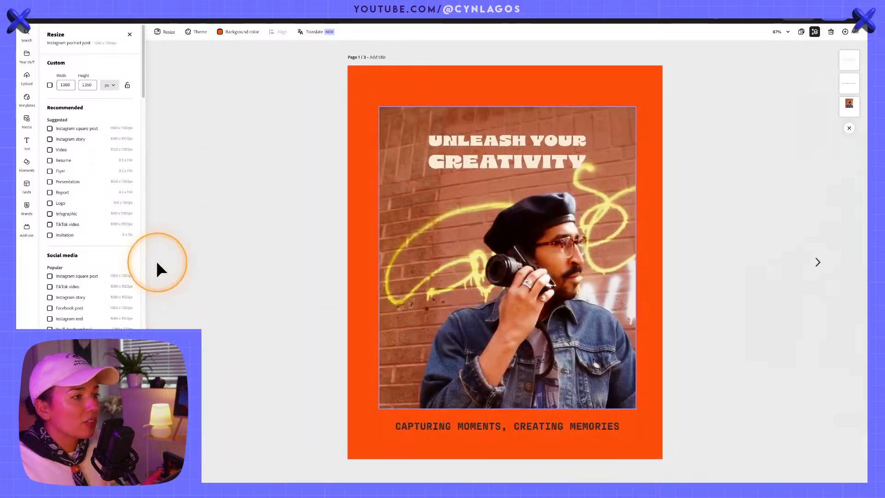
{"action": "left_click", "coordinate": [816, 264]}
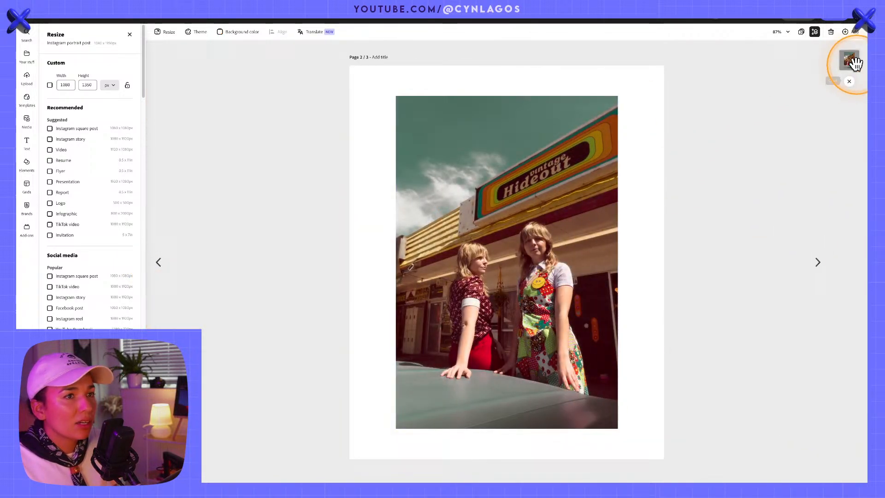
{"action": "left_click", "coordinate": [803, 32]}
{"action": "left_click_drag", "start_coordinate": [190, 113], "coordinate": [283, 110]}
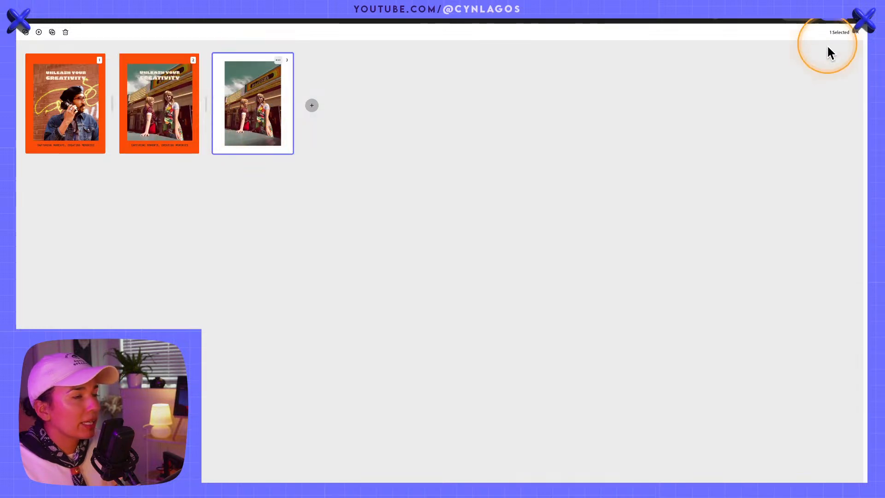
{"action": "left_click", "coordinate": [853, 34]}
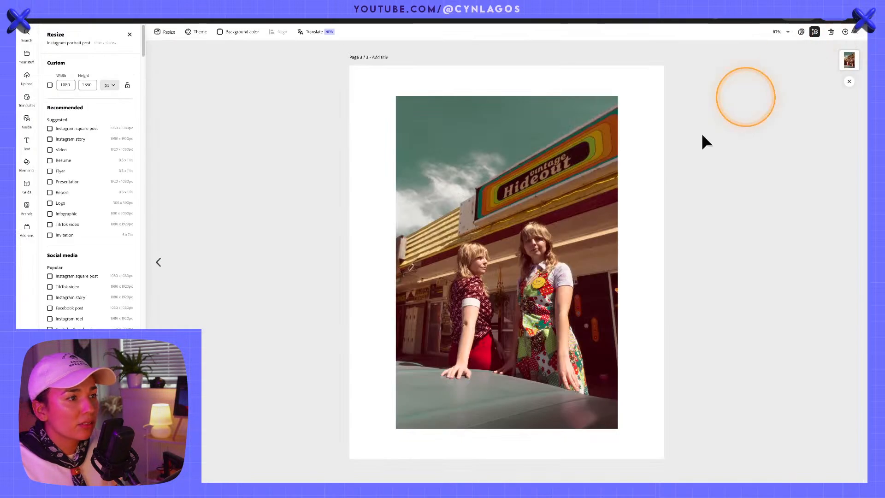
{"action": "left_click", "coordinate": [159, 263]}
{"action": "left_click", "coordinate": [818, 262]}
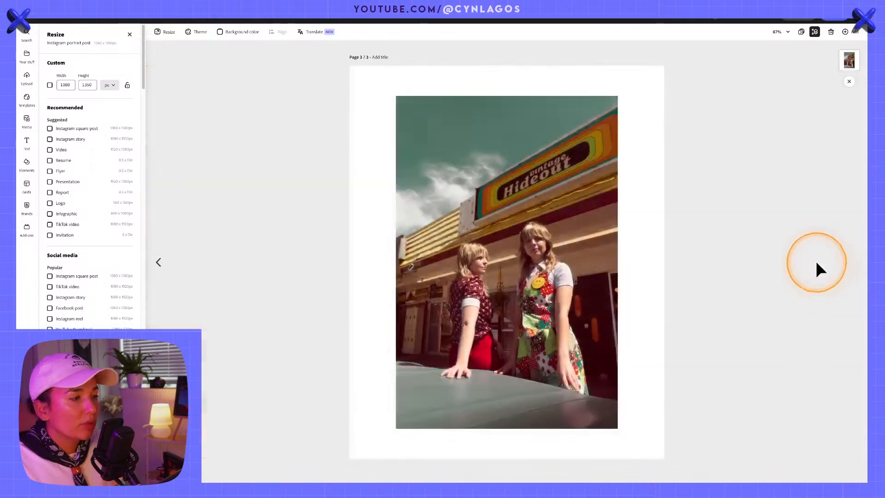
- Try tan and dark brown backgrounds on page 3, finally setting the background color to black
{"action": "left_click", "coordinate": [247, 40]}
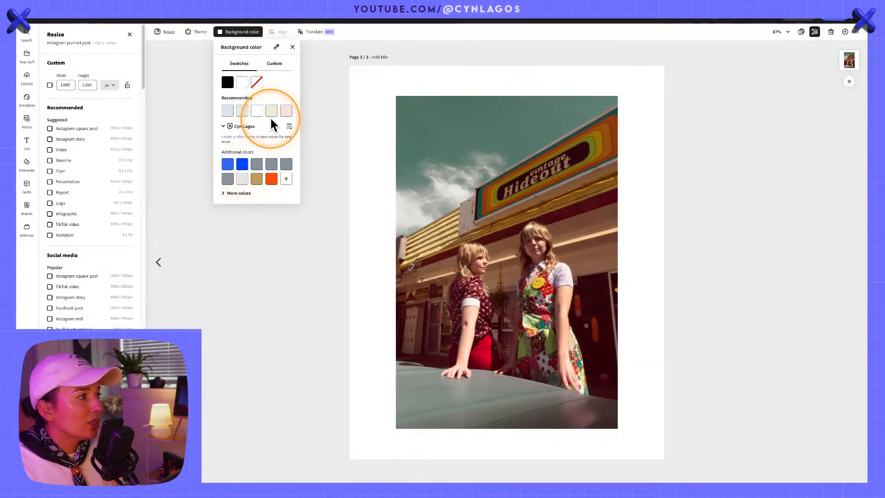
{"action": "left_click", "coordinate": [256, 179]}
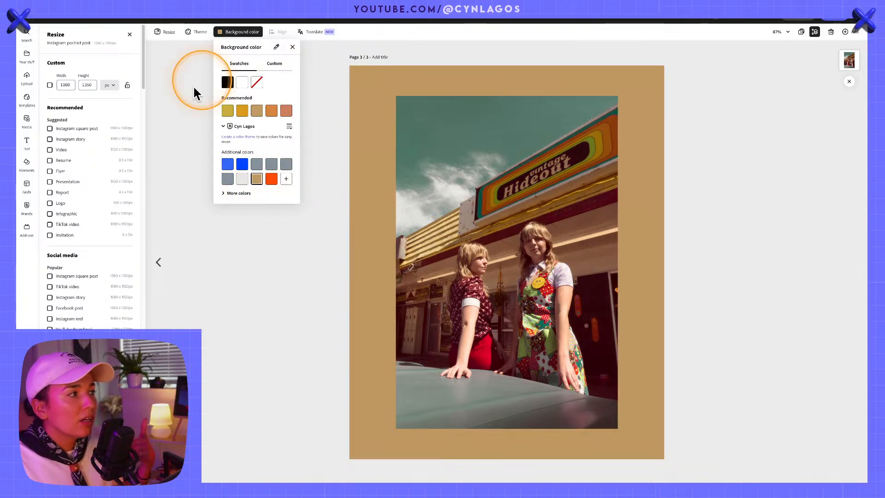
{"action": "left_click", "coordinate": [228, 83]}
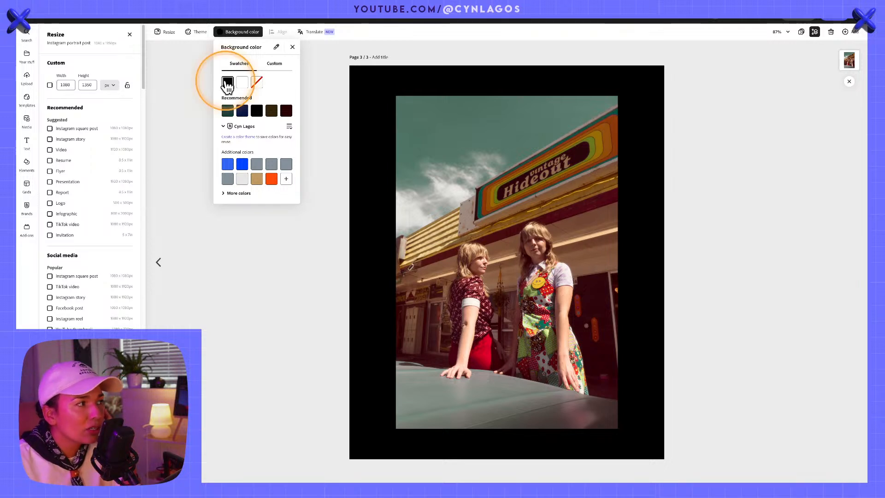
{"action": "left_click", "coordinate": [272, 111]}
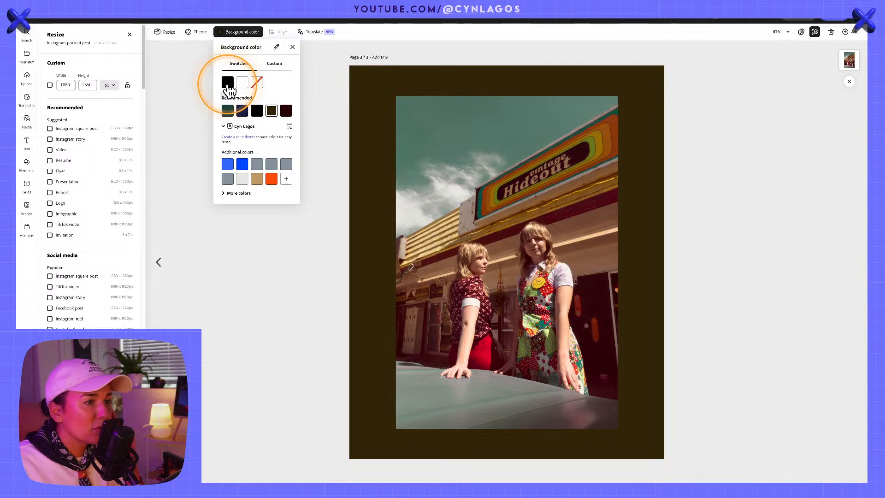
{"action": "left_click", "coordinate": [228, 84]}
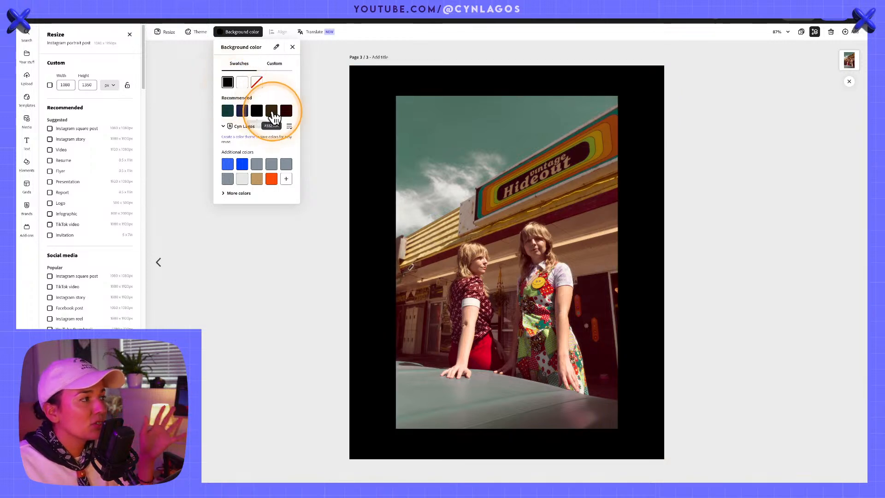
{"action": "left_click", "coordinate": [341, 139]}
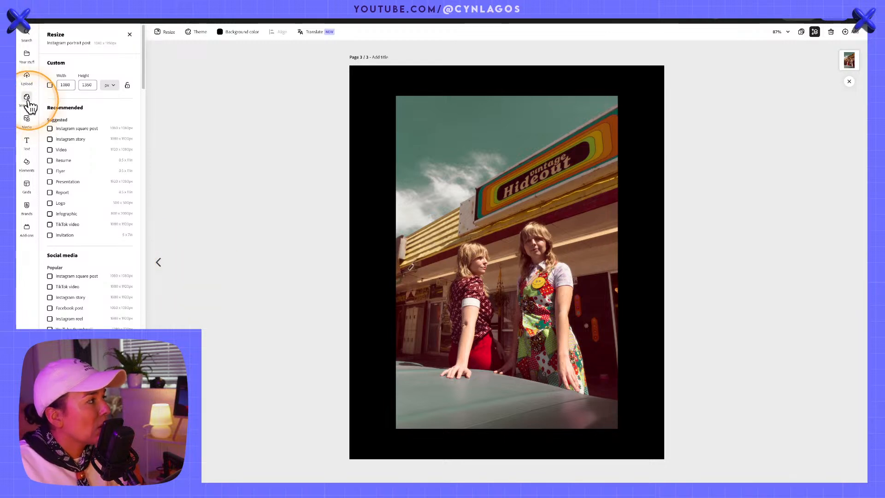
- Search the design assets for "tape" and add the short translucent white tape strip to page 3
{"action": "left_click", "coordinate": [36, 166]}
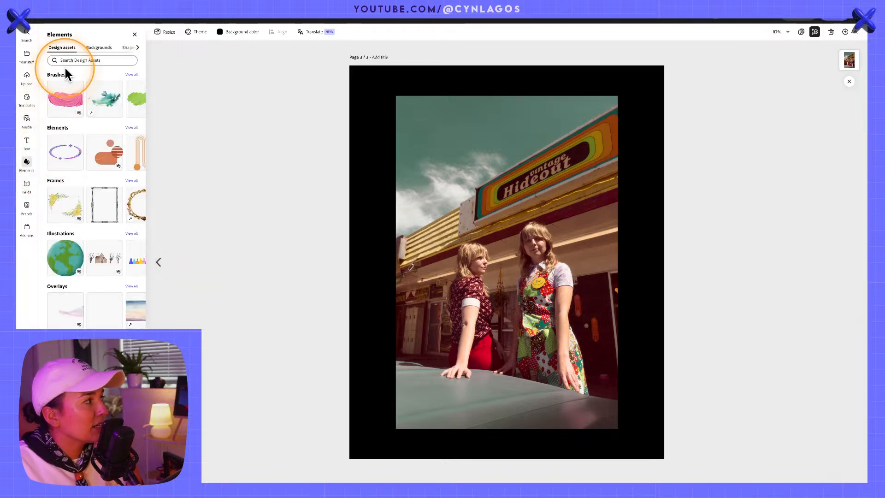
{"action": "left_click", "coordinate": [65, 62]}
{"action": "type", "text": "tape"}
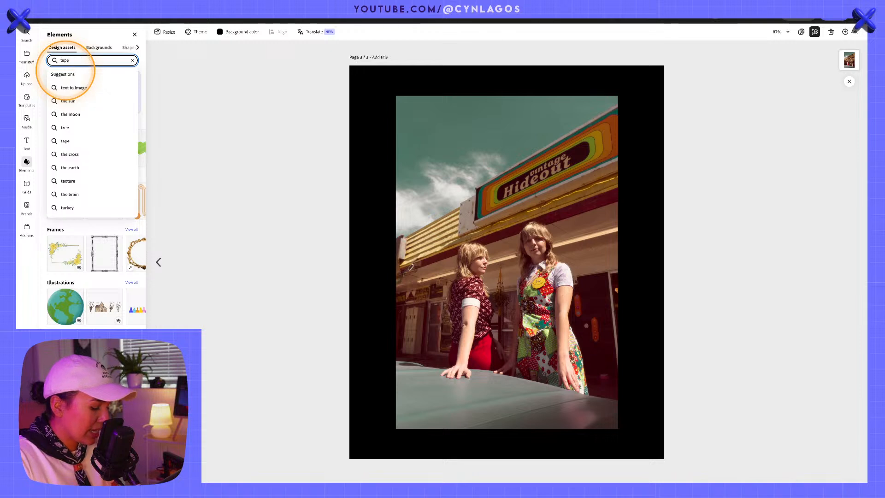
{"action": "key", "text": "Return"}
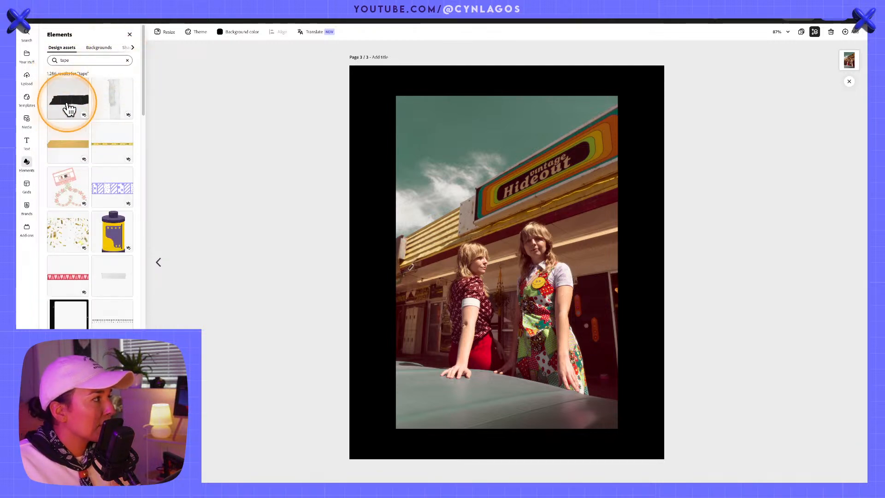
{"action": "scroll", "coordinate": [106, 245], "scroll_direction": "down", "scroll_amount": 1}
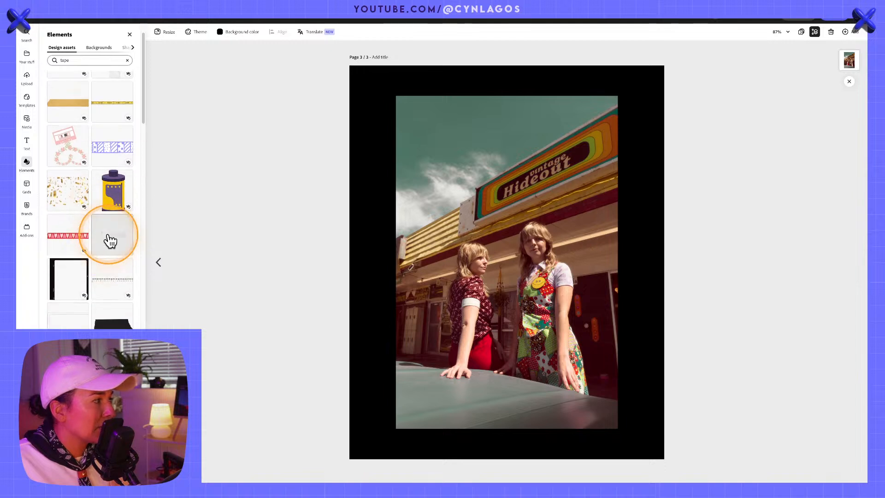
{"action": "left_click", "coordinate": [110, 238]}
- Place the tape strip over the photo's upper-left corner and rotate it counterclockwise so it crosses the corner diagonally
{"action": "left_click_drag", "start_coordinate": [505, 258], "coordinate": [410, 104]}
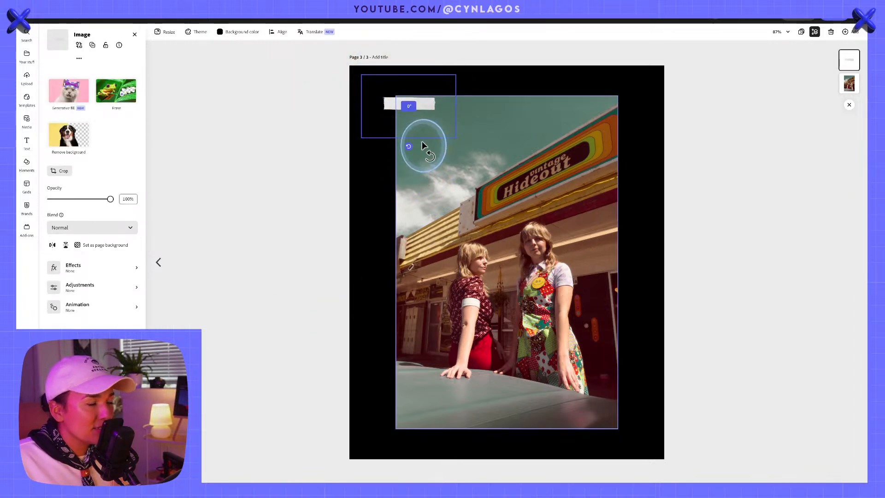
{"action": "mouse_move", "coordinate": [422, 141]}
{"action": "left_mouse_down"}
{"action": "mouse_move", "coordinate": [442, 131]}
{"action": "mouse_move", "coordinate": [431, 134]}
{"action": "left_mouse_up"}
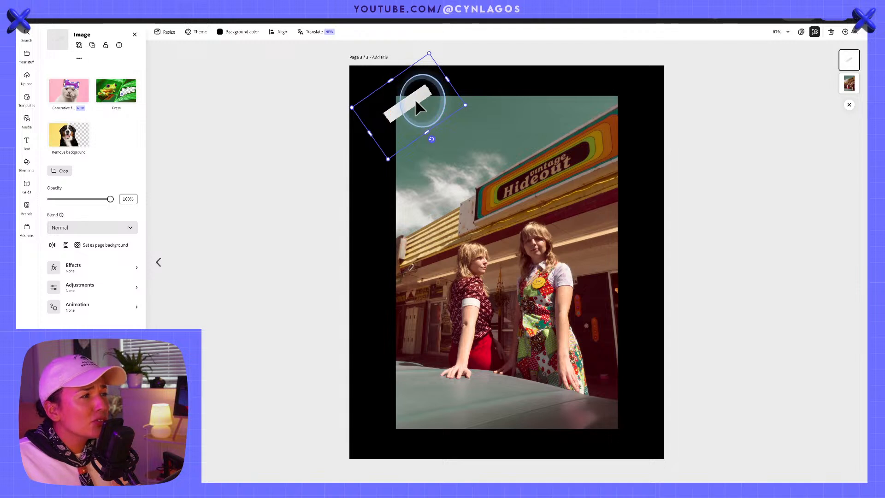
{"action": "left_click_drag", "start_coordinate": [415, 101], "coordinate": [418, 101]}
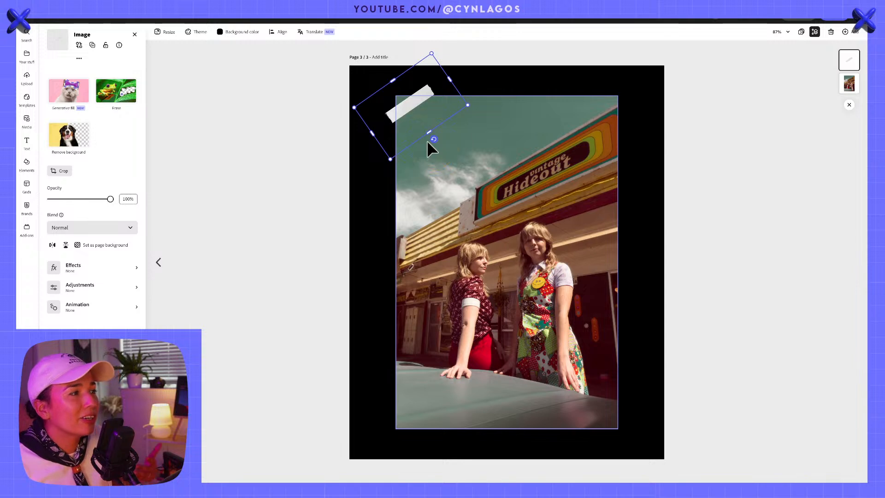
{"action": "mouse_move", "coordinate": [391, 92]}
{"action": "left_mouse_down"}
{"action": "mouse_move", "coordinate": [427, 87]}
{"action": "mouse_move", "coordinate": [436, 98]}
{"action": "mouse_move", "coordinate": [419, 104]}
{"action": "left_mouse_up"}
{"action": "left_click", "coordinate": [384, 122]}
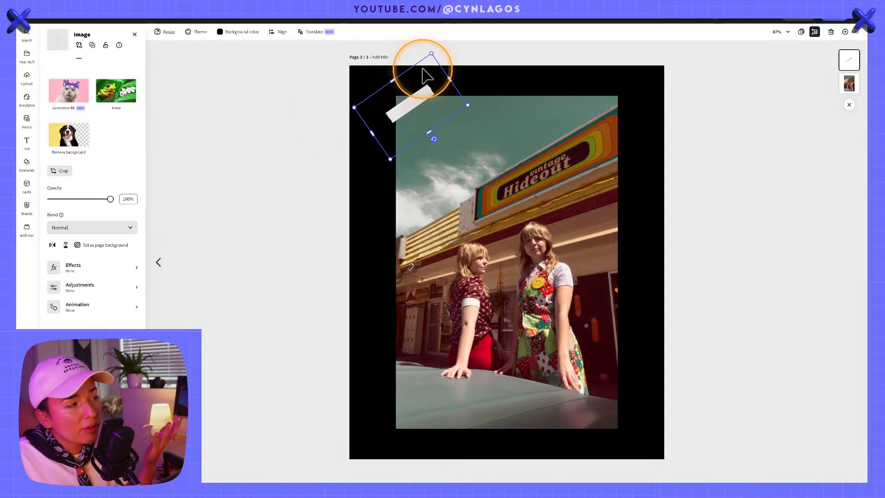
- Shrink the tape strip slightly, nudge it outward over the photo's corner, and deselect it
{"action": "mouse_move", "coordinate": [432, 53]}
{"action": "left_mouse_down"}
{"action": "mouse_move", "coordinate": [426, 70]}
{"action": "mouse_move", "coordinate": [429, 59]}
{"action": "left_mouse_up"}
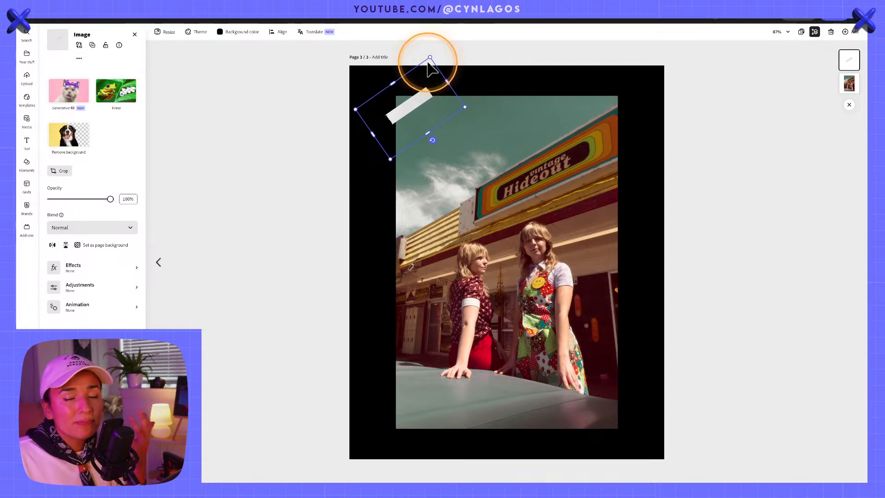
{"action": "mouse_move", "coordinate": [415, 91]}
{"action": "left_mouse_down"}
{"action": "mouse_move", "coordinate": [421, 84]}
{"action": "mouse_move", "coordinate": [410, 91]}
{"action": "left_mouse_up"}
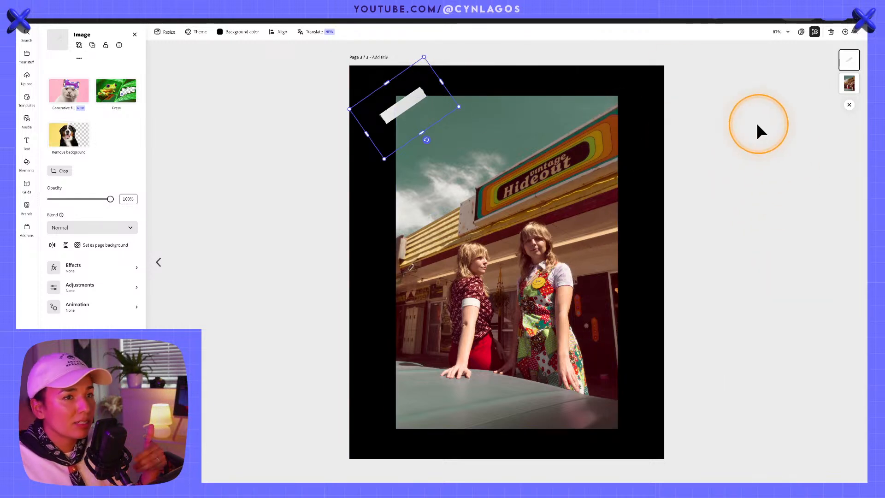
{"action": "left_click", "coordinate": [748, 147]}
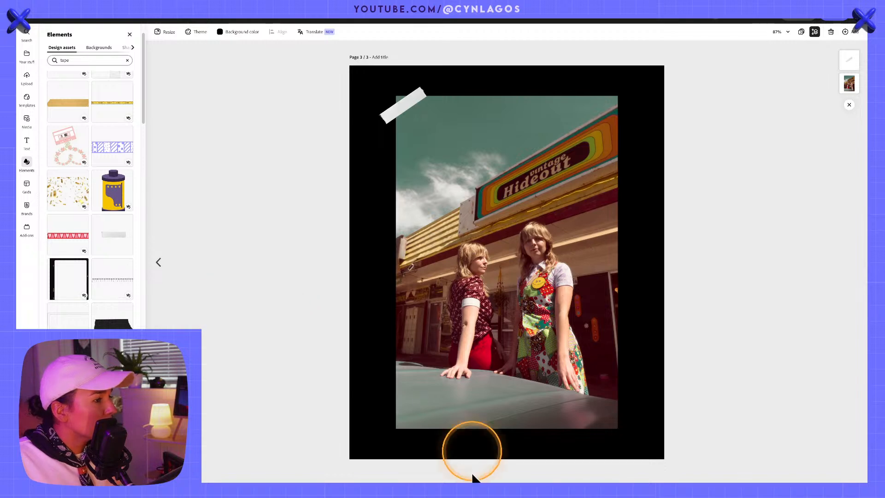
- Copy the "CAPTURING MOMENTS, CREATING MEMORIES" text from page 2 onto page 3
{"action": "left_click", "coordinate": [159, 264]}
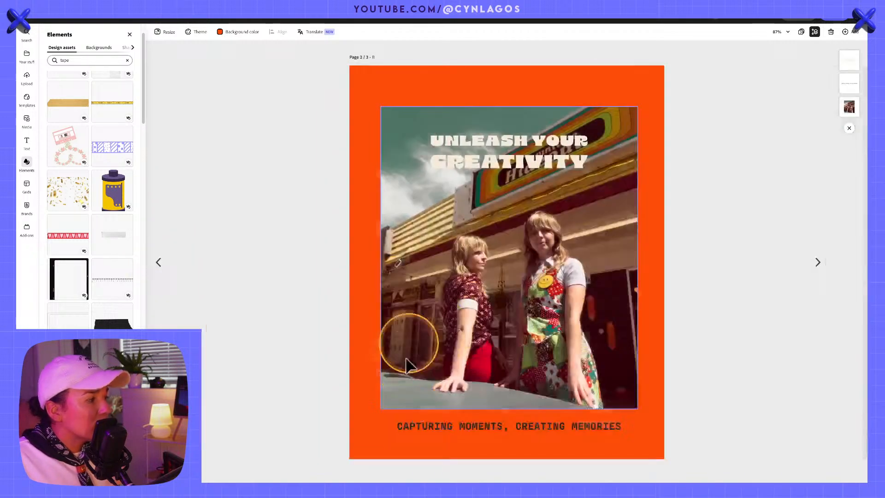
{"action": "left_click", "coordinate": [440, 425]}
{"action": "left_click", "coordinate": [817, 262]}
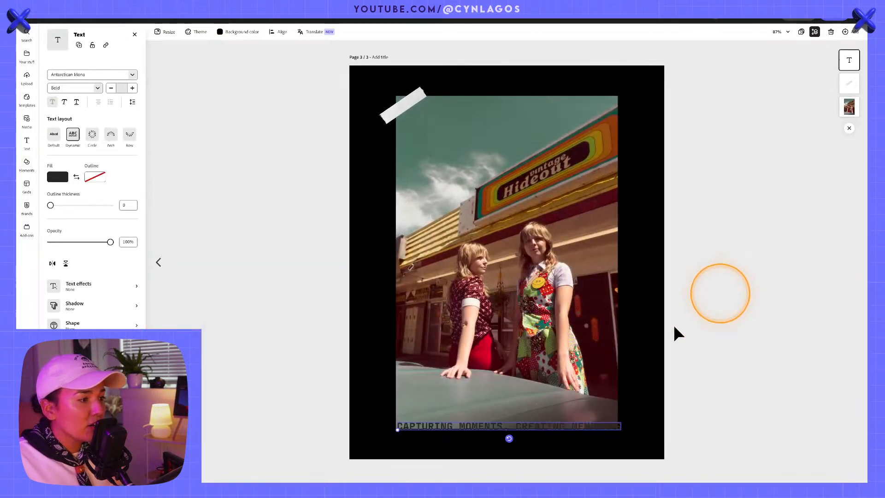
- Place the tagline just below the photo and change its text fill to very light grey
{"action": "left_click_drag", "start_coordinate": [523, 429], "coordinate": [526, 439]}
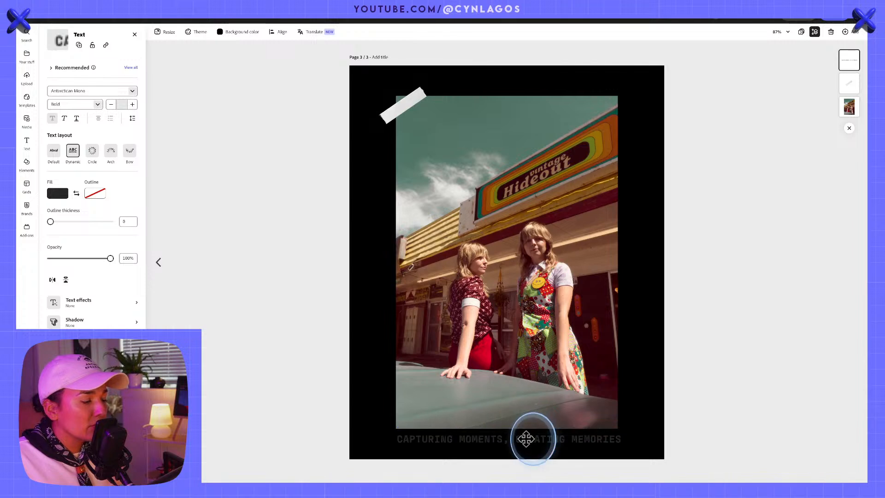
{"action": "double_click", "coordinate": [548, 440]}
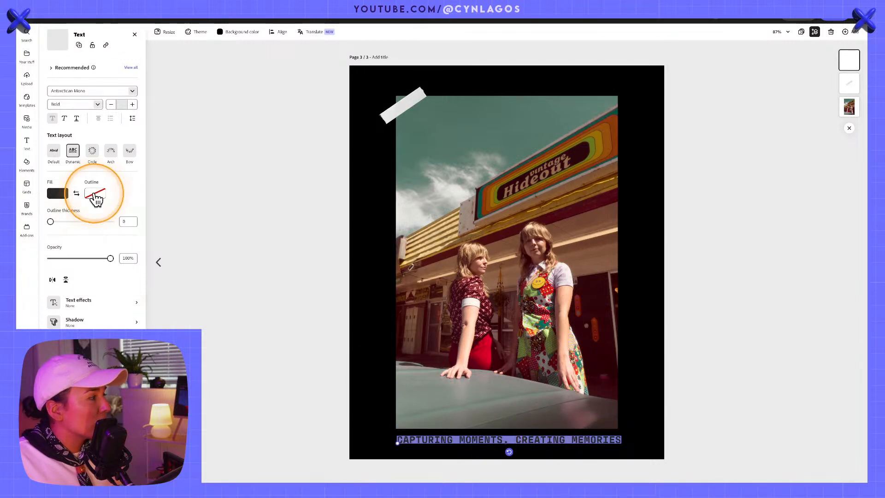
{"action": "left_click", "coordinate": [59, 202]}
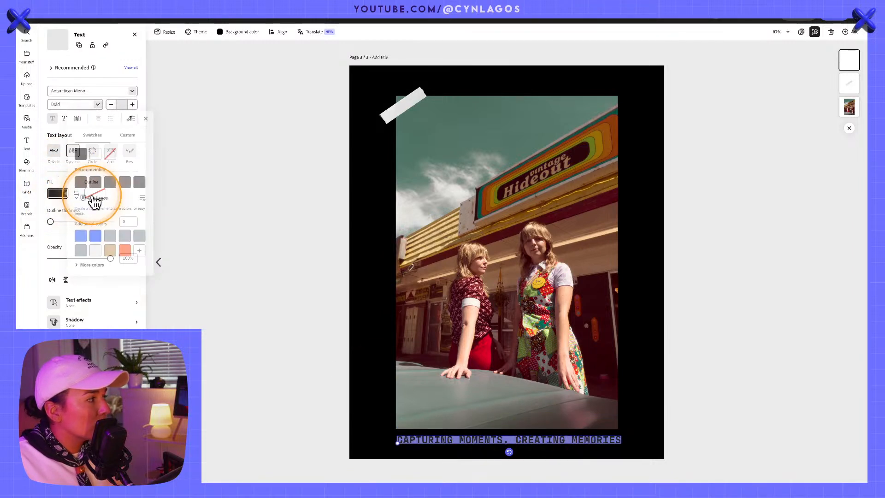
{"action": "left_click", "coordinate": [95, 252]}
{"action": "left_click", "coordinate": [246, 276]}
{"action": "left_click", "coordinate": [430, 438]}
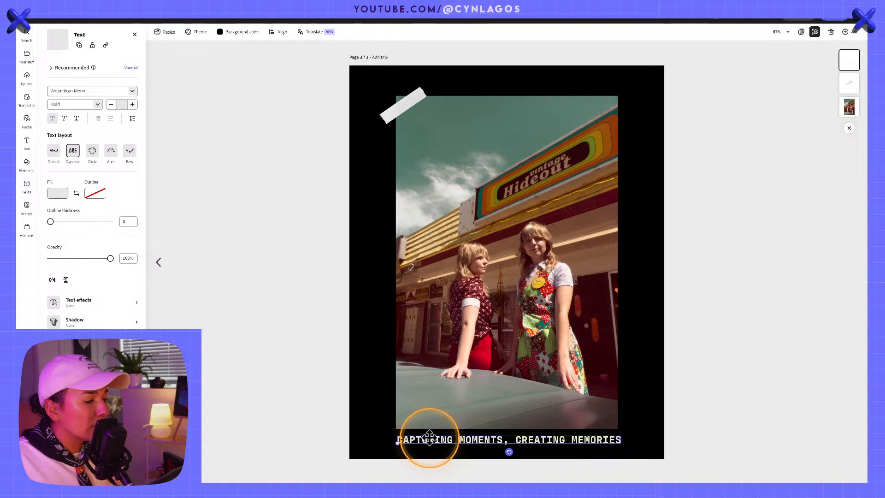
- Move the tagline above the photo, reduce its text size, and shift it close to the page's right edge
{"action": "left_click_drag", "start_coordinate": [429, 437], "coordinate": [478, 78]}
{"action": "double_click", "coordinate": [482, 78]}
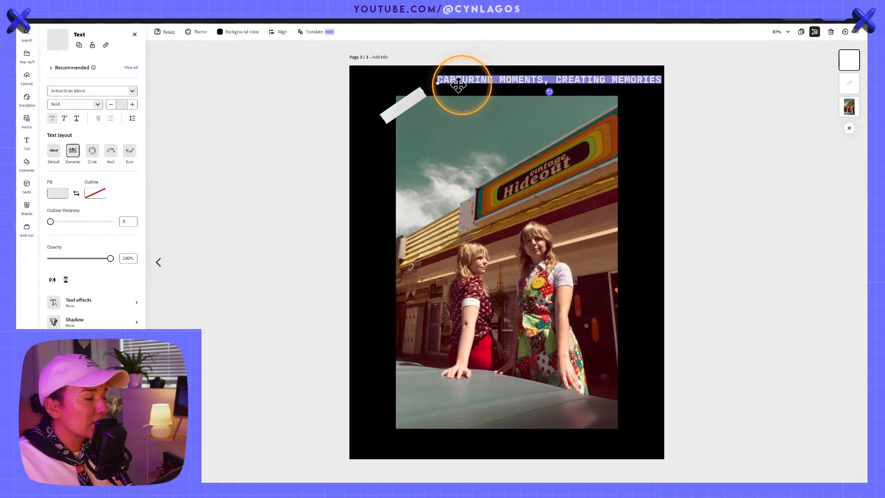
{"action": "left_click", "coordinate": [111, 105]}
{"action": "left_click", "coordinate": [111, 105]}
{"action": "left_click", "coordinate": [111, 105]}
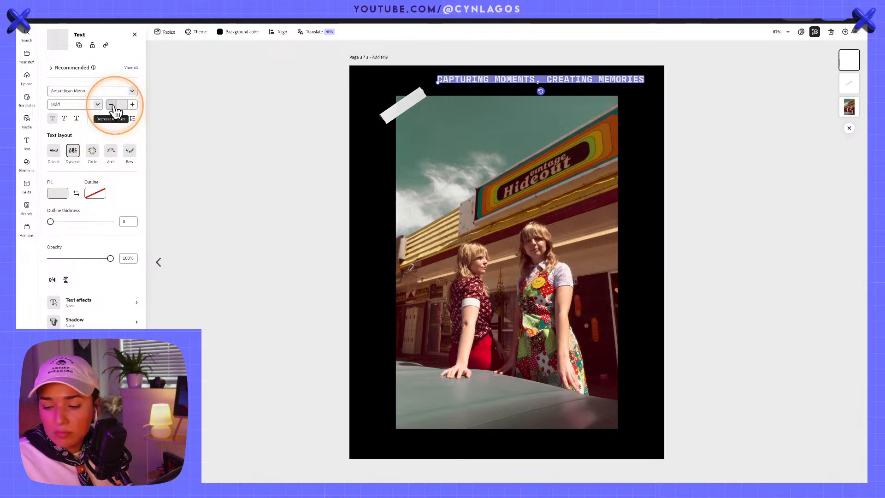
{"action": "left_click", "coordinate": [112, 105]}
{"action": "left_click", "coordinate": [111, 105]}
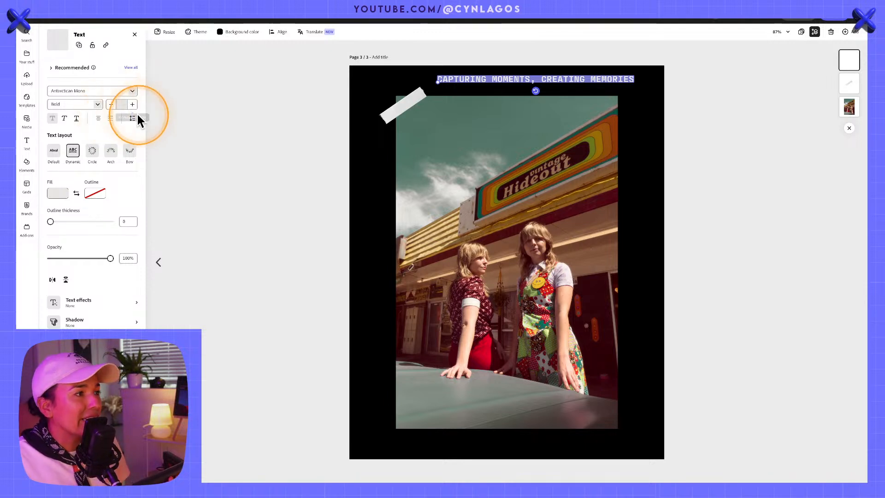
{"action": "left_click_drag", "start_coordinate": [439, 77], "coordinate": [464, 83]}
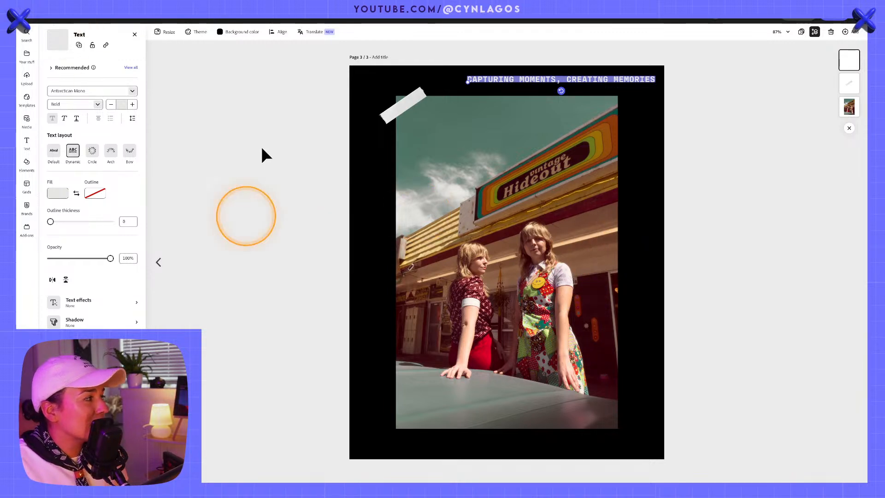
- Make the tagline above the photo smaller still and bring its end back near the page's right margin
{"action": "left_click", "coordinate": [111, 104]}
{"action": "left_click", "coordinate": [111, 104]}
{"action": "left_click", "coordinate": [111, 104]}
{"action": "left_click", "coordinate": [111, 104]}
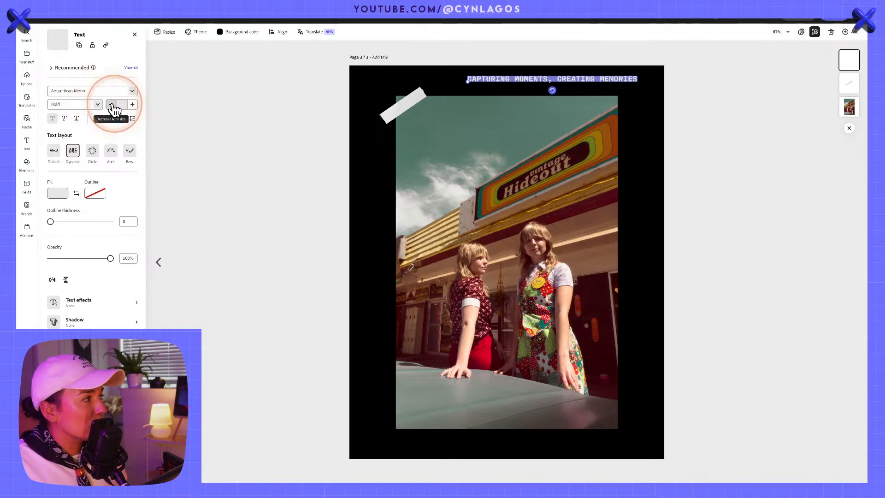
{"action": "mouse_move", "coordinate": [465, 75]}
{"action": "left_mouse_down"}
{"action": "mouse_move", "coordinate": [499, 76]}
{"action": "mouse_move", "coordinate": [483, 77]}
{"action": "left_mouse_up"}
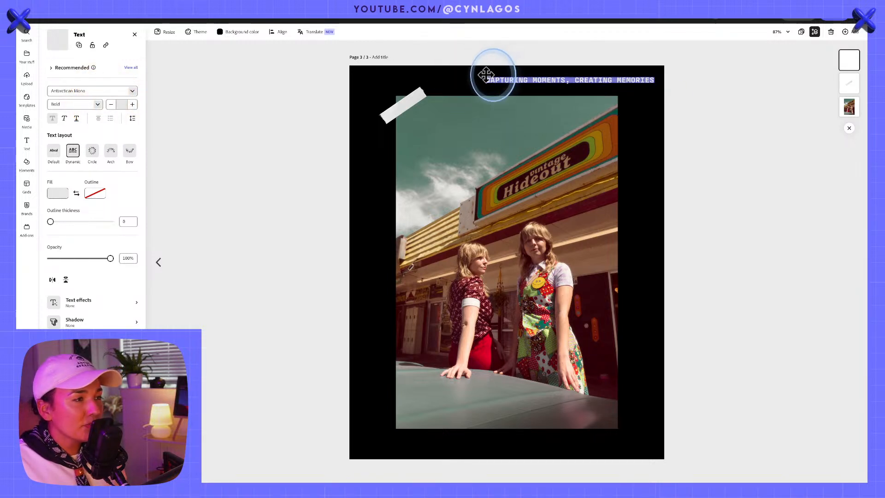
- Replace the tagline text on page 3 with "EXPORING THE STREETS OF AUSTIN, TEXAS"
{"action": "double_click", "coordinate": [526, 81]}
{"action": "key", "text": "ctrl+a"}
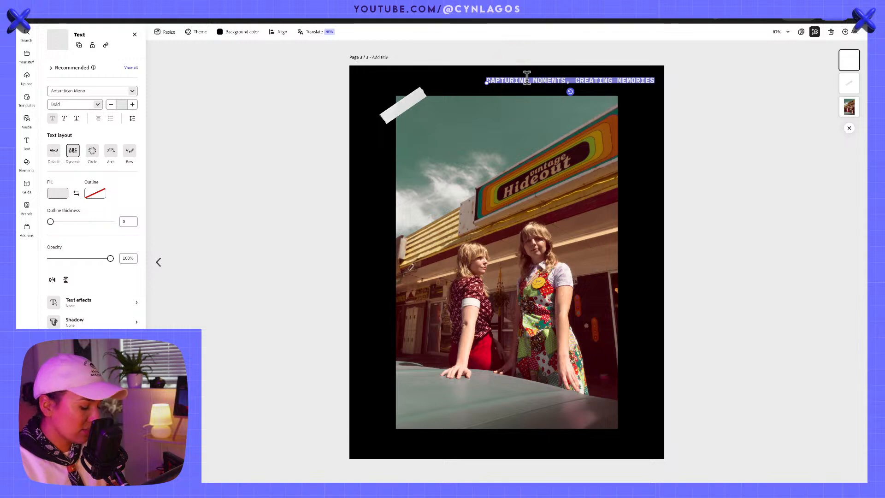
{"action": "type", "text": "EXPORING"}
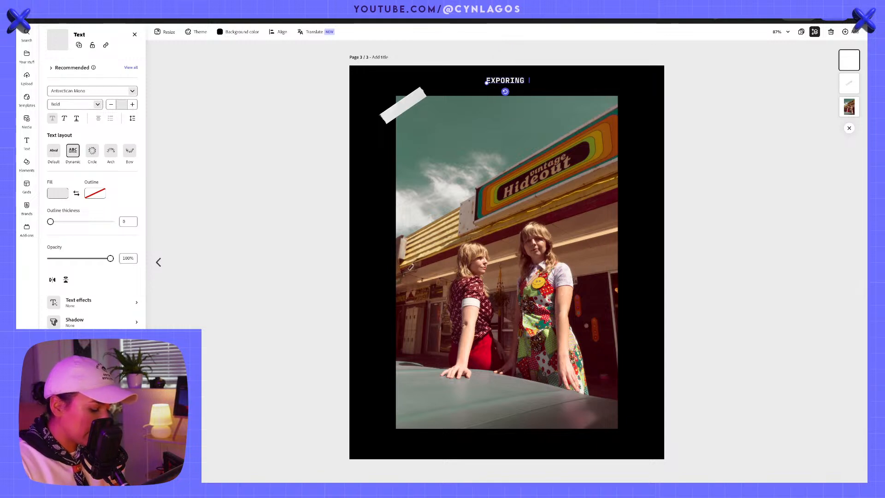
{"action": "type", "text": " THE STREETS "}
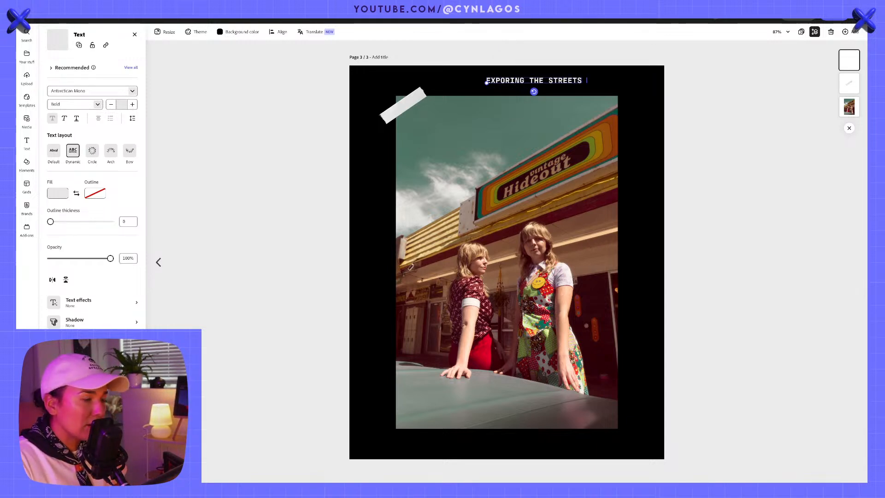
{"action": "type", "text": "OF AUSTIN"}
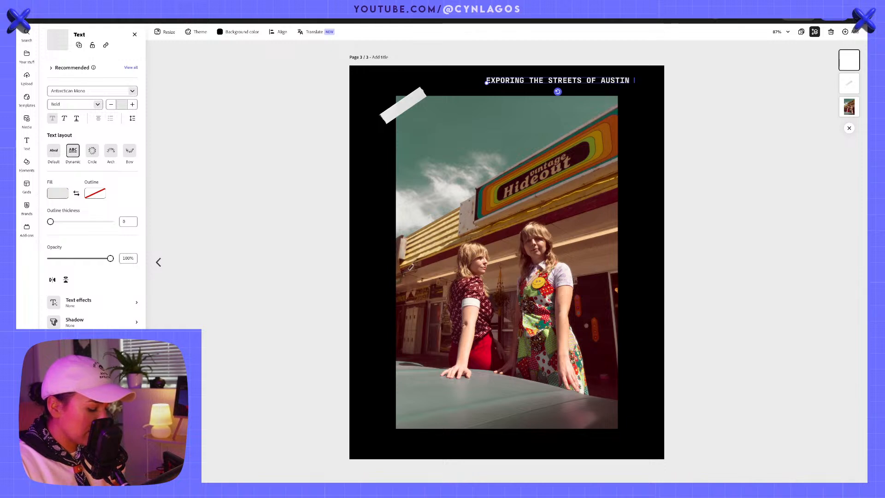
{"action": "type", "text": ", TEXAS"}
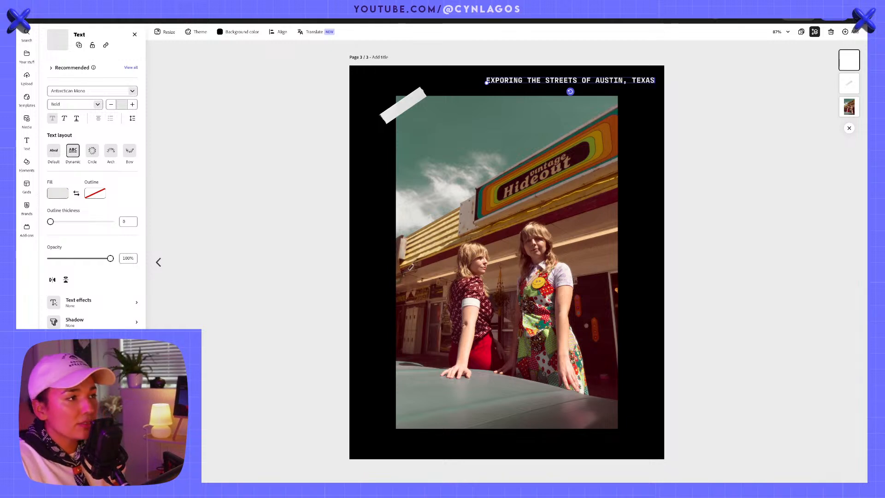
- Reposition the Austin caption so it sits roughly centred just above the photo, beside the tape strip
{"action": "left_click_drag", "start_coordinate": [486, 82], "coordinate": [431, 84]}
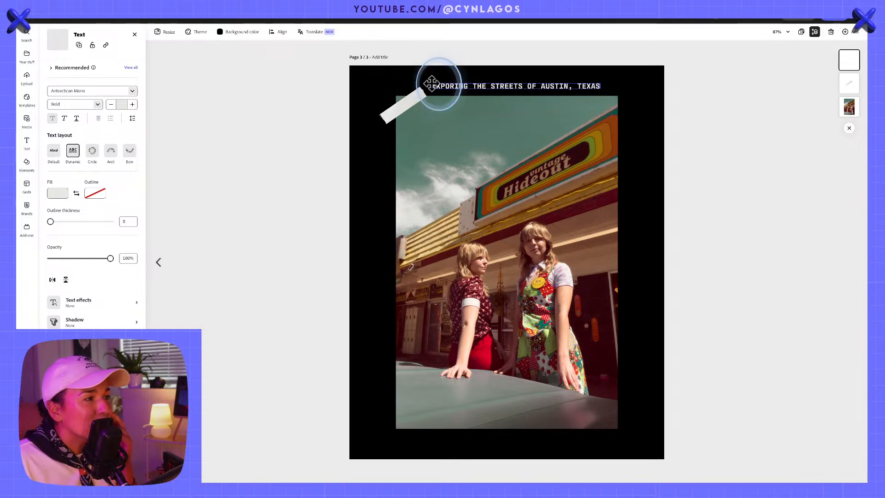
{"action": "left_click_drag", "start_coordinate": [431, 85], "coordinate": [430, 83]}
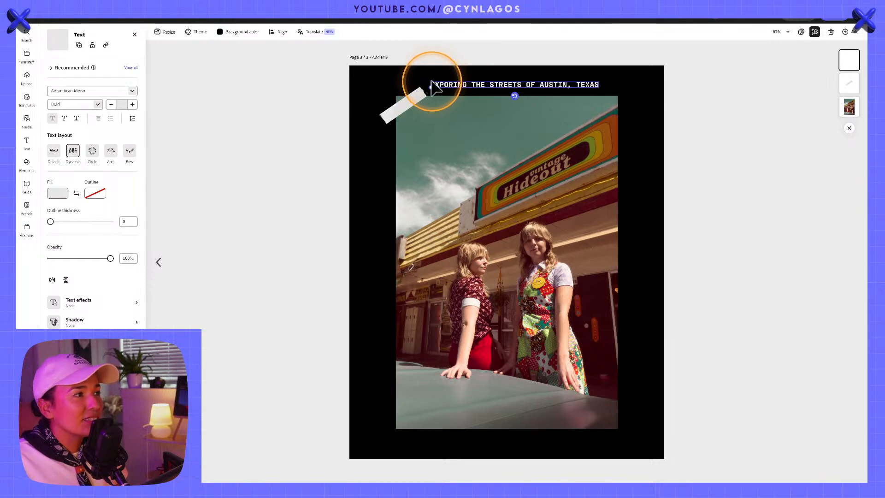
{"action": "left_click_drag", "start_coordinate": [435, 88], "coordinate": [425, 79]}
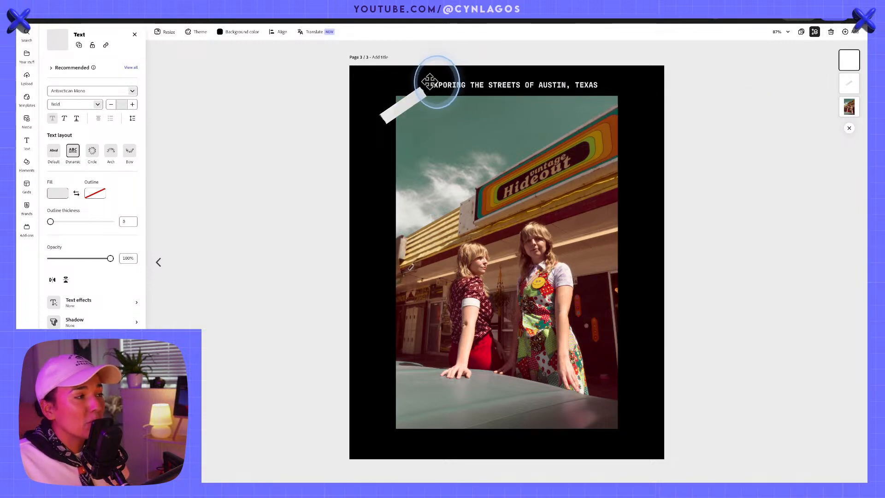
- Shrink the tape strip and rotate it to about -41° over the photo's corner, and nudge the caption slightly to suit
{"action": "left_click", "coordinate": [406, 98]}
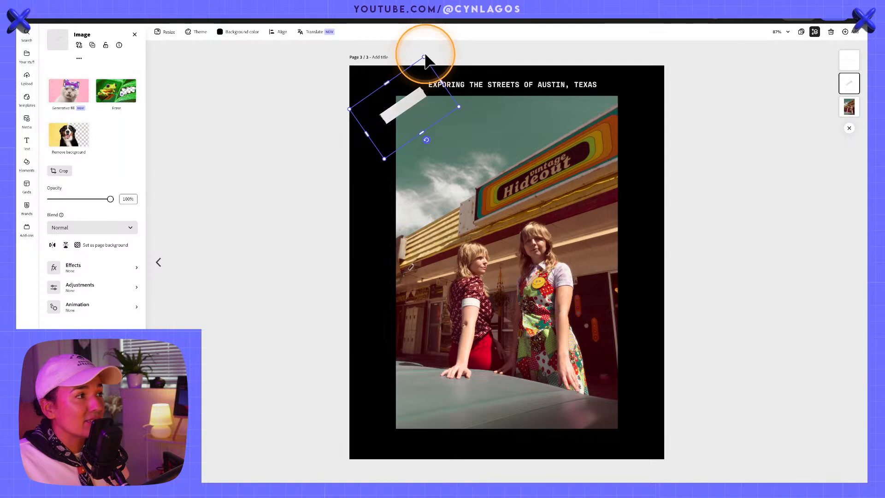
{"action": "left_click_drag", "start_coordinate": [425, 55], "coordinate": [420, 68]}
{"action": "left_click_drag", "start_coordinate": [414, 92], "coordinate": [418, 97]}
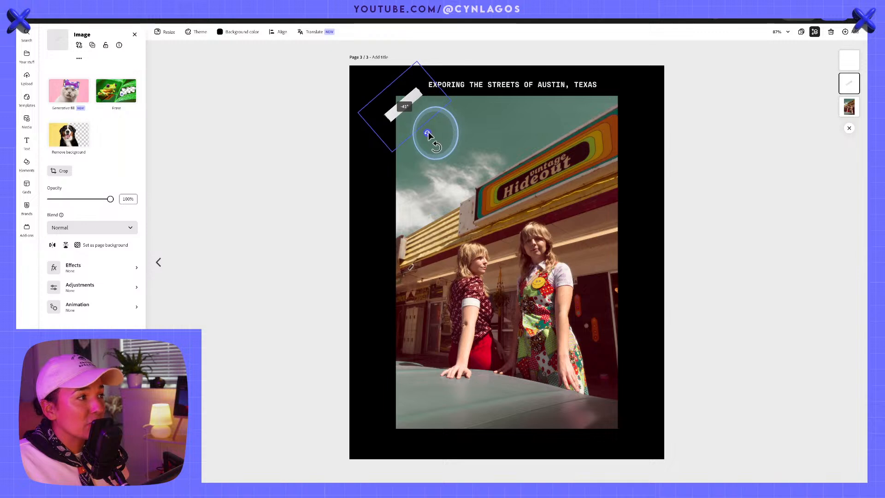
{"action": "left_click_drag", "start_coordinate": [428, 131], "coordinate": [427, 132]}
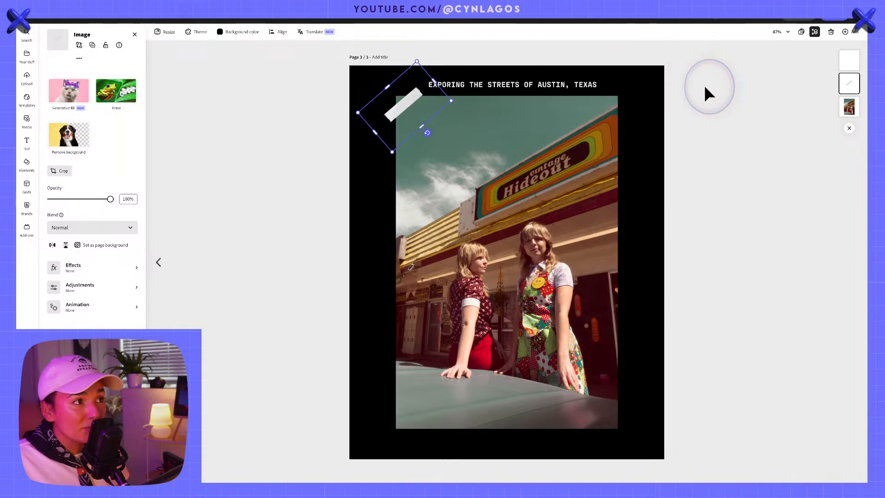
{"action": "left_click", "coordinate": [705, 87]}
{"action": "mouse_move", "coordinate": [526, 86]}
{"action": "left_mouse_down"}
{"action": "mouse_move", "coordinate": [534, 92]}
{"action": "mouse_move", "coordinate": [527, 84]}
{"action": "left_mouse_up"}
{"action": "left_click", "coordinate": [731, 96]}
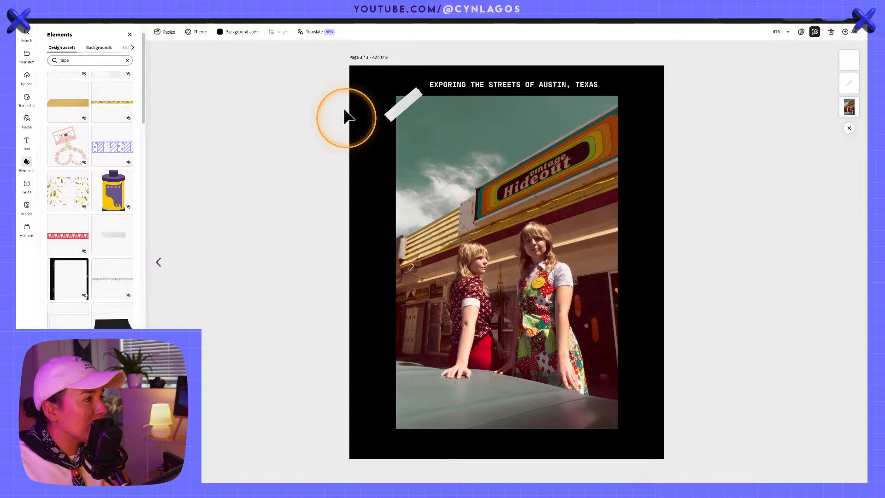
- Try a duplicate of the tape strip over the photo's lower-right corner, and undo it
{"action": "left_click_drag", "start_coordinate": [400, 104], "coordinate": [607, 413]}
{"action": "left_click", "coordinate": [778, 364]}
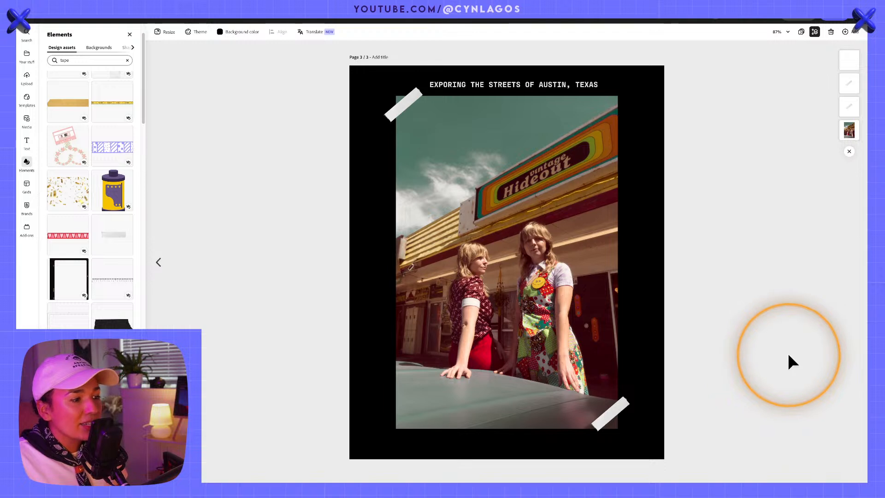
{"action": "key", "text": "ctrl+z"}
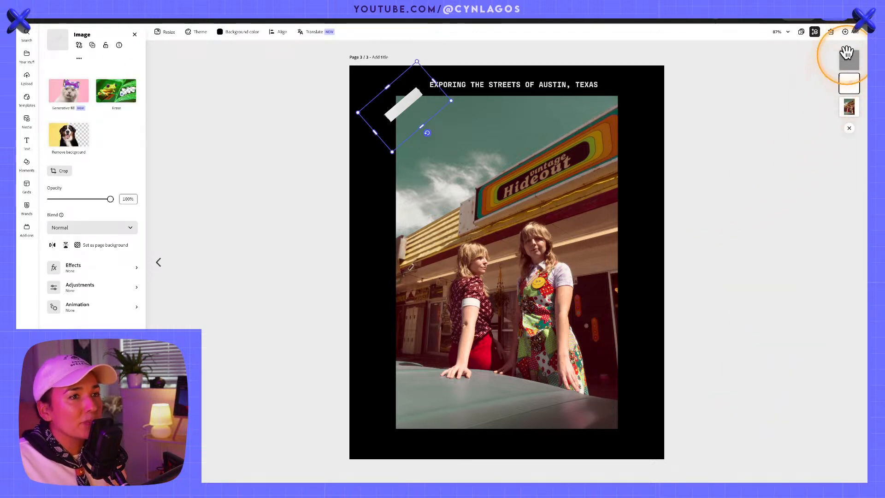
- In the overview of all pages, move page 1 behind page 2 and open the moved page for editing
{"action": "left_click", "coordinate": [801, 36]}
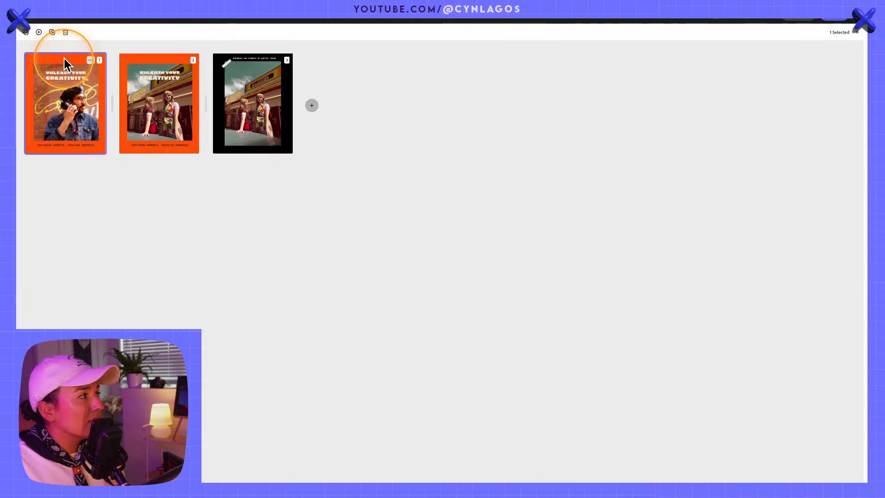
{"action": "left_click_drag", "start_coordinate": [65, 59], "coordinate": [210, 67]}
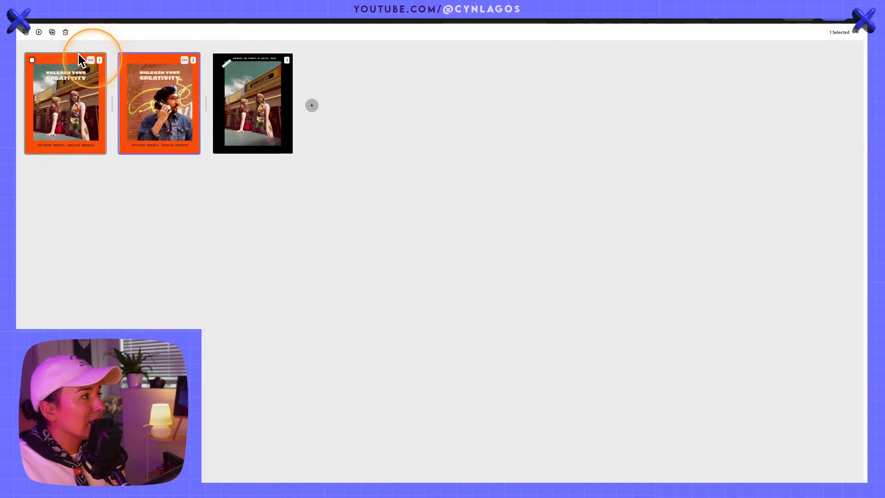
{"action": "double_click", "coordinate": [169, 92]}
- Enlarge the photo of the man with the camera to full page height and shift it left, leaving an orange strip along the right side
{"action": "left_click", "coordinate": [516, 162]}
{"action": "left_click", "coordinate": [500, 109]}
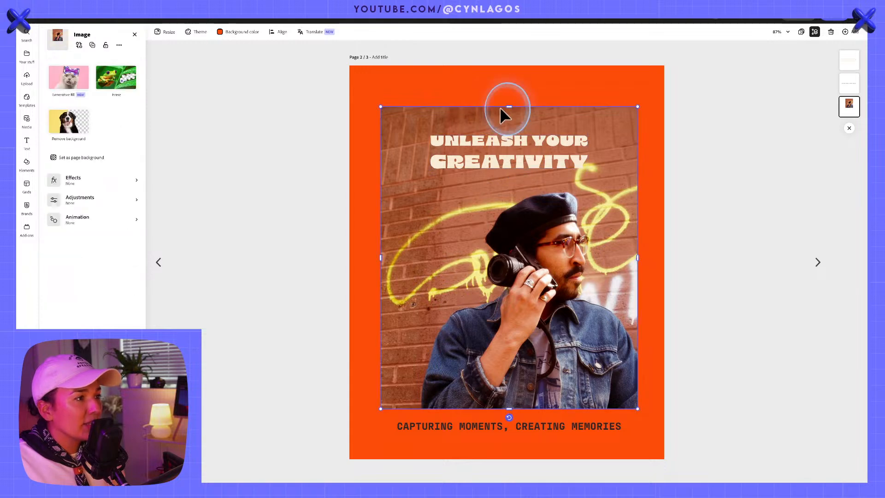
{"action": "left_click_drag", "start_coordinate": [501, 109], "coordinate": [510, 58]}
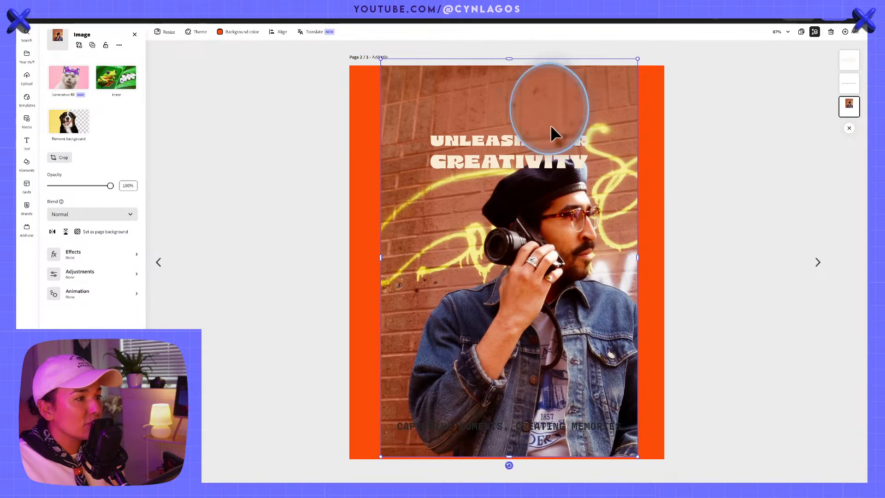
{"action": "left_click_drag", "start_coordinate": [587, 98], "coordinate": [551, 101]}
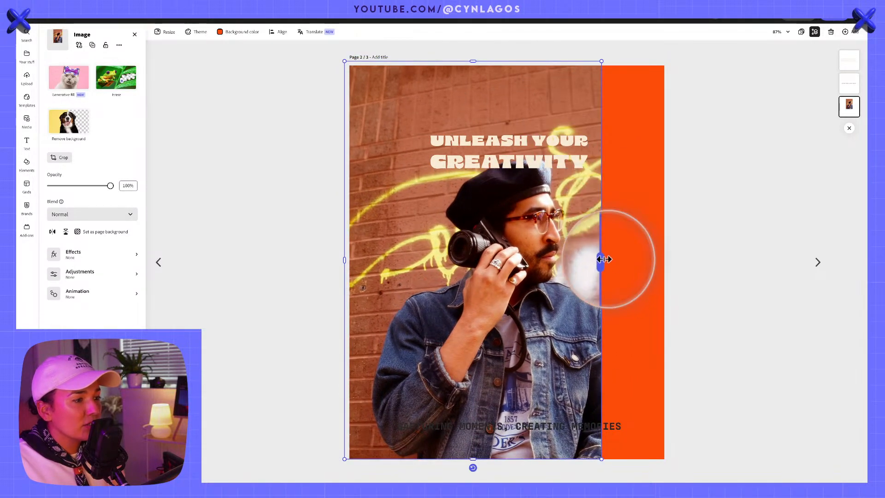
{"action": "left_click_drag", "start_coordinate": [604, 259], "coordinate": [624, 247]}
{"action": "key", "text": "ctrl+z"}
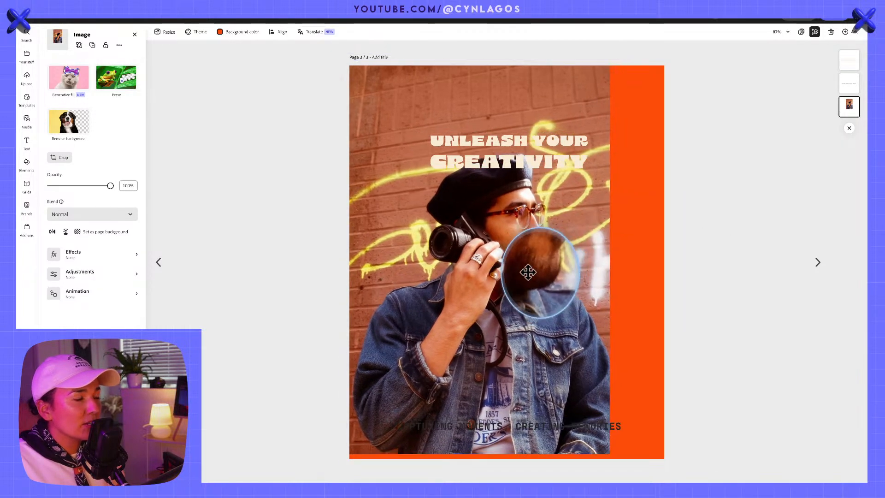
{"action": "key", "text": "ctrl+z"}
- Rotate the "CAPTURING MOMENTS, CREATING MEMORIES" tagline to read vertically upward and place it in the orange strip
{"action": "left_click", "coordinate": [611, 423]}
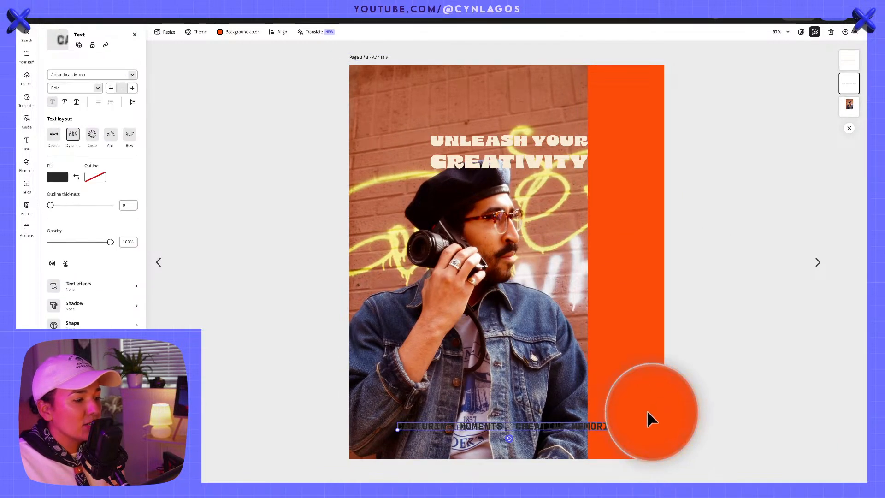
{"action": "left_click_drag", "start_coordinate": [509, 438], "coordinate": [557, 421]}
{"action": "left_click_drag", "start_coordinate": [519, 394], "coordinate": [632, 243]}
- Fit the "UNLEASH YOUR CREATIVITY" heading into the orange strip above the vertical tagline and replace its text with "PORTRAITS"
{"action": "left_click", "coordinate": [537, 158]}
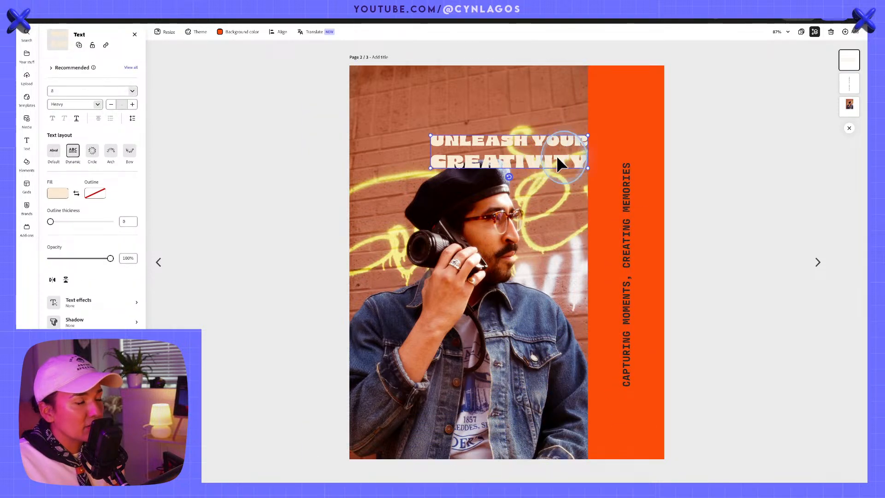
{"action": "left_click_drag", "start_coordinate": [557, 156], "coordinate": [667, 109]}
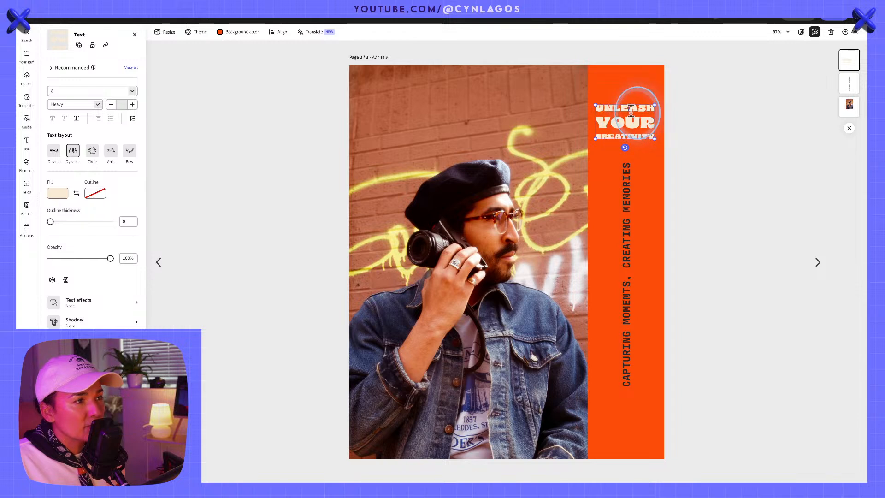
{"action": "left_click", "coordinate": [650, 106]}
{"action": "type", "text": "E"}
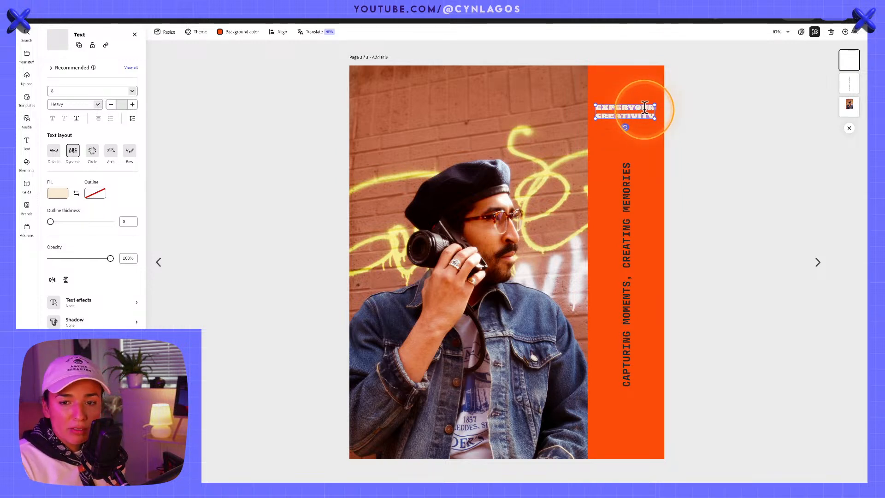
{"action": "type", "text": "XPER"}
{"action": "key", "text": "BackSpace"}
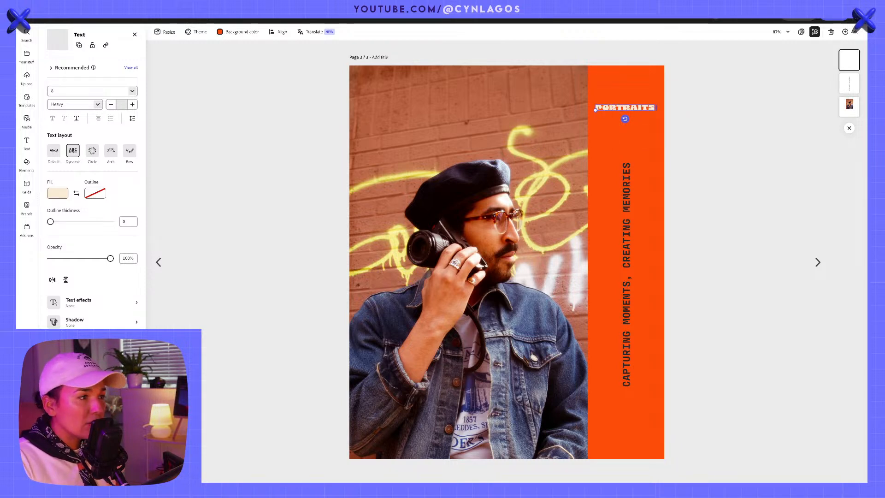
- Complete the heading in the orange strip as "PORTRAITS WITH FRIENDS" and center-align it with the vertical tagline
{"action": "type", "text": "RIENDS"}
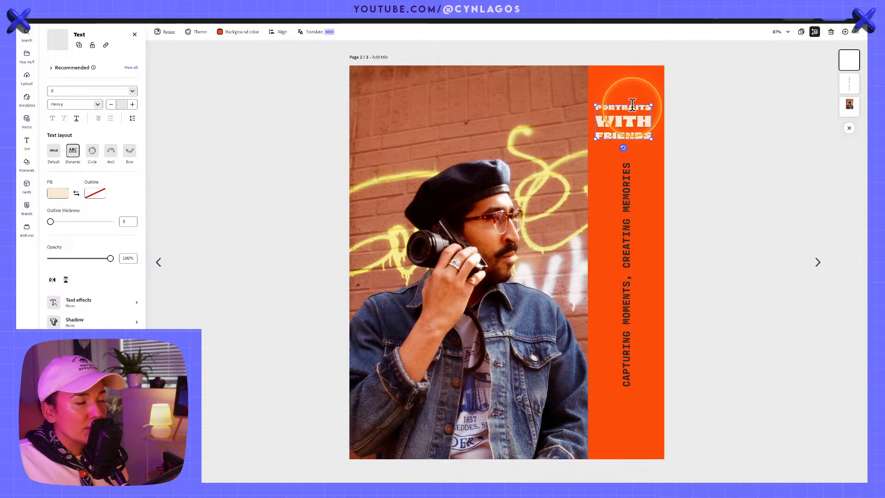
{"action": "left_click_drag", "start_coordinate": [636, 105], "coordinate": [637, 104]}
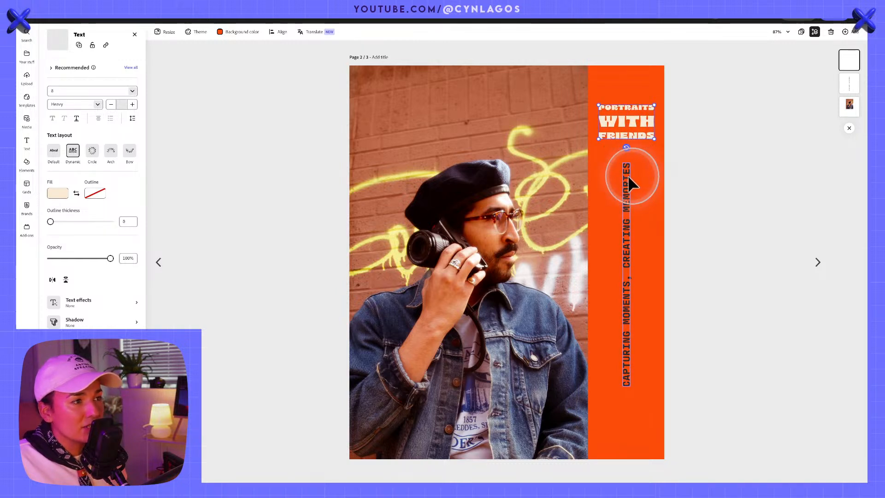
{"action": "mouse_move", "coordinate": [628, 181]}
{"action": "left_mouse_down"}
{"action": "mouse_move", "coordinate": [624, 170]}
{"action": "mouse_move", "coordinate": [622, 180]}
{"action": "left_mouse_up"}
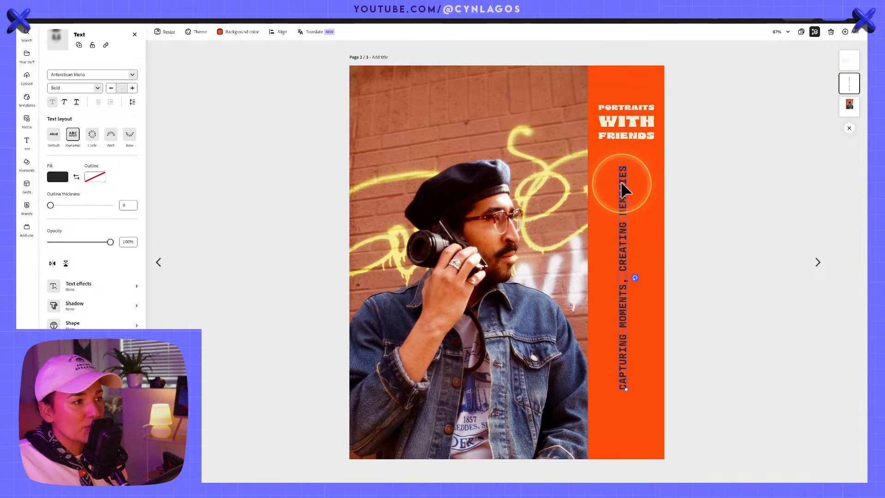
{"action": "left_click", "coordinate": [628, 135], "text": "shift"}
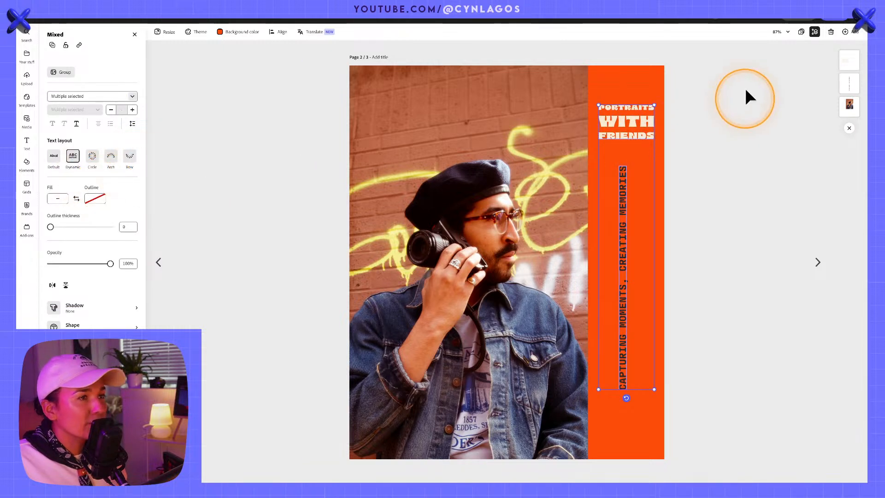
{"action": "left_click", "coordinate": [280, 31]}
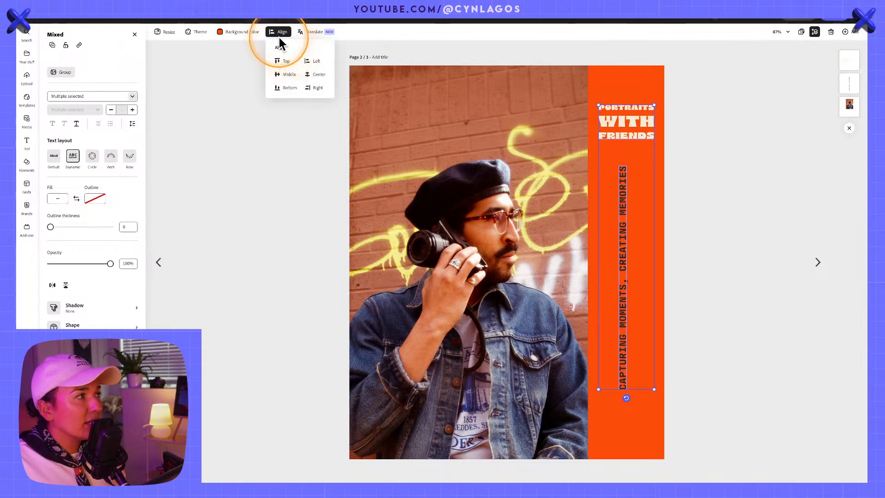
{"action": "left_click", "coordinate": [317, 73]}
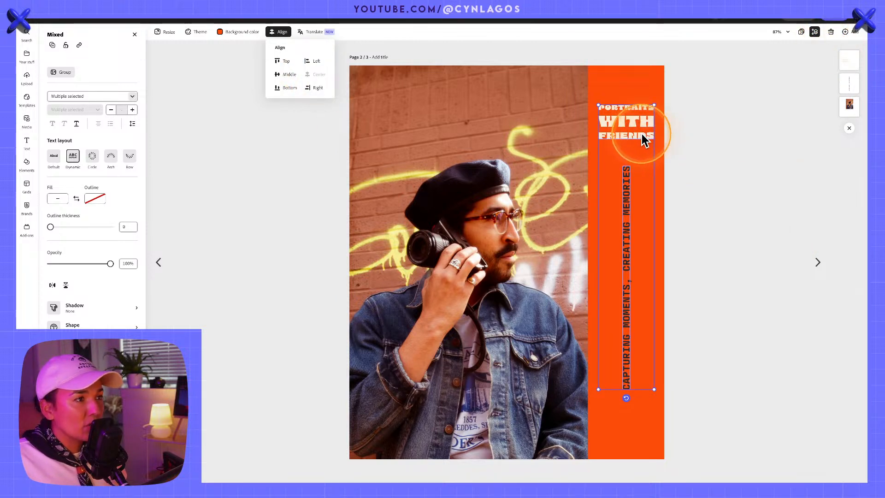
{"action": "left_click", "coordinate": [705, 144]}
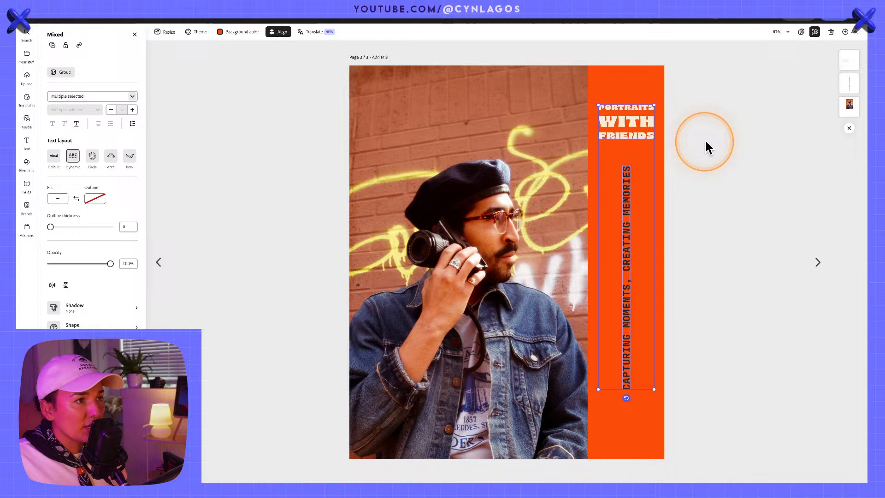
- Move the "PORTRAITS WITH FRIENDS" heading and the vertical tagline together slightly lower in the orange strip
{"action": "left_click", "coordinate": [642, 138]}
{"action": "left_click", "coordinate": [623, 192], "text": "shift"}
{"action": "left_click_drag", "start_coordinate": [631, 132], "coordinate": [631, 148]}
{"action": "left_click", "coordinate": [735, 159]}
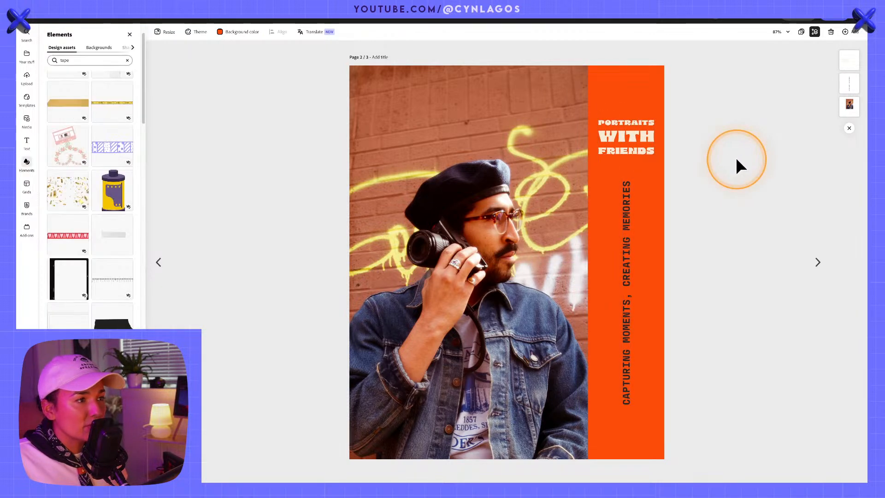
- Shift the photo of the man with the camera slightly left and scale it to exactly the page height, widening the orange strip
{"action": "left_click_drag", "start_coordinate": [549, 267], "coordinate": [542, 270]}
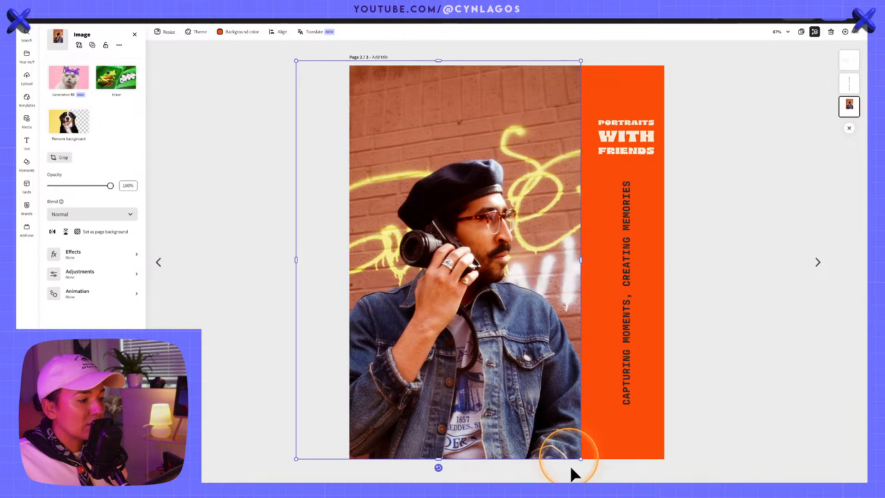
{"action": "left_click_drag", "start_coordinate": [583, 61], "coordinate": [575, 60]}
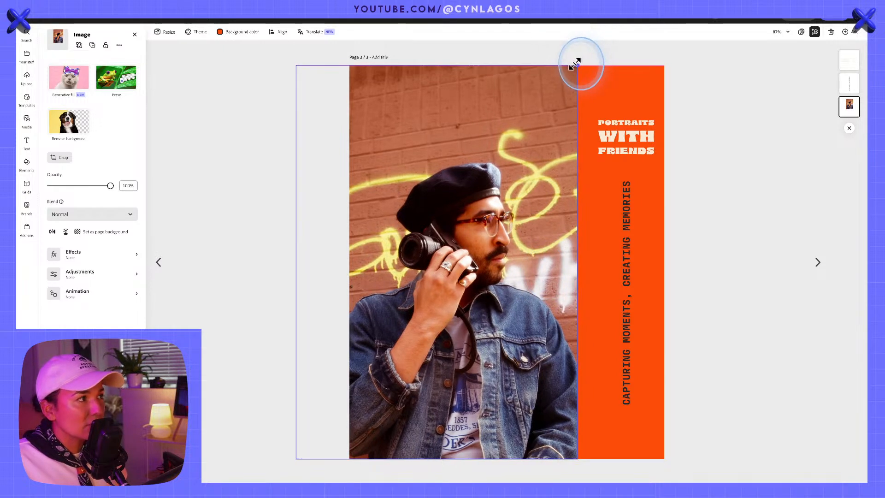
{"action": "left_click", "coordinate": [827, 245]}
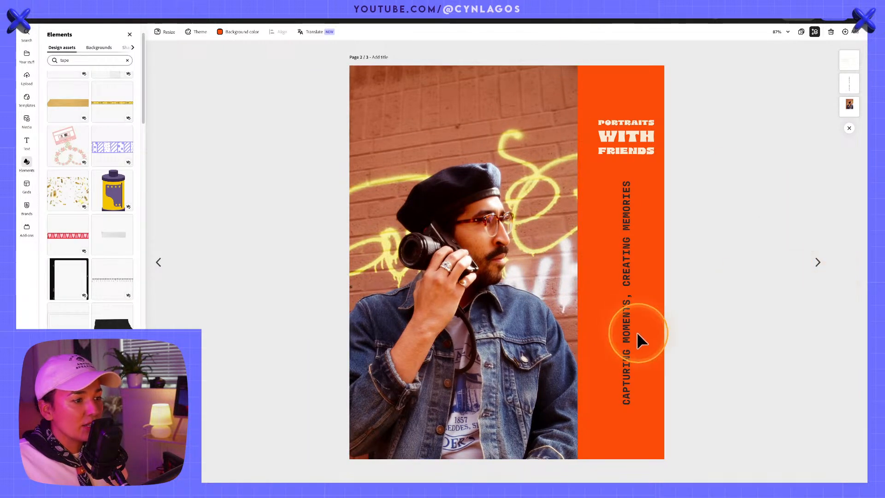
- Compare the portraits page with the "UNLEASH YOUR CREATIVITY" page and the taped photo page
{"action": "left_click", "coordinate": [630, 317]}
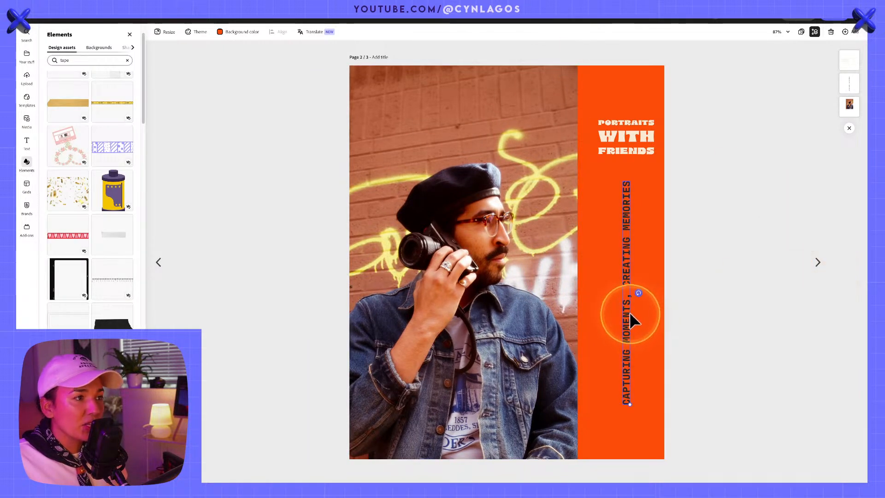
{"action": "left_click", "coordinate": [769, 318]}
{"action": "left_click", "coordinate": [159, 262]}
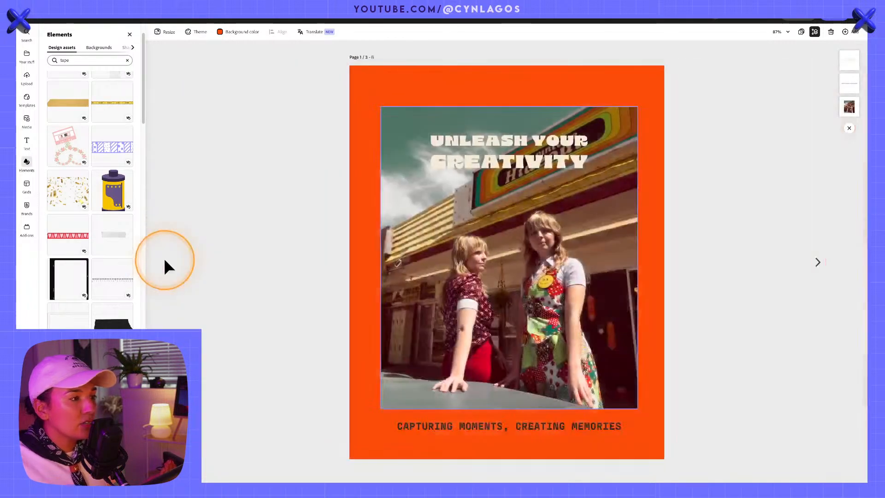
{"action": "left_click", "coordinate": [818, 265]}
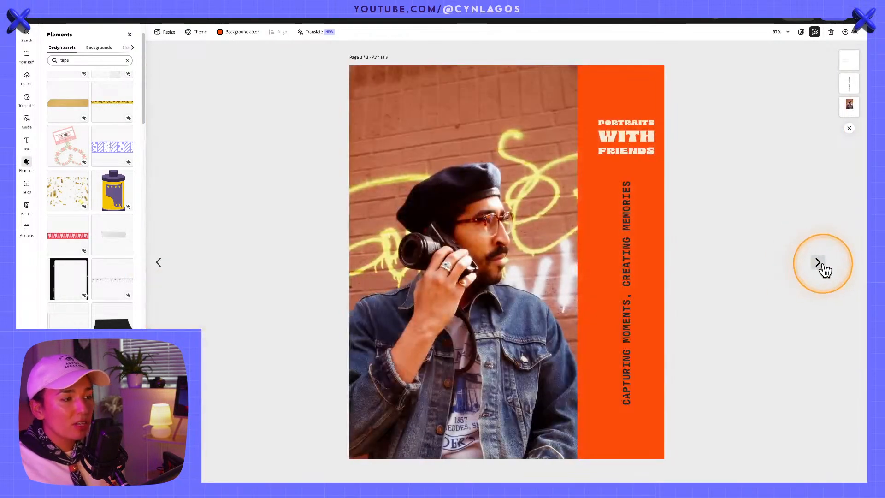
{"action": "left_click", "coordinate": [820, 263]}
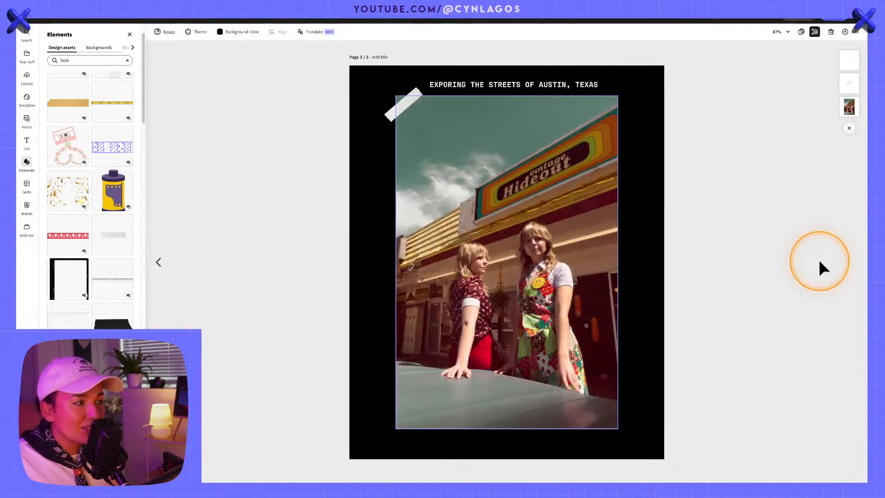
{"action": "left_click", "coordinate": [399, 133]}
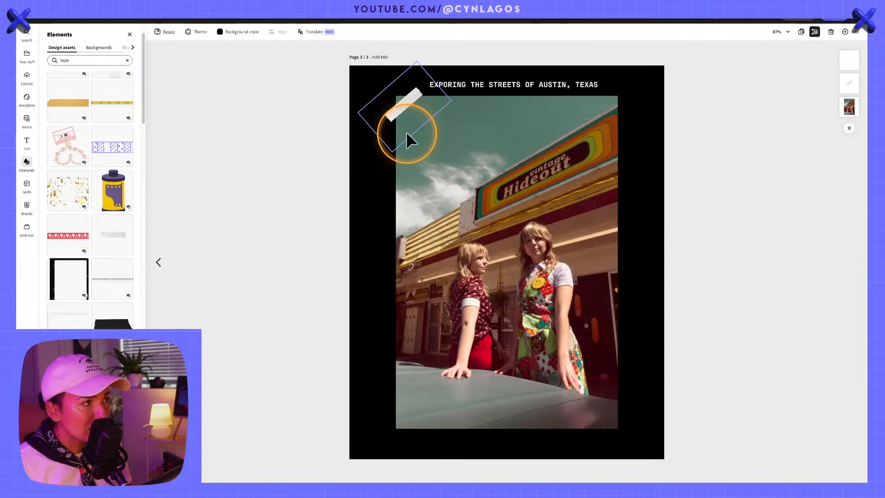
{"action": "left_click", "coordinate": [723, 126]}
- In the overview of all pages, duplicate page 2 with the portrait of the man
{"action": "left_click", "coordinate": [808, 32]}
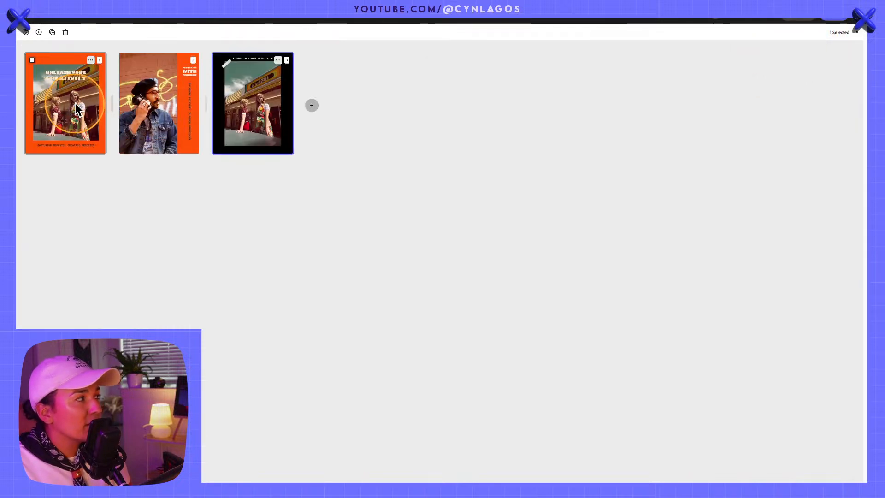
{"action": "left_click", "coordinate": [78, 102]}
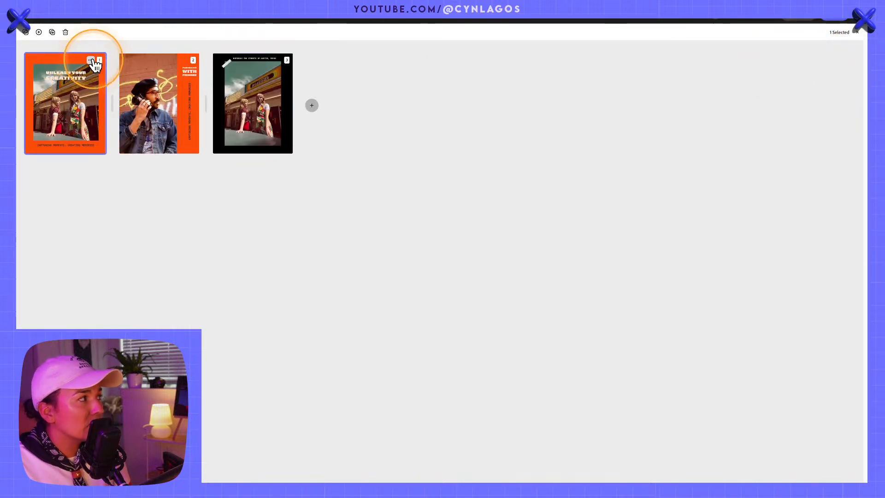
{"action": "left_click", "coordinate": [86, 80]}
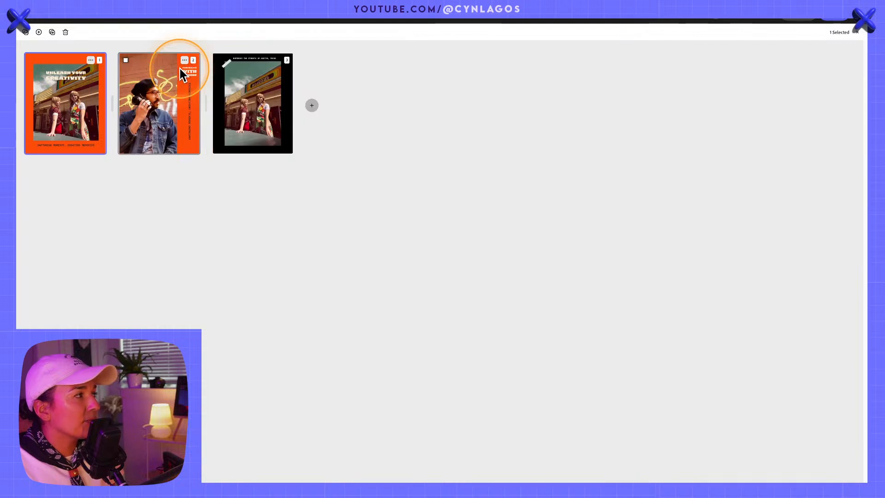
{"action": "key", "text": "Delete"}
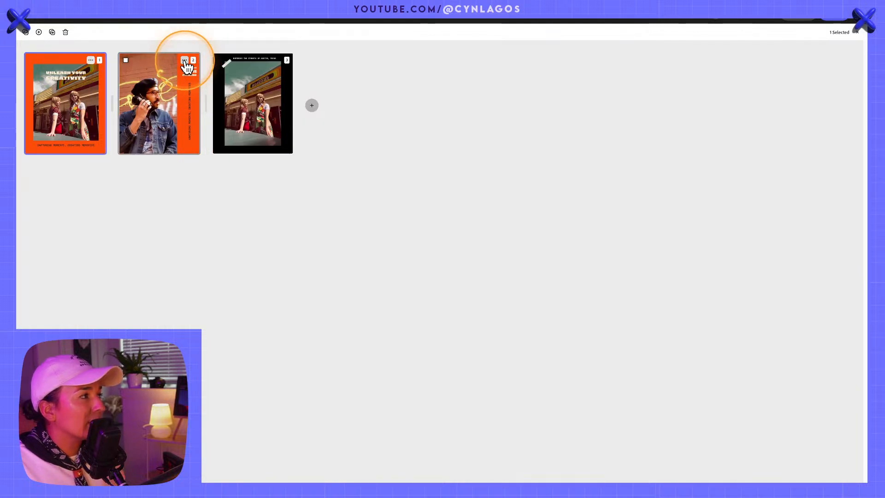
{"action": "left_click", "coordinate": [186, 65]}
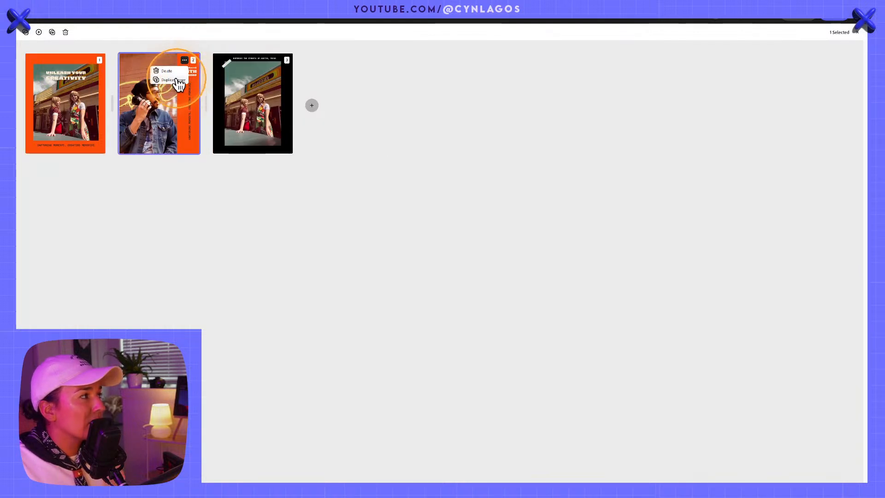
{"action": "left_click", "coordinate": [178, 81]}
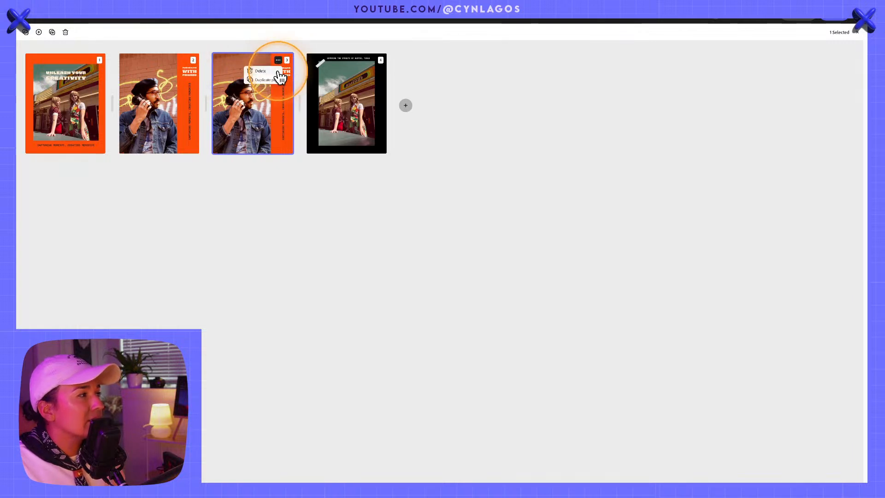
- Open page 2 of the two identical portrait pages for editing and delete its photo of the man with the camera
{"action": "left_click", "coordinate": [236, 114]}
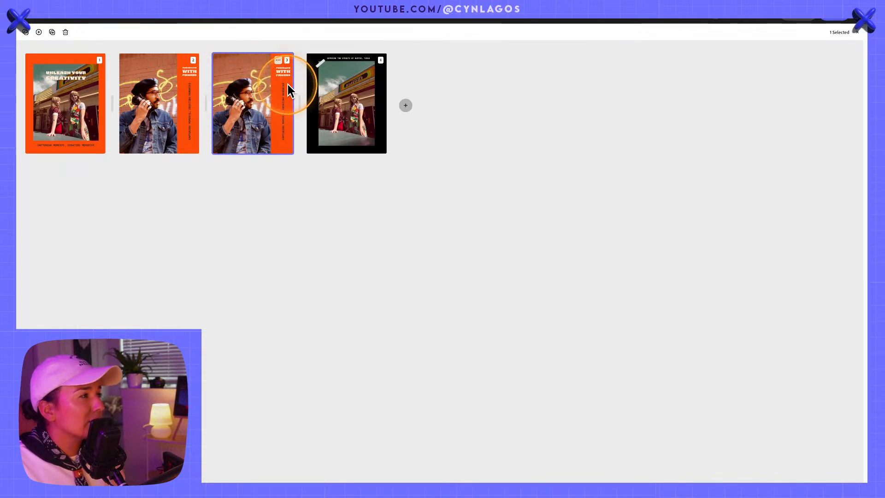
{"action": "double_click", "coordinate": [286, 102]}
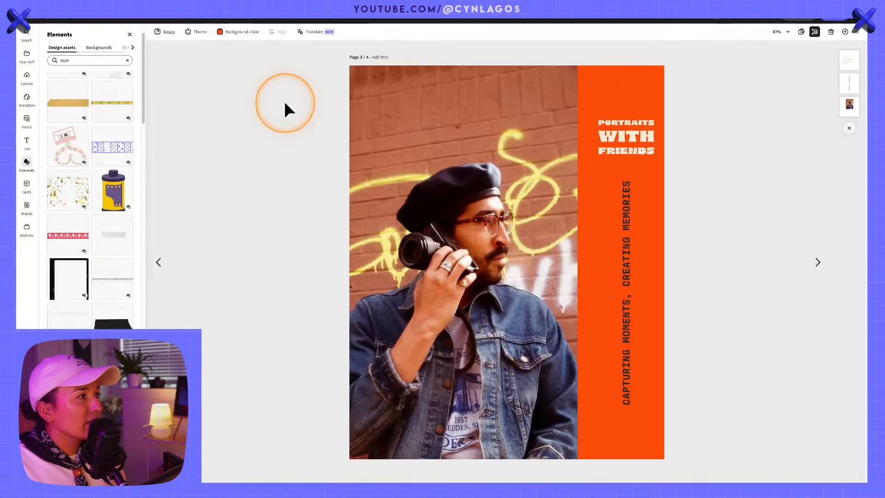
{"action": "left_click", "coordinate": [162, 259]}
{"action": "left_click", "coordinate": [558, 180]}
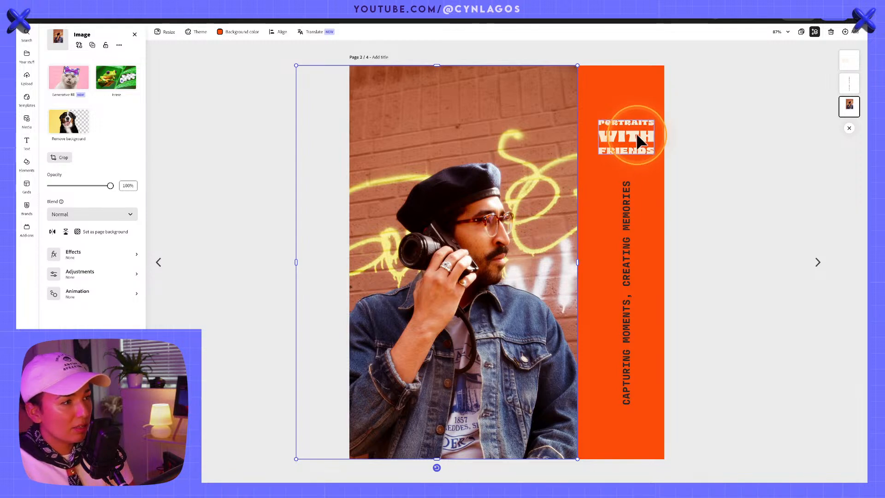
{"action": "key", "text": "Delete"}
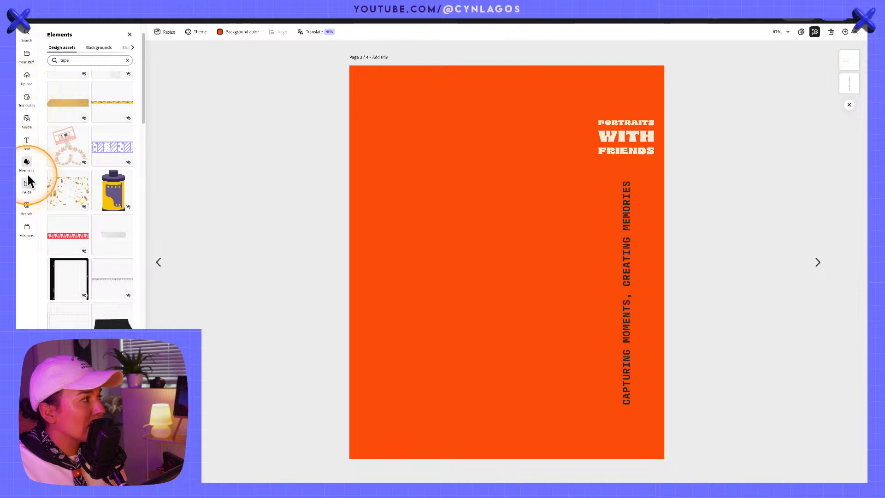
- Clear the "tape" search from the elements and add a solid circle from the shapes to the orange page
{"action": "left_click", "coordinate": [85, 59]}
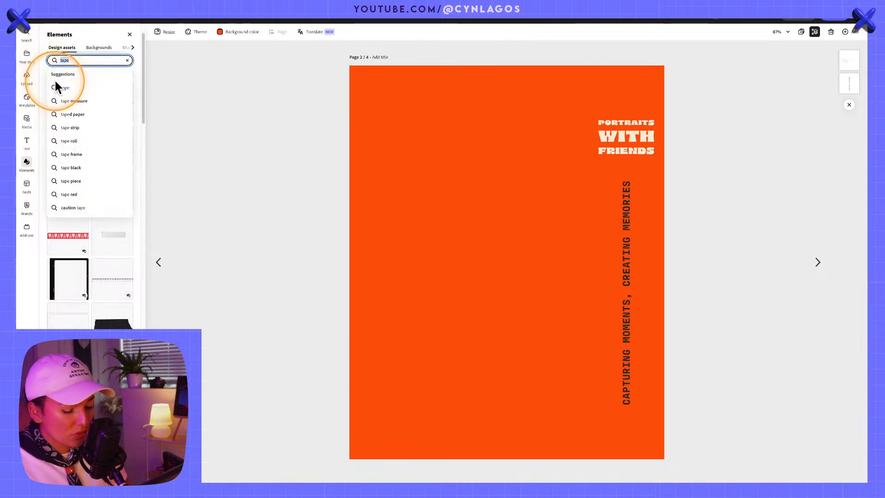
{"action": "key", "text": "BackSpace"}
{"action": "key", "text": "BackSpace"}
{"action": "key", "text": "BackSpace"}
{"action": "key", "text": "BackSpace"}
{"action": "left_click", "coordinate": [125, 48]}
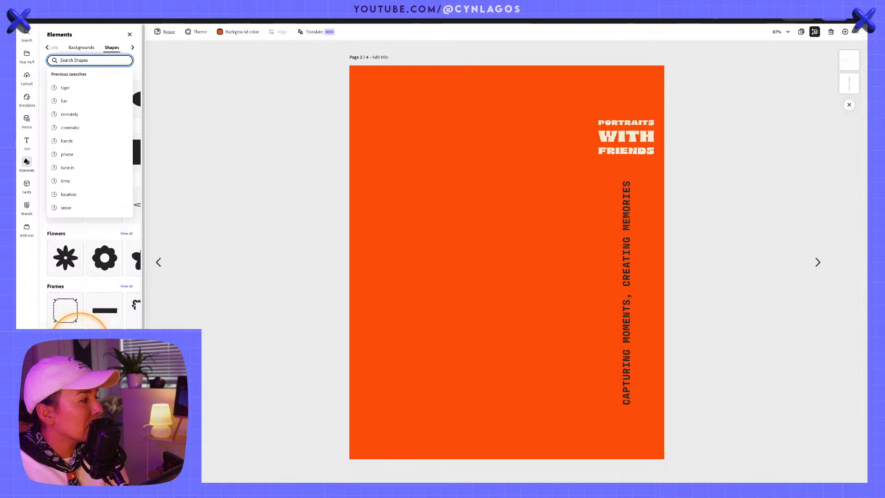
{"action": "left_click", "coordinate": [132, 48]}
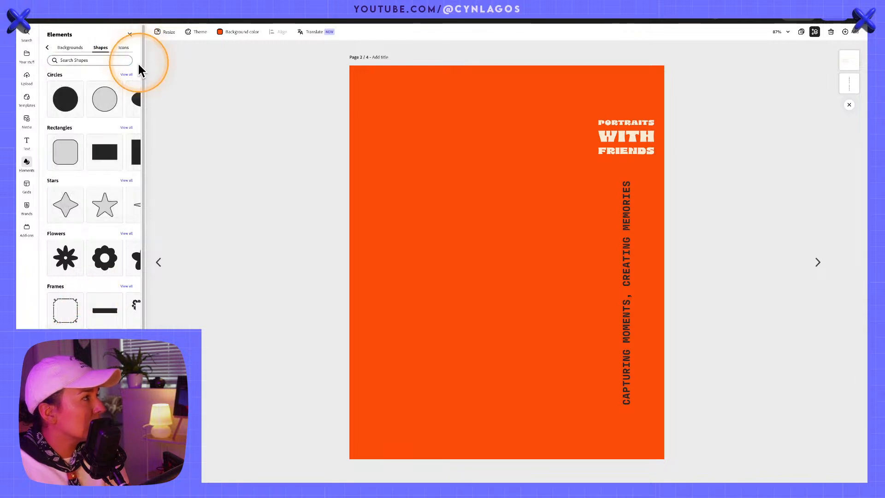
{"action": "left_click", "coordinate": [82, 110]}
{"action": "left_click", "coordinate": [503, 266]}
- Position the black circle in the empty area to the left of the vertical tagline, clear of all text
{"action": "left_click_drag", "start_coordinate": [553, 217], "coordinate": [636, 154]}
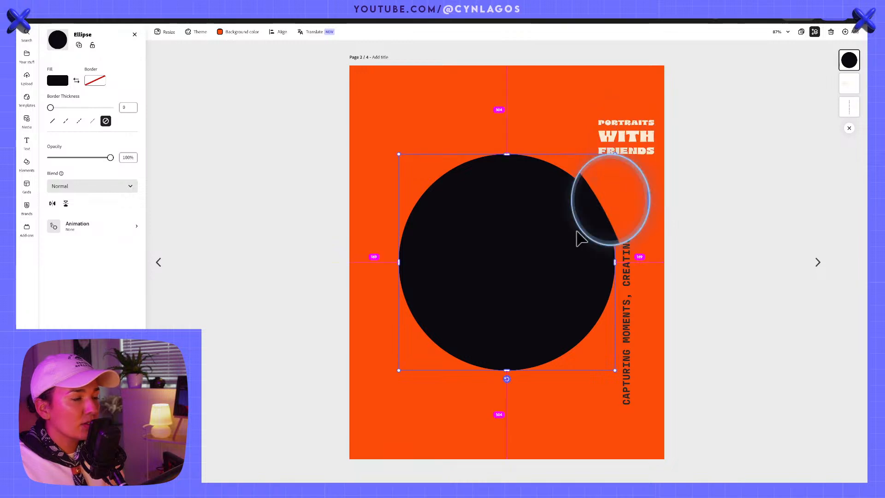
{"action": "left_click_drag", "start_coordinate": [579, 237], "coordinate": [521, 272]}
{"action": "left_click", "coordinate": [584, 172]}
{"action": "mouse_move", "coordinate": [535, 224]}
{"action": "left_mouse_down"}
{"action": "mouse_move", "coordinate": [538, 243]}
{"action": "mouse_move", "coordinate": [529, 243]}
{"action": "mouse_move", "coordinate": [531, 213]}
{"action": "left_mouse_up"}
- Browse the text templates and add the paragraph with the large drop cap G to the upper part of the orange page
{"action": "left_click", "coordinate": [631, 244]}
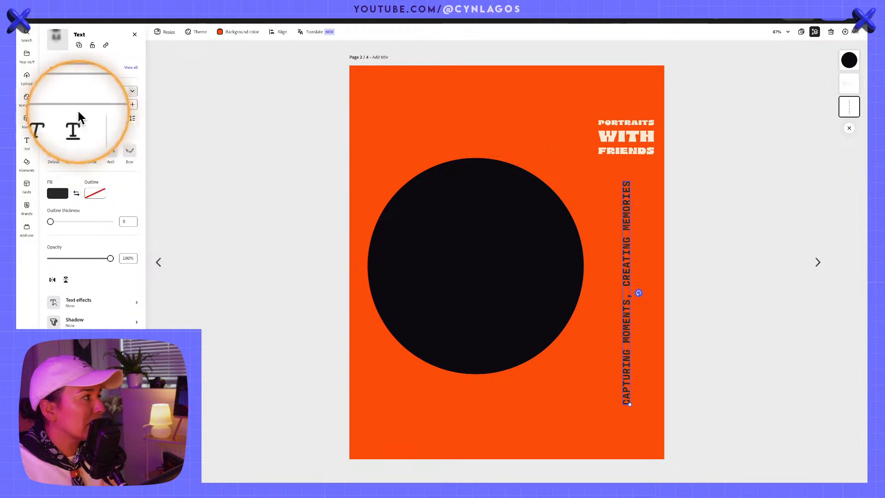
{"action": "left_click", "coordinate": [29, 143]}
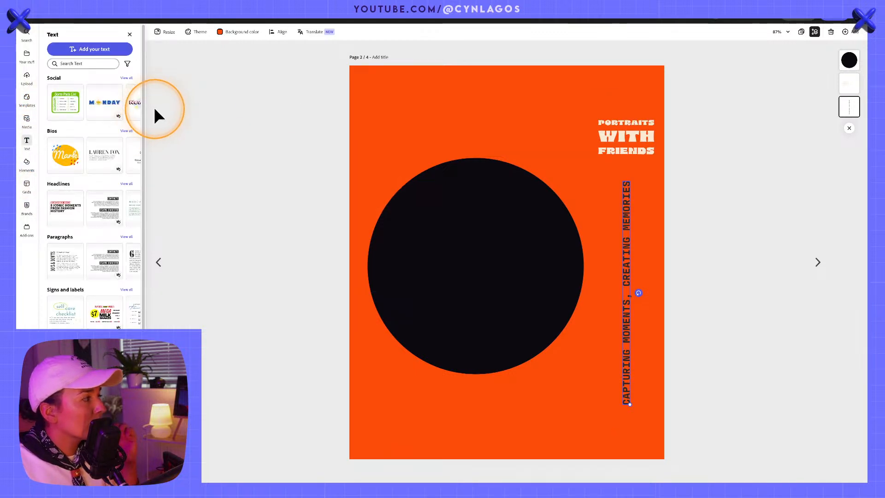
{"action": "scroll", "coordinate": [119, 230], "scroll_direction": "down", "scroll_amount": 2}
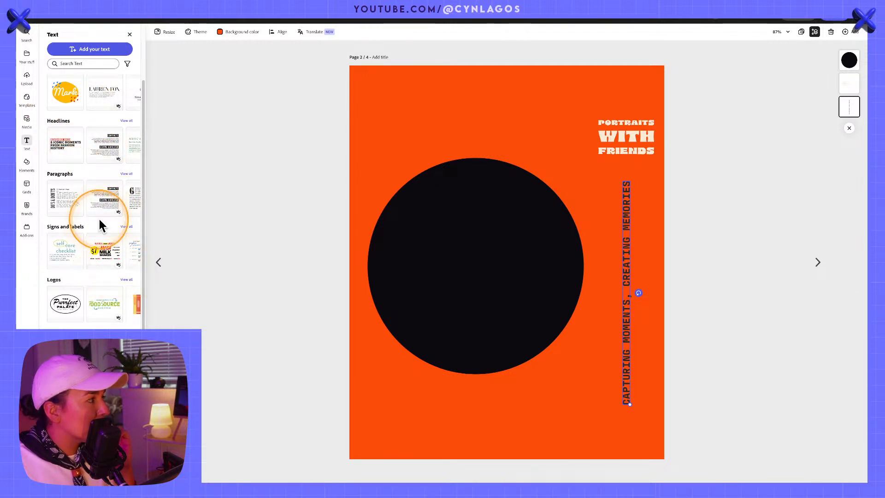
{"action": "scroll", "coordinate": [99, 221], "scroll_direction": "up", "scroll_amount": 2}
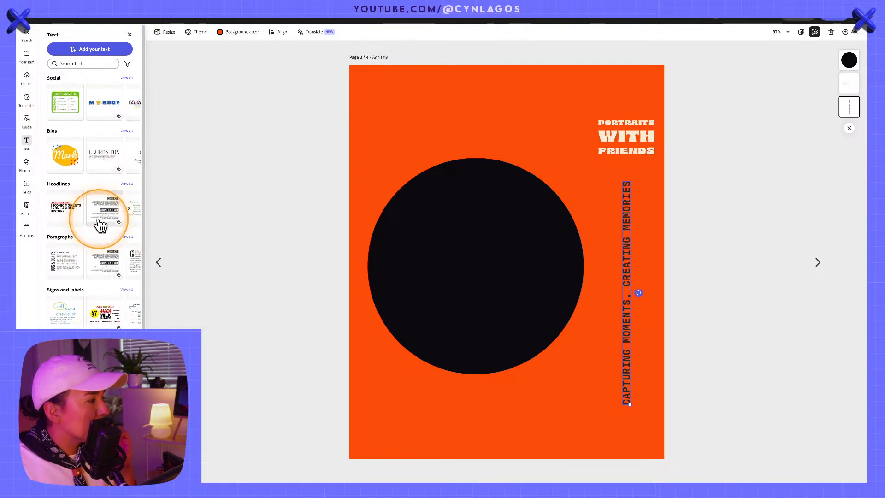
{"action": "left_click", "coordinate": [133, 158]}
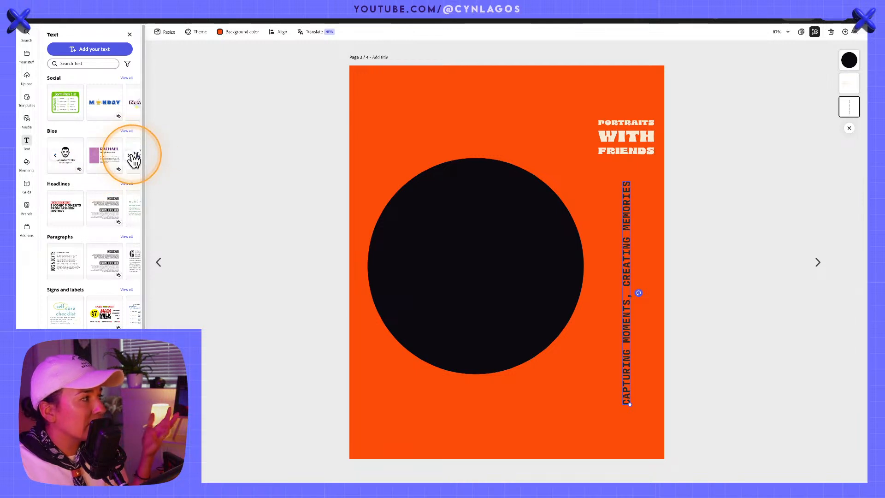
{"action": "left_click", "coordinate": [134, 159]}
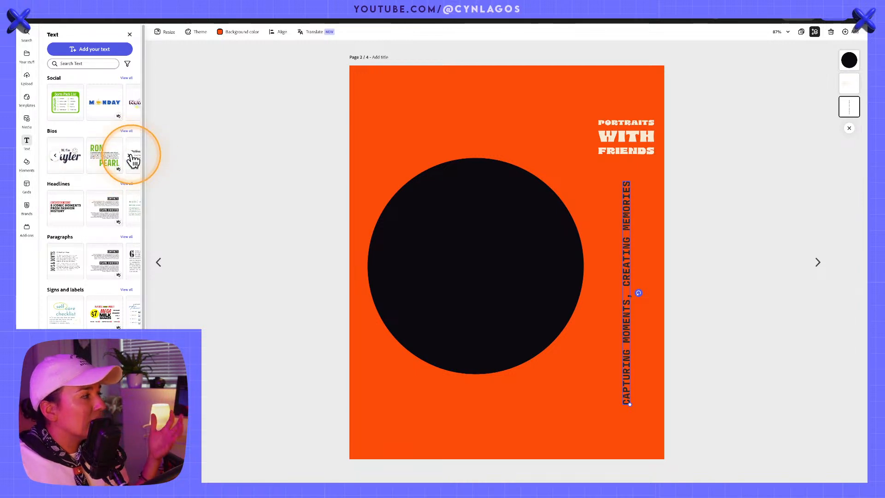
{"action": "left_click", "coordinate": [134, 159]}
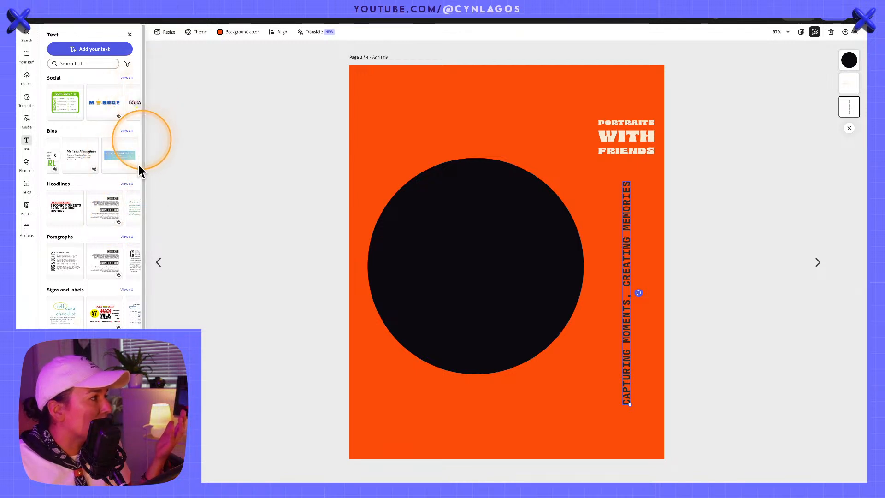
{"action": "scroll", "coordinate": [133, 204], "scroll_direction": "down", "scroll_amount": 2}
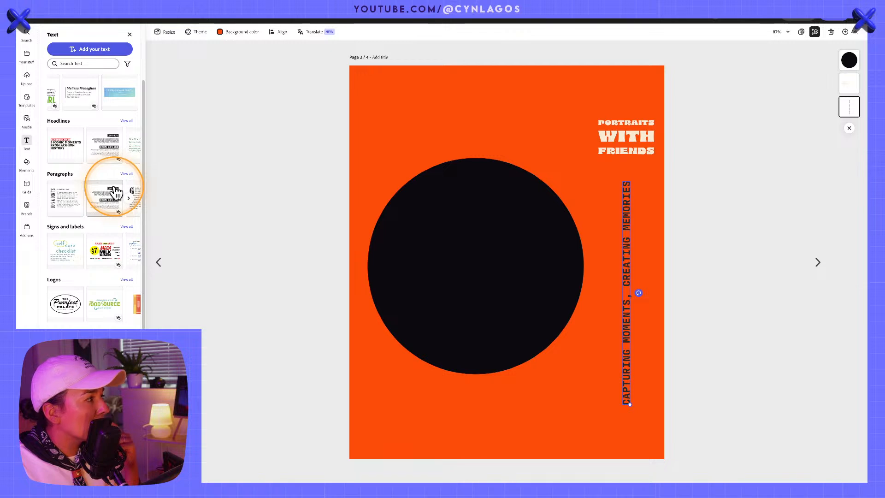
{"action": "scroll", "coordinate": [115, 192], "scroll_direction": "up", "scroll_amount": 1}
{"action": "left_click", "coordinate": [129, 207]}
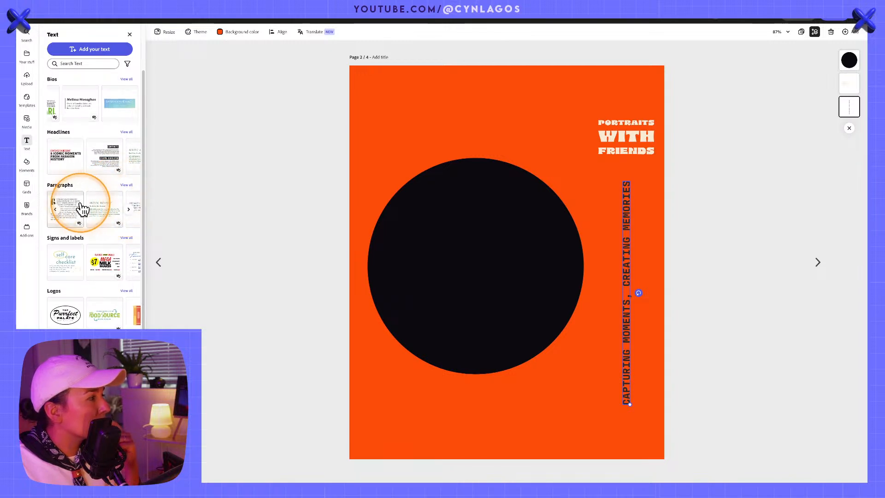
{"action": "left_click_drag", "start_coordinate": [82, 209], "coordinate": [359, 185]}
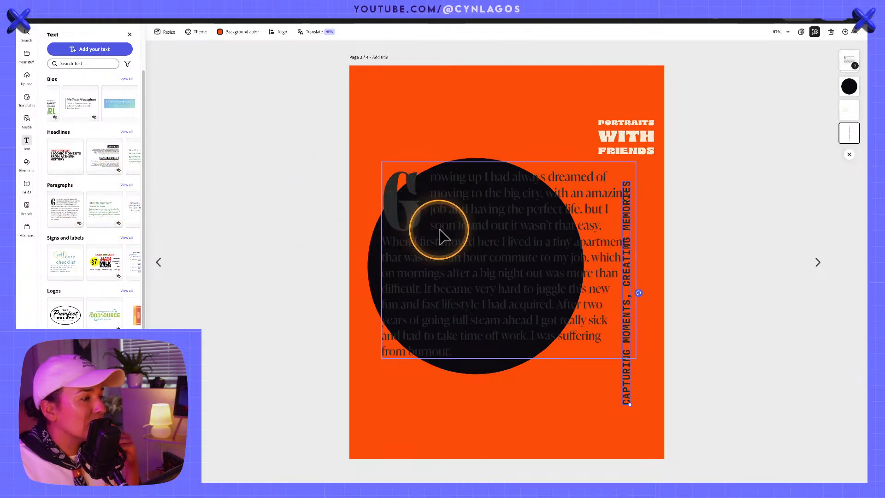
{"action": "left_click_drag", "start_coordinate": [442, 235], "coordinate": [464, 138]}
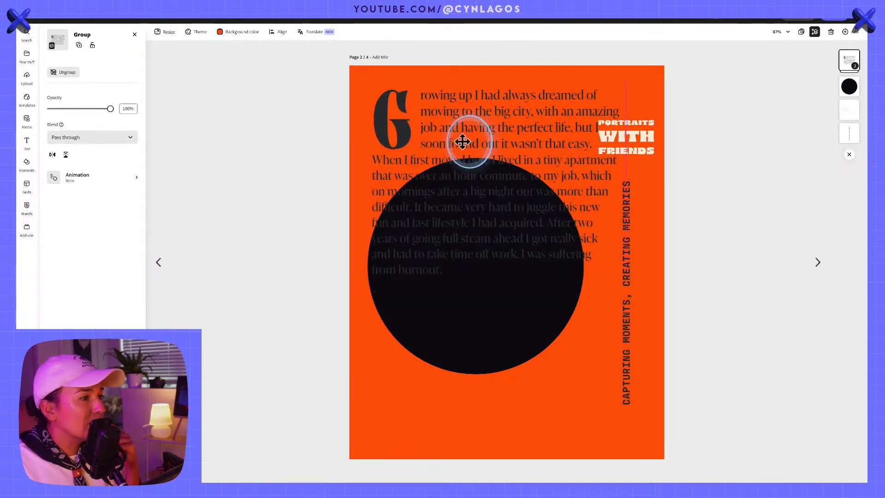
{"action": "left_click", "coordinate": [425, 86]}
{"action": "key", "text": "ctrl+shift+g"}
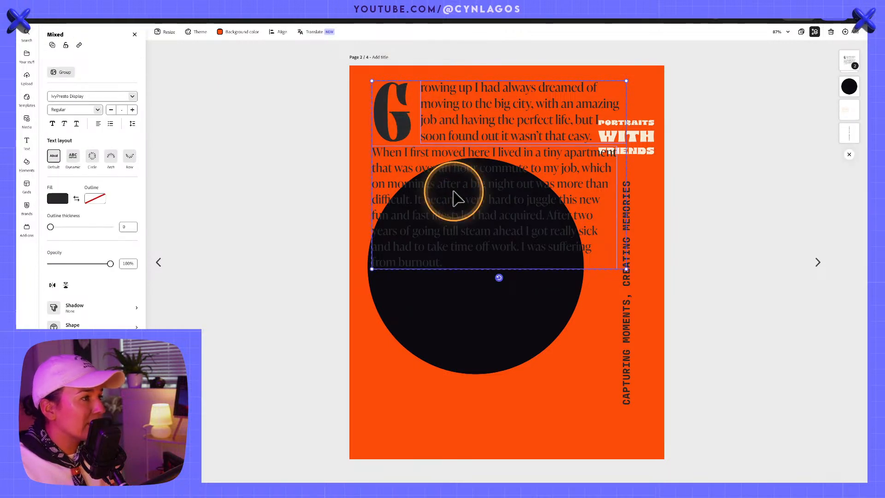
{"action": "left_click", "coordinate": [364, 112]}
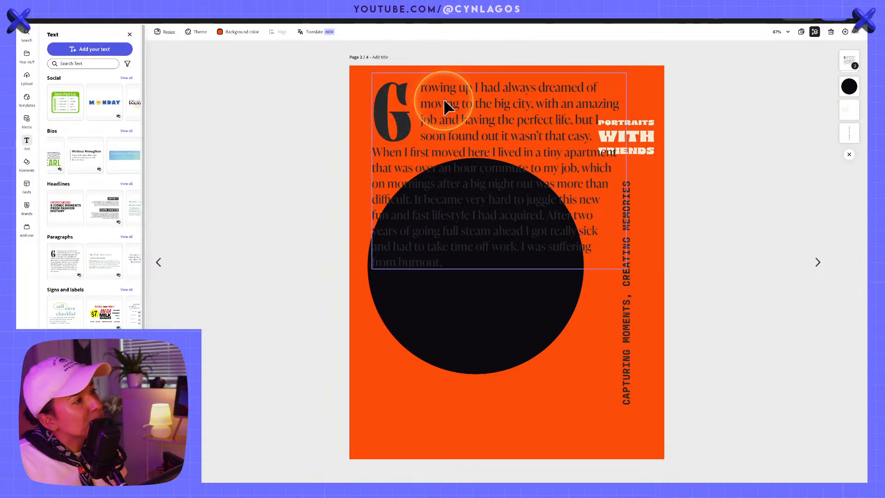
- Set the fill of the upper paragraph text, next to the drop cap G, to white
{"action": "left_click", "coordinate": [443, 98]}
{"action": "double_click", "coordinate": [443, 100]}
{"action": "key", "text": "ctrl+a"}
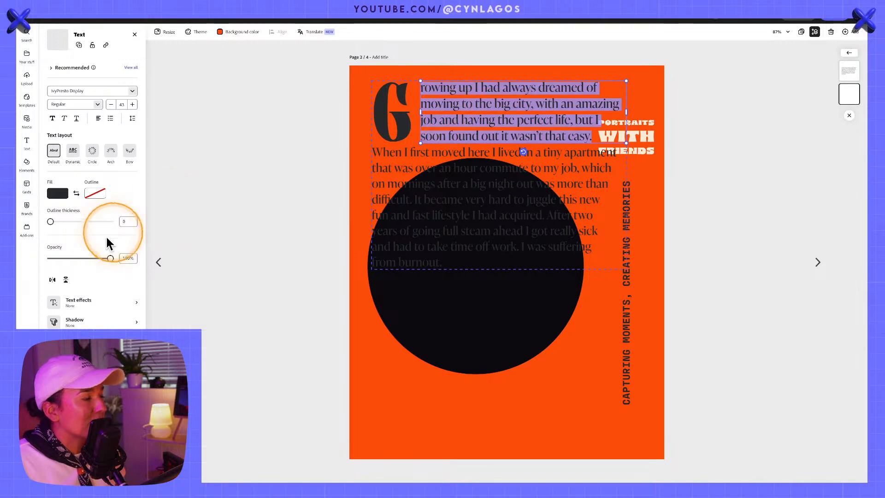
{"action": "left_click", "coordinate": [57, 193]}
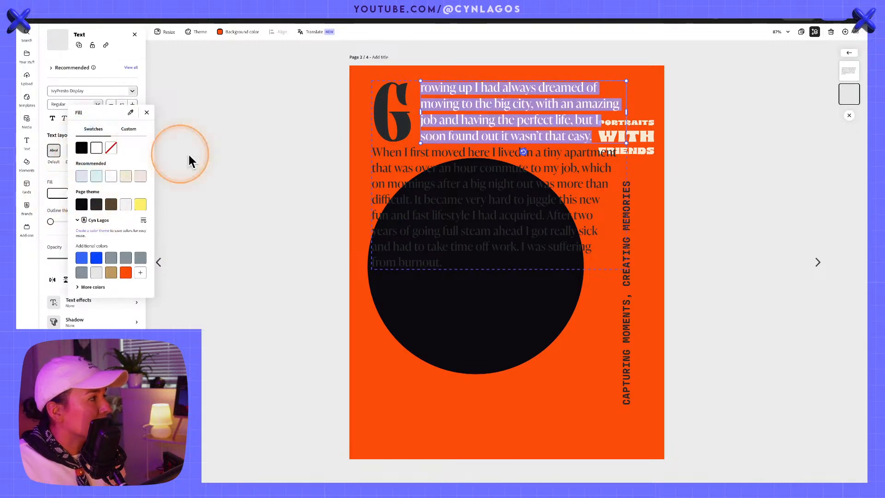
- Set the fill of the lower paragraph text, starting with "When I first moved here", to white
{"action": "left_click", "coordinate": [414, 188]}
{"action": "double_click", "coordinate": [414, 187]}
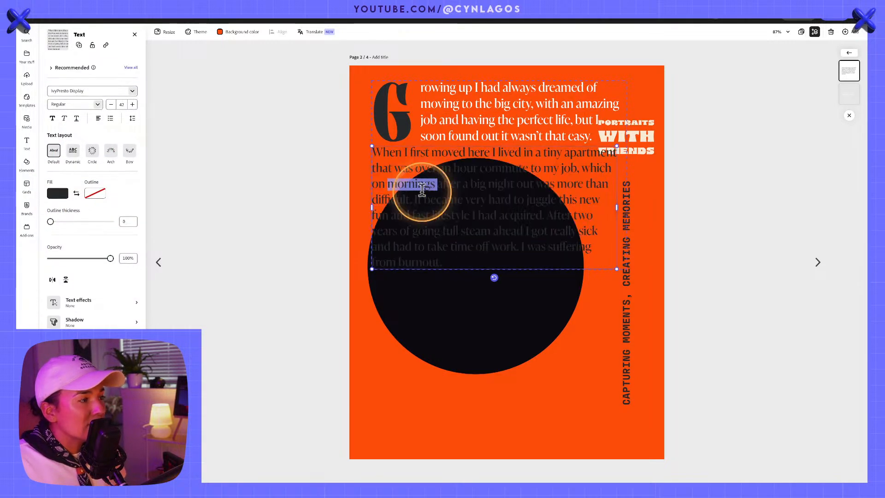
{"action": "key", "text": "ctrl+a"}
{"action": "left_click", "coordinate": [69, 193]}
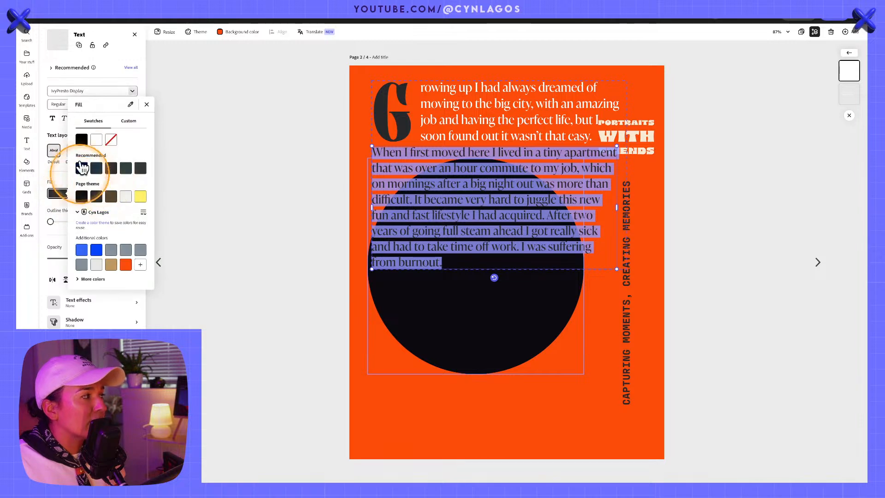
{"action": "left_click", "coordinate": [96, 140]}
{"action": "left_click", "coordinate": [270, 233]}
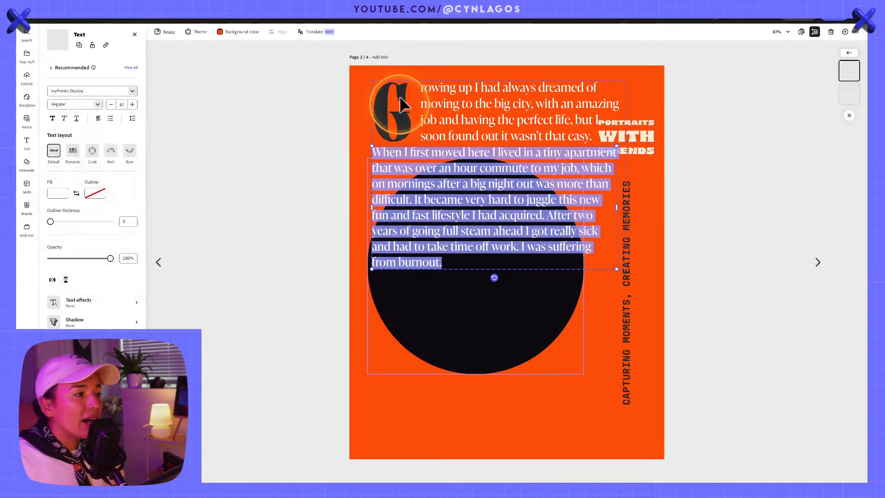
{"action": "left_click", "coordinate": [417, 65]}
- Cut the black circle from the page, shrink the paragraph group and place it in the page's lower half, left of the vertical tagline
{"action": "left_click", "coordinate": [465, 309]}
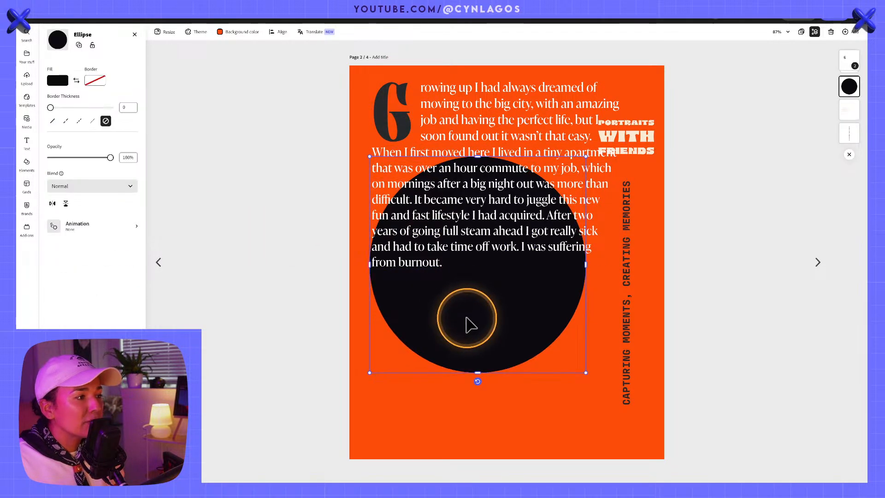
{"action": "key", "text": "Delete"}
{"action": "left_click", "coordinate": [489, 138]}
{"action": "left_click", "coordinate": [622, 130]}
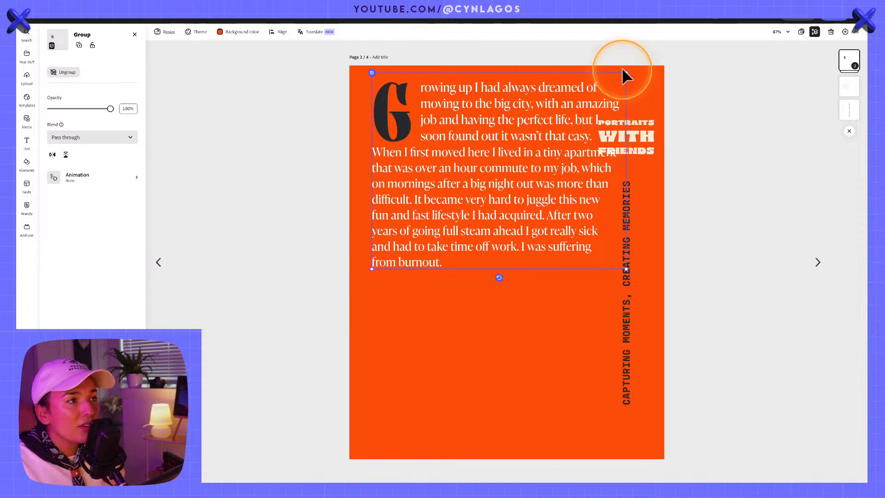
{"action": "left_click_drag", "start_coordinate": [625, 73], "coordinate": [585, 100]}
{"action": "left_click_drag", "start_coordinate": [518, 196], "coordinate": [526, 323]}
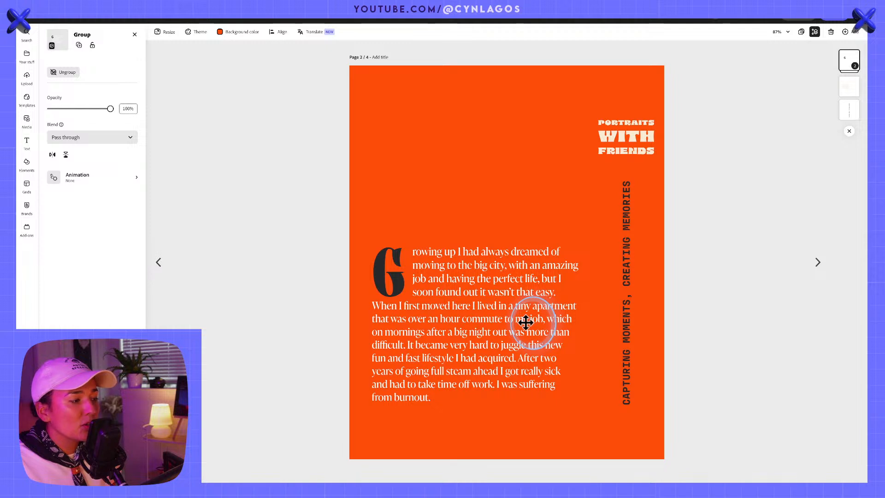
- Paste the black circle back, move it up and send it behind the paragraph and the "Portraits with Friends" heading
{"action": "left_click", "coordinate": [536, 285]}
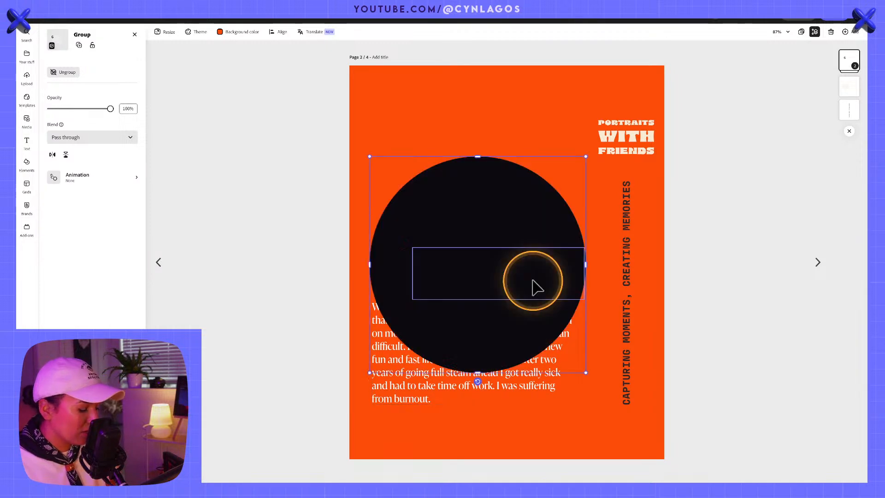
{"action": "left_click", "coordinate": [535, 285]}
{"action": "left_click_drag", "start_coordinate": [525, 266], "coordinate": [559, 227]}
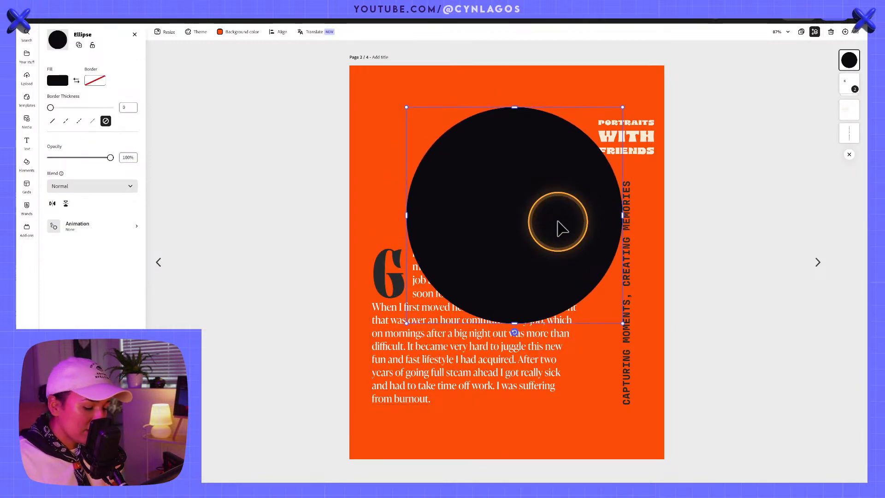
{"action": "key", "text": "ctrl+bracketleft"}
{"action": "key", "text": "ctrl+bracketleft"}
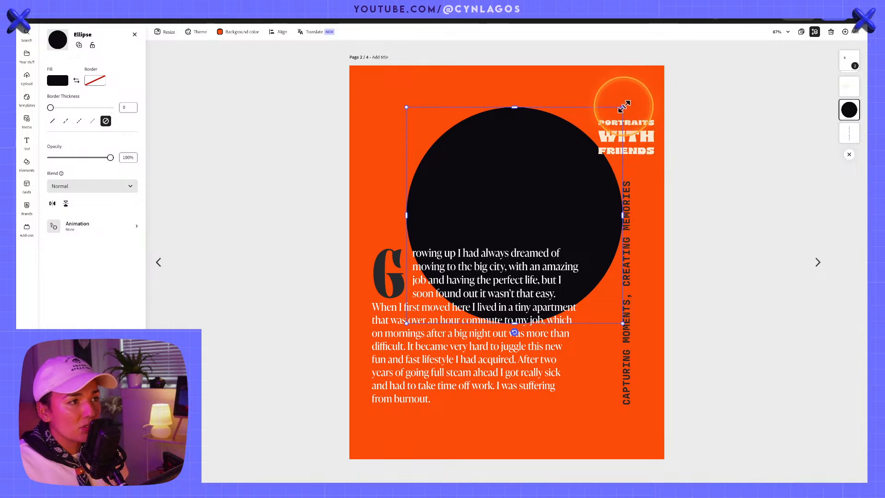
- Shrink the black circle and place it left of the vertical tagline, overlapping the top of the paragraph
{"action": "left_click_drag", "start_coordinate": [623, 107], "coordinate": [593, 148]}
{"action": "left_click_drag", "start_coordinate": [553, 186], "coordinate": [567, 205]}
{"action": "left_click_drag", "start_coordinate": [600, 144], "coordinate": [585, 166]}
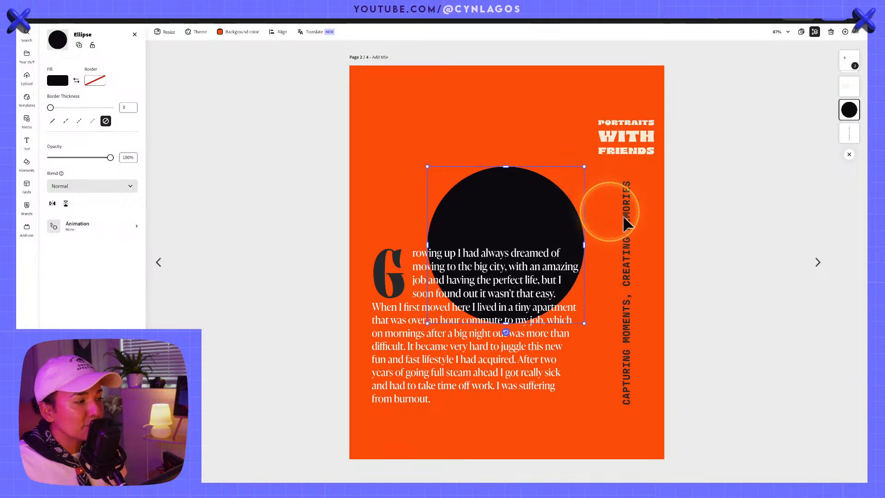
{"action": "left_click", "coordinate": [690, 234]}
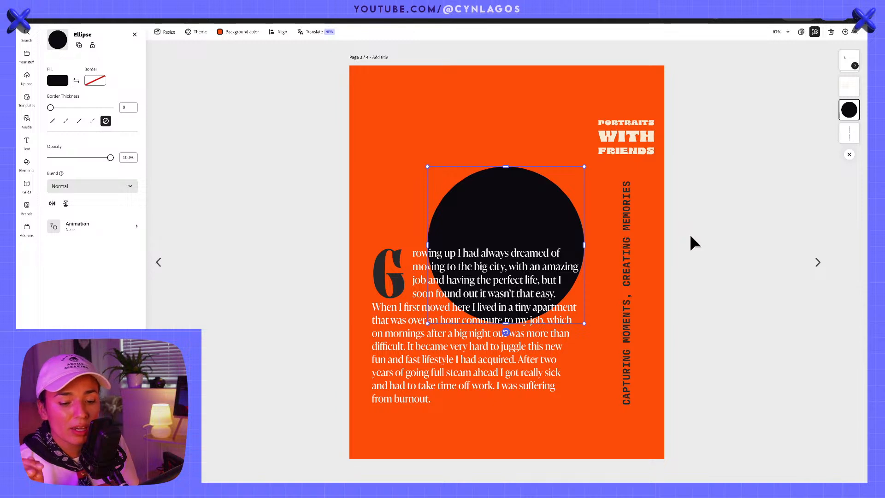
{"action": "left_click", "coordinate": [689, 234]}
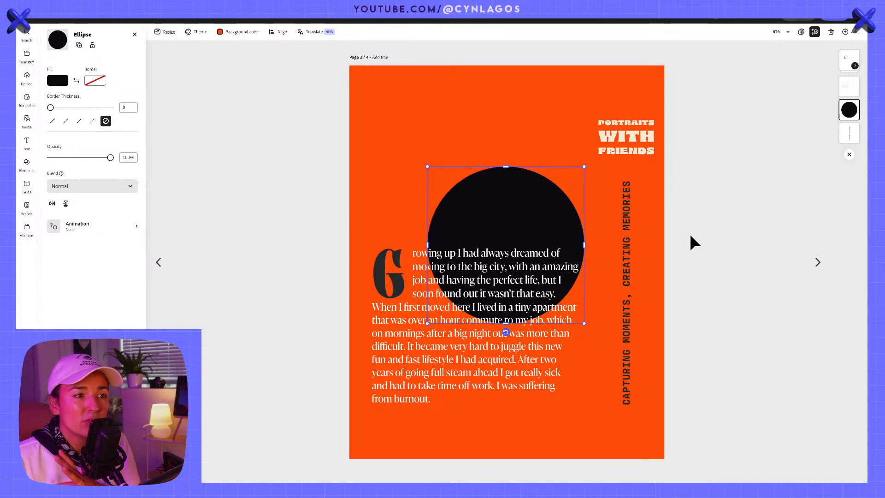
- Go to page 3 with the portrait of the man and open the overview of all pages
{"action": "left_click", "coordinate": [817, 262]}
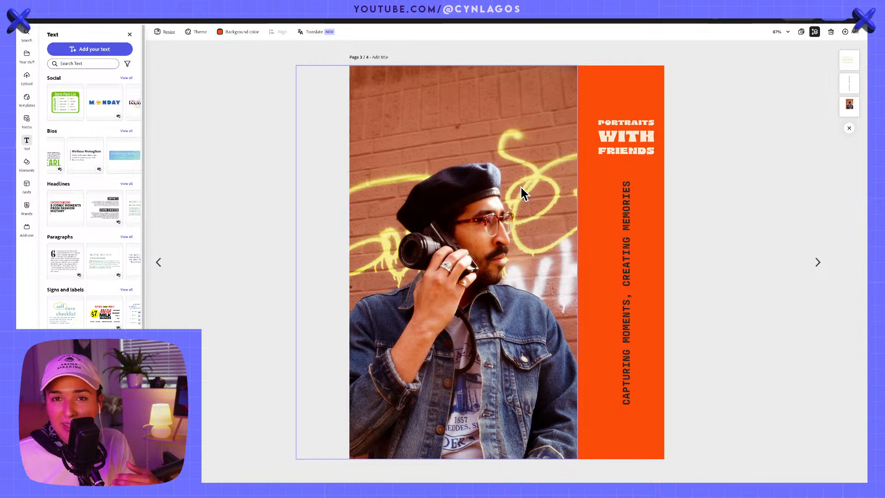
{"action": "left_click", "coordinate": [635, 101]}
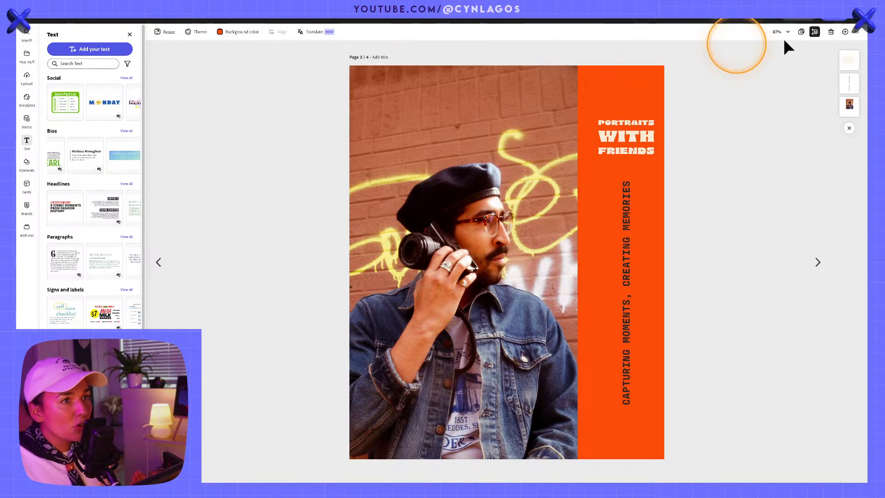
{"action": "left_click", "coordinate": [801, 32]}
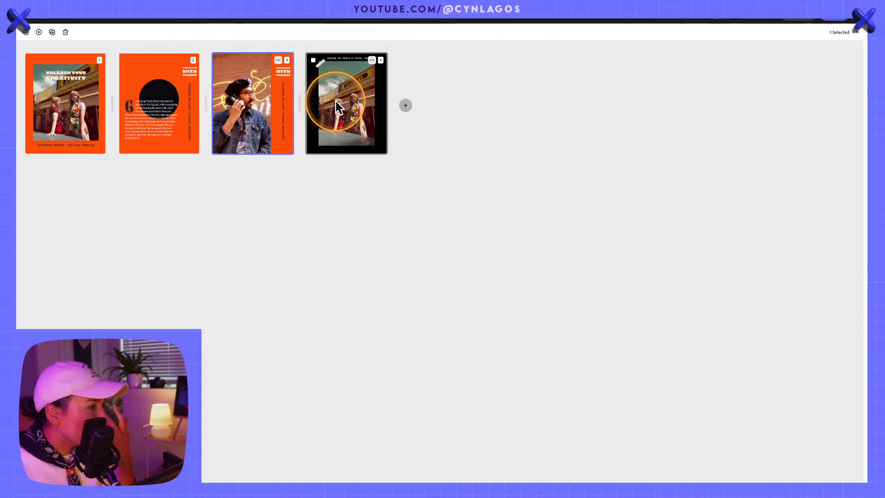
- Add a blank page after the black page with the taped photo and remove it again
{"action": "left_click", "coordinate": [405, 105]}
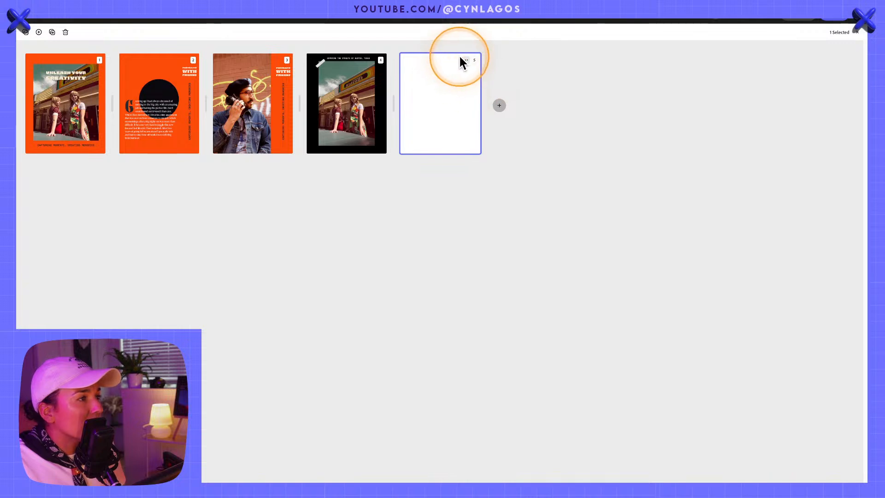
{"action": "left_click", "coordinate": [446, 71]}
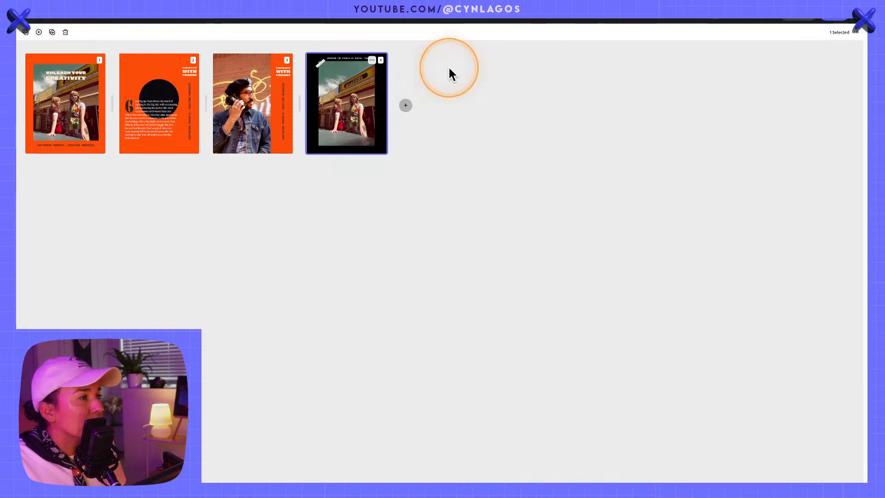
- Duplicate page 4, the black page with the taped photo
{"action": "left_click", "coordinate": [39, 32]}
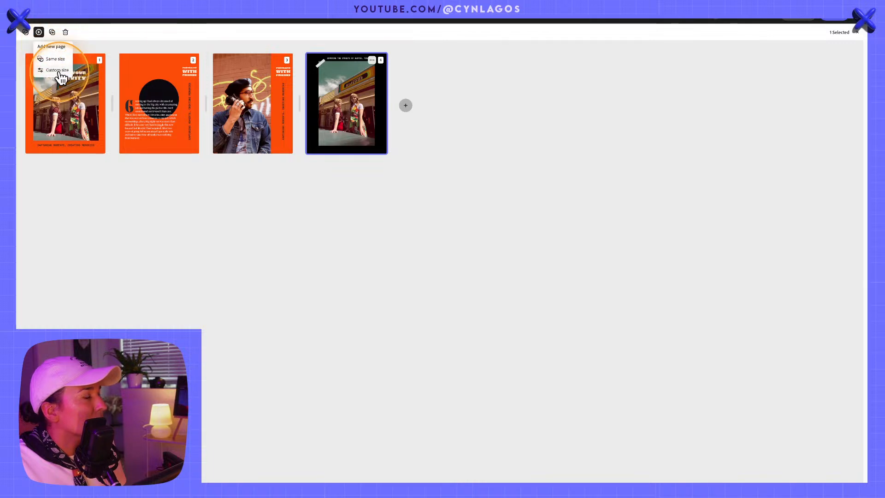
{"action": "left_click", "coordinate": [52, 32]}
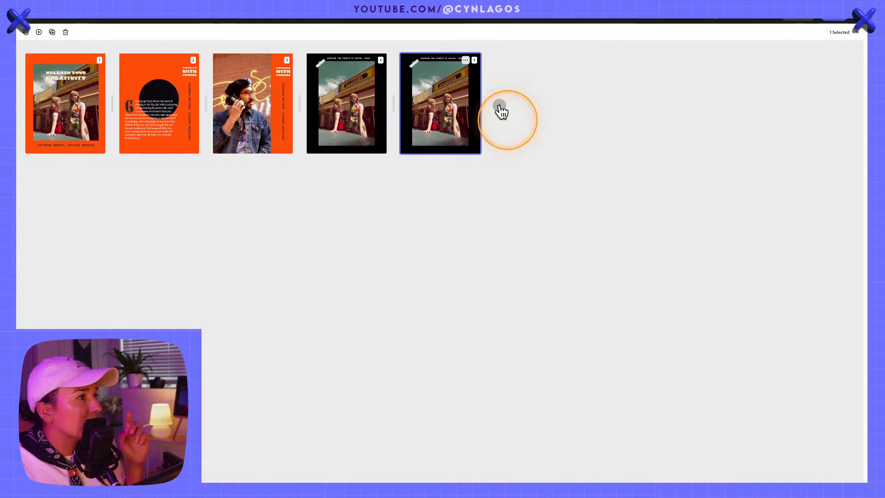
{"action": "left_click_drag", "start_coordinate": [468, 68], "coordinate": [474, 69]}
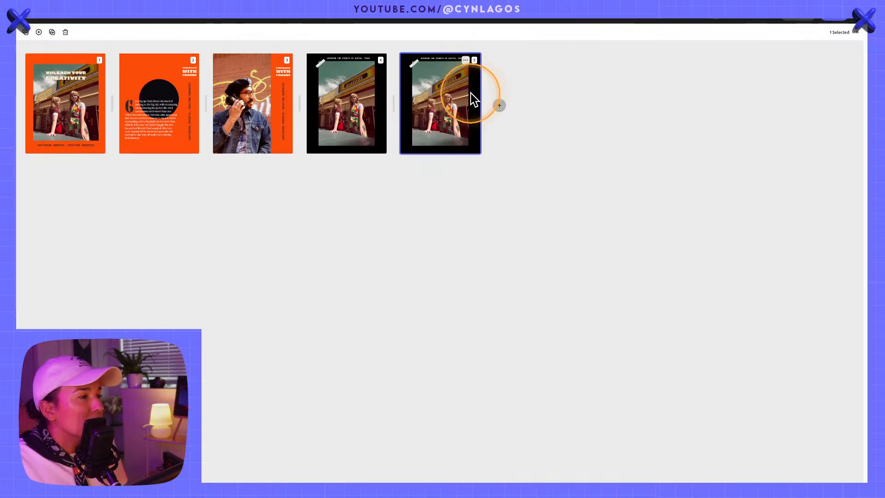
- Remove the background from the photo of the two women on the duplicated page 5
{"action": "double_click", "coordinate": [470, 83]}
{"action": "left_click", "coordinate": [497, 197]}
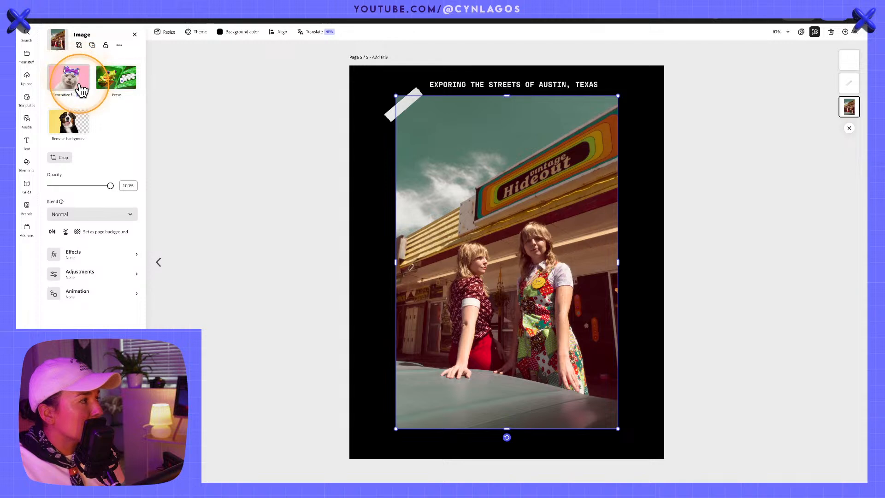
{"action": "mouse_move", "coordinate": [81, 83]}
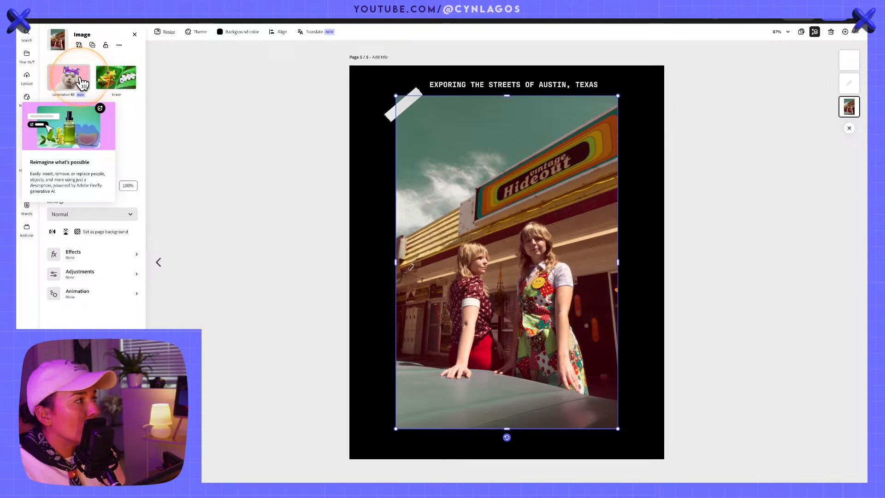
{"action": "left_click", "coordinate": [71, 121]}
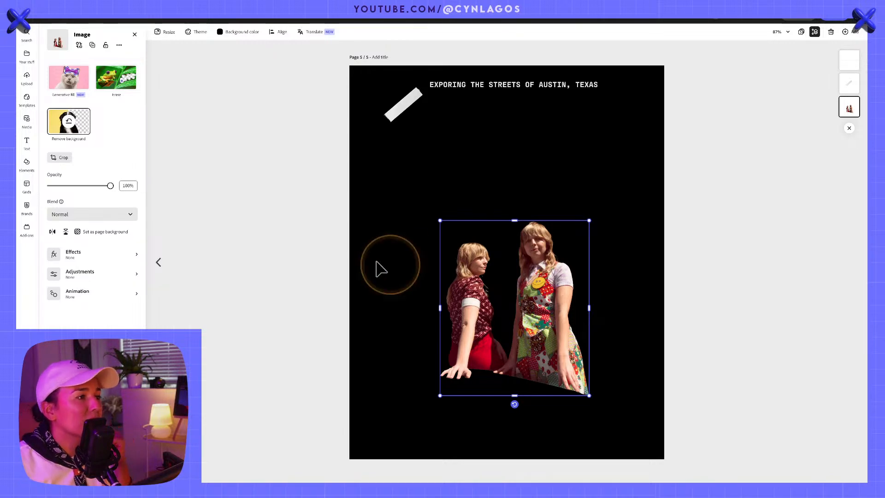
- Move the page with the cut-out women ahead of the page with the full photo in the page overview
{"action": "left_click", "coordinate": [159, 266]}
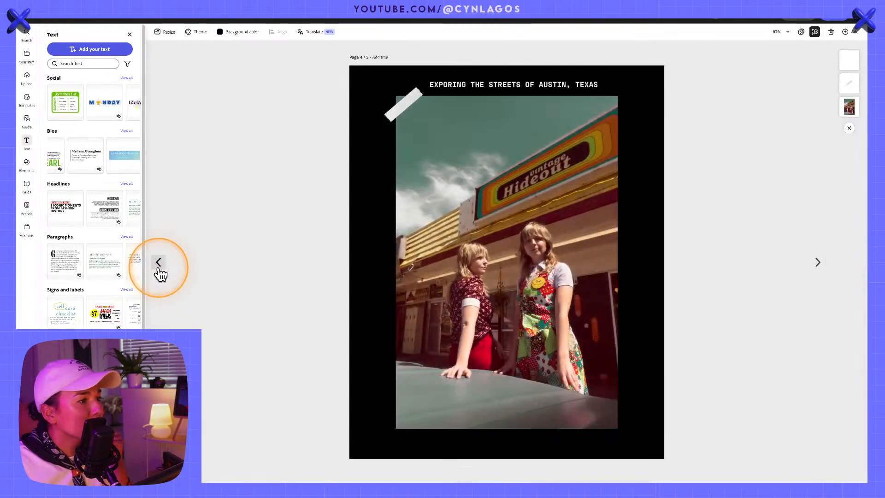
{"action": "left_click", "coordinate": [817, 261]}
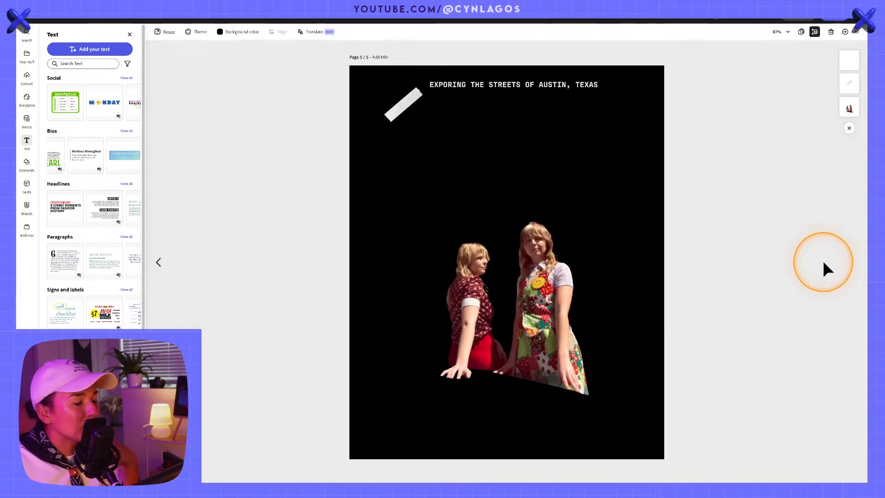
{"action": "left_click", "coordinate": [801, 32]}
{"action": "left_click_drag", "start_coordinate": [430, 104], "coordinate": [322, 106]}
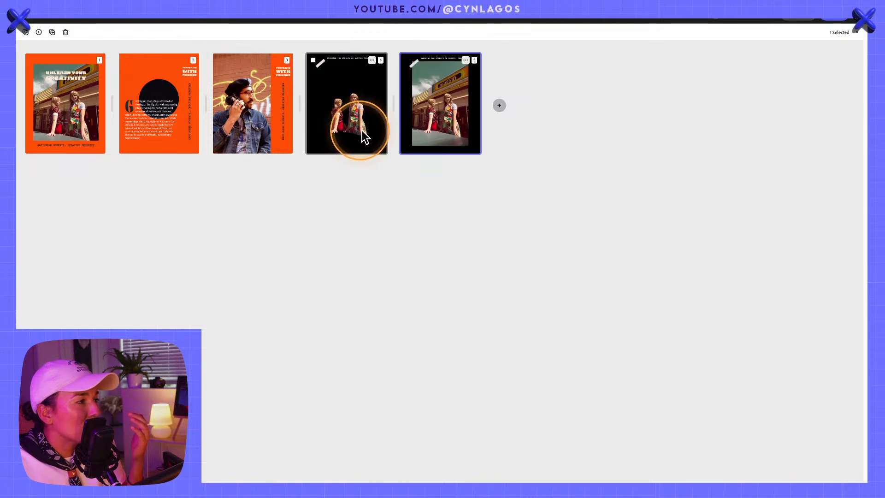
- Delete the tape strip and the Austin heading from the cut-out page, now page 4
{"action": "double_click", "coordinate": [357, 95]}
{"action": "left_click", "coordinate": [403, 109]}
{"action": "key", "text": "Delete"}
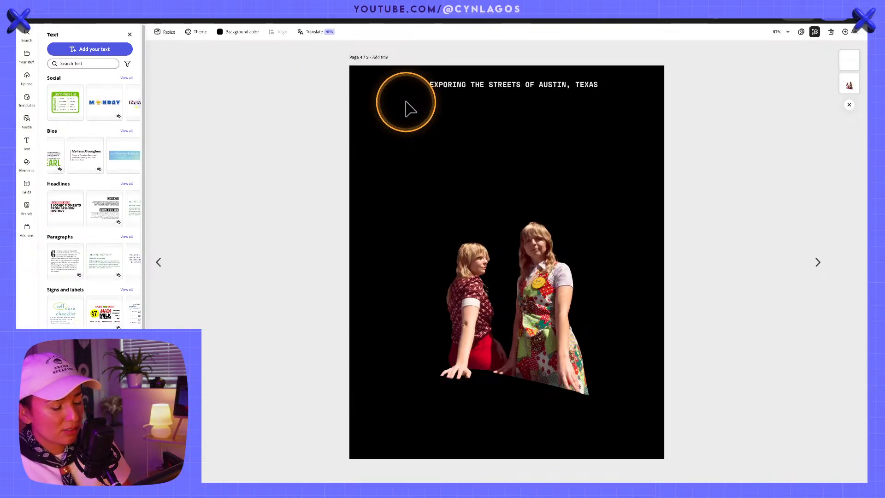
{"action": "left_click", "coordinate": [454, 86]}
{"action": "key", "text": "Delete"}
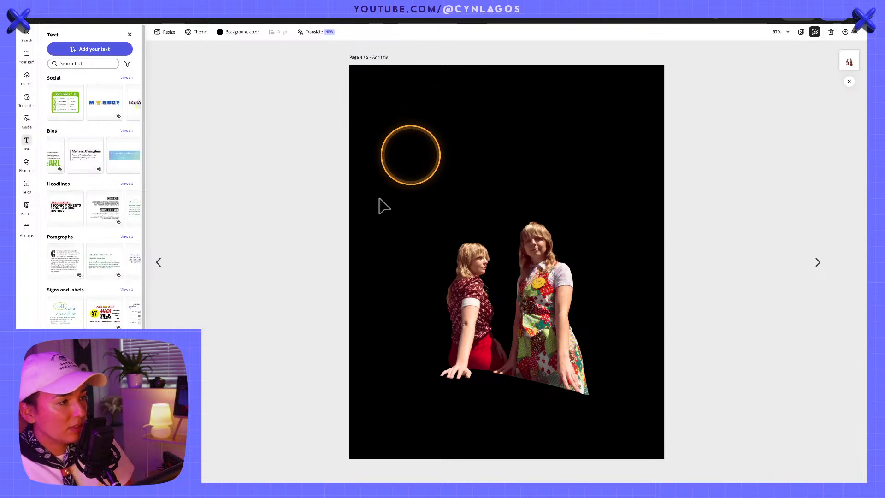
- Copy the "PORTRAITS WITH FRIENDS" title from page 3 onto page 4, enlarge it and place it above the two women
{"action": "left_click", "coordinate": [160, 264]}
{"action": "left_click", "coordinate": [622, 137]}
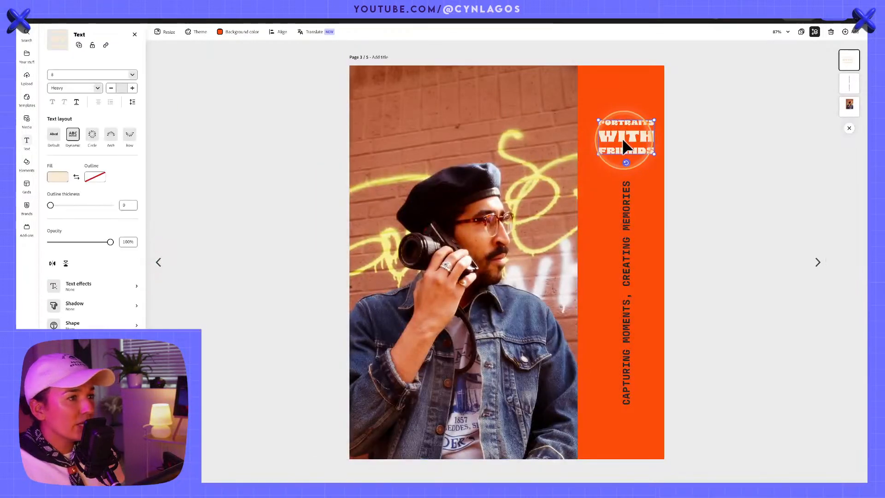
{"action": "left_click", "coordinate": [816, 263]}
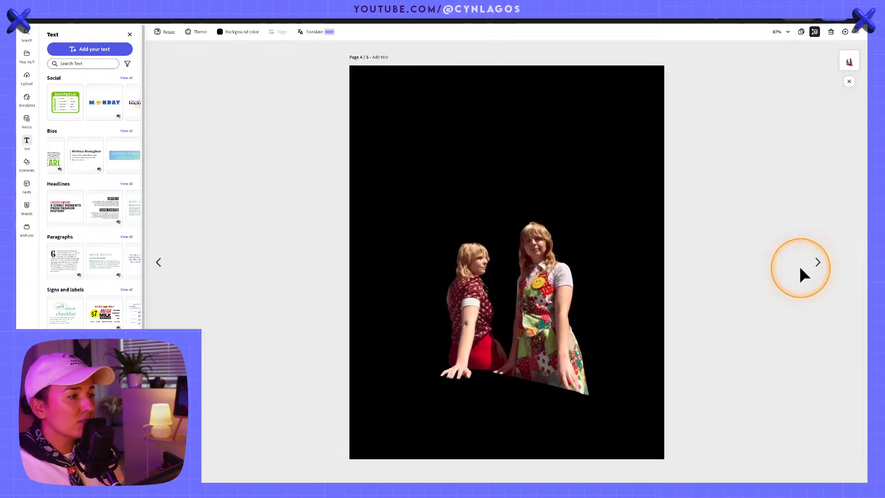
{"action": "key", "text": "ctrl+v"}
{"action": "left_click_drag", "start_coordinate": [629, 140], "coordinate": [574, 111]}
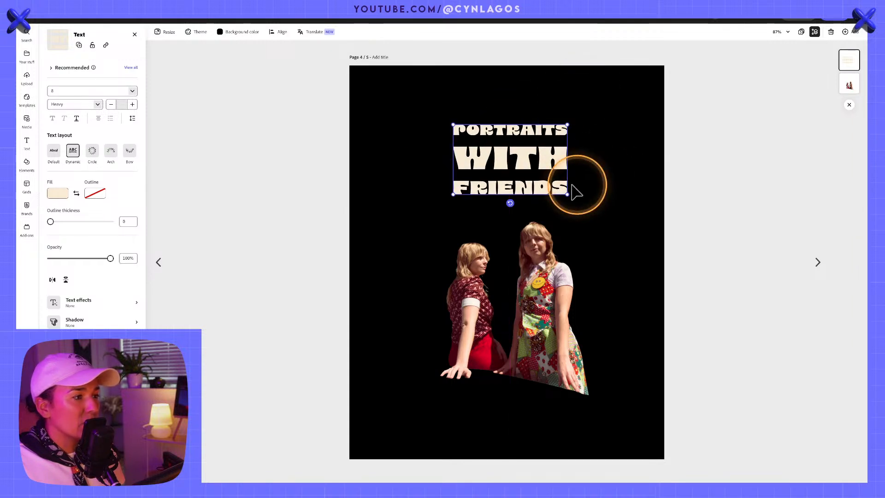
{"action": "left_click_drag", "start_coordinate": [546, 183], "coordinate": [538, 184]}
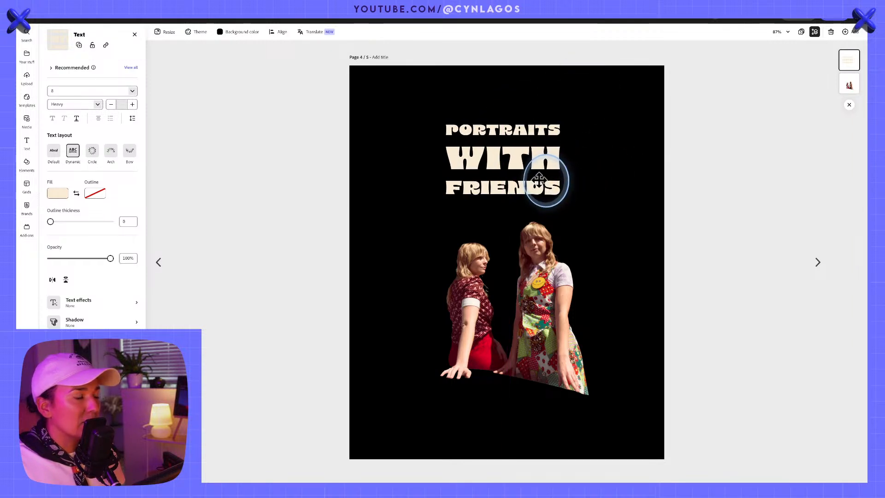
- Browse the shapes and design assets and add the pink paint brush stroke to page 4
{"action": "left_click", "coordinate": [516, 369]}
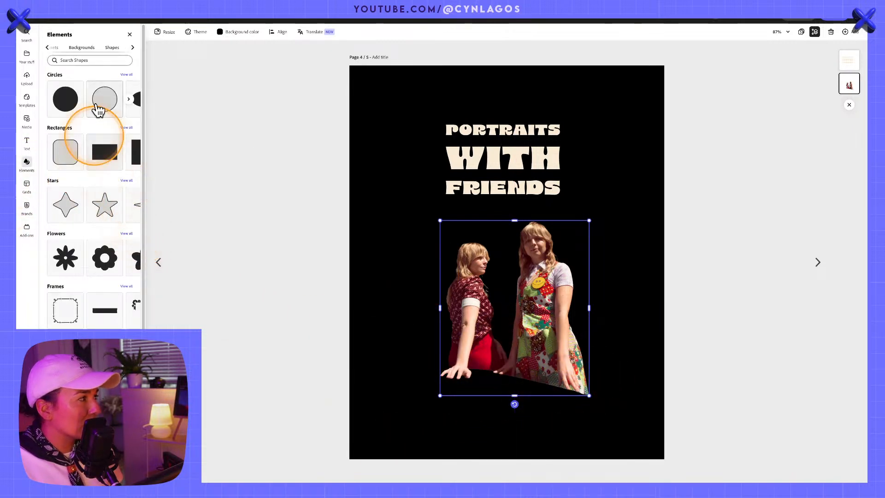
{"action": "scroll", "coordinate": [106, 129], "scroll_direction": "down", "scroll_amount": 3}
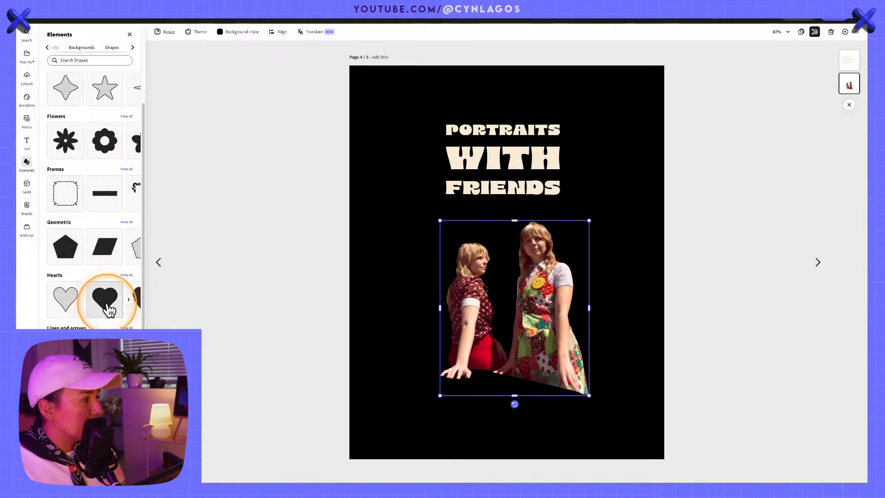
{"action": "scroll", "coordinate": [109, 302], "scroll_direction": "up", "scroll_amount": 3}
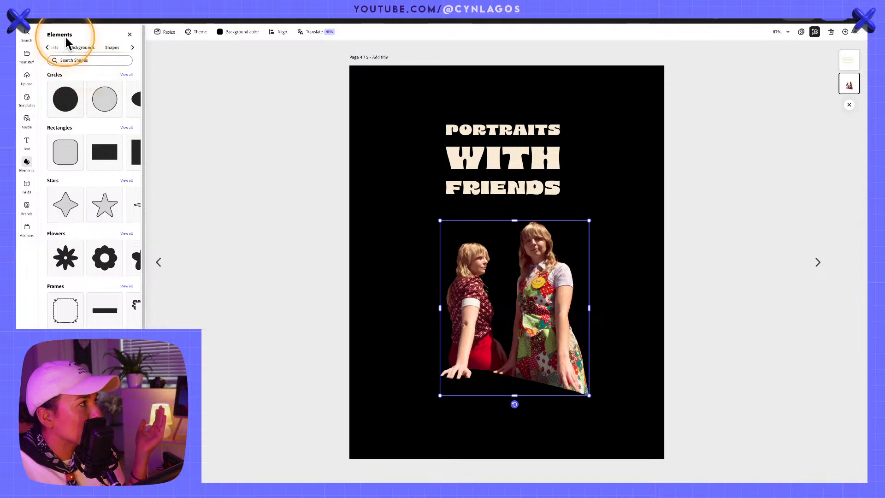
{"action": "left_click", "coordinate": [50, 48]}
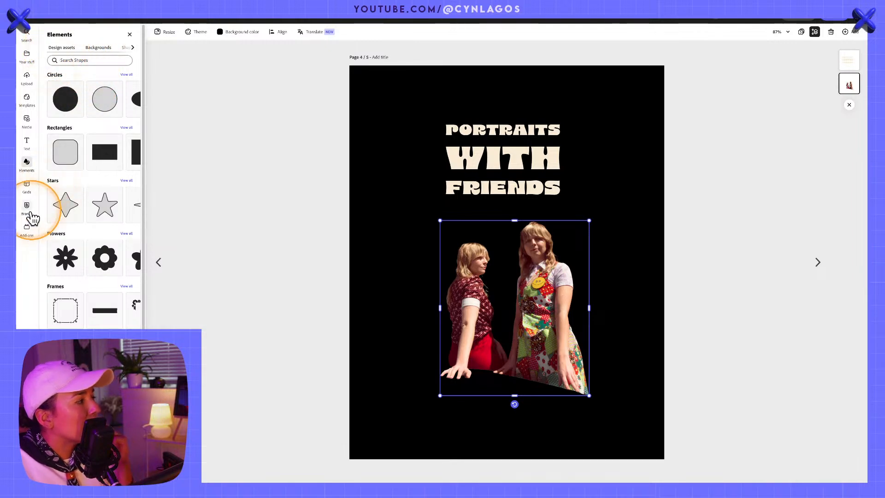
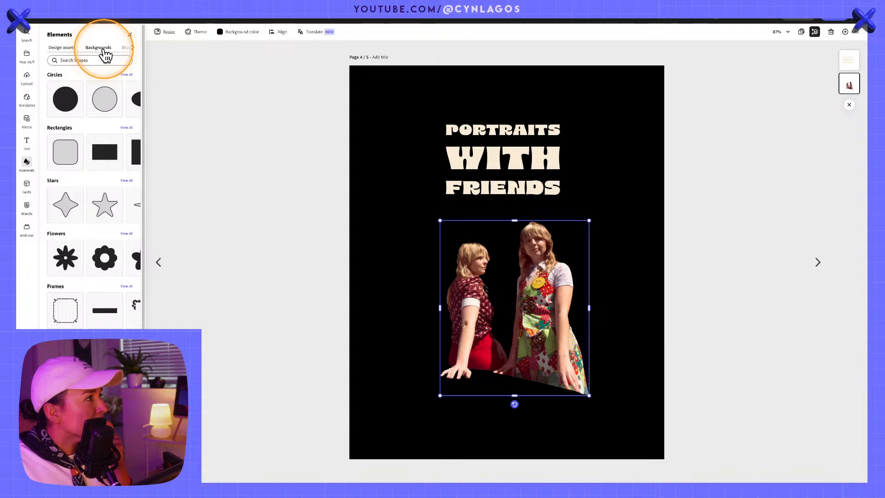
{"action": "left_click", "coordinate": [132, 48]}
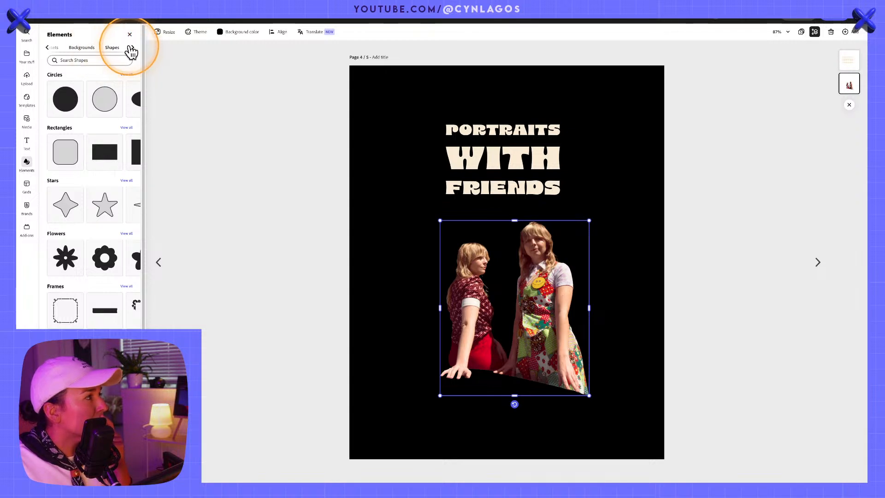
{"action": "left_click", "coordinate": [47, 48]}
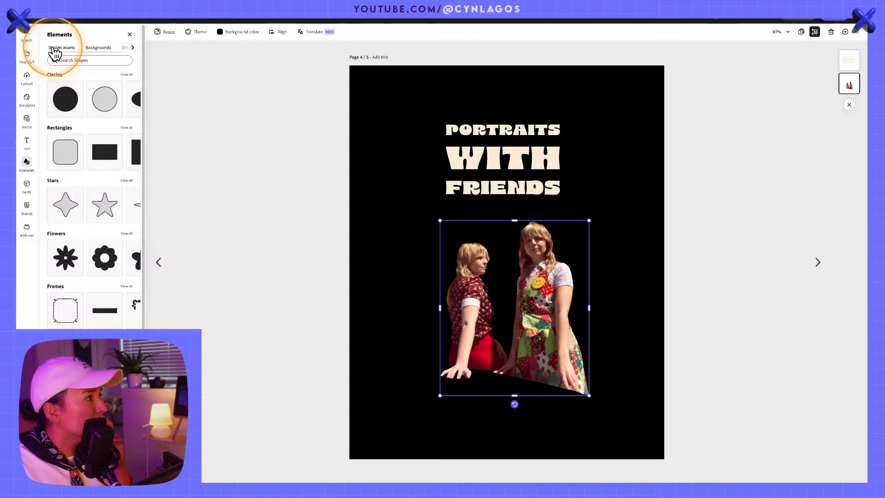
{"action": "left_click", "coordinate": [105, 50]}
{"action": "left_click", "coordinate": [72, 49]}
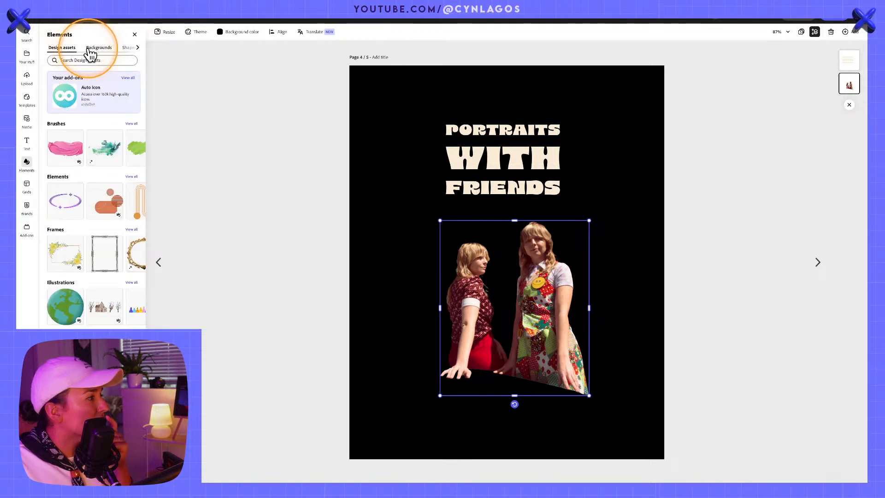
{"action": "left_click", "coordinate": [72, 150]}
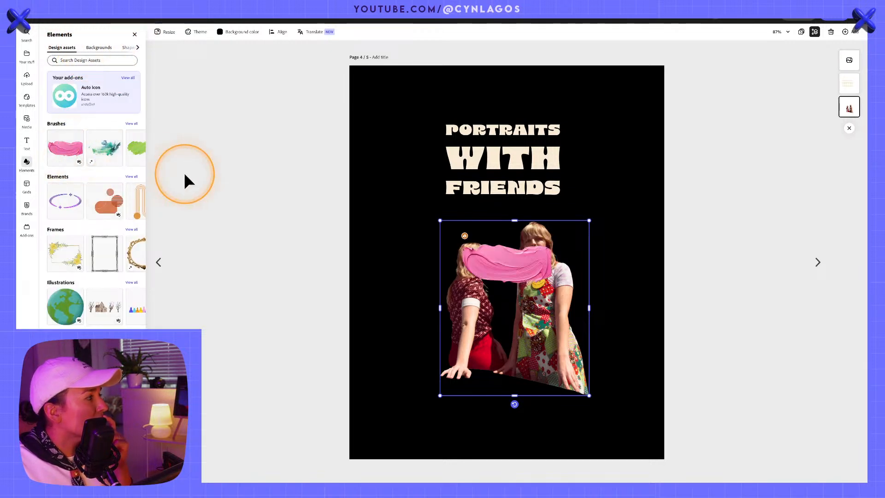
- Enlarge the pink brush stroke and place it across the lower part of the two women, covering their hands
{"action": "left_click", "coordinate": [530, 269]}
{"action": "mouse_move", "coordinate": [550, 294]}
{"action": "left_mouse_down"}
{"action": "mouse_move", "coordinate": [569, 282]}
{"action": "mouse_move", "coordinate": [563, 298]}
{"action": "mouse_move", "coordinate": [664, 355]}
{"action": "left_mouse_up"}
{"action": "mouse_move", "coordinate": [626, 299]}
{"action": "left_mouse_down"}
{"action": "mouse_move", "coordinate": [547, 388]}
{"action": "mouse_move", "coordinate": [609, 366]}
{"action": "left_mouse_up"}
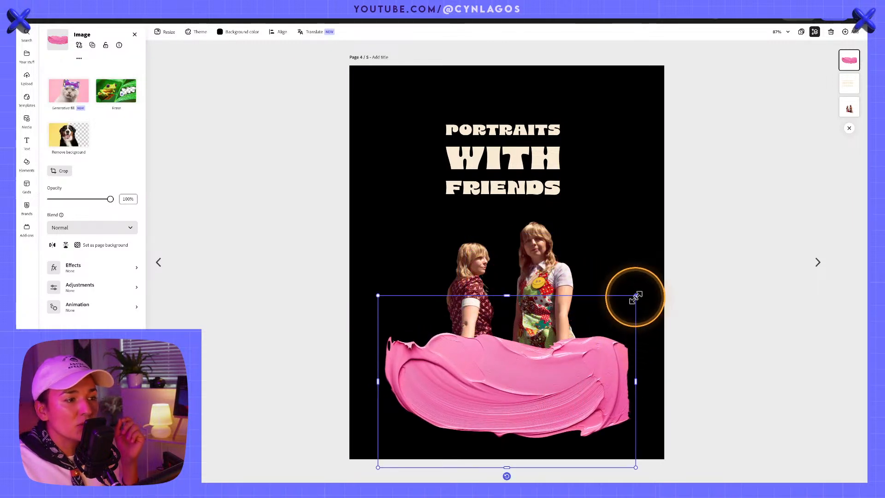
{"action": "left_click_drag", "start_coordinate": [636, 297], "coordinate": [583, 352]}
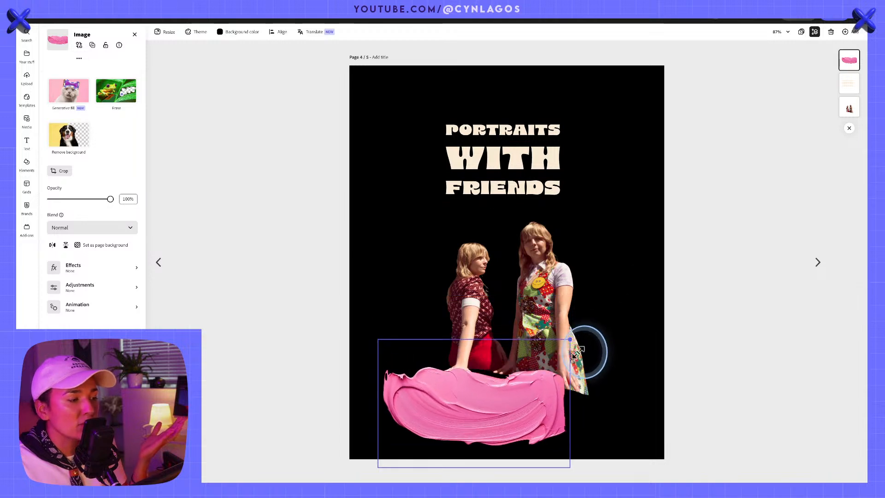
{"action": "left_click_drag", "start_coordinate": [546, 404], "coordinate": [582, 388]}
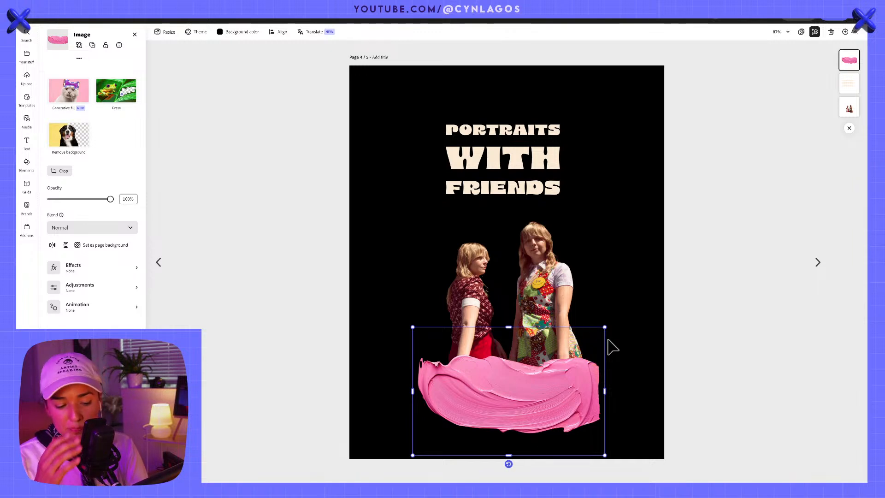
{"action": "left_click", "coordinate": [608, 341]}
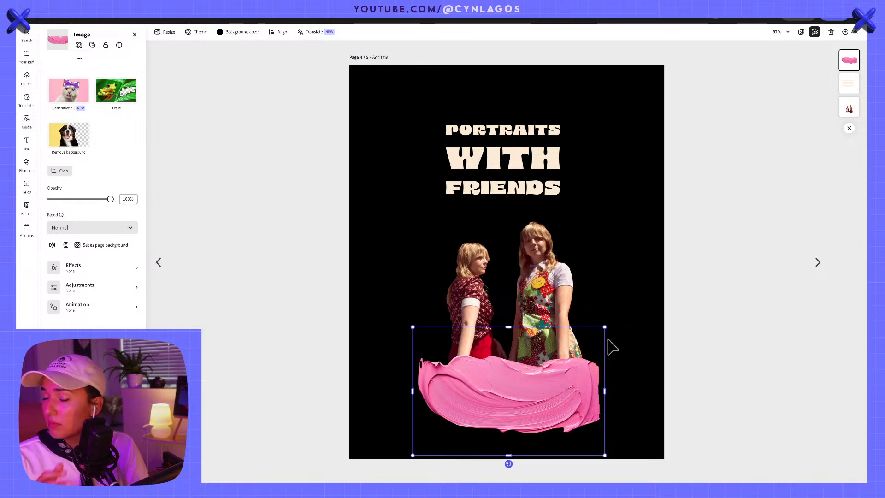
{"action": "left_click", "coordinate": [537, 339]}
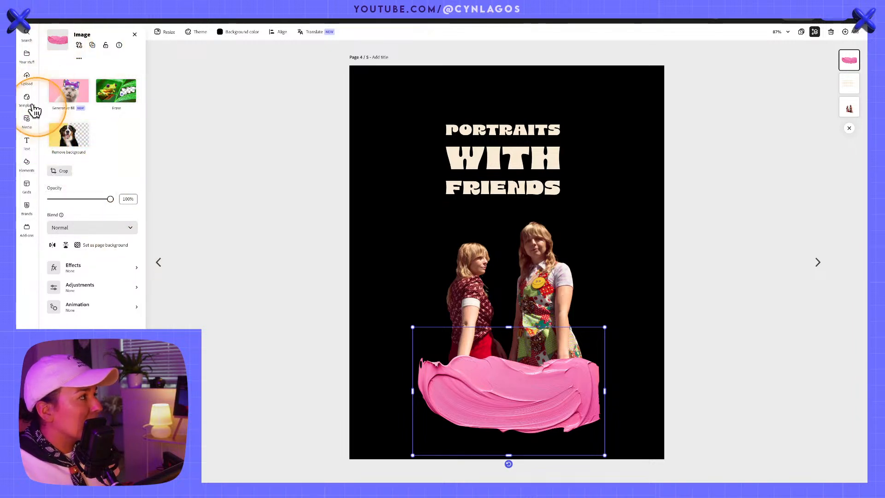
- Try to replace the pink paint stroke with a different graphic, such as the teal brush stroke
{"action": "left_click", "coordinate": [27, 164]}
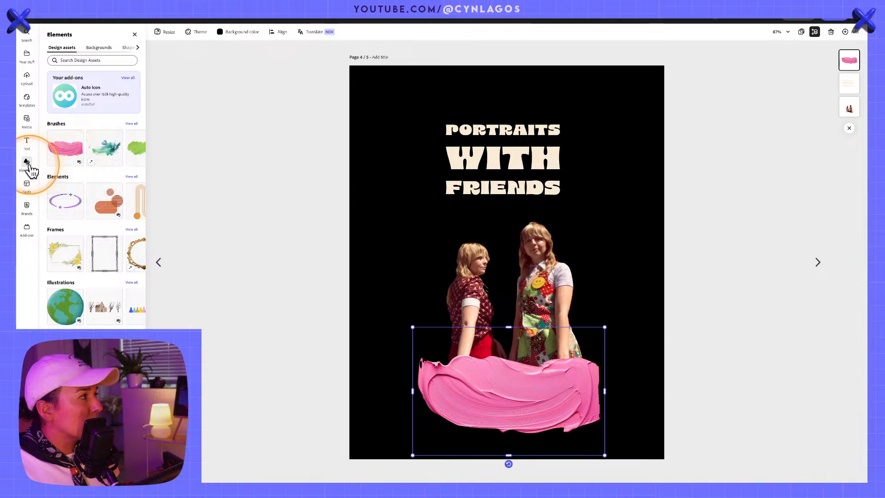
{"action": "left_click", "coordinate": [111, 161]}
{"action": "key", "text": "ctrl+z"}
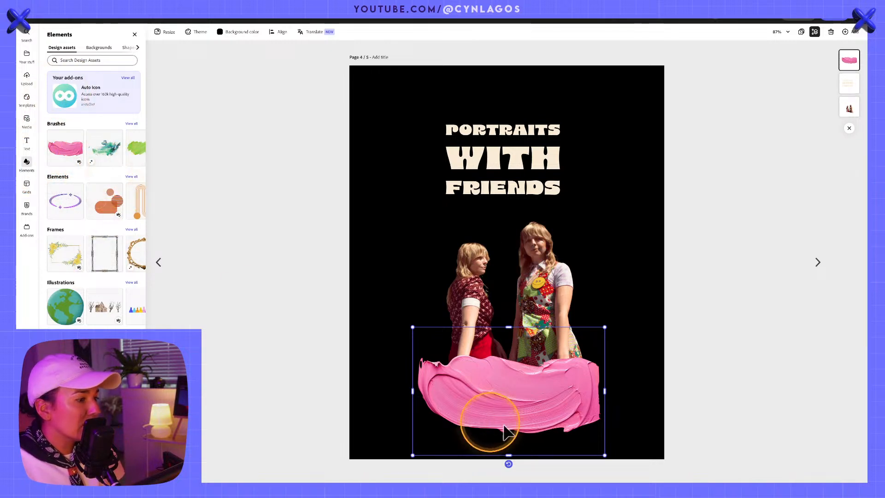
{"action": "left_click", "coordinate": [523, 403]}
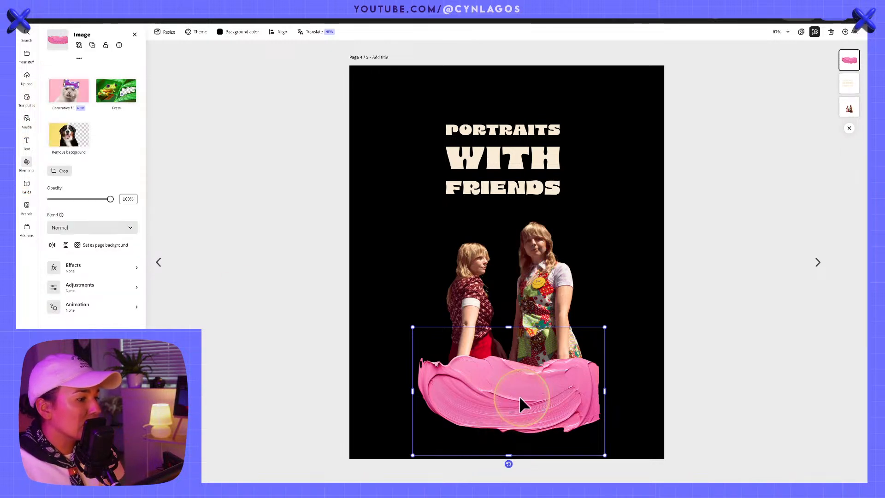
{"action": "left_click", "coordinate": [28, 167]}
{"action": "right_click", "coordinate": [469, 378]}
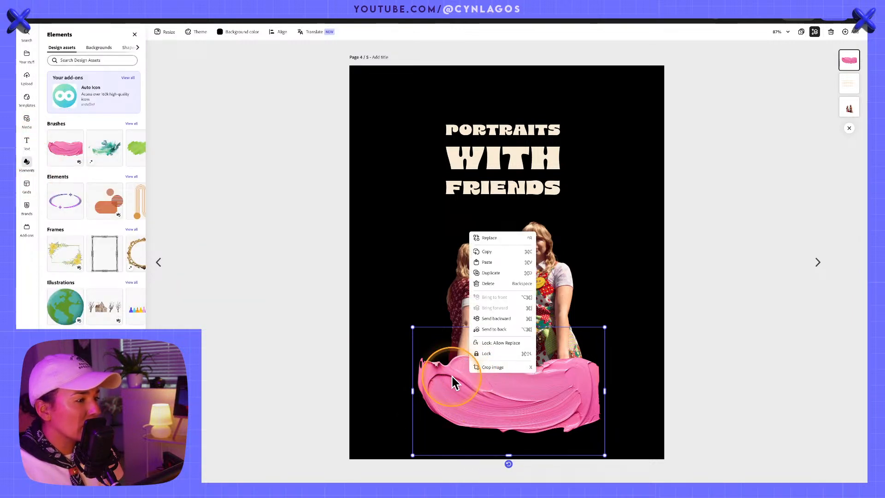
{"action": "left_click", "coordinate": [410, 361]}
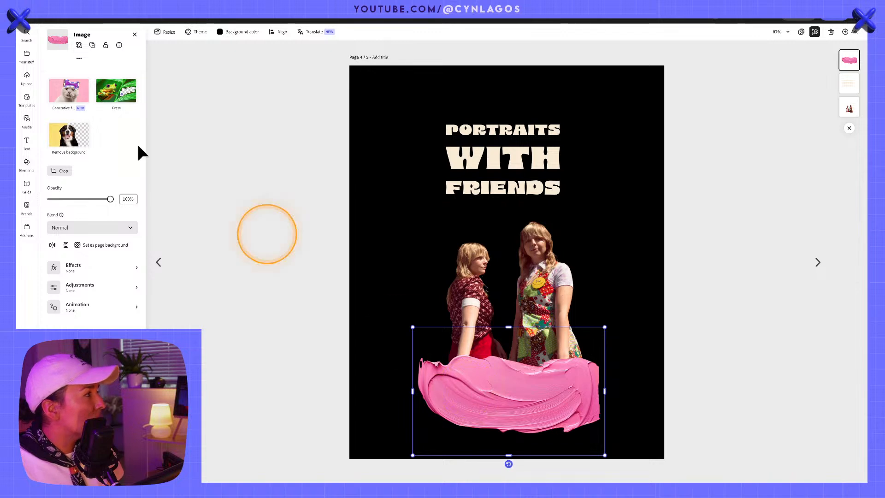
{"action": "left_click", "coordinate": [79, 45]}
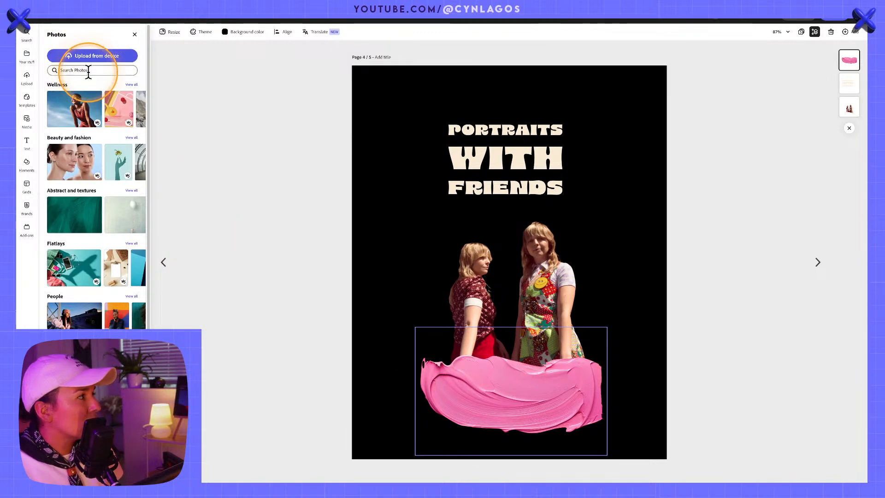
{"action": "scroll", "coordinate": [93, 227], "scroll_direction": "down", "scroll_amount": 1}
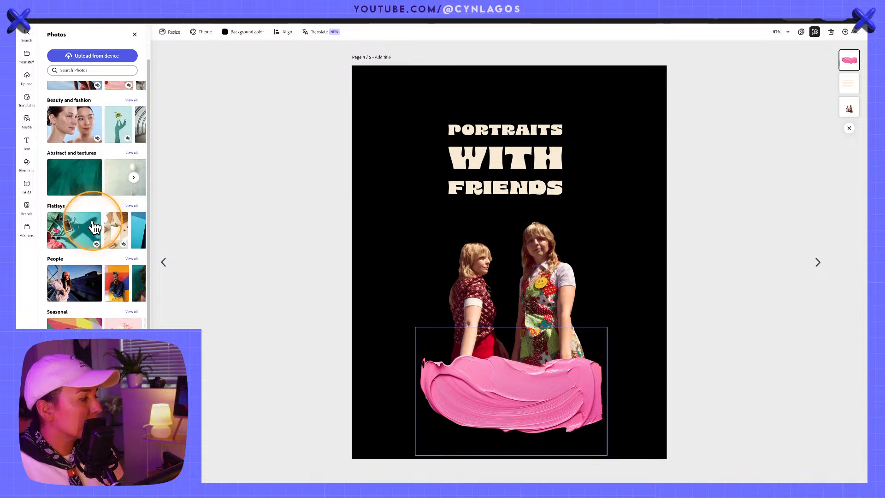
- Replace the pink paint stroke on page 4 with the green brush stroke, enlarged across the lower part of the two women
{"action": "left_click", "coordinate": [27, 164]}
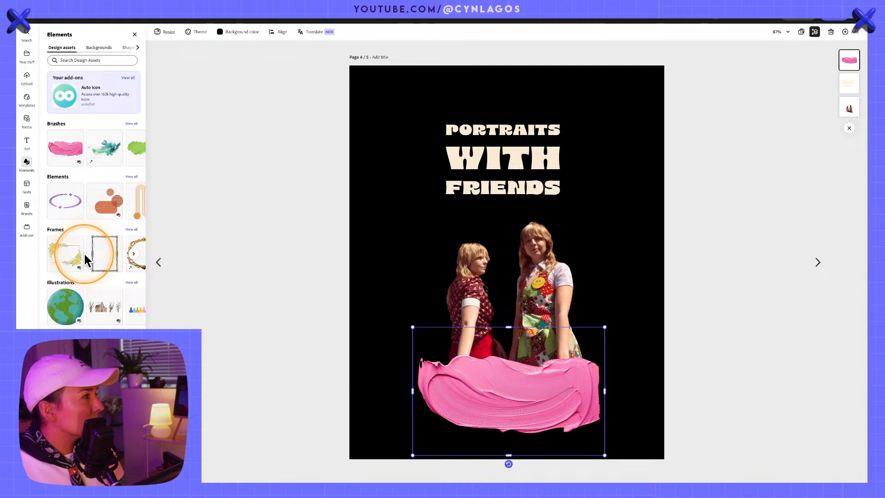
{"action": "left_click", "coordinate": [137, 147]}
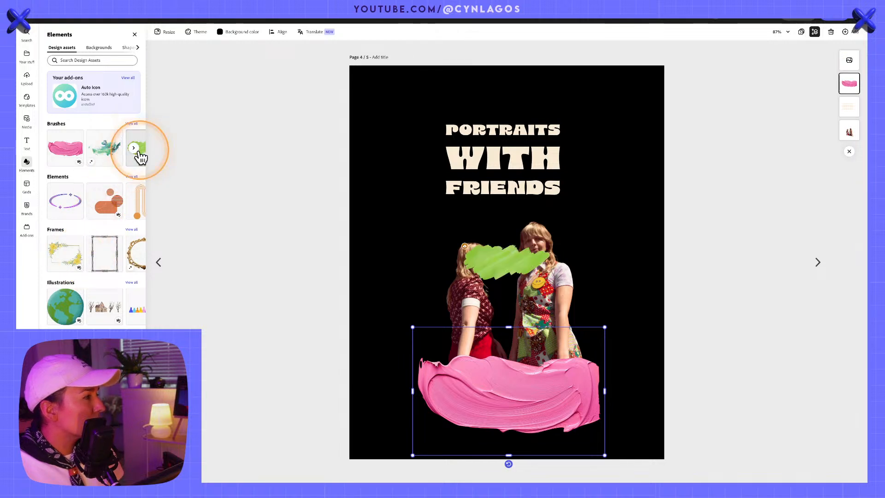
{"action": "left_click", "coordinate": [523, 259]}
{"action": "left_click", "coordinate": [527, 379]}
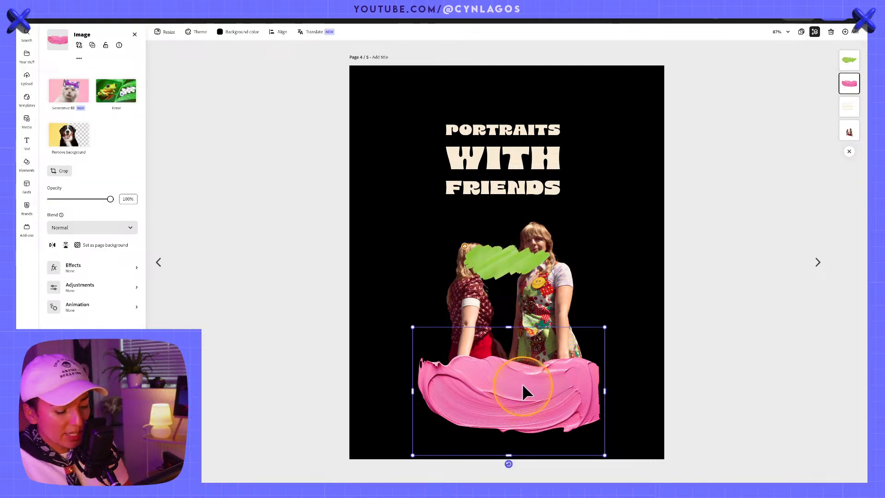
{"action": "key", "text": "Delete"}
{"action": "mouse_move", "coordinate": [529, 253]}
{"action": "left_mouse_down"}
{"action": "mouse_move", "coordinate": [507, 248]}
{"action": "mouse_move", "coordinate": [514, 373]}
{"action": "mouse_move", "coordinate": [484, 368]}
{"action": "mouse_move", "coordinate": [510, 395]}
{"action": "mouse_move", "coordinate": [636, 466]}
{"action": "left_mouse_up"}
{"action": "left_click_drag", "start_coordinate": [551, 409], "coordinate": [536, 400]}
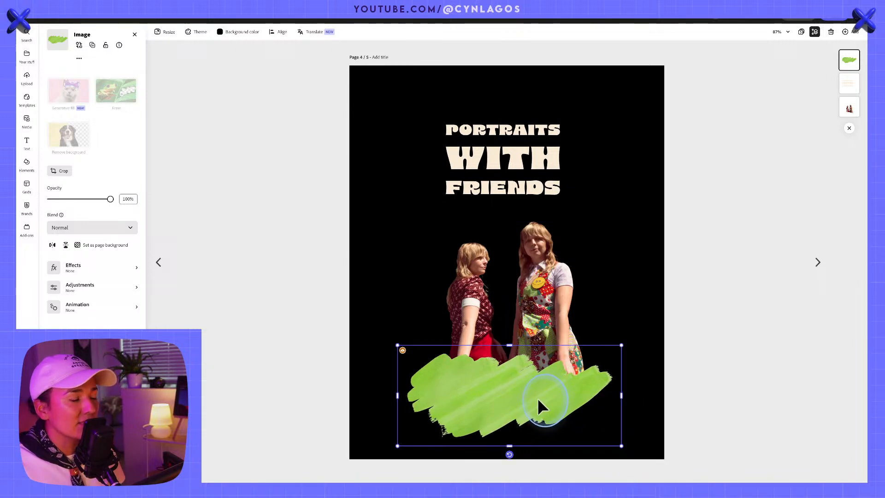
- Try tan, orange and light grey as page 4's background color and return it to black
{"action": "left_click", "coordinate": [682, 259]}
{"action": "right_click", "coordinate": [622, 91]}
{"action": "left_click", "coordinate": [383, 92]}
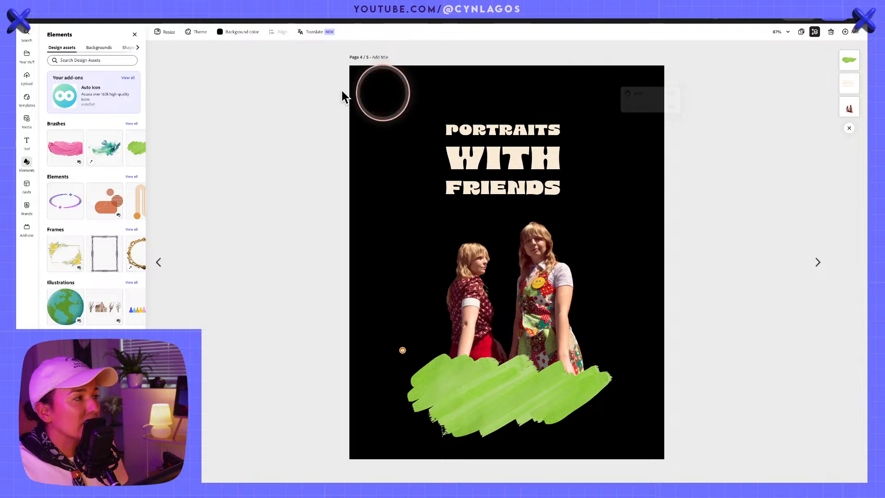
{"action": "left_click", "coordinate": [234, 31]}
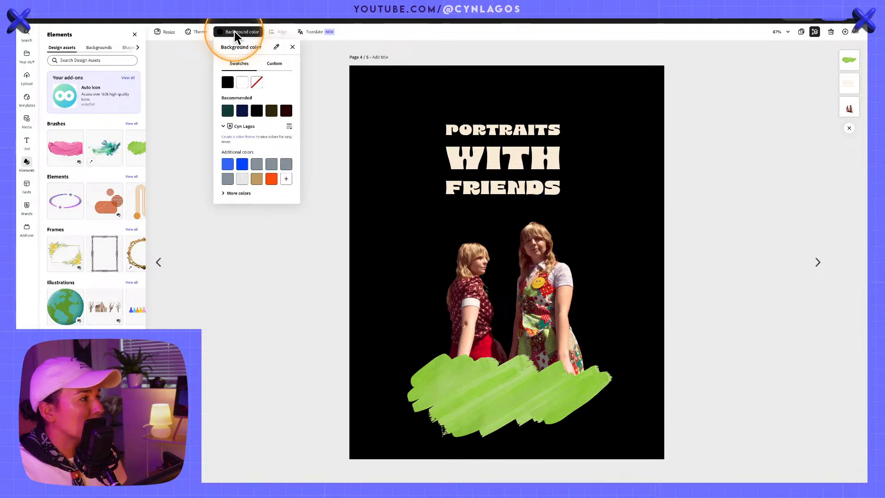
{"action": "left_click", "coordinate": [262, 179]}
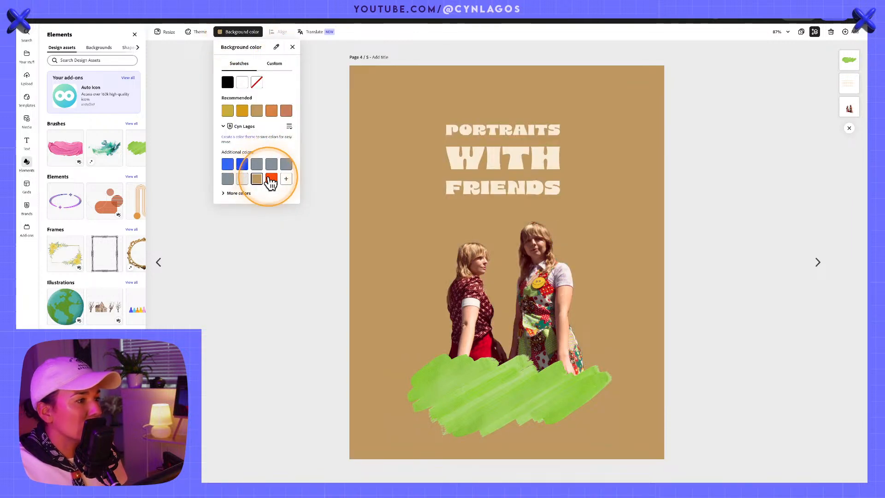
{"action": "left_click", "coordinate": [272, 181]}
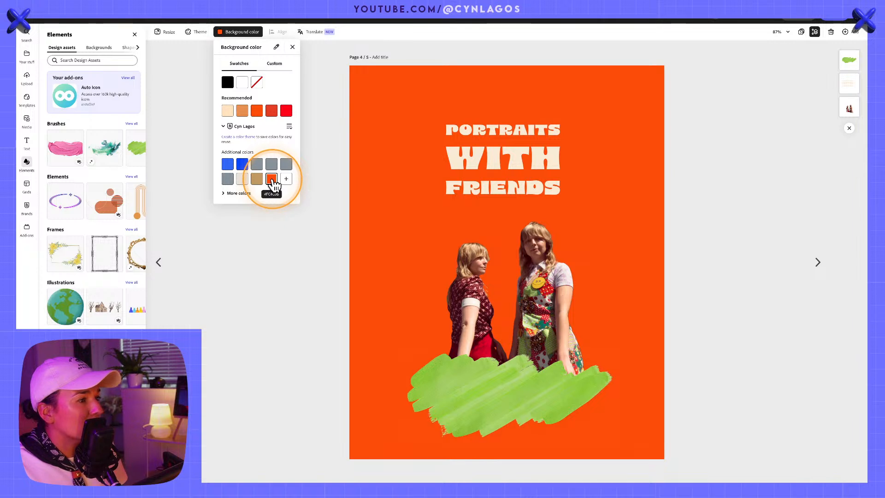
{"action": "left_click", "coordinate": [242, 179]}
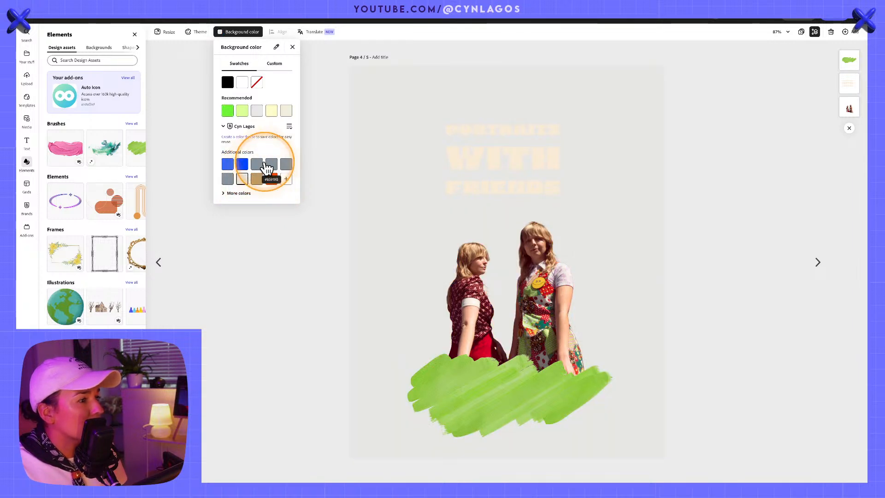
{"action": "left_click", "coordinate": [256, 178]}
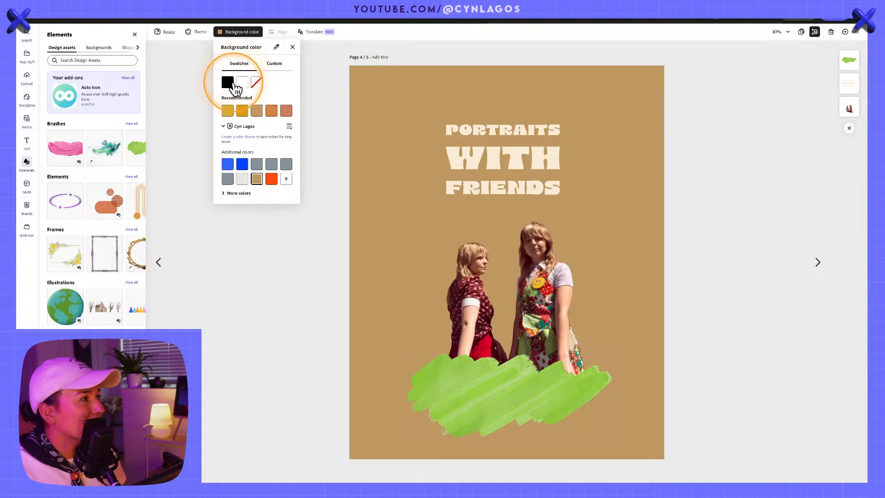
{"action": "left_click", "coordinate": [227, 82]}
- Browse the frames among the design assets for a graphic that could decorate page 4
{"action": "left_click", "coordinate": [533, 159]}
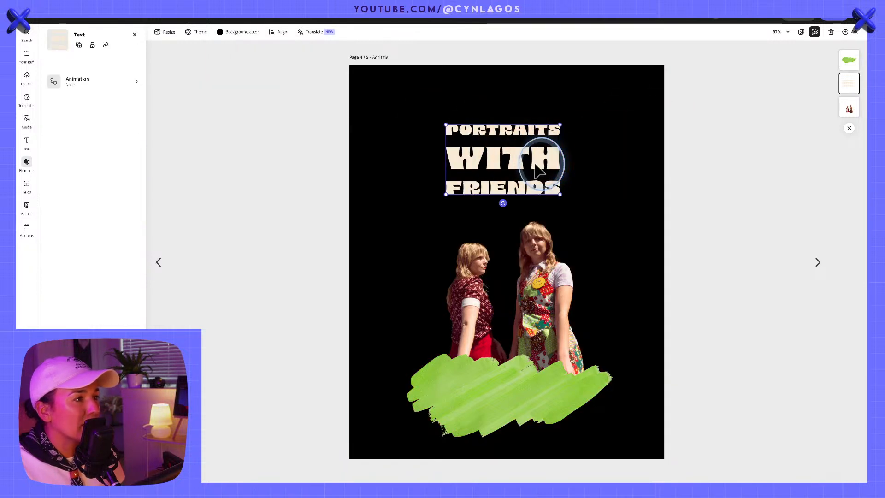
{"action": "left_click", "coordinate": [185, 229]}
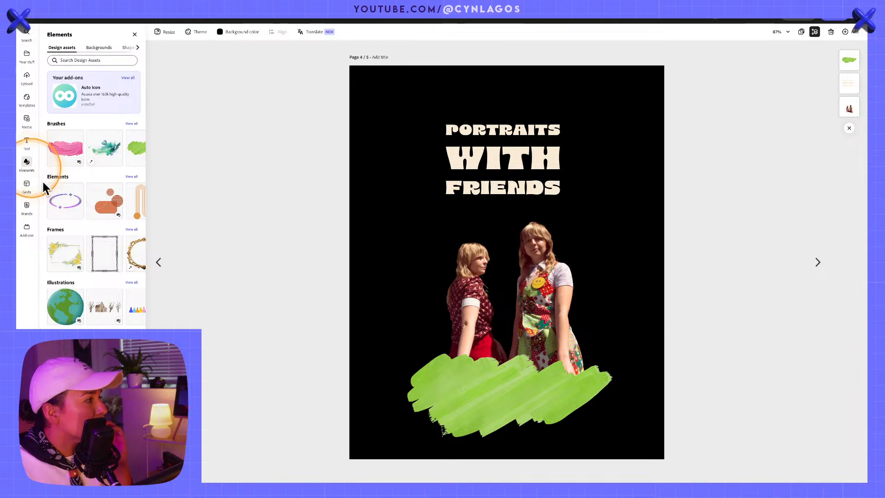
{"action": "left_click", "coordinate": [132, 230]}
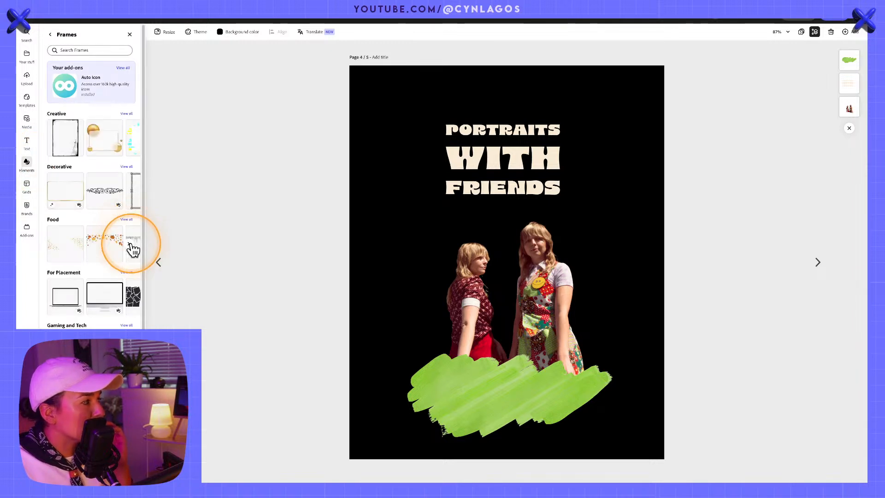
{"action": "scroll", "coordinate": [110, 298], "scroll_direction": "down", "scroll_amount": 2}
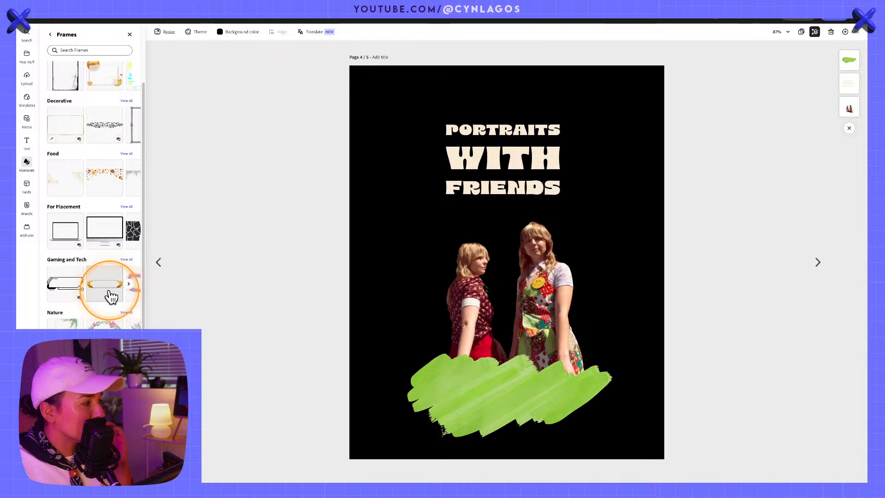
{"action": "scroll", "coordinate": [111, 296], "scroll_direction": "up", "scroll_amount": 2}
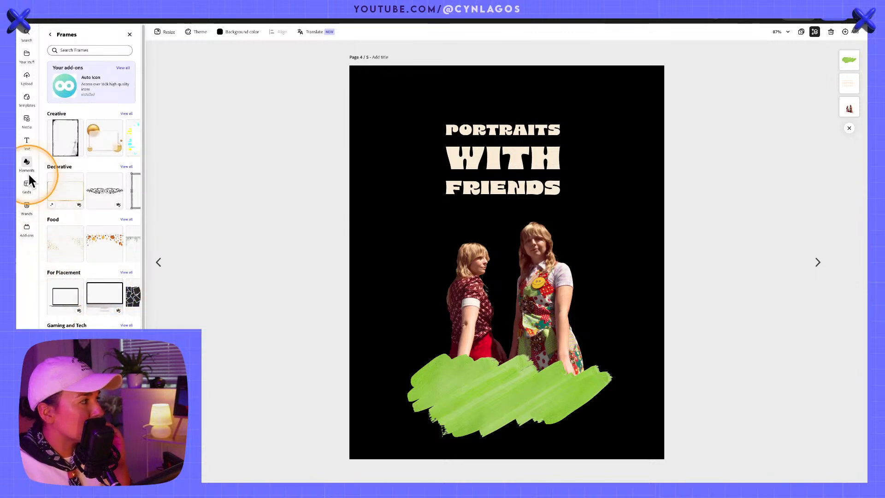
{"action": "left_click", "coordinate": [49, 54]}
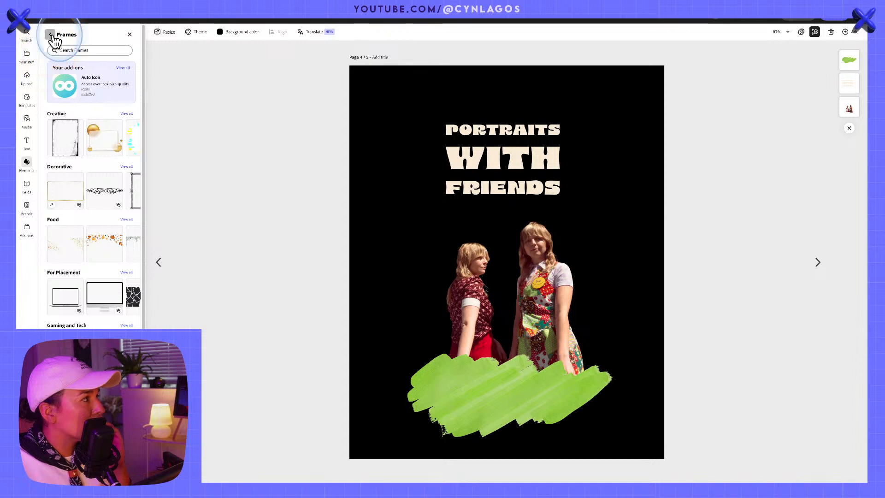
{"action": "left_click", "coordinate": [51, 35]}
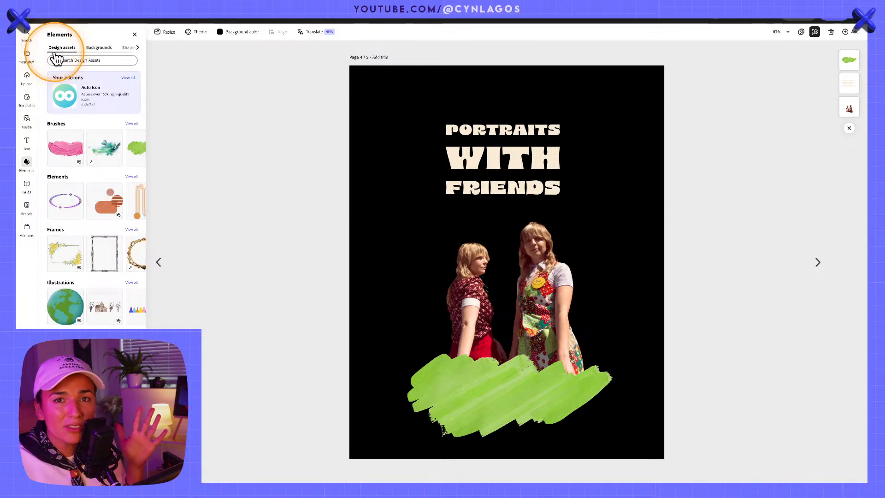
{"action": "left_click", "coordinate": [79, 92]}
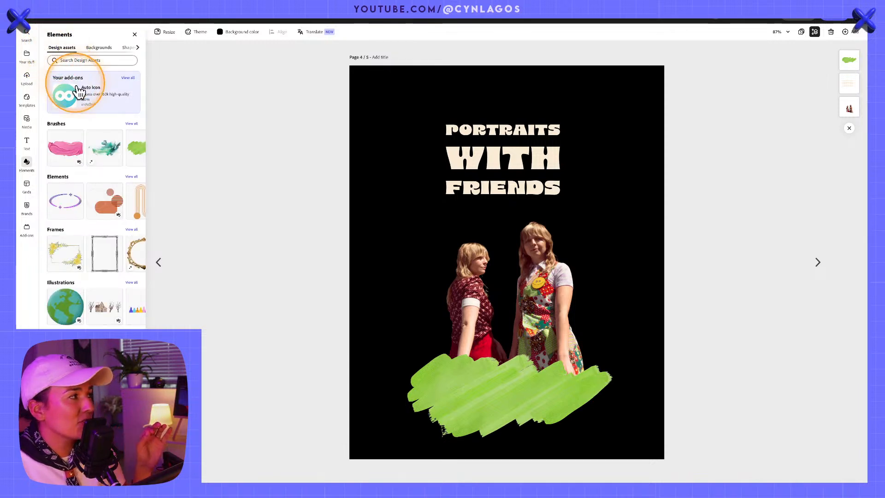
{"action": "left_click", "coordinate": [81, 62]}
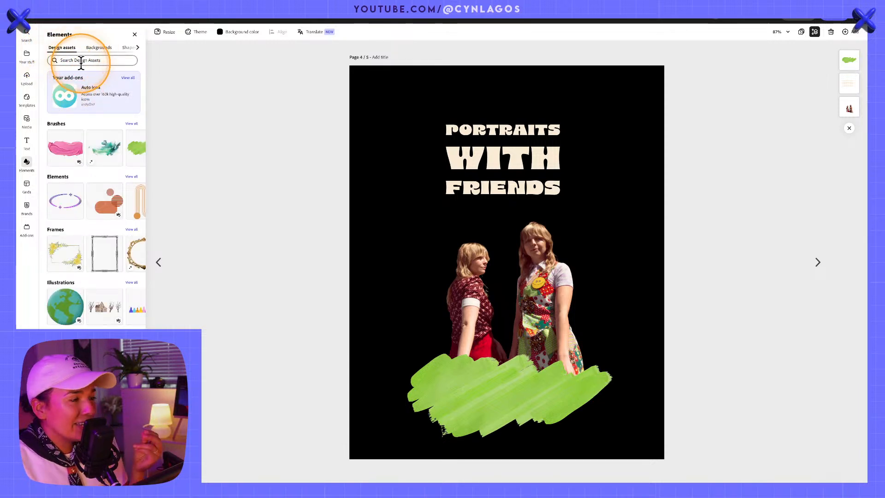
- Add the orange striped-line shape, enlarge it to run off the page's upper-left corner, and slightly shrink the green brush stroke
{"action": "left_click", "coordinate": [138, 198]}
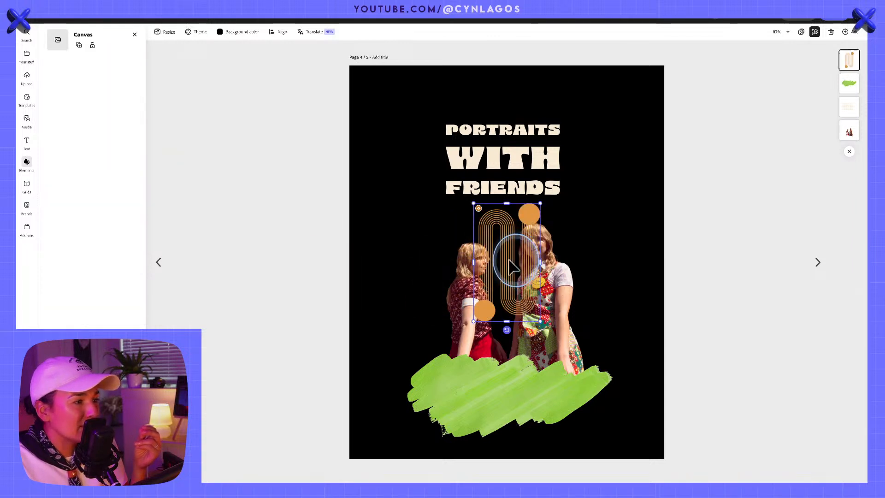
{"action": "left_click_drag", "start_coordinate": [509, 256], "coordinate": [393, 124]}
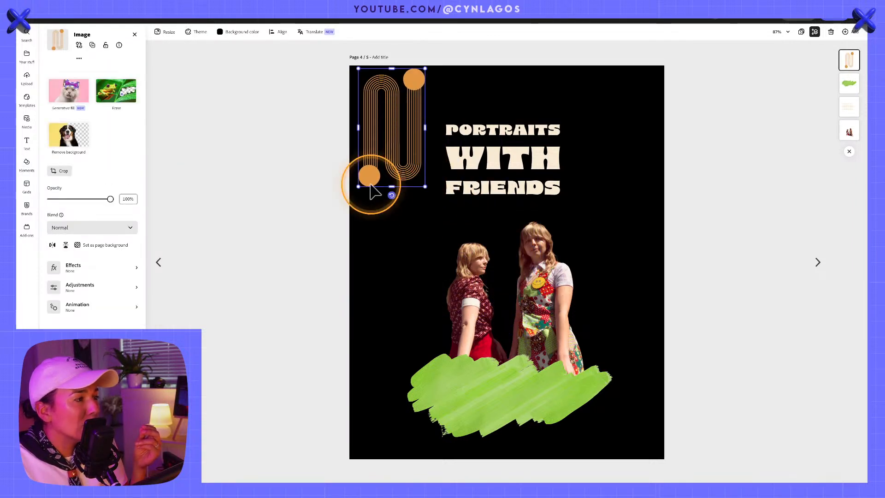
{"action": "left_click_drag", "start_coordinate": [358, 186], "coordinate": [305, 251]}
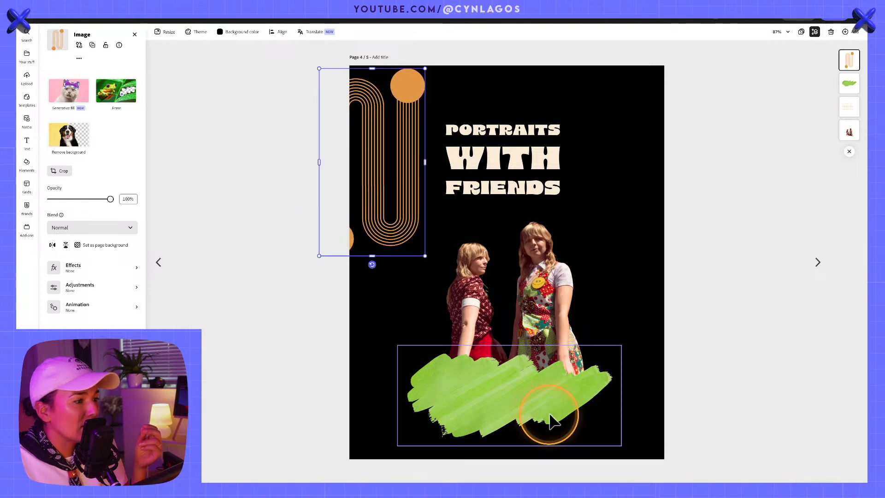
{"action": "left_click", "coordinate": [547, 405]}
{"action": "mouse_move", "coordinate": [621, 346]}
{"action": "left_mouse_down"}
{"action": "mouse_move", "coordinate": [597, 351]}
{"action": "mouse_move", "coordinate": [618, 336]}
{"action": "mouse_move", "coordinate": [612, 349]}
{"action": "left_mouse_up"}
{"action": "left_click_drag", "start_coordinate": [385, 167], "coordinate": [361, 159]}
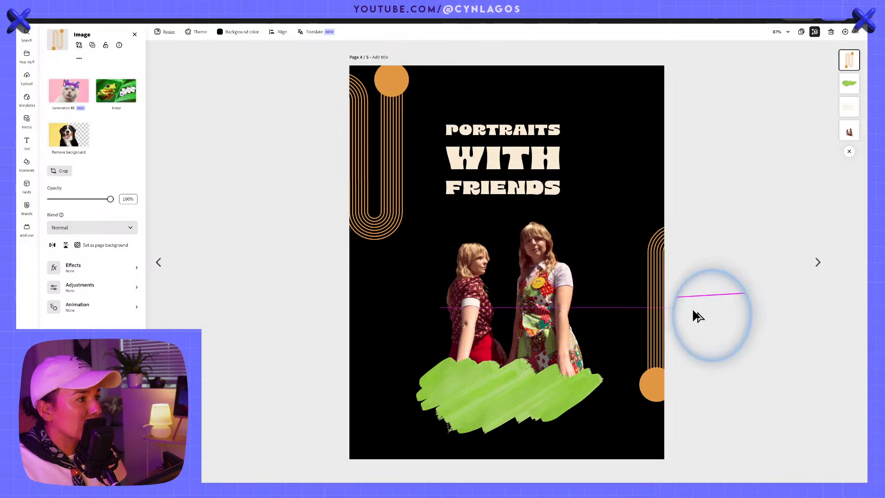
- Duplicate the orange line shape onto the page's lower-right edge and shift the green brush stroke slightly up and right
{"action": "mouse_move", "coordinate": [694, 310]}
{"action": "left_mouse_down"}
{"action": "mouse_move", "coordinate": [646, 352]}
{"action": "mouse_move", "coordinate": [663, 375]}
{"action": "mouse_move", "coordinate": [651, 355]}
{"action": "left_mouse_up"}
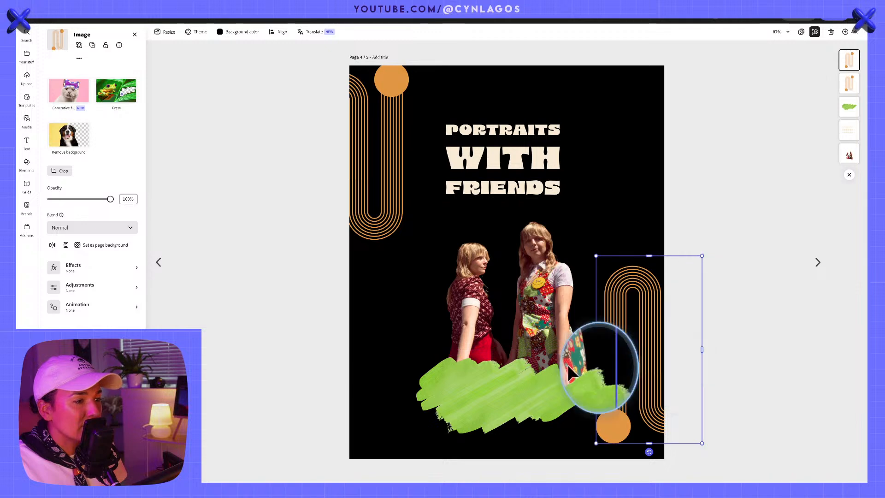
{"action": "left_click", "coordinate": [553, 390]}
{"action": "left_click", "coordinate": [562, 390]}
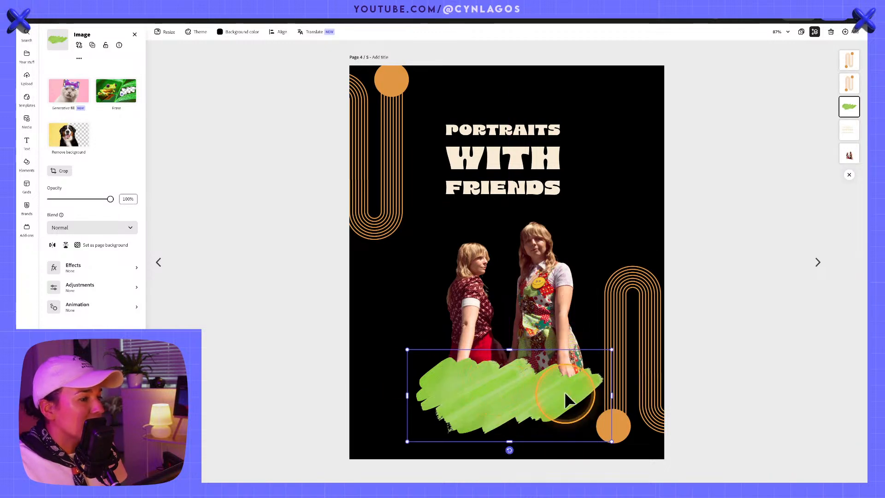
{"action": "mouse_move", "coordinate": [562, 388]}
{"action": "left_mouse_down"}
{"action": "mouse_move", "coordinate": [610, 193]}
{"action": "mouse_move", "coordinate": [557, 361]}
{"action": "mouse_move", "coordinate": [565, 384]}
{"action": "left_mouse_up"}
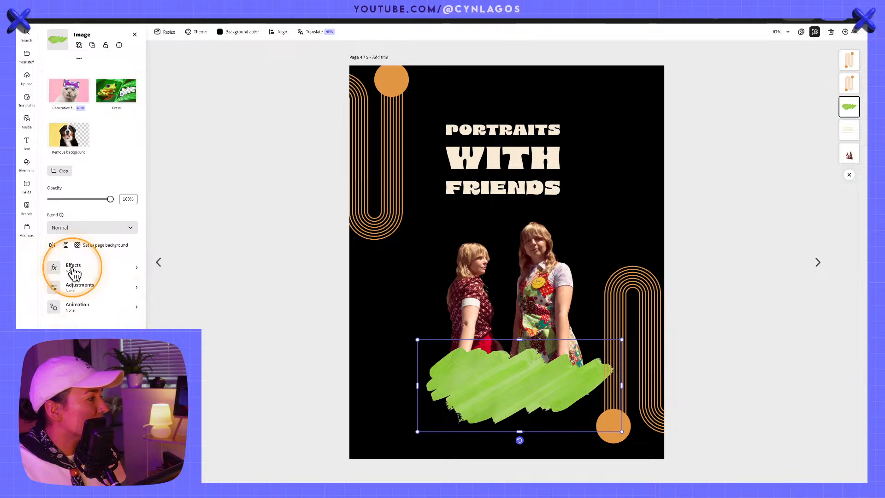
- Try adding the rectangular teal brush stroke to page 4 and undo the addition
{"action": "left_click", "coordinate": [28, 163]}
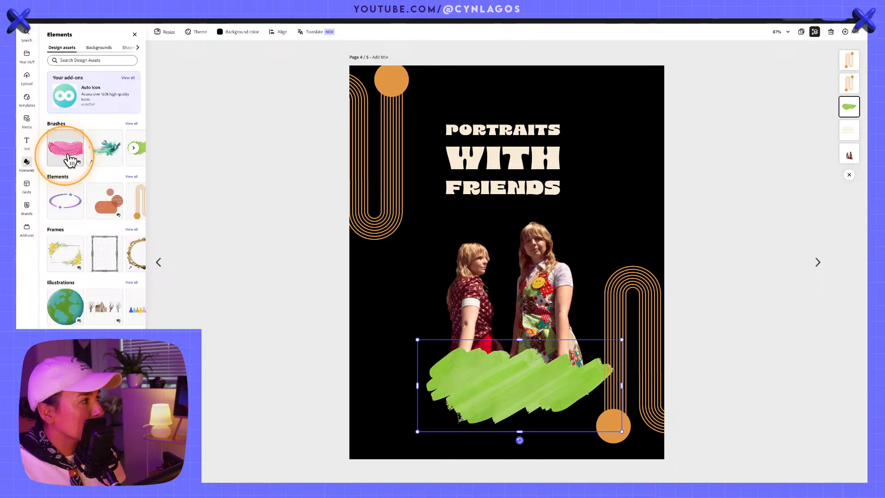
{"action": "left_click", "coordinate": [135, 149]}
{"action": "left_click", "coordinate": [134, 148]}
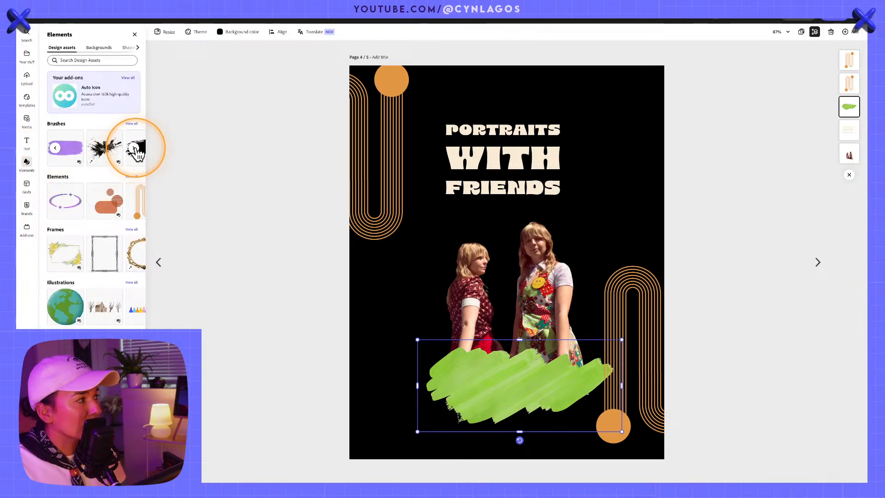
{"action": "left_click", "coordinate": [137, 149]}
{"action": "left_click", "coordinate": [137, 152]}
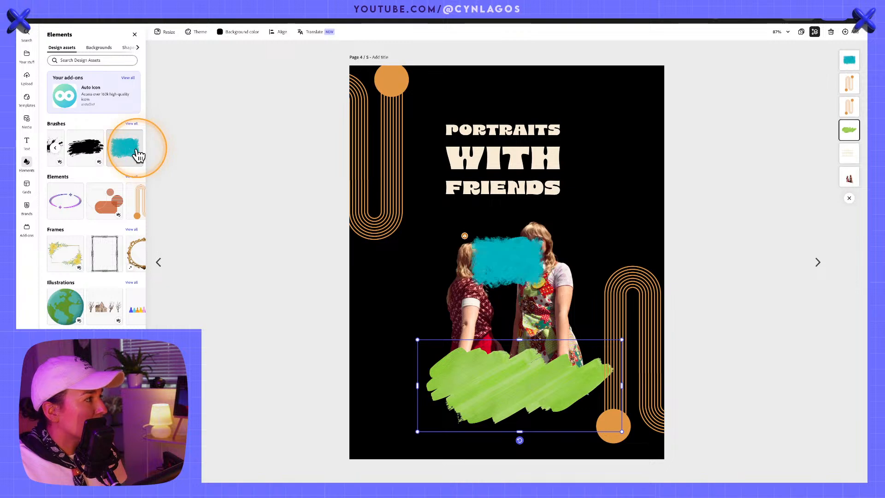
{"action": "key", "text": "ctrl+z"}
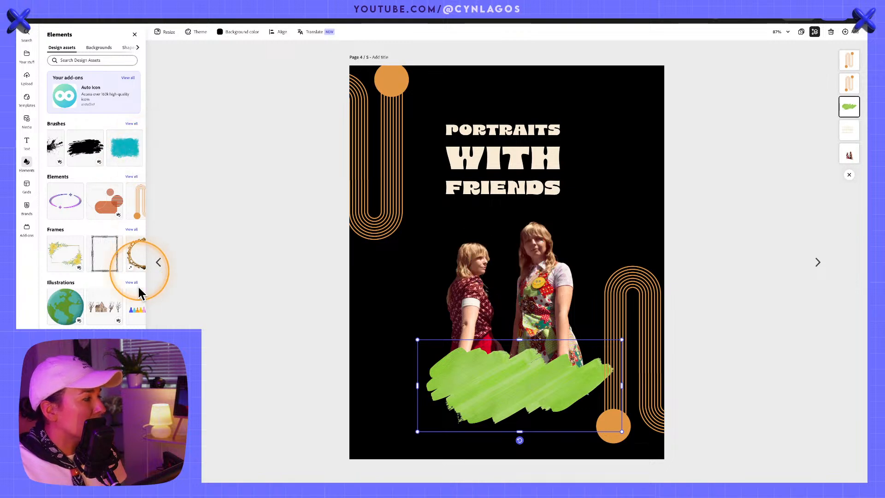
- Replace the green brush stroke with the dripping gold fluid form, enlarged across the lower part of the two women
{"action": "left_click", "coordinate": [132, 177]}
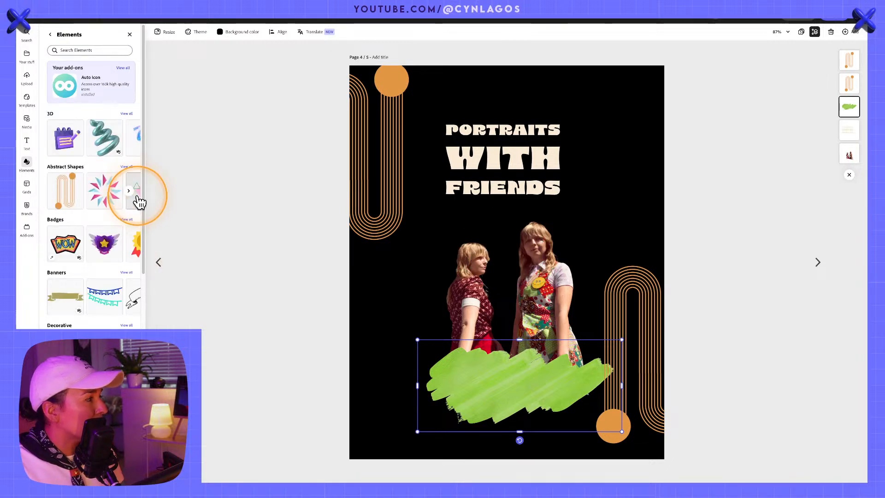
{"action": "scroll", "coordinate": [138, 201], "scroll_direction": "down", "scroll_amount": 3}
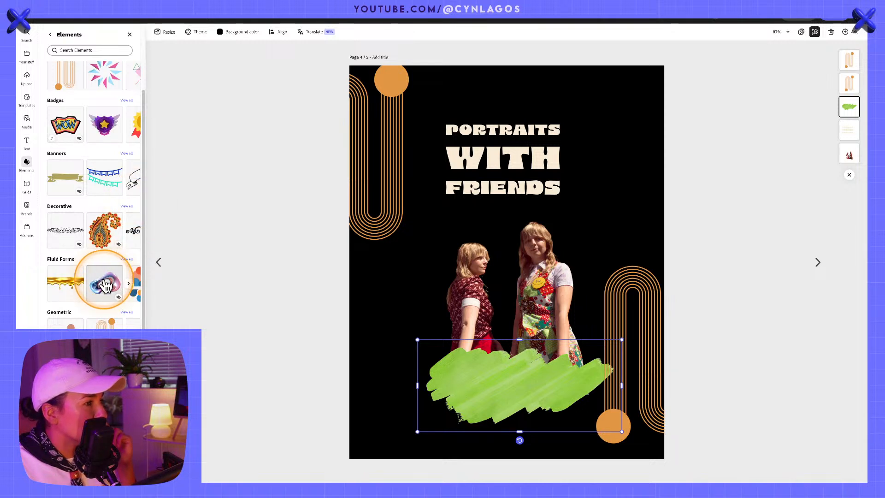
{"action": "left_click", "coordinate": [67, 281]}
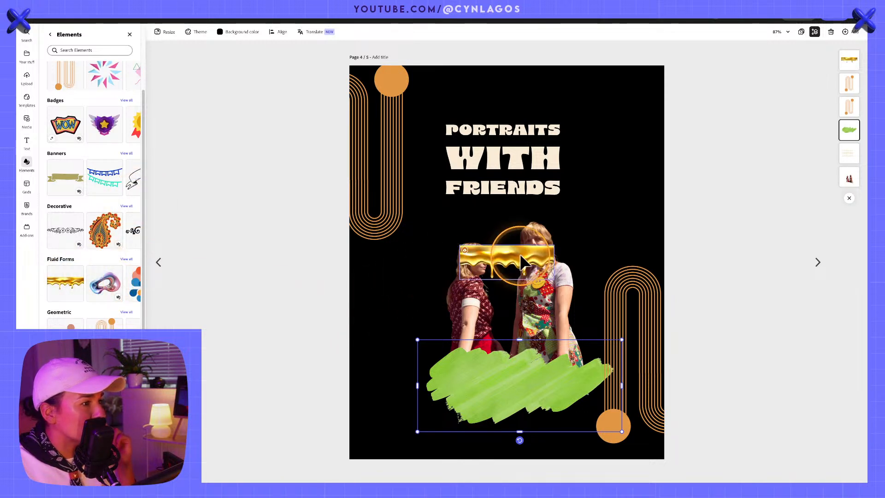
{"action": "left_click", "coordinate": [496, 378]}
{"action": "key", "text": "Delete"}
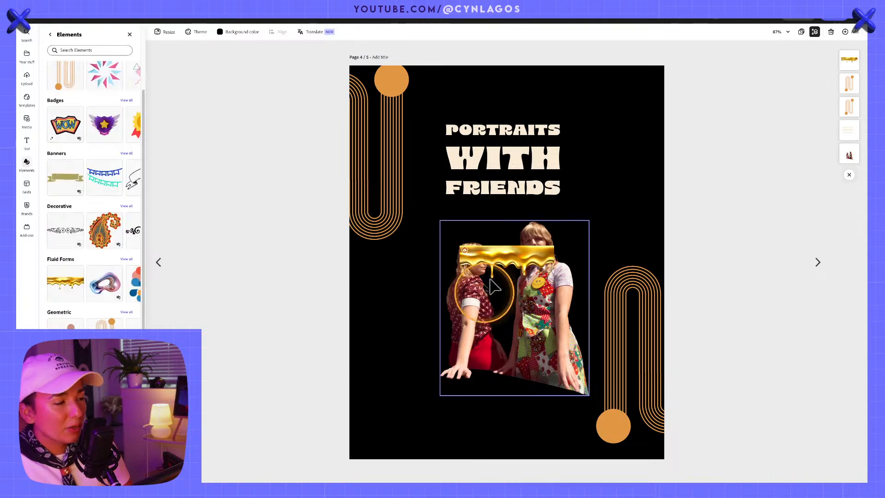
{"action": "mouse_move", "coordinate": [501, 285]}
{"action": "left_mouse_down"}
{"action": "mouse_move", "coordinate": [501, 371]}
{"action": "mouse_move", "coordinate": [619, 447]}
{"action": "mouse_move", "coordinate": [594, 420]}
{"action": "left_mouse_up"}
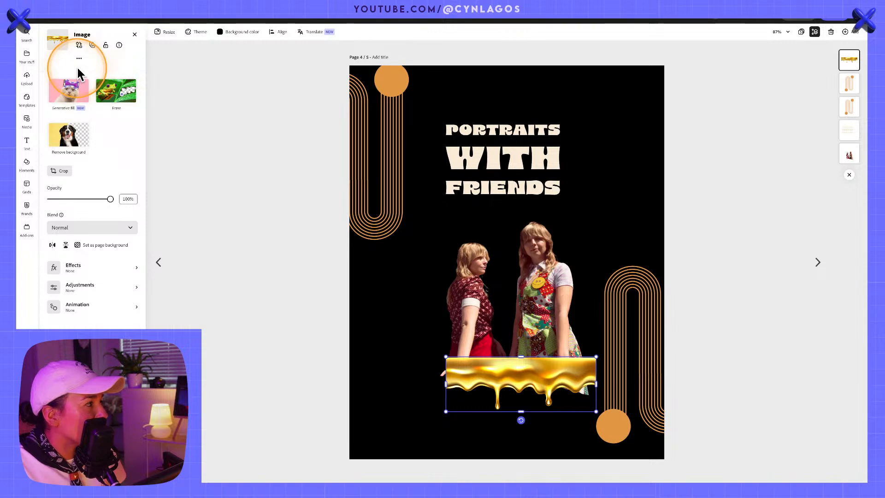
- Replace the gold fluid form with the peach gradient circle, enlarged and sent behind the two women
{"action": "left_click", "coordinate": [27, 166]}
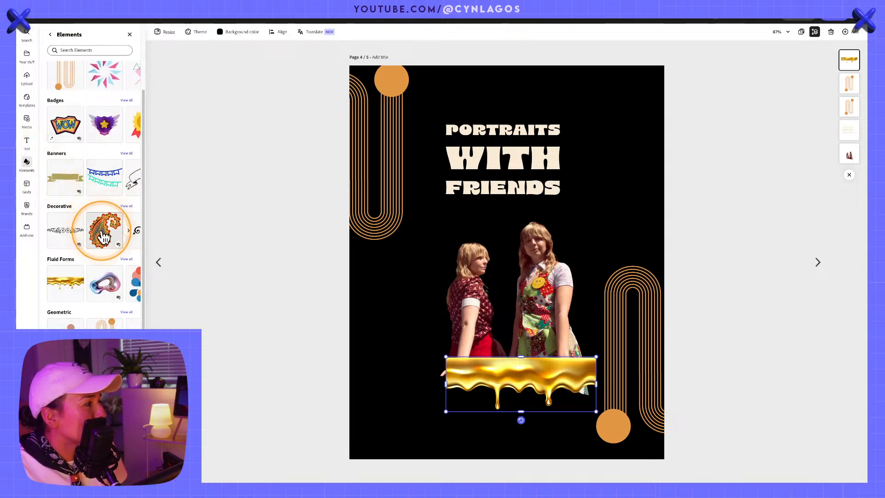
{"action": "left_click", "coordinate": [126, 260]}
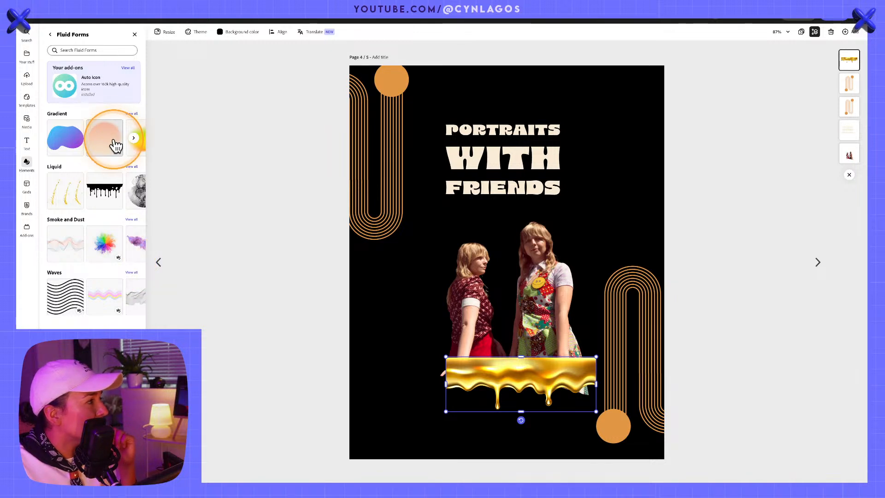
{"action": "left_click_drag", "start_coordinate": [116, 145], "coordinate": [567, 378]}
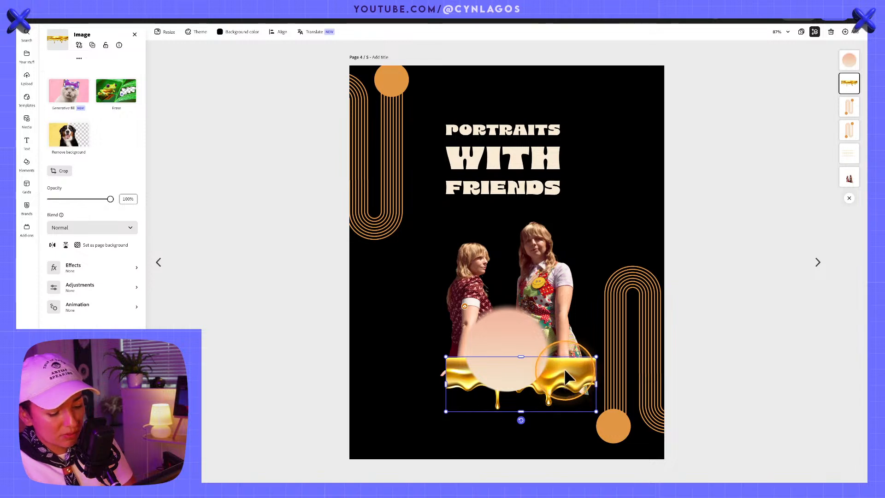
{"action": "left_click_drag", "start_coordinate": [555, 300], "coordinate": [604, 257]}
{"action": "left_click_drag", "start_coordinate": [542, 341], "coordinate": [547, 350]}
{"action": "key", "text": "ctrl+alt+bracketleft"}
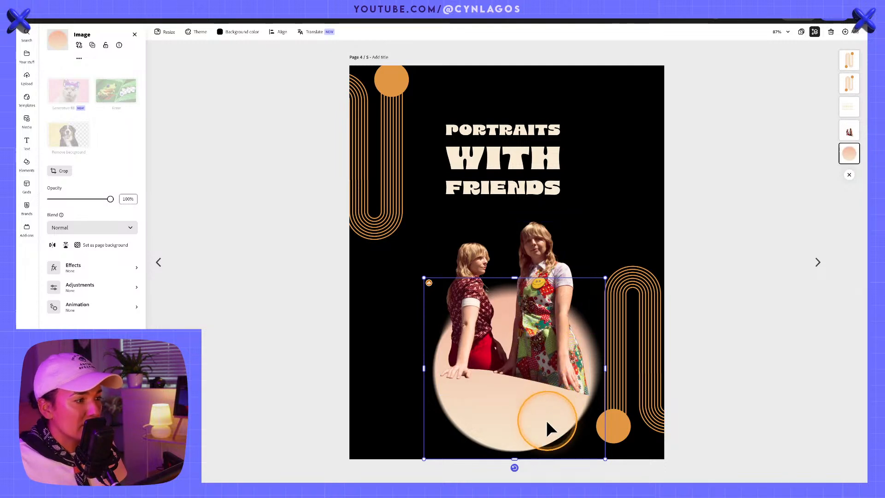
{"action": "left_click_drag", "start_coordinate": [548, 422], "coordinate": [536, 410]}
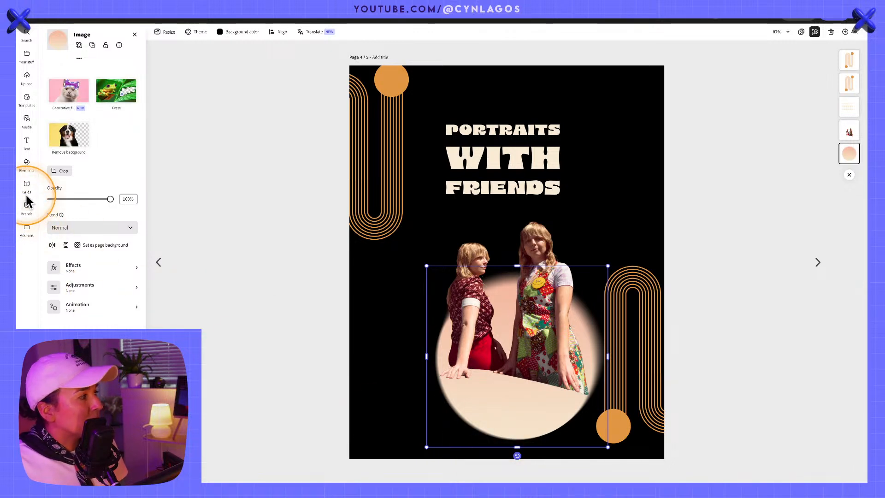
- Add the geometric element with the orange rounded block, striped circle and outlined ring to page 4
{"action": "left_click", "coordinate": [27, 165]}
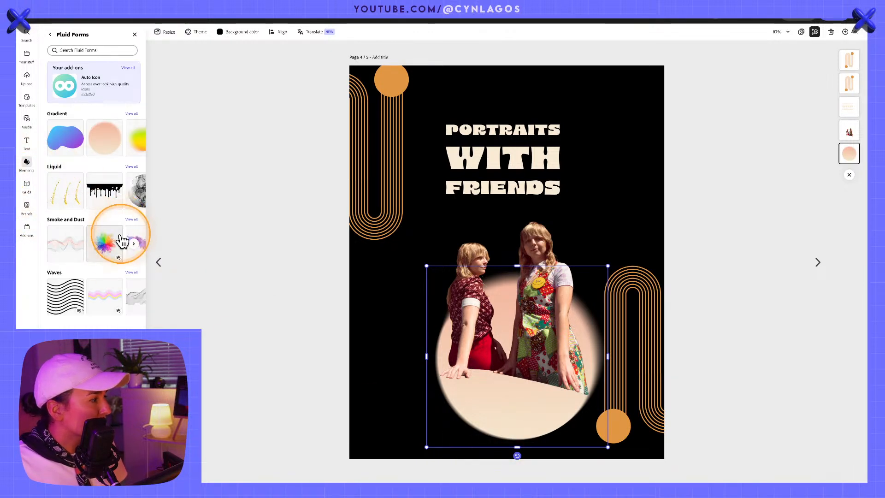
{"action": "left_click", "coordinate": [49, 35]}
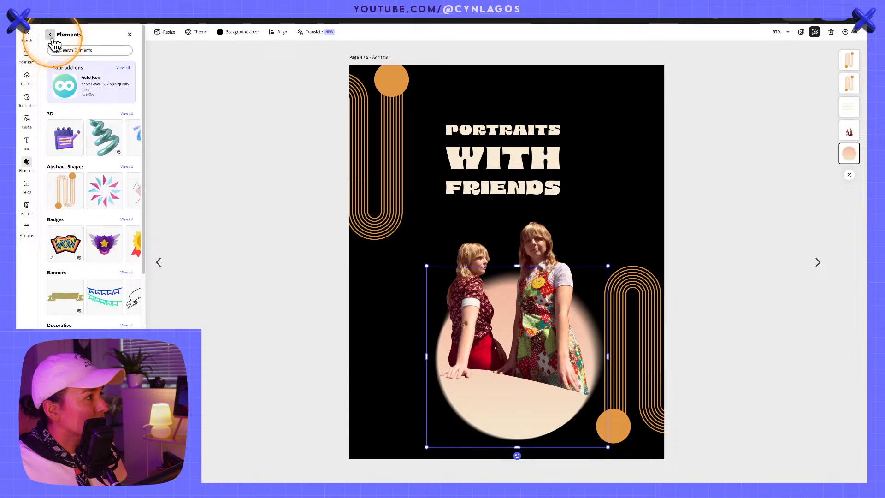
{"action": "scroll", "coordinate": [92, 184], "scroll_direction": "down", "scroll_amount": 5}
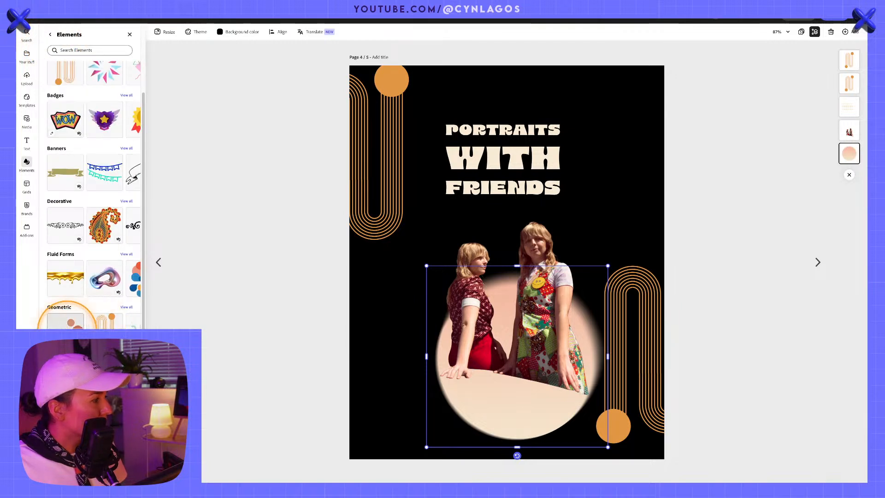
{"action": "left_click", "coordinate": [68, 318]}
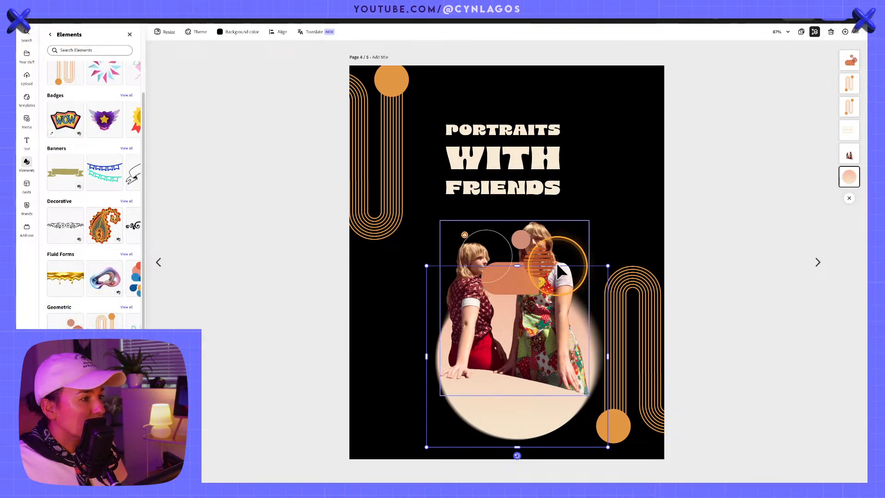
- Shrink the peach gradient circle and place it behind the woman in the red patterned blouse
{"action": "left_click_drag", "start_coordinate": [513, 272], "coordinate": [449, 245]}
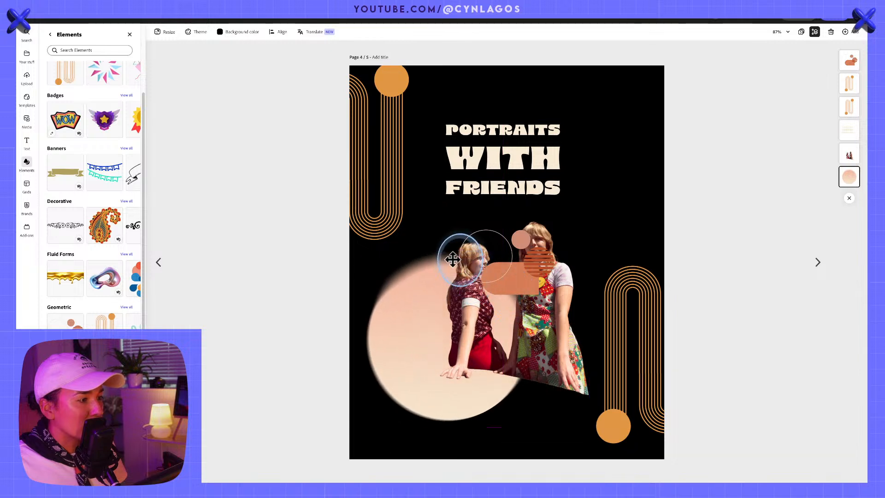
{"action": "left_click_drag", "start_coordinate": [542, 427], "coordinate": [497, 386]}
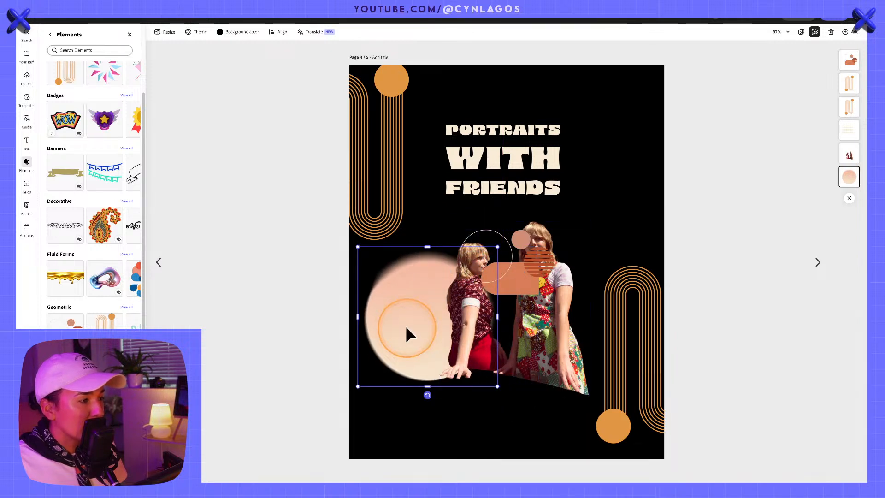
{"action": "left_click_drag", "start_coordinate": [409, 332], "coordinate": [431, 301]}
- Enlarge the geometric element over the women's lower bodies and push both striped-line shapes farther off the page's corners
{"action": "left_click_drag", "start_coordinate": [518, 283], "coordinate": [584, 456]}
{"action": "left_click_drag", "start_coordinate": [533, 411], "coordinate": [548, 401]}
{"action": "left_click_drag", "start_coordinate": [645, 302], "coordinate": [682, 430]}
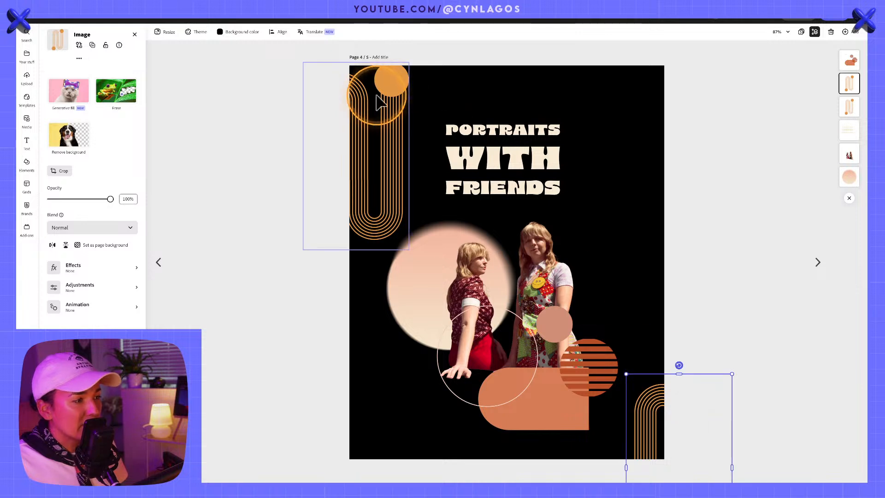
{"action": "left_click_drag", "start_coordinate": [407, 150], "coordinate": [397, 82]}
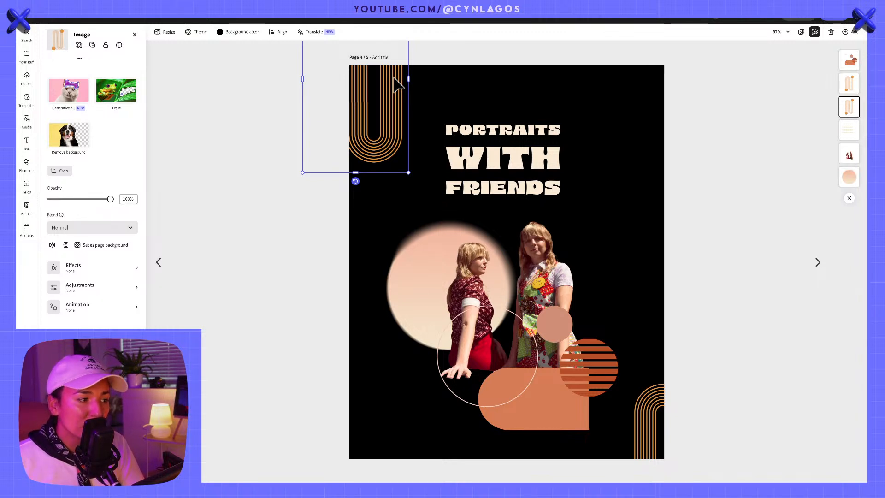
- Nudge the geometric element slightly up and right, and shift the upper-left striped-line shape farther off the page's left edge
{"action": "left_click_drag", "start_coordinate": [551, 402], "coordinate": [568, 382]}
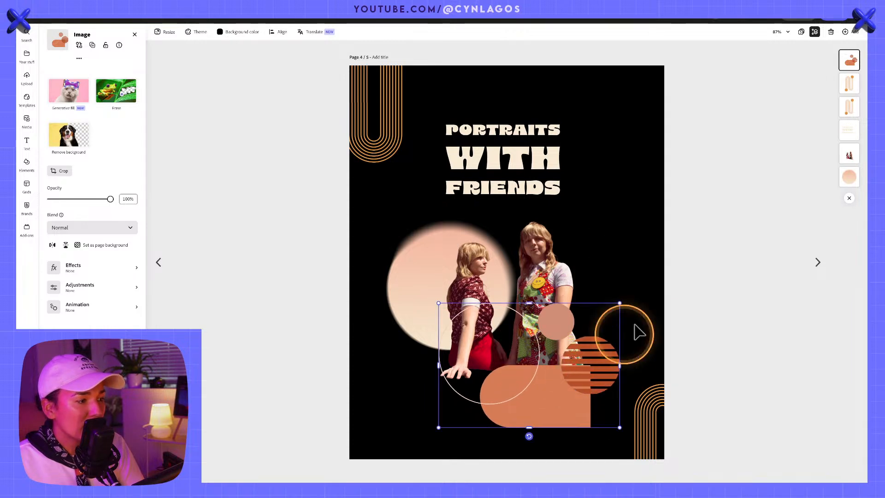
{"action": "left_click", "coordinate": [713, 276]}
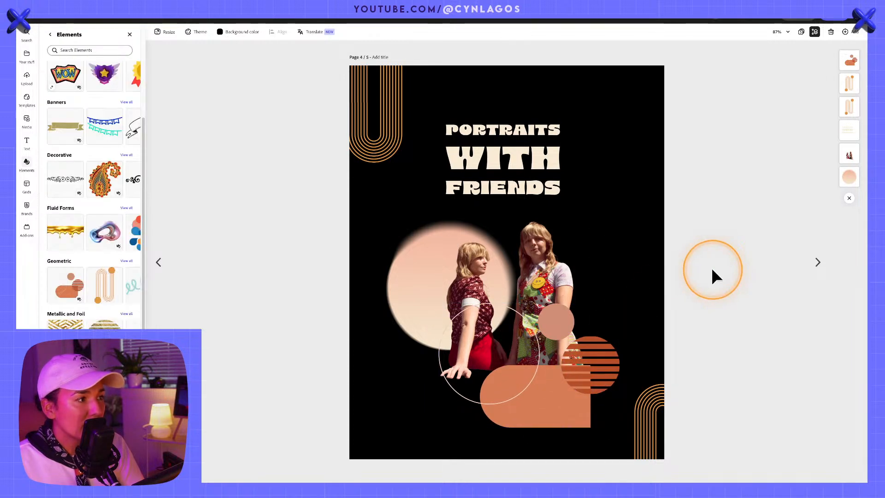
{"action": "left_click", "coordinate": [391, 119]}
{"action": "left_click", "coordinate": [659, 391]}
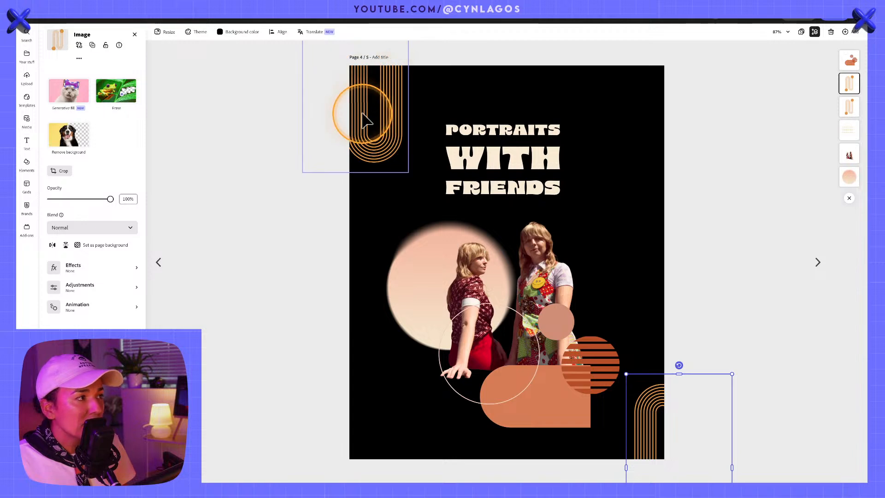
{"action": "left_click_drag", "start_coordinate": [362, 114], "coordinate": [336, 114]}
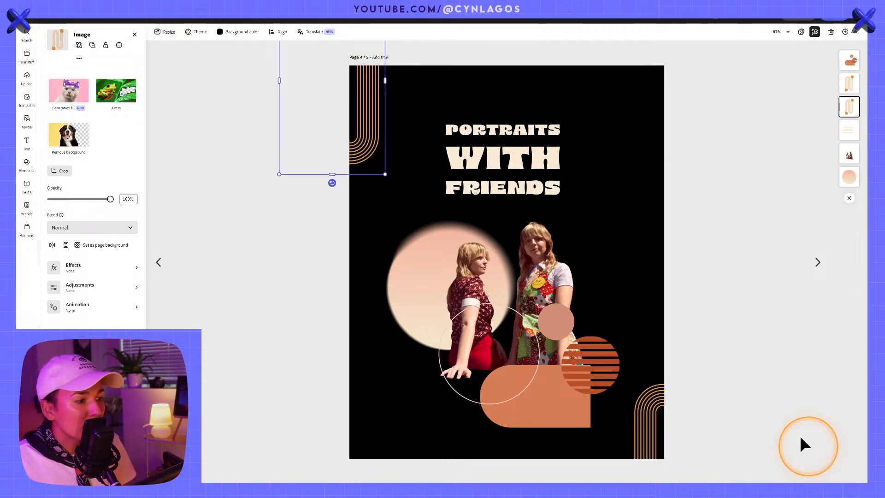
- Shift the peach gradient circle slightly up and right behind the woman in the red blouse
{"action": "left_click", "coordinate": [530, 166]}
{"action": "left_click", "coordinate": [422, 258]}
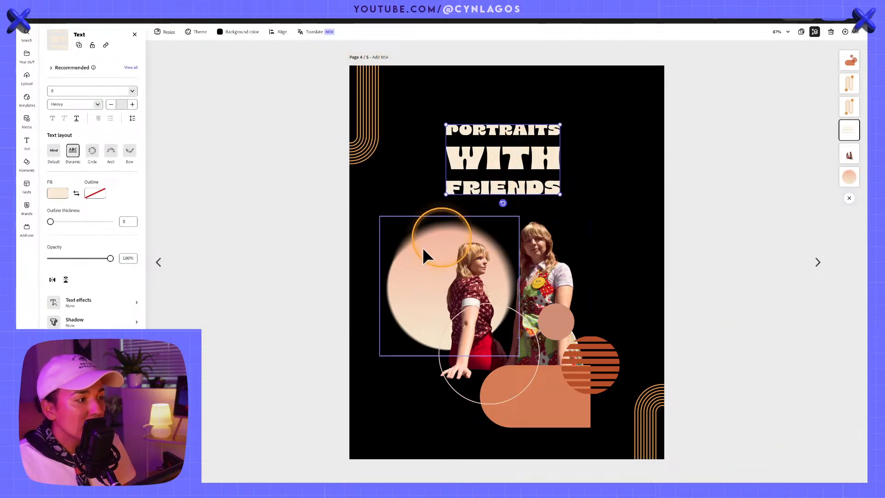
{"action": "left_click_drag", "start_coordinate": [417, 266], "coordinate": [405, 253]}
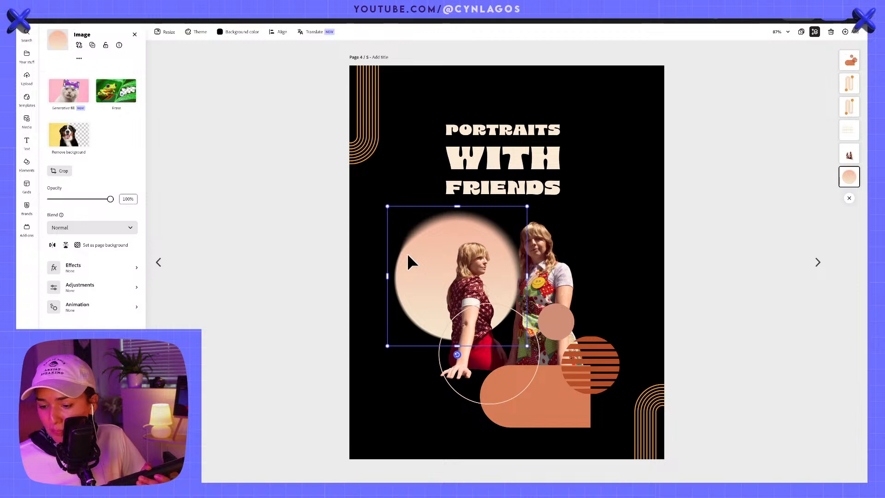
{"action": "mouse_move", "coordinate": [322, 164]}
{"action": "left_mouse_down"}
{"action": "mouse_move", "coordinate": [338, 135]}
{"action": "mouse_move", "coordinate": [353, 155]}
{"action": "left_mouse_up"}
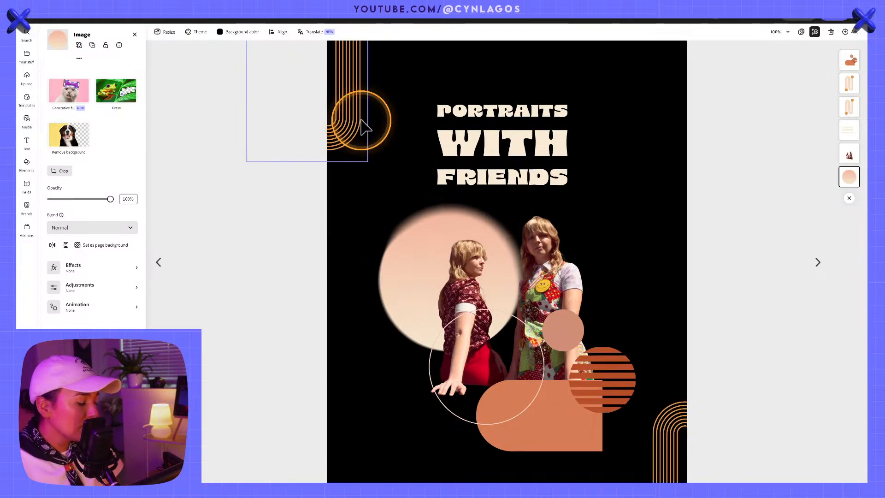
{"action": "key", "text": "ctrl+0"}
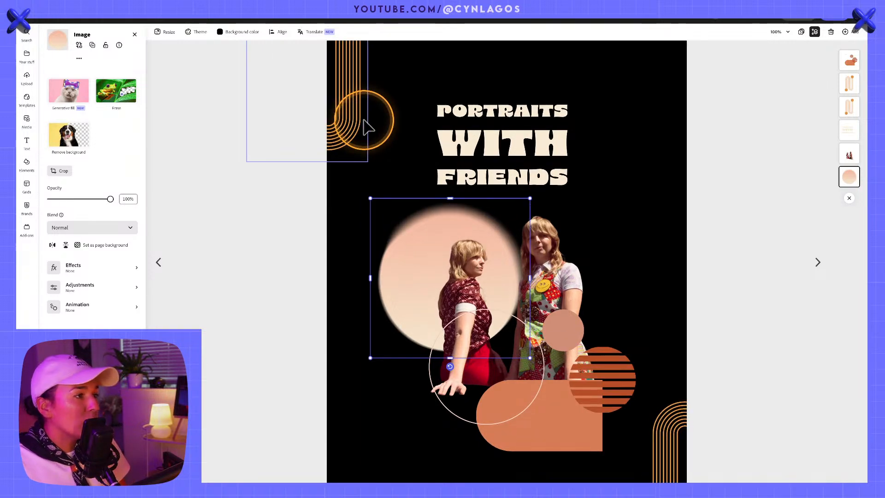
- Switch to the creator's website in the browser and examine its Portraits with Friends livestream thumbnails and upcoming session artwork
{"action": "left_click", "coordinate": [40, 20]}
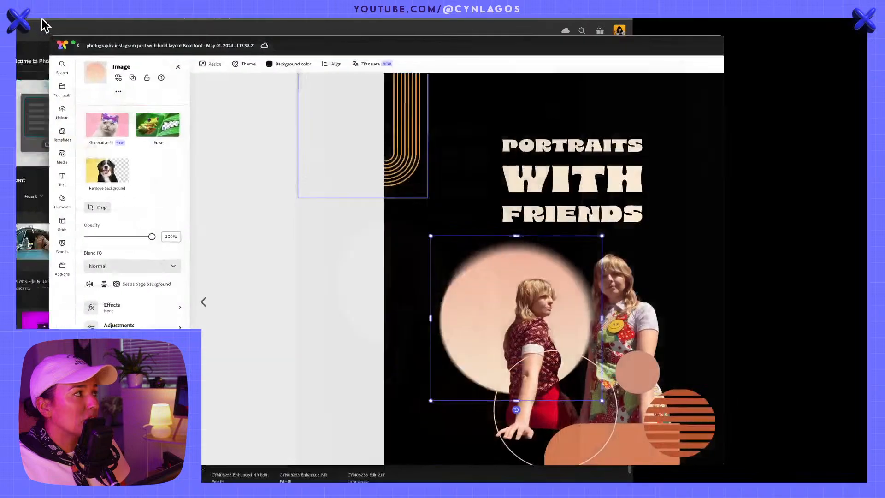
{"action": "left_click", "coordinate": [109, 49]}
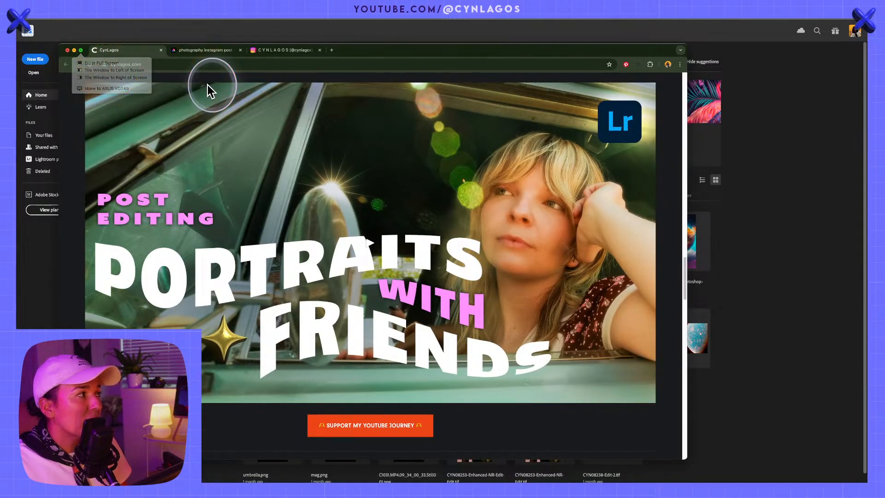
{"action": "left_click", "coordinate": [81, 50]}
{"action": "scroll", "coordinate": [384, 183], "scroll_direction": "down", "scroll_amount": 10}
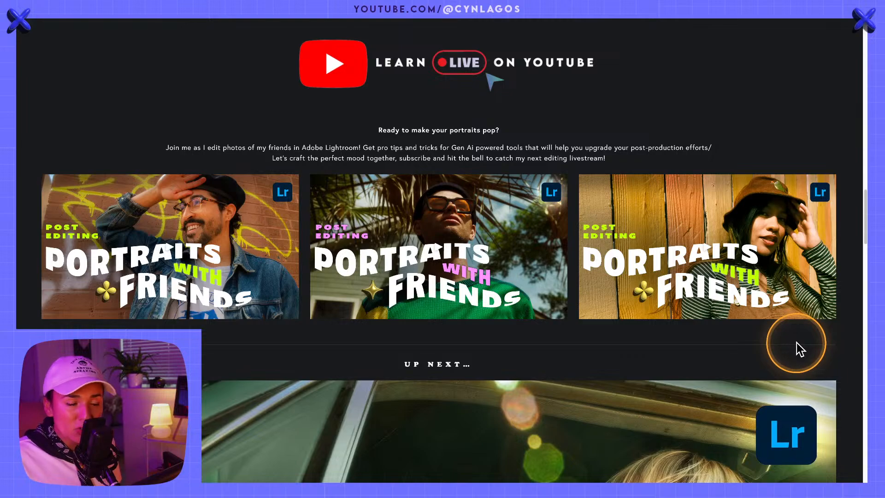
{"action": "scroll", "coordinate": [796, 341], "scroll_direction": "down", "scroll_amount": 4}
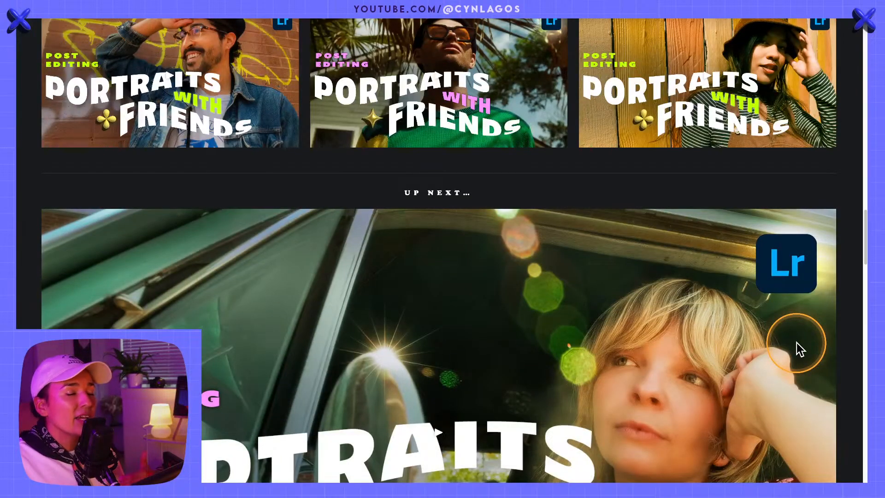
{"action": "scroll", "coordinate": [796, 342], "scroll_direction": "down", "scroll_amount": 2}
{"action": "scroll", "coordinate": [796, 342], "scroll_direction": "down", "scroll_amount": 2}
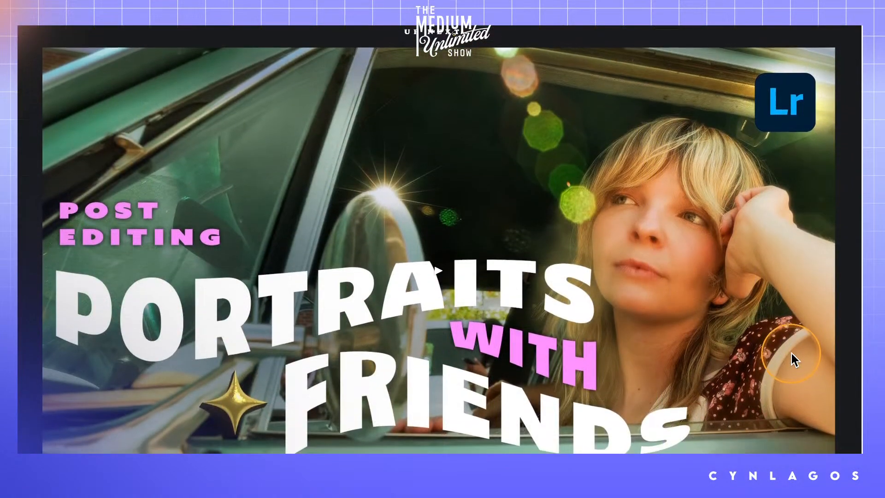
{"action": "scroll", "coordinate": [793, 352], "scroll_direction": "up", "scroll_amount": 6}
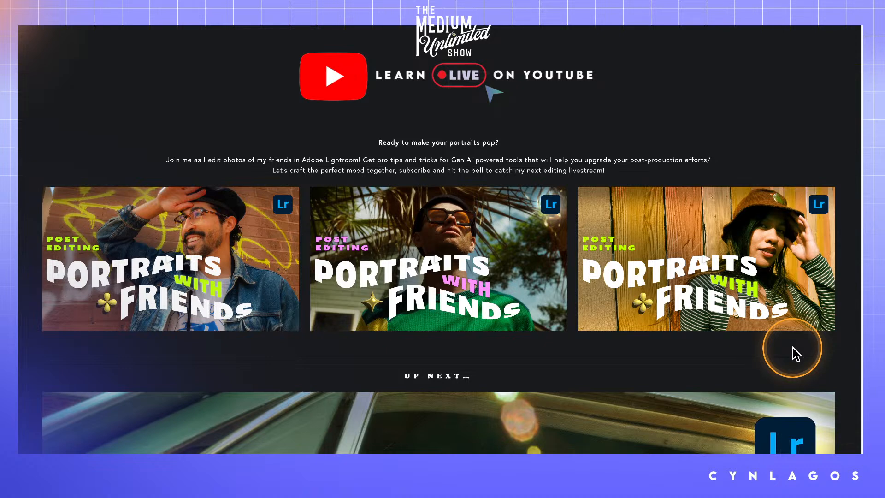
{"action": "scroll", "coordinate": [792, 347], "scroll_direction": "down", "scroll_amount": 4}
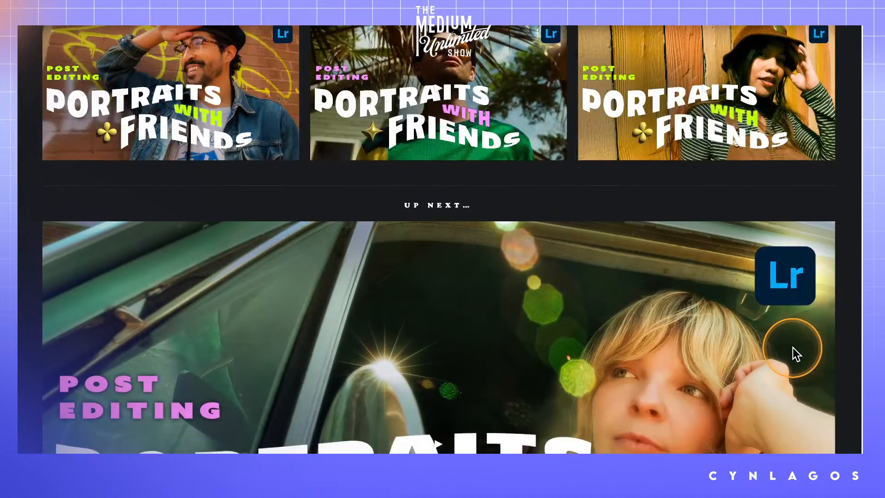
{"action": "scroll", "coordinate": [792, 348], "scroll_direction": "down", "scroll_amount": 3}
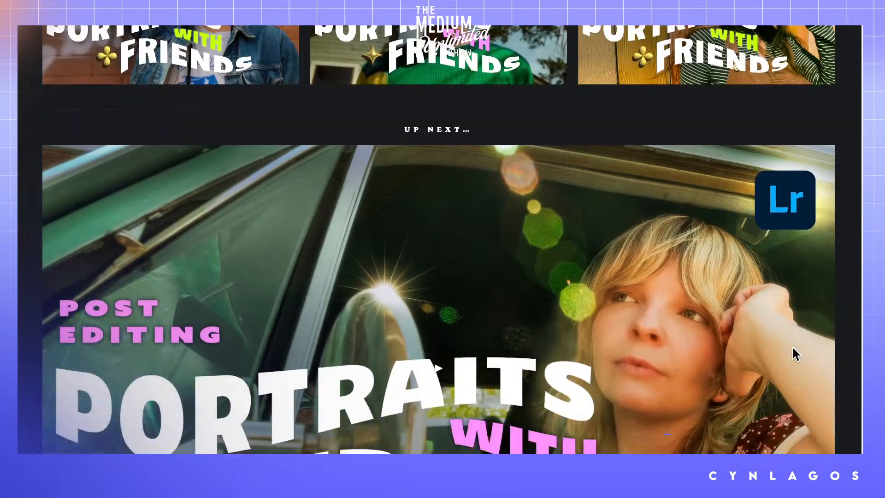
{"action": "scroll", "coordinate": [792, 348], "scroll_direction": "down", "scroll_amount": 1}
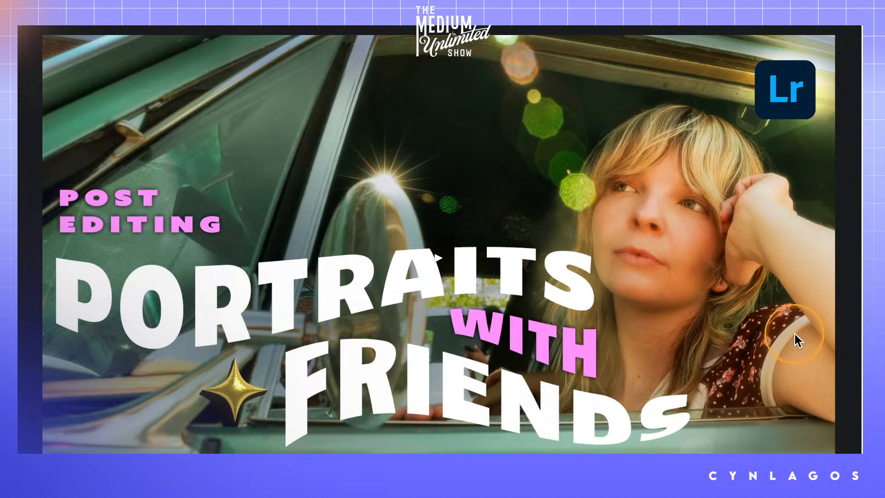
- Switch back to the Adobe Express design in full screen and review all its pages in the grid overview
{"action": "left_click", "coordinate": [39, 30]}
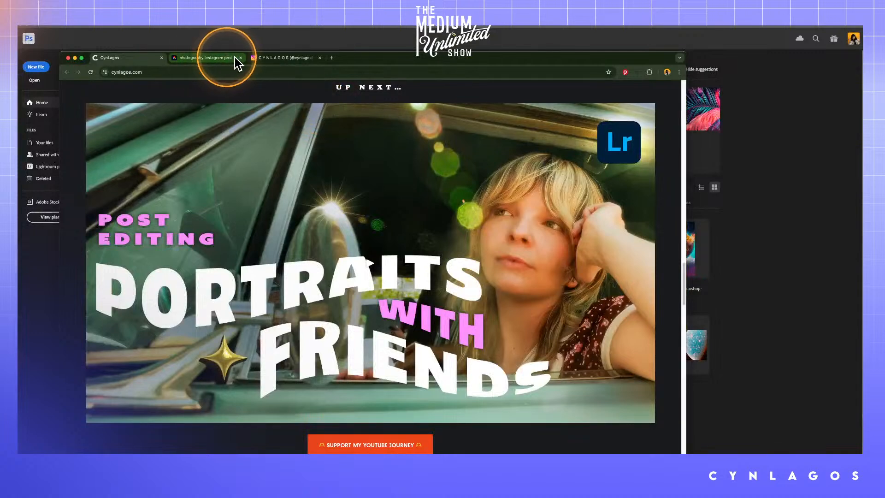
{"action": "left_click", "coordinate": [225, 58]}
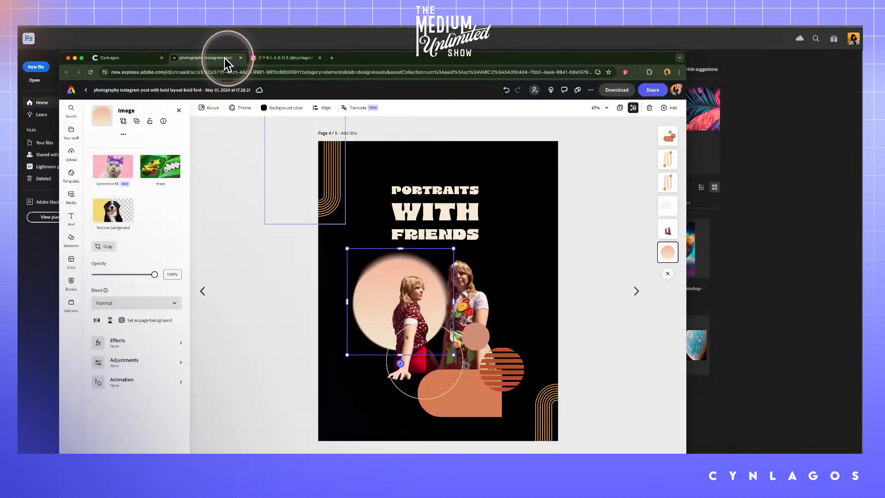
{"action": "left_click", "coordinate": [82, 58]}
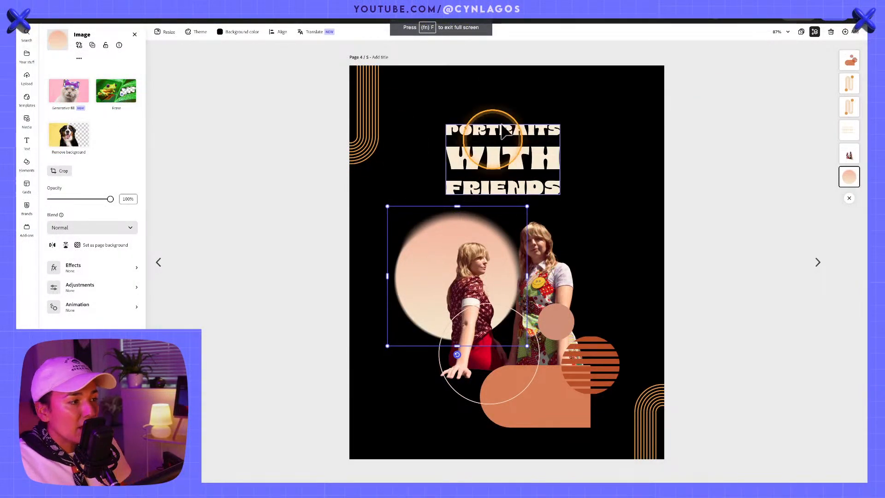
{"action": "left_click", "coordinate": [792, 32]}
{"action": "left_click", "coordinate": [794, 32]}
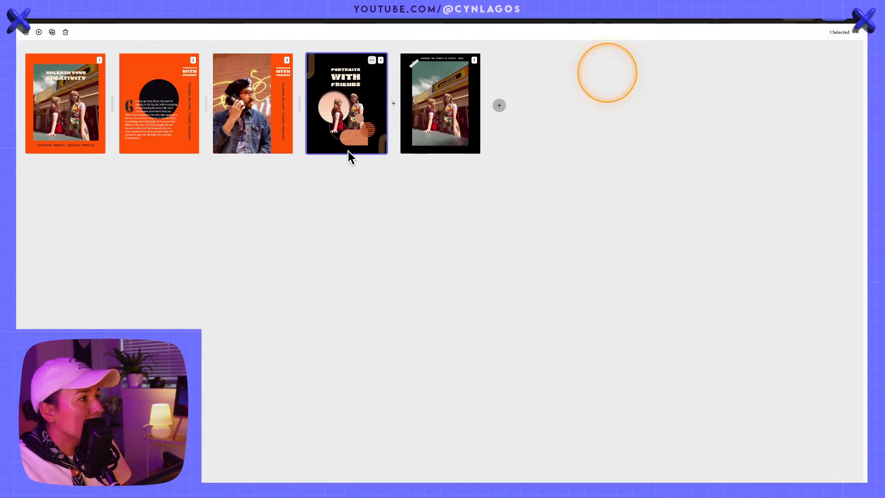
{"action": "left_click", "coordinate": [418, 106]}
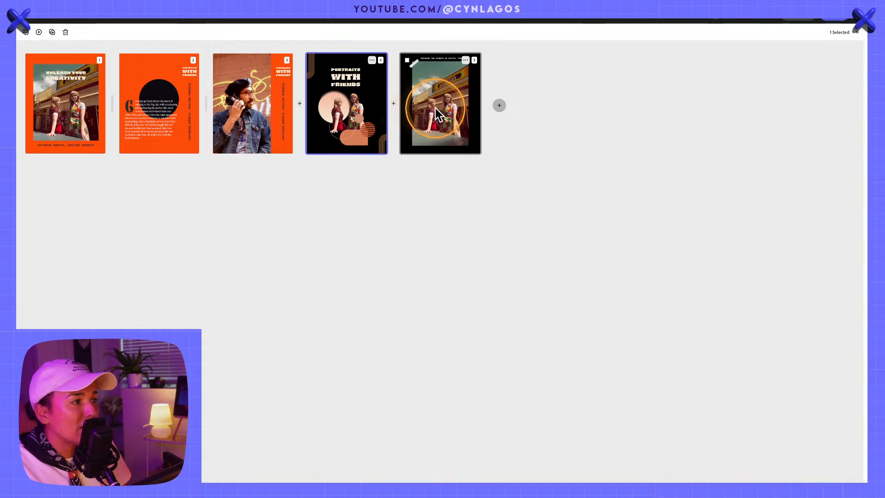
- Add three blank pages after page 5 and open page 6 for editing
{"action": "left_click", "coordinate": [500, 106]}
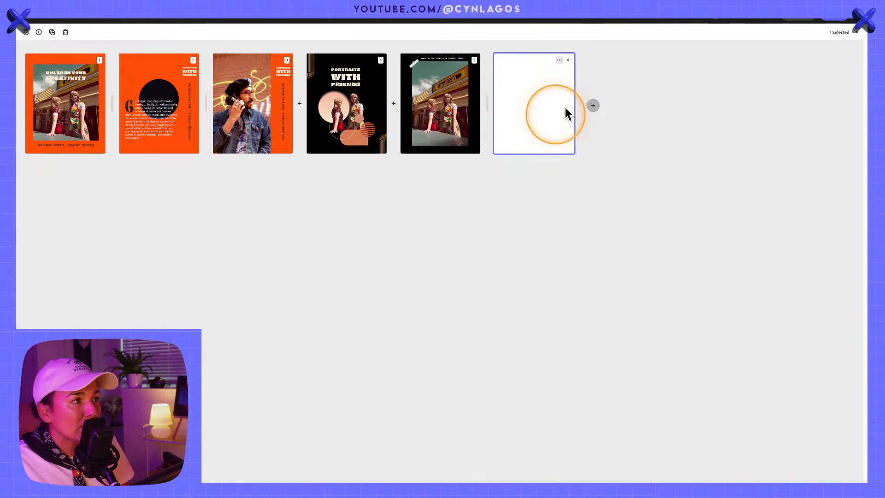
{"action": "left_click", "coordinate": [593, 107]}
{"action": "left_click", "coordinate": [686, 106]}
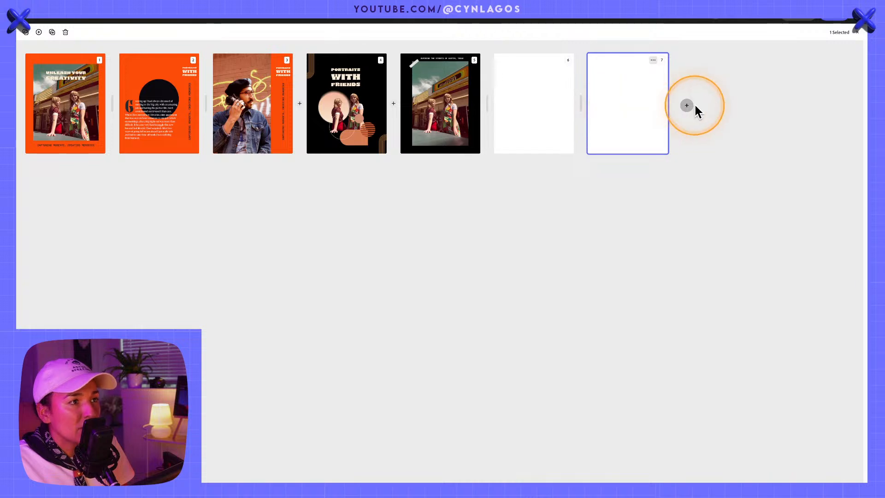
{"action": "double_click", "coordinate": [519, 74]}
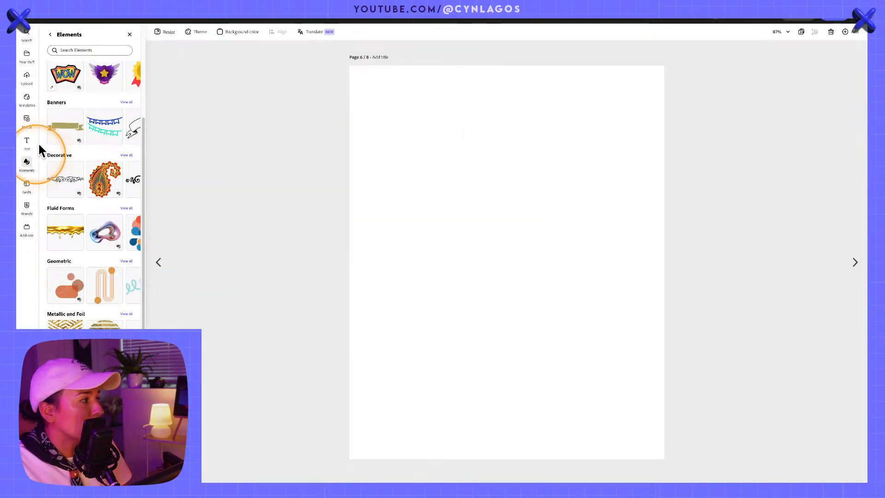
- Upload the photos of the man by the graffiti wall and the woman in the car from the Portrait Friends folder onto page 6
{"action": "left_click", "coordinate": [27, 78]}
{"action": "left_click", "coordinate": [327, 122]}
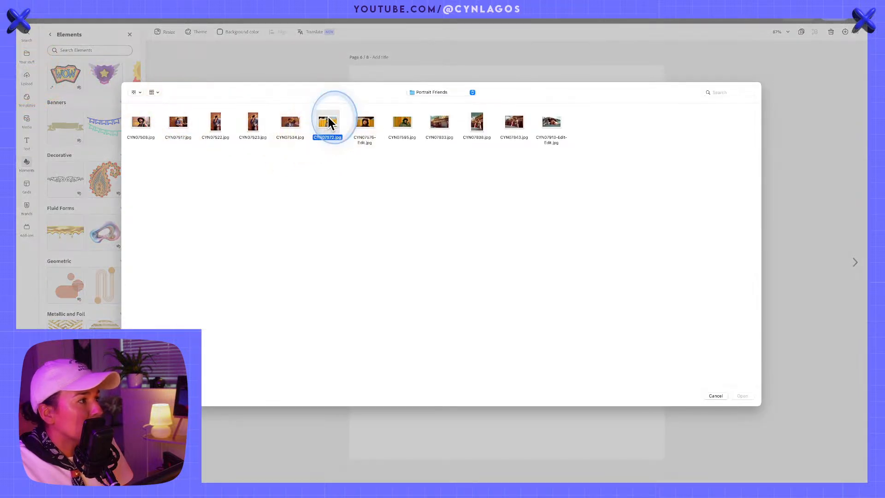
{"action": "left_click", "coordinate": [141, 122], "text": "super"}
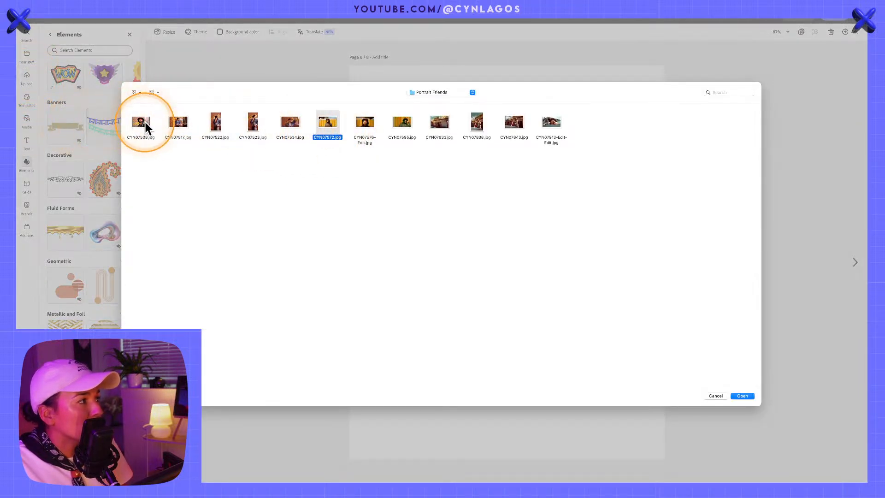
{"action": "left_click", "coordinate": [175, 124], "text": "super"}
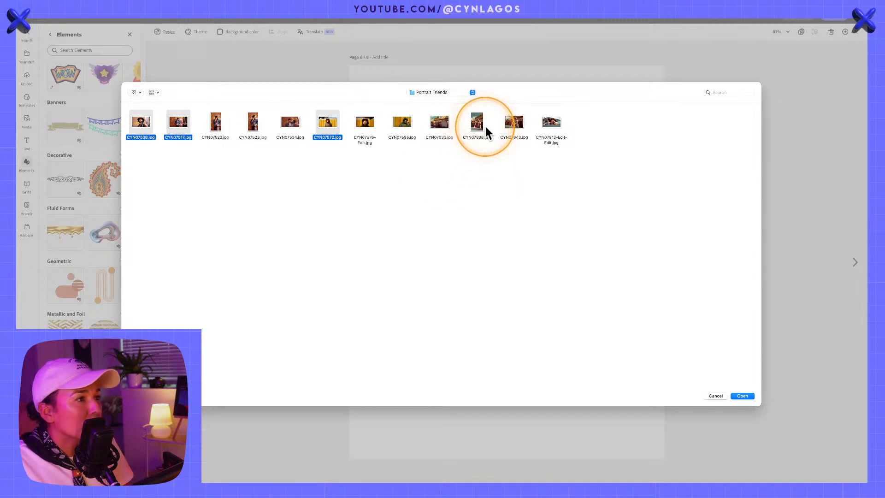
{"action": "left_click", "coordinate": [331, 123], "text": "super"}
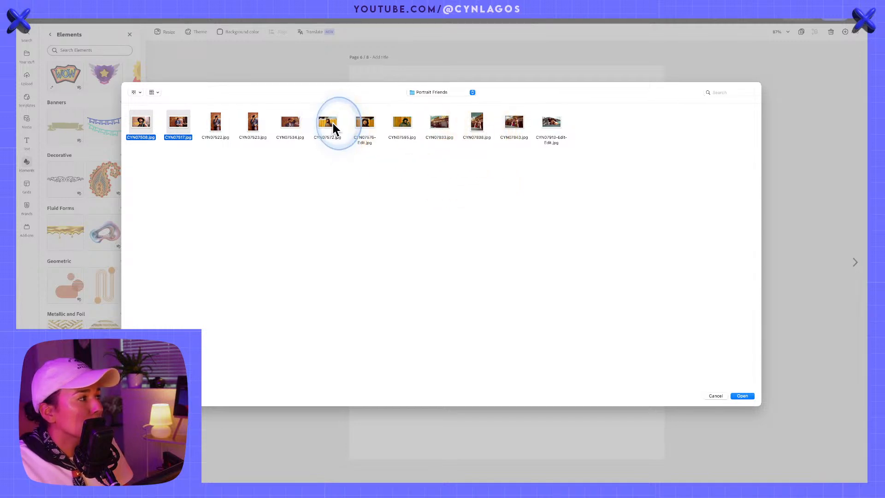
{"action": "left_click", "coordinate": [556, 123], "text": "super"}
{"action": "left_click", "coordinate": [138, 123], "text": "super"}
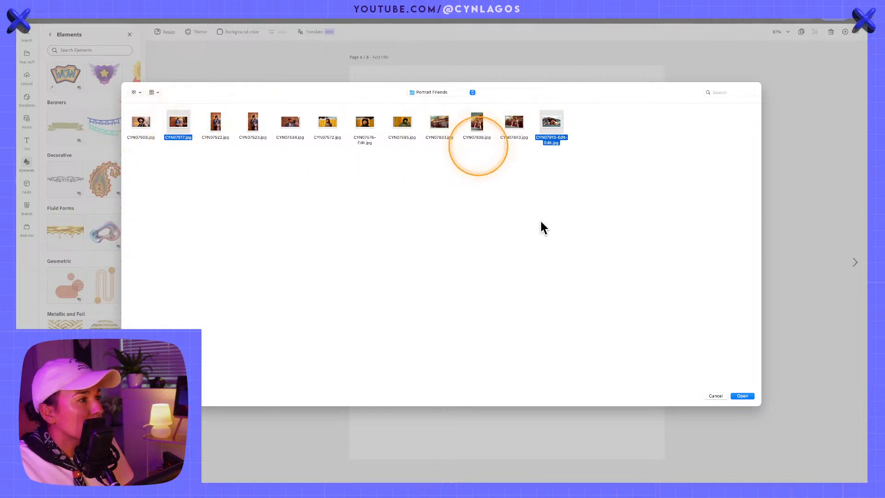
{"action": "left_click", "coordinate": [742, 395]}
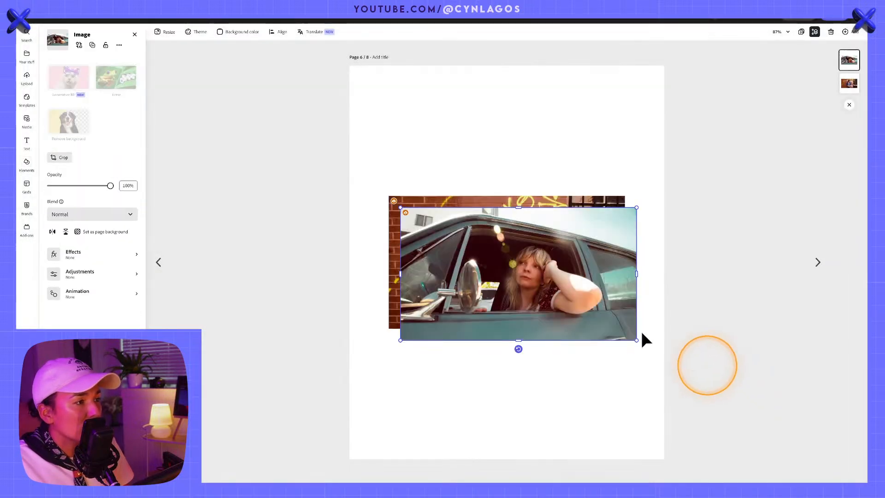
- Separate the two photos vertically and enlarge the car photo to nearly the page width along page 6's lower edge
{"action": "left_click_drag", "start_coordinate": [538, 346], "coordinate": [551, 403]}
{"action": "left_click_drag", "start_coordinate": [519, 256], "coordinate": [495, 171]}
{"action": "mouse_move", "coordinate": [537, 290]}
{"action": "left_mouse_down"}
{"action": "mouse_move", "coordinate": [523, 287]}
{"action": "mouse_move", "coordinate": [534, 285]}
{"action": "left_mouse_up"}
{"action": "left_click_drag", "start_coordinate": [416, 413], "coordinate": [369, 456]}
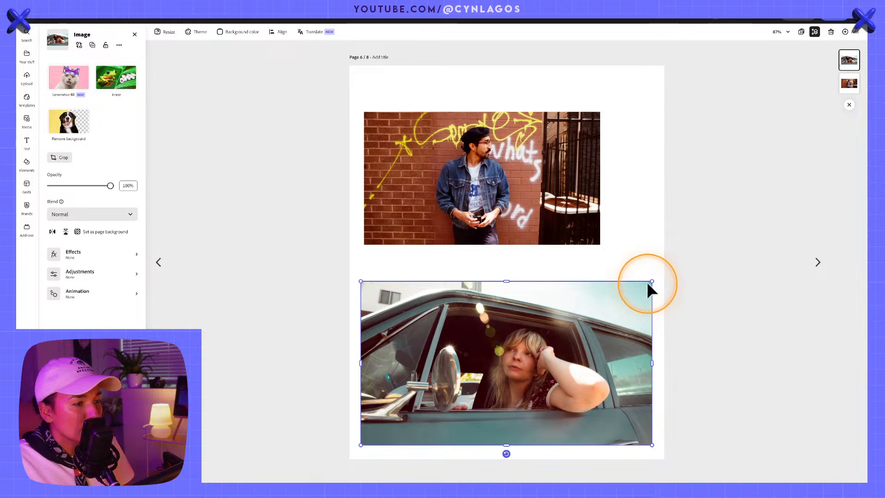
{"action": "left_click_drag", "start_coordinate": [652, 280], "coordinate": [658, 277]}
- Enlarge the graffiti-wall photo to match the car photo's width and place it above, leaving a gap for a caption
{"action": "left_click_drag", "start_coordinate": [474, 192], "coordinate": [470, 220]}
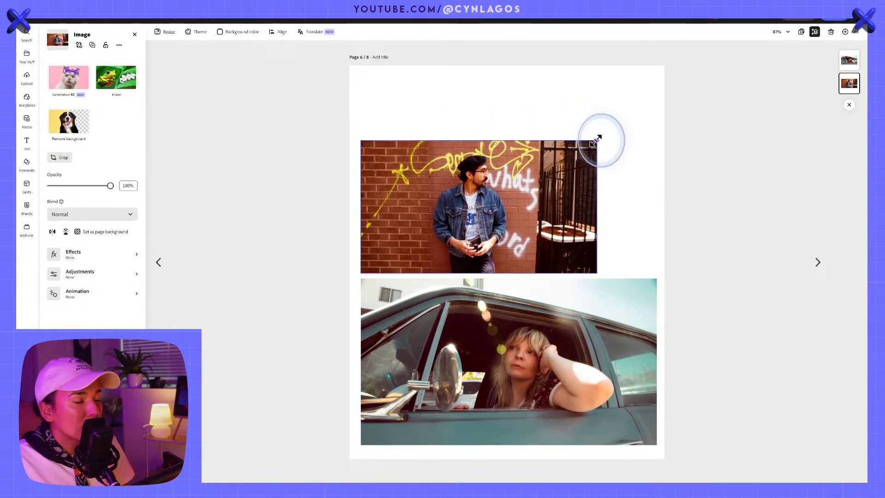
{"action": "left_click_drag", "start_coordinate": [597, 139], "coordinate": [660, 108]}
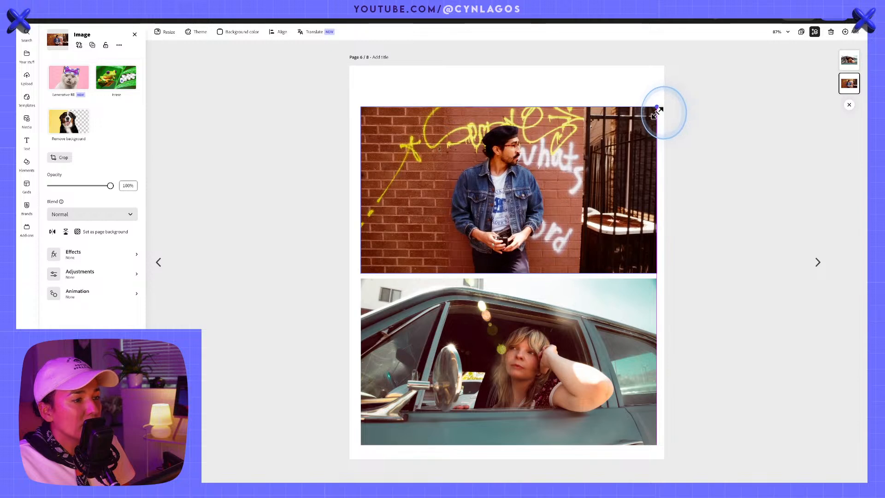
{"action": "mouse_move", "coordinate": [572, 178]}
{"action": "left_mouse_down"}
{"action": "mouse_move", "coordinate": [577, 185]}
{"action": "mouse_move", "coordinate": [579, 177]}
{"action": "left_mouse_up"}
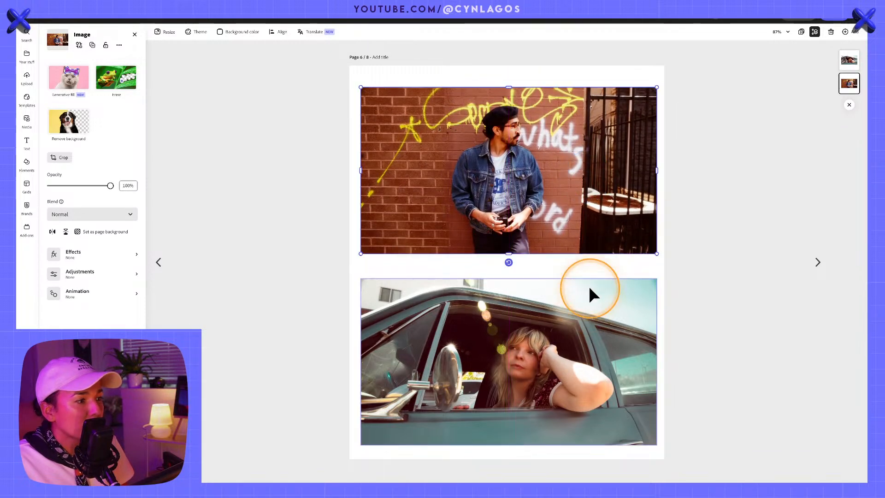
{"action": "left_click", "coordinate": [580, 272]}
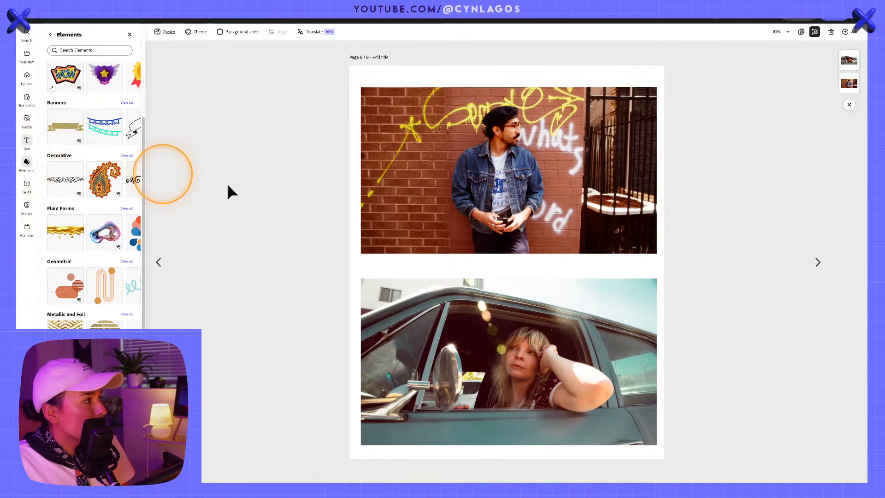
- Copy the Austin, Texas caption from page 5 onto page 6 and place it in the gap between the two photos
{"action": "left_click", "coordinate": [158, 262]}
{"action": "left_click", "coordinate": [465, 84]}
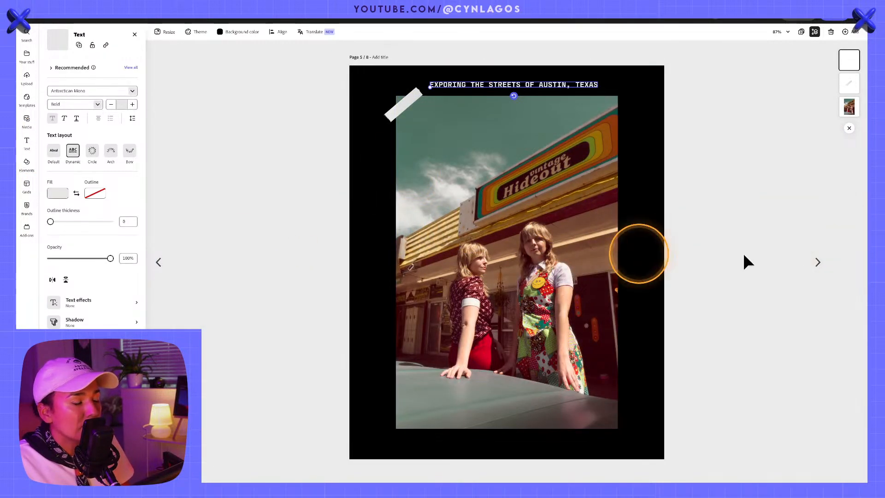
{"action": "left_click", "coordinate": [817, 262]}
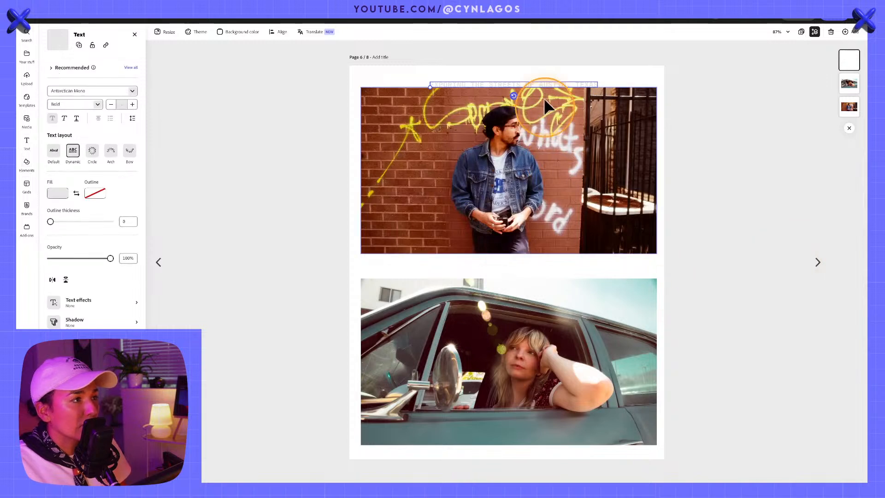
{"action": "left_click_drag", "start_coordinate": [544, 82], "coordinate": [552, 268]}
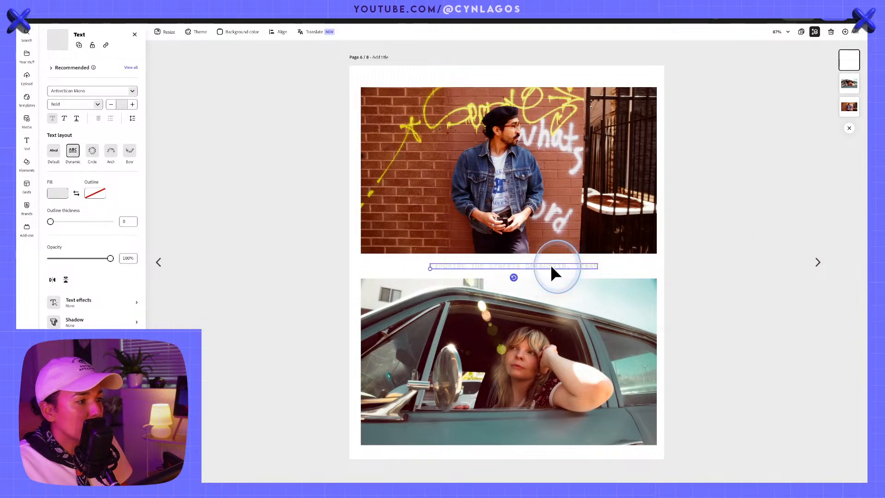
- Change the caption's fill color to the orange-red swatch
{"action": "double_click", "coordinate": [552, 267]}
{"action": "left_click", "coordinate": [65, 194]}
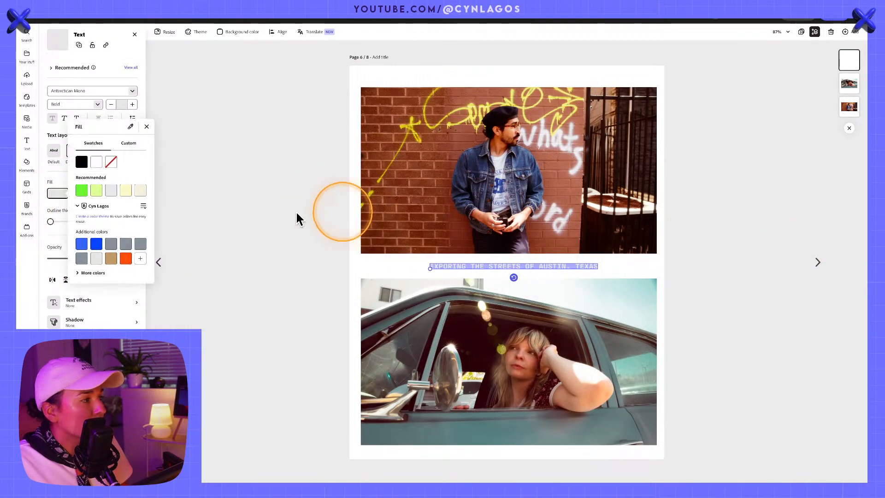
{"action": "left_click", "coordinate": [125, 258]}
{"action": "left_click", "coordinate": [382, 264]}
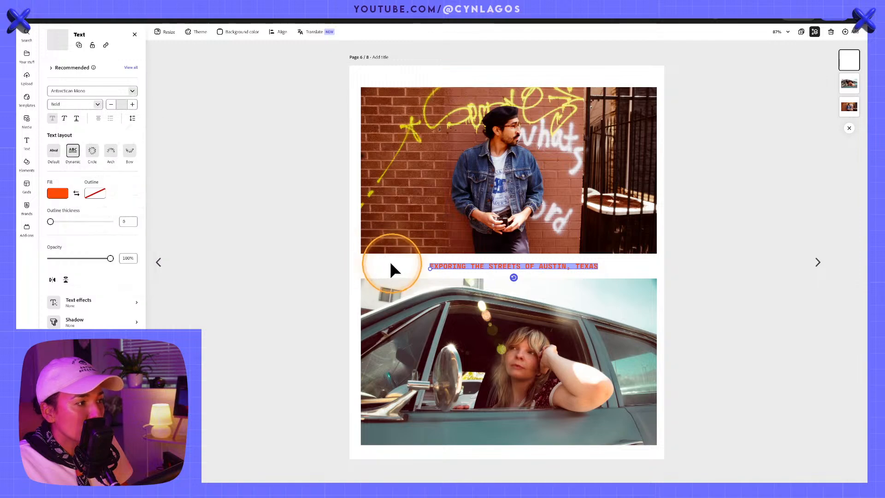
{"action": "left_click", "coordinate": [388, 261]}
{"action": "left_click", "coordinate": [646, 265]}
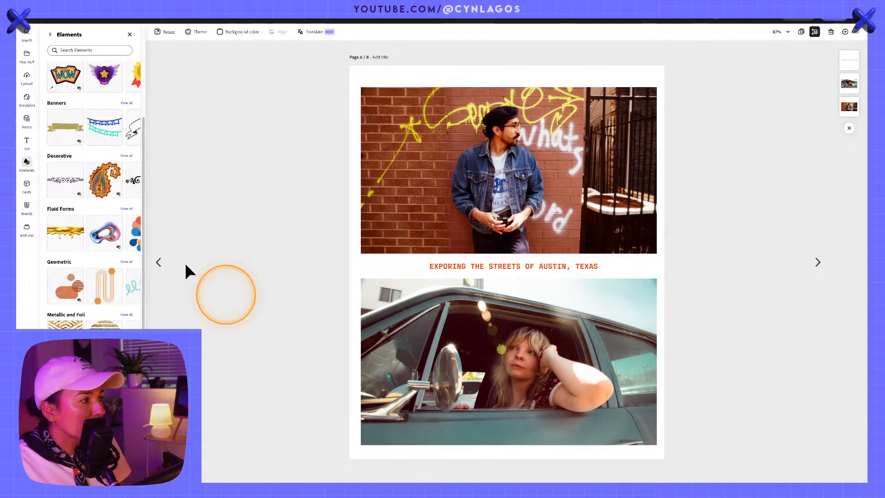
- Copy the peach gradient circle from page 4 and return to page 6
{"action": "left_click", "coordinate": [158, 262]}
{"action": "left_click", "coordinate": [157, 261]}
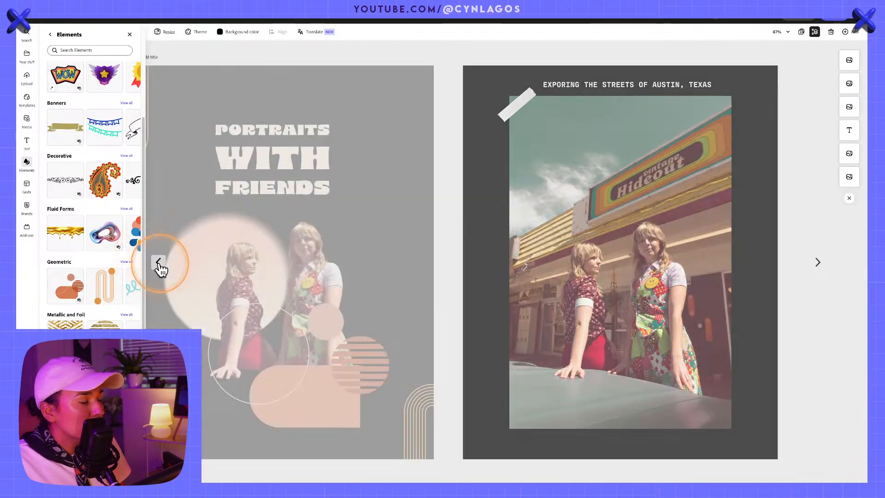
{"action": "left_click", "coordinate": [386, 136]}
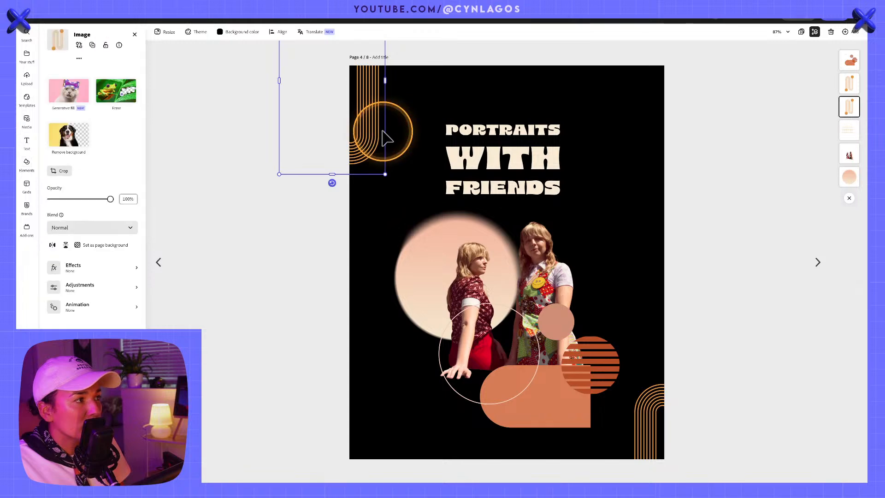
{"action": "left_click", "coordinate": [424, 250]}
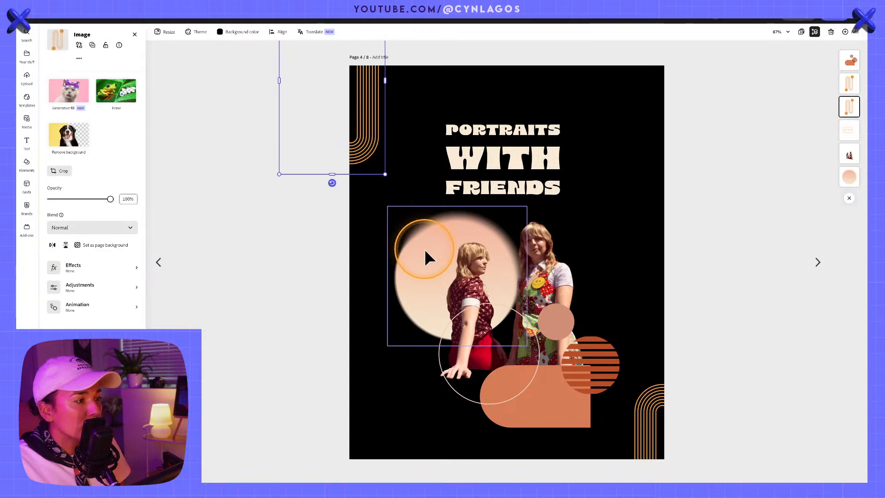
{"action": "left_click", "coordinate": [817, 265]}
{"action": "left_click", "coordinate": [818, 268]}
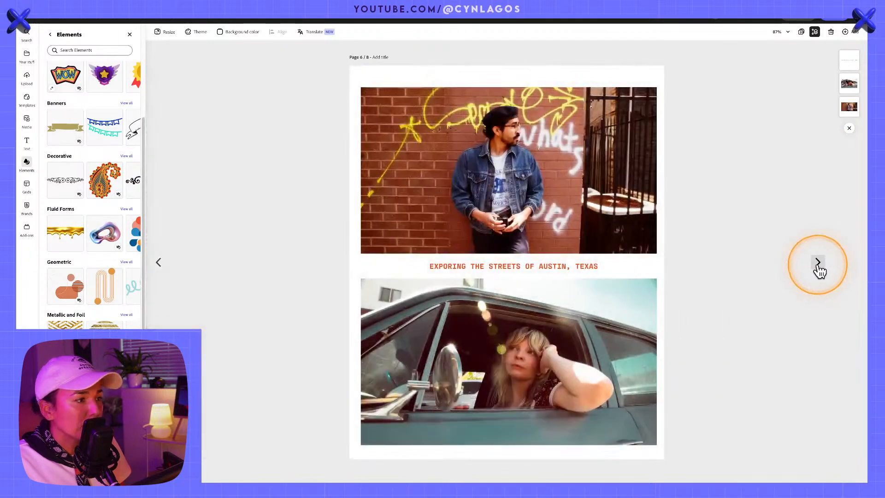
- Paste the peach gradient circle behind the photos at page 6's lower-left corner and duplicate it to the upper-right corner
{"action": "key", "text": "ctrl+v"}
{"action": "left_click_drag", "start_coordinate": [497, 273], "coordinate": [385, 399]}
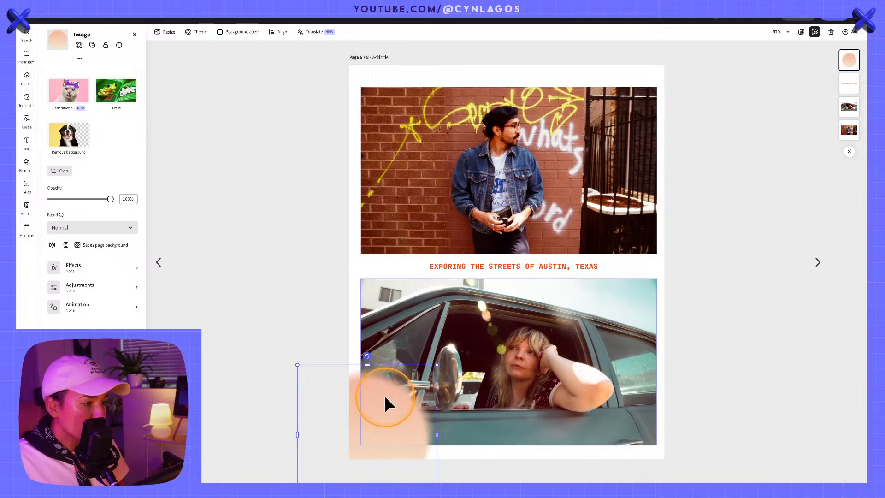
{"action": "key", "text": "ctrl+shift+bracketleft"}
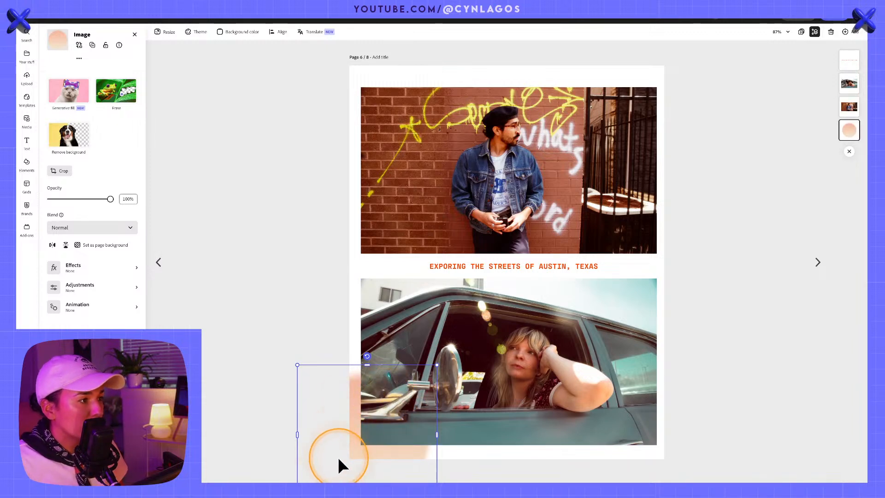
{"action": "left_click_drag", "start_coordinate": [338, 457], "coordinate": [675, 125]}
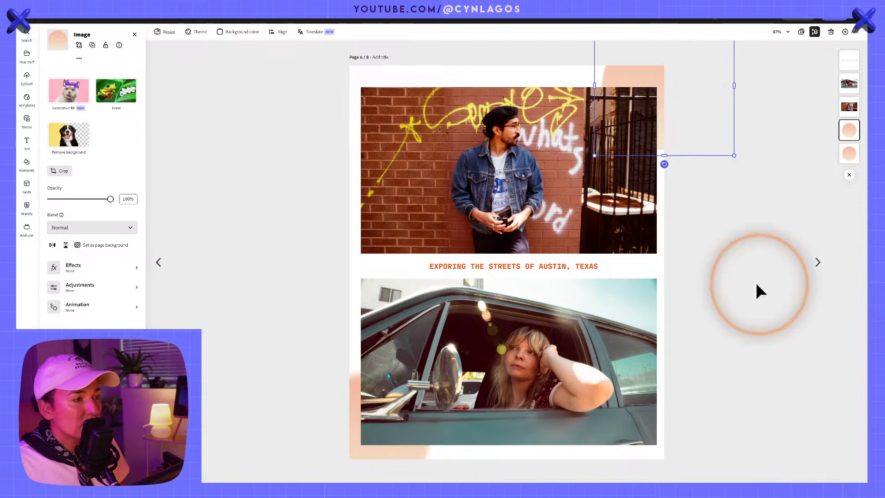
{"action": "left_click", "coordinate": [757, 288]}
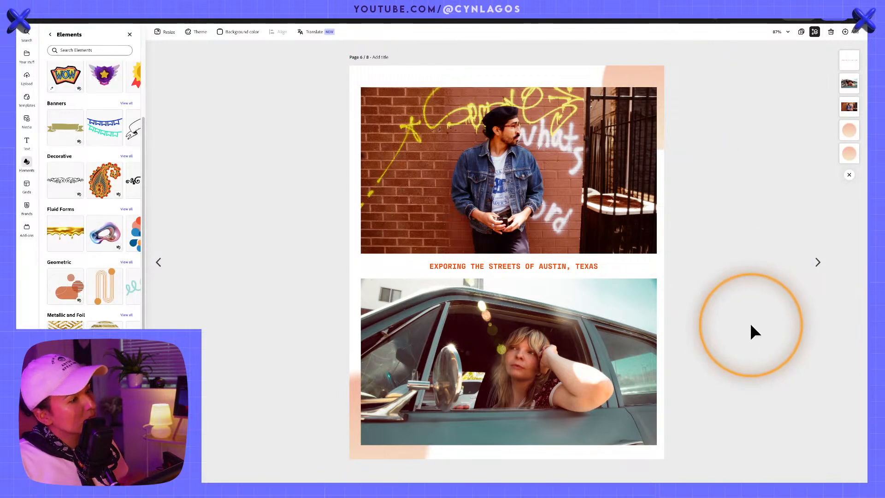
- Correct the caption's first word to EXPLORING and center the caption horizontally on the page
{"action": "left_click", "coordinate": [442, 265]}
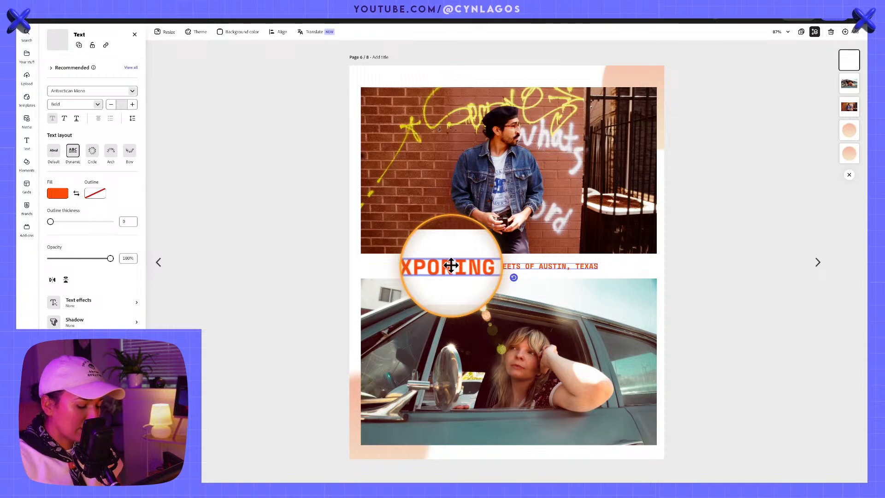
{"action": "left_click", "coordinate": [447, 266]}
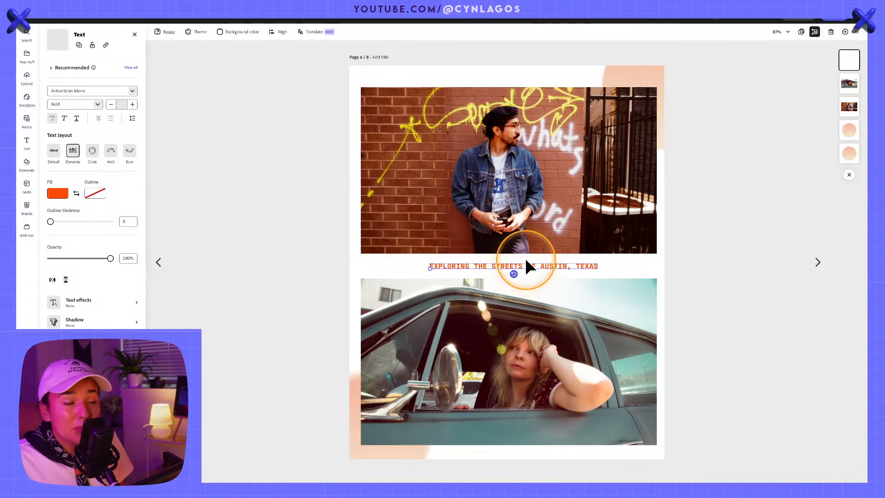
{"action": "key", "text": "ctrl+a"}
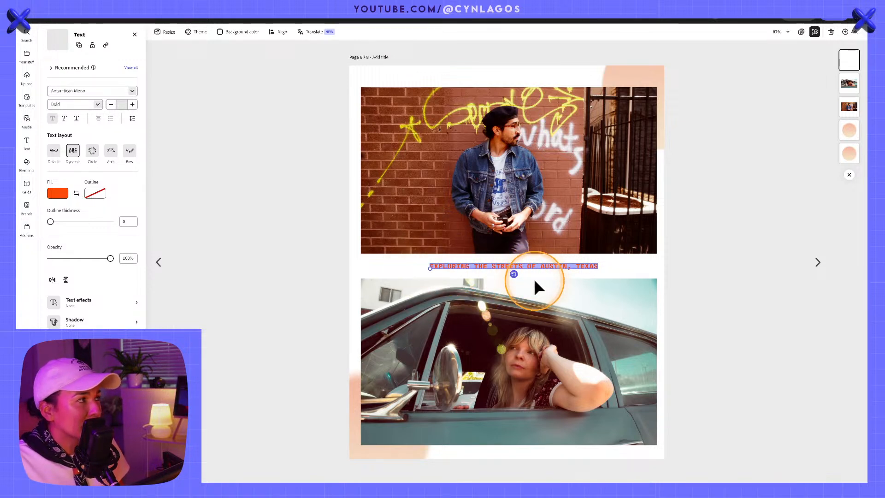
{"action": "left_click", "coordinate": [276, 32]}
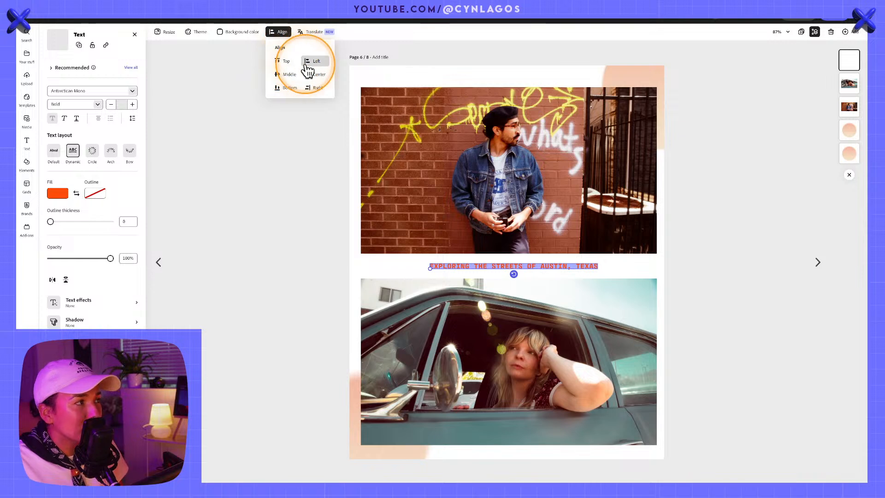
{"action": "left_click", "coordinate": [734, 231]}
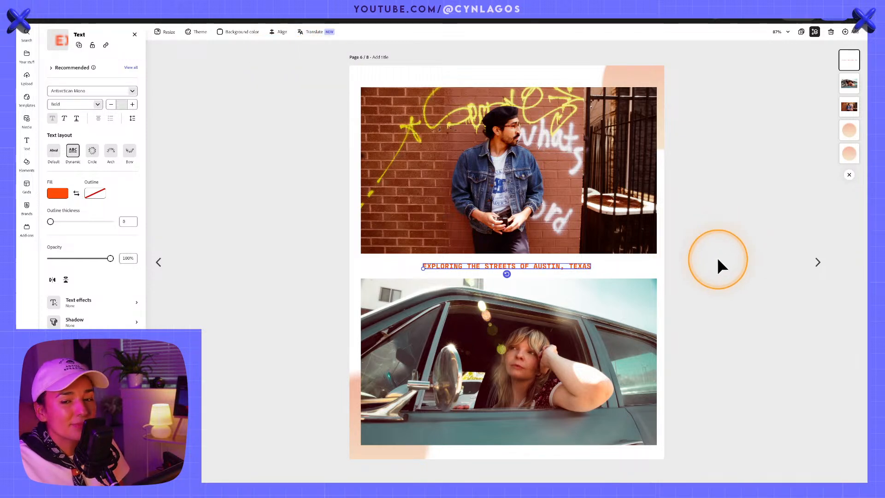
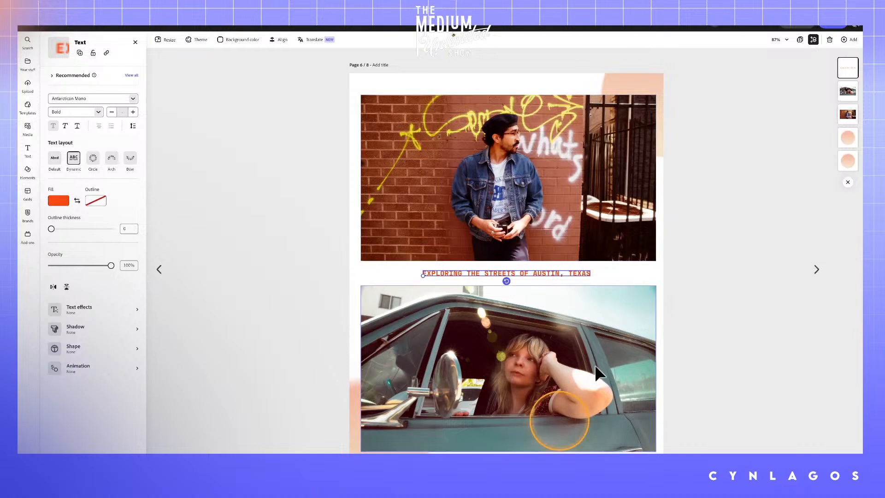
- Open the grid overview of all pages
{"action": "left_click", "coordinate": [800, 39]}
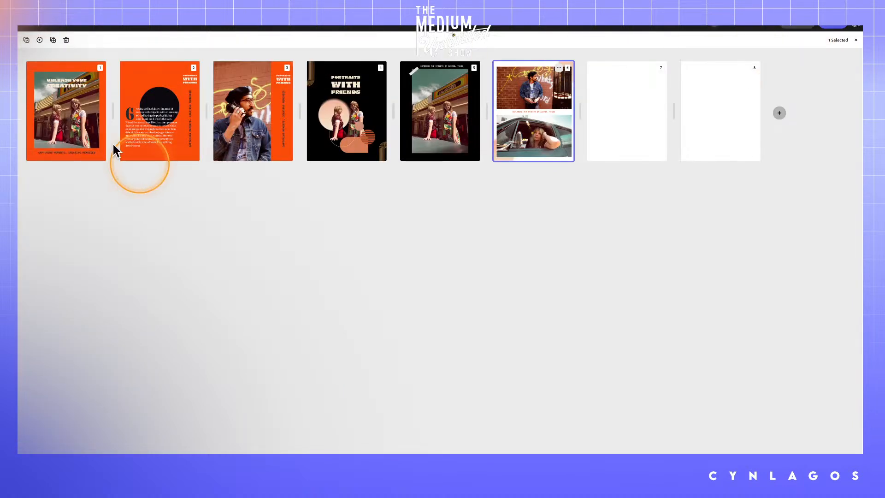
- Review the designed pages one by one from page 1 to page 6, and return to the grid overview
{"action": "mouse_move", "coordinate": [82, 122]}
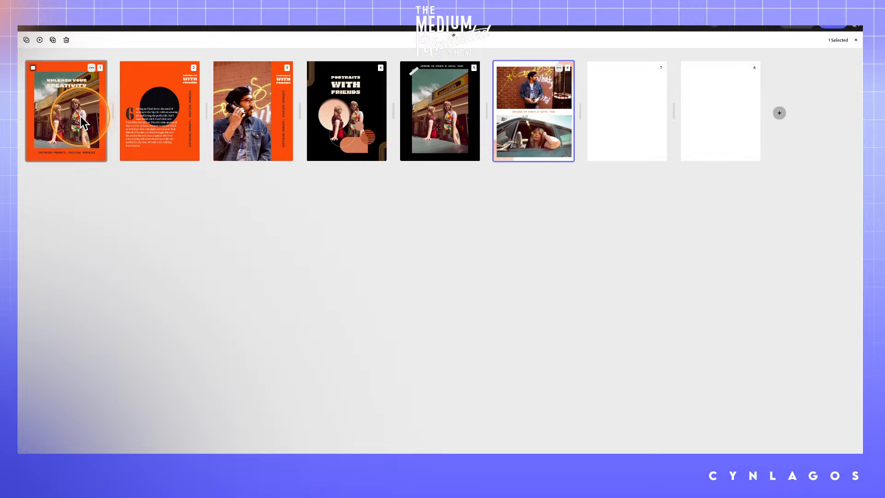
{"action": "double_click", "coordinate": [82, 122]}
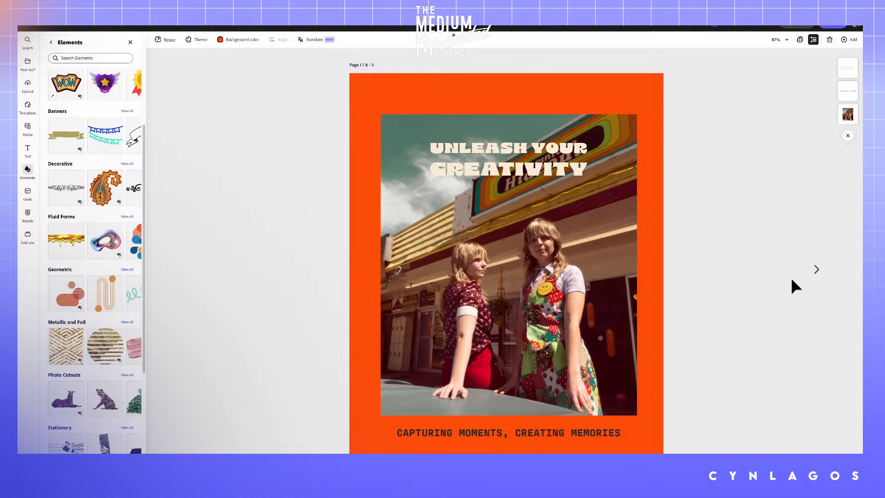
{"action": "left_click", "coordinate": [818, 270]}
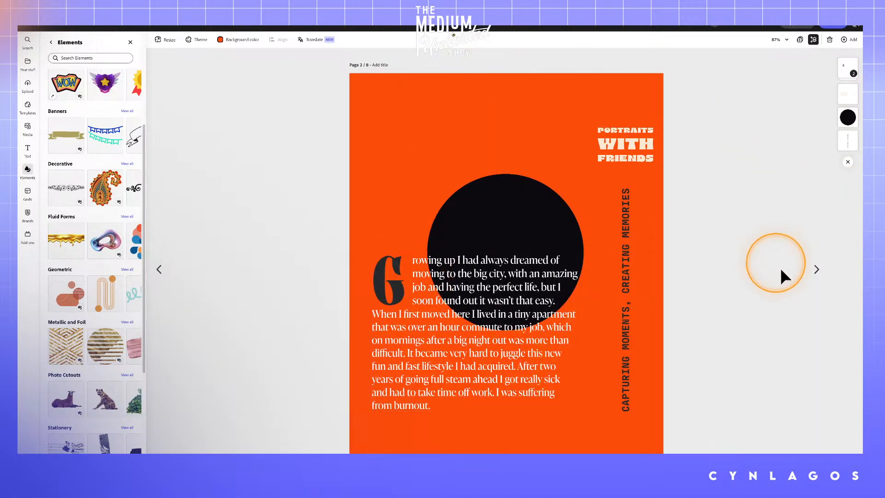
{"action": "left_click", "coordinate": [816, 268]}
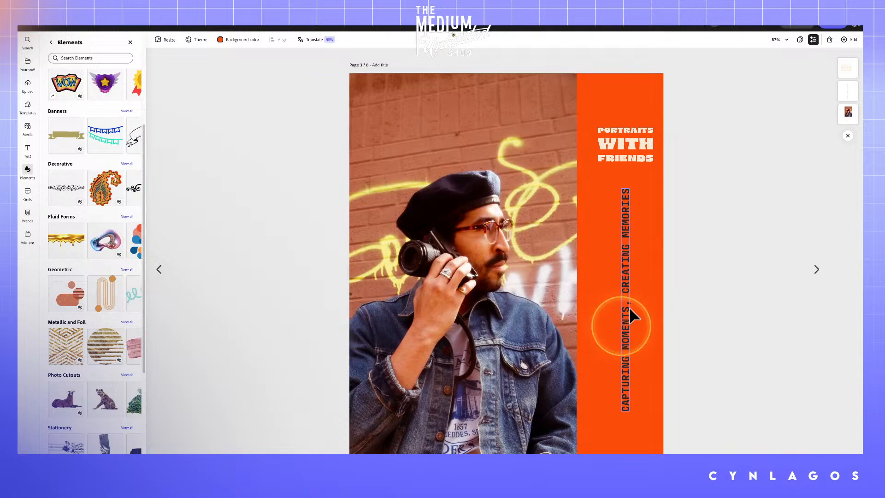
{"action": "left_click", "coordinate": [816, 269]}
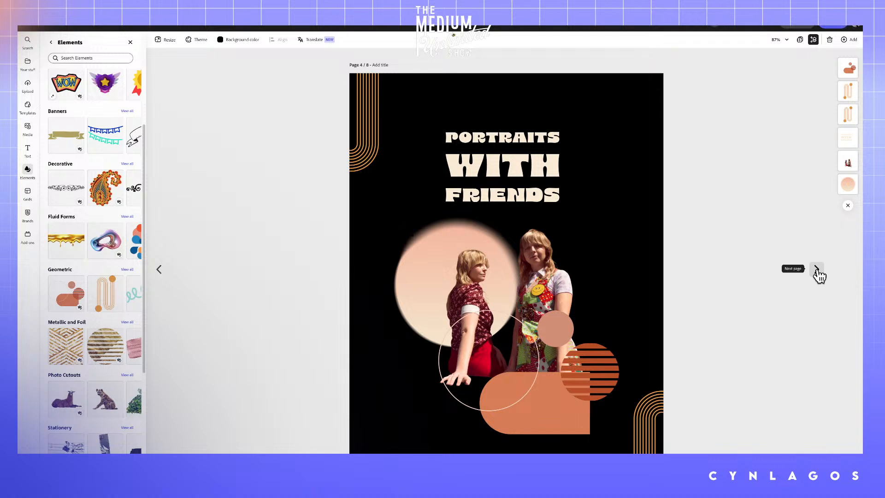
{"action": "left_click", "coordinate": [817, 271]}
{"action": "left_click", "coordinate": [817, 270]}
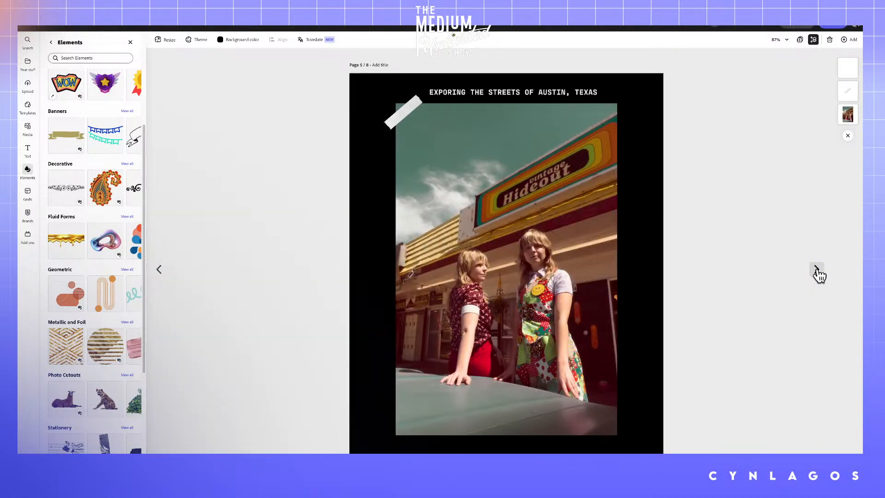
{"action": "left_click", "coordinate": [817, 271]}
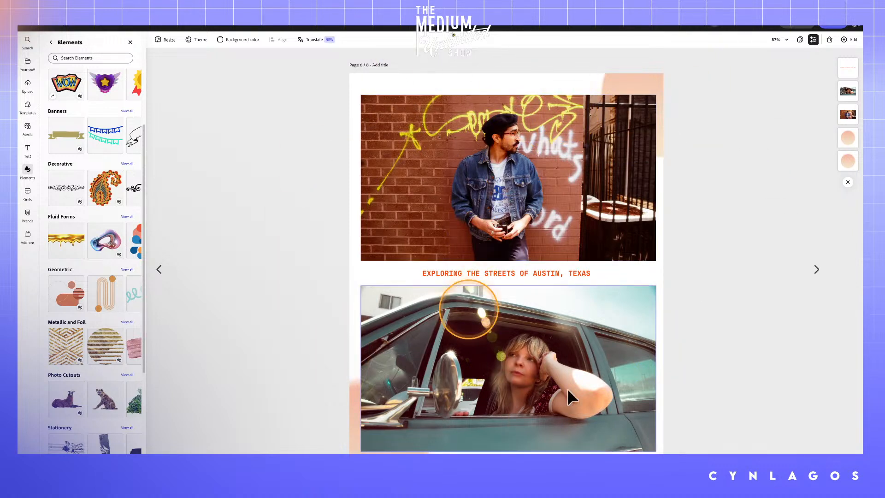
{"action": "left_click", "coordinate": [799, 40]}
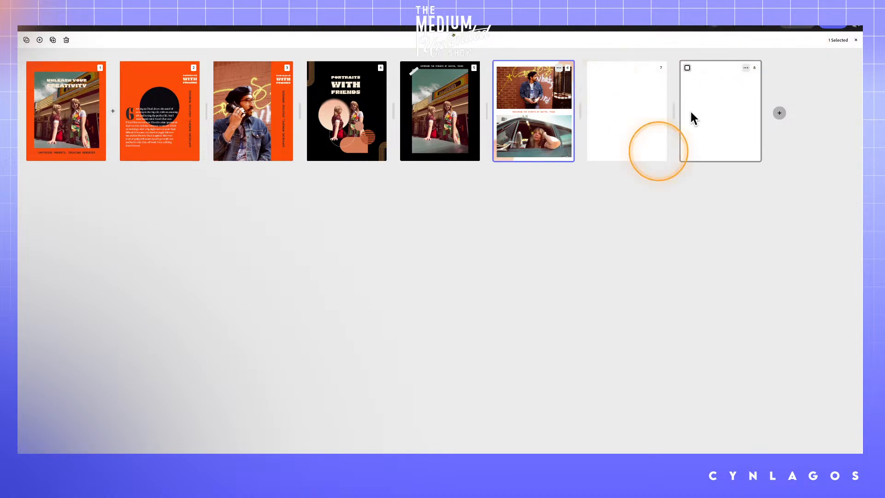
- Open the sharing options and start scheduling page 6 as a social media post
{"action": "left_click", "coordinate": [770, 29]}
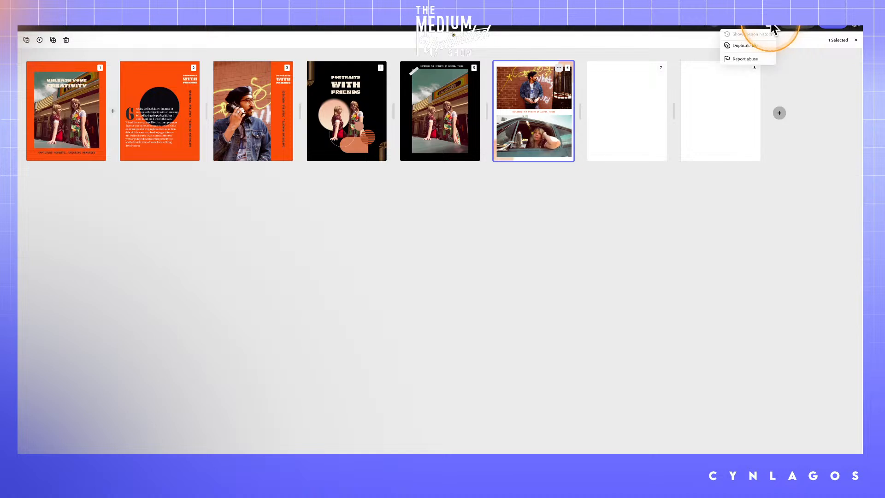
{"action": "left_click", "coordinate": [827, 27]}
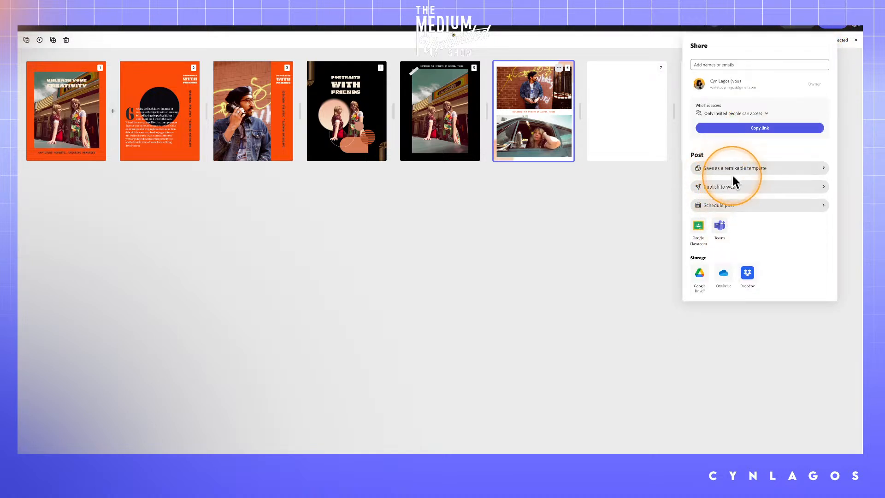
{"action": "left_click", "coordinate": [742, 207]}
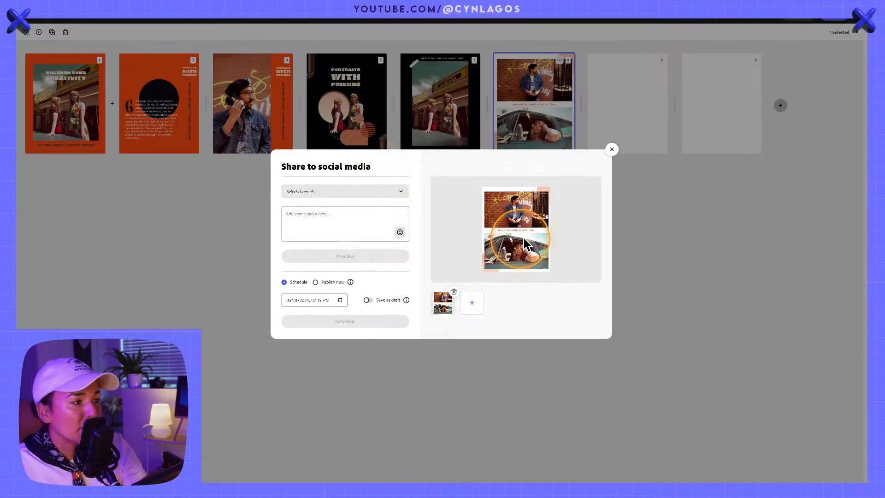
- Select the Facebook, Instagram and TikTok channels for the post, and close the scheduling dialog without scheduling
{"action": "left_click", "coordinate": [316, 191]}
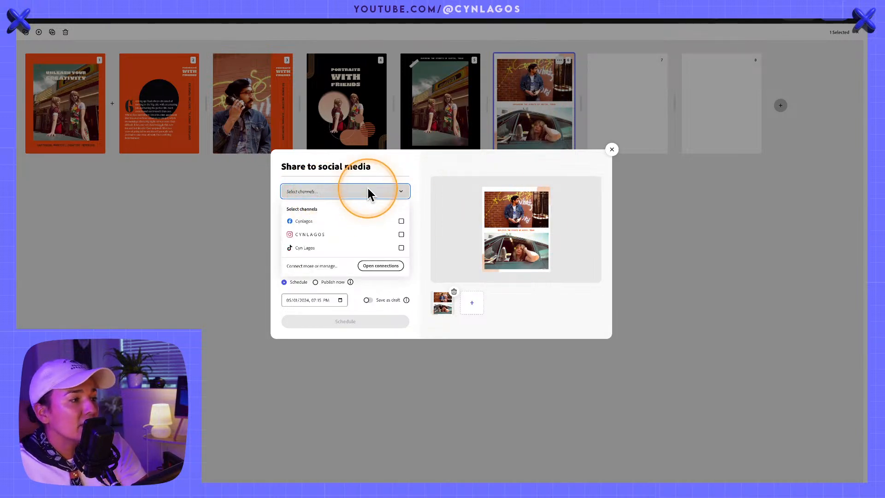
{"action": "left_click", "coordinate": [353, 225]}
{"action": "left_click", "coordinate": [339, 237]}
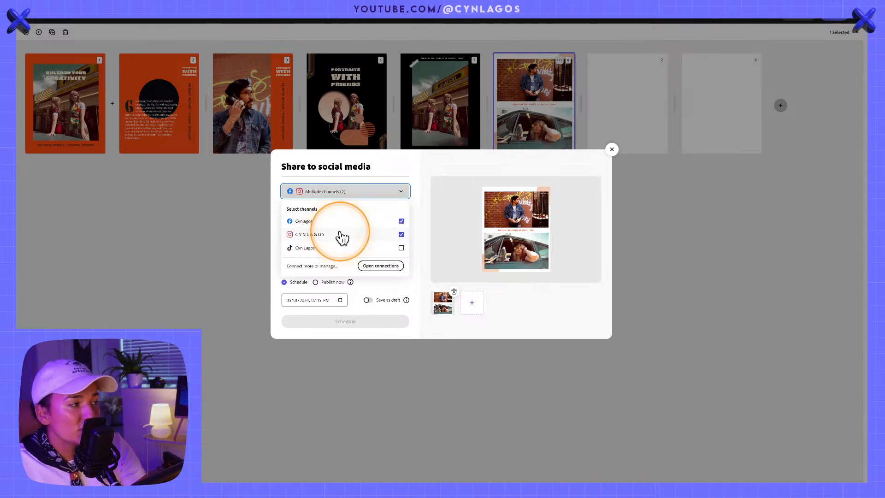
{"action": "left_click", "coordinate": [342, 252]}
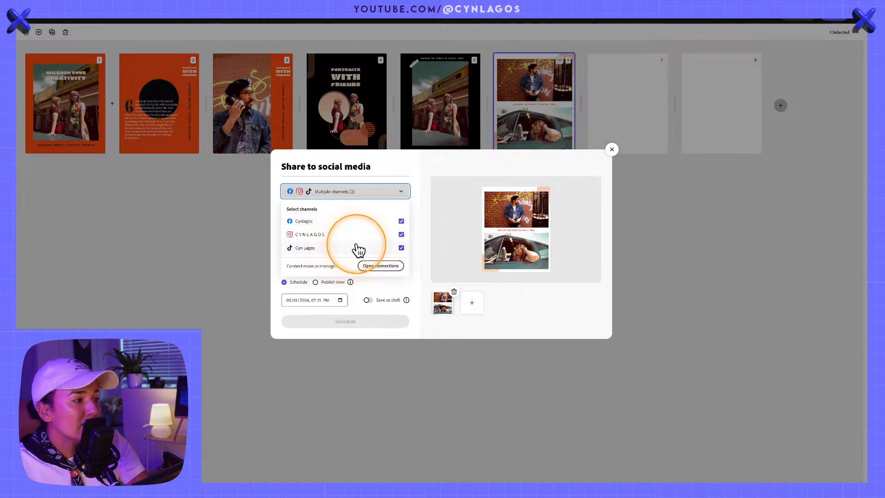
{"action": "left_click", "coordinate": [423, 204]}
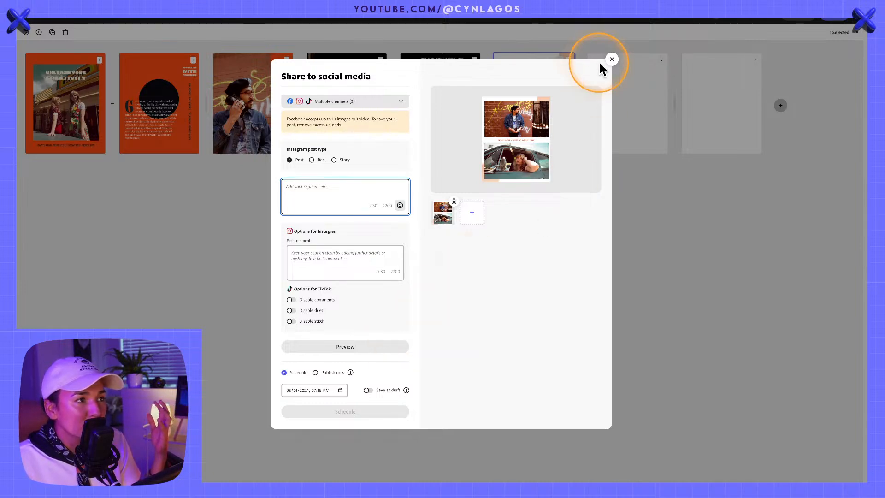
{"action": "left_click", "coordinate": [612, 60]}
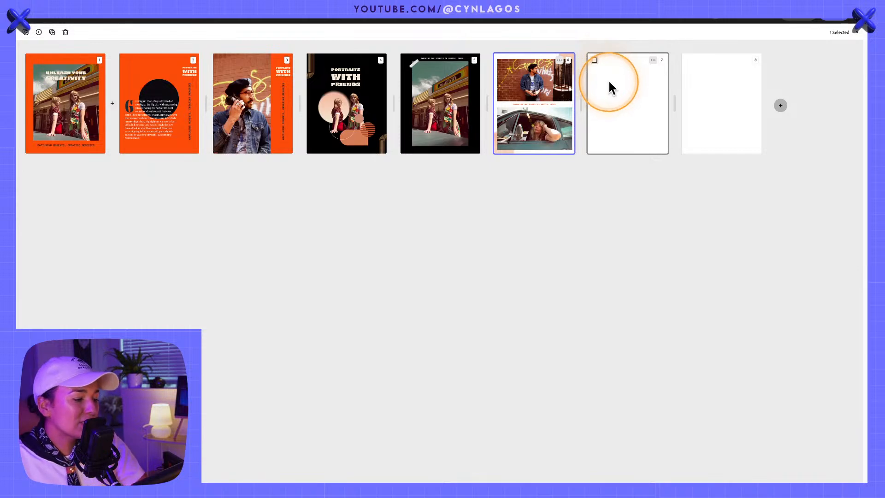